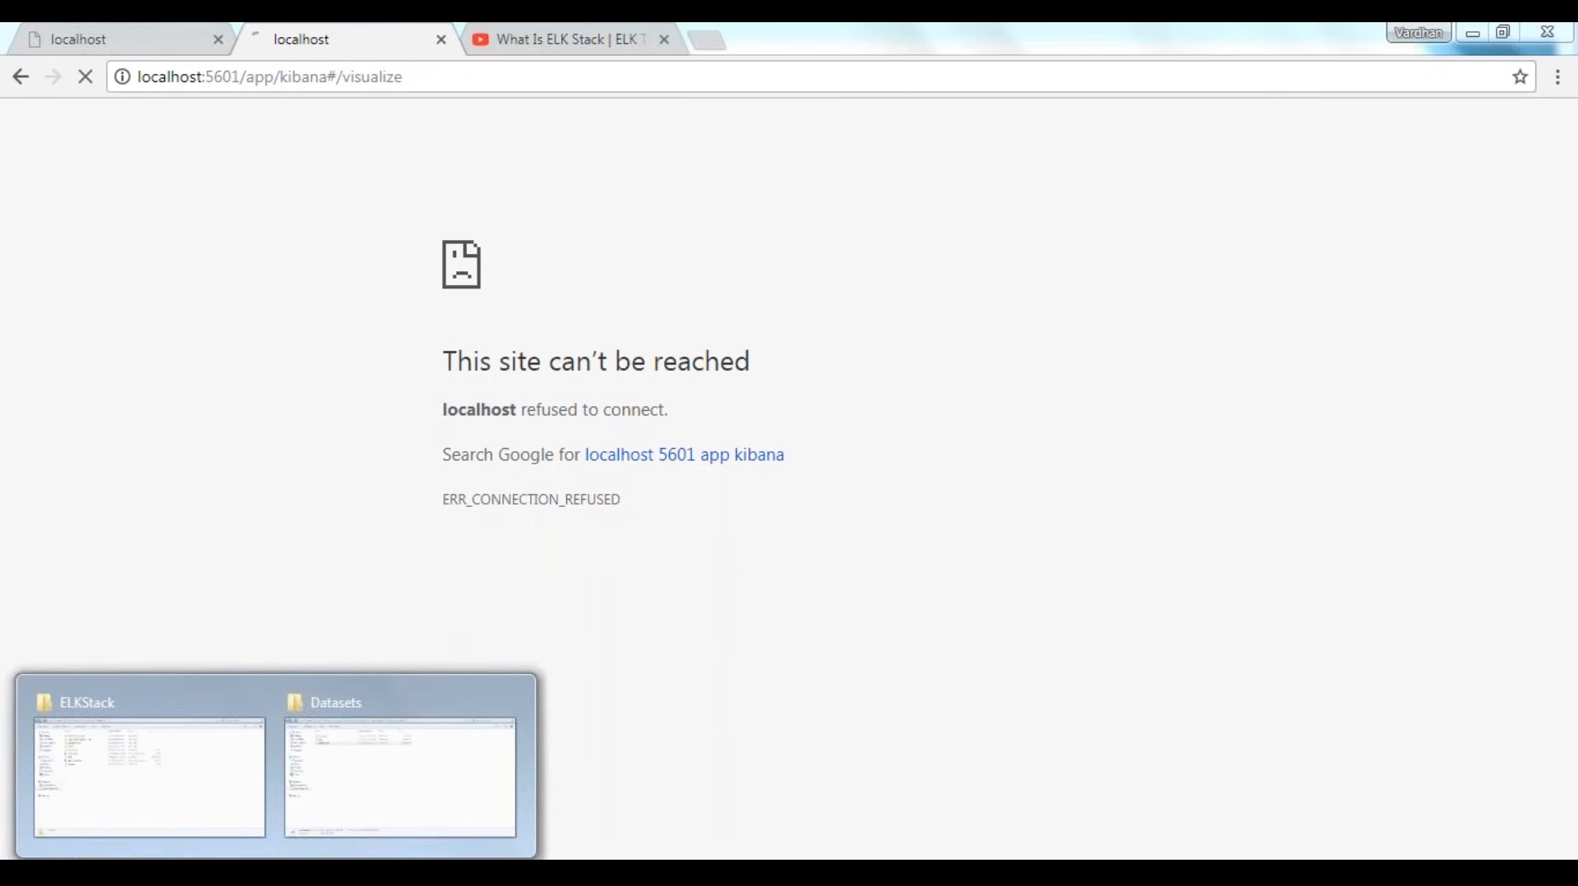
Switch to the ELKStack folder in Windows Explorer and open its Others subfolder holding the extracted ELK packages
{"action": "left_click", "coordinate": [165, 819]}
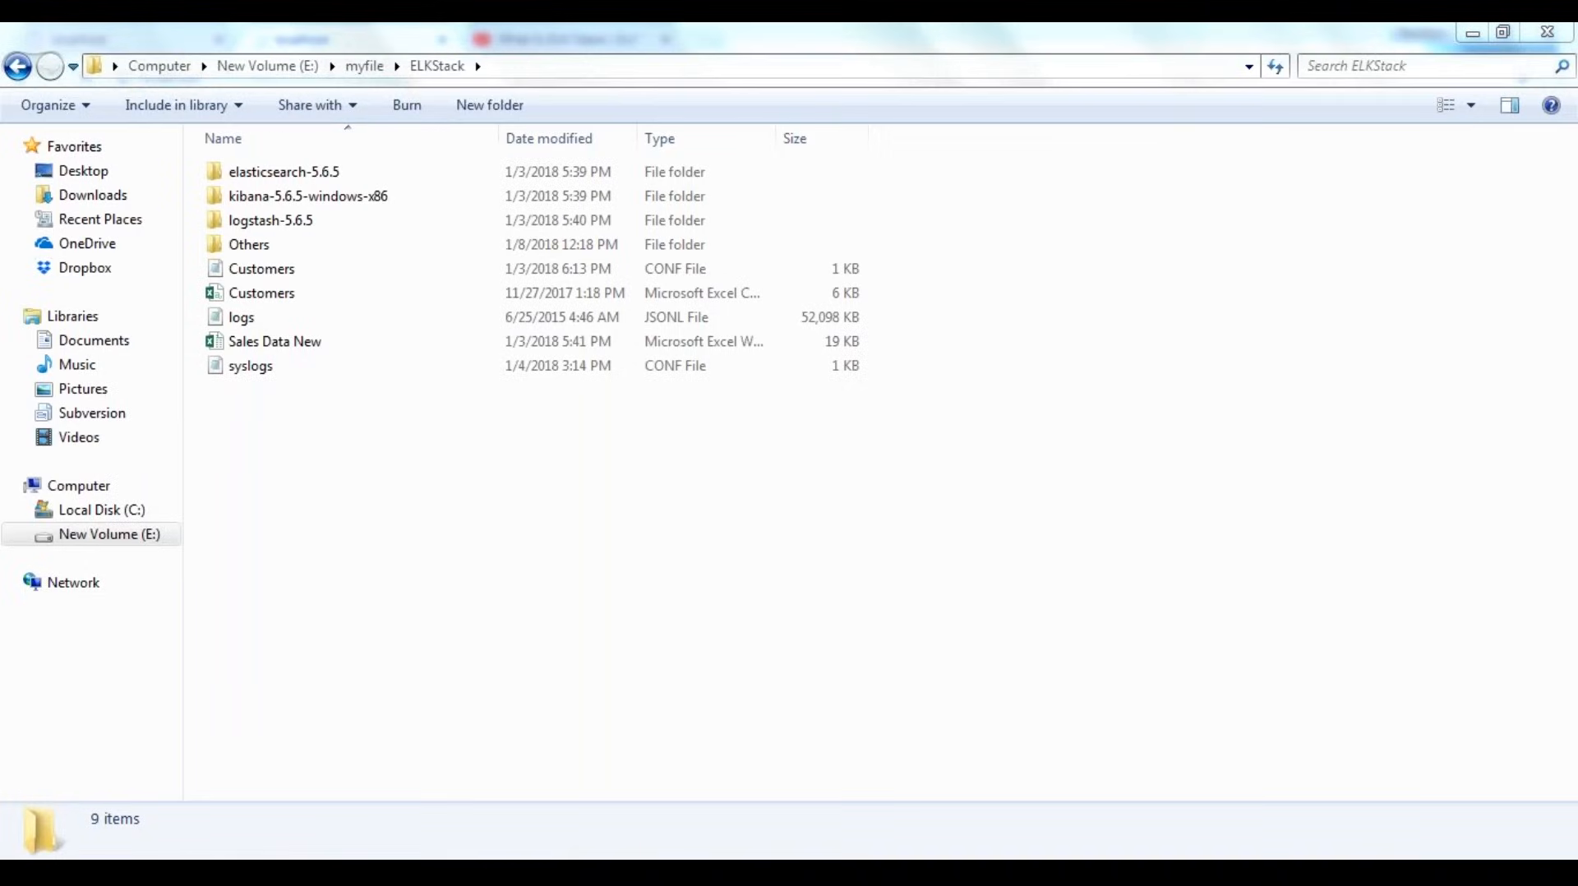
{"action": "left_click", "coordinate": [340, 252]}
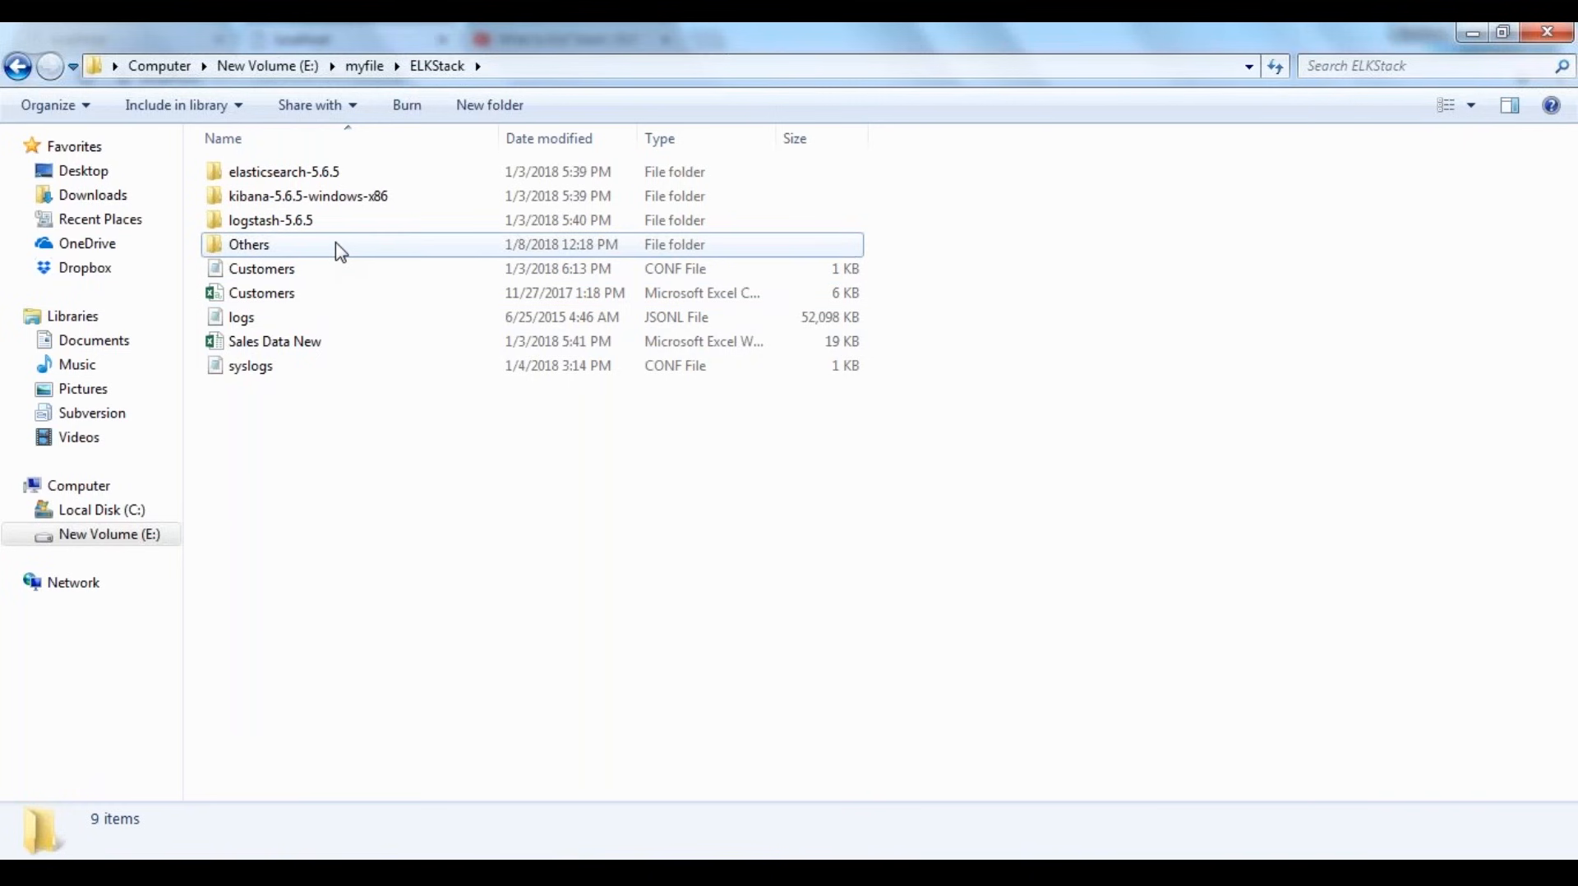
{"action": "double_click", "coordinate": [340, 251]}
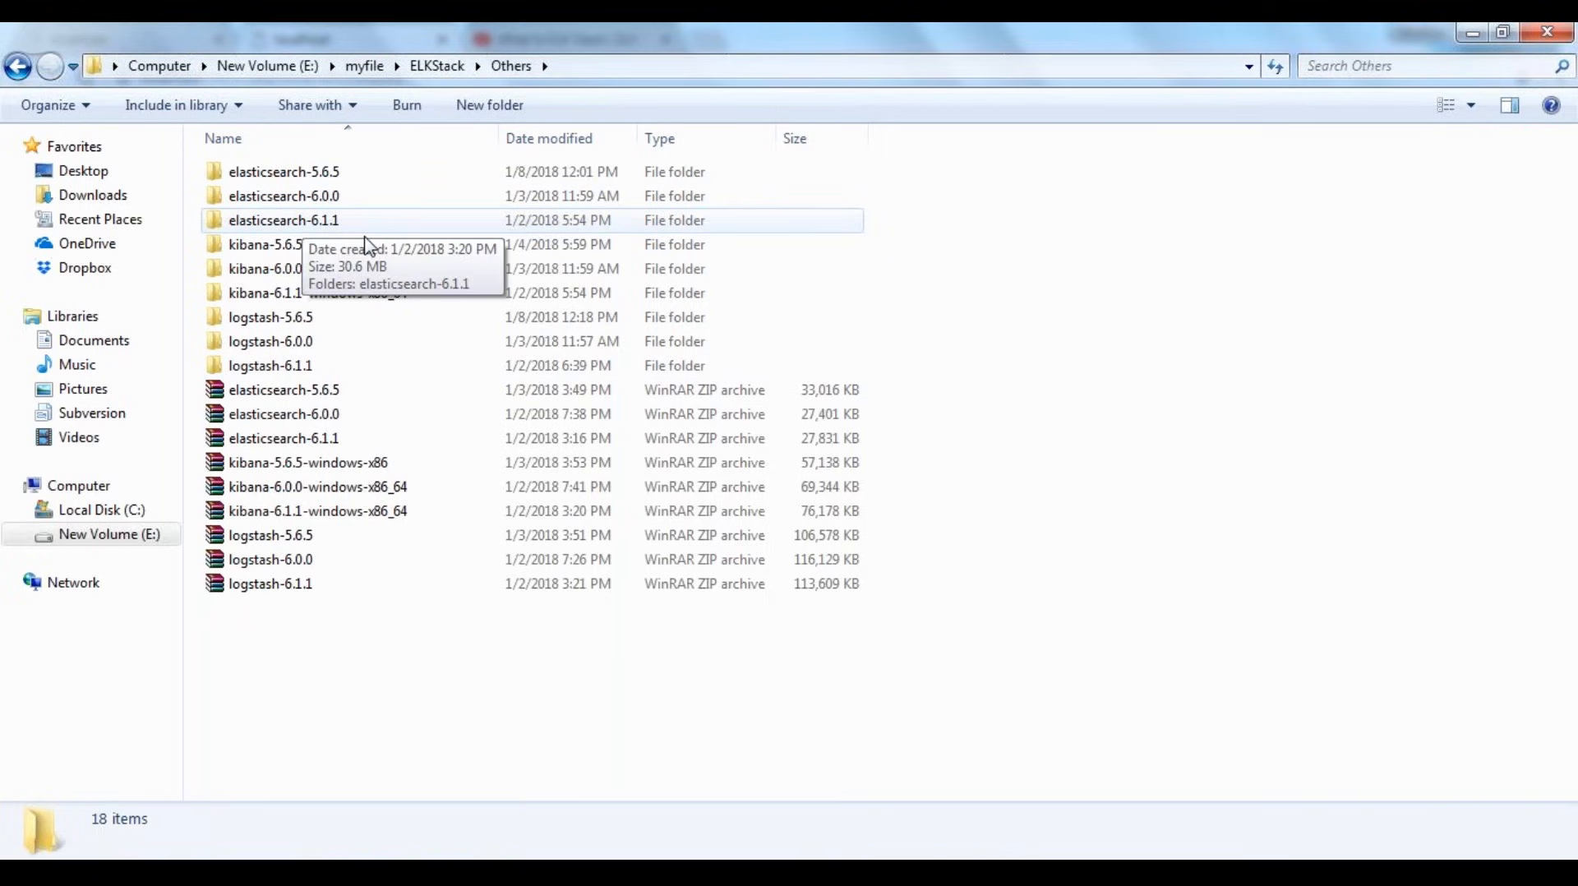
{"action": "double_click", "coordinate": [357, 319]}
{"action": "left_click", "coordinate": [360, 327]}
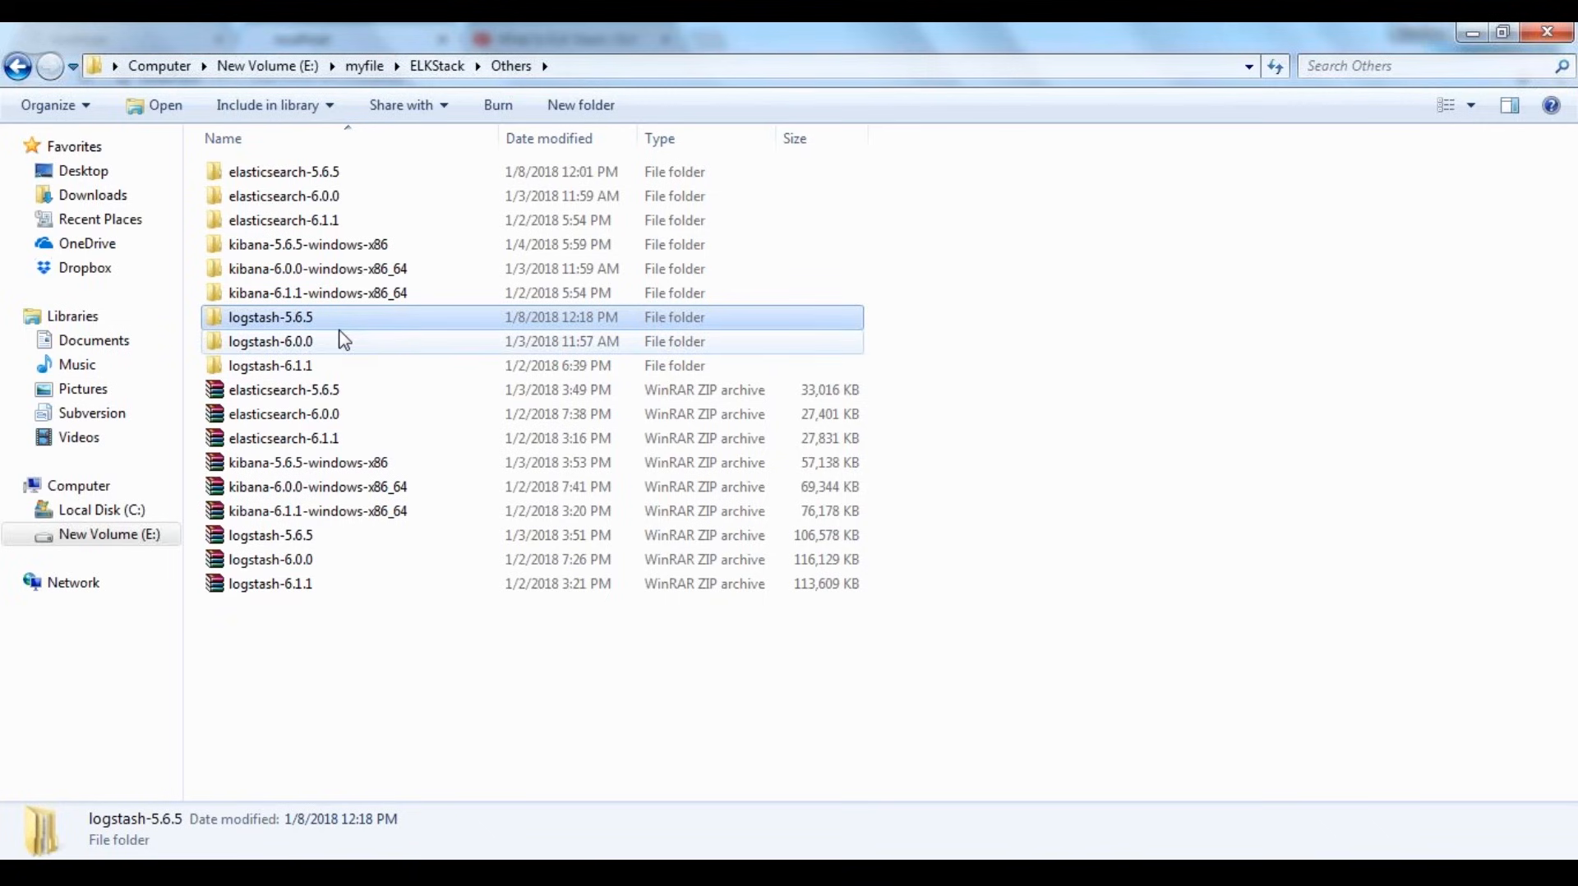
{"action": "left_click", "coordinate": [336, 176]}
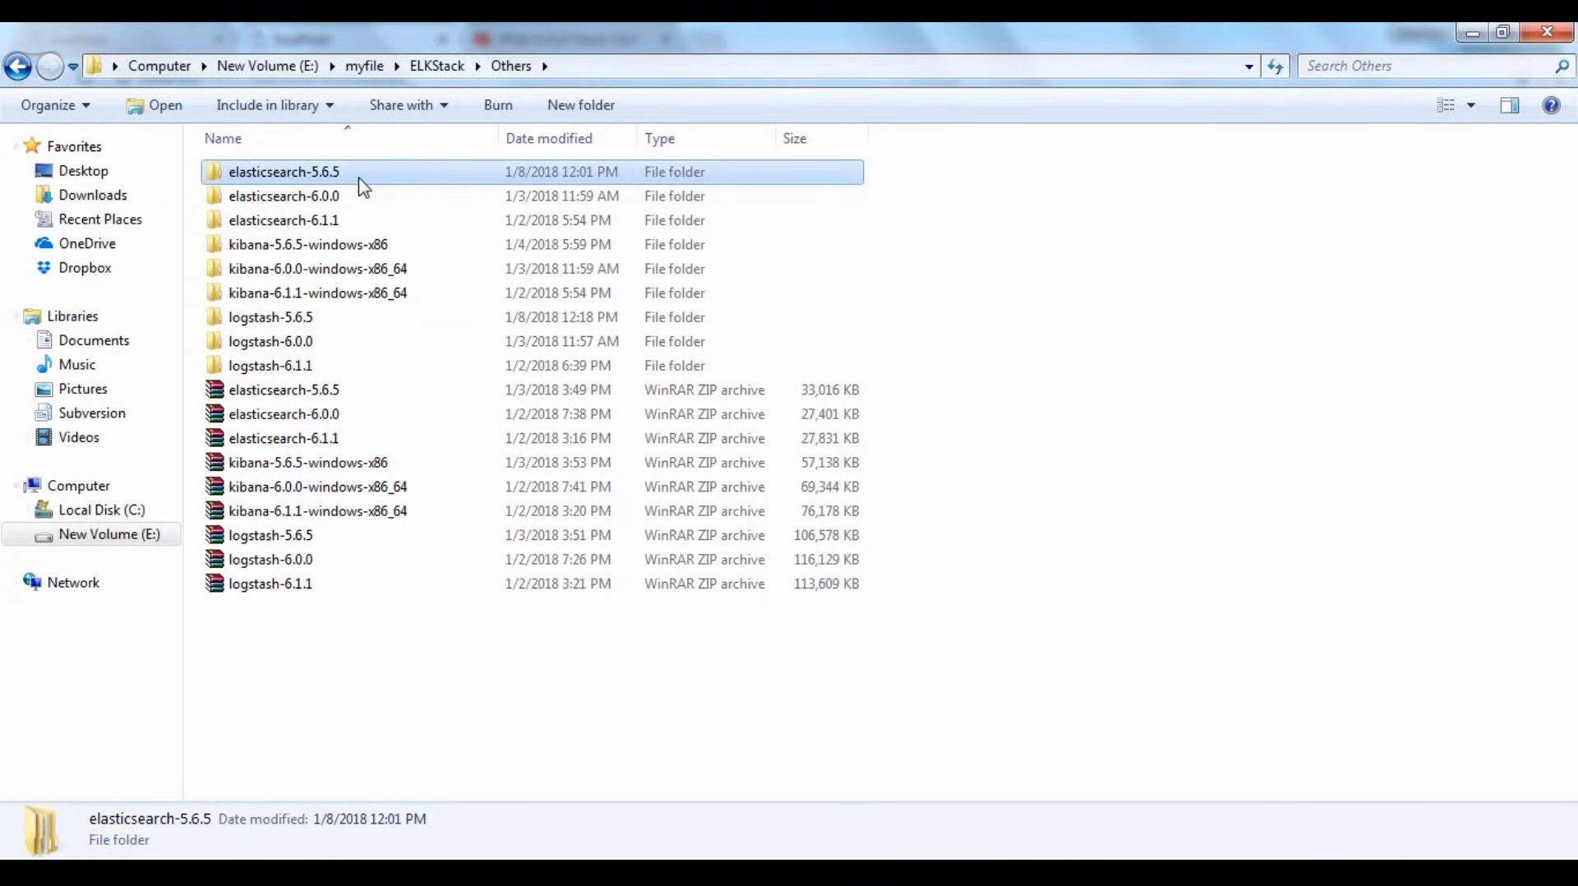
{"action": "left_click", "coordinate": [306, 699]}
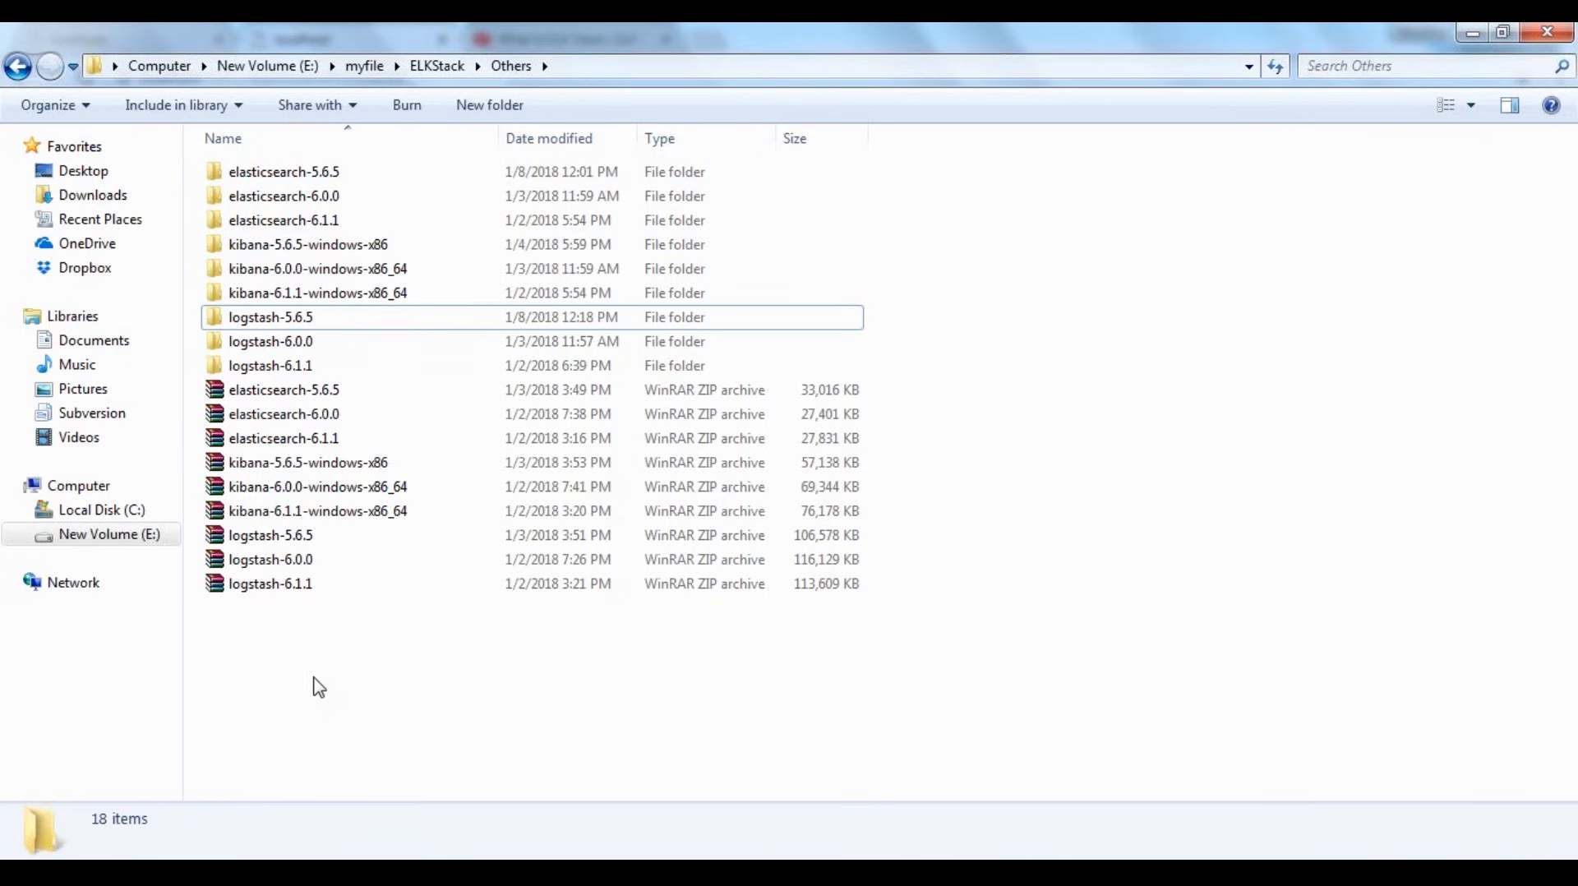
Run the elasticsearch Windows batch file from the bin folder of elasticsearch-5.6.5 and minimize its console
{"action": "double_click", "coordinate": [337, 179]}
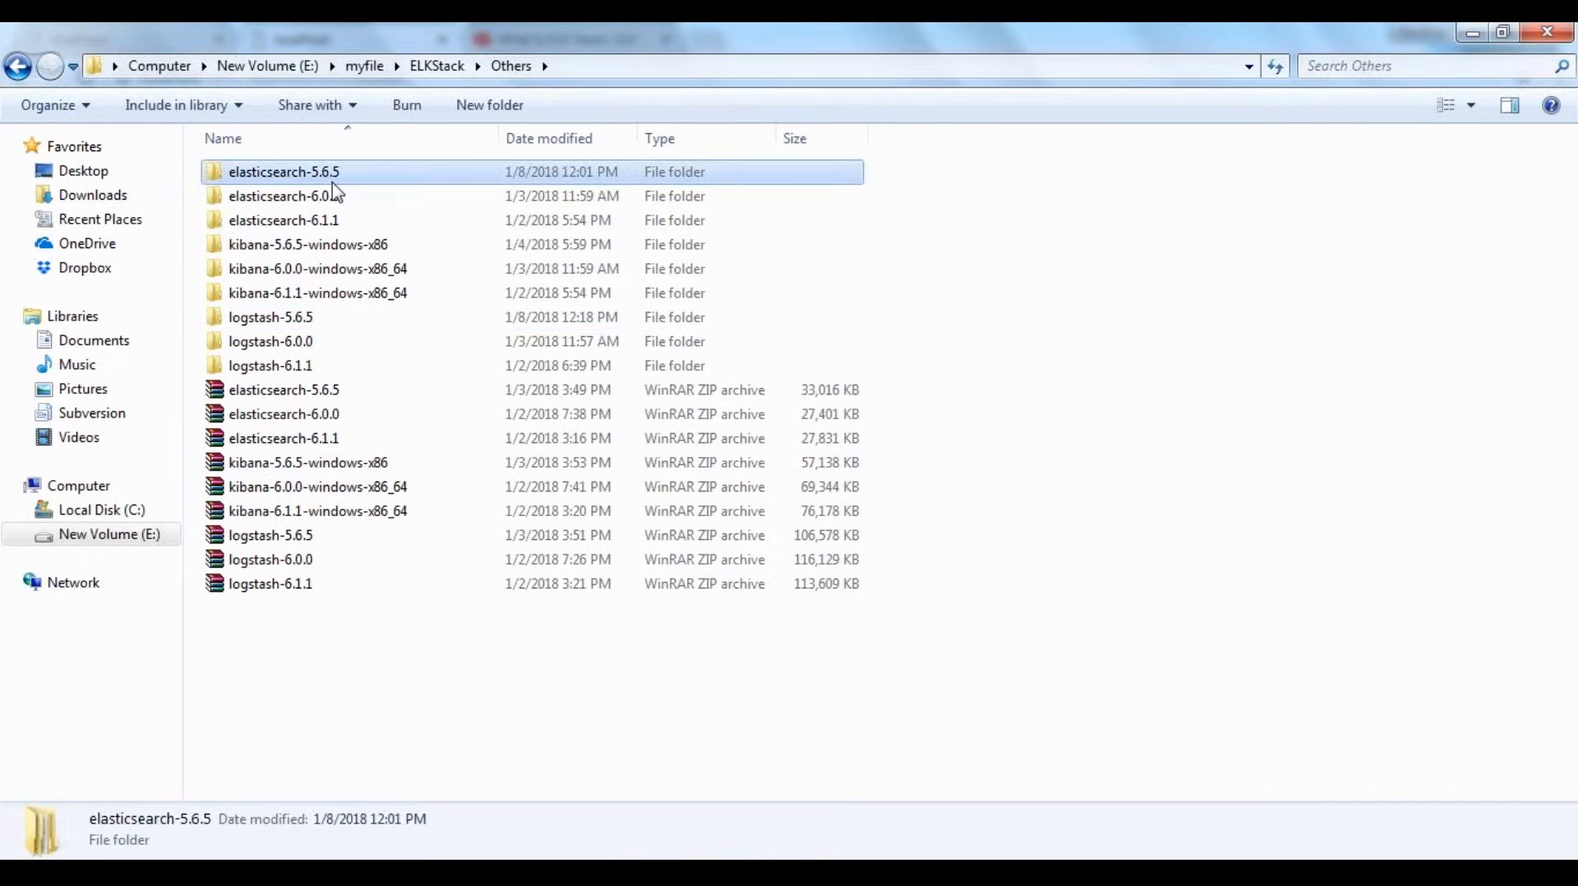
{"action": "double_click", "coordinate": [354, 175]}
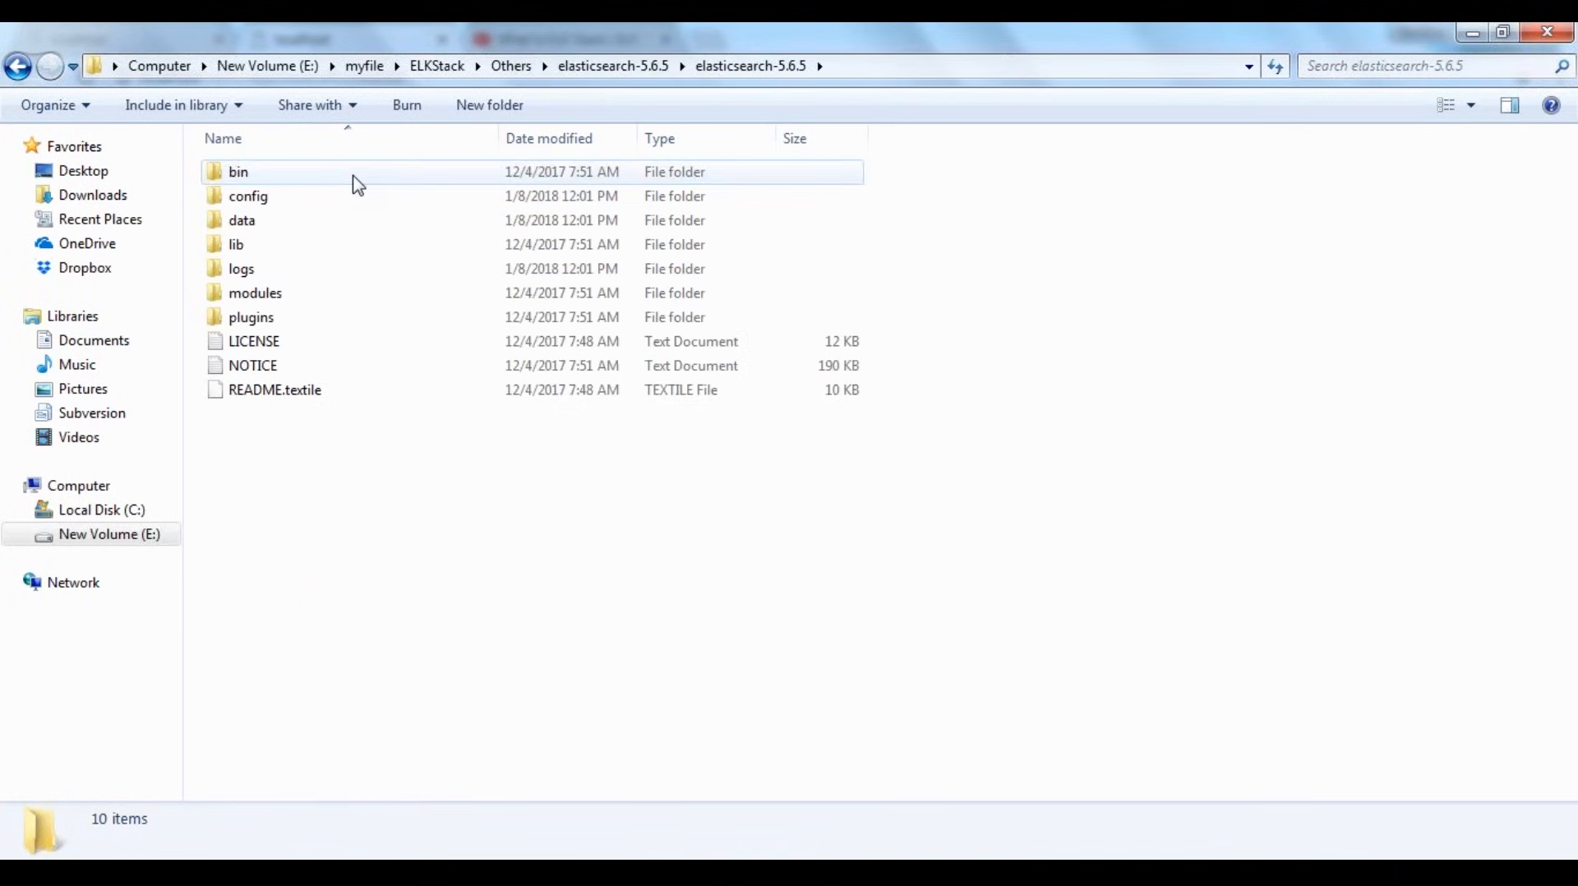
{"action": "double_click", "coordinate": [357, 175]}
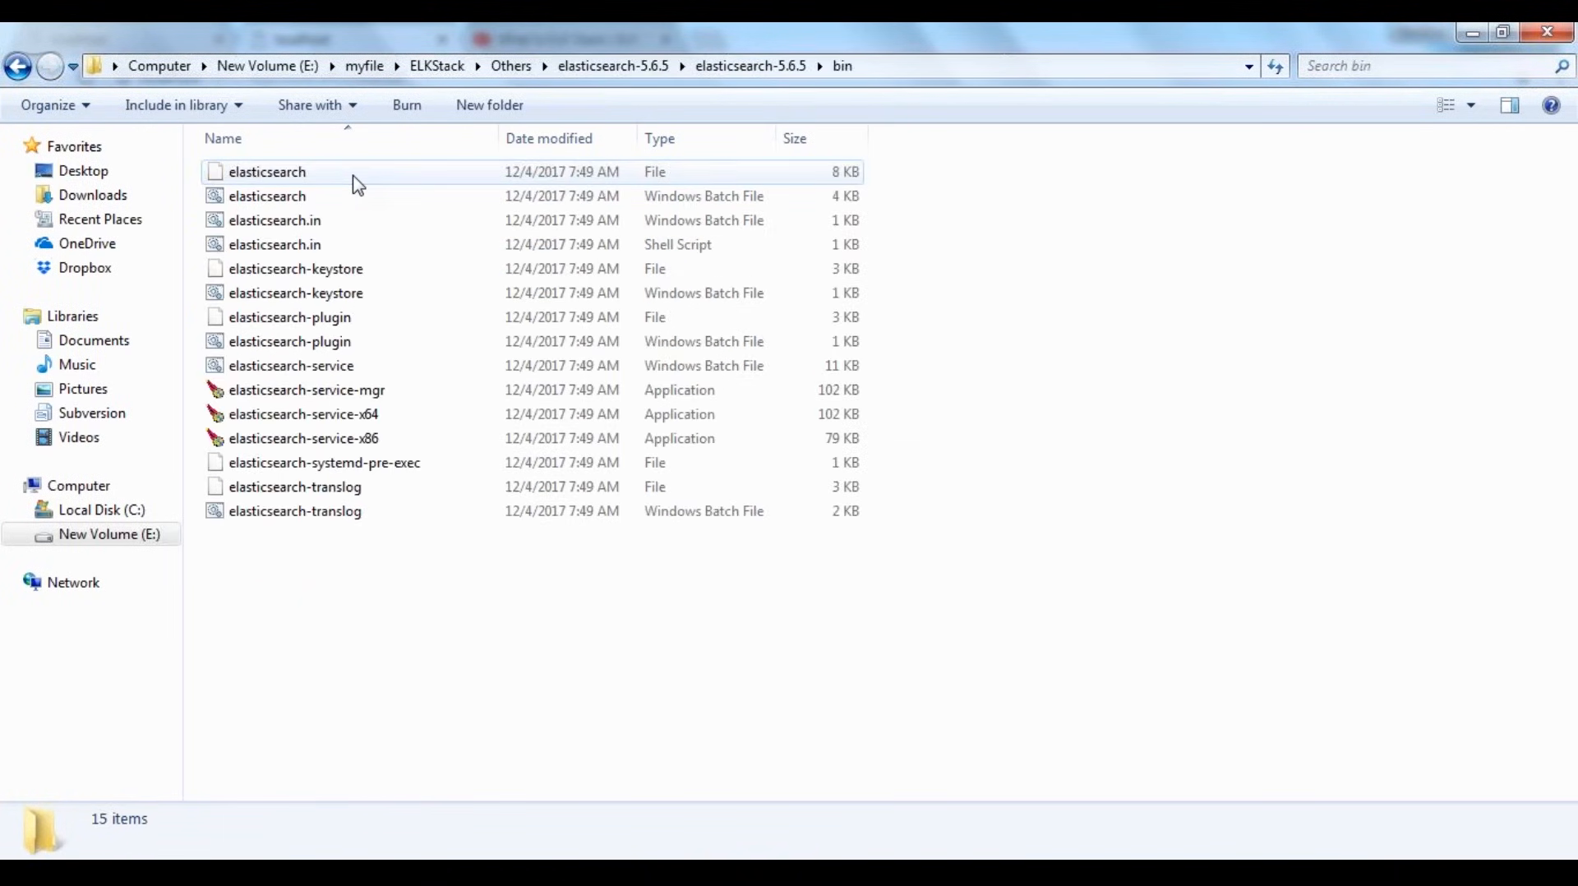
{"action": "left_click", "coordinate": [341, 198]}
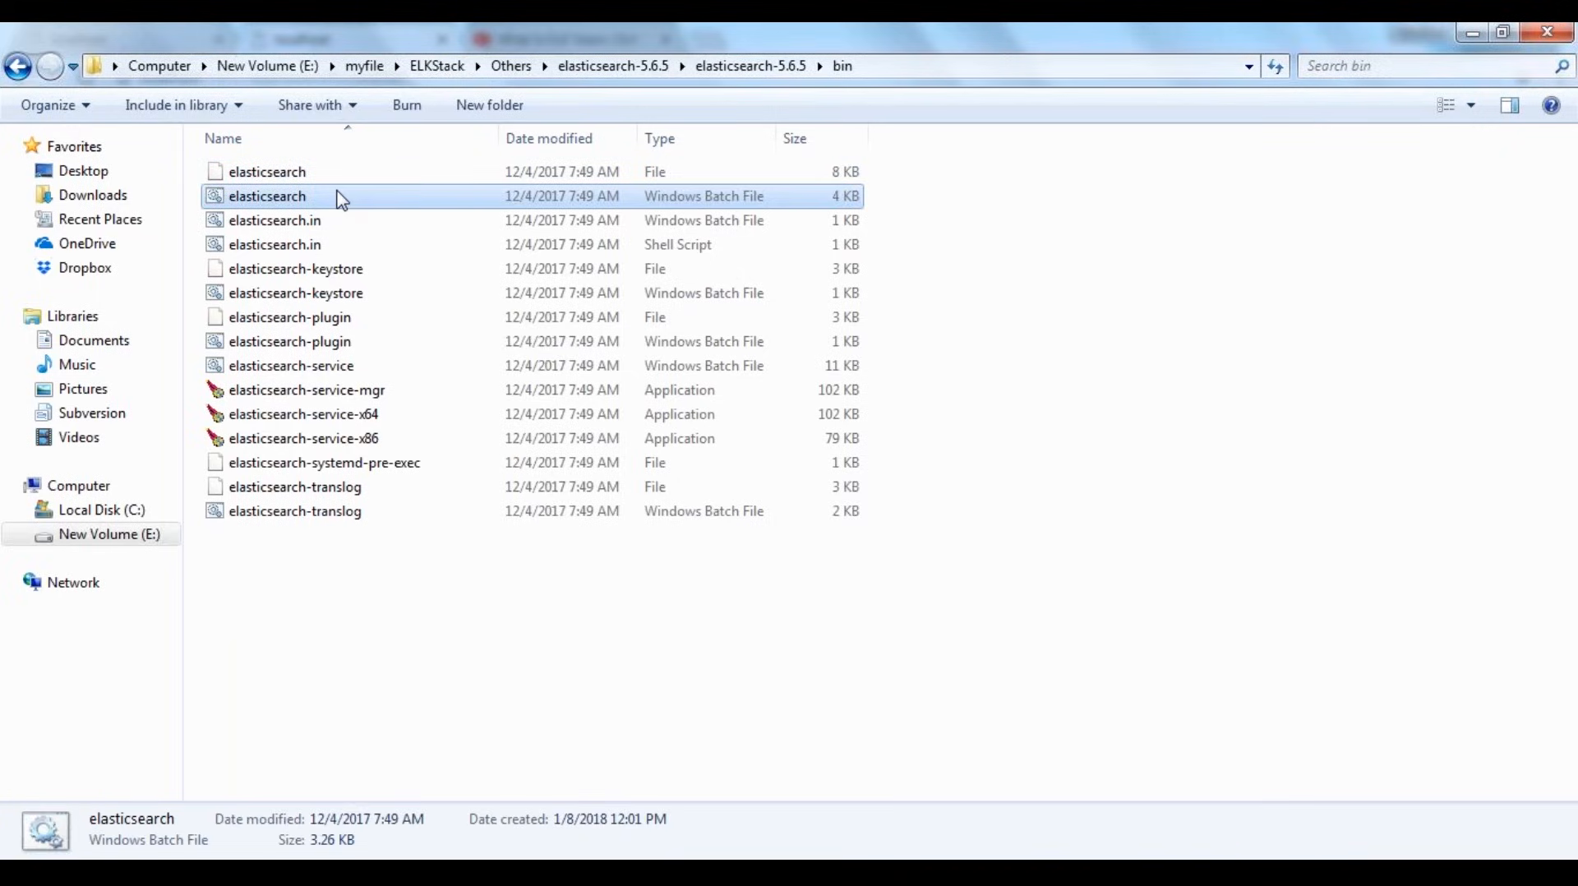
{"action": "double_click", "coordinate": [341, 198]}
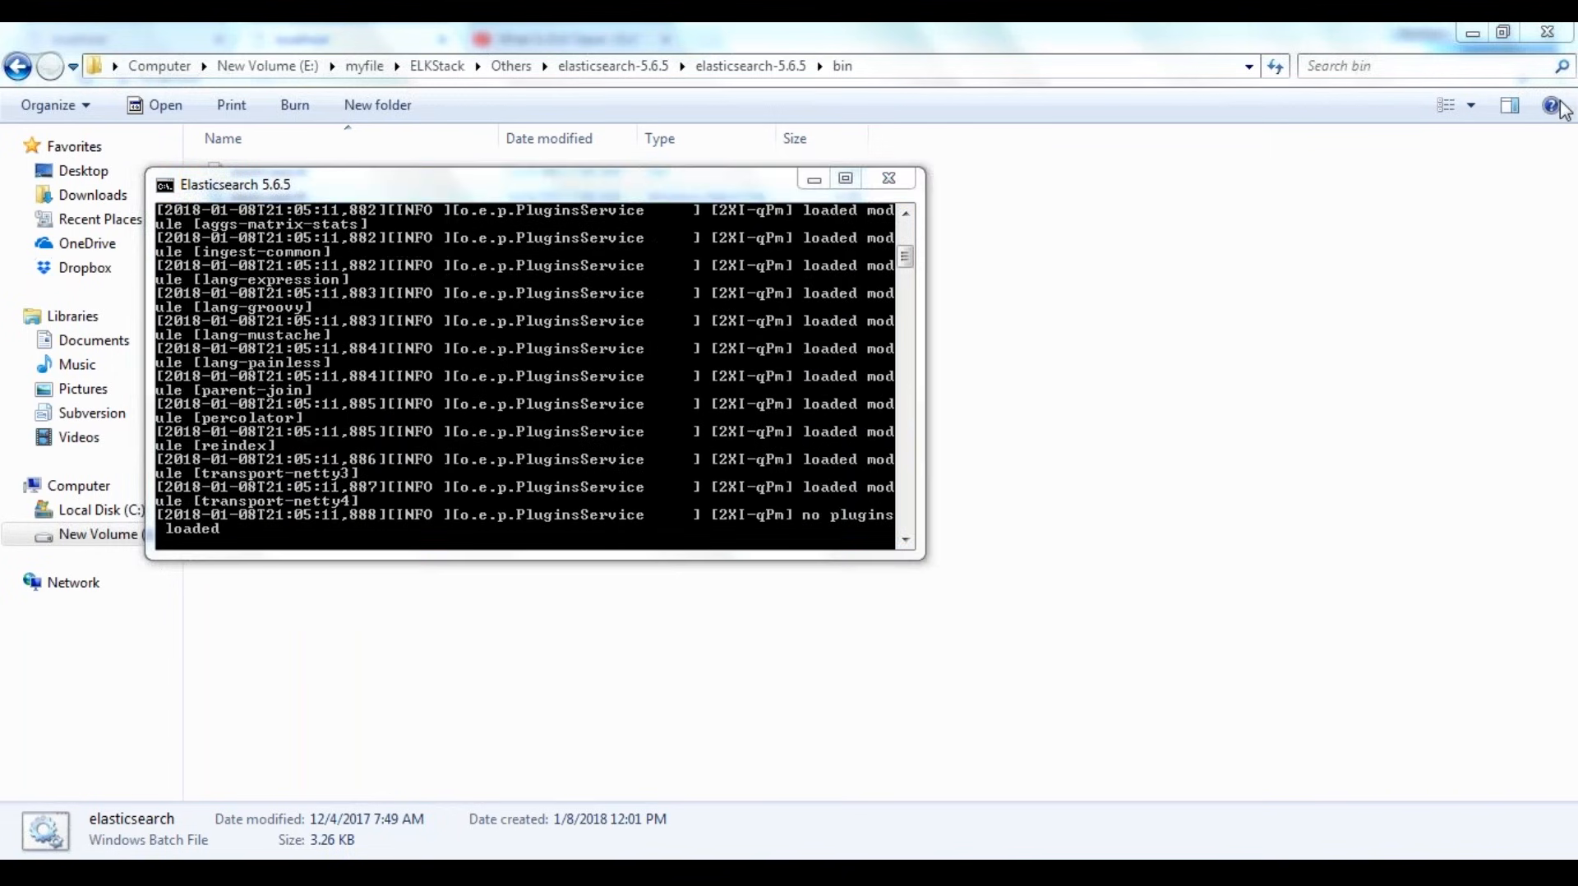
{"action": "left_click", "coordinate": [814, 179]}
Return to the Others folder and run the kibana batch file from the bin folder of kibana-5.6.5-windows-x86
{"action": "left_click", "coordinate": [511, 66]}
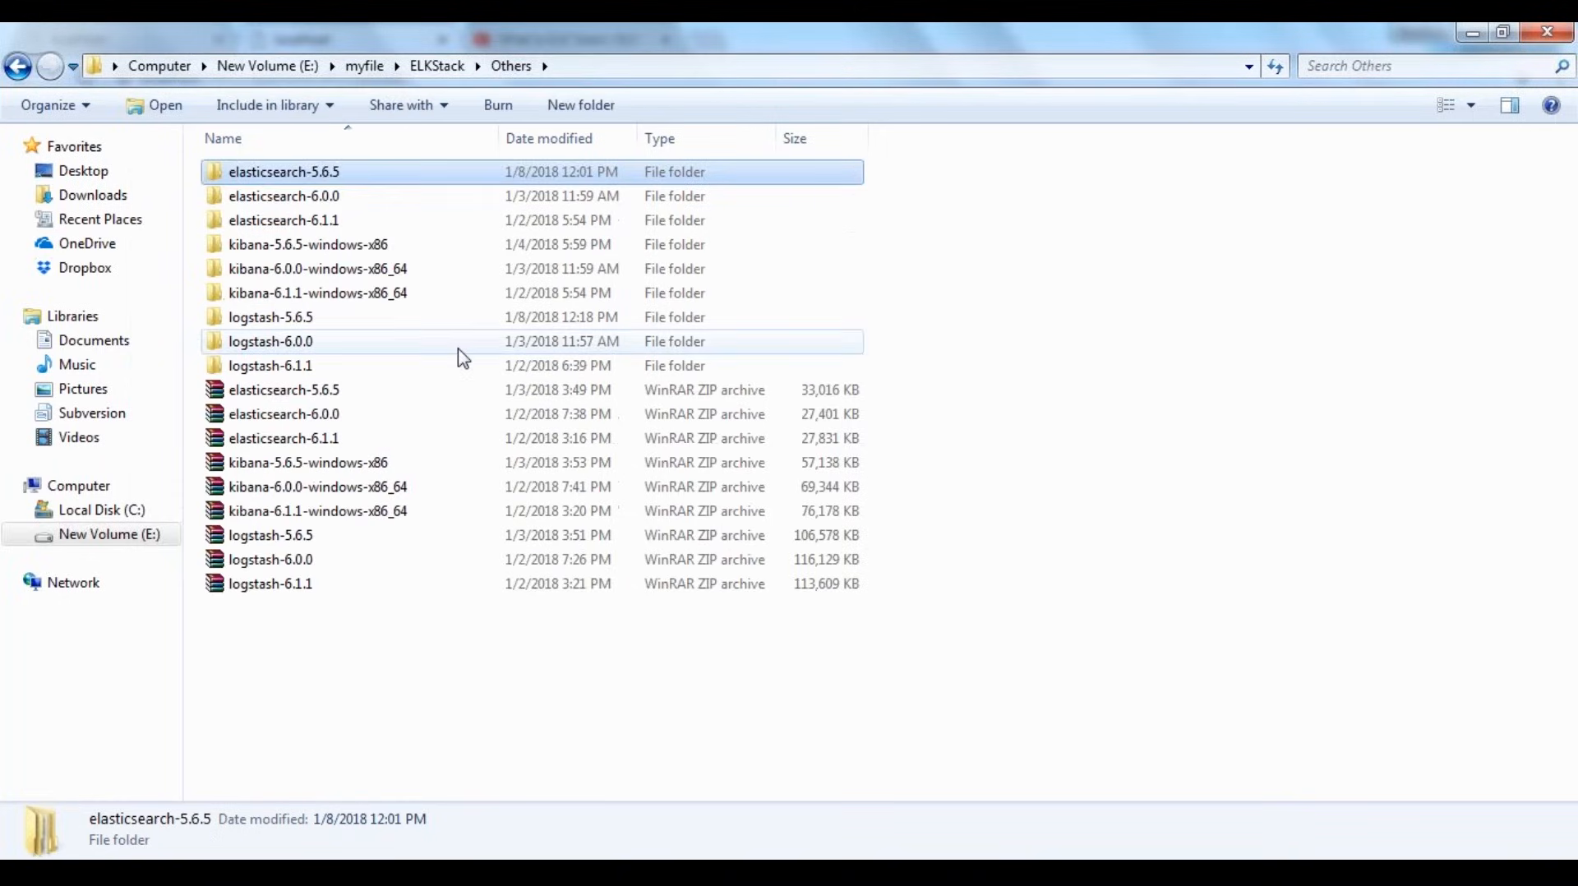
{"action": "double_click", "coordinate": [300, 246]}
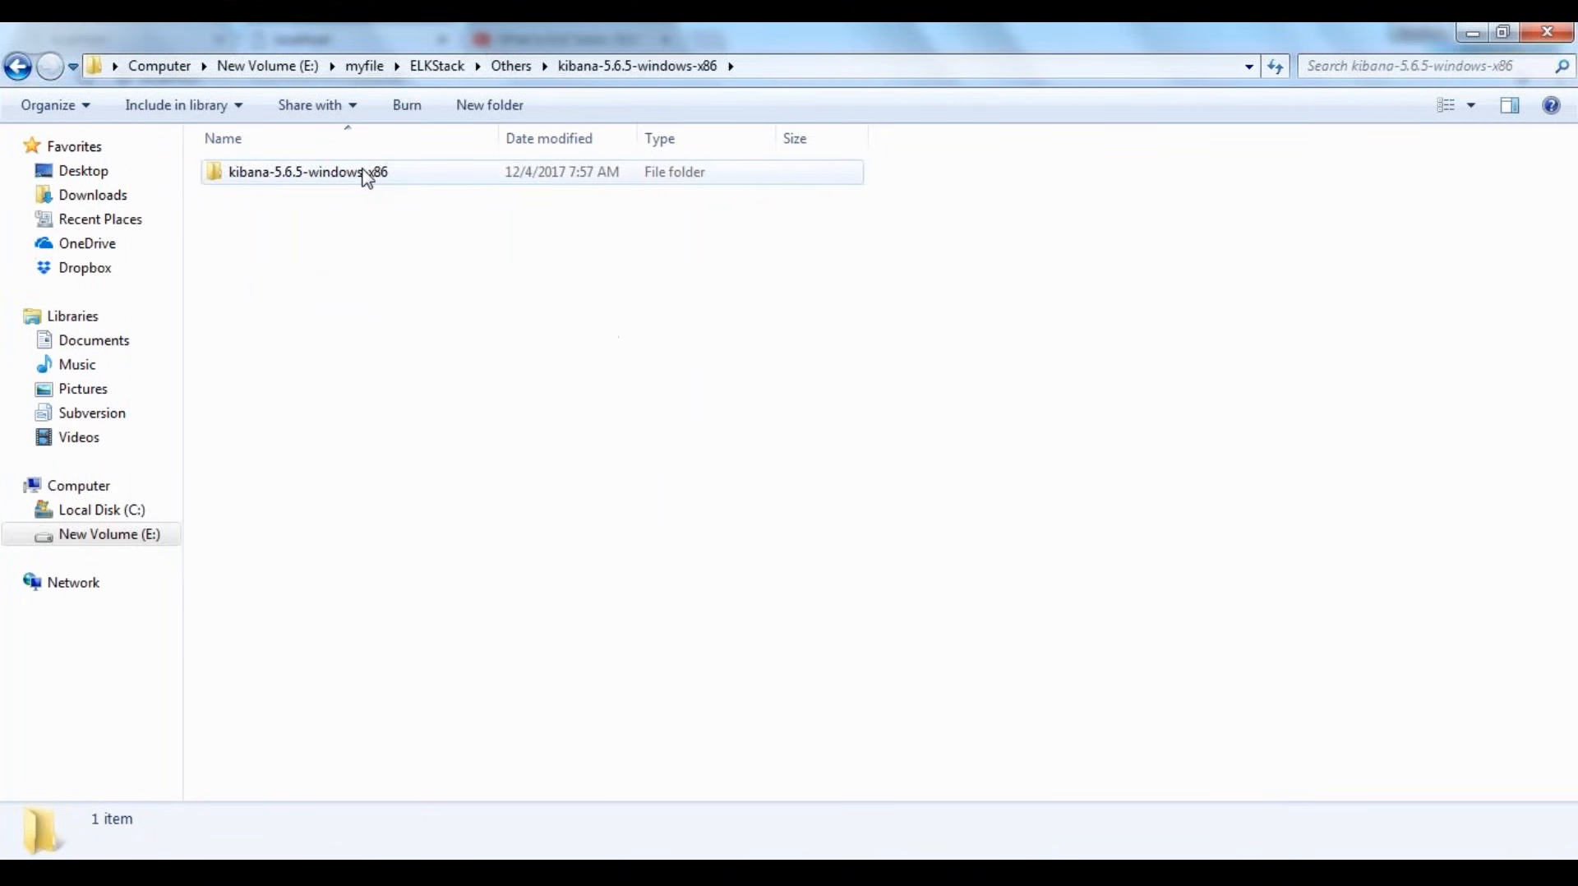
{"action": "double_click", "coordinate": [367, 173]}
{"action": "double_click", "coordinate": [368, 172]}
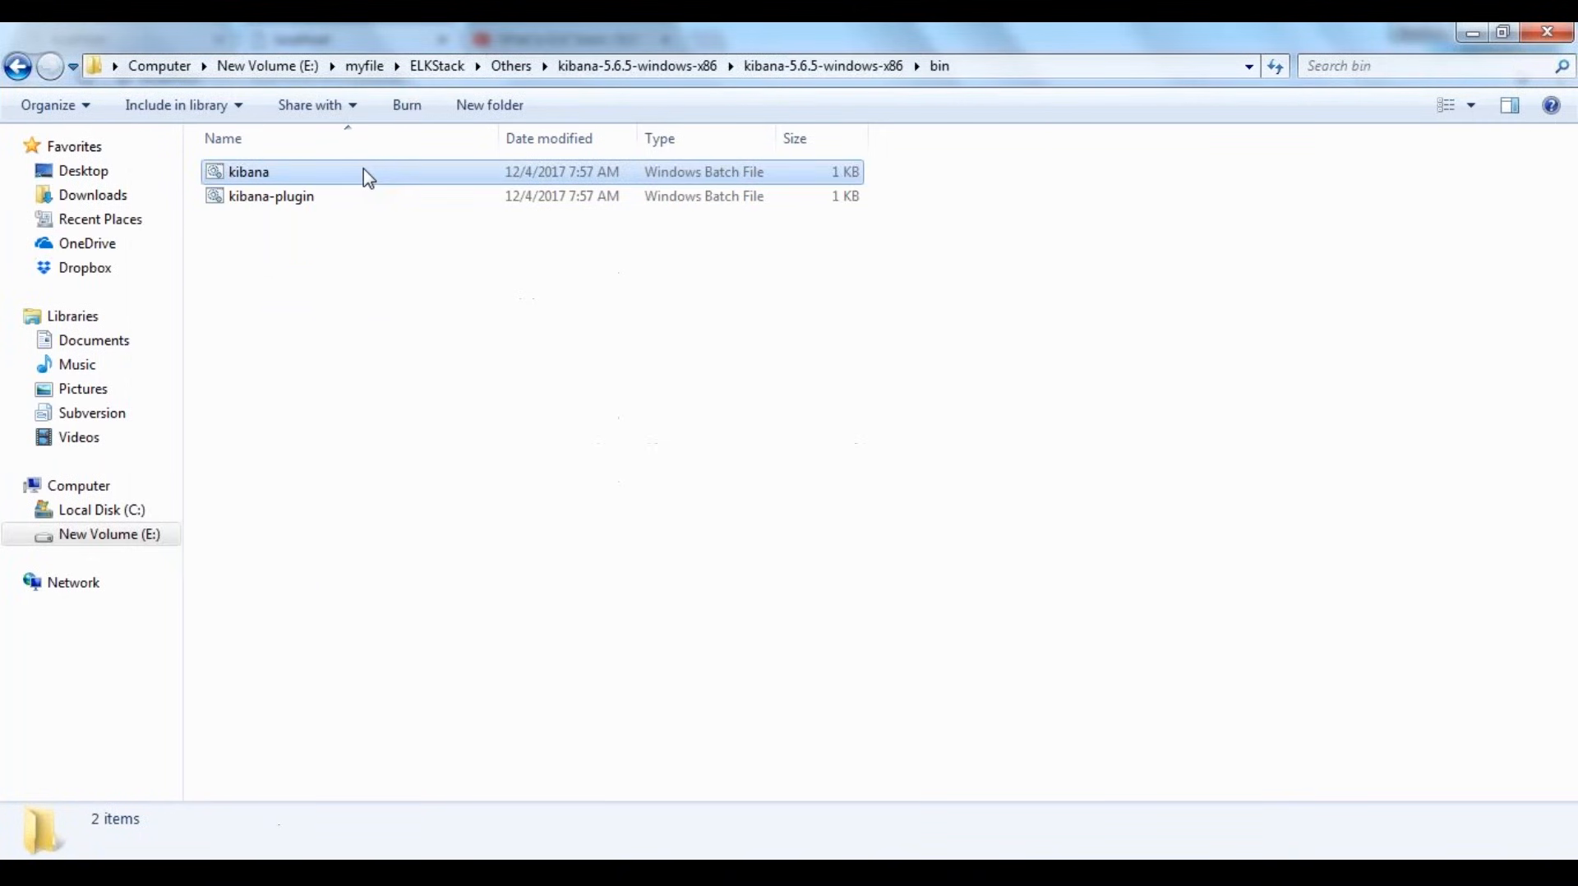
{"action": "double_click", "coordinate": [368, 175]}
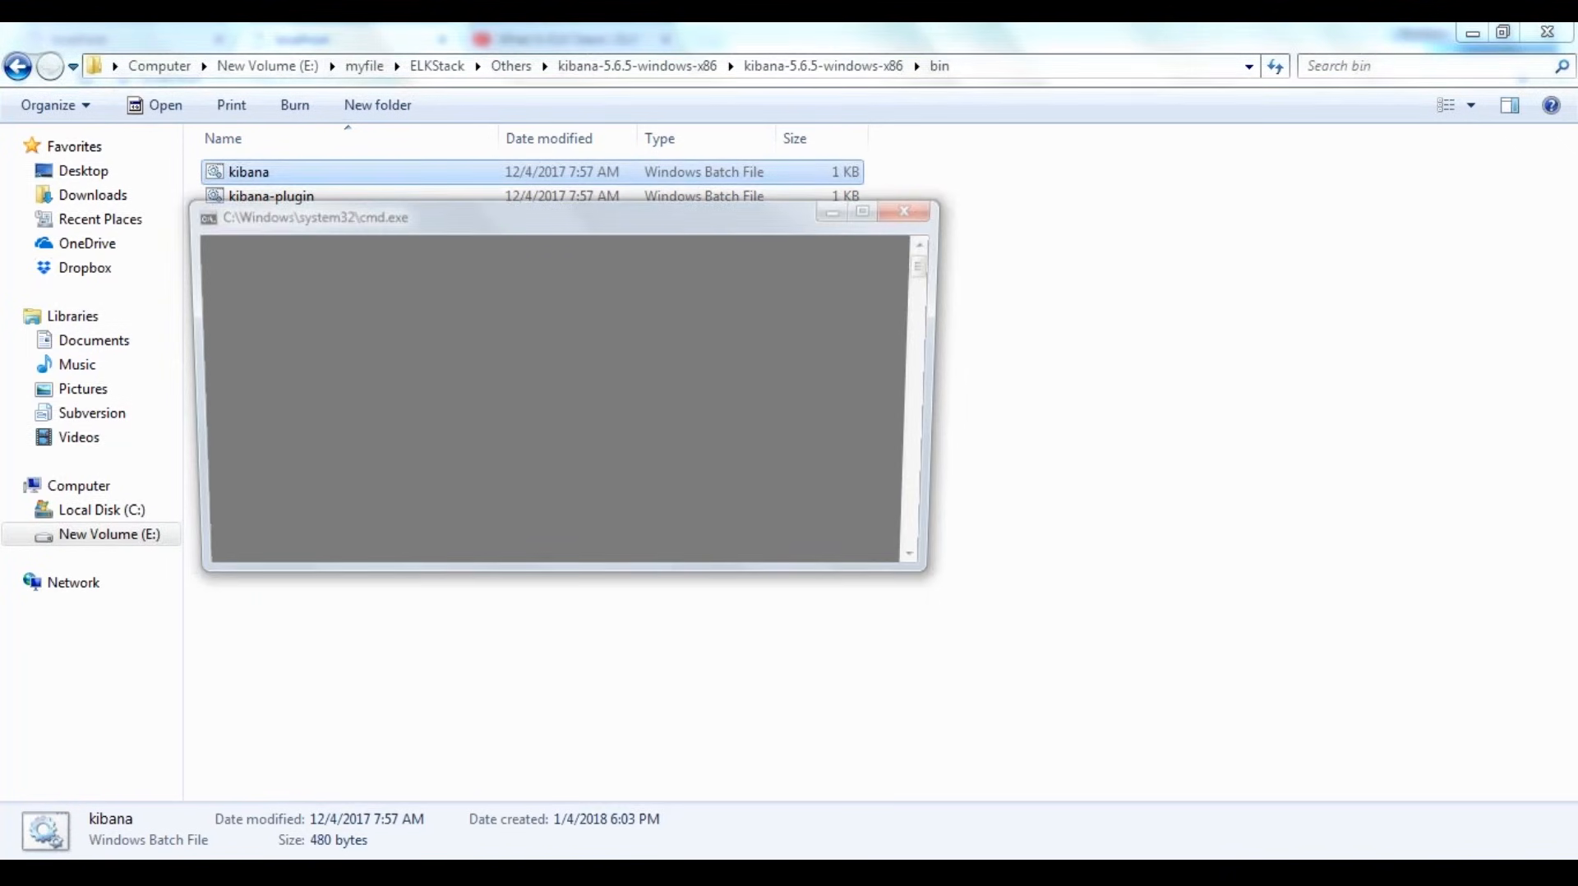
Check the startup logs in the Elasticsearch 5.6.5 and Kibana Server consoles
{"action": "key", "text": "alt+Tab"}
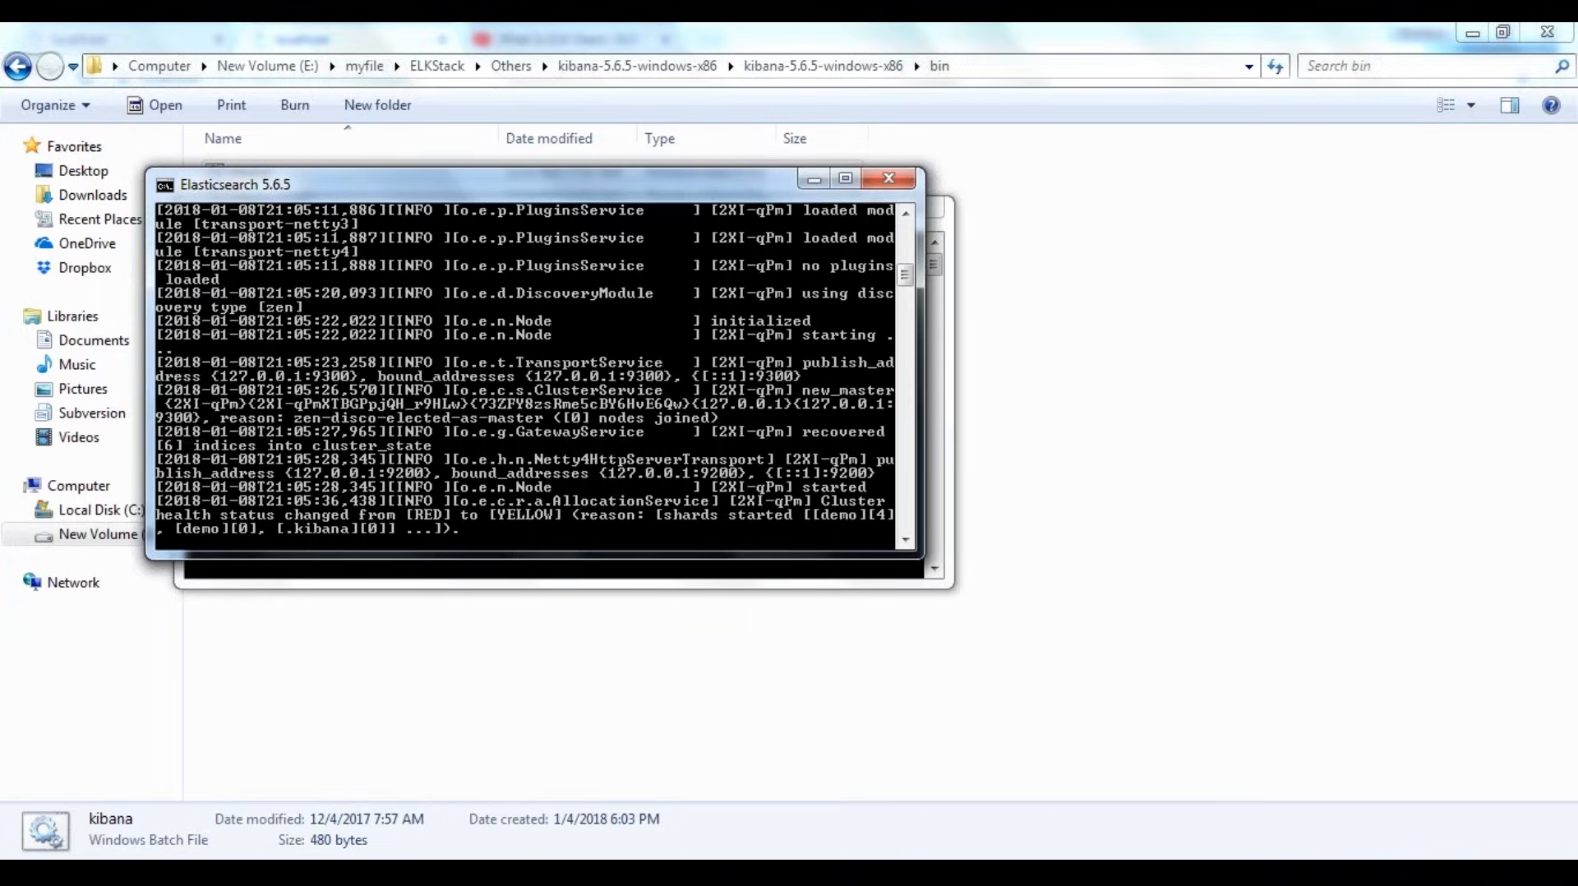
{"action": "mouse_move", "coordinate": [814, 871]}
{"action": "left_click", "coordinate": [912, 785]}
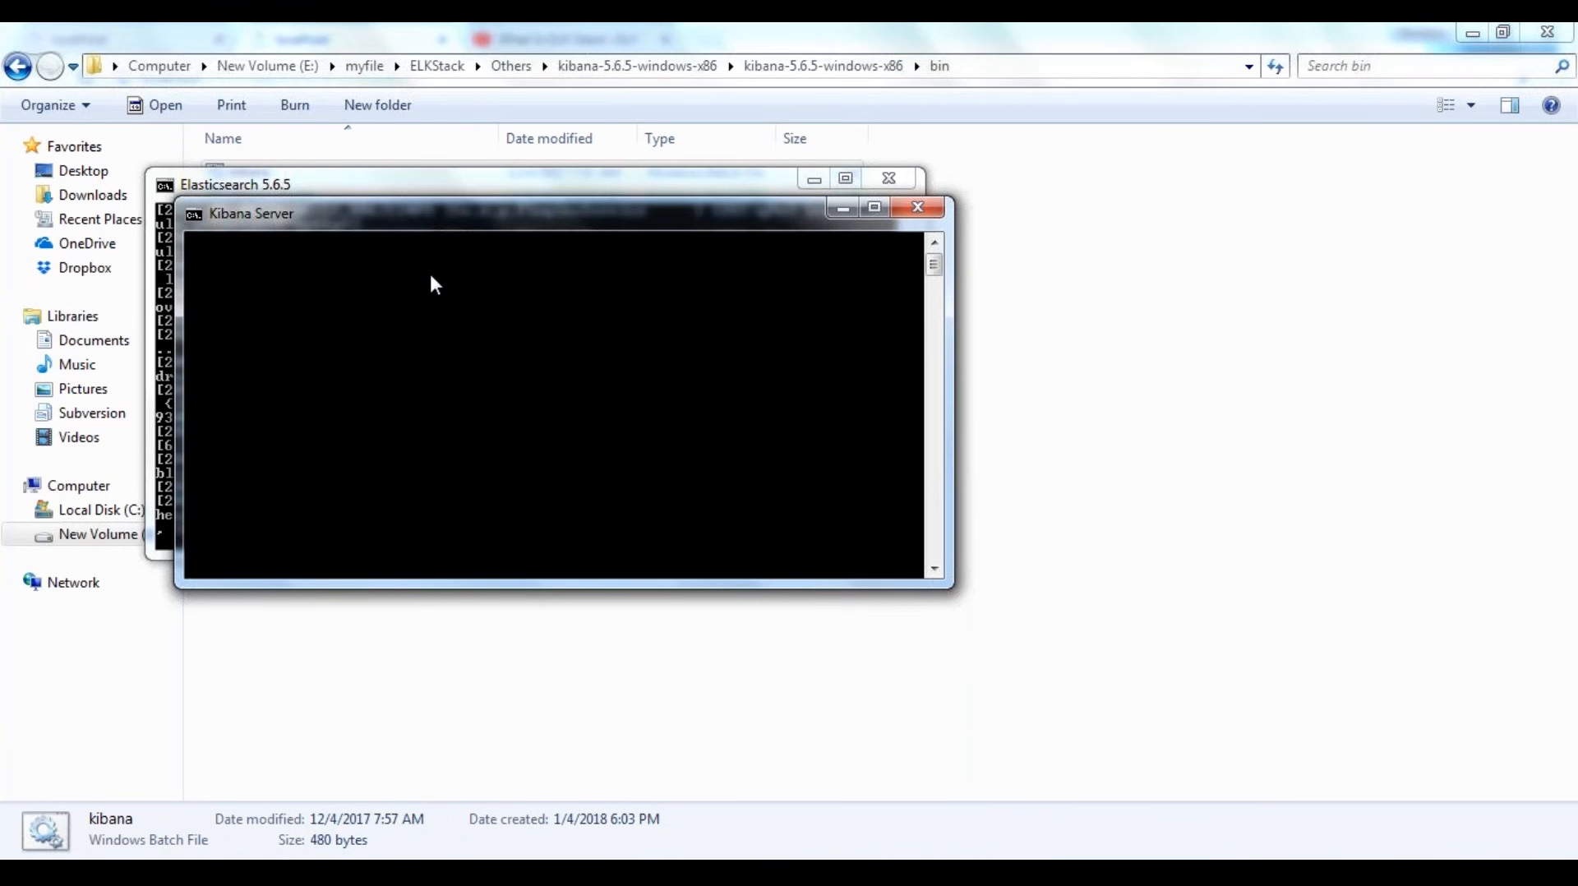
{"action": "left_click", "coordinate": [427, 184]}
{"action": "scroll", "coordinate": [421, 426], "scroll_direction": "down", "scroll_amount": 1}
{"action": "left_click", "coordinate": [359, 574]}
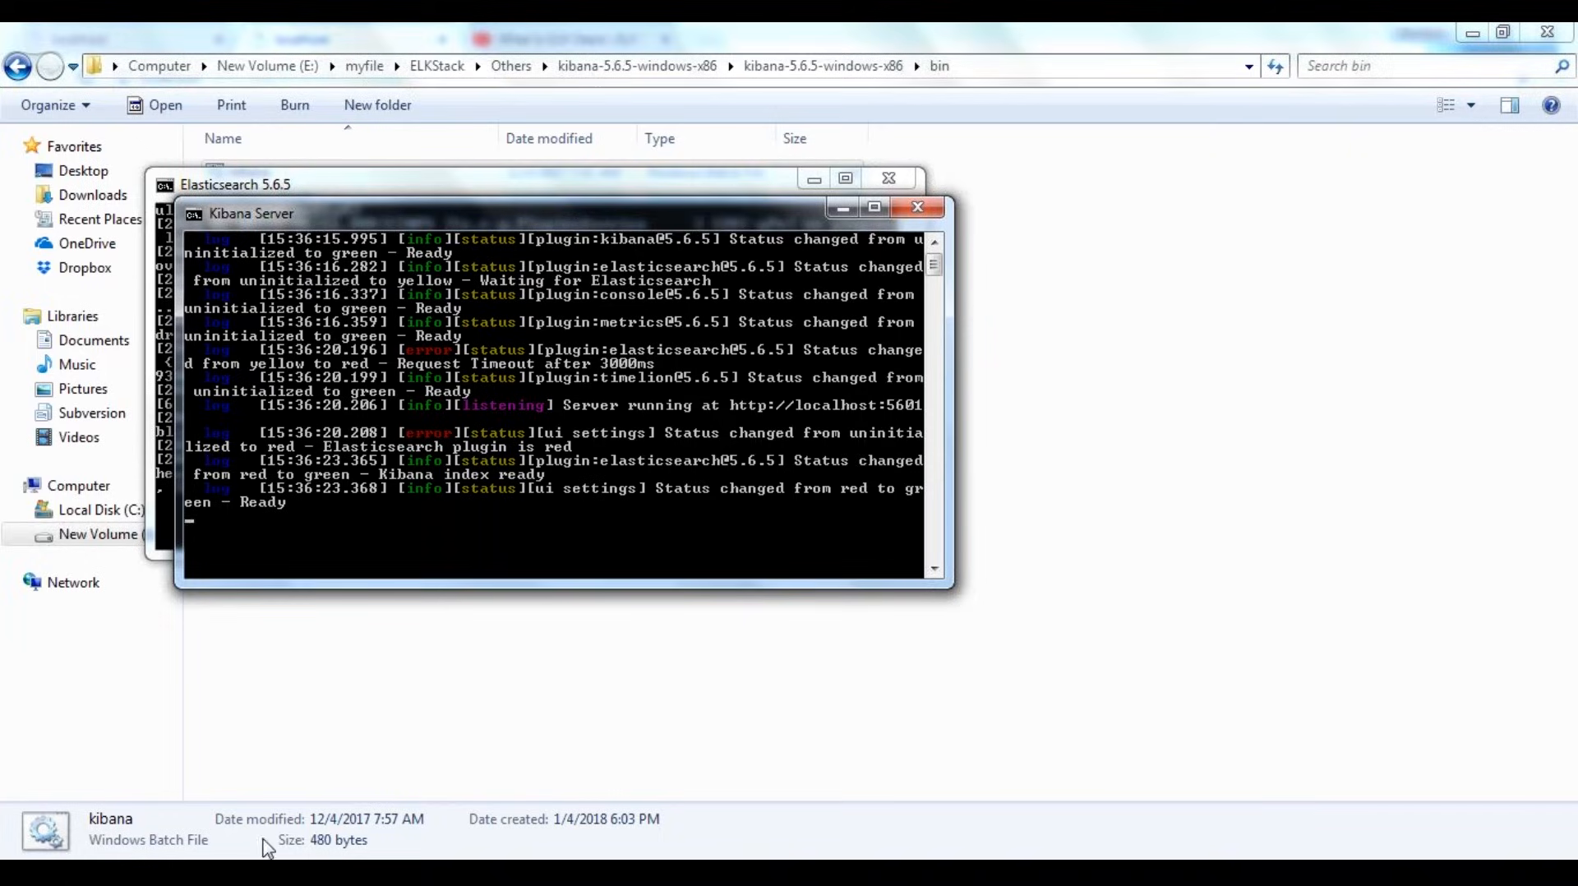
Switch to Chrome and reload localhost:9200 to check the Elasticsearch response
{"action": "left_click", "coordinate": [329, 872]}
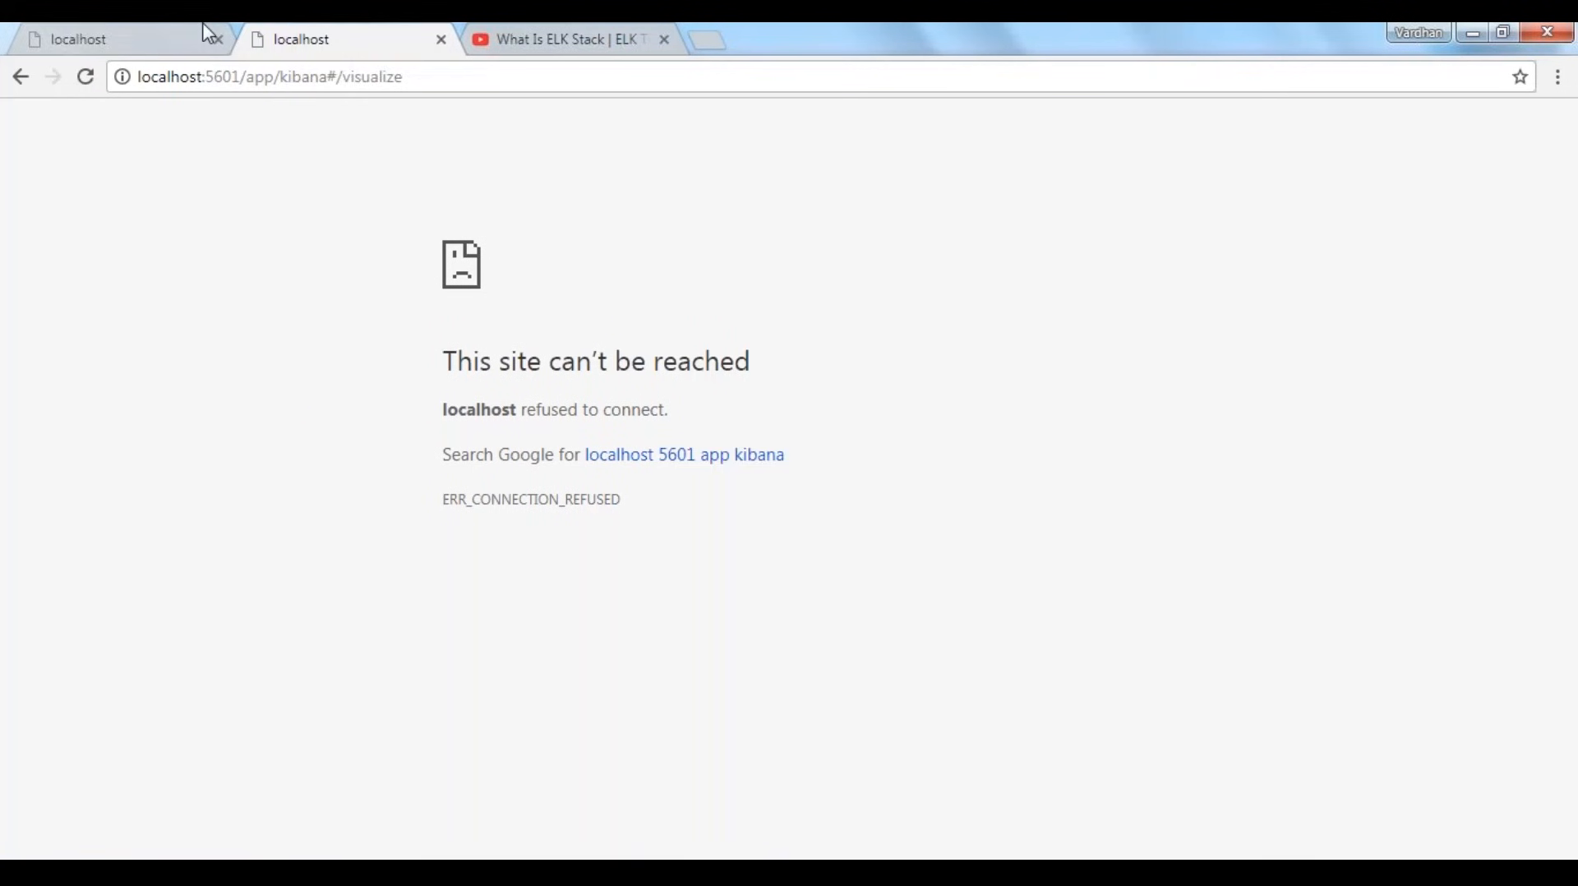
{"action": "left_click", "coordinate": [204, 30]}
{"action": "left_click", "coordinate": [276, 79]}
{"action": "key", "text": "Return"}
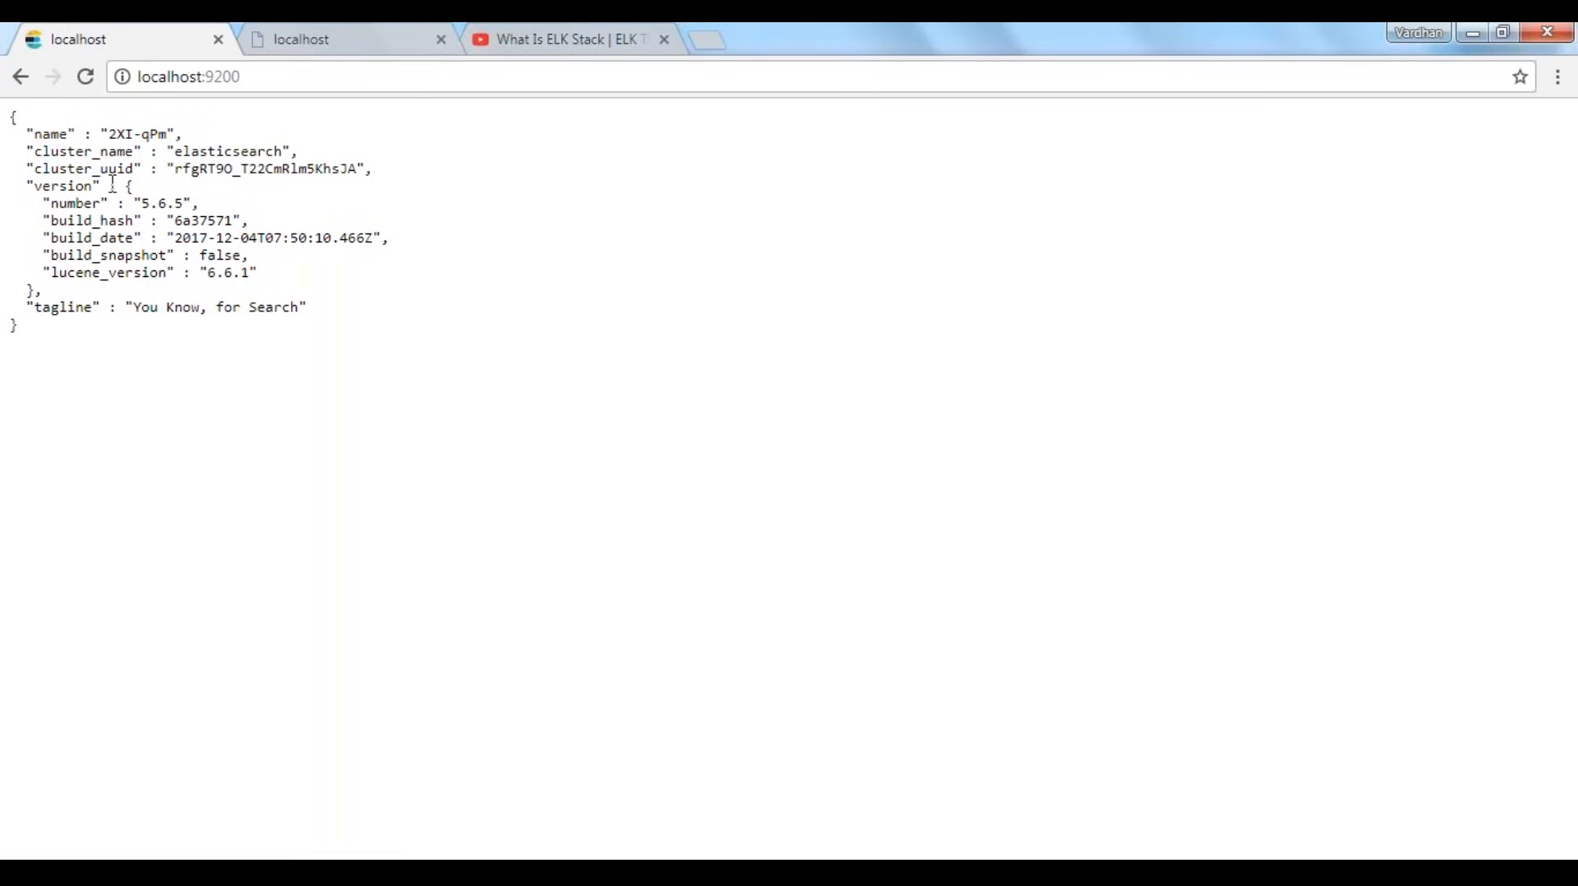
Reload the Kibana Visualize page at localhost:5601 in the second browser tab
{"action": "left_click", "coordinate": [329, 37]}
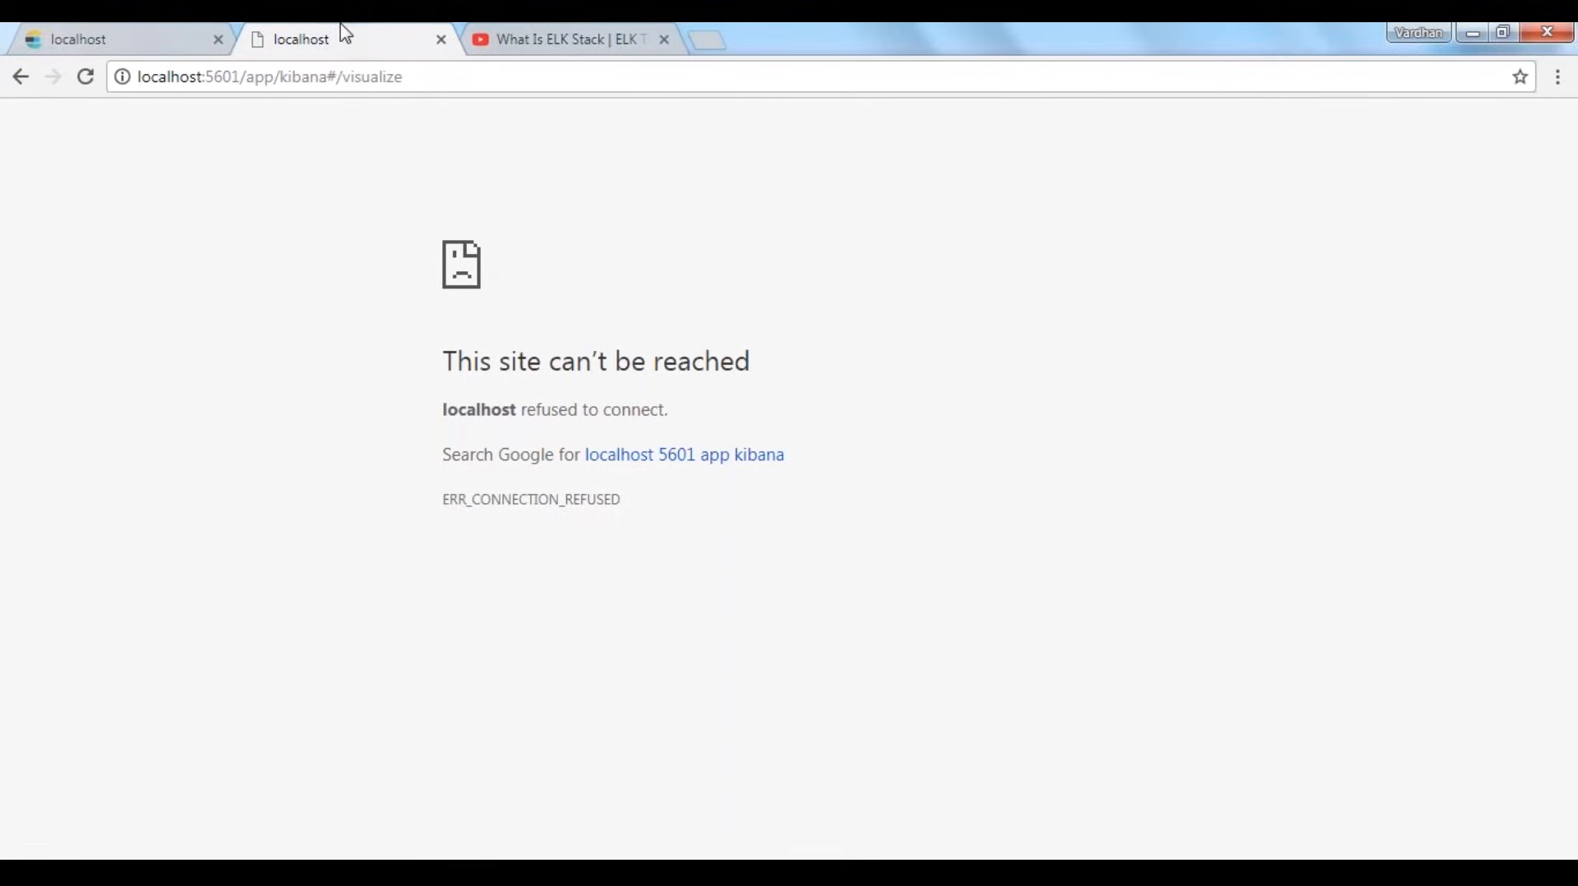
{"action": "left_click", "coordinate": [349, 82]}
{"action": "key", "text": "Return"}
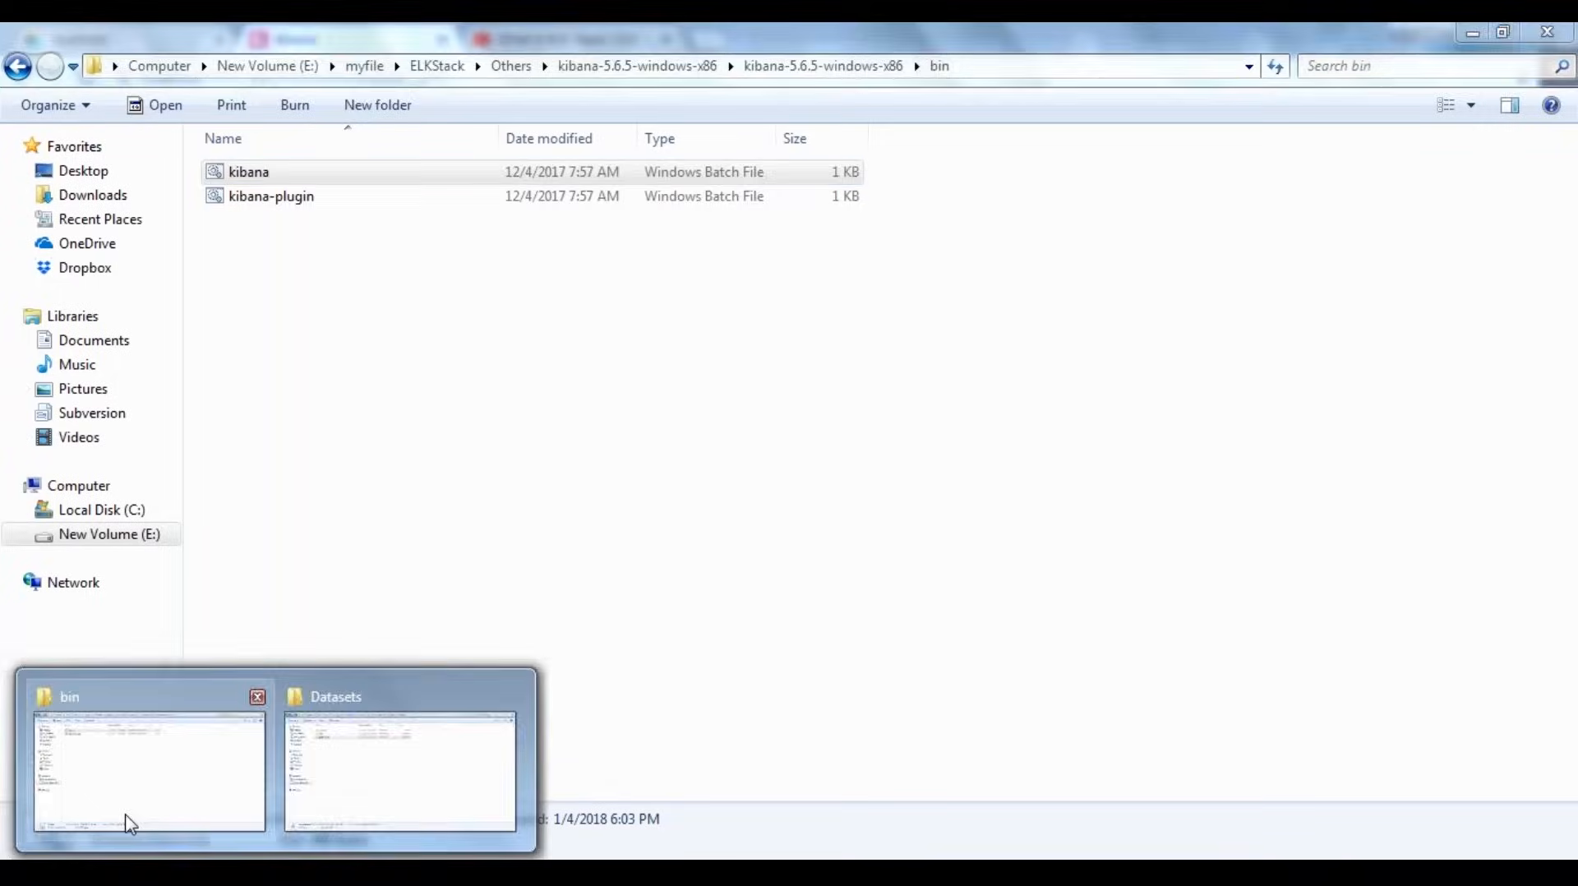
Glance at the Kibana bin folder, return to Kibana in Chrome and open the Index Patterns management page
{"action": "left_click", "coordinate": [129, 822]}
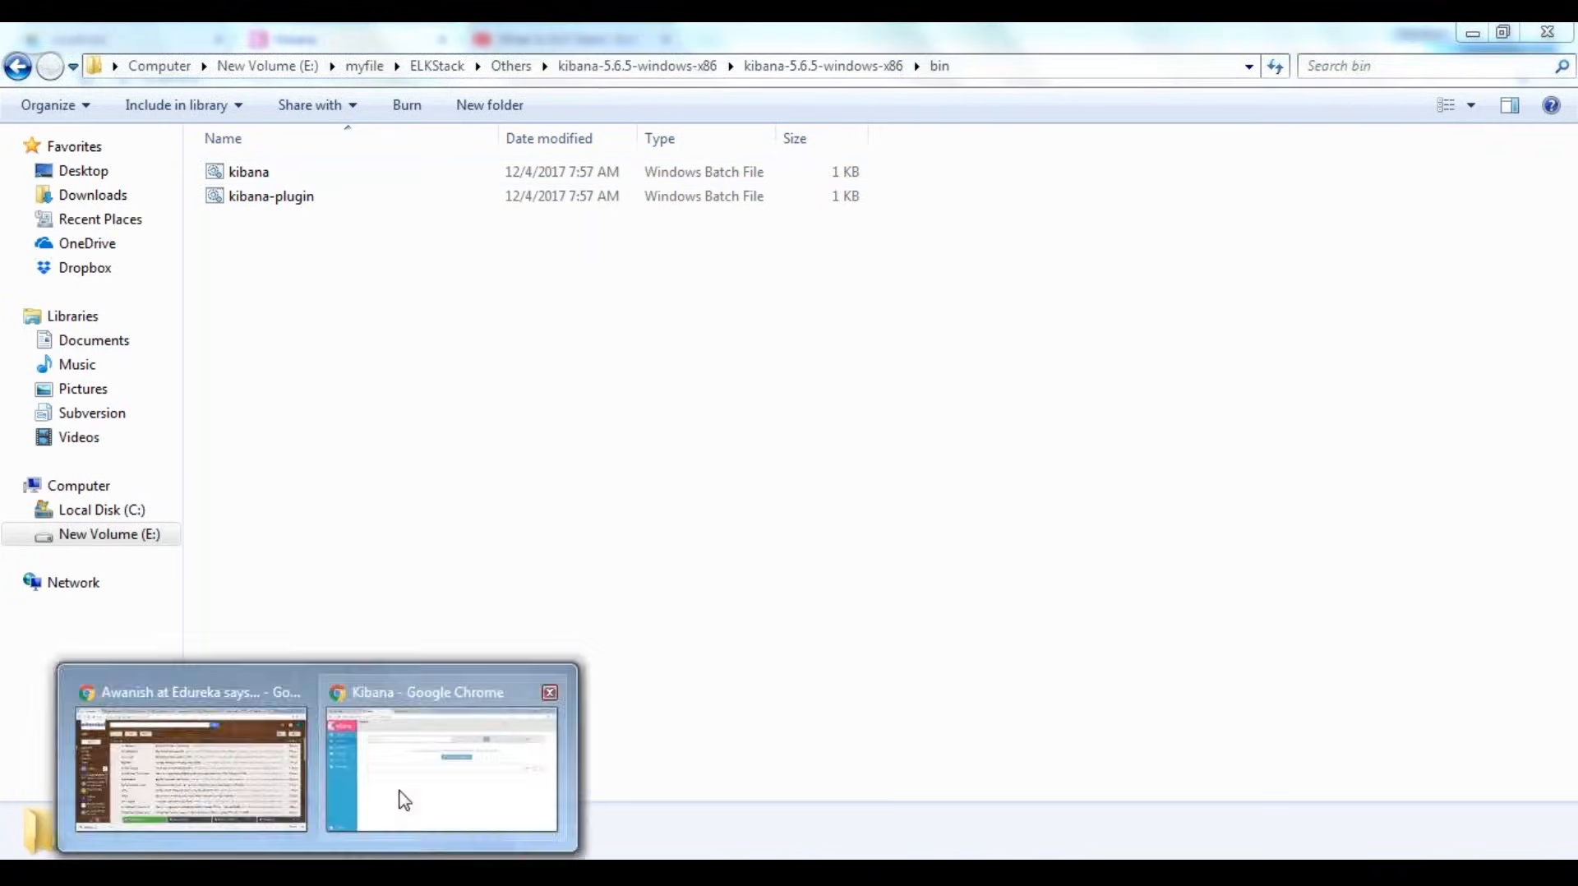
{"action": "left_click", "coordinate": [402, 798]}
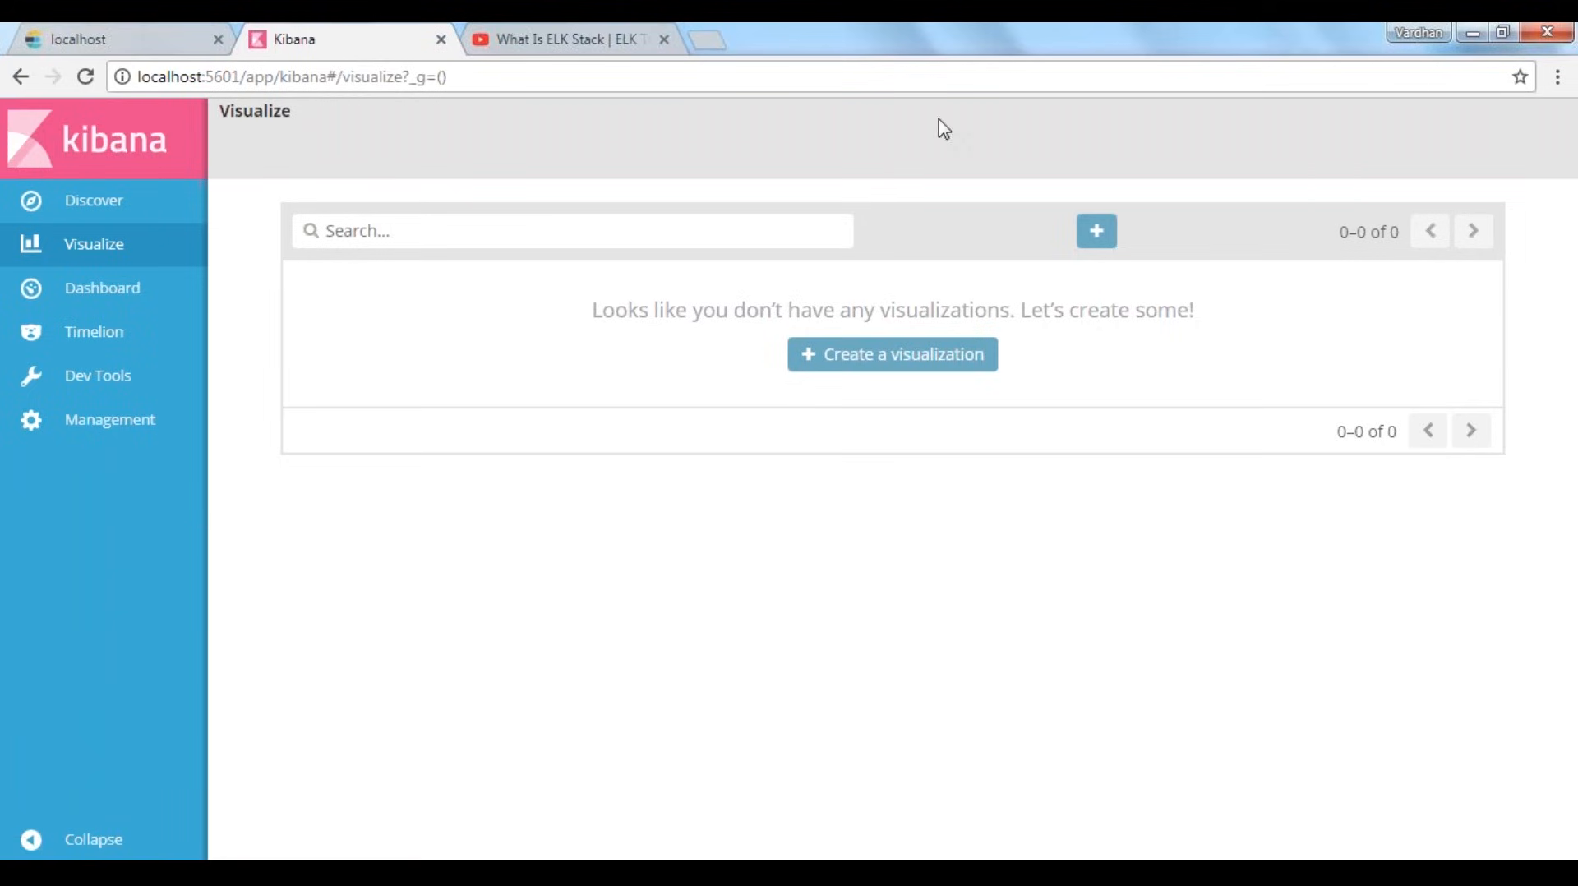
{"action": "left_click", "coordinate": [54, 424]}
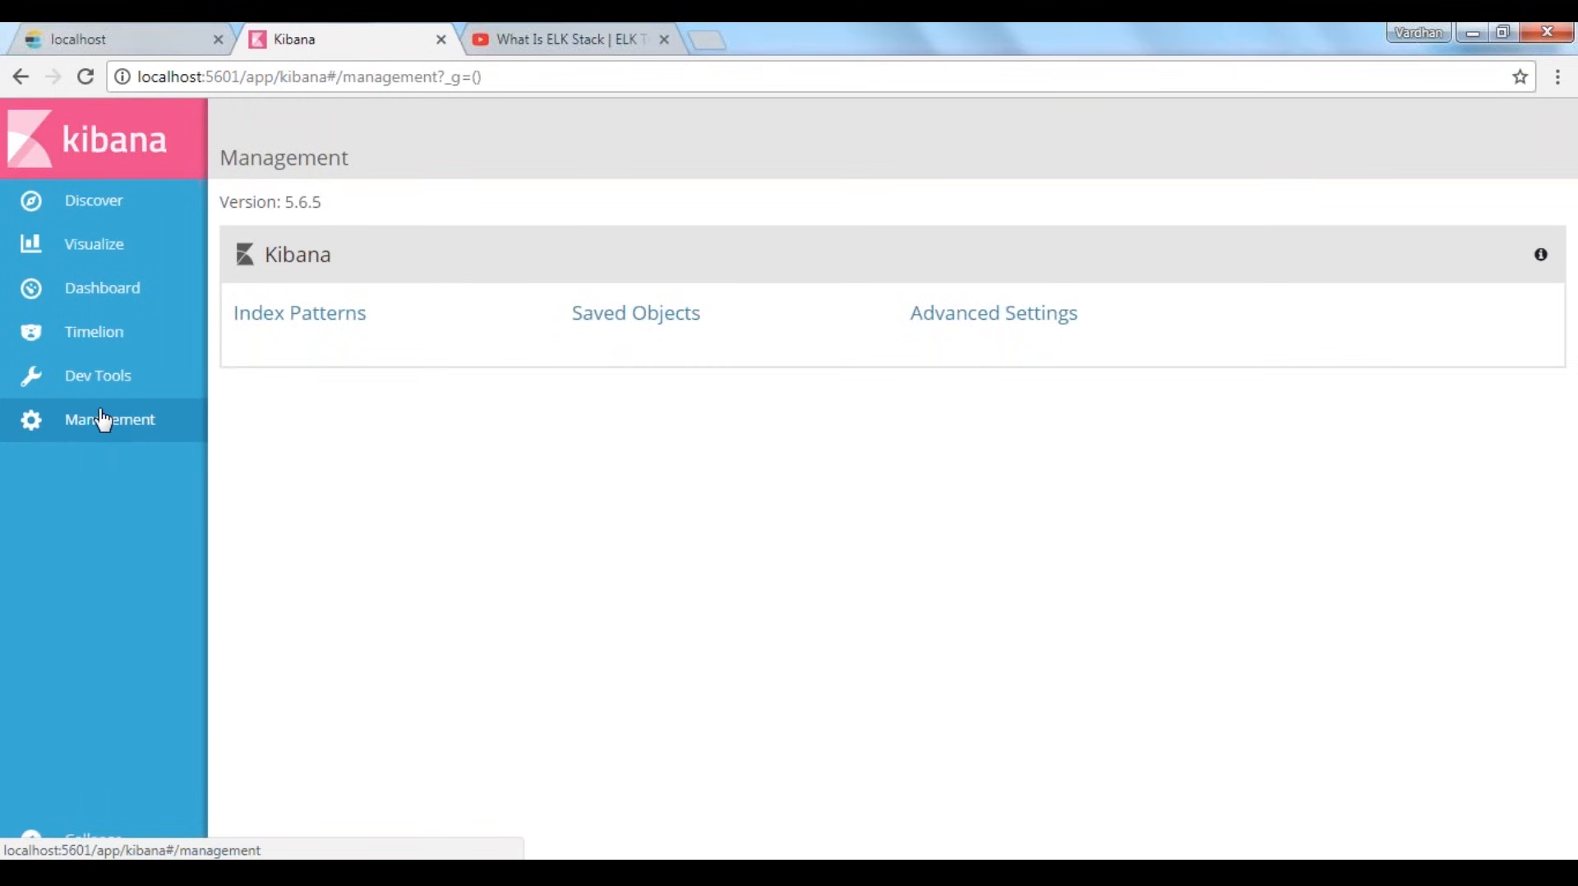
{"action": "left_click", "coordinate": [297, 319]}
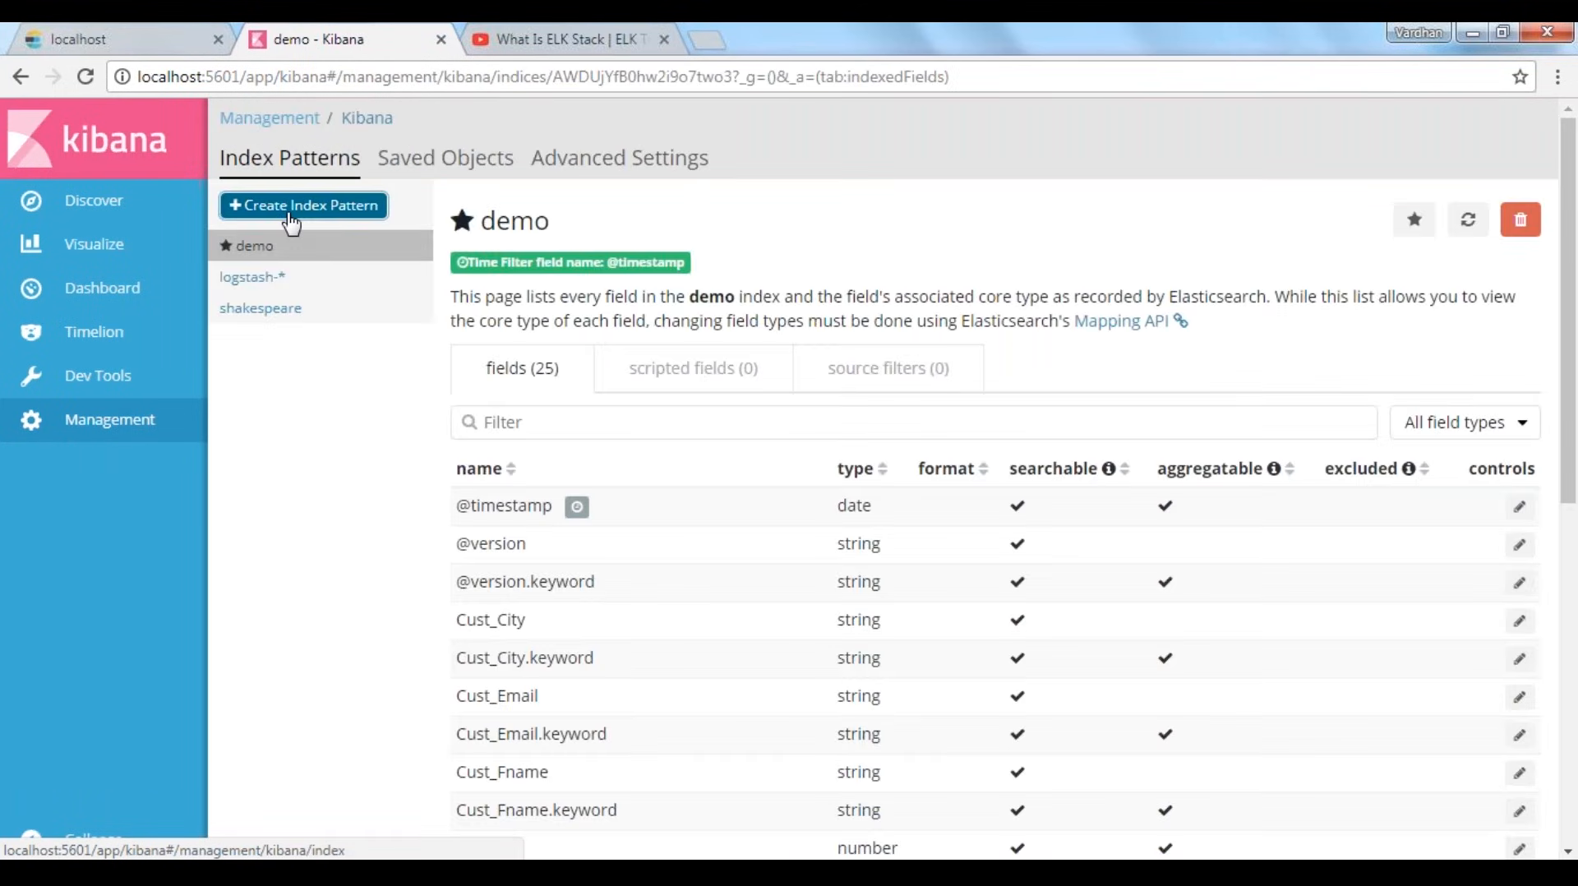
Start creating an index pattern and clear the default logstash-* pattern name
{"action": "left_click", "coordinate": [291, 210]}
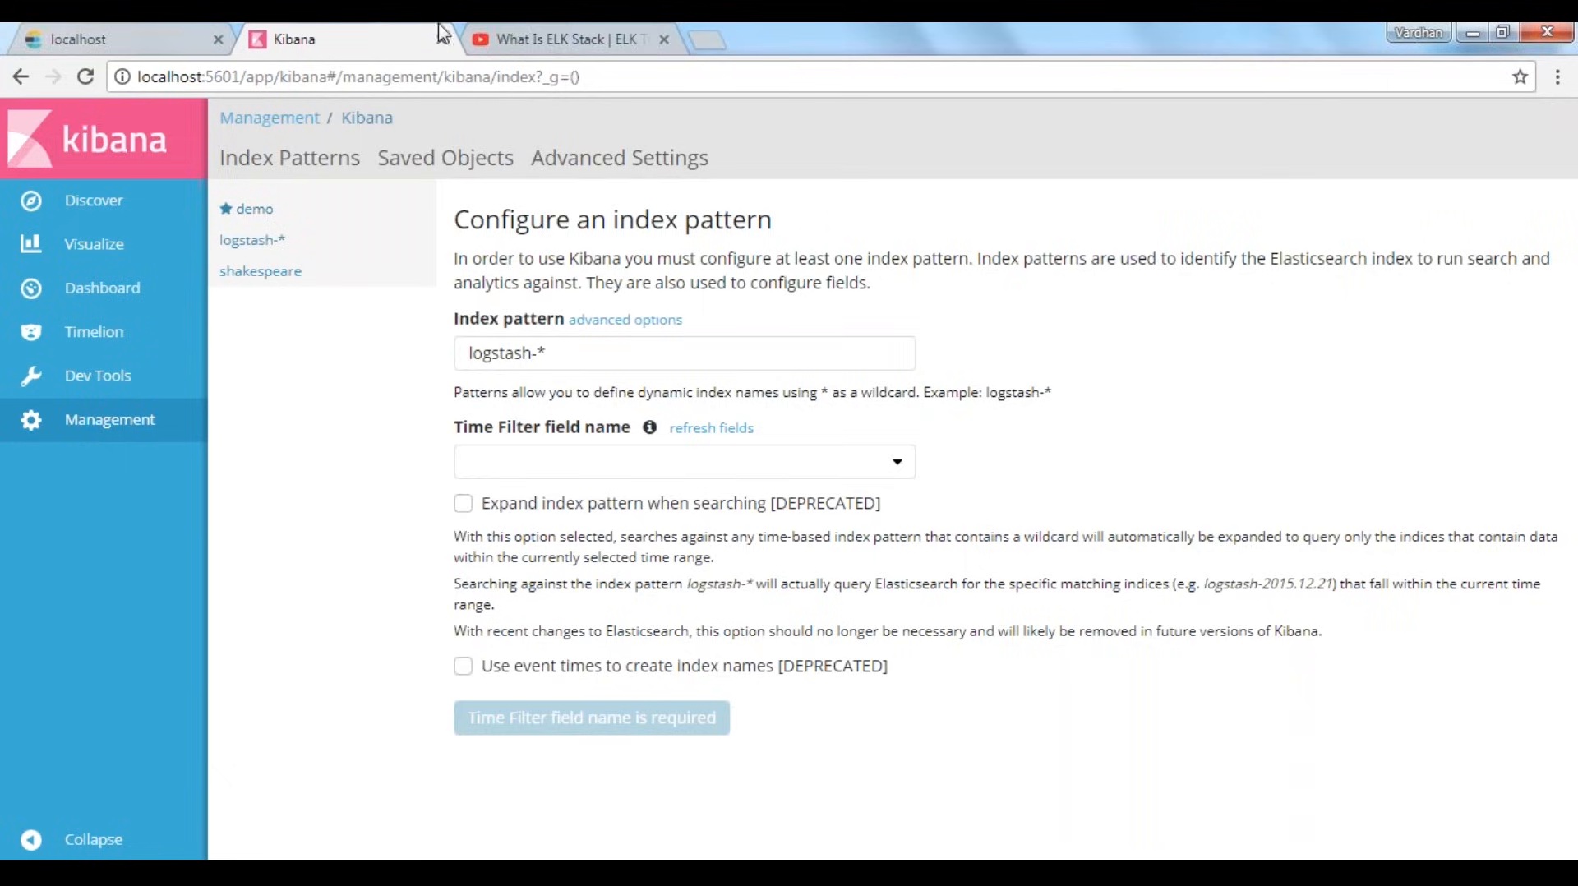
{"action": "double_click", "coordinate": [501, 359]}
{"action": "left_click", "coordinate": [704, 349]}
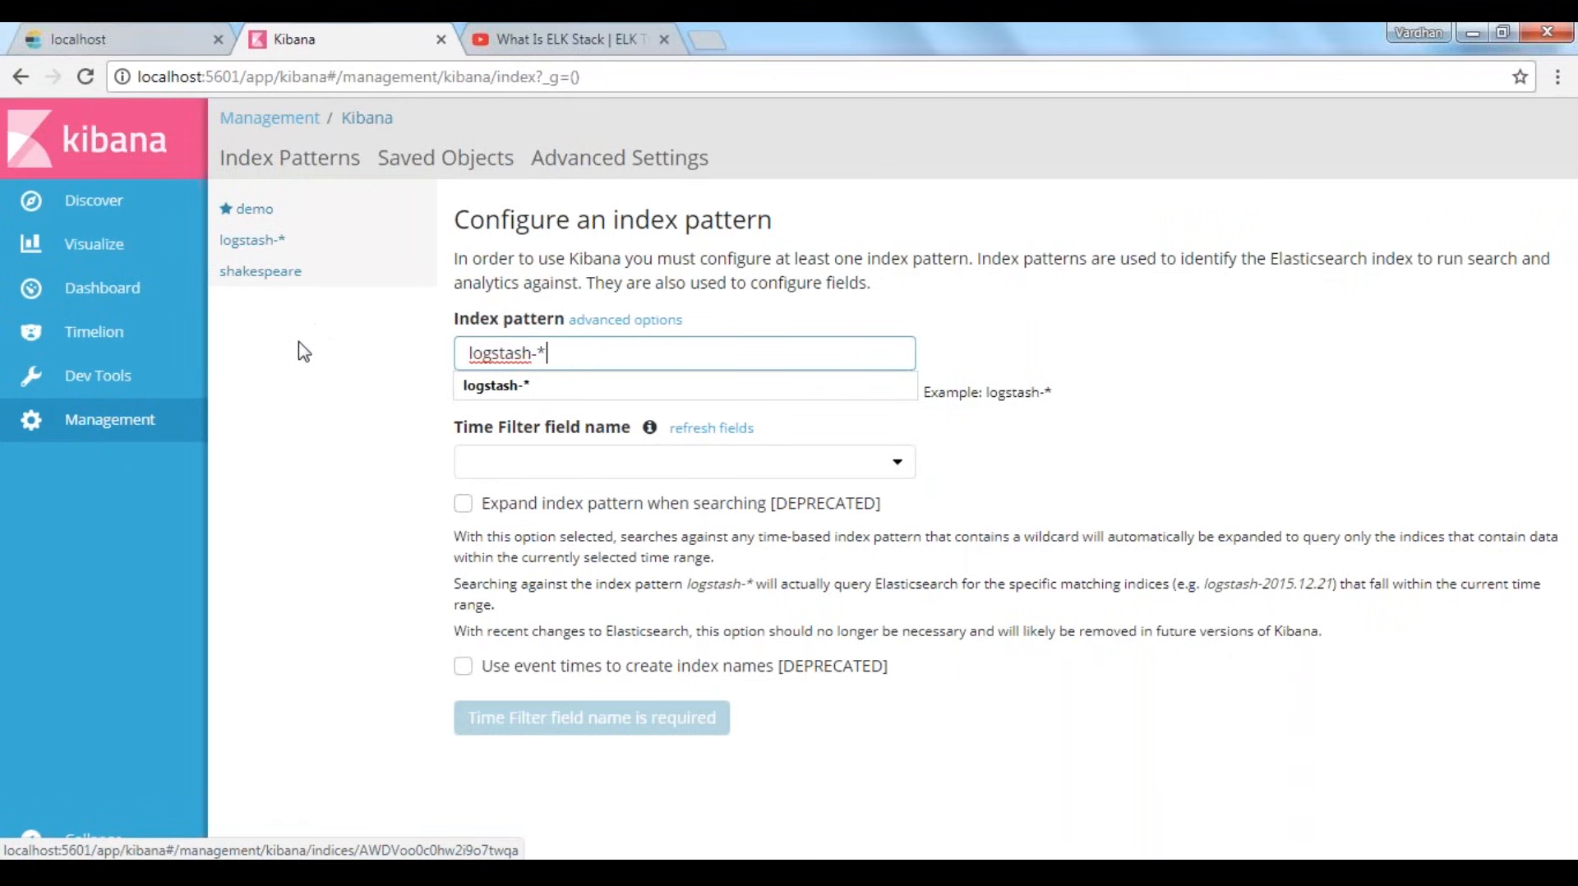
{"action": "left_click", "coordinate": [304, 367]}
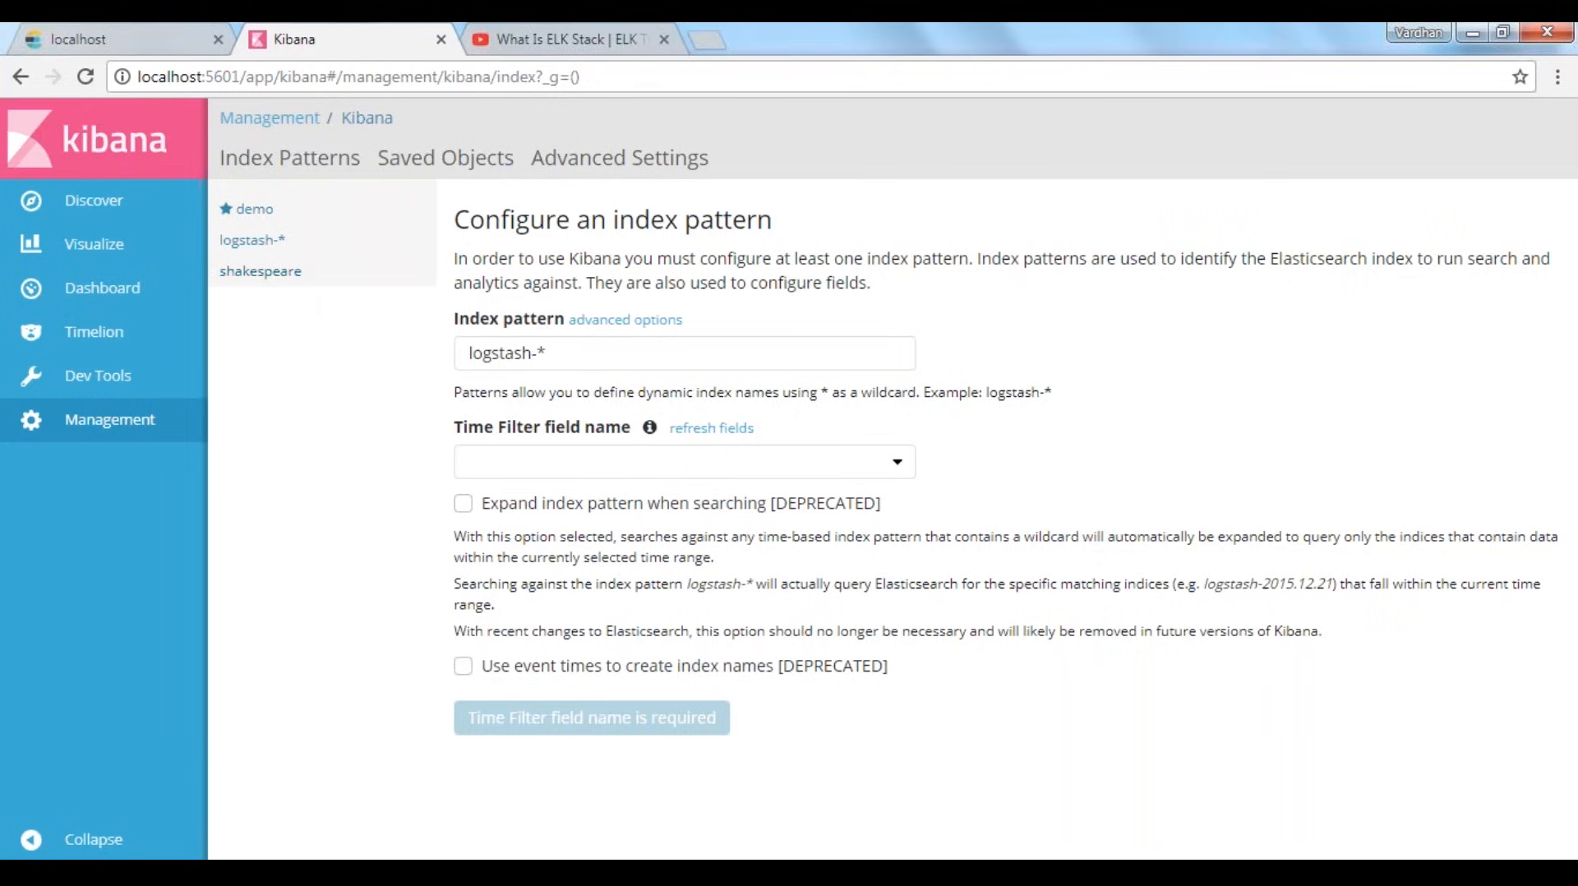
{"action": "left_click_drag", "start_coordinate": [566, 353], "coordinate": [462, 354]}
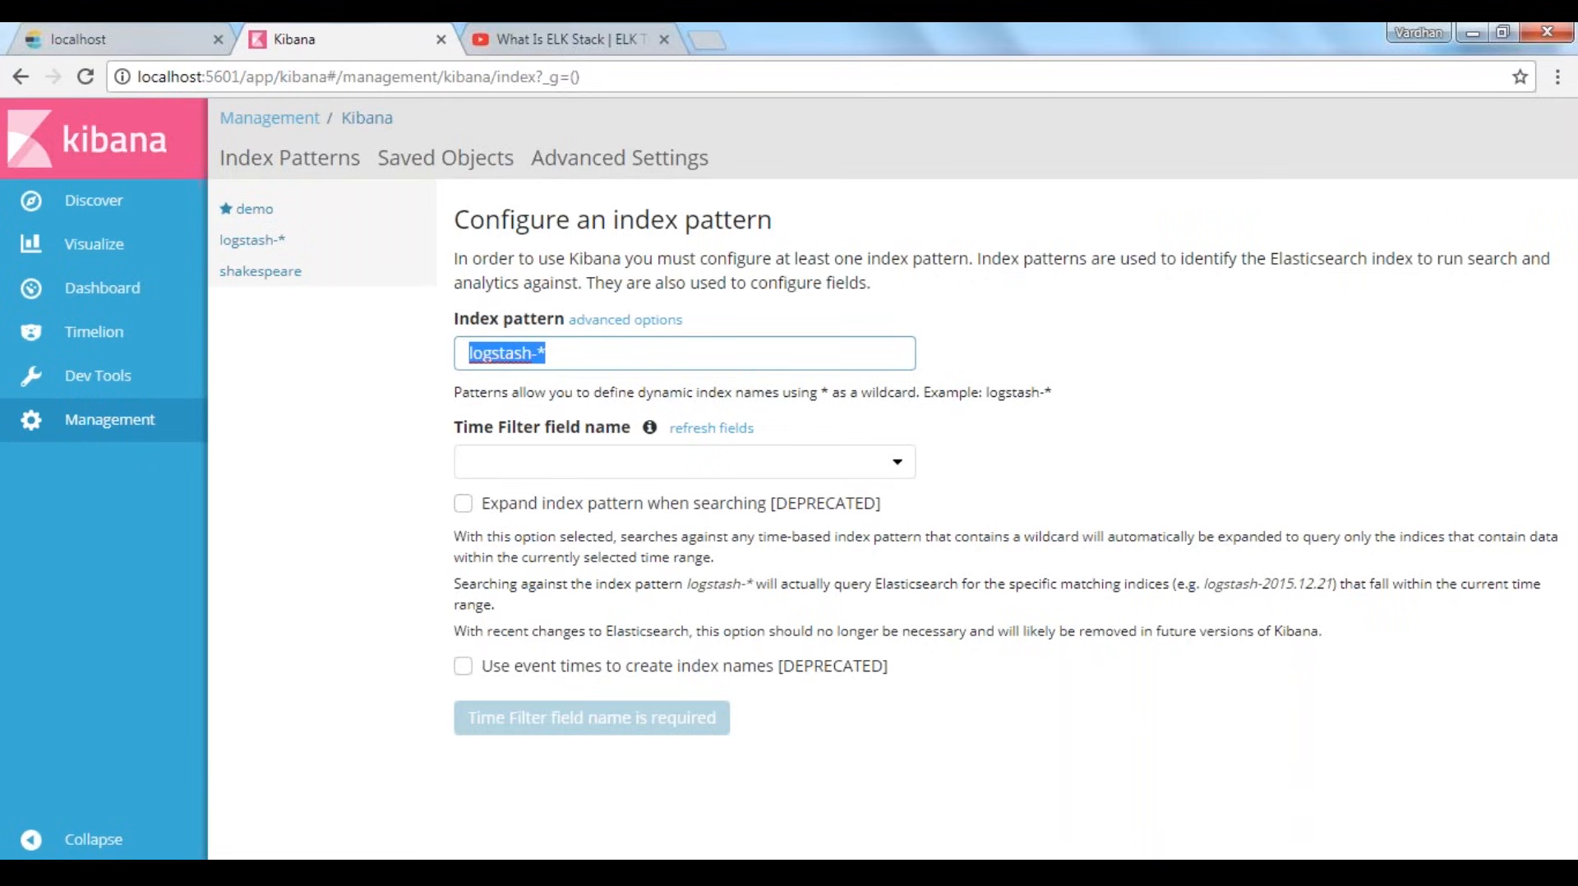
{"action": "type", "text": "sh"}
{"action": "key", "text": "BackSpace"}
{"action": "key", "text": "BackSpace"}
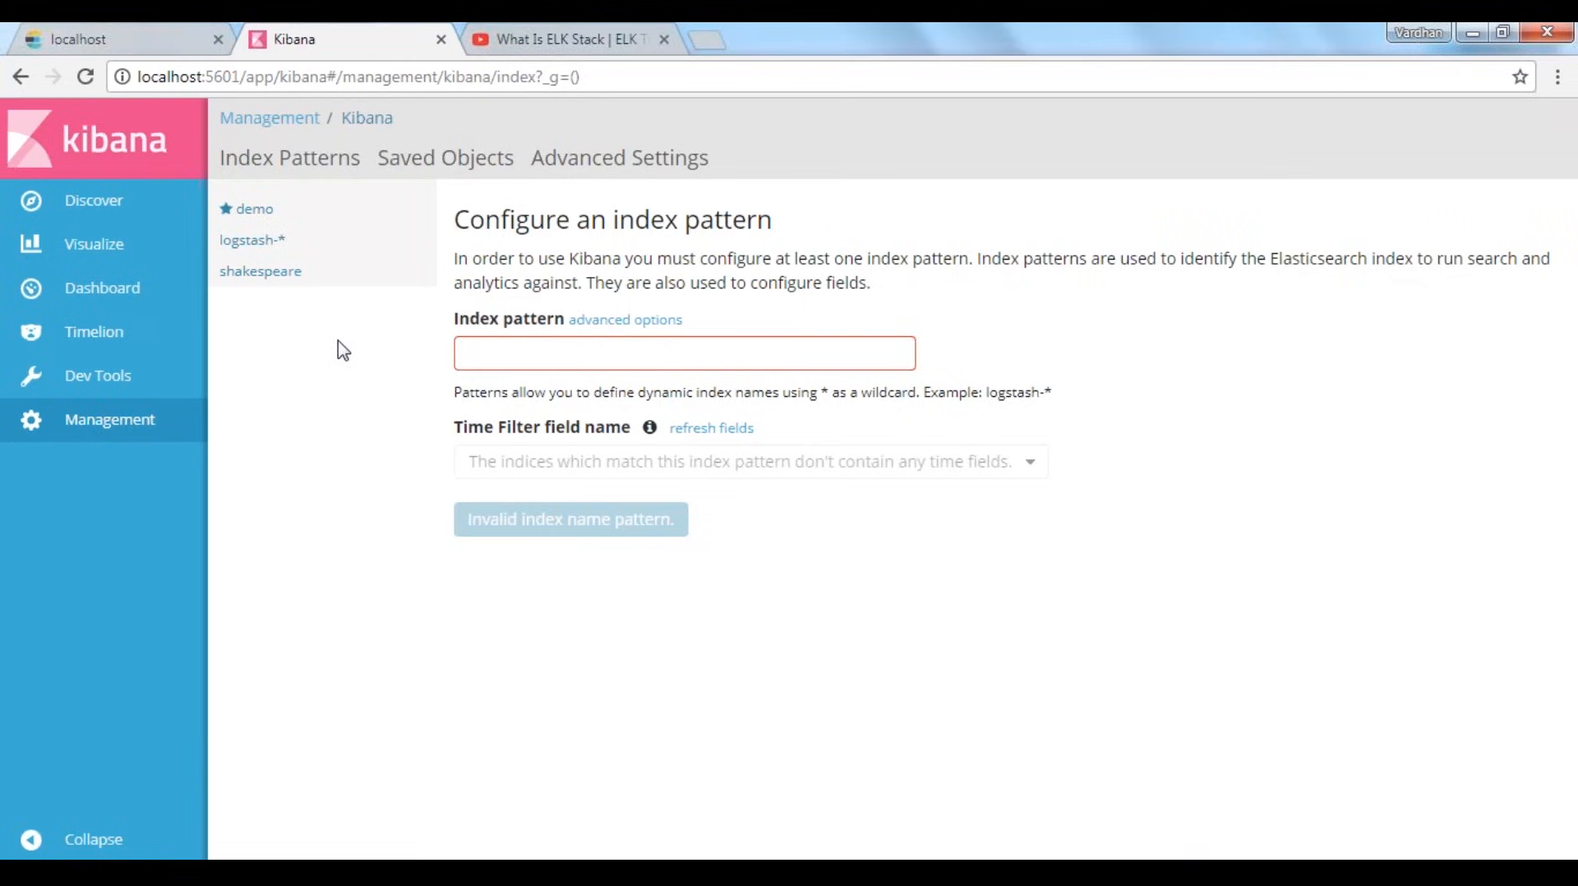
View the demo index pattern's fields and select demo as the index pattern in Discover
{"action": "left_click", "coordinate": [251, 214]}
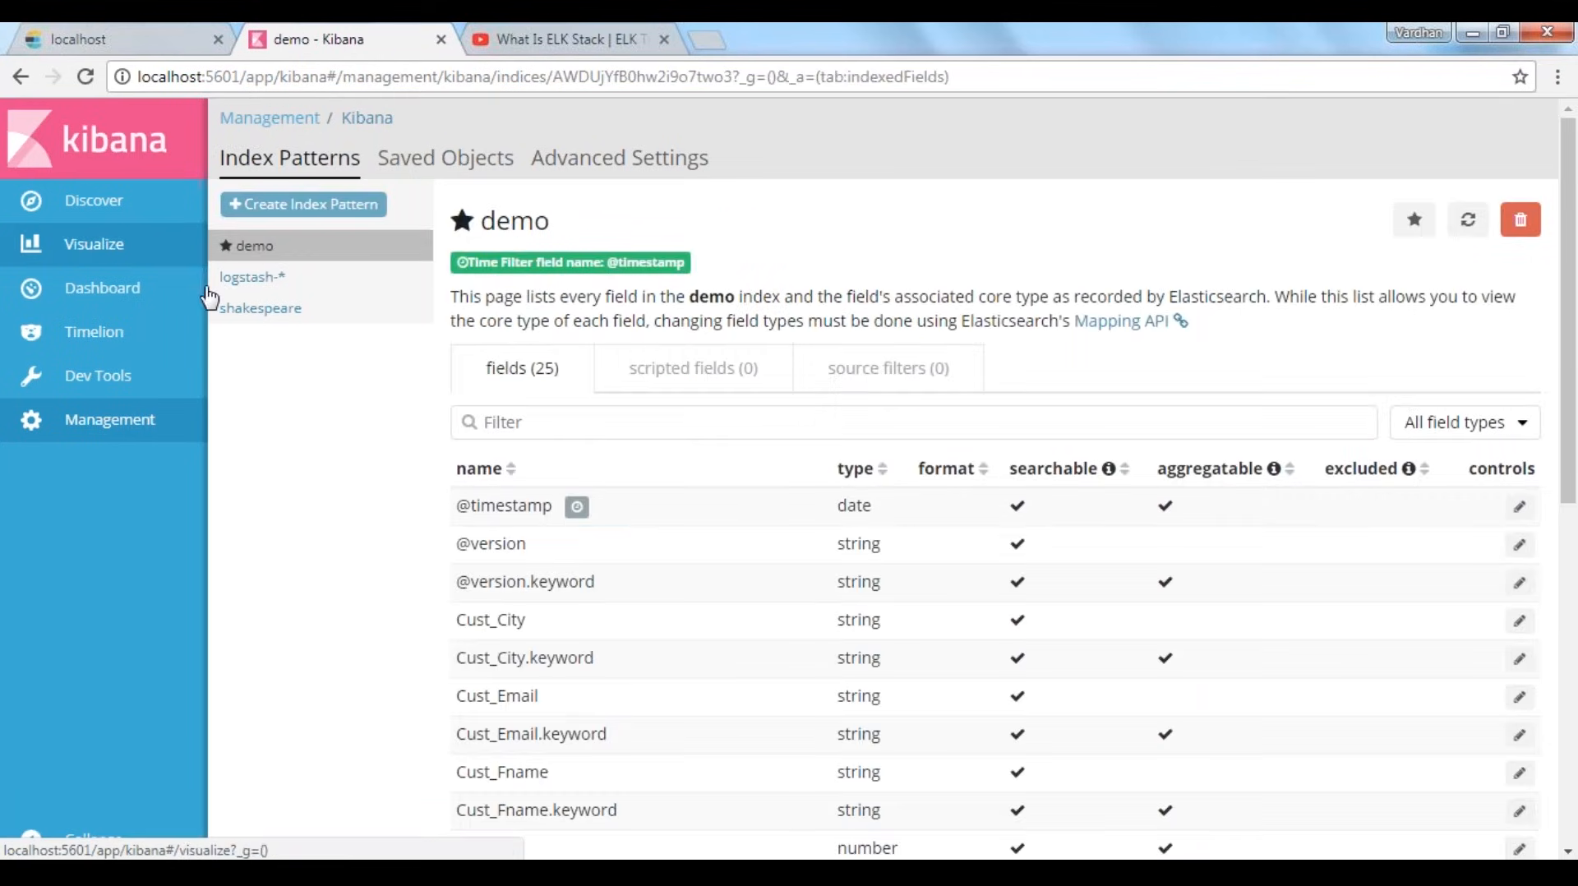
{"action": "left_click", "coordinate": [99, 205]}
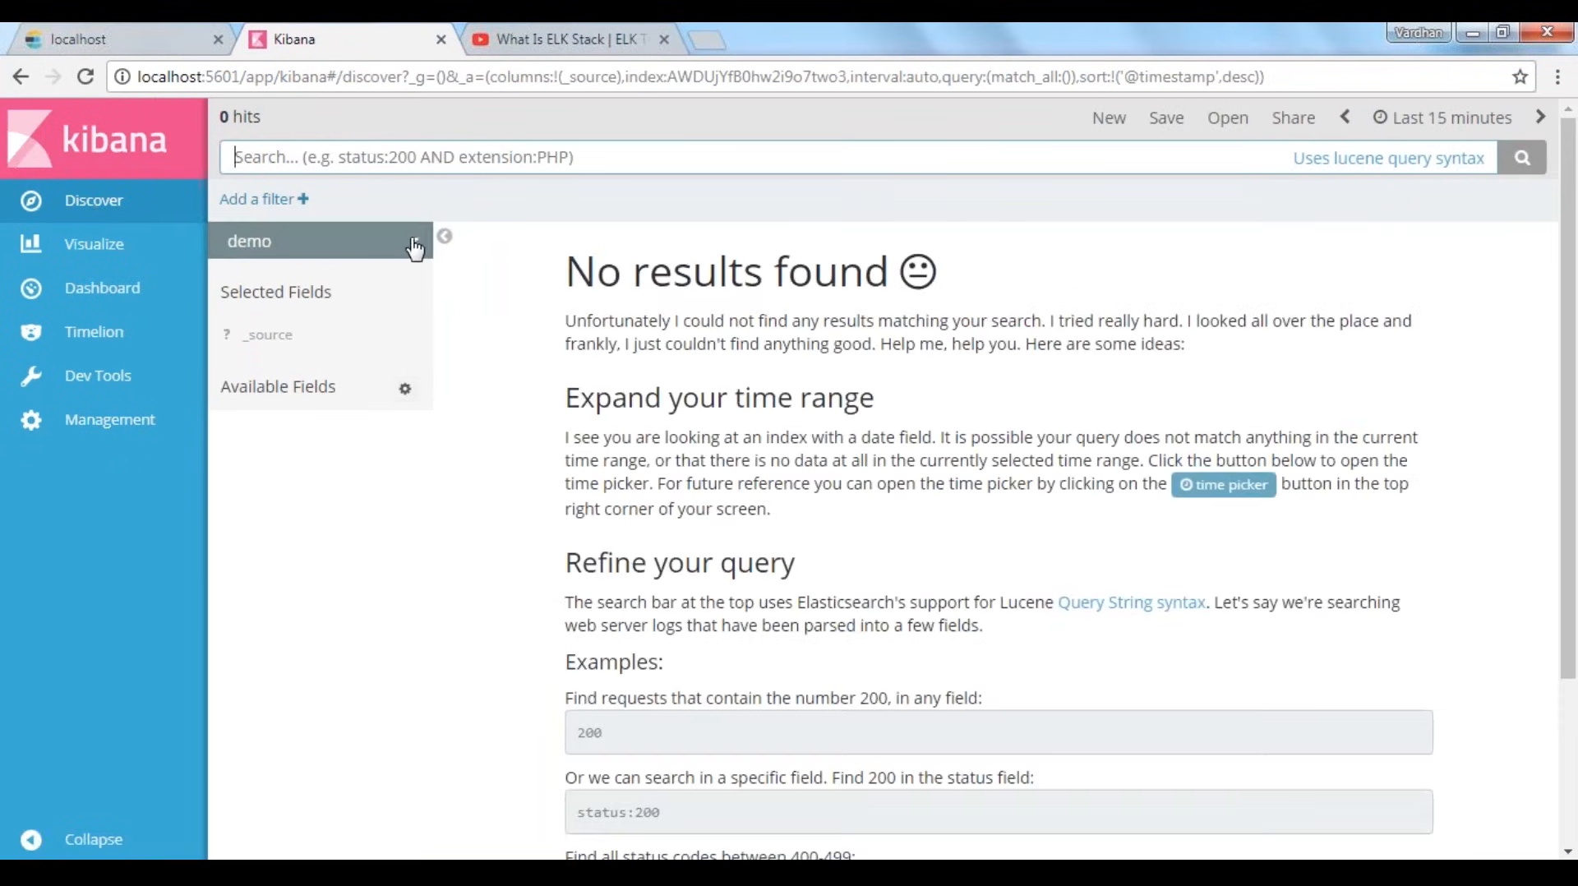
{"action": "left_click", "coordinate": [415, 249]}
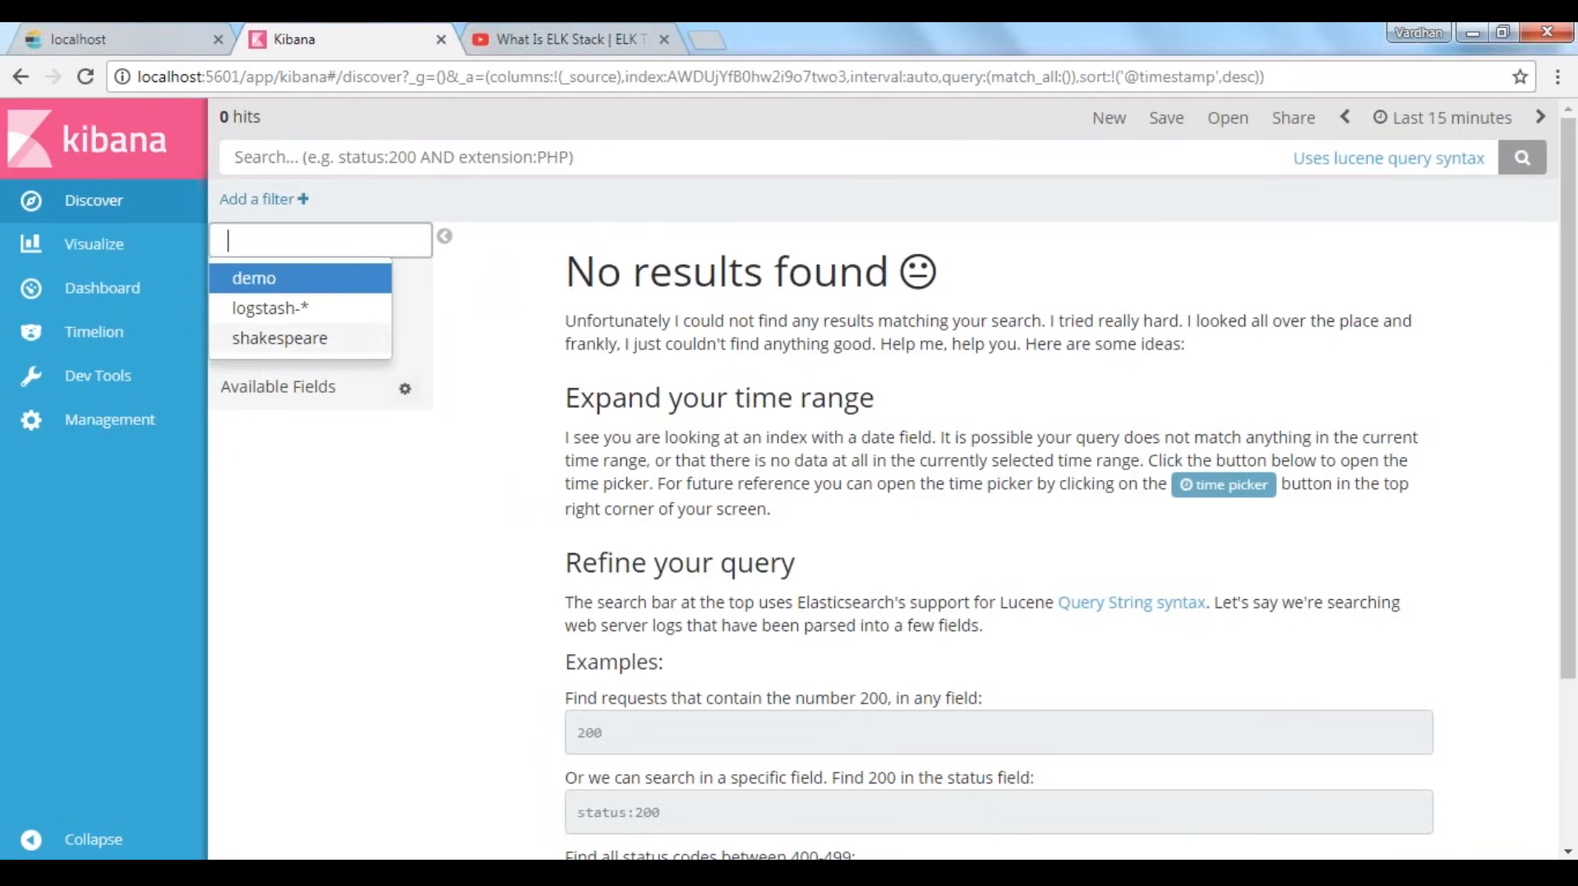
{"action": "left_click", "coordinate": [288, 284]}
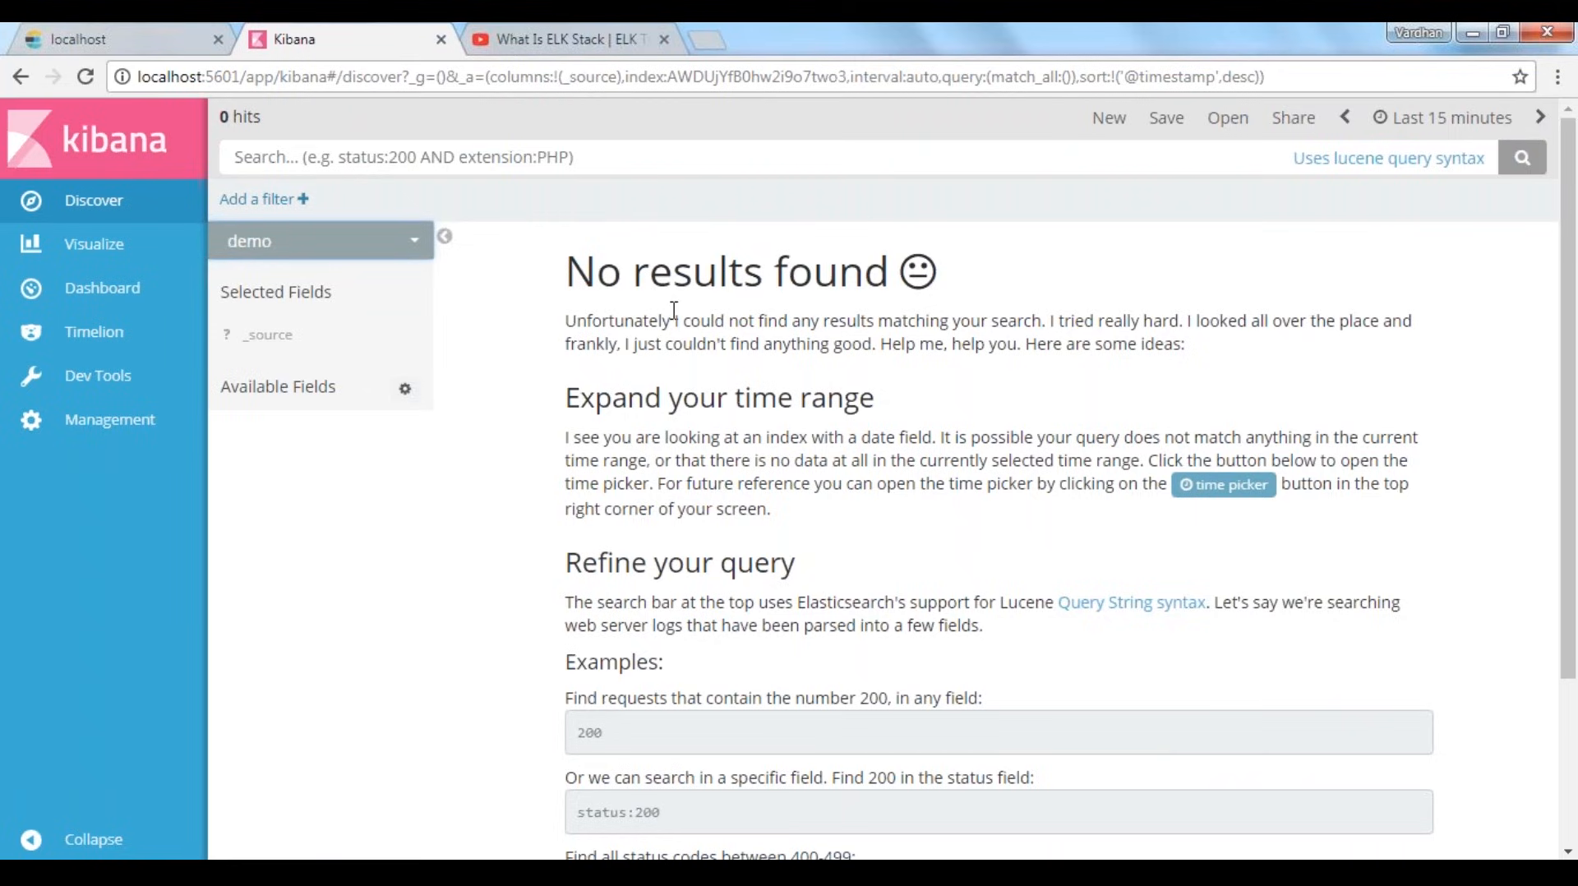
Set the Discover time range for the demo index pattern to Today
{"action": "left_click_drag", "start_coordinate": [572, 282], "coordinate": [904, 280]}
{"action": "left_click", "coordinate": [1011, 345]}
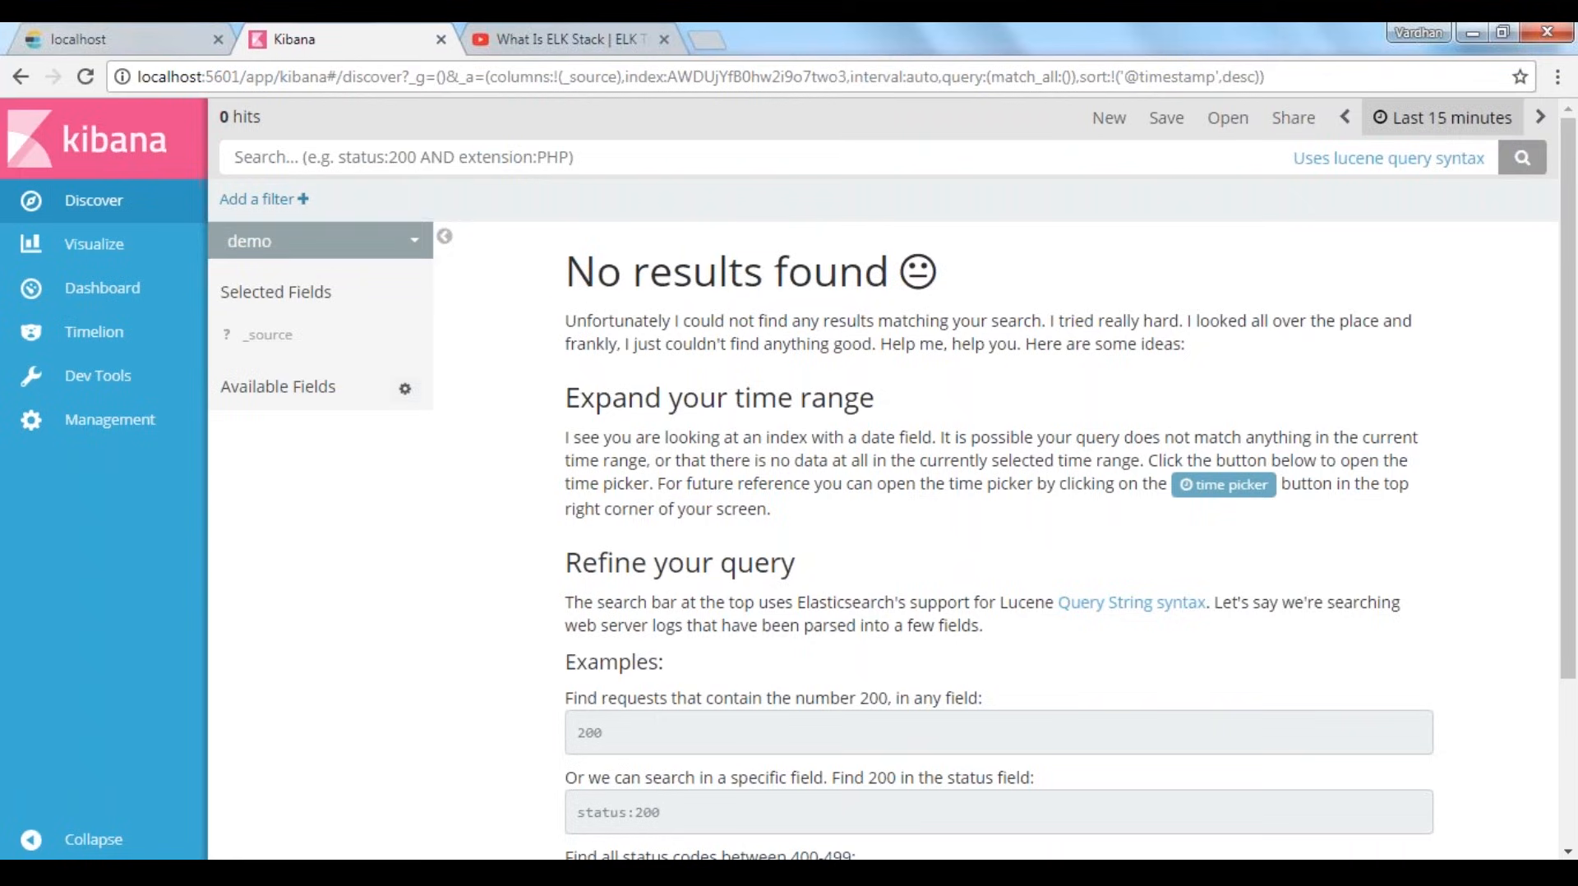
{"action": "left_click", "coordinate": [1576, 309]}
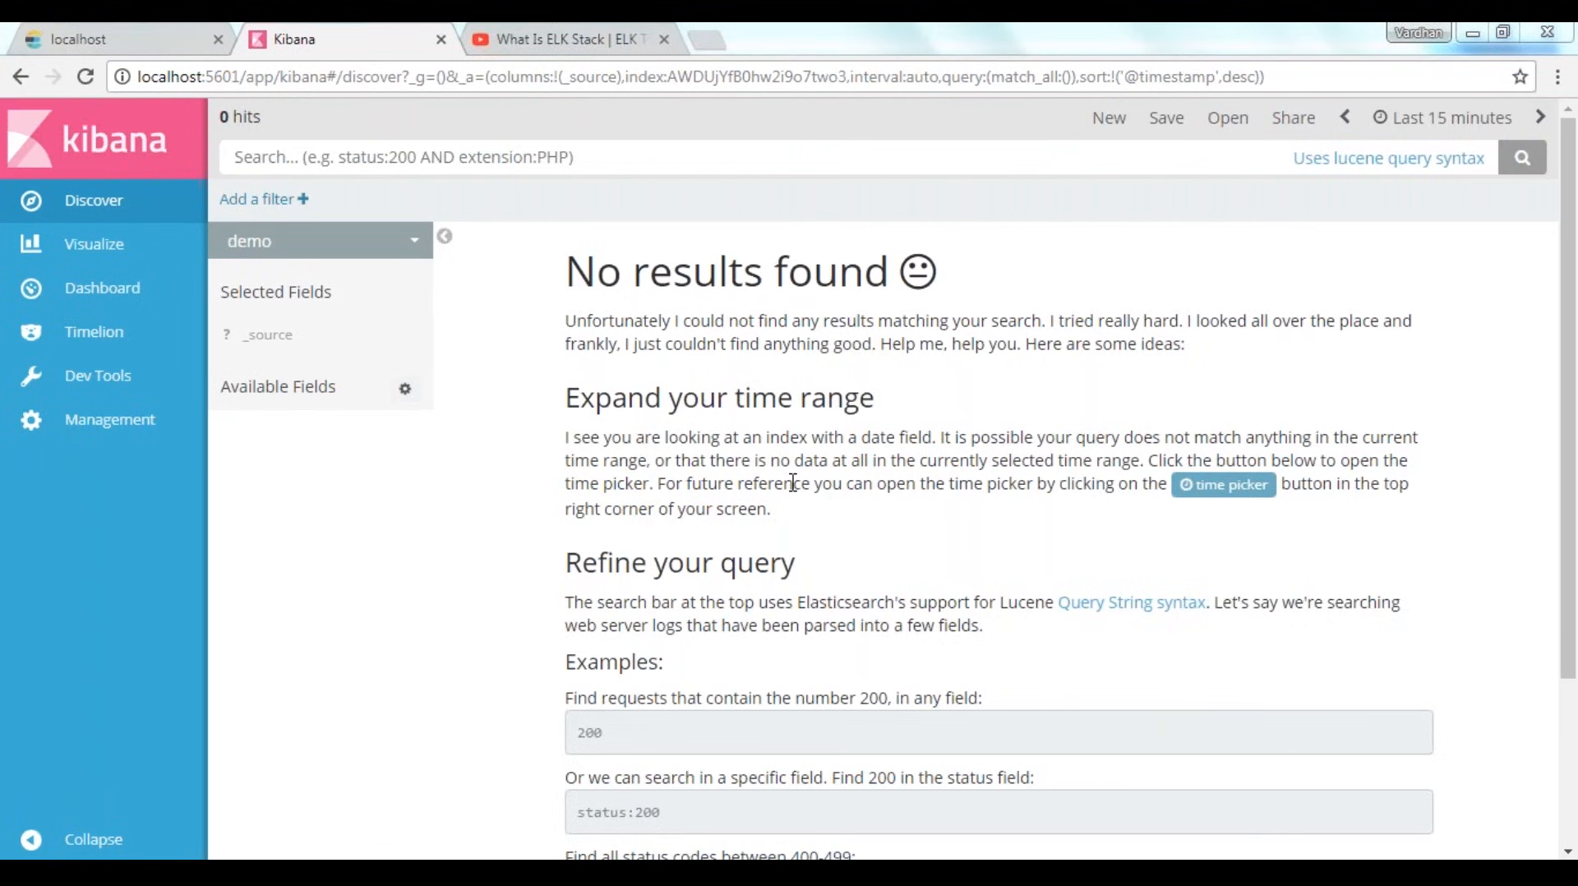
{"action": "left_click", "coordinate": [1472, 115]}
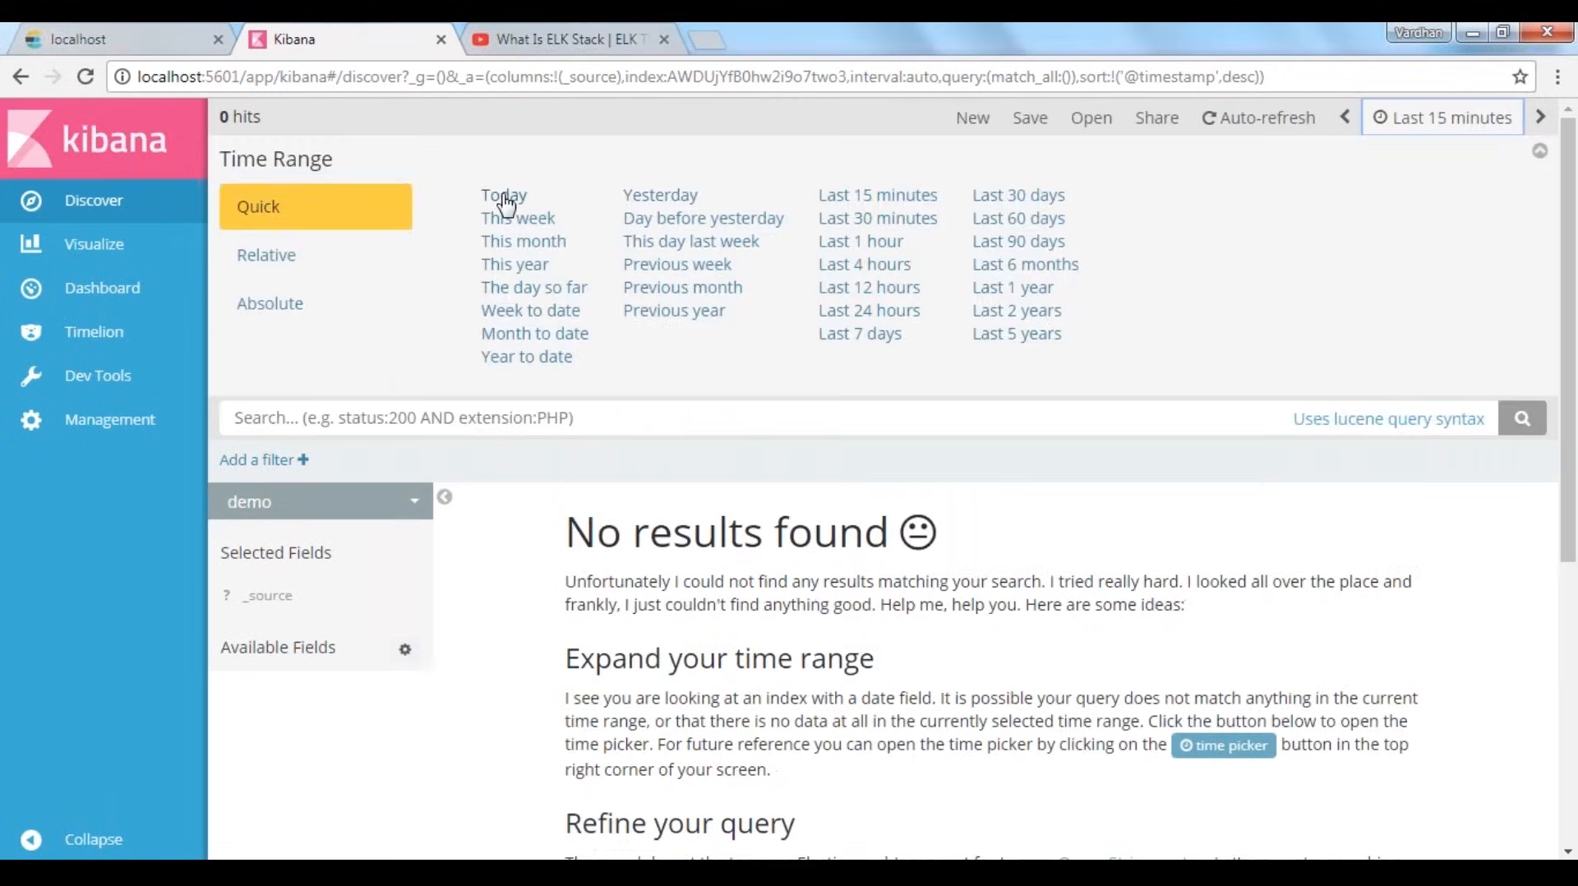
{"action": "left_click", "coordinate": [505, 199]}
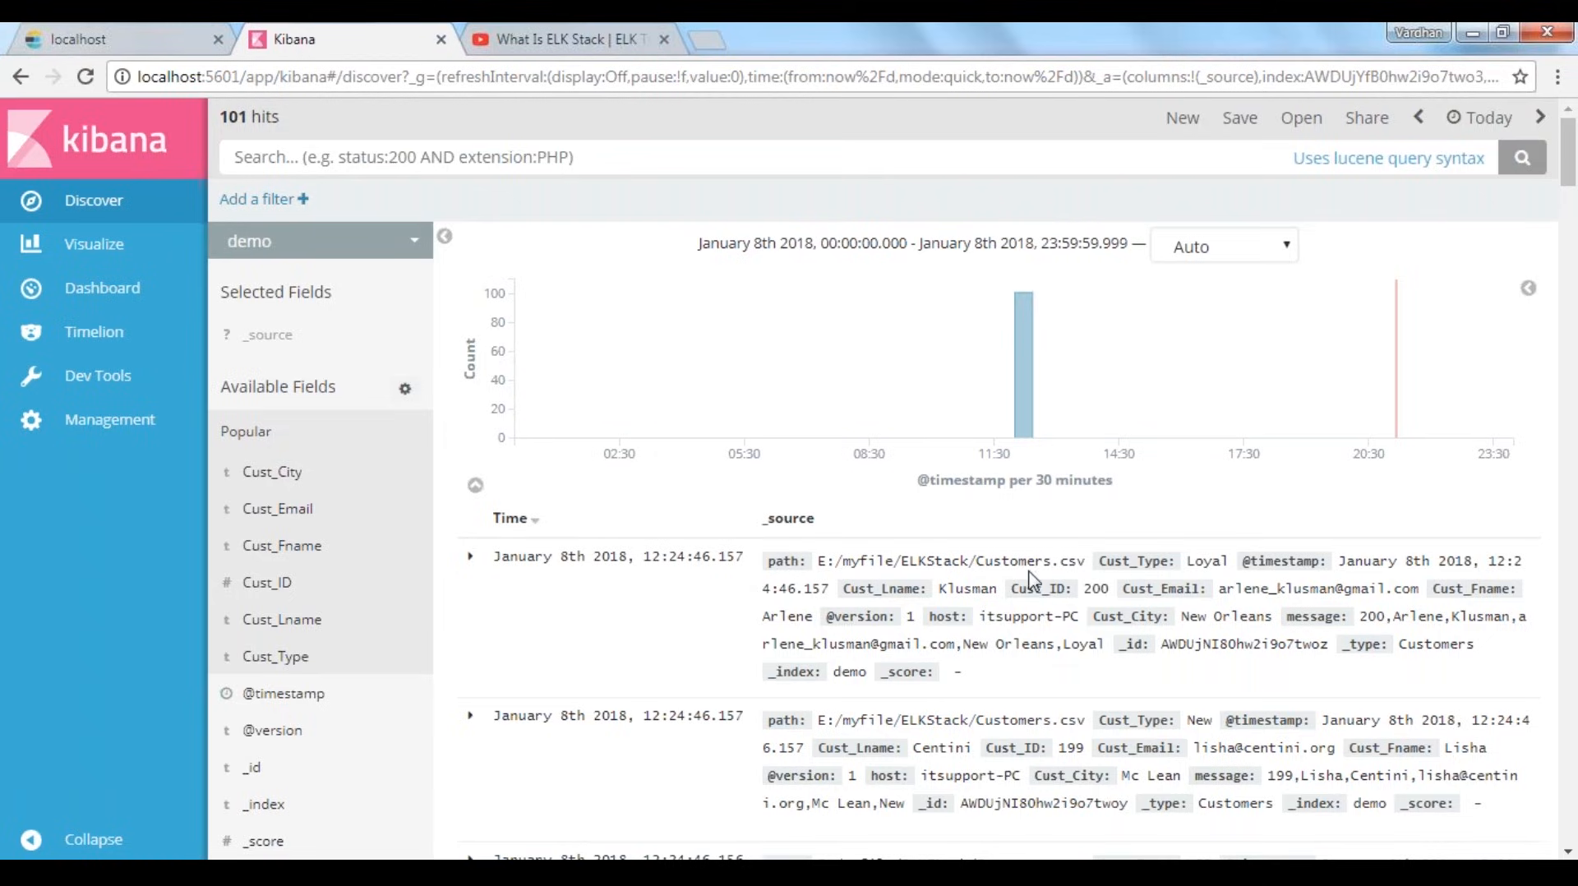
Switch Discover to the logstash-* index pattern and set the time range to Last 5 years
{"action": "left_click", "coordinate": [320, 241]}
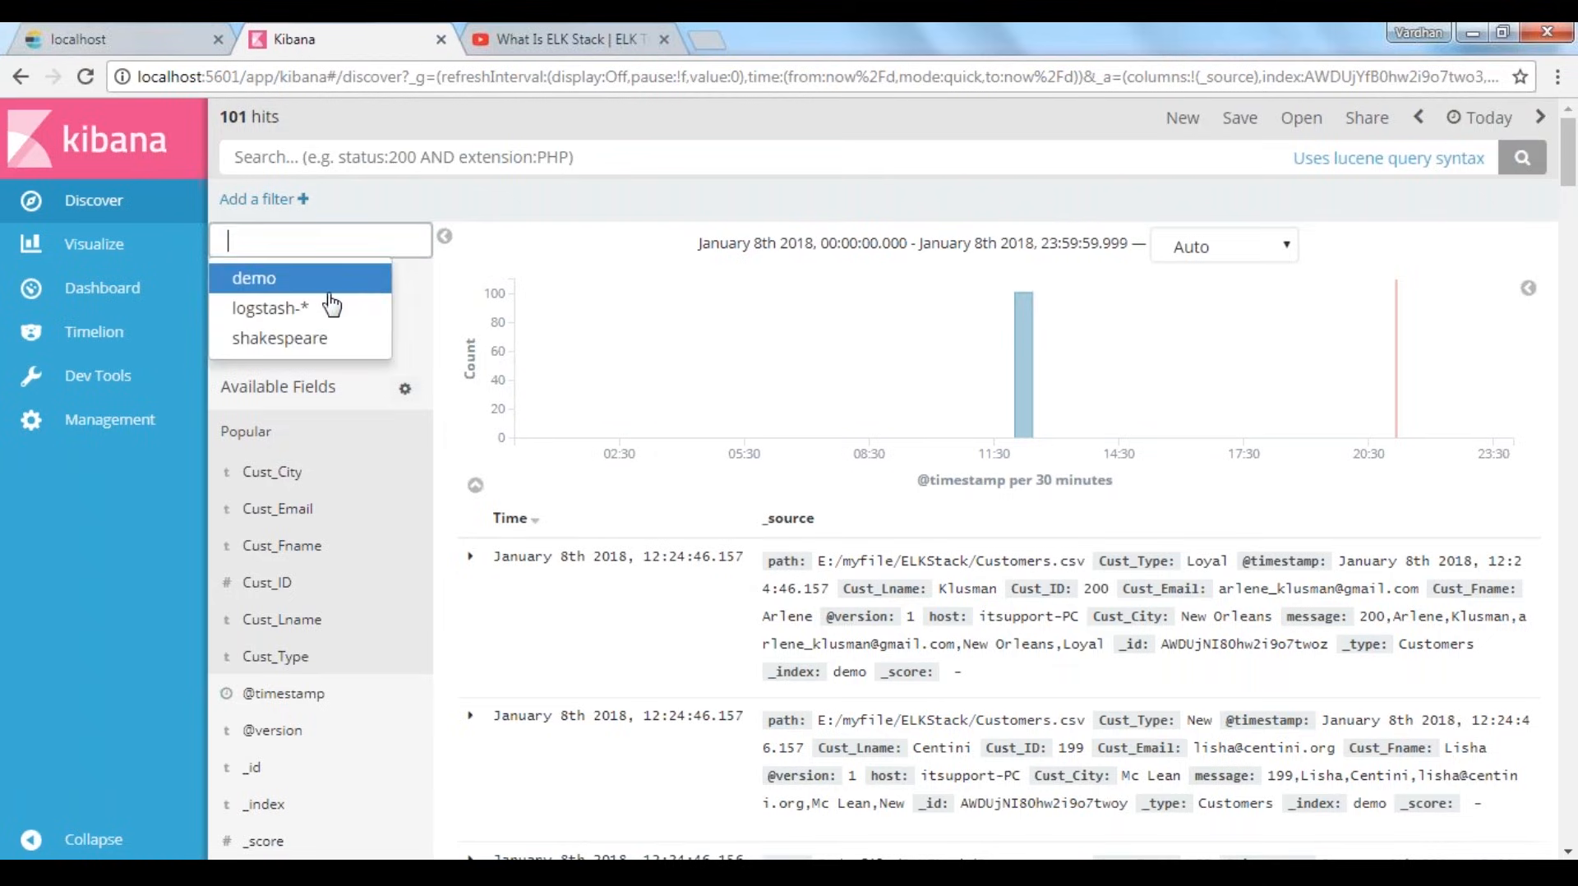
{"action": "left_click", "coordinate": [325, 305]}
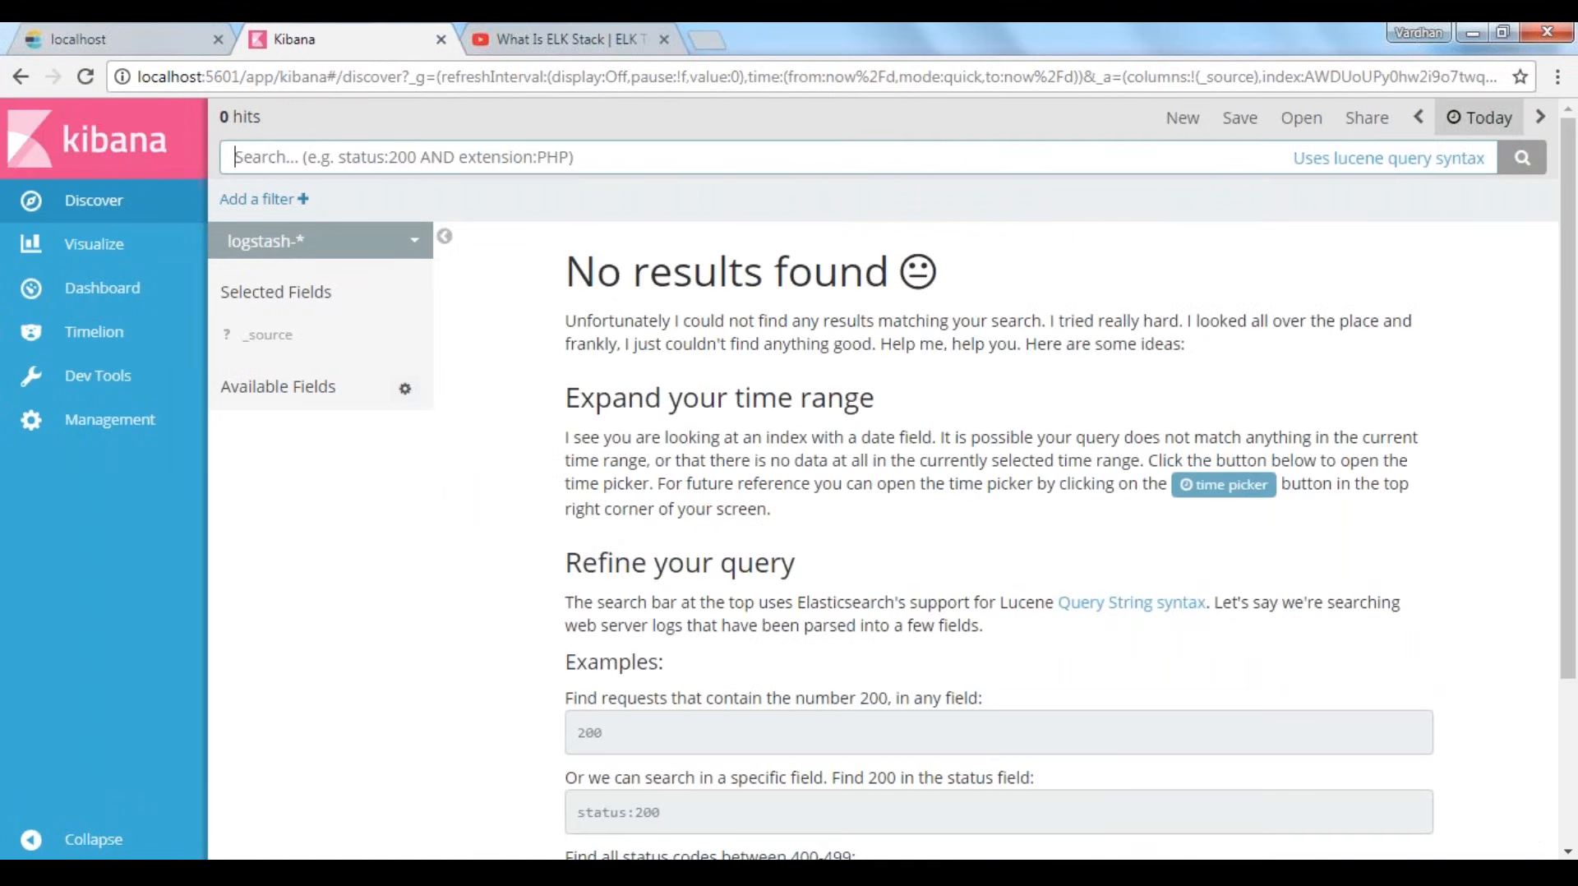
{"action": "left_click", "coordinate": [1479, 117]}
{"action": "left_click", "coordinate": [1037, 335]}
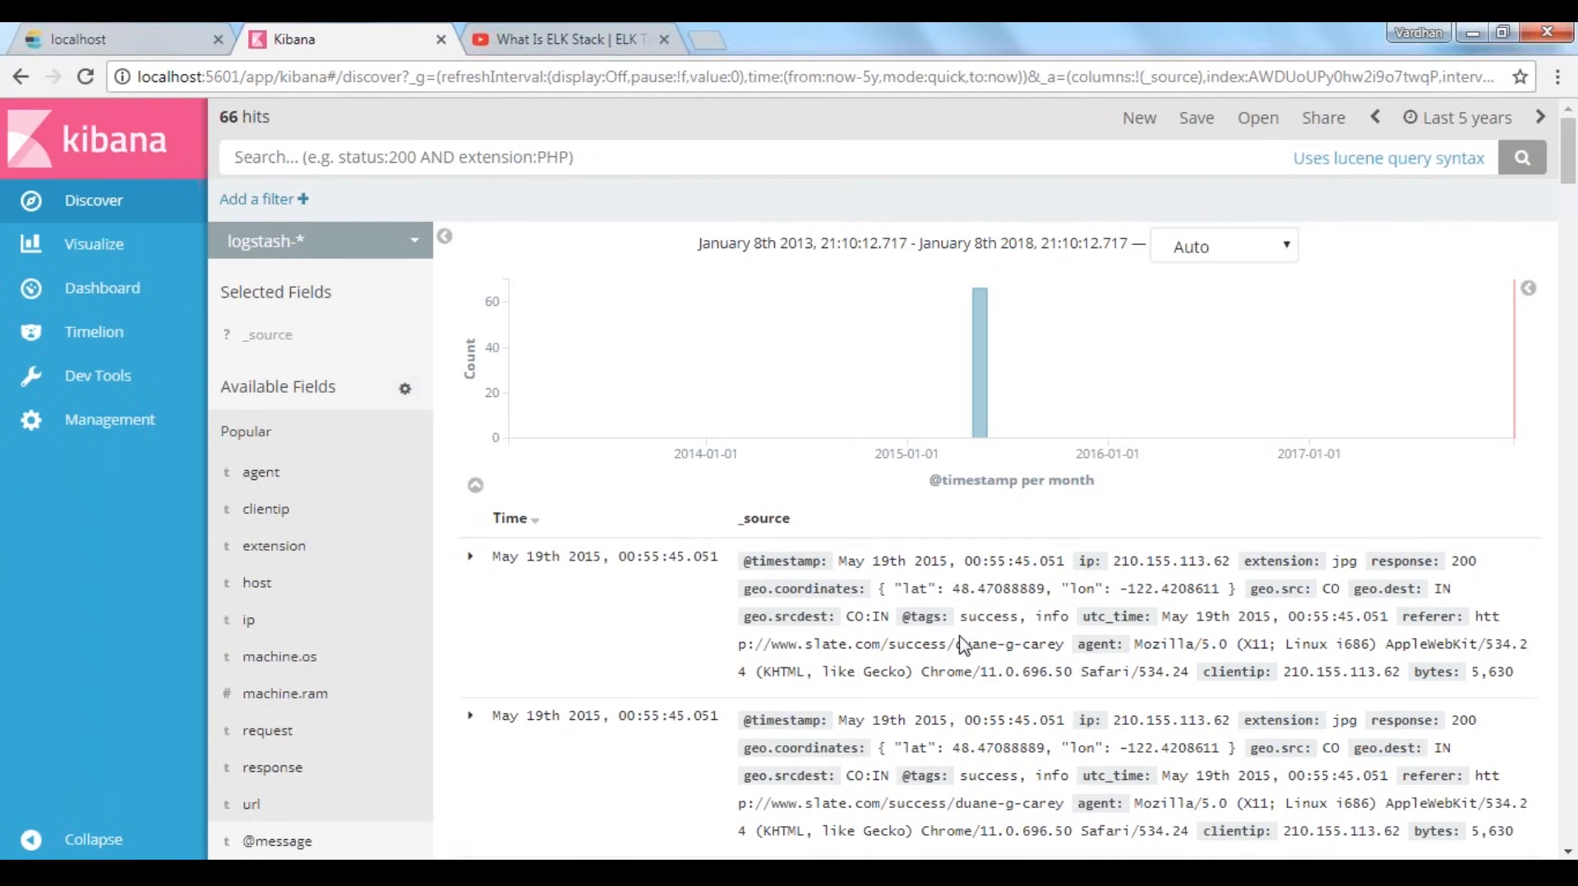
Expand the first logstash-* document, inspect its agent value and field table, and collapse it again
{"action": "scroll", "coordinate": [965, 644], "scroll_direction": "down", "scroll_amount": 1}
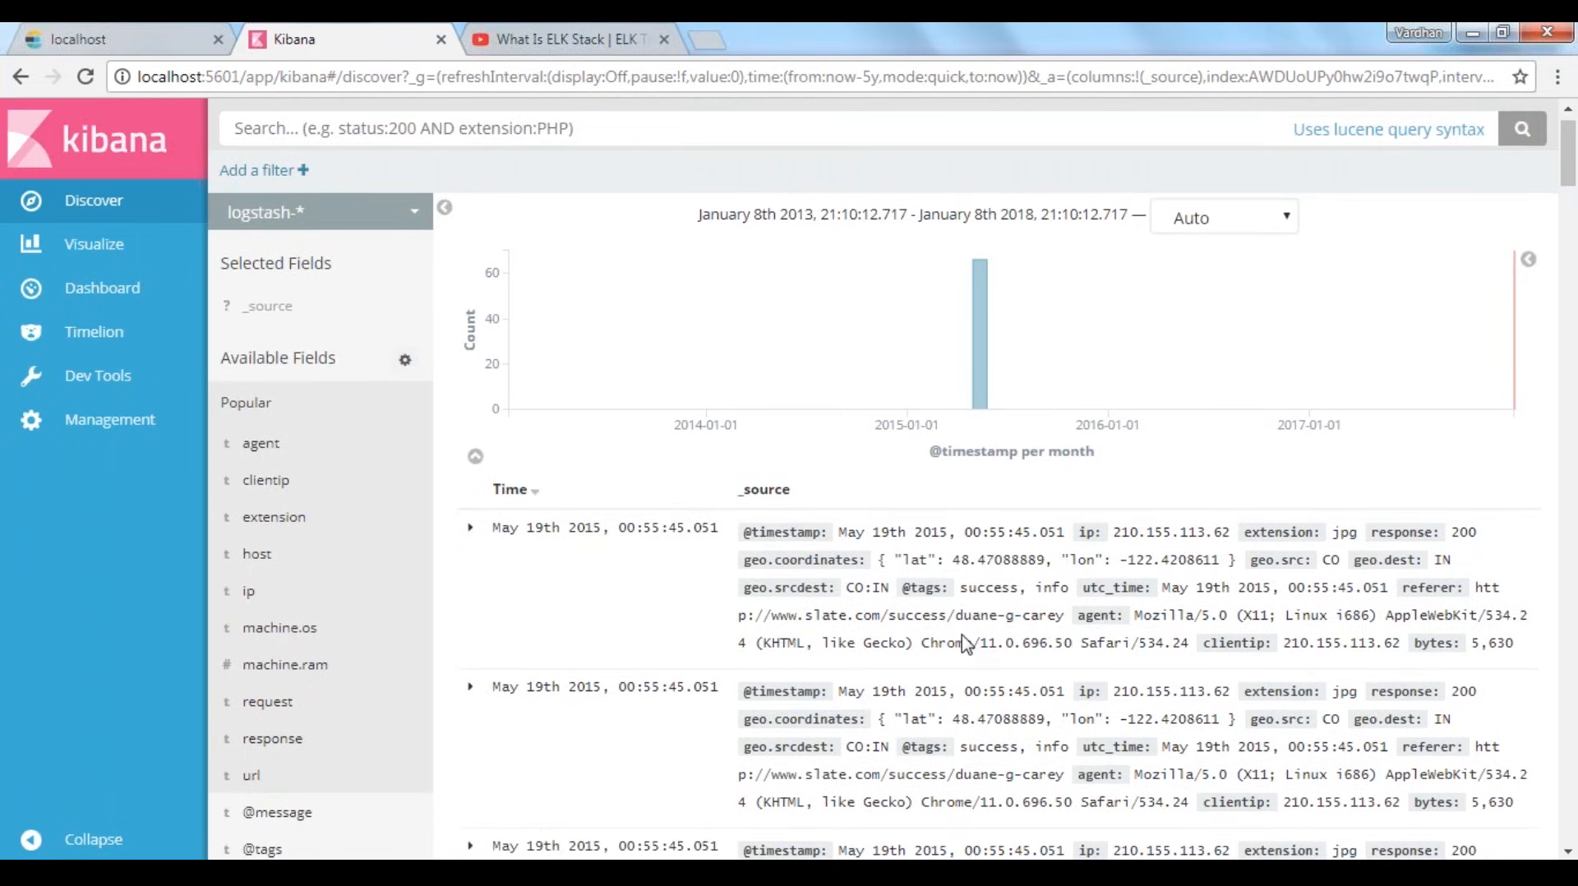
{"action": "scroll", "coordinate": [966, 643], "scroll_direction": "down", "scroll_amount": 1}
{"action": "left_click", "coordinate": [470, 441]}
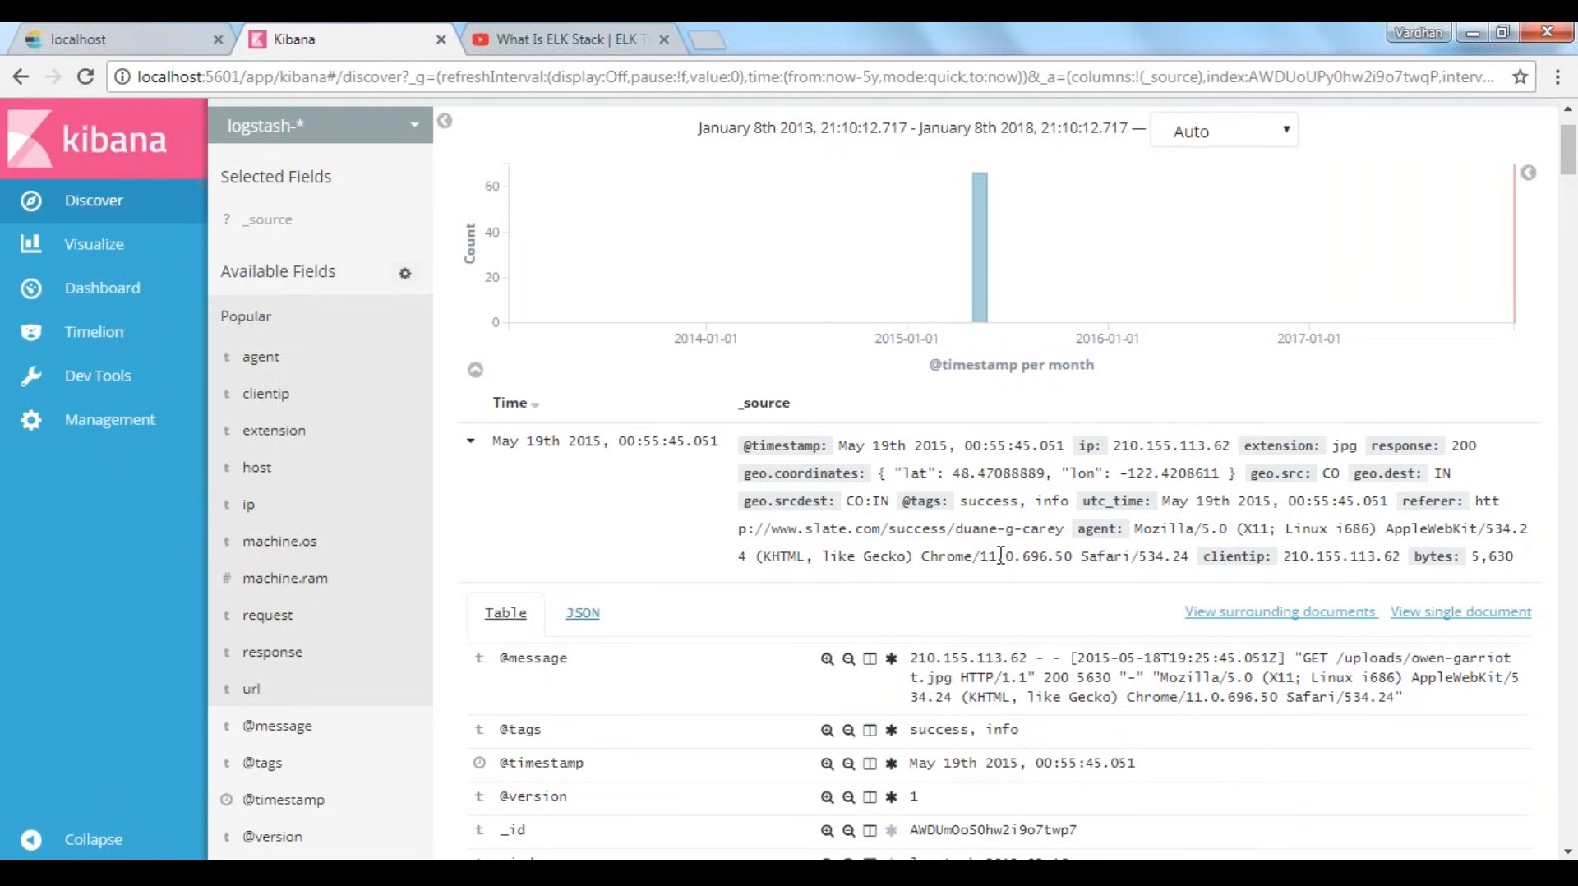
{"action": "left_click_drag", "start_coordinate": [906, 556], "coordinate": [1049, 550]}
{"action": "left_click", "coordinate": [1071, 548]}
{"action": "left_click", "coordinate": [470, 440]}
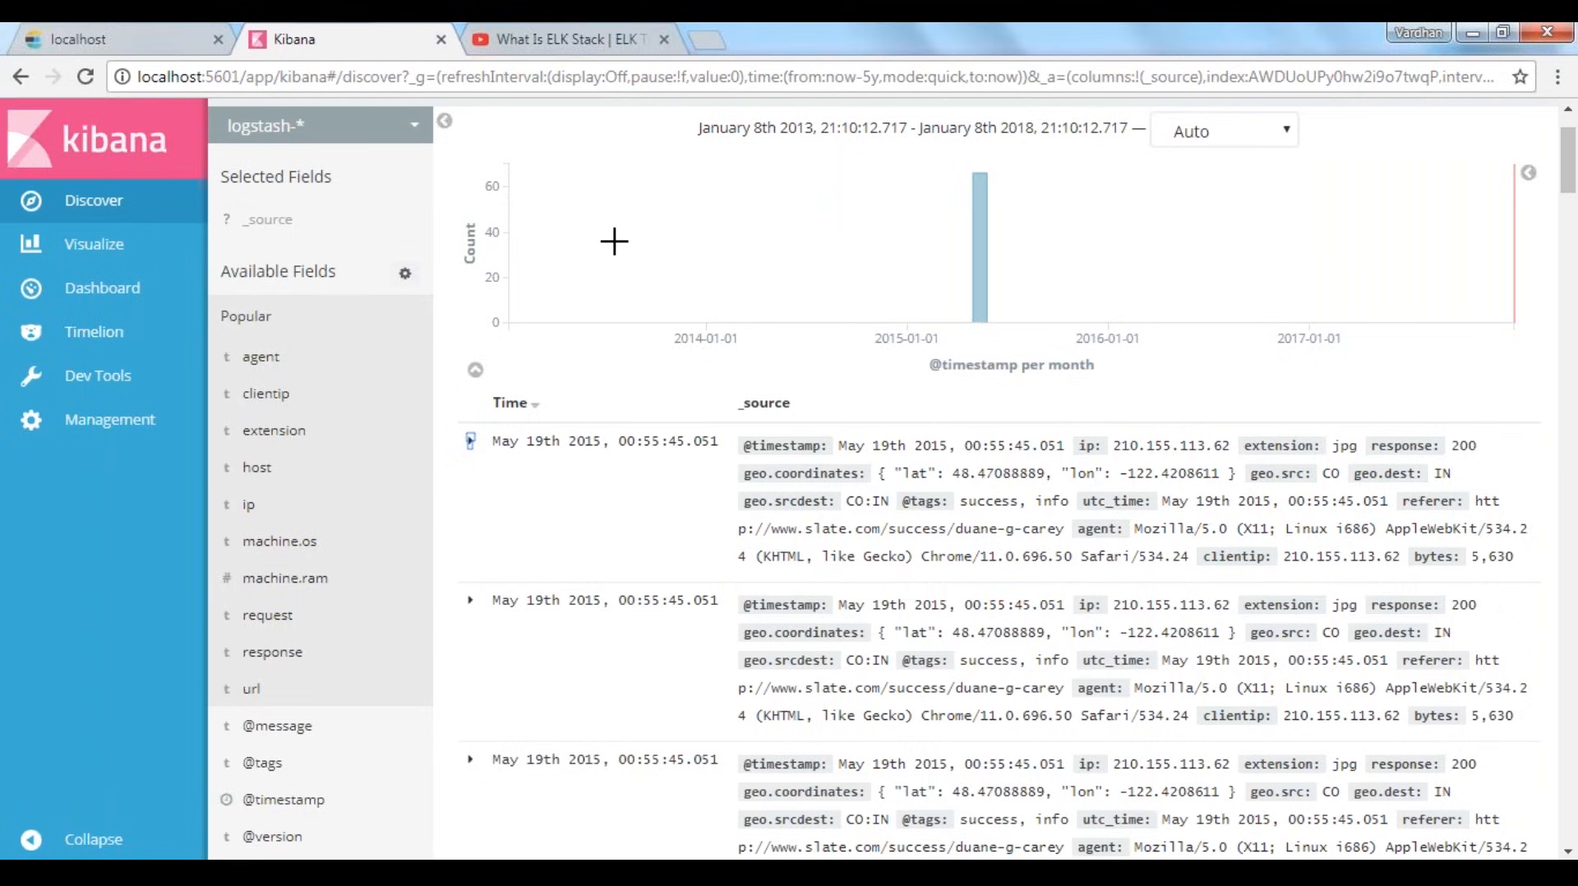
Switch Discover to the shakespeare index pattern and view its documents
{"action": "mouse_move", "coordinate": [422, 460]}
{"action": "scroll", "coordinate": [422, 460], "scroll_direction": "up", "scroll_amount": 2}
{"action": "left_click", "coordinate": [320, 240]}
{"action": "left_click", "coordinate": [272, 338]}
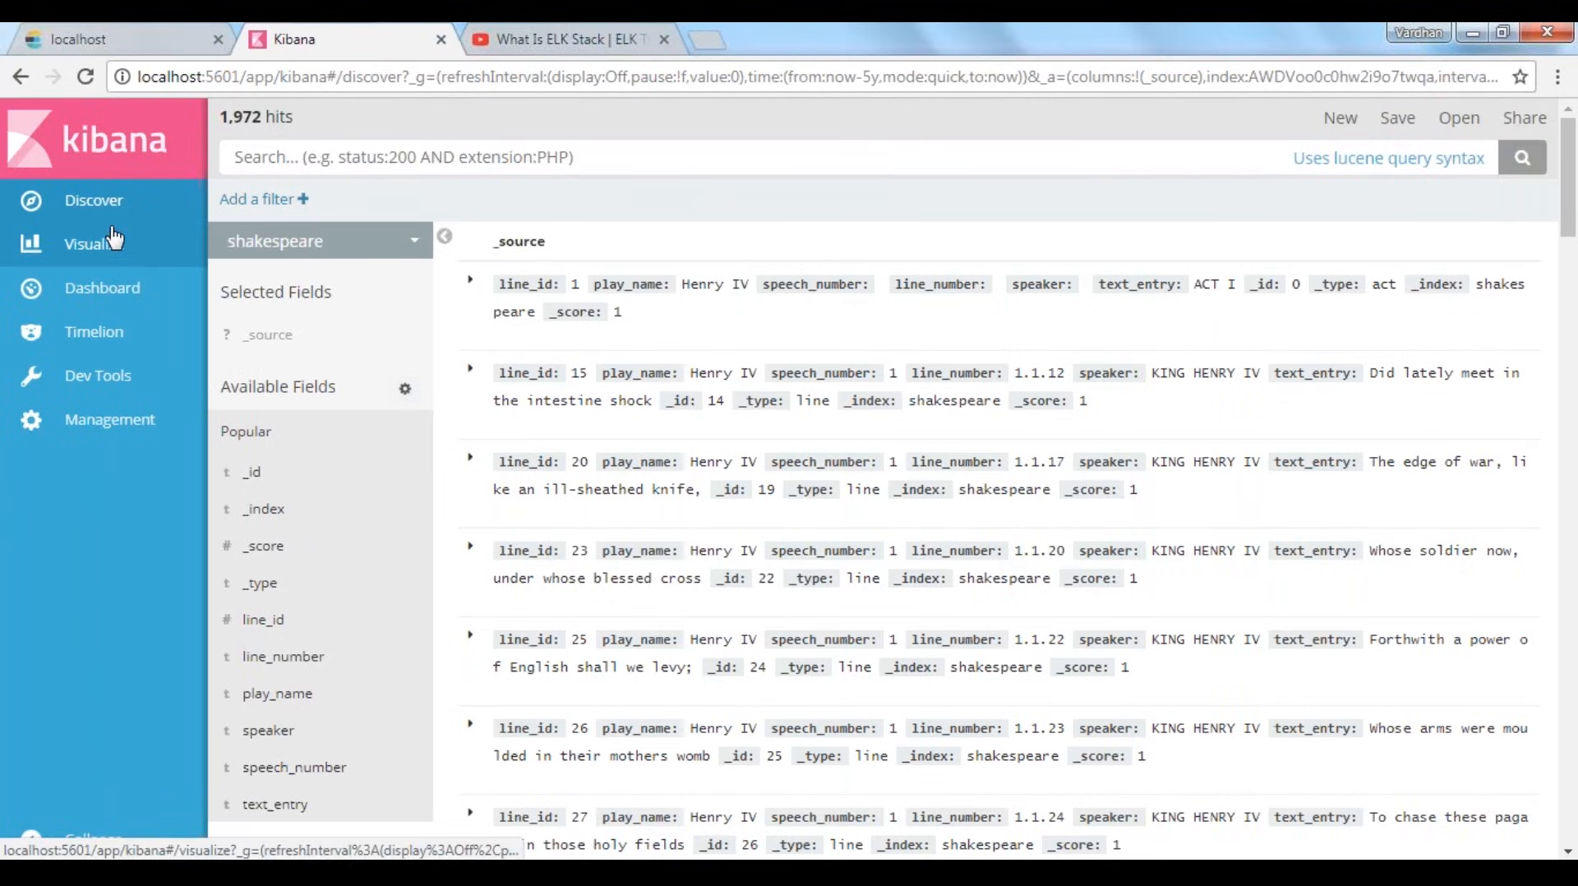
{"action": "left_click", "coordinate": [78, 201]}
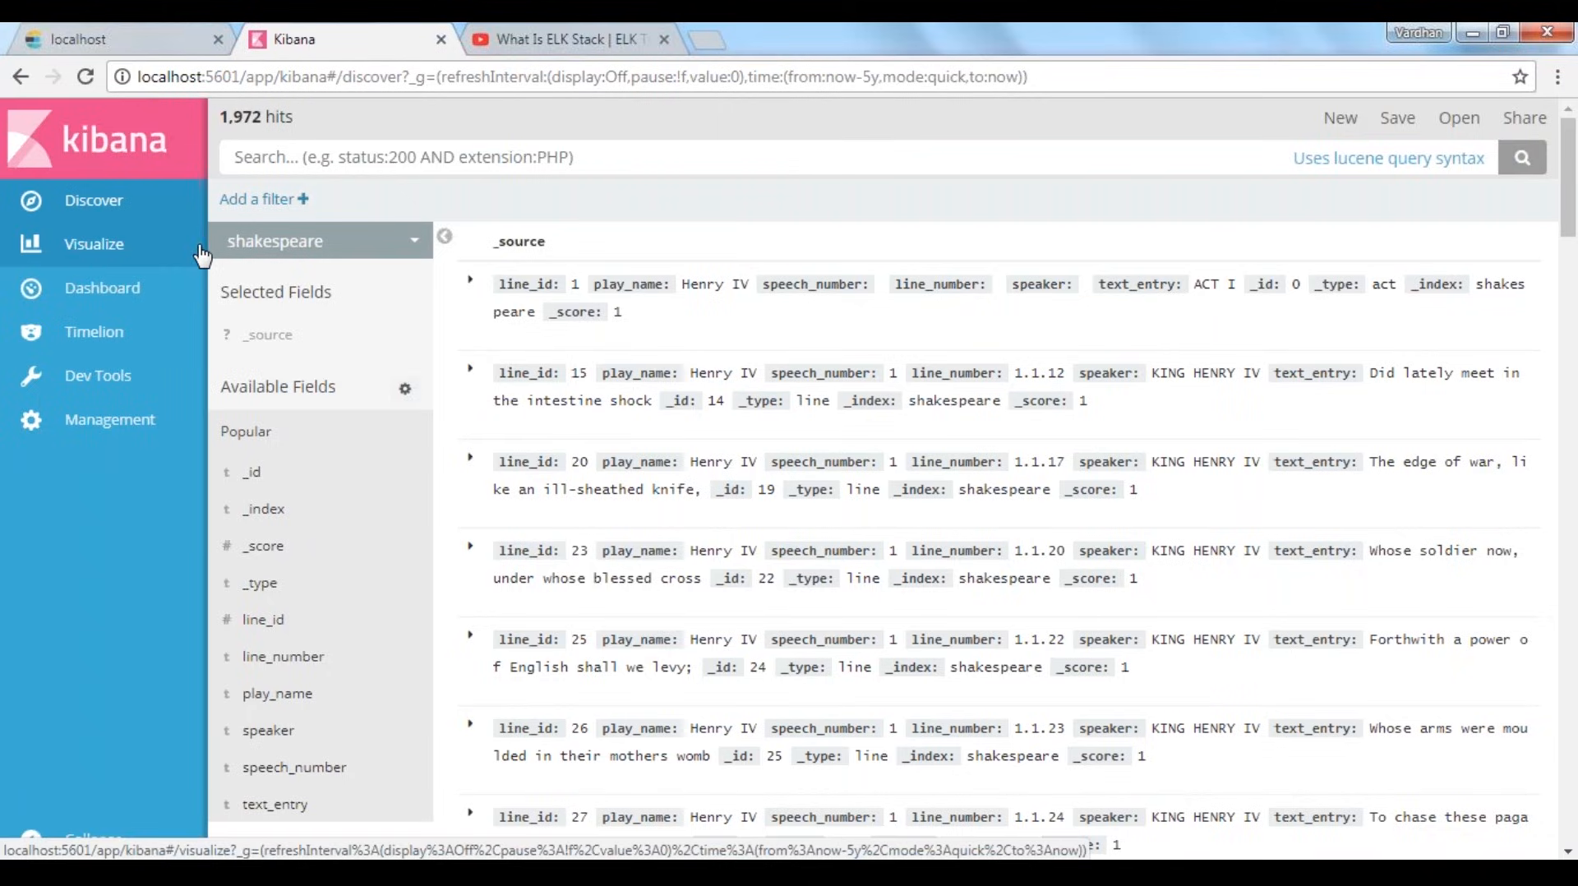
Start creating a visualization and look through the available types, from Basic Charts, Data and Maps to Time Series and Other
{"action": "left_click", "coordinate": [116, 238]}
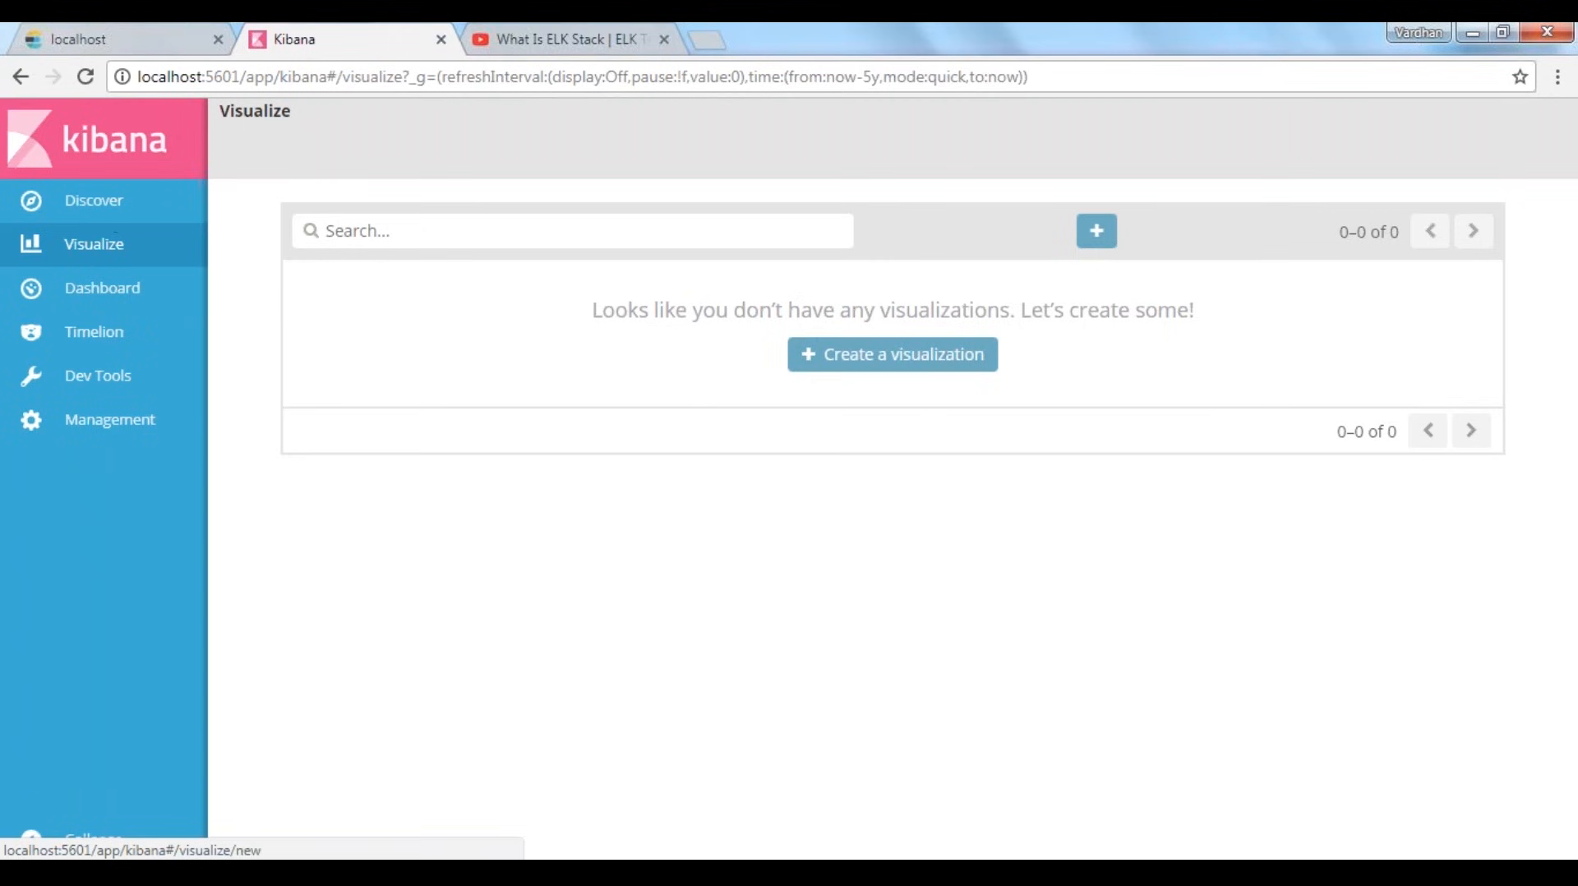
{"action": "left_click", "coordinate": [893, 354]}
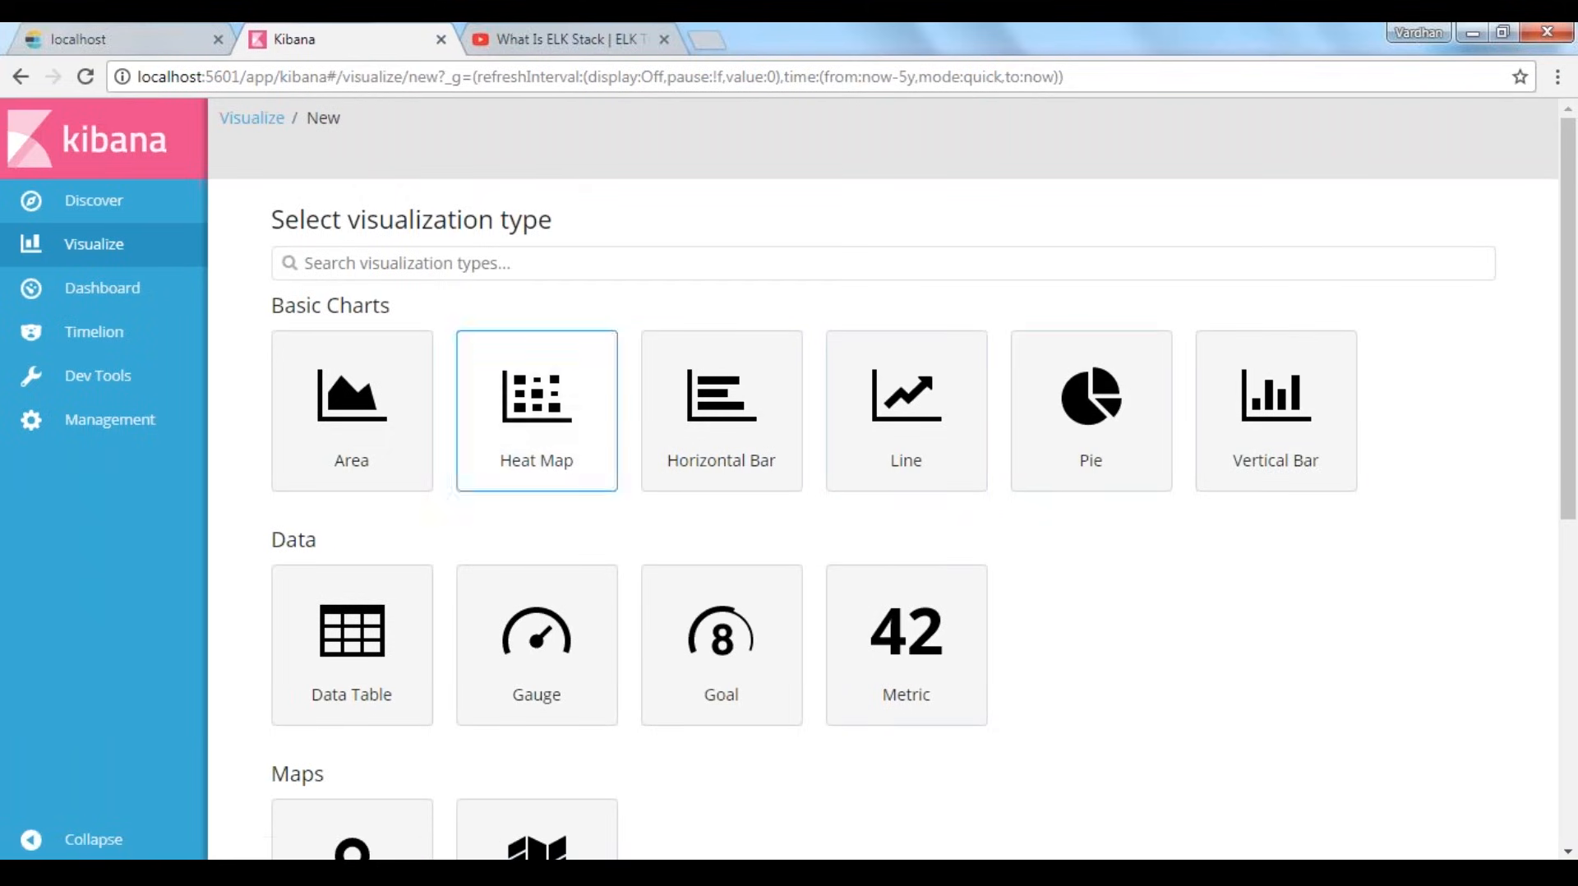
{"action": "scroll", "coordinate": [1173, 555], "scroll_direction": "down", "scroll_amount": 2}
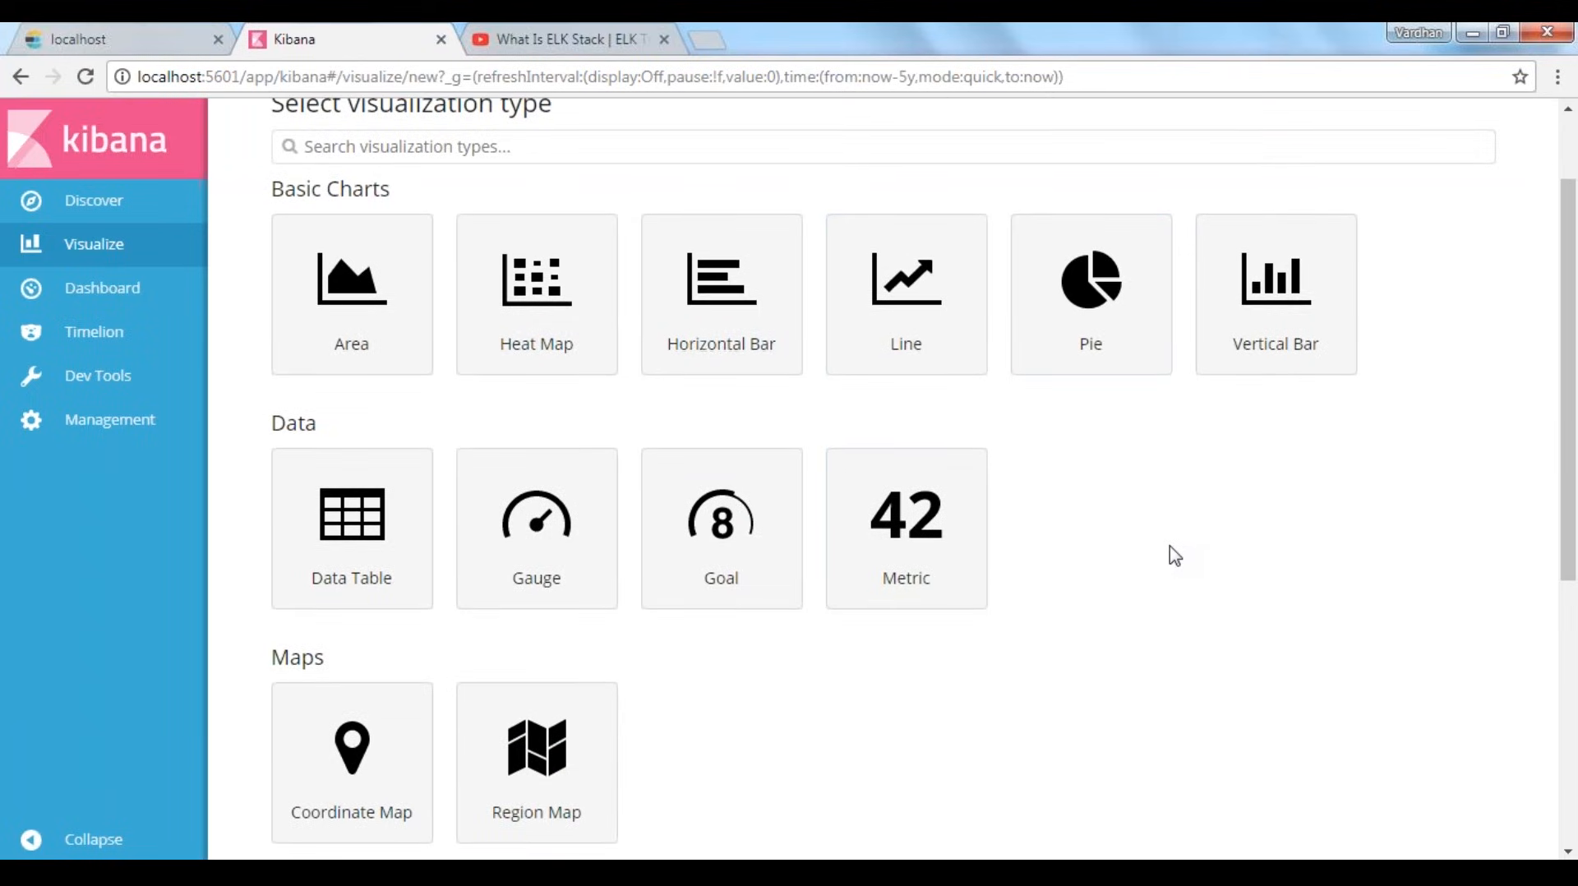
{"action": "scroll", "coordinate": [1174, 556], "scroll_direction": "down", "scroll_amount": 2}
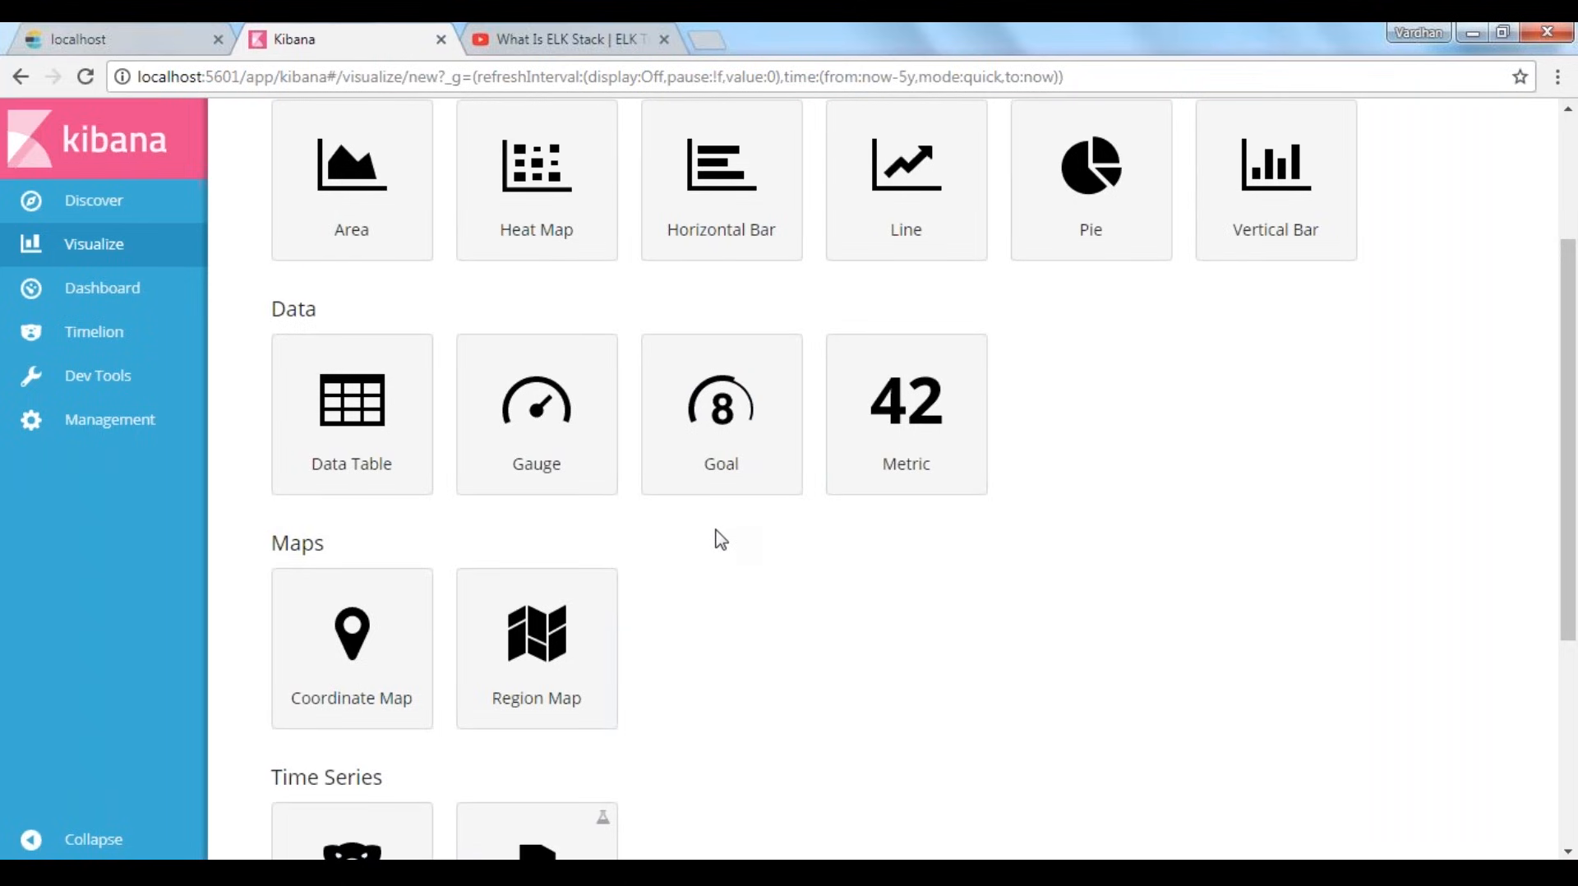
{"action": "scroll", "coordinate": [351, 411], "scroll_direction": "down", "scroll_amount": 2}
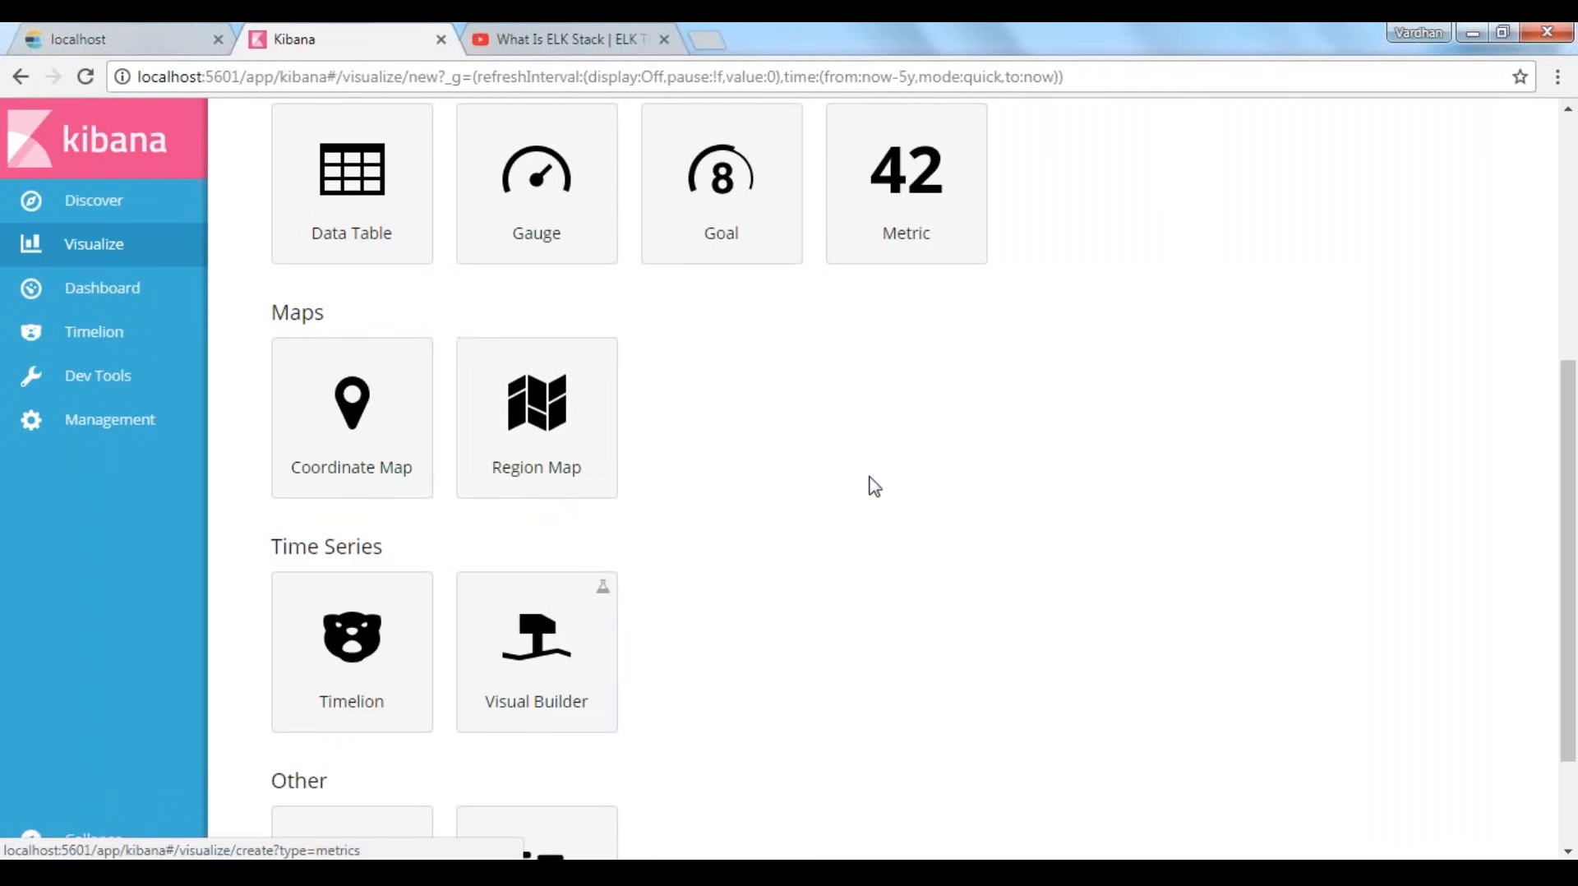
{"action": "scroll", "coordinate": [873, 486], "scroll_direction": "down", "scroll_amount": 2}
{"action": "scroll", "coordinate": [874, 486], "scroll_direction": "down", "scroll_amount": 1}
{"action": "left_click_drag", "start_coordinate": [272, 400], "coordinate": [444, 401]}
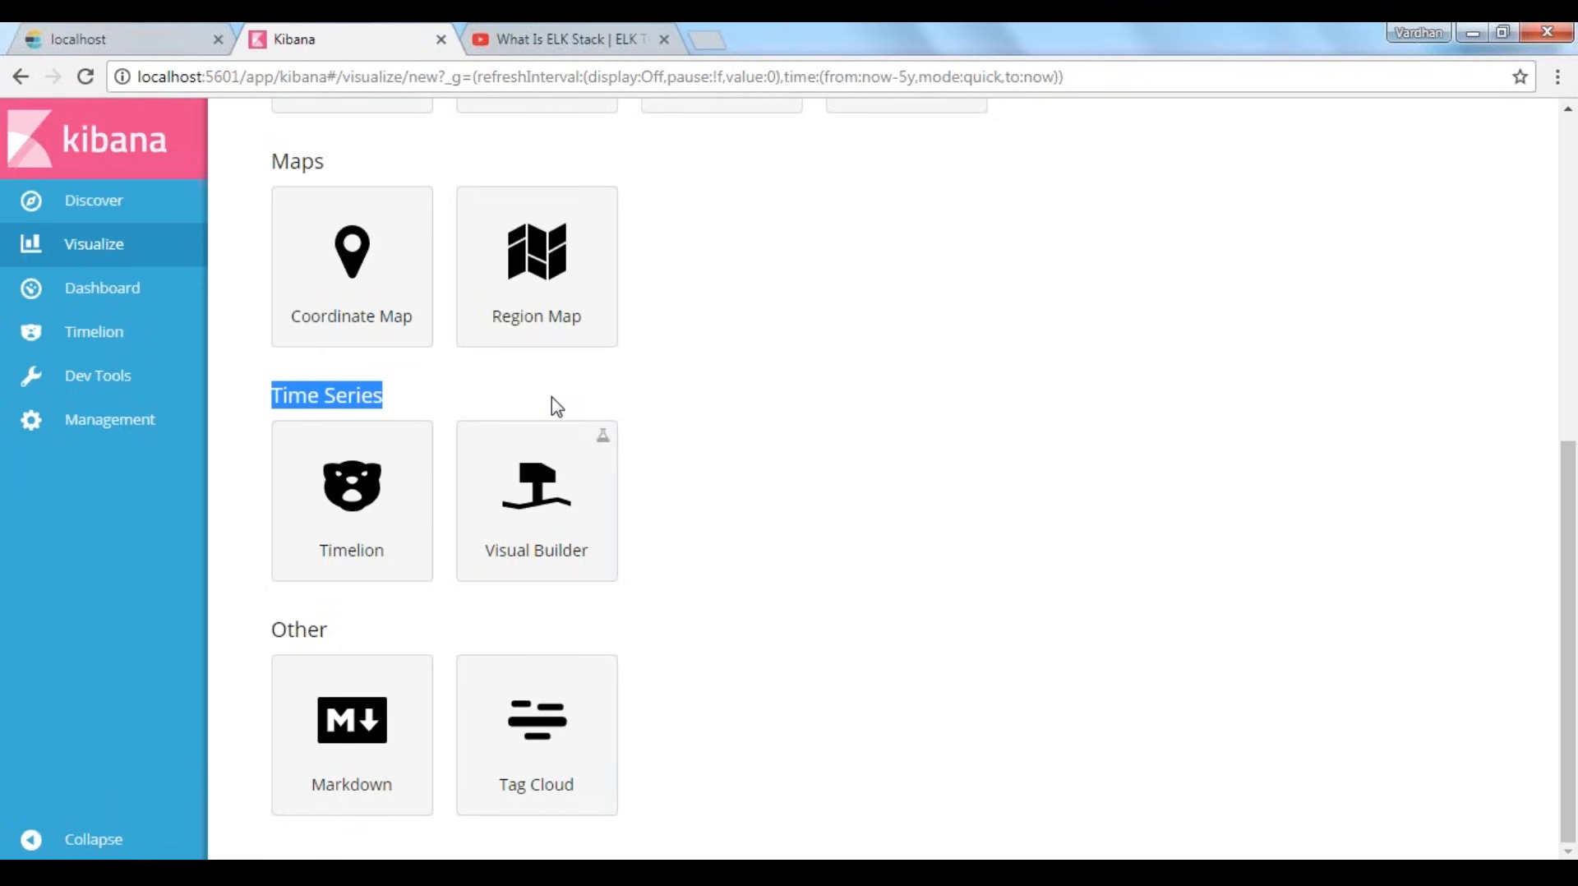
{"action": "left_click", "coordinate": [444, 764]}
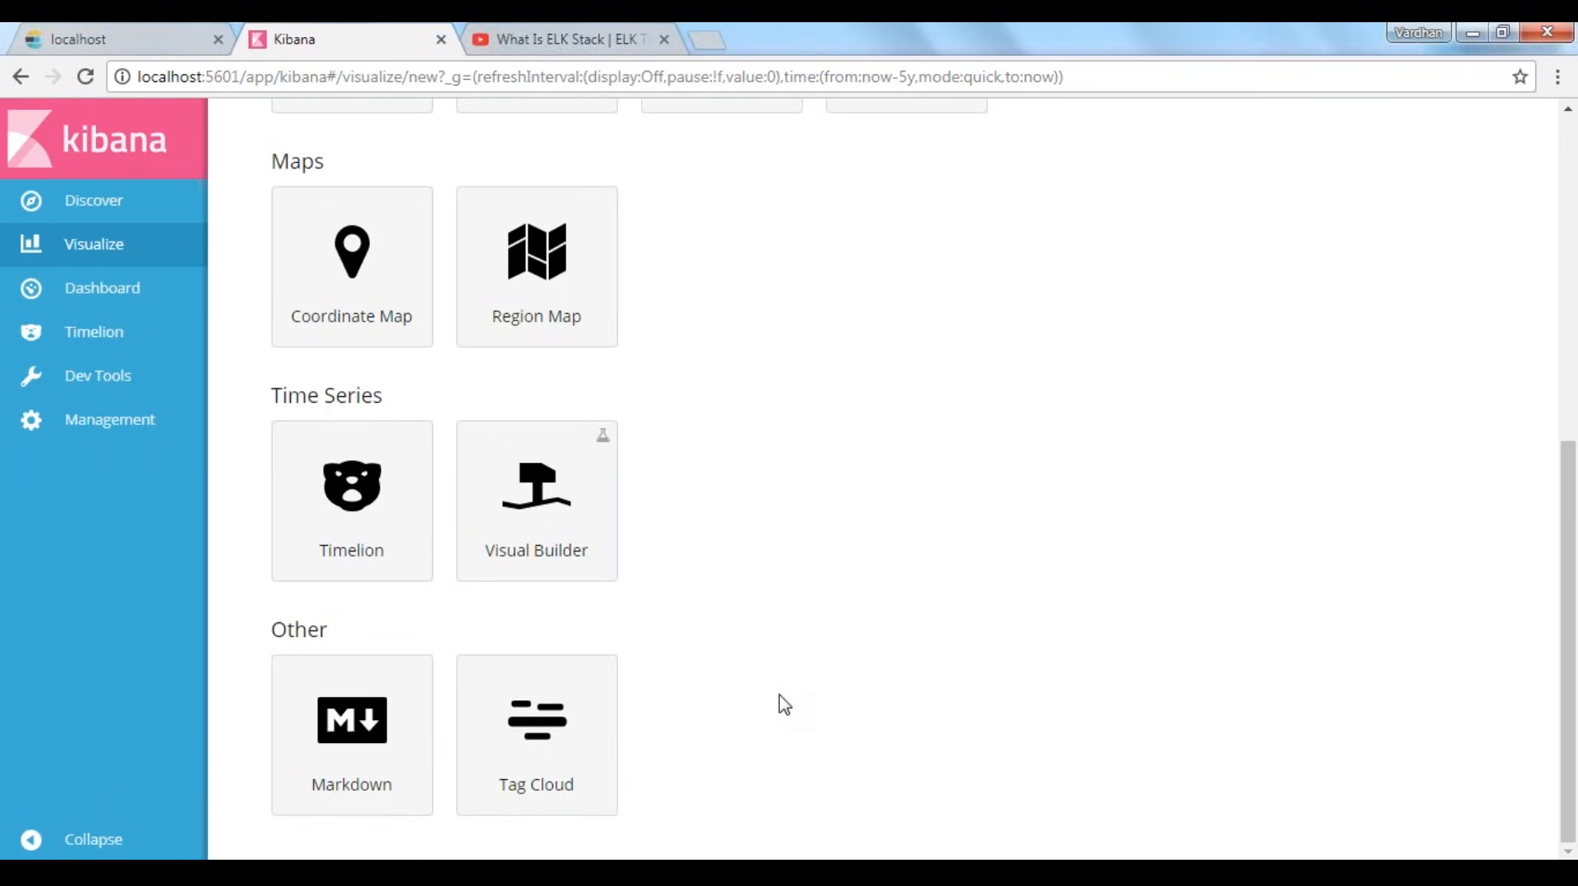
{"action": "scroll", "coordinate": [953, 723], "scroll_direction": "up", "scroll_amount": 8}
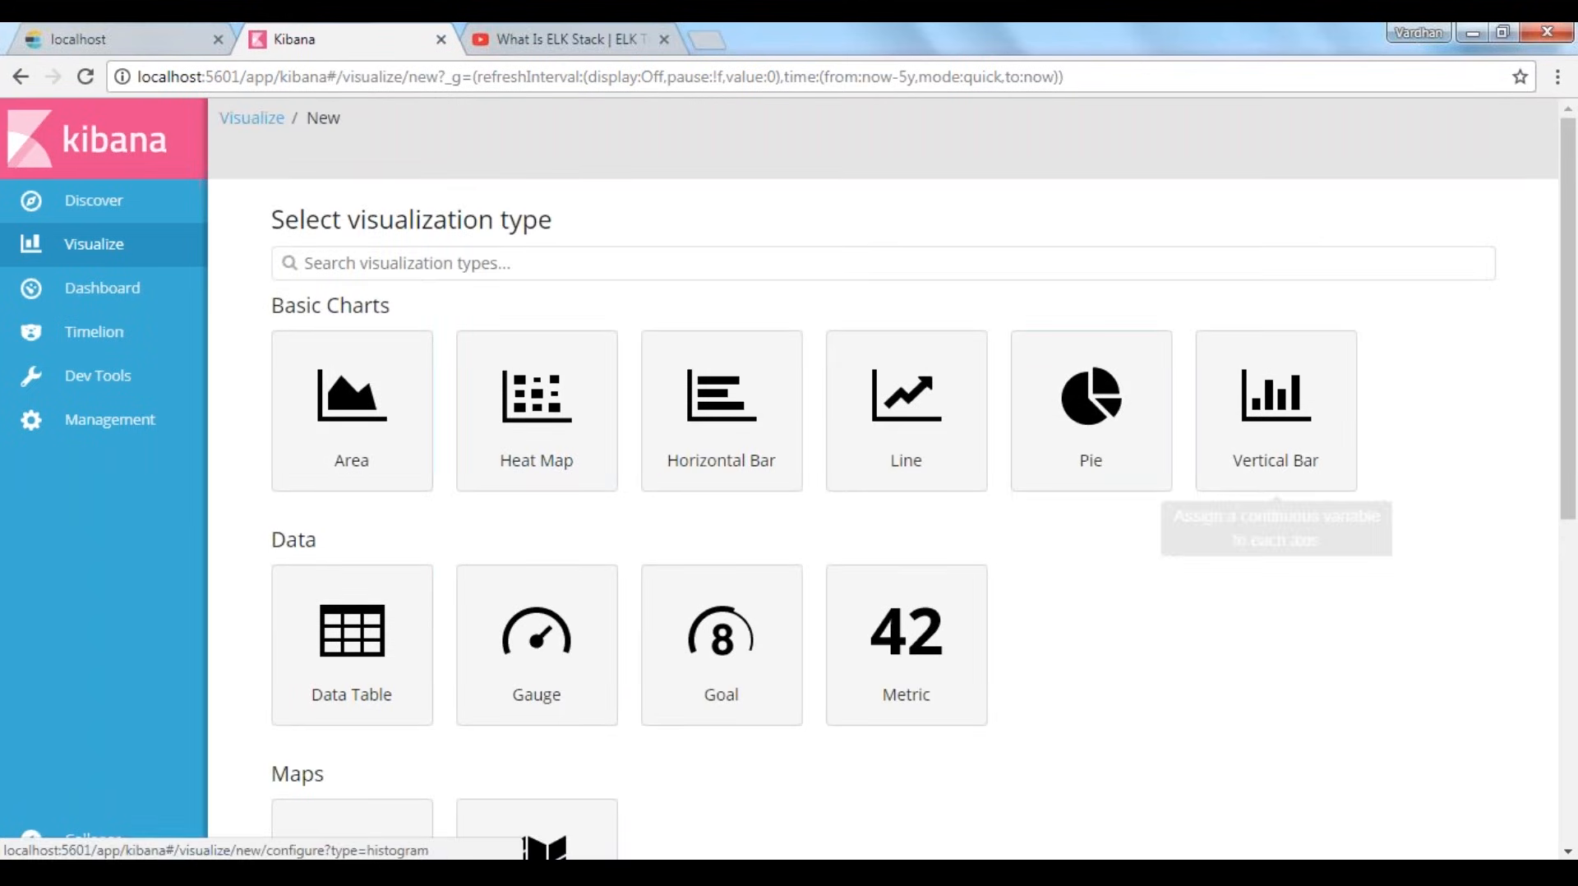
{"action": "scroll", "coordinate": [352, 847], "scroll_direction": "down", "scroll_amount": 1}
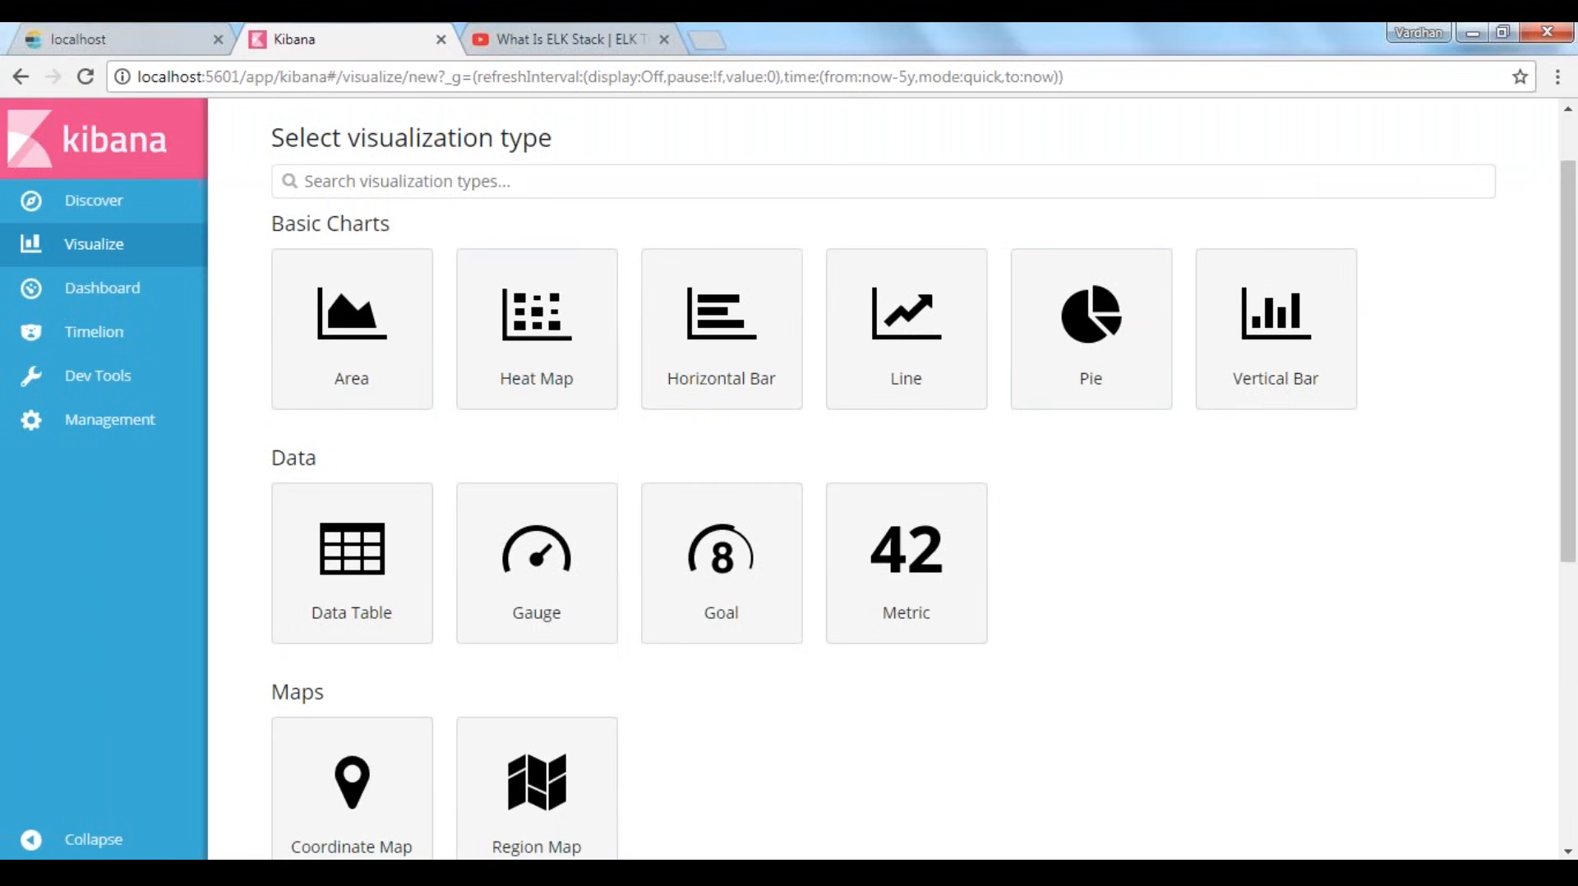
{"action": "scroll", "coordinate": [1272, 598], "scroll_direction": "down", "scroll_amount": 3}
{"action": "scroll", "coordinate": [1272, 598], "scroll_direction": "down", "scroll_amount": 1}
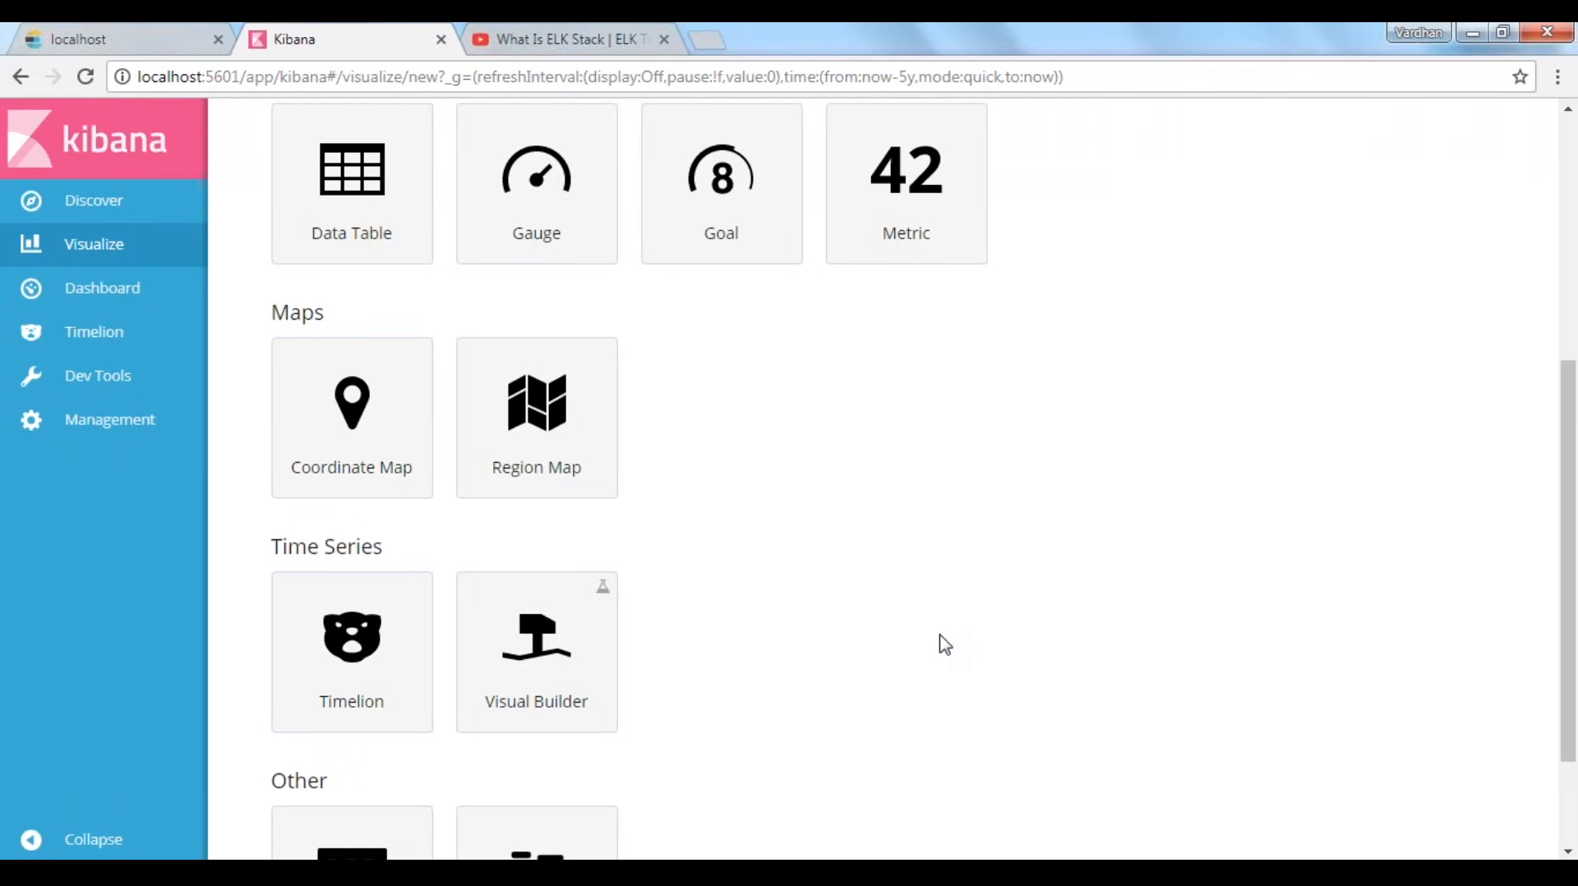
{"action": "scroll", "coordinate": [943, 645], "scroll_direction": "up", "scroll_amount": 5}
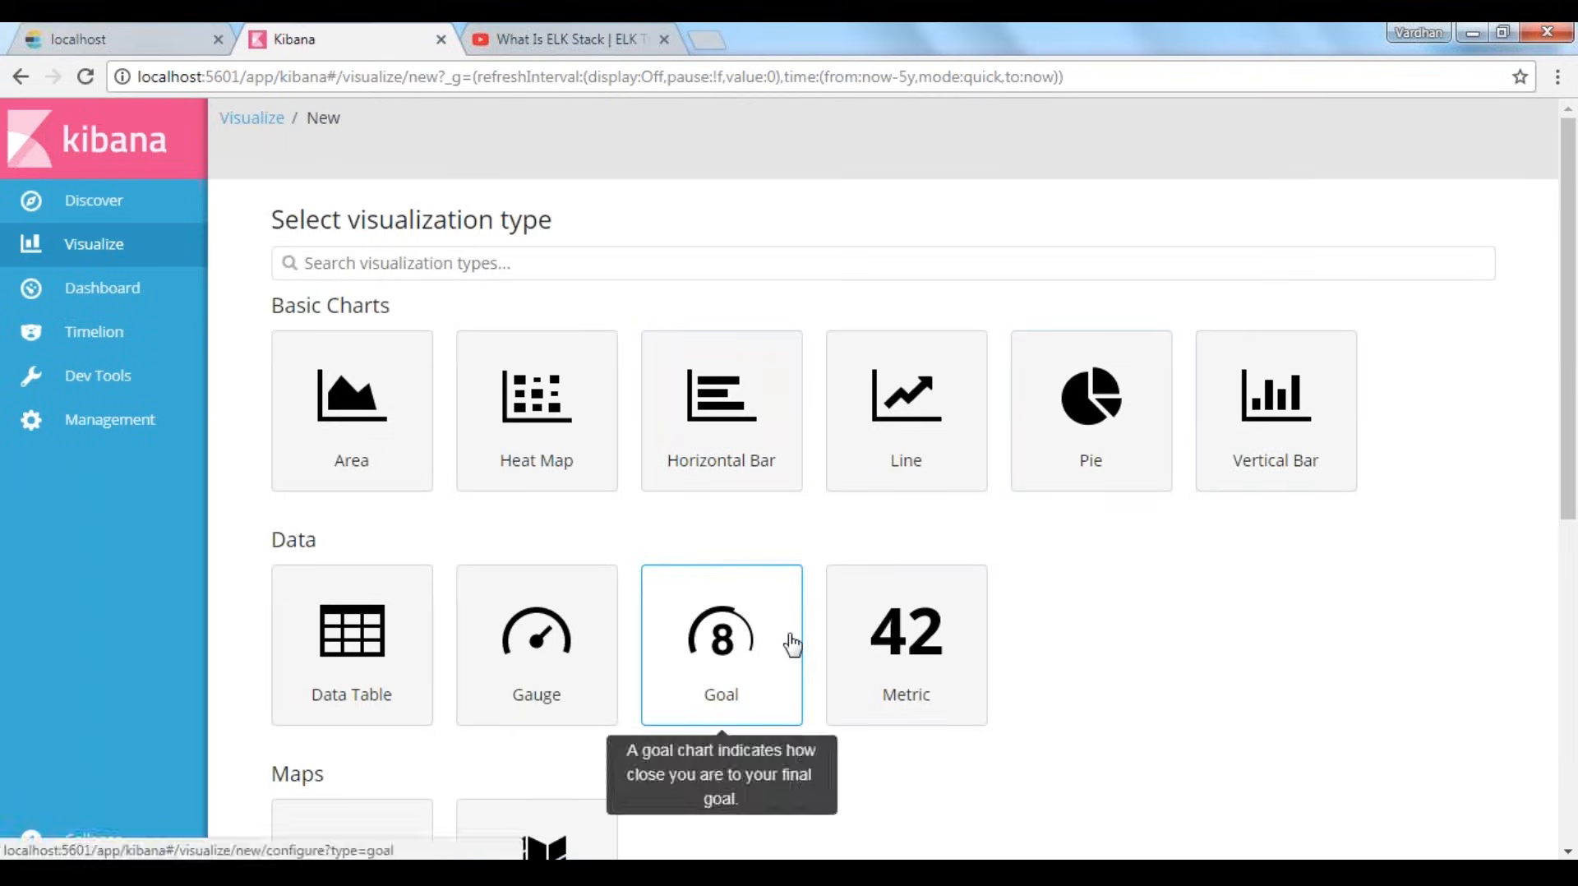
View the Dashboard page, compare it with the visualization types page, and open Timelion
{"action": "left_click", "coordinate": [125, 303]}
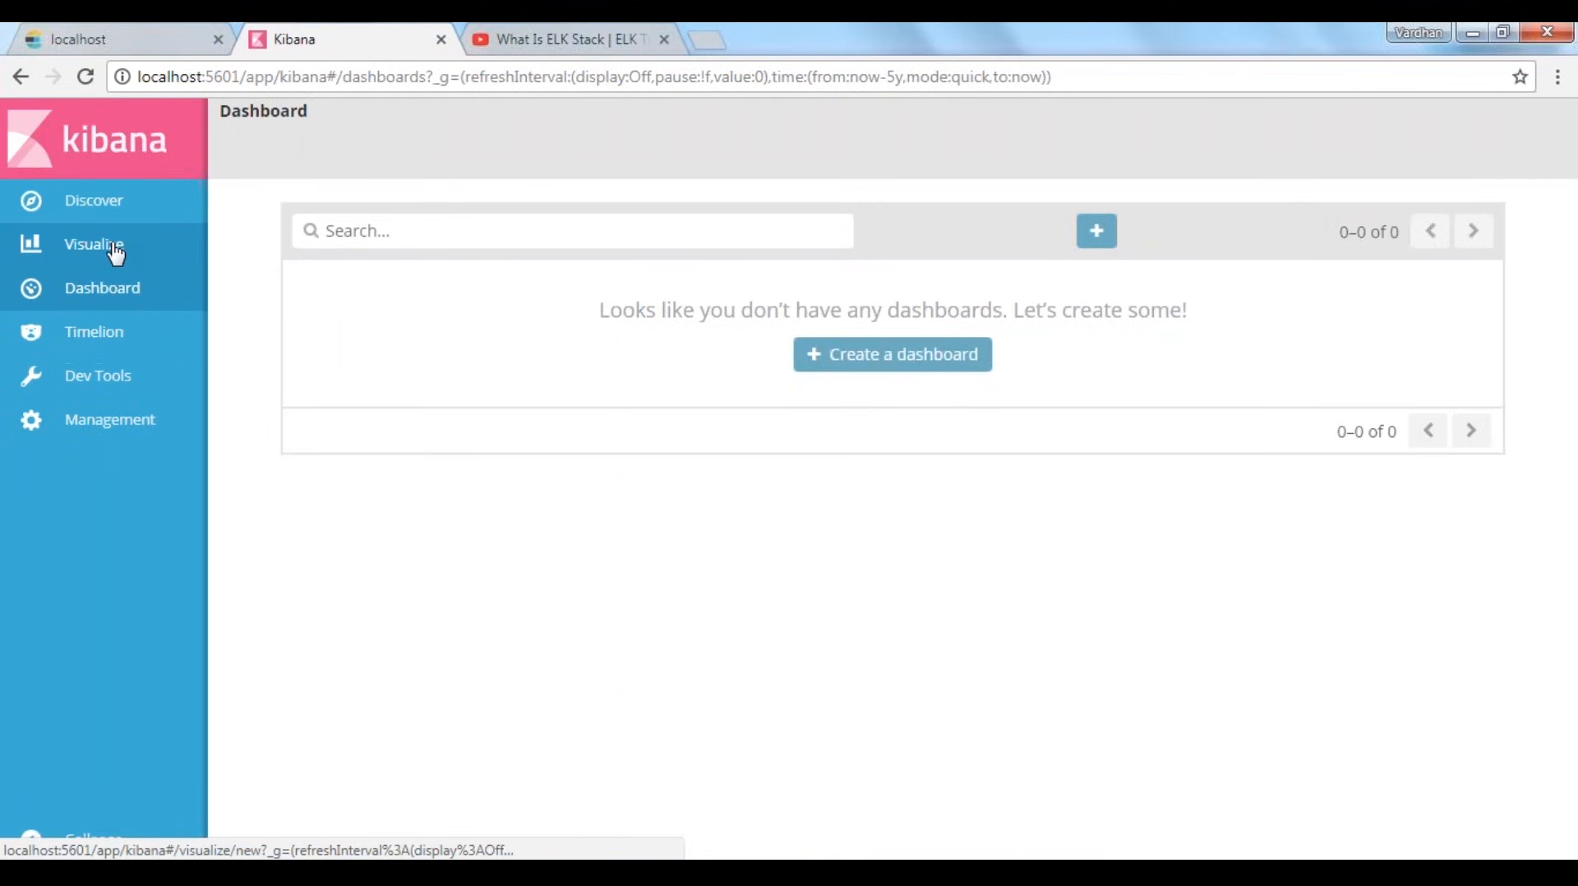
{"action": "left_click", "coordinate": [116, 246]}
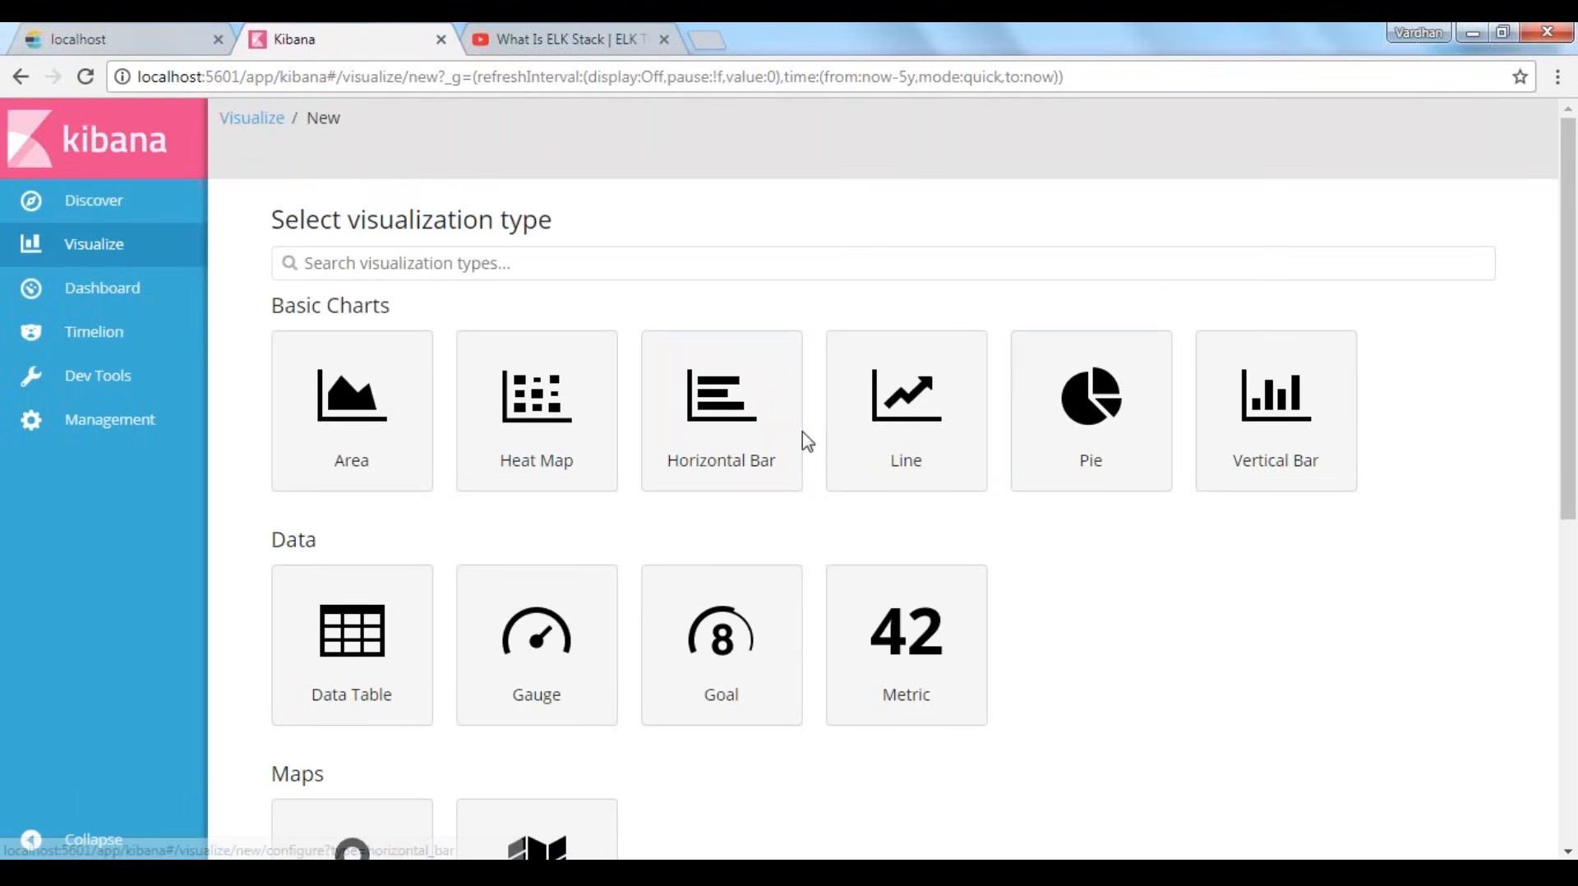
{"action": "left_click", "coordinate": [148, 288]}
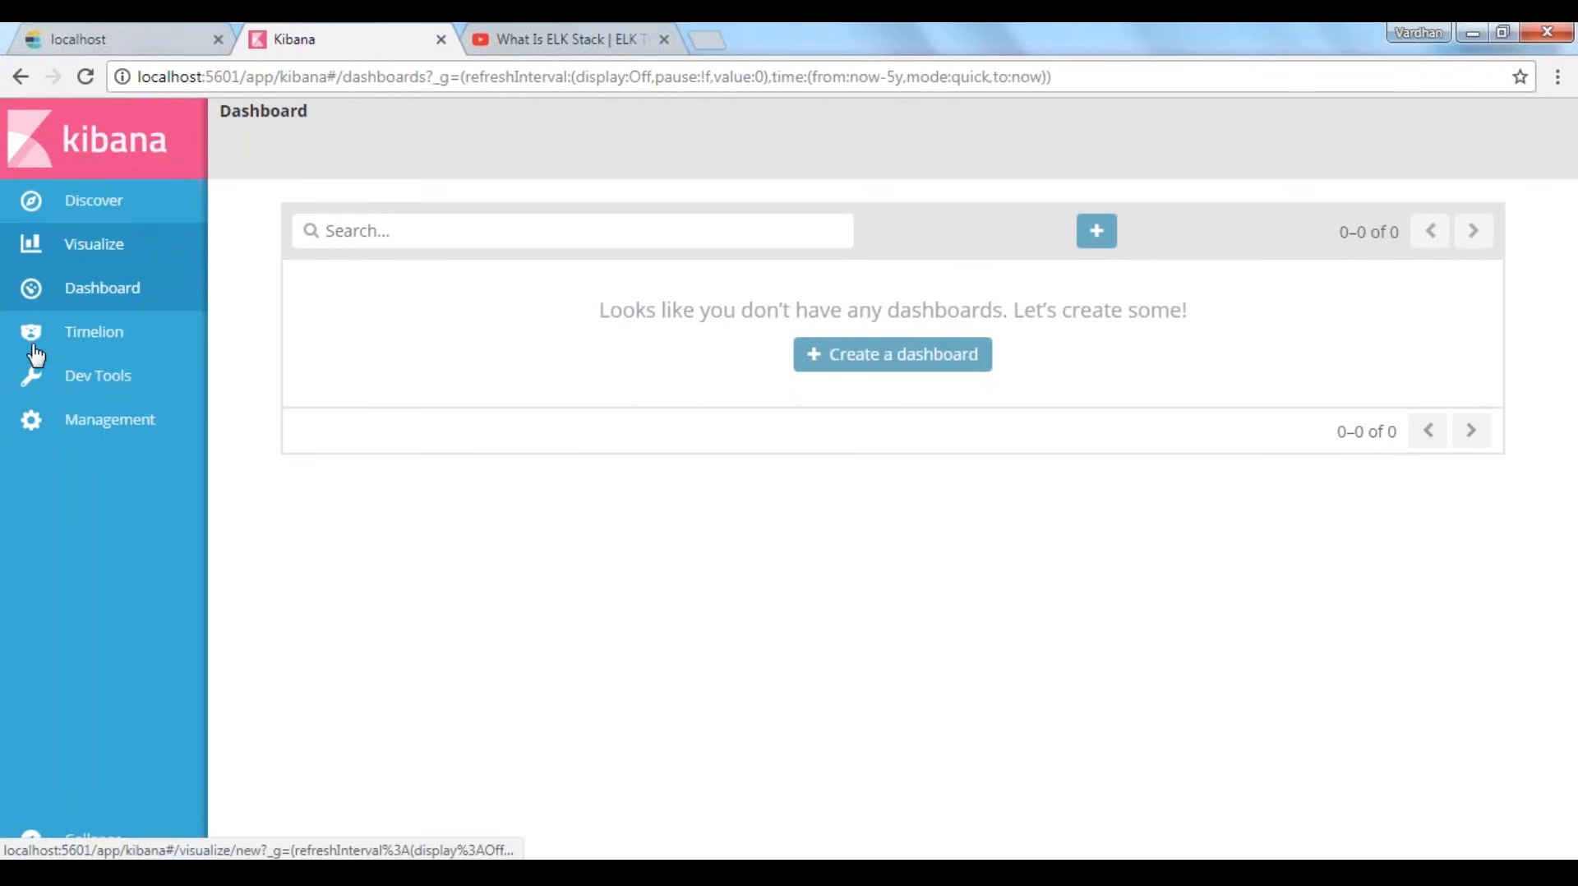
{"action": "left_click", "coordinate": [82, 333]}
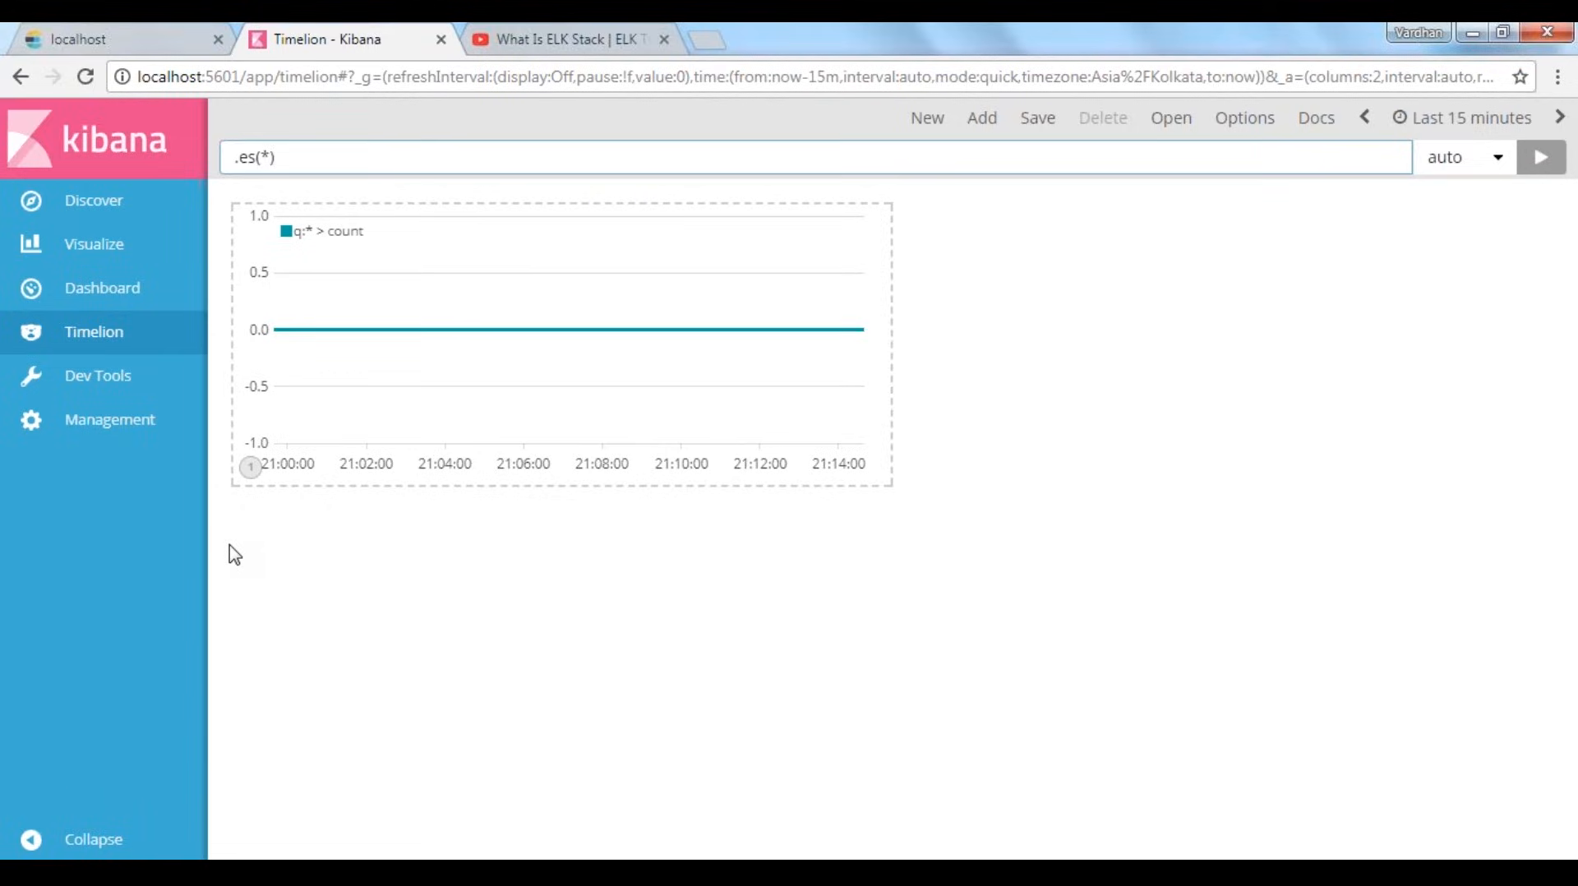
Open the Dev Tools console and examine the PUT /demo/edureka/2 and GET /logstash/_search requests
{"action": "left_click", "coordinate": [96, 375]}
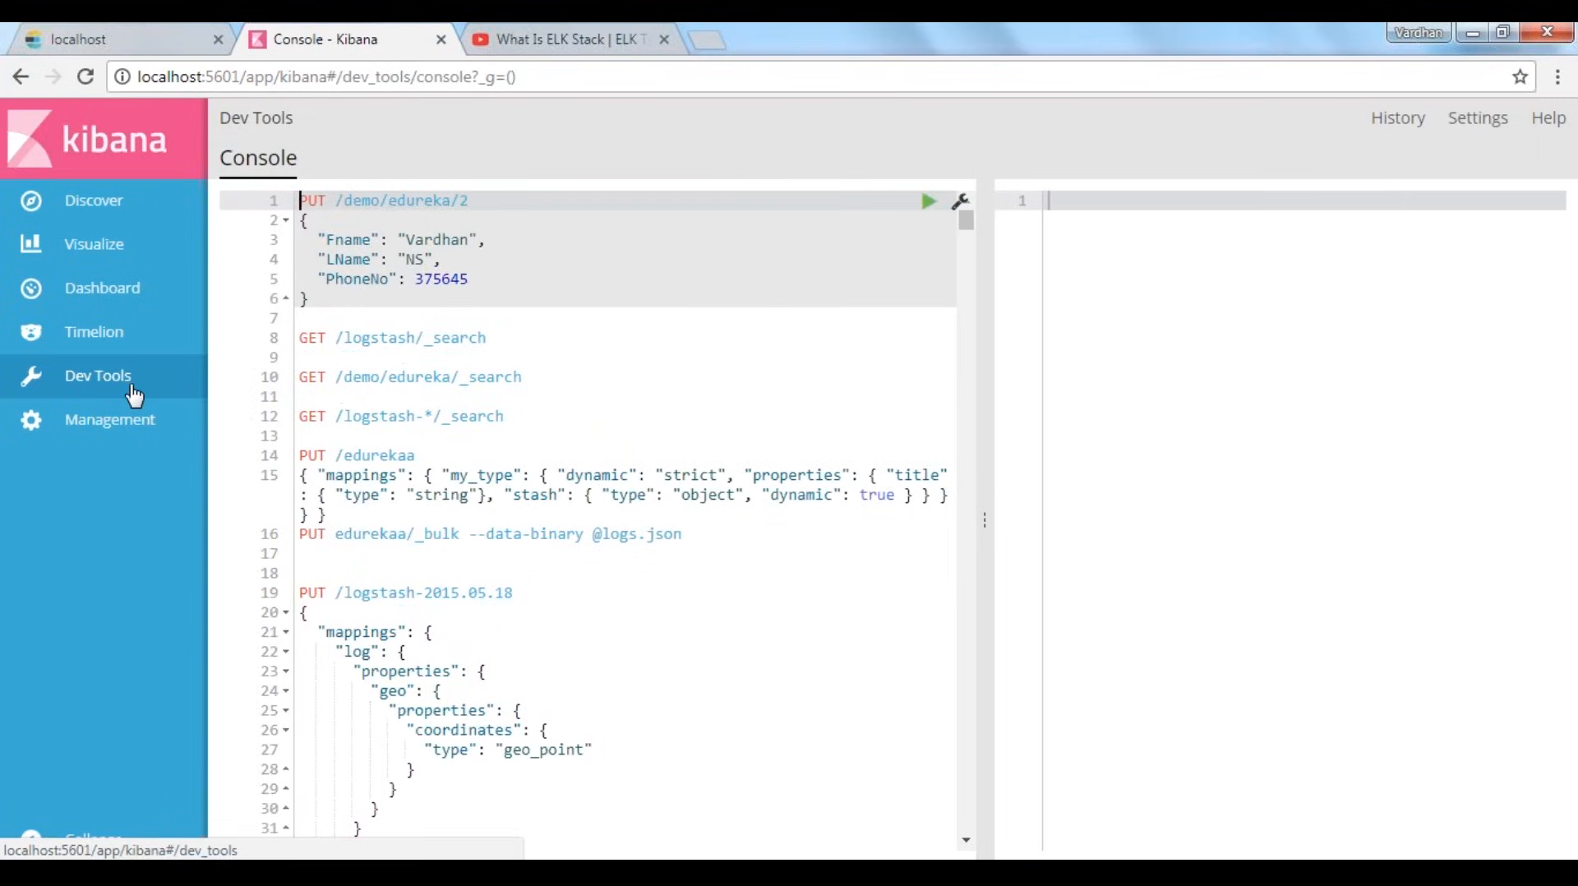
{"action": "left_click", "coordinate": [486, 316]}
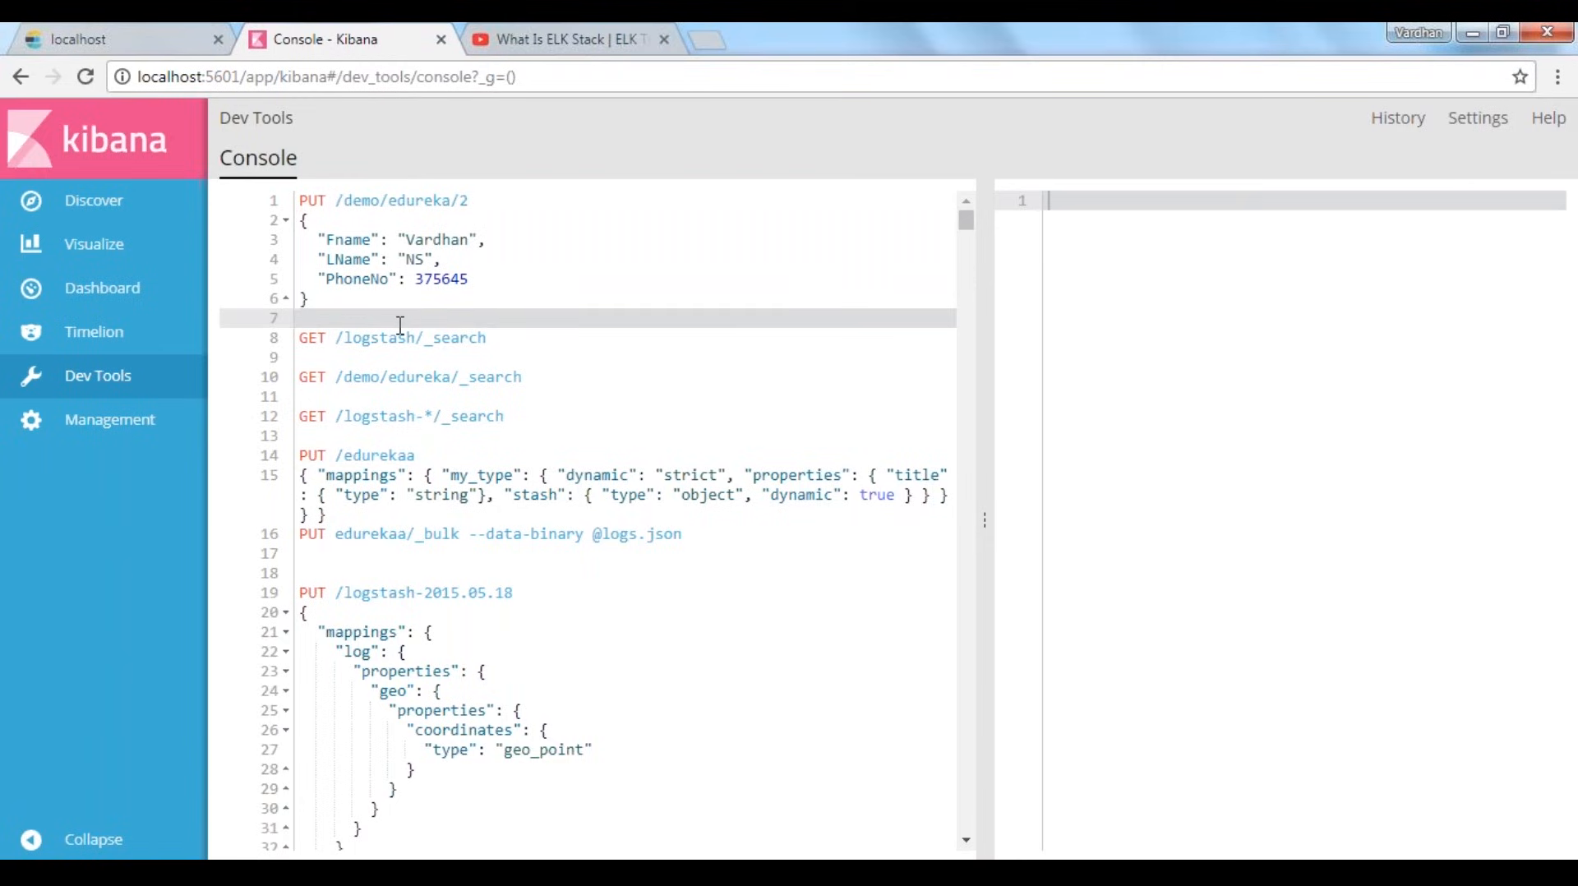
{"action": "left_click_drag", "start_coordinate": [498, 338], "coordinate": [296, 337]}
{"action": "left_click", "coordinate": [497, 314]}
Examine the console's POST _bulk request and the shakespeare index entries beneath it
{"action": "scroll", "coordinate": [546, 538], "scroll_direction": "down", "scroll_amount": 10}
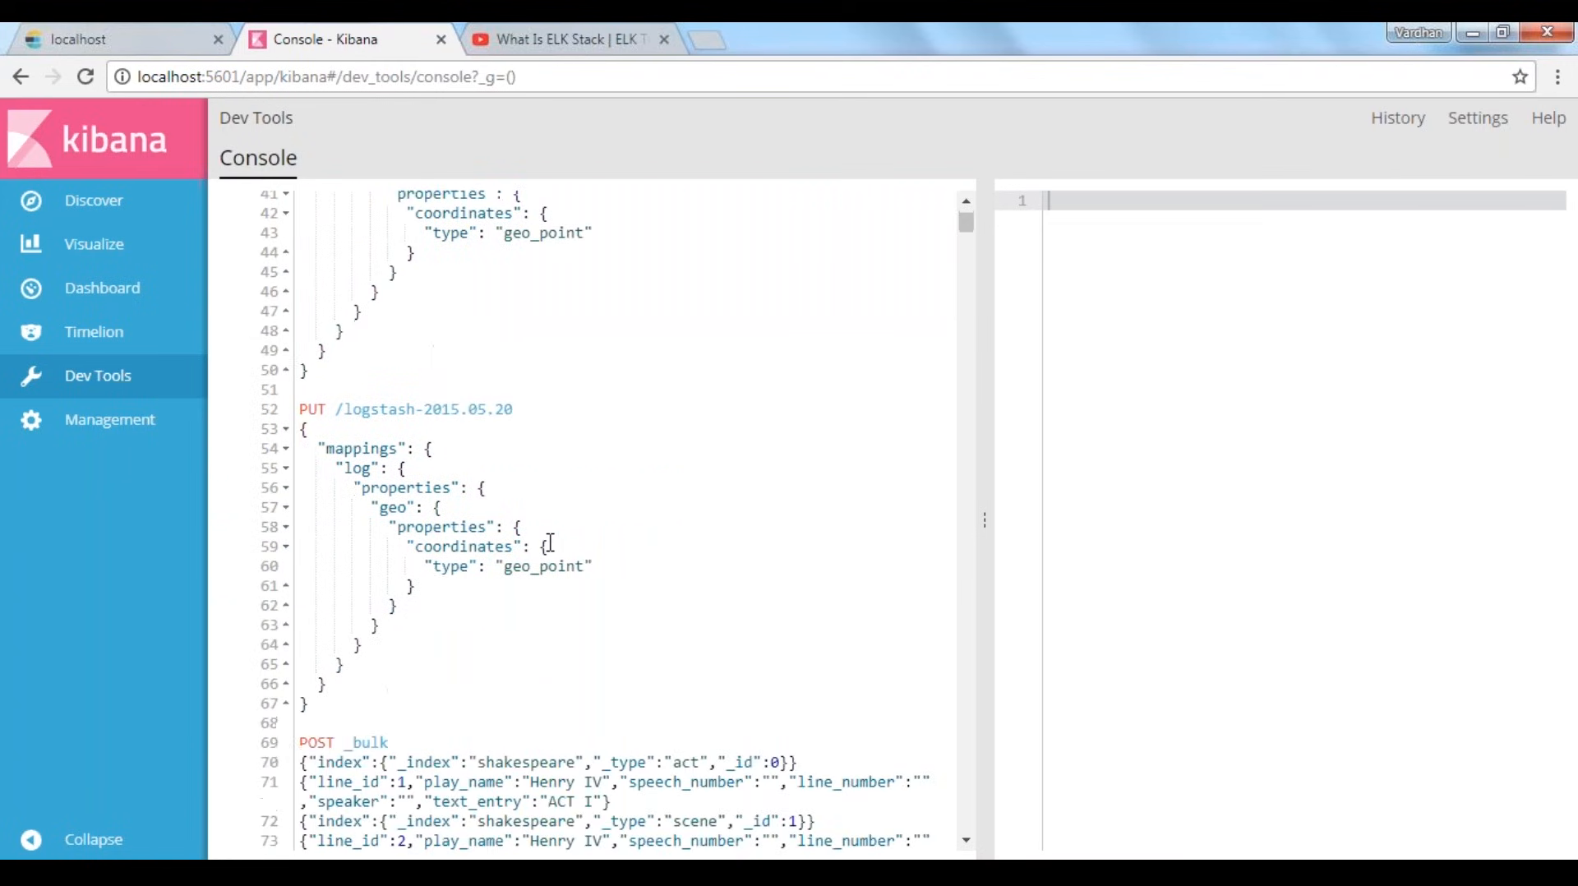
{"action": "scroll", "coordinate": [549, 542], "scroll_direction": "down", "scroll_amount": 5}
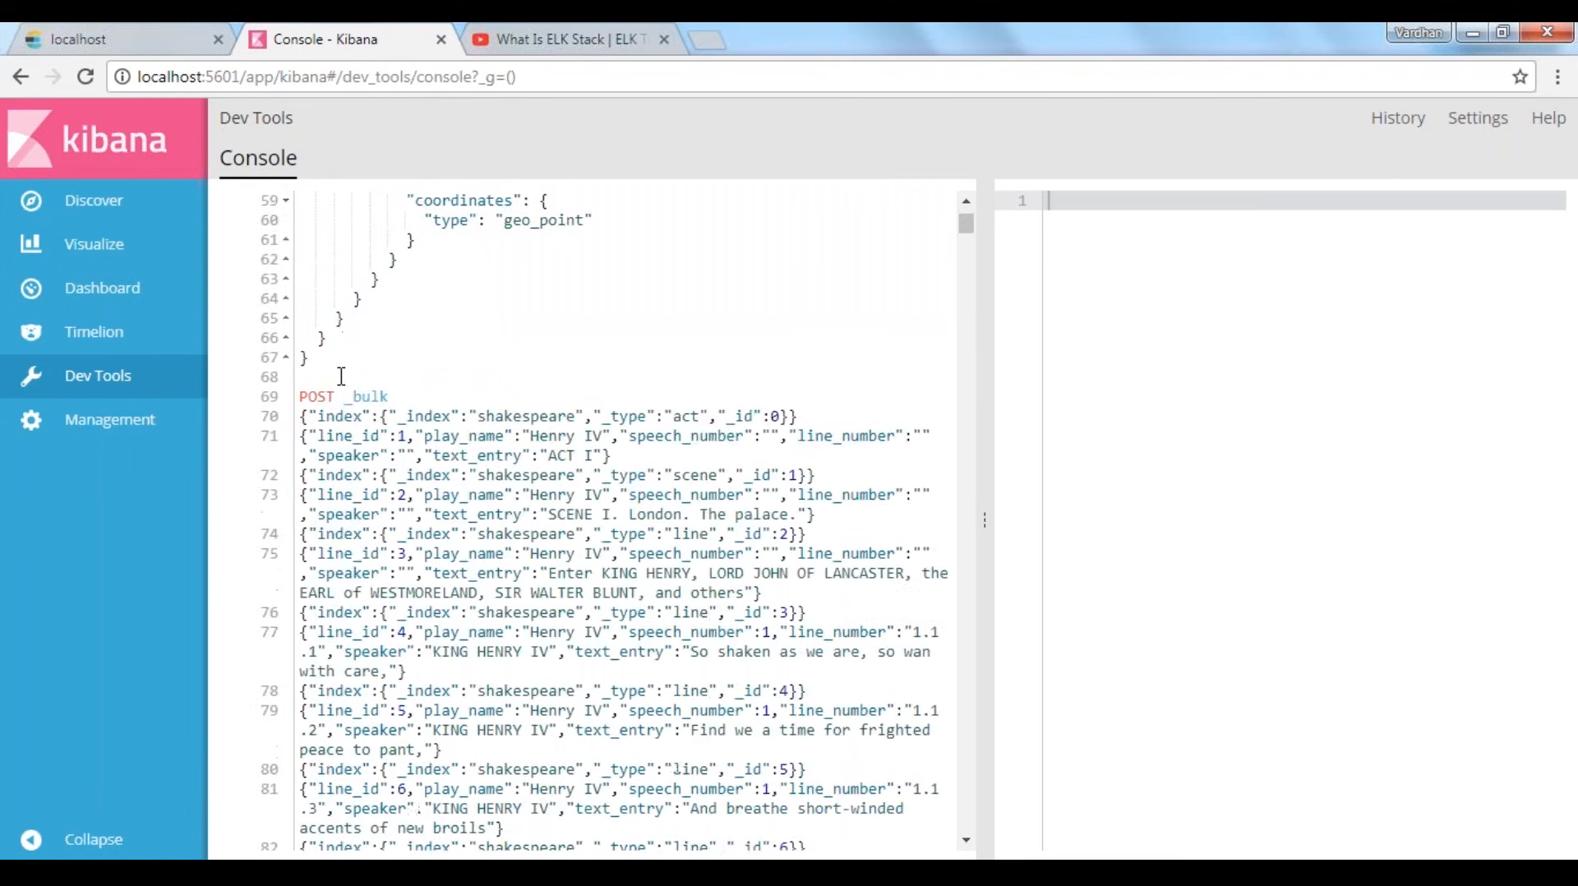
{"action": "left_click", "coordinate": [341, 396]}
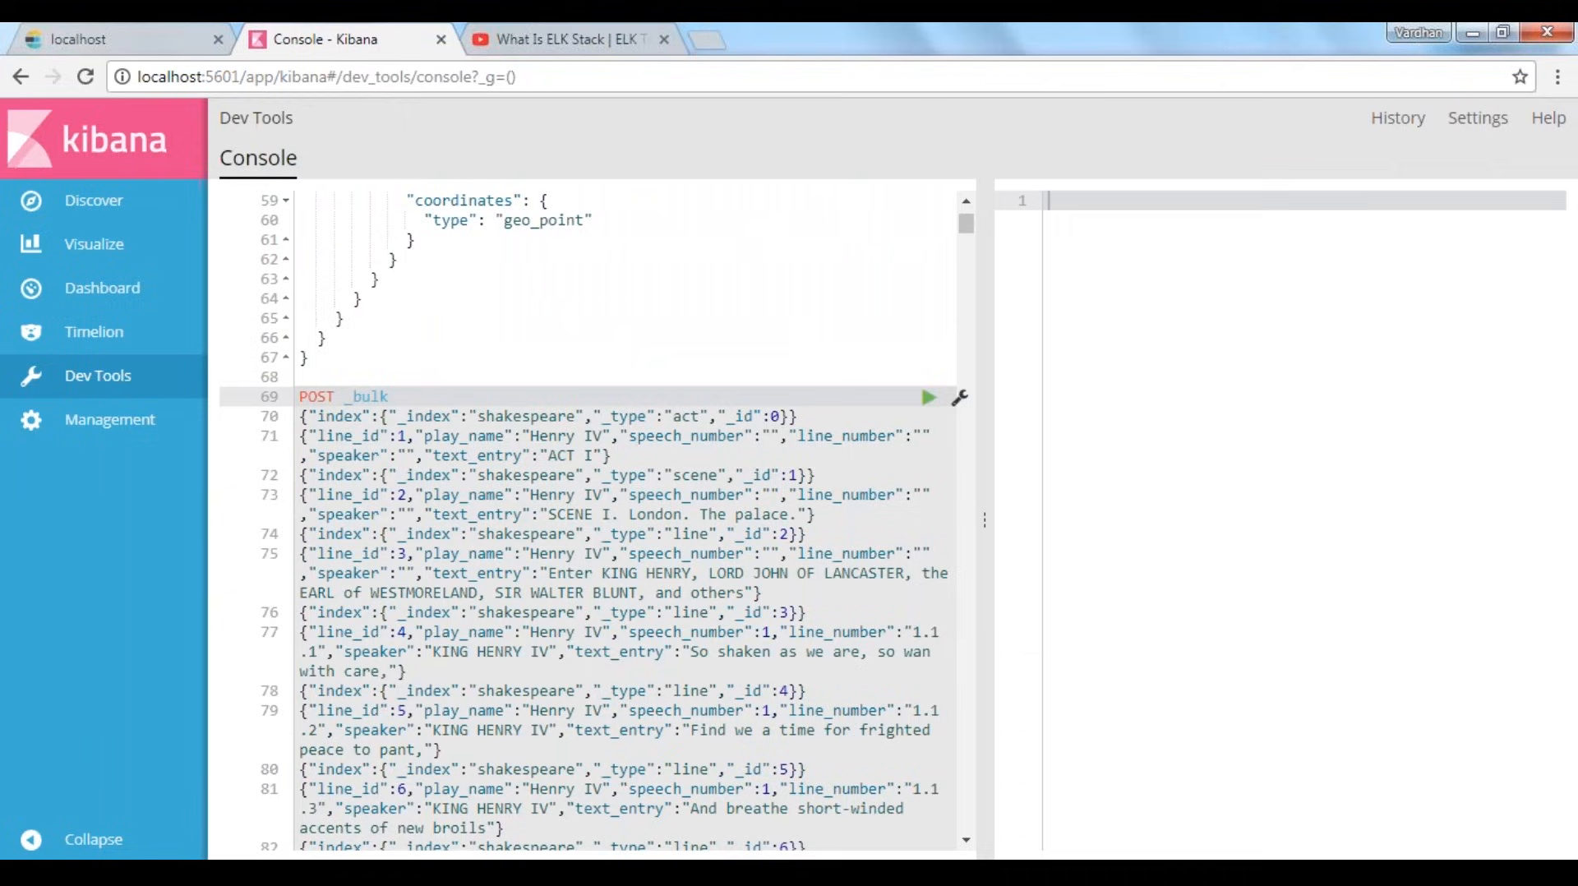
{"action": "left_click", "coordinate": [438, 517]}
{"action": "left_click", "coordinate": [531, 455]}
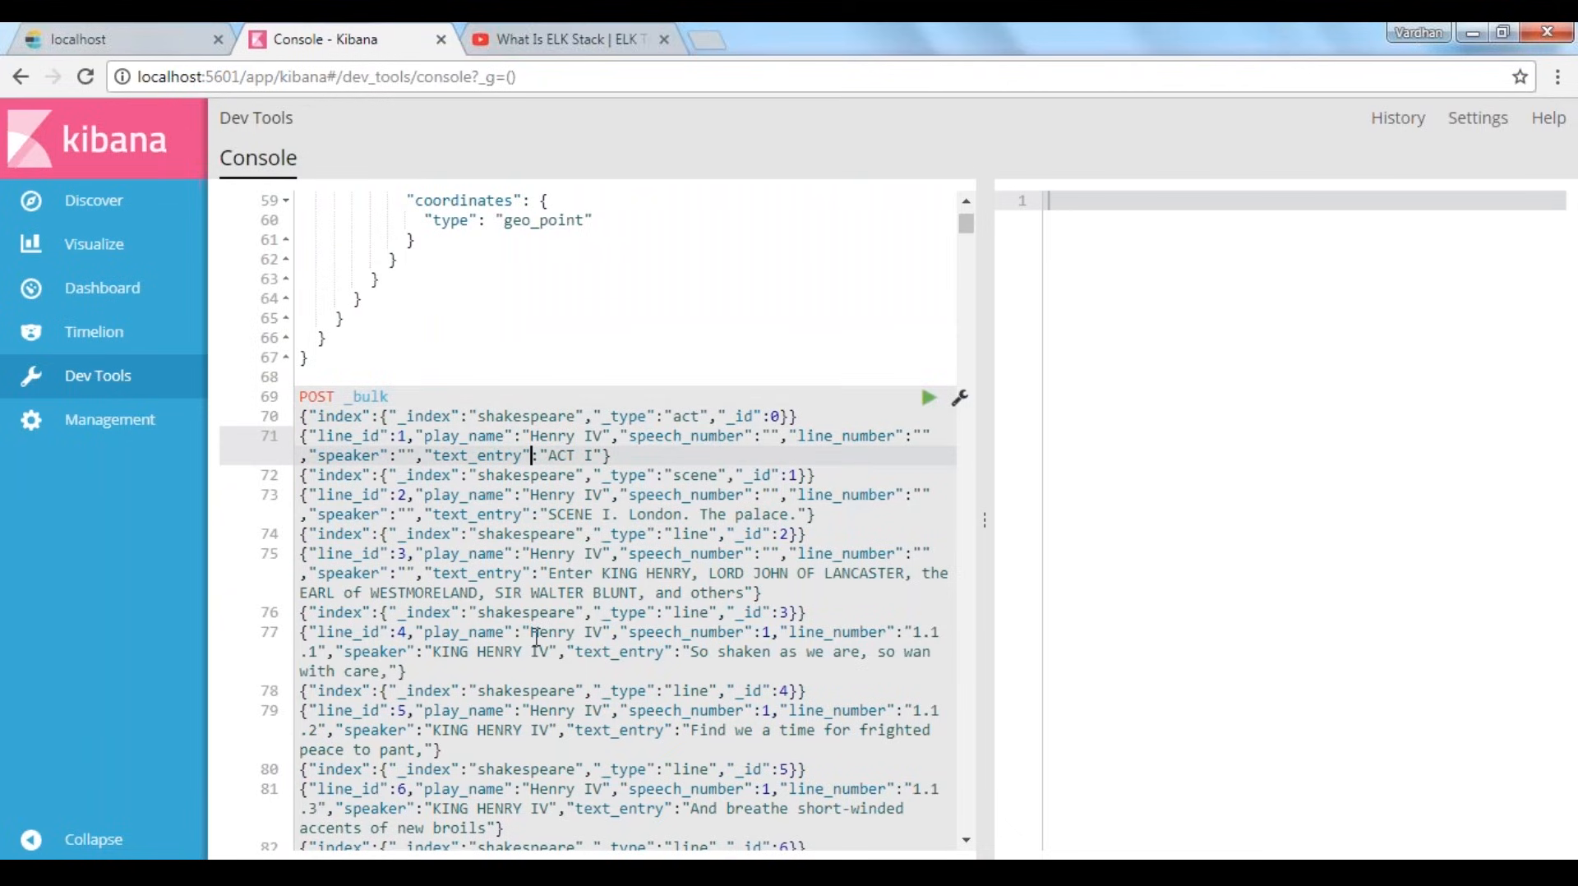
{"action": "left_click", "coordinate": [536, 730], "text": "shift"}
{"action": "left_click", "coordinate": [612, 744]}
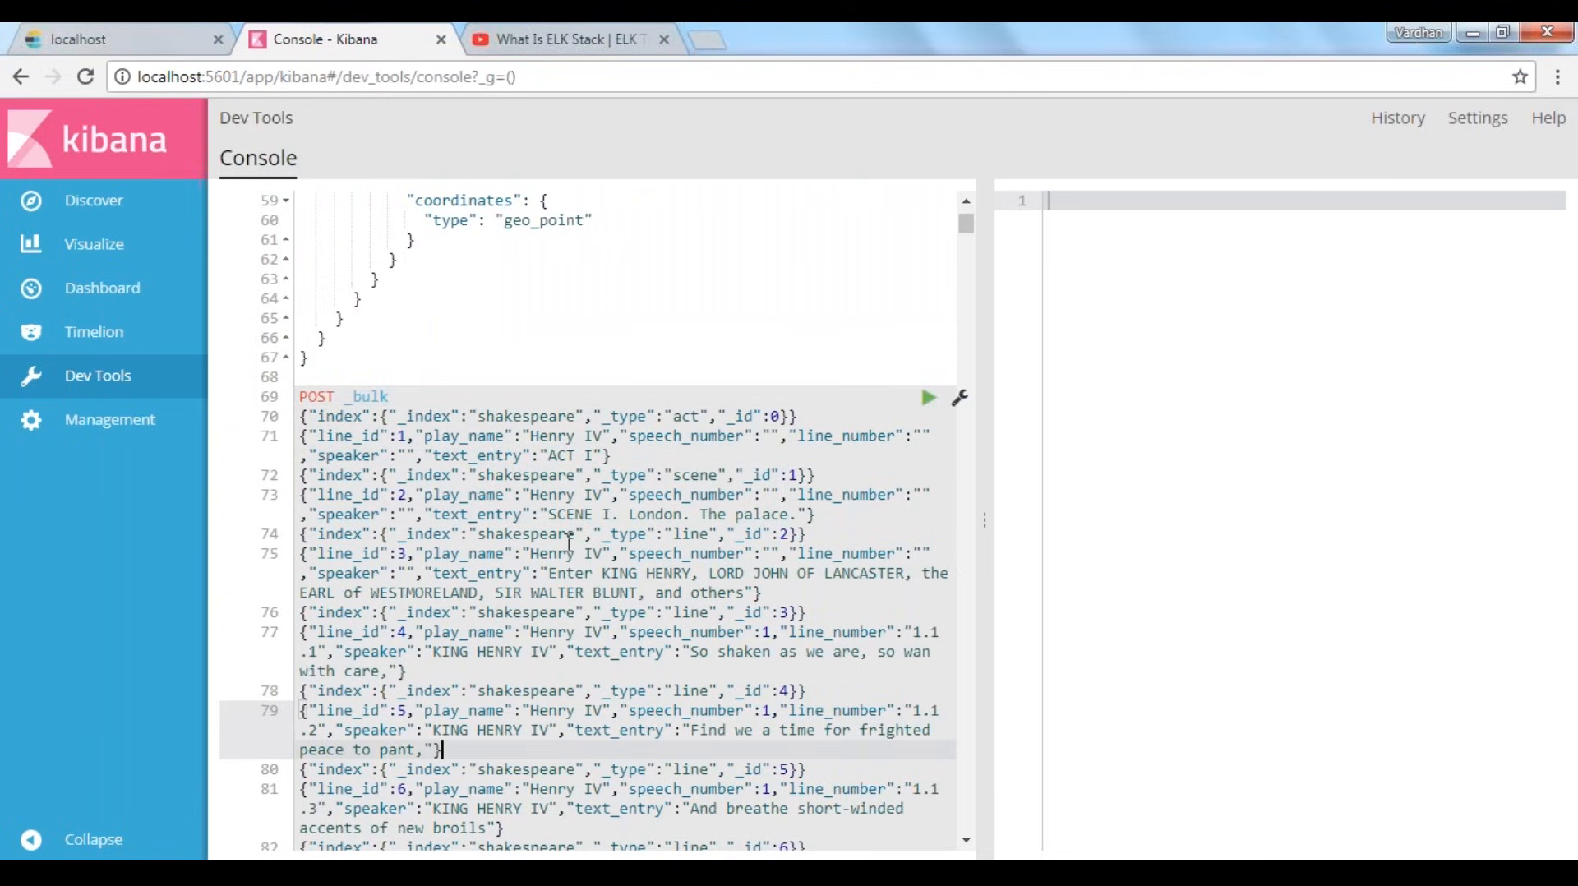
{"action": "left_click", "coordinate": [301, 417]}
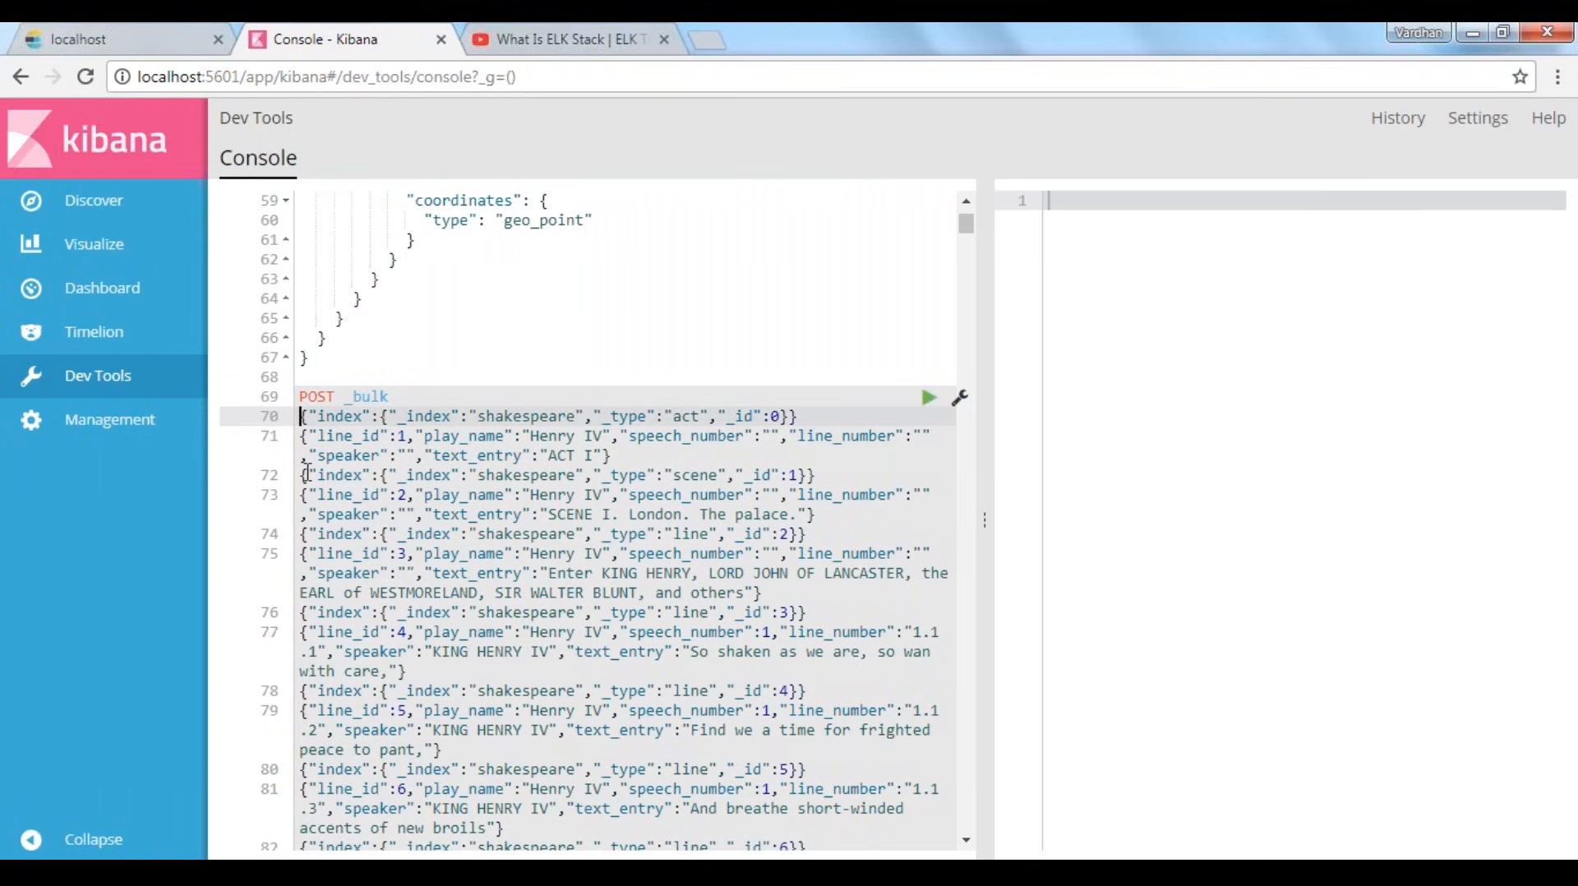
Review the line_id entries under POST _bulk and the console's earlier requests back to line 1, and return to the Discover page
{"action": "left_click_drag", "start_coordinate": [307, 474], "coordinate": [301, 424]}
{"action": "left_click", "coordinate": [419, 400]}
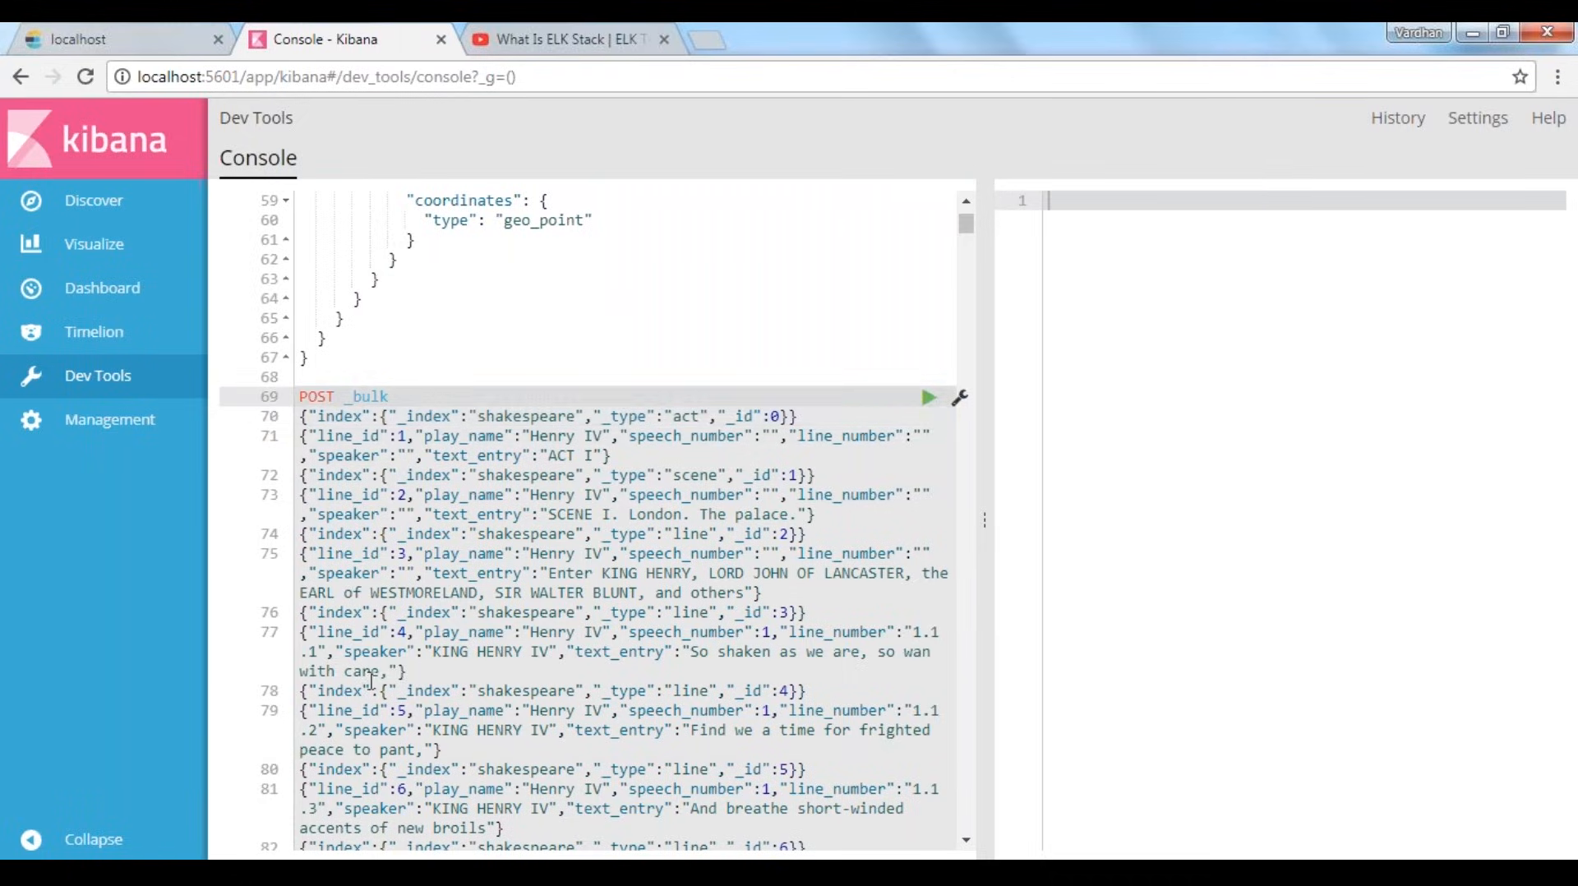
{"action": "scroll", "coordinate": [413, 631], "scroll_direction": "up", "scroll_amount": 4}
{"action": "scroll", "coordinate": [414, 631], "scroll_direction": "down", "scroll_amount": 3}
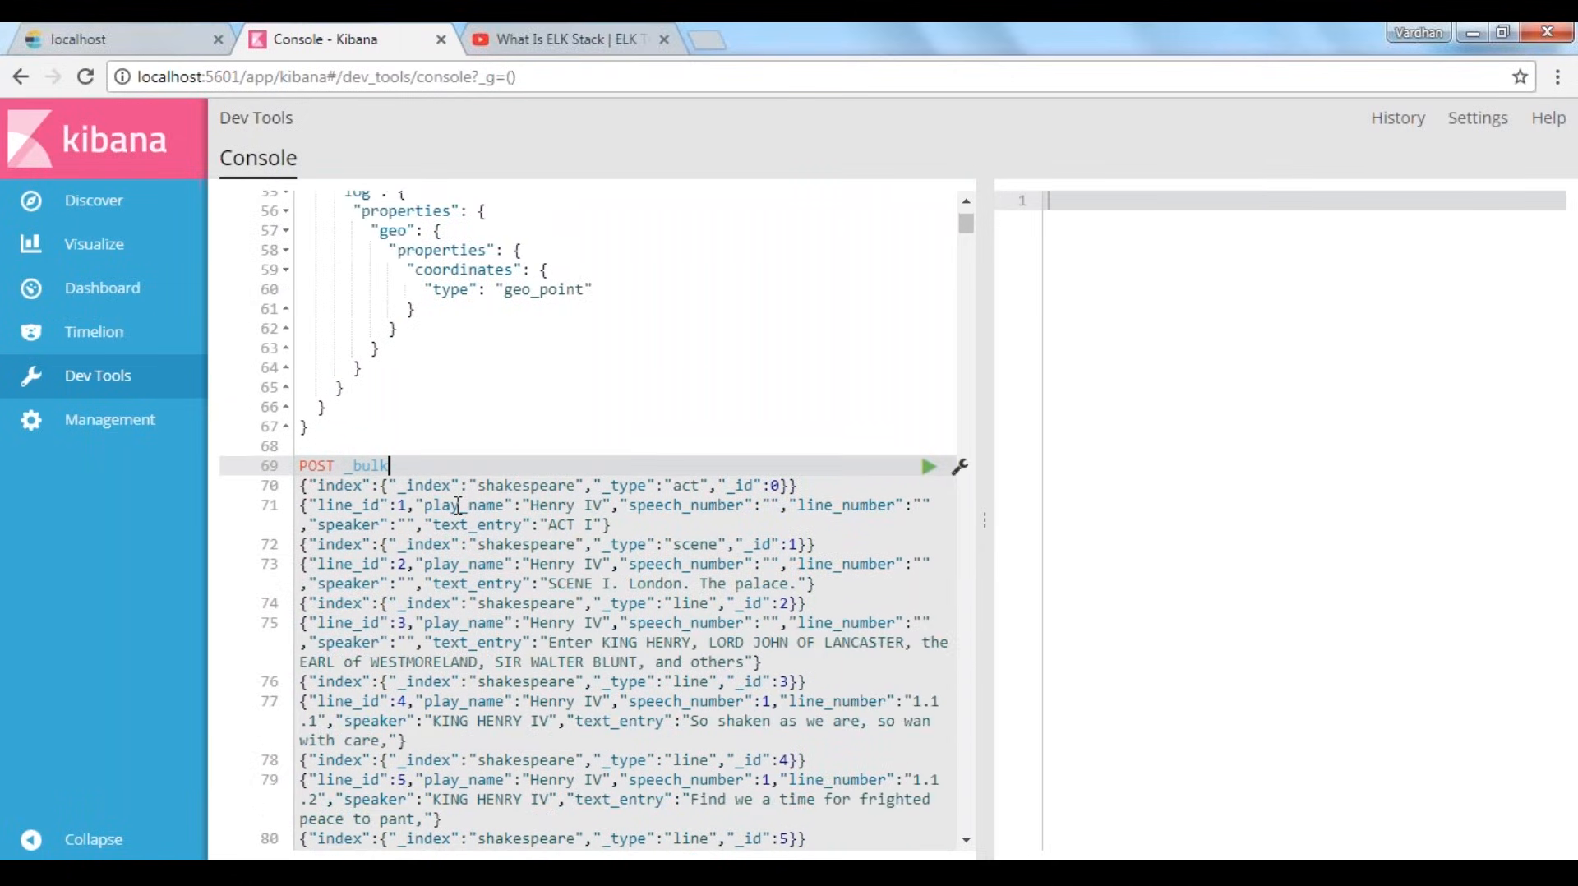
{"action": "scroll", "coordinate": [471, 591], "scroll_direction": "up", "scroll_amount": 15}
{"action": "left_click", "coordinate": [617, 327]}
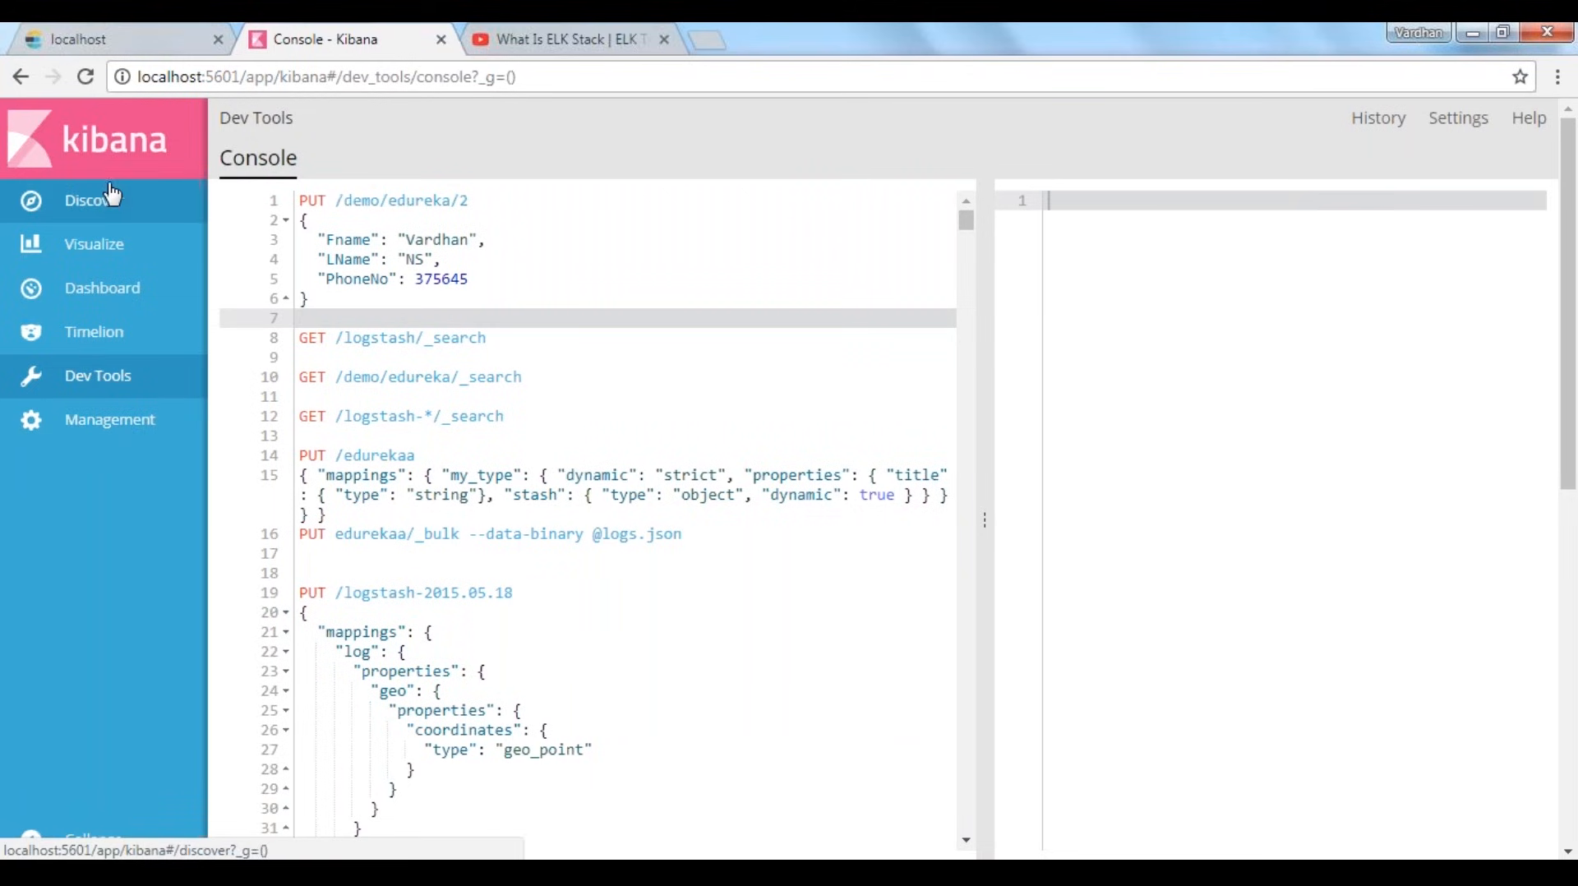
{"action": "left_click", "coordinate": [93, 201]}
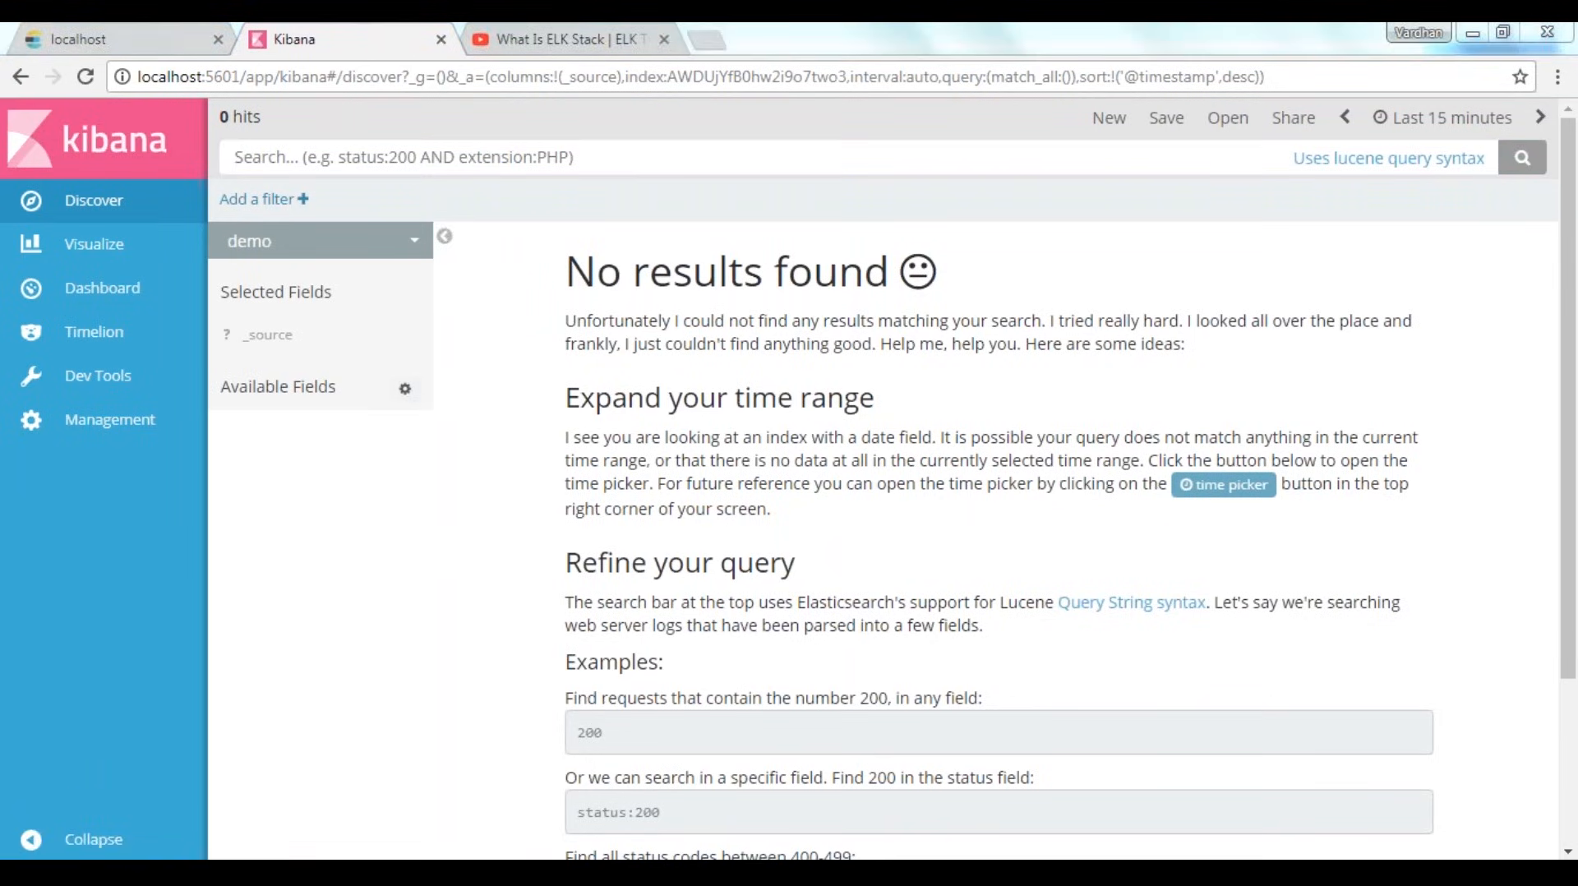
Switch to the running PowerPoint slide show and advance to the "Kibana Dashboard: Discover Tab" slide
{"action": "mouse_move", "coordinate": [721, 793]}
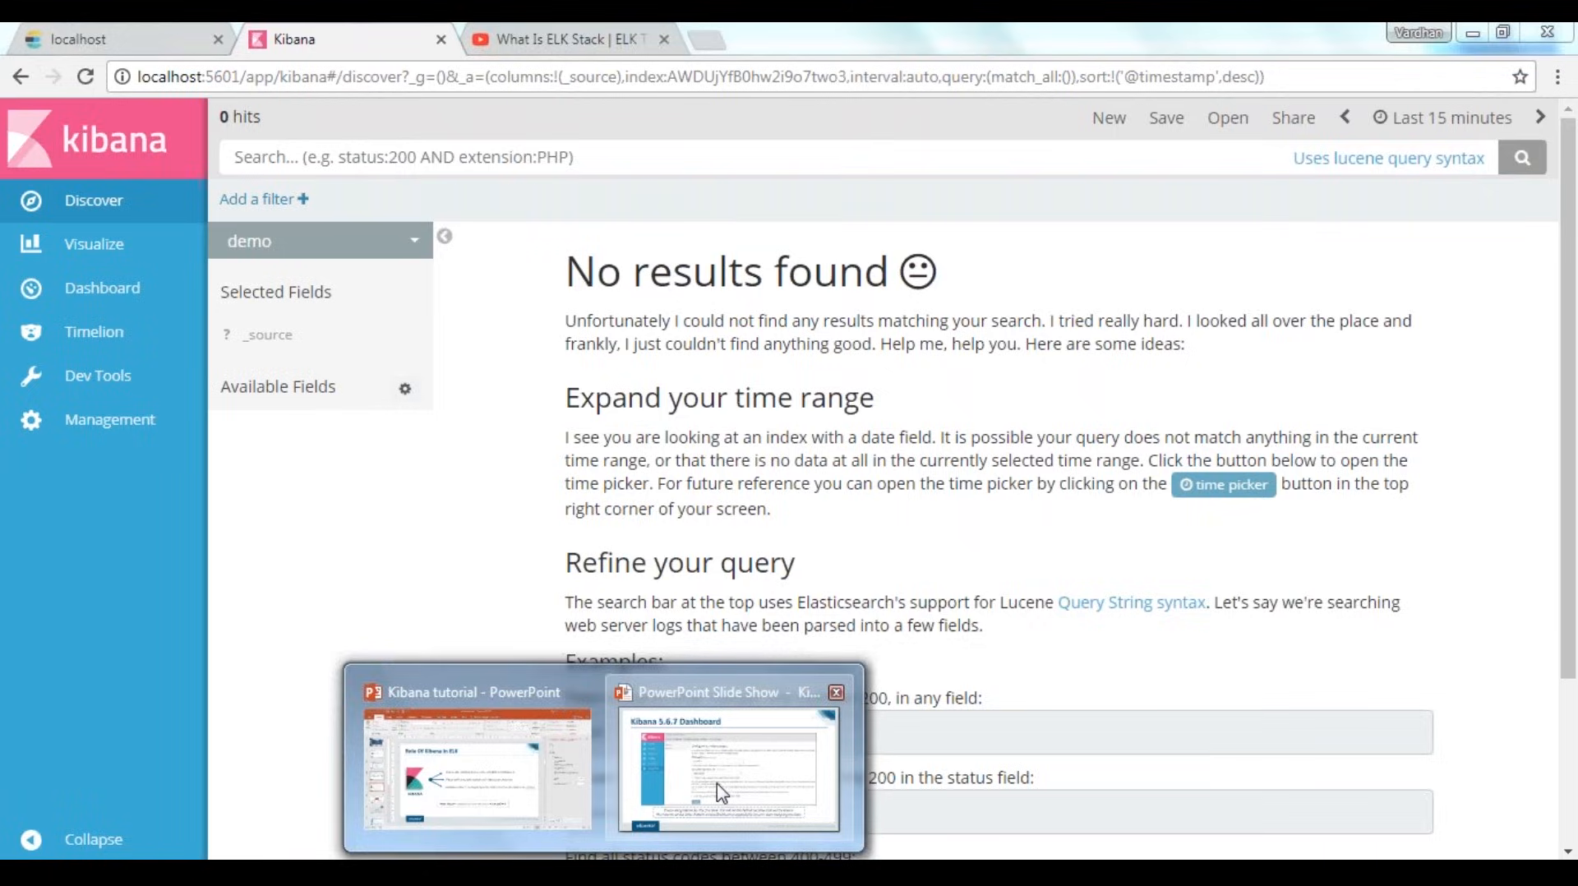
{"action": "left_click", "coordinate": [721, 793]}
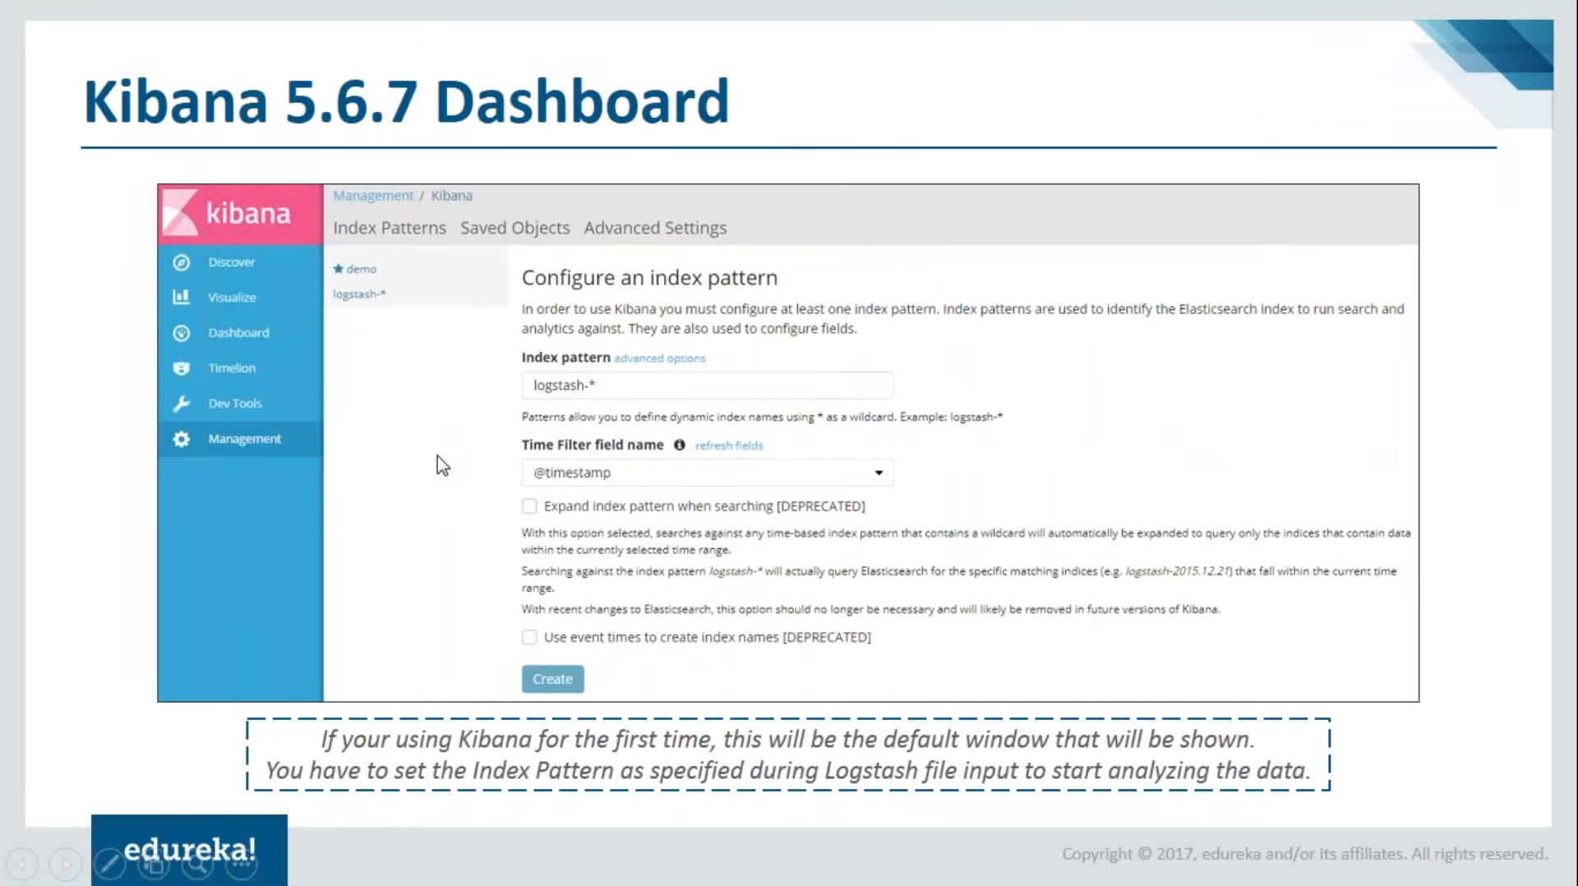
{"action": "key", "text": "Right"}
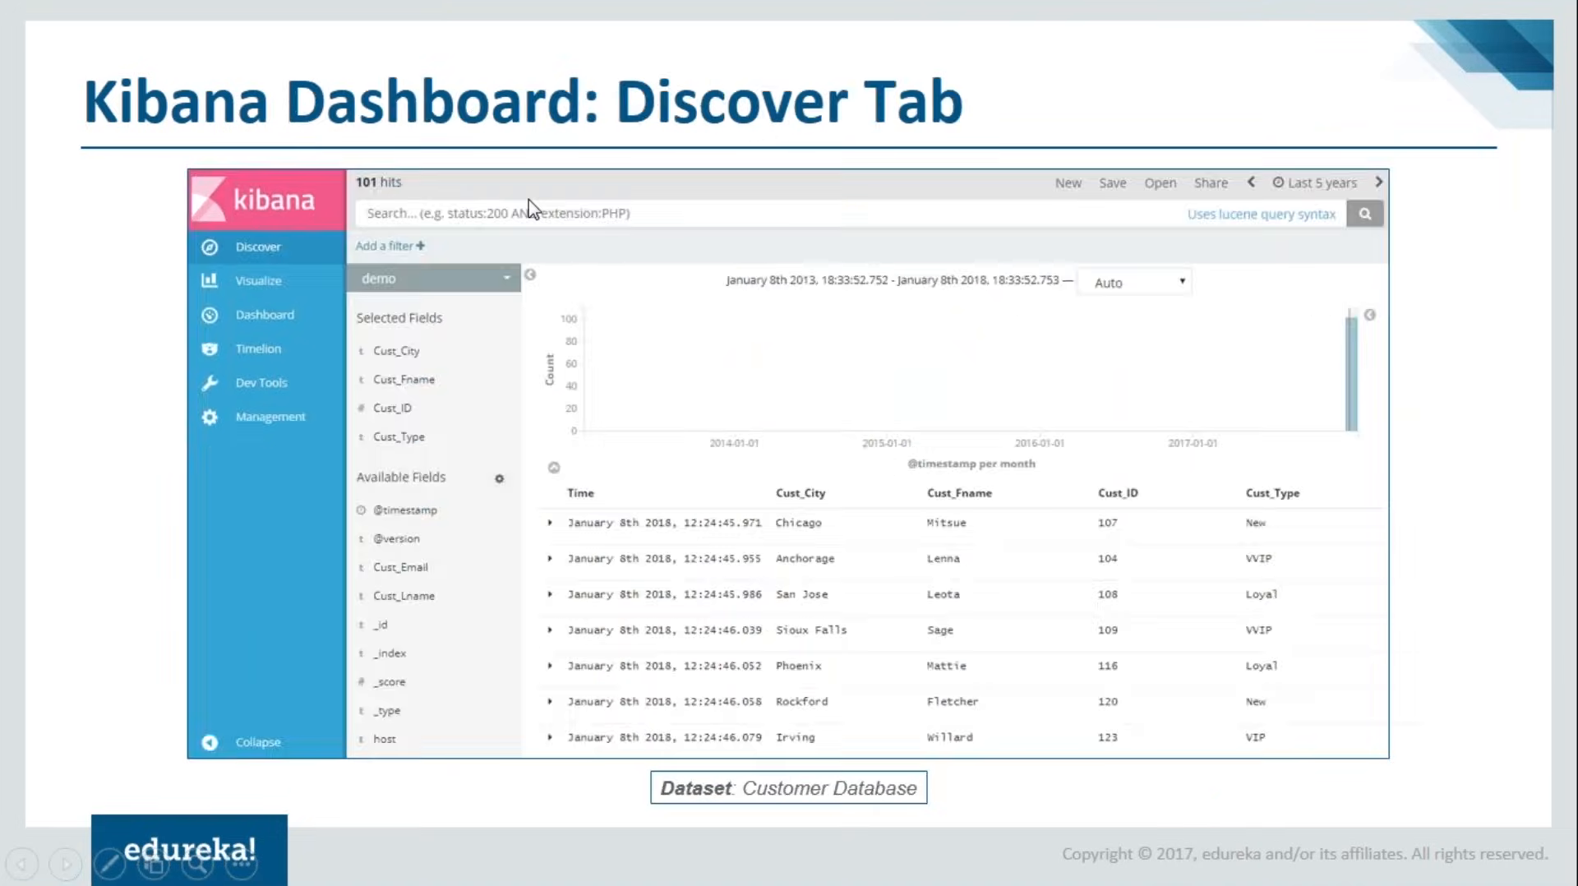
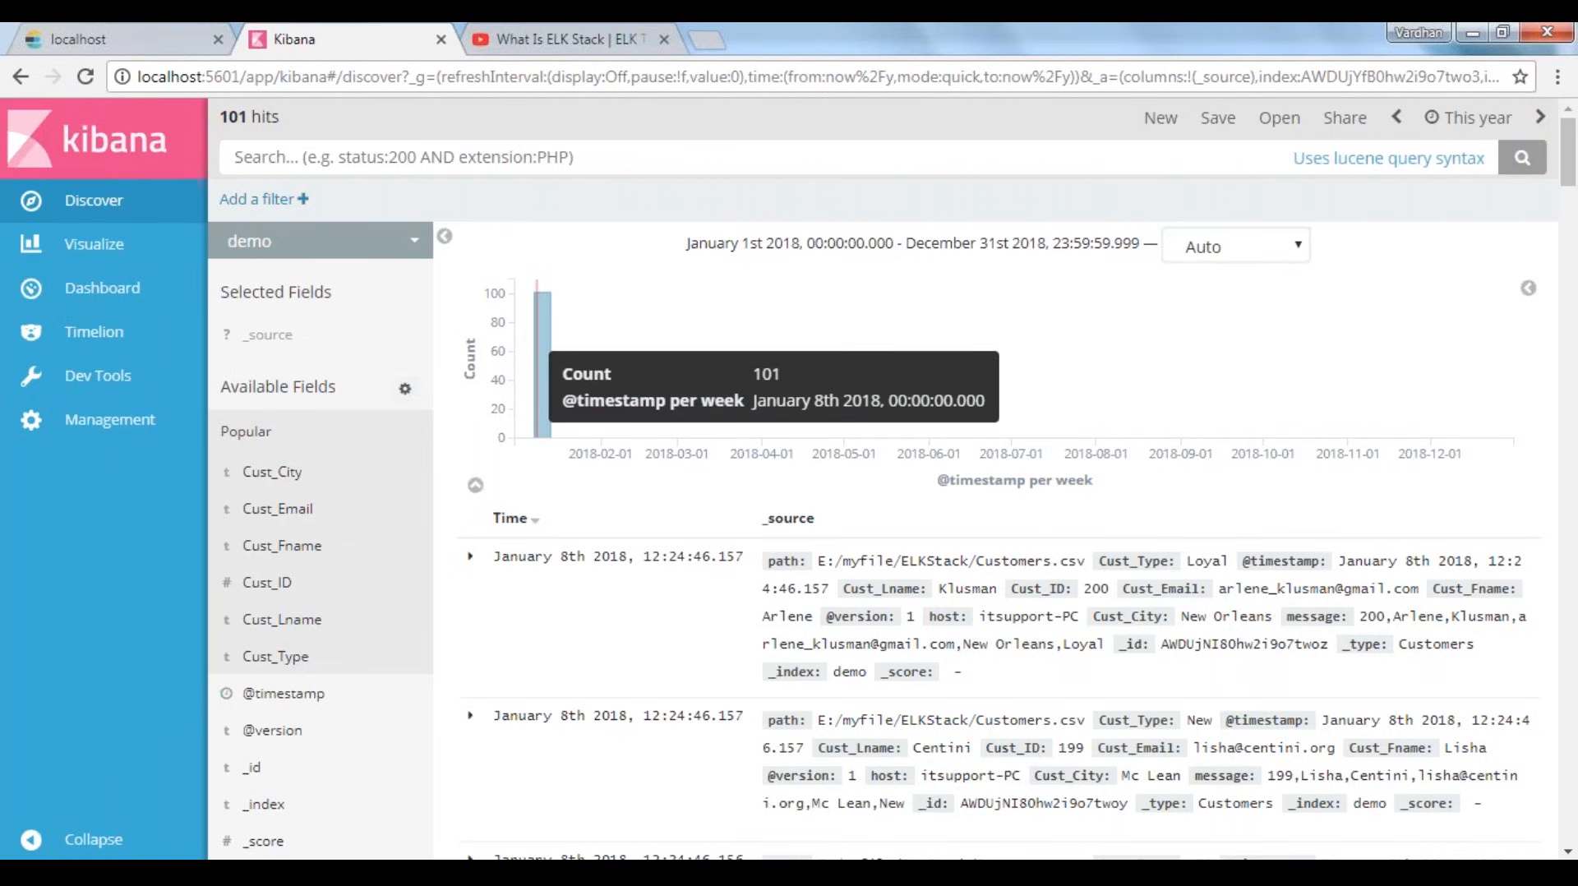
Narrow the demo histogram's time range around the data bars to January 8th 2018, 12:24:45.308 to 12:24:46.623
{"action": "left_click", "coordinate": [543, 362]}
{"action": "left_click", "coordinate": [593, 361]}
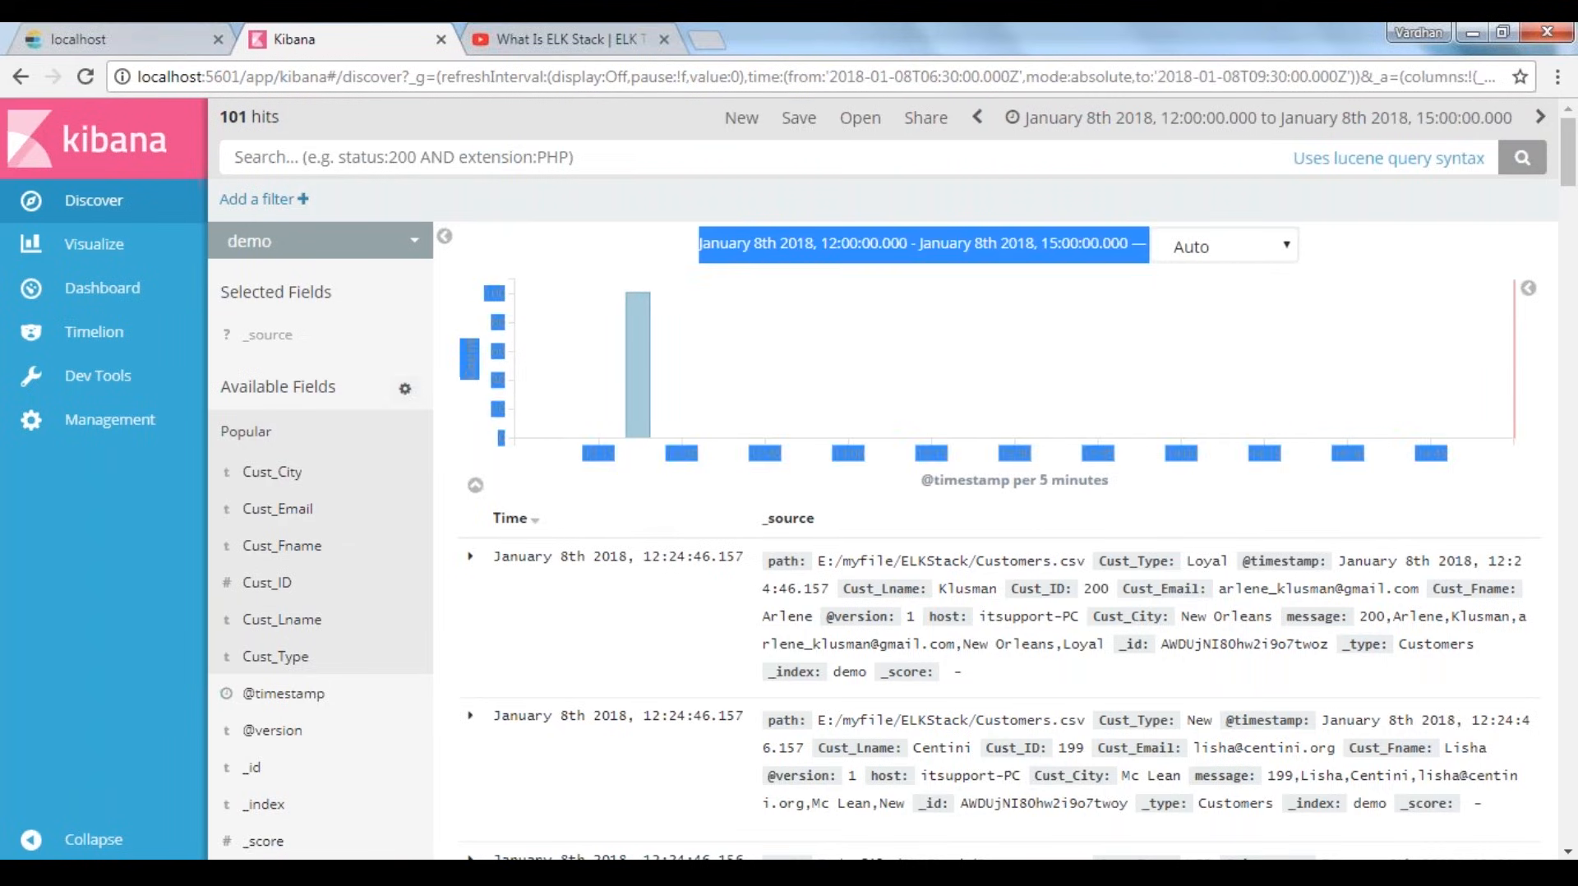
{"action": "left_click_drag", "start_coordinate": [596, 362], "coordinate": [689, 361]}
{"action": "left_click_drag", "start_coordinate": [1072, 353], "coordinate": [1076, 355]}
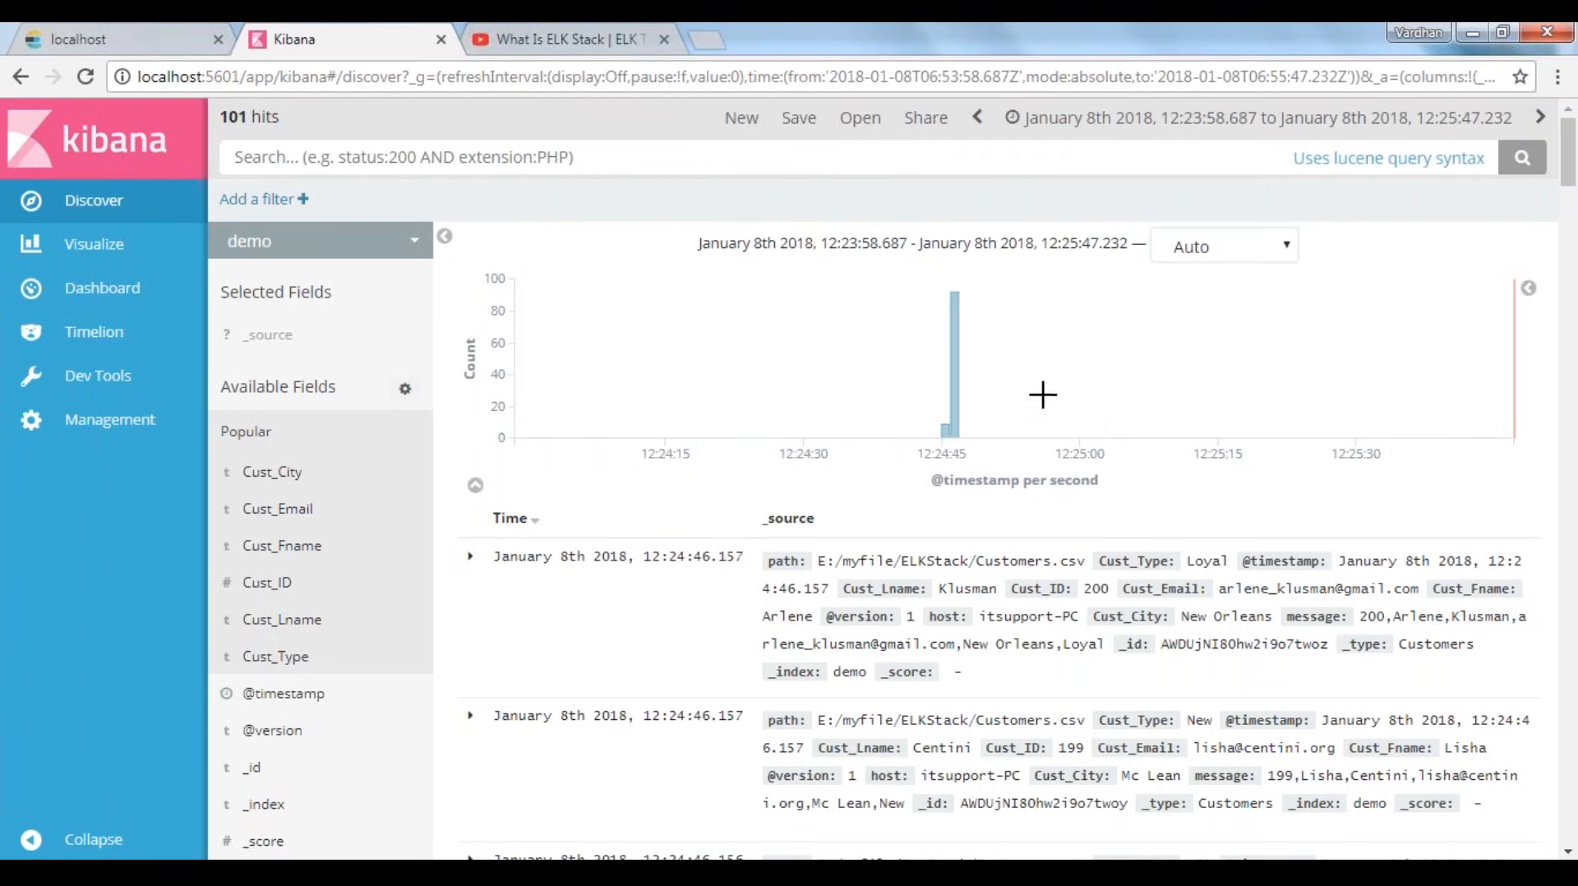
{"action": "left_click_drag", "start_coordinate": [1019, 411], "coordinate": [899, 390]}
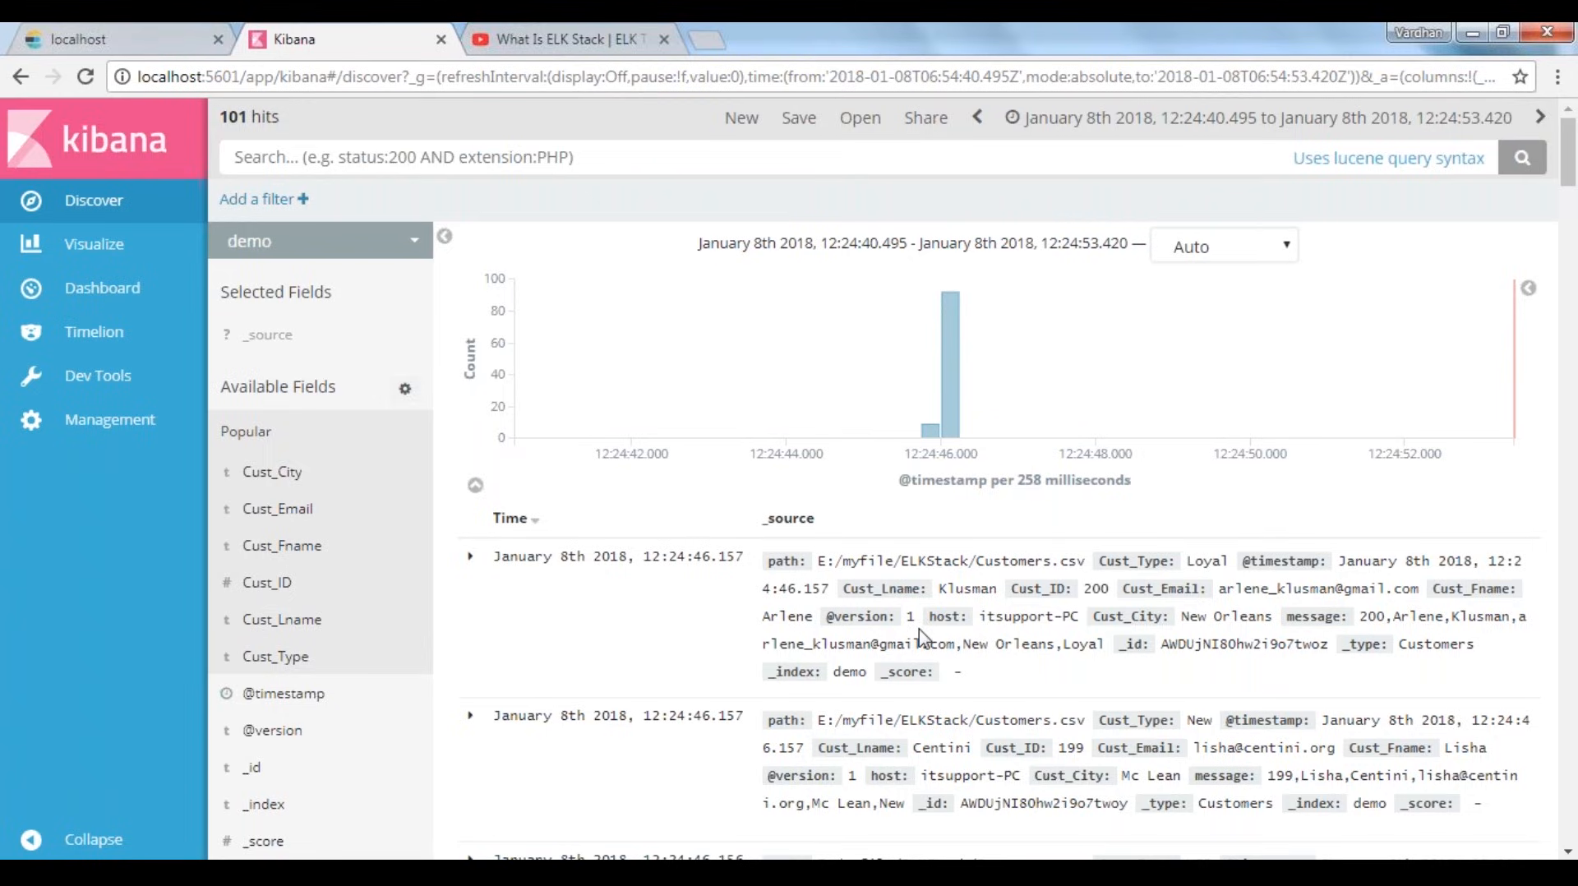
{"action": "double_click", "coordinate": [1010, 560]}
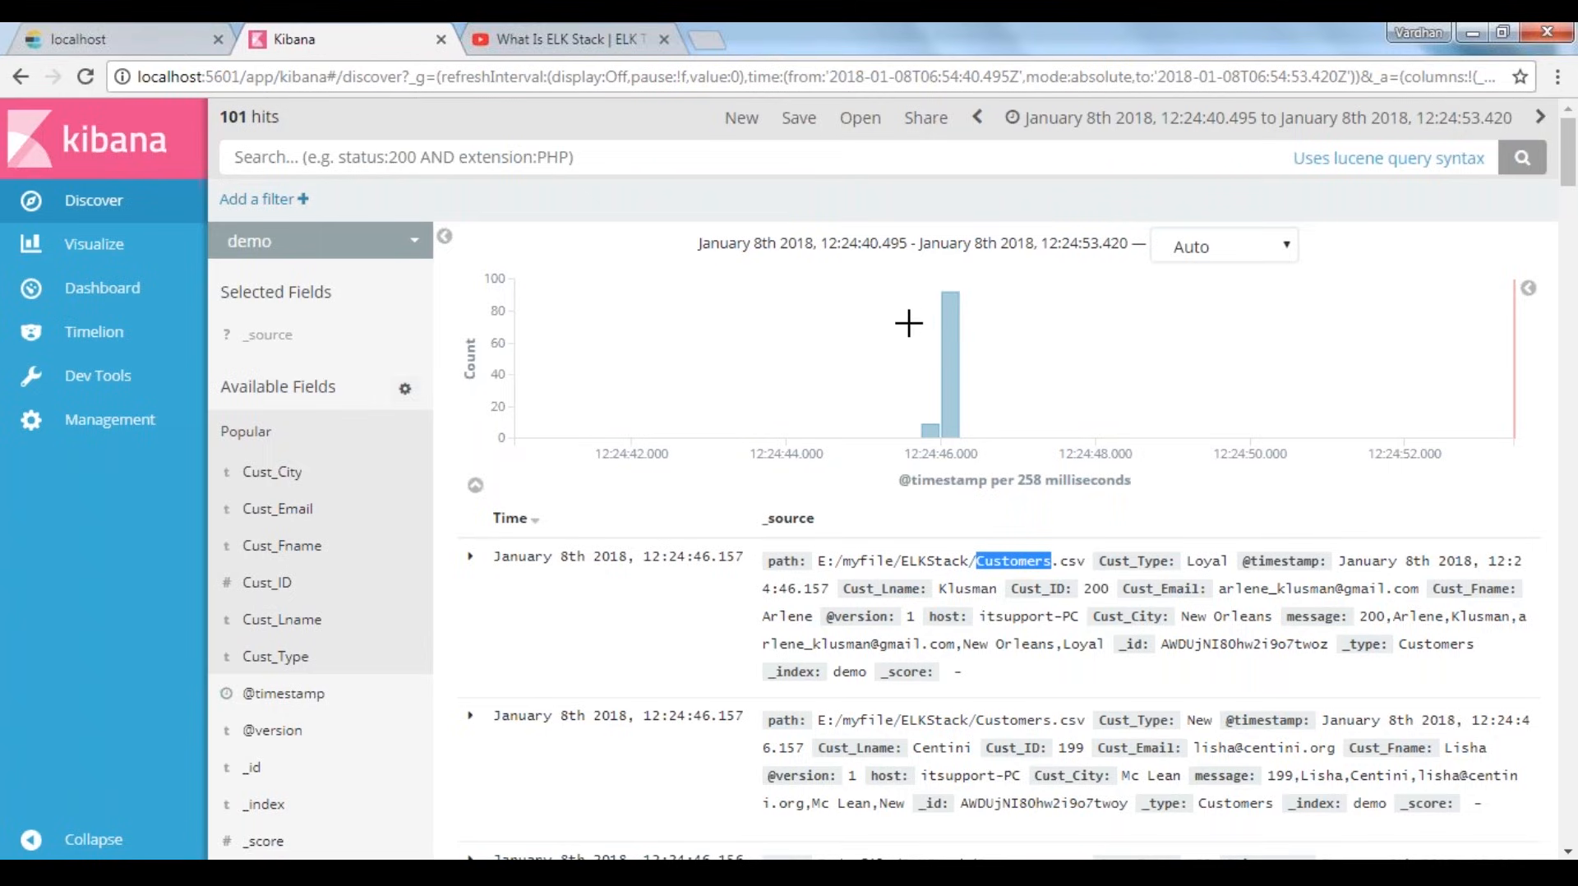
{"action": "left_click_drag", "start_coordinate": [888, 323], "coordinate": [989, 352]}
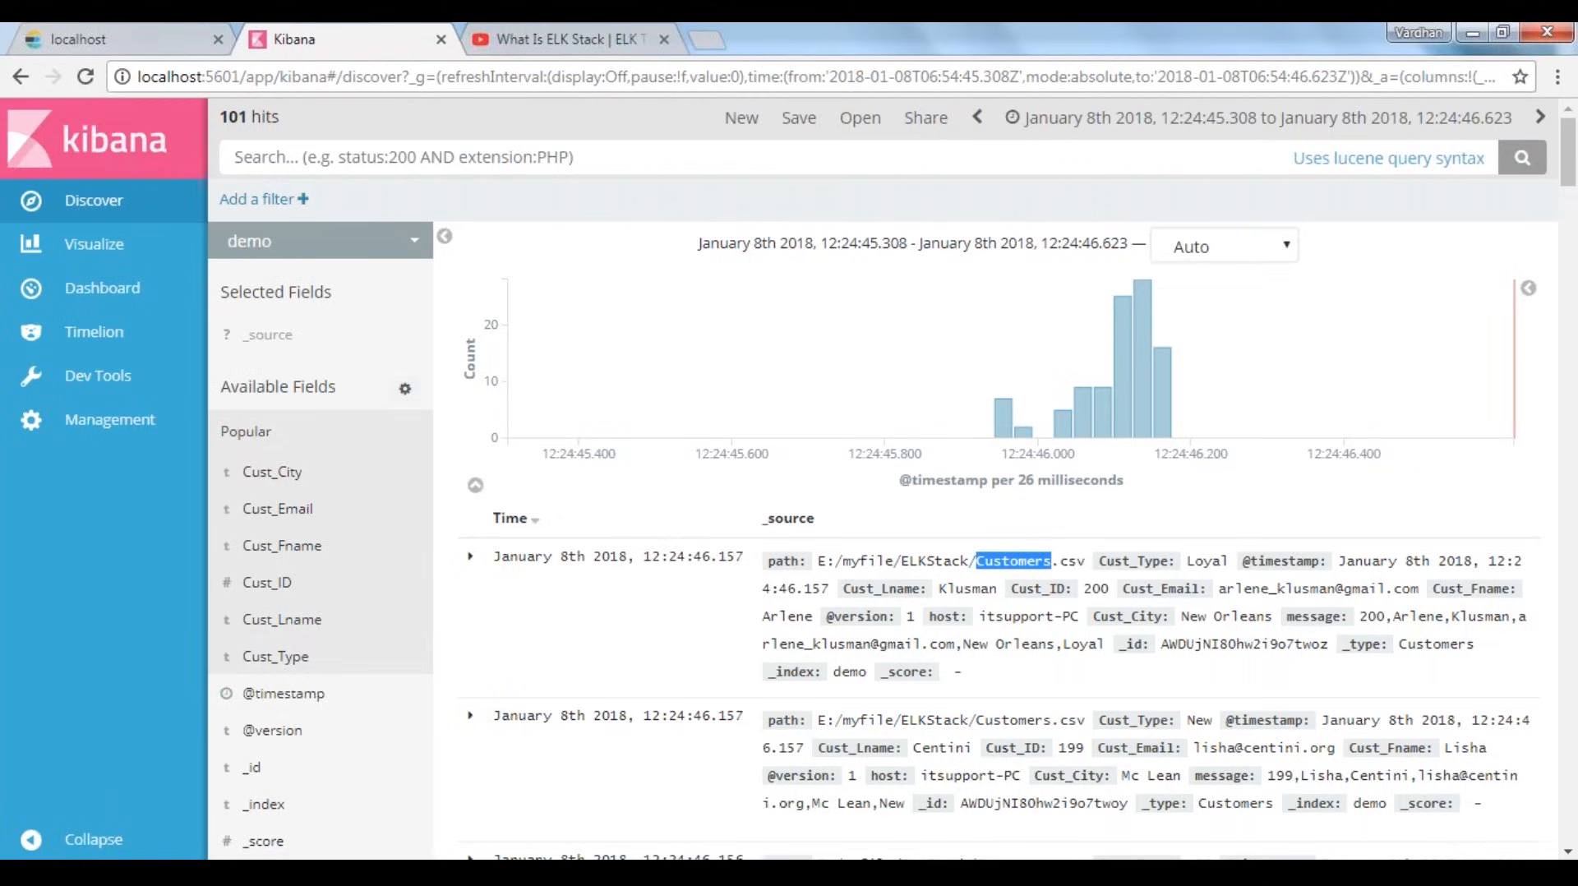
View the "Kibana Dashboard: Visualize Tab" slide in the PowerPoint slide show and return to Kibana in the browser
{"action": "key", "text": "alt+Tab"}
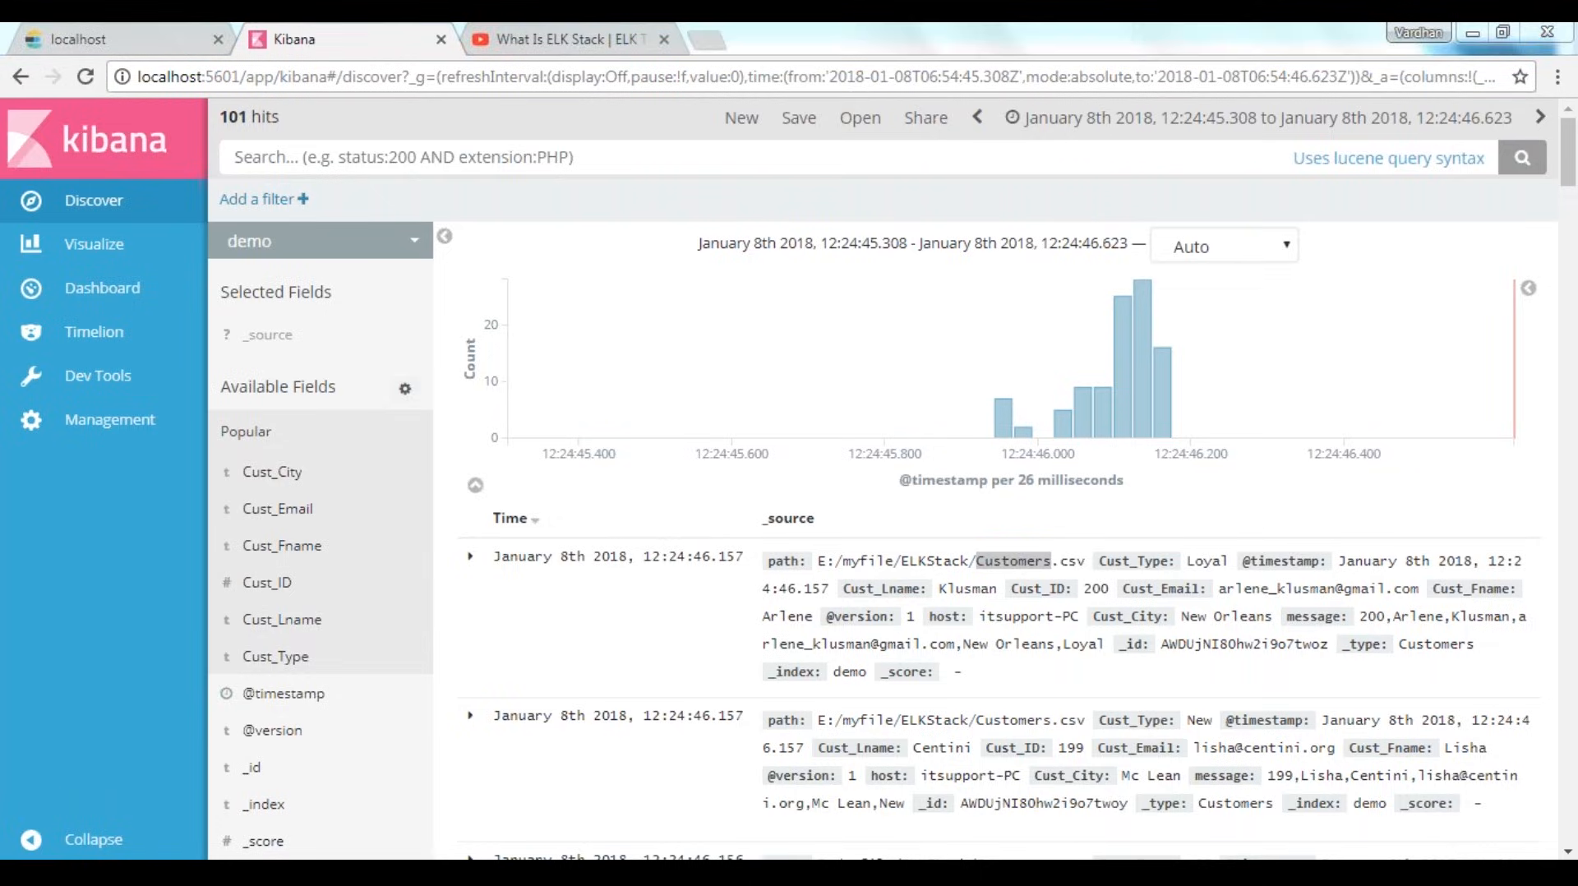
{"action": "left_click", "coordinate": [739, 756]}
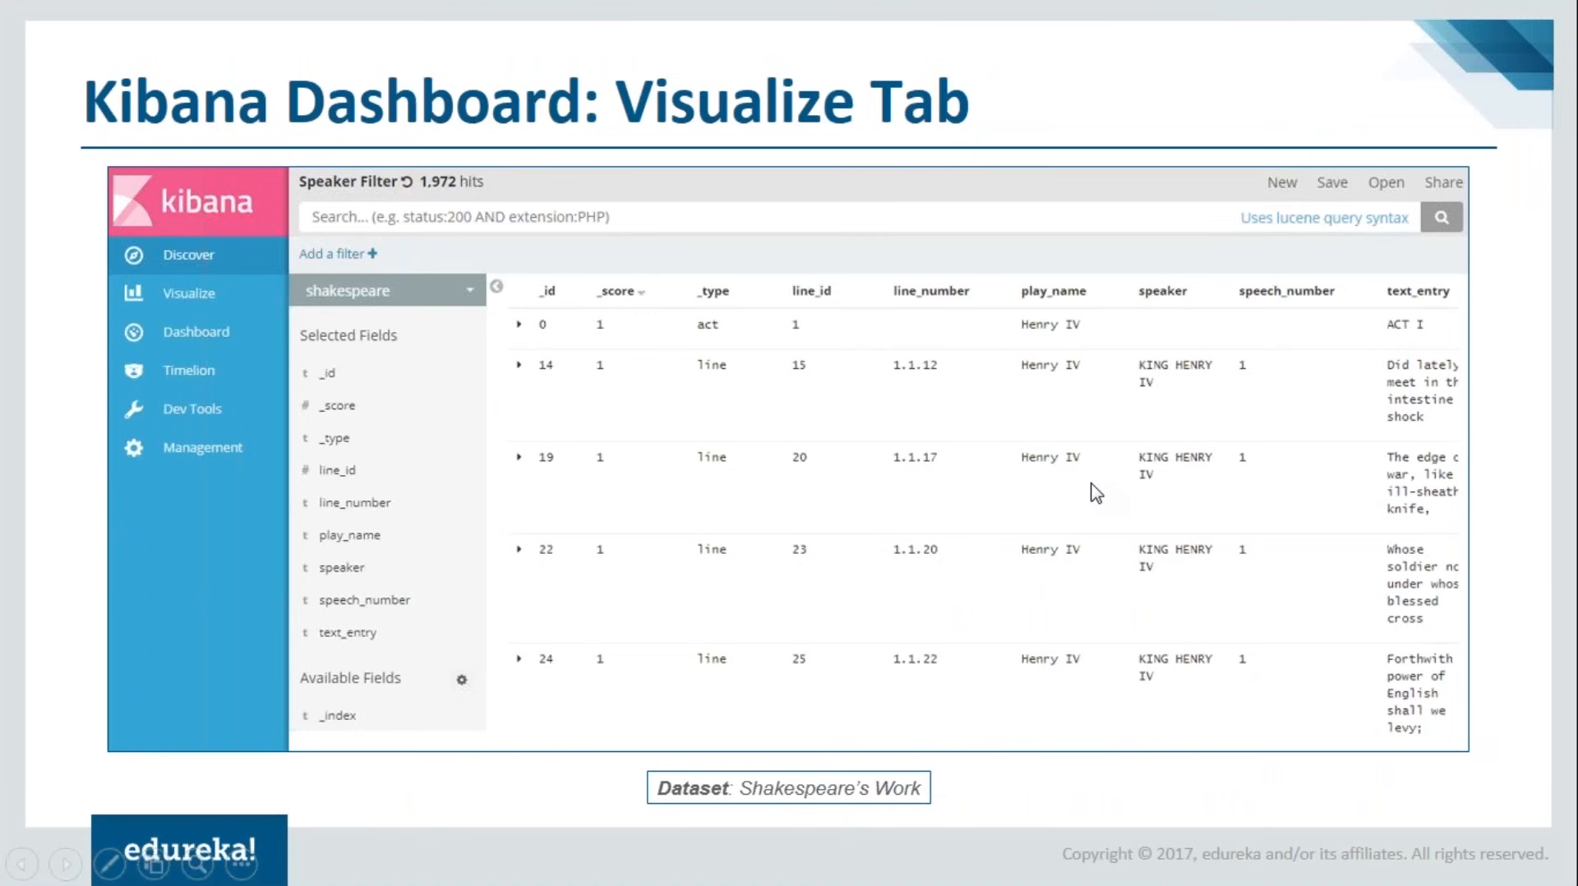
{"action": "key", "text": "alt+Tab"}
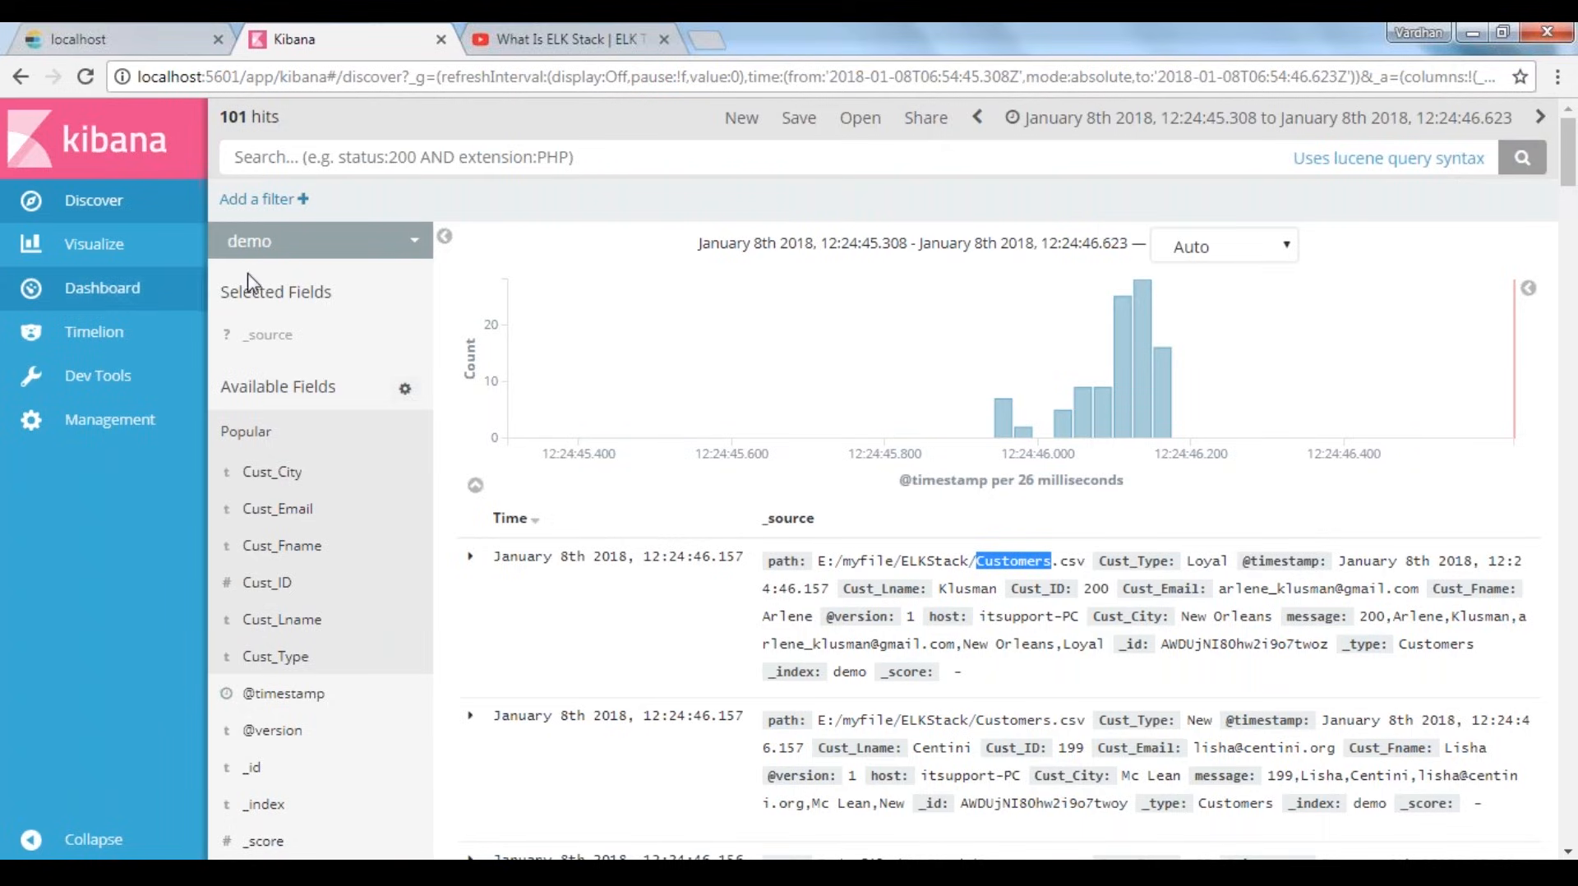
Add the Cust_City, Cust_Fname, Cust_ID and Cust_Type fields as columns of the demo document table
{"action": "mouse_move", "coordinate": [380, 483]}
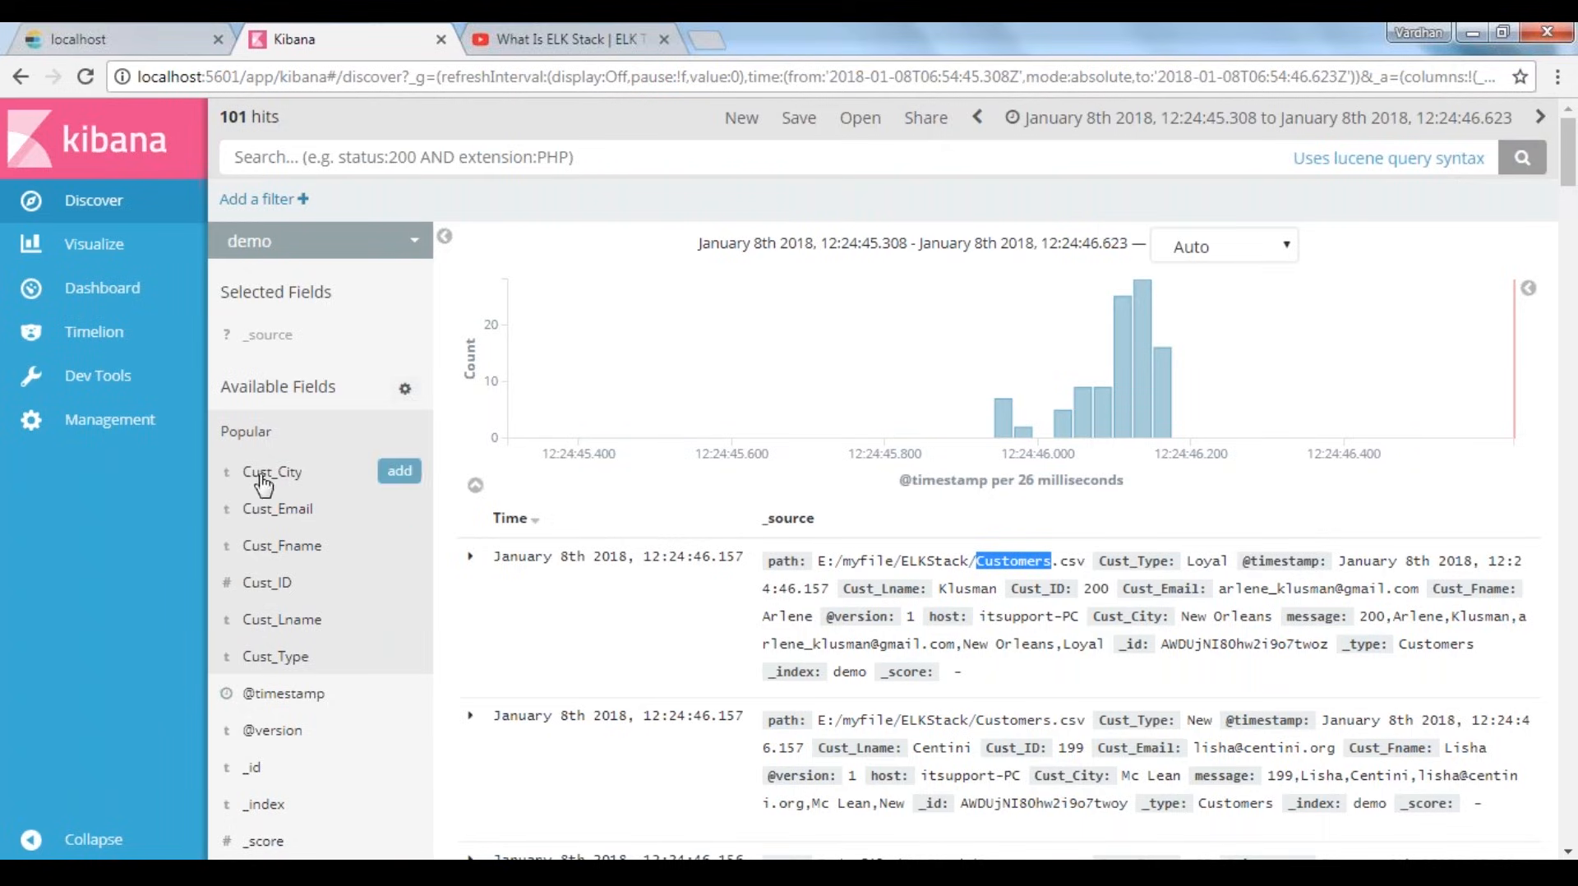
{"action": "left_click", "coordinate": [398, 472]}
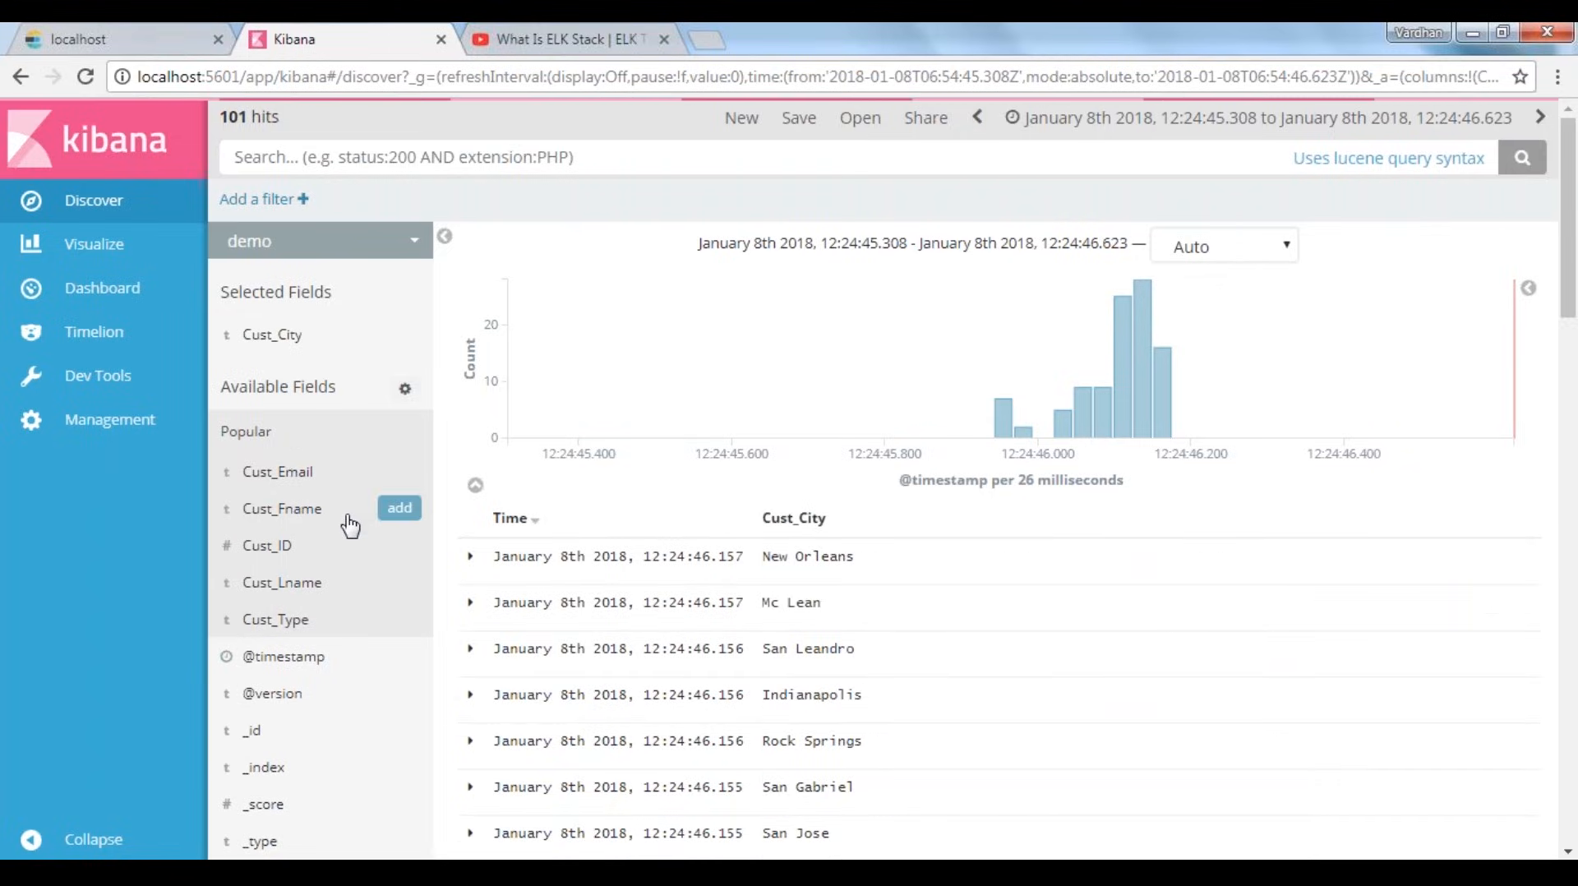
{"action": "left_click", "coordinate": [400, 509]}
{"action": "left_click", "coordinate": [400, 544]}
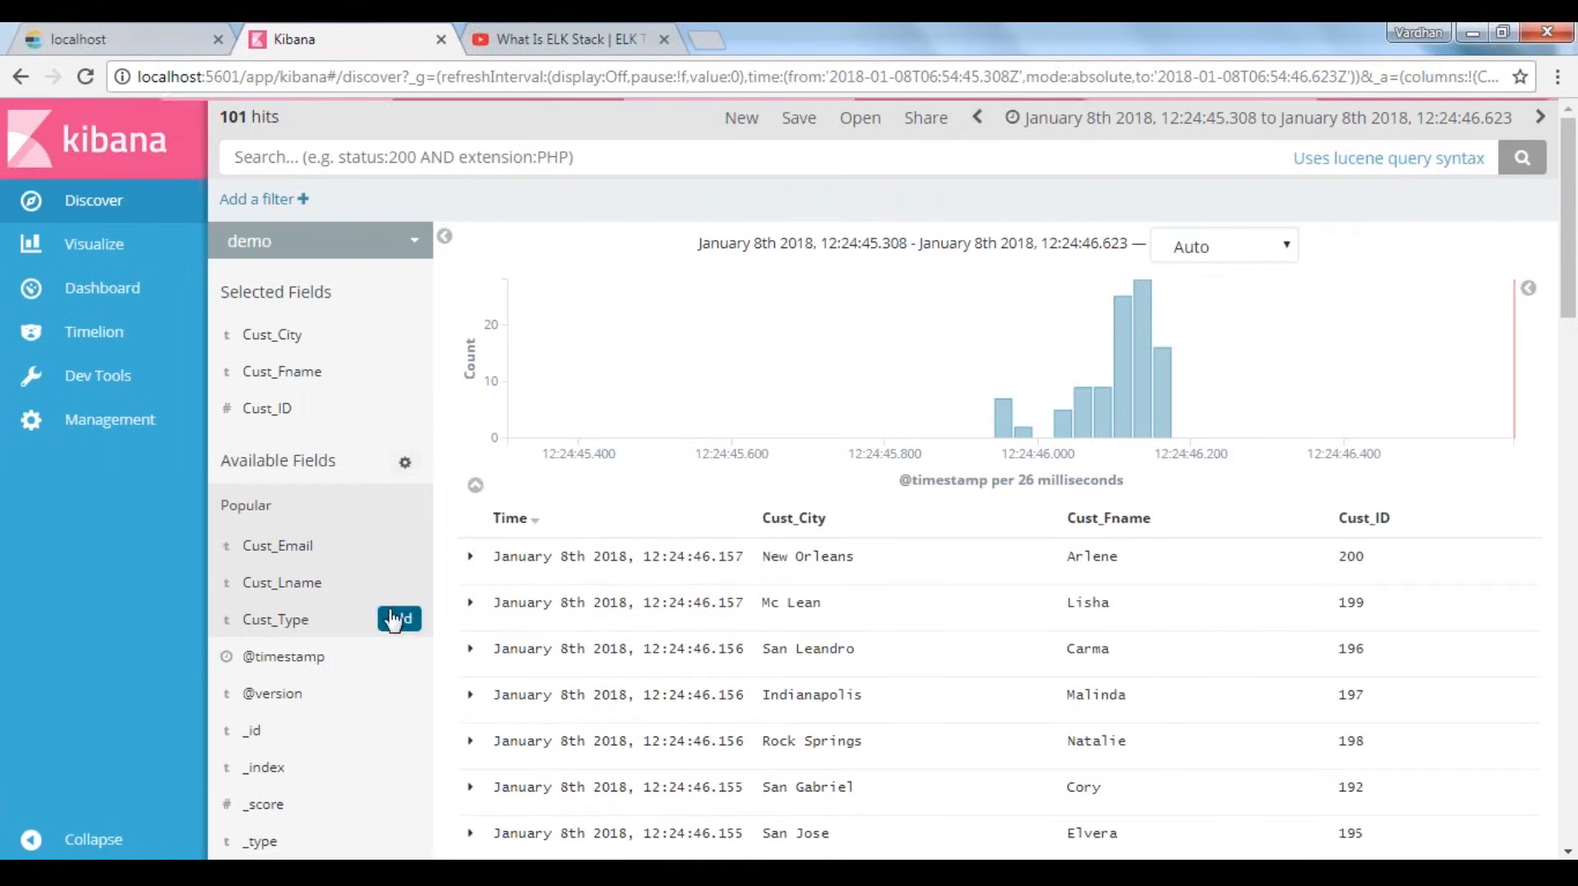
{"action": "left_click", "coordinate": [395, 619]}
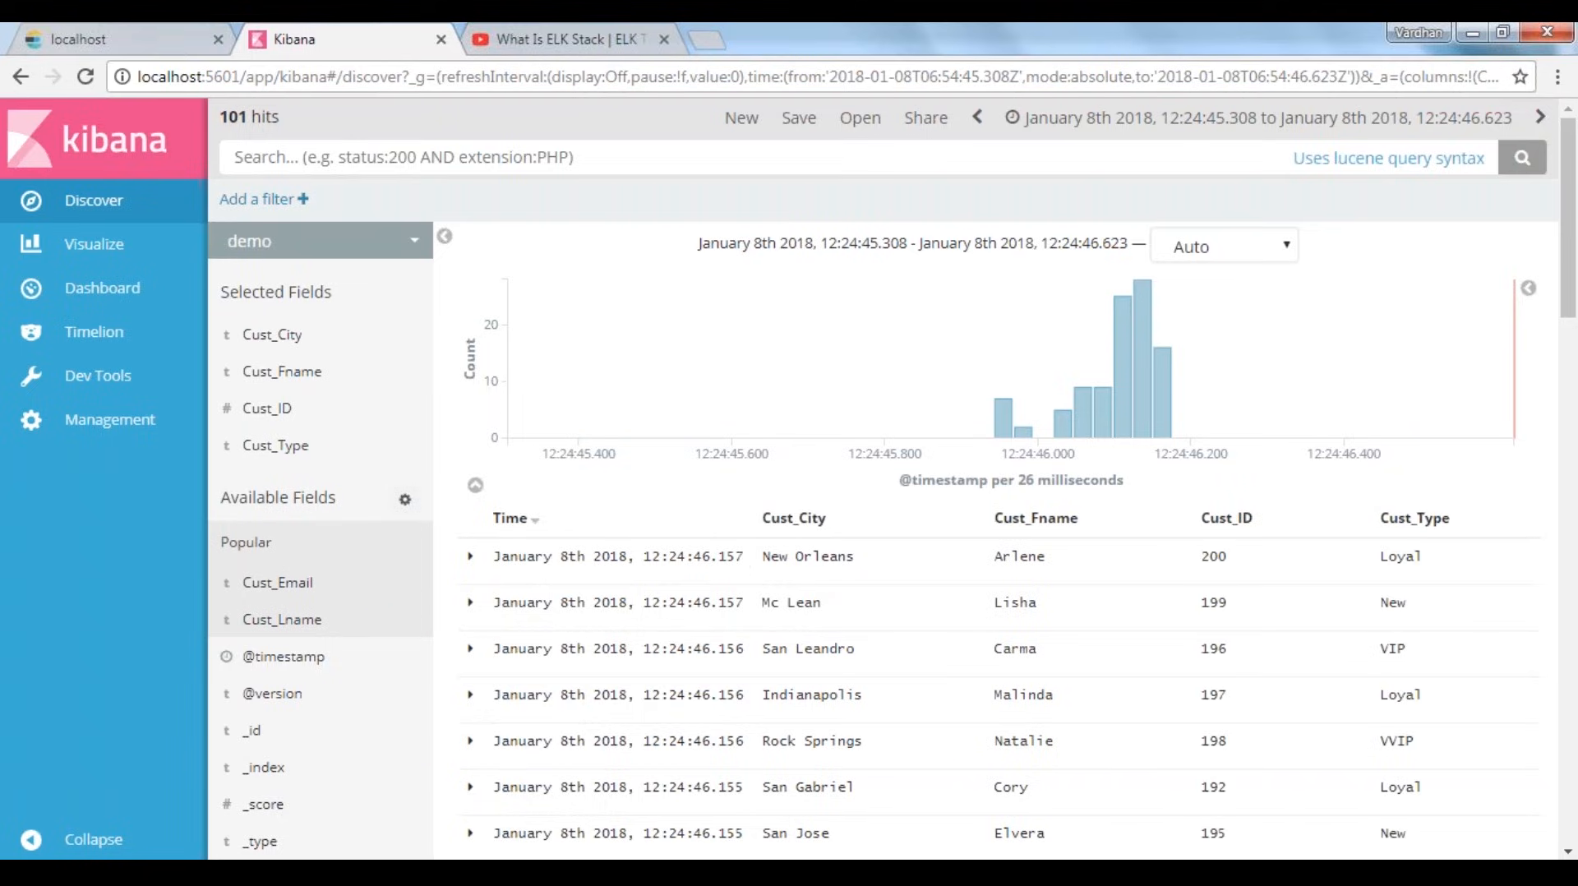
Review the Selected Fields list, the matching column headers and the Cust_City values in the first rows
{"action": "left_click_drag", "start_coordinate": [224, 295], "coordinate": [336, 295]}
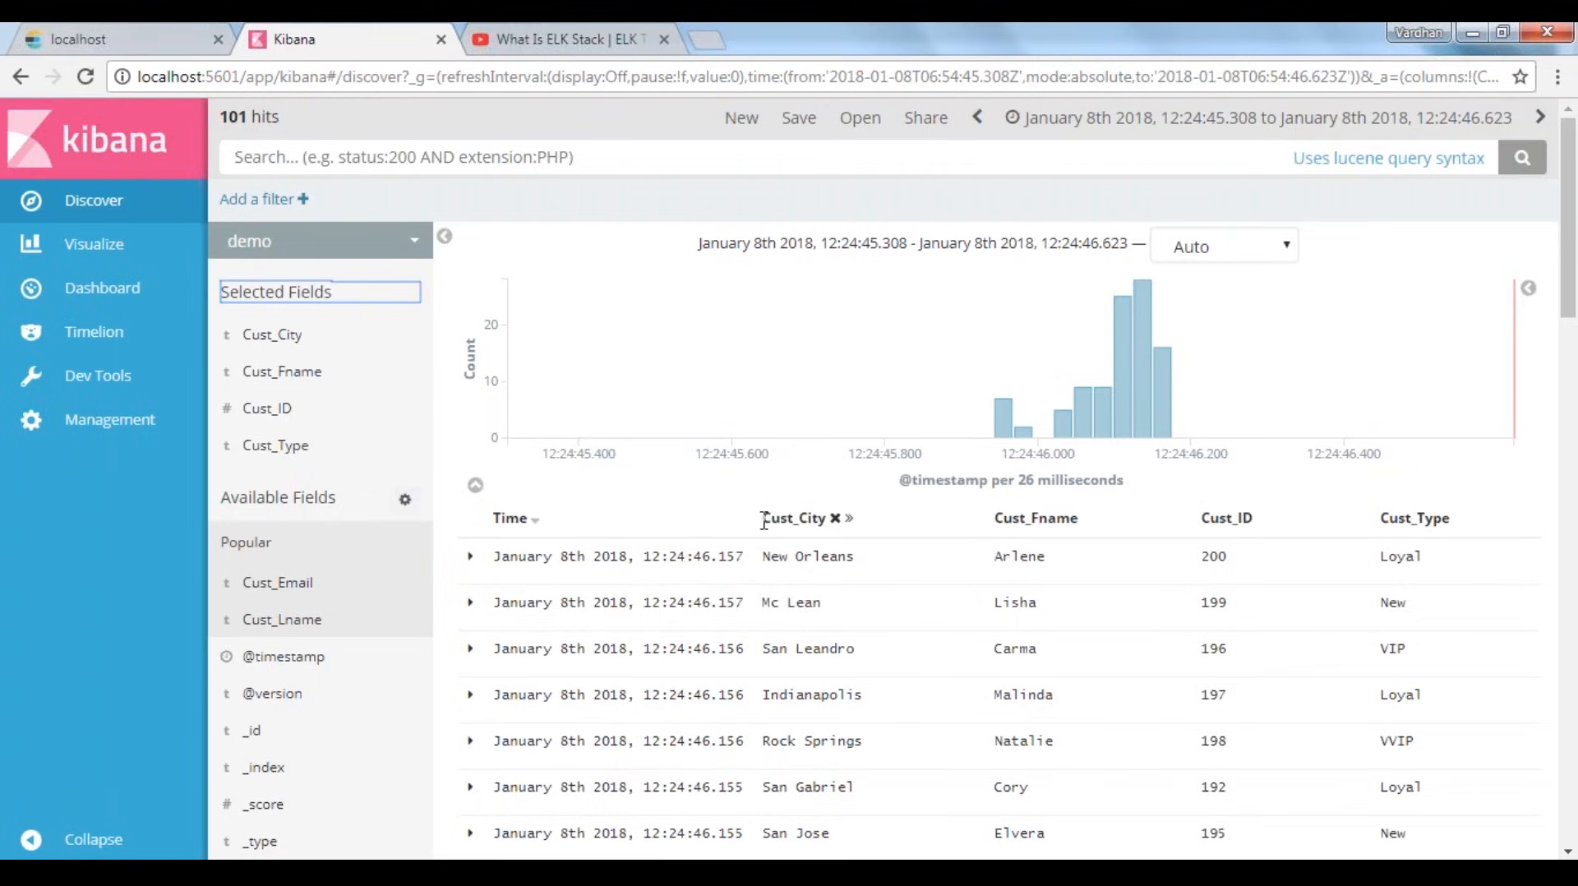
{"action": "left_click_drag", "start_coordinate": [767, 519], "coordinate": [1447, 515]}
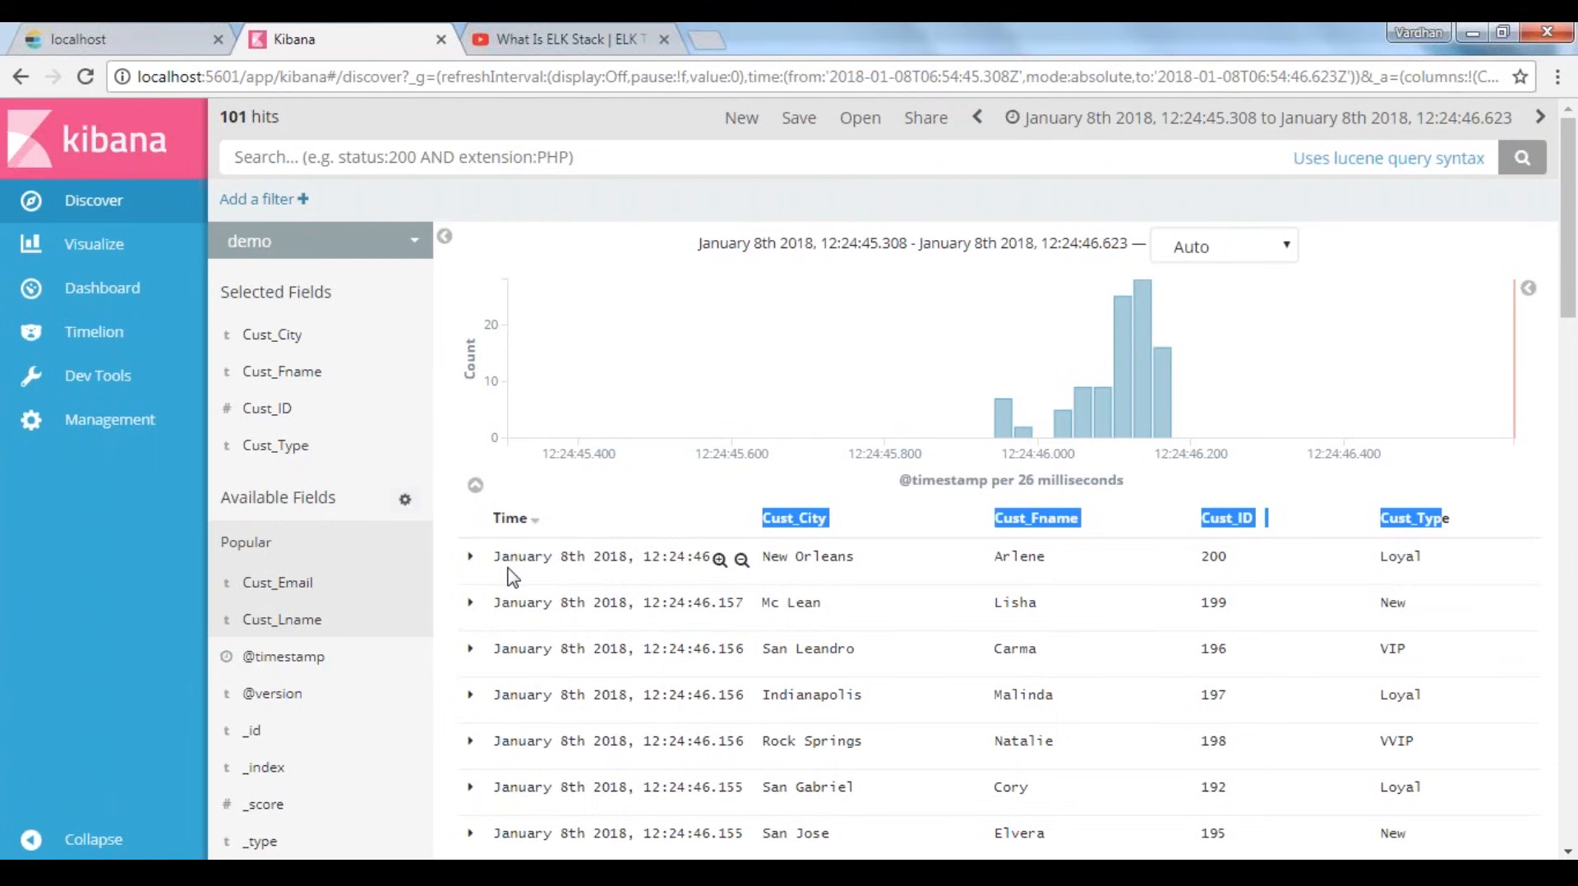
{"action": "left_click", "coordinate": [810, 562]}
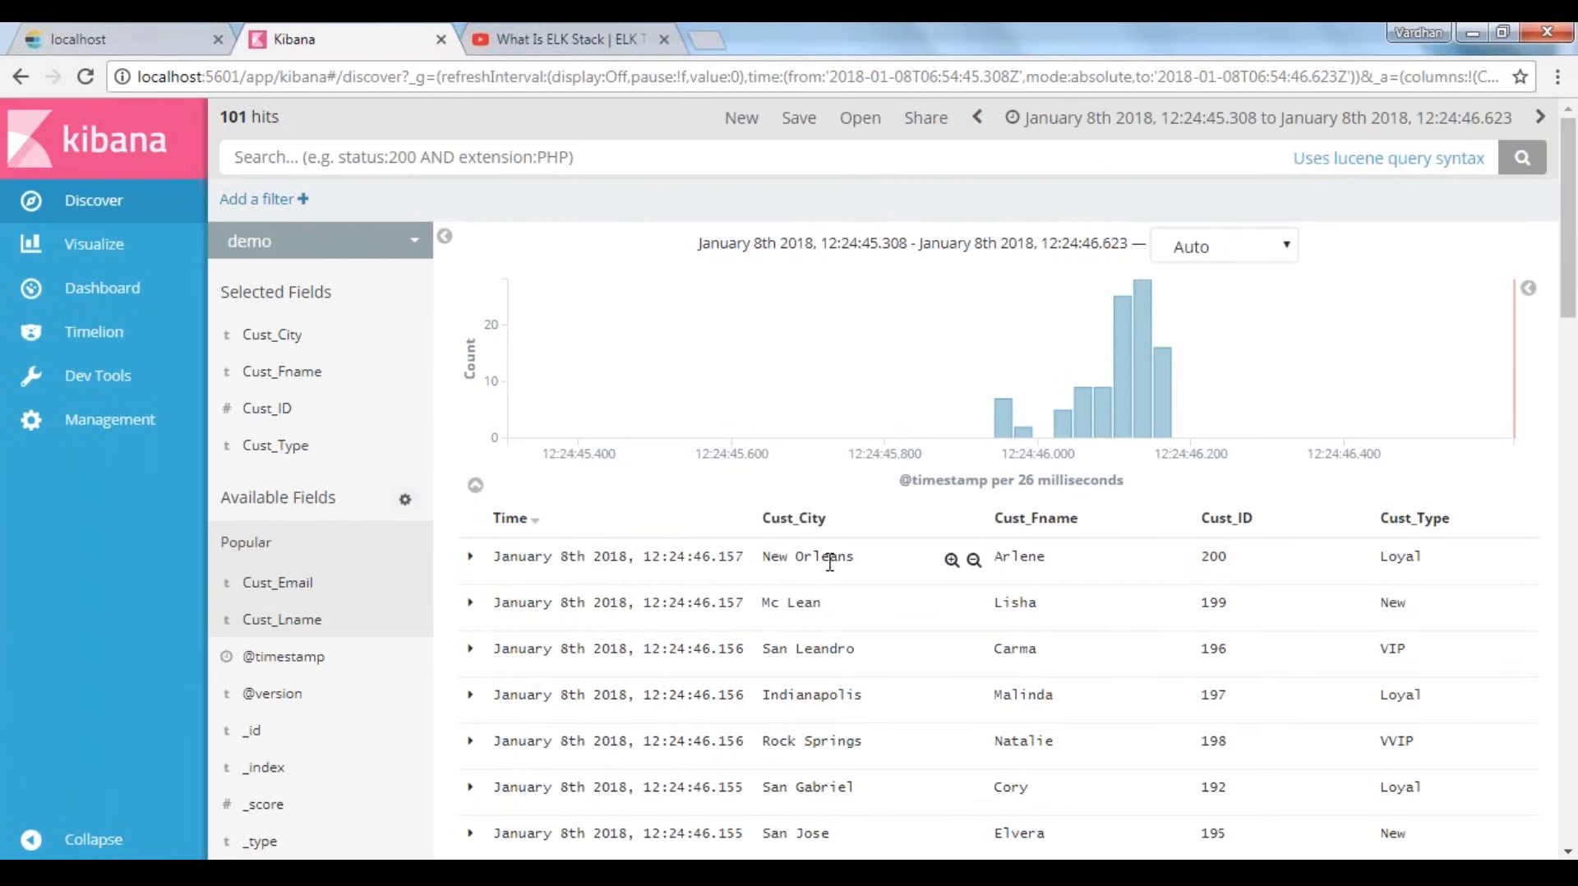
{"action": "left_click_drag", "start_coordinate": [835, 562], "coordinate": [770, 560]}
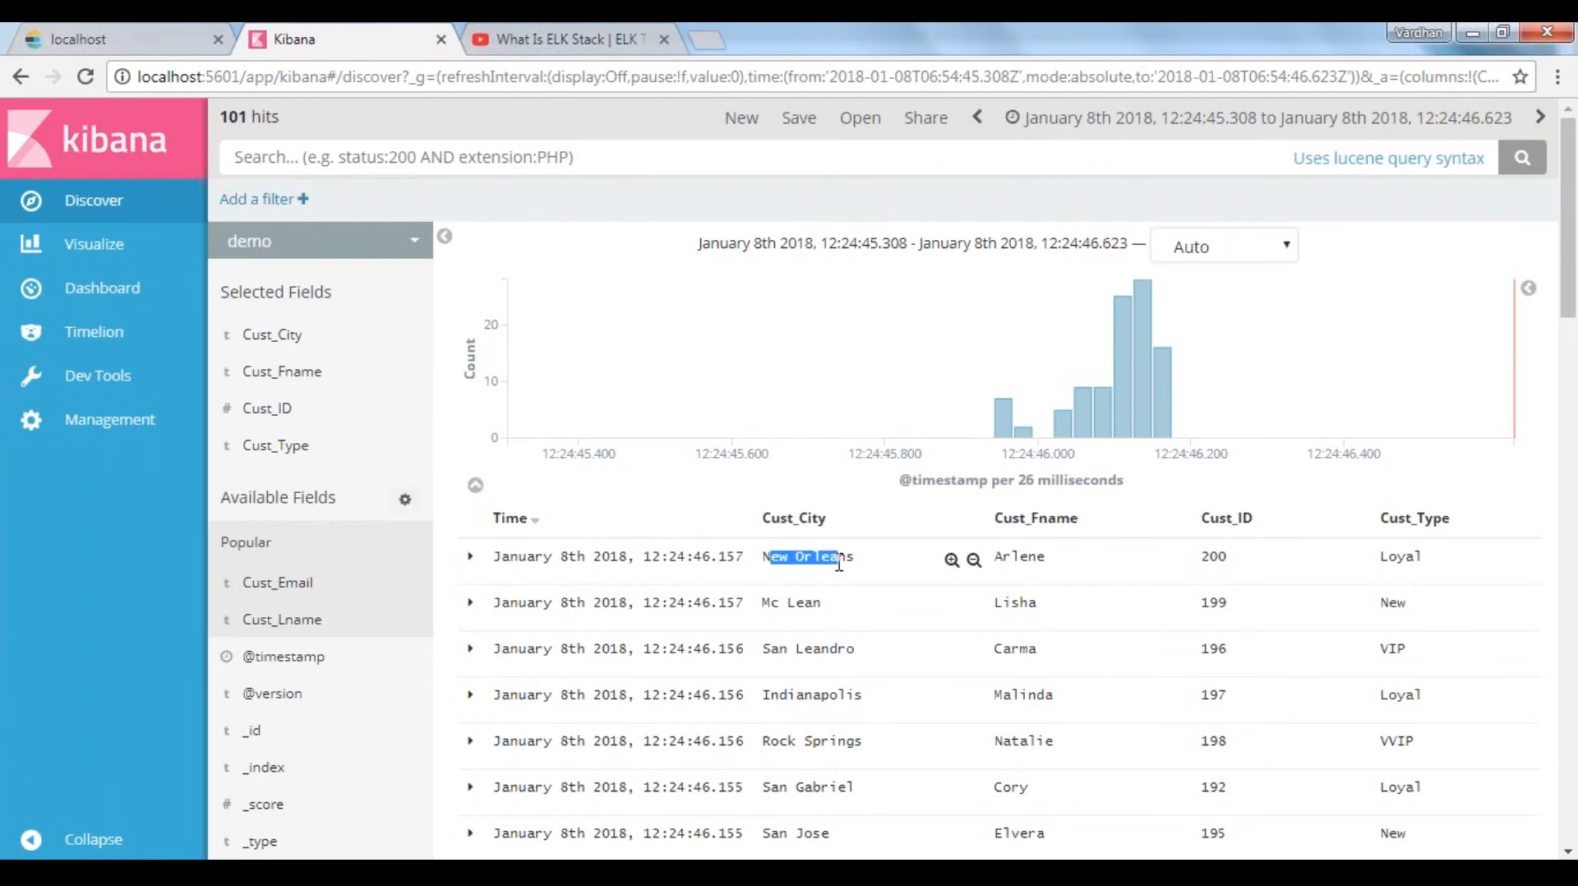
{"action": "left_click", "coordinate": [793, 606]}
{"action": "mouse_move", "coordinate": [359, 352]}
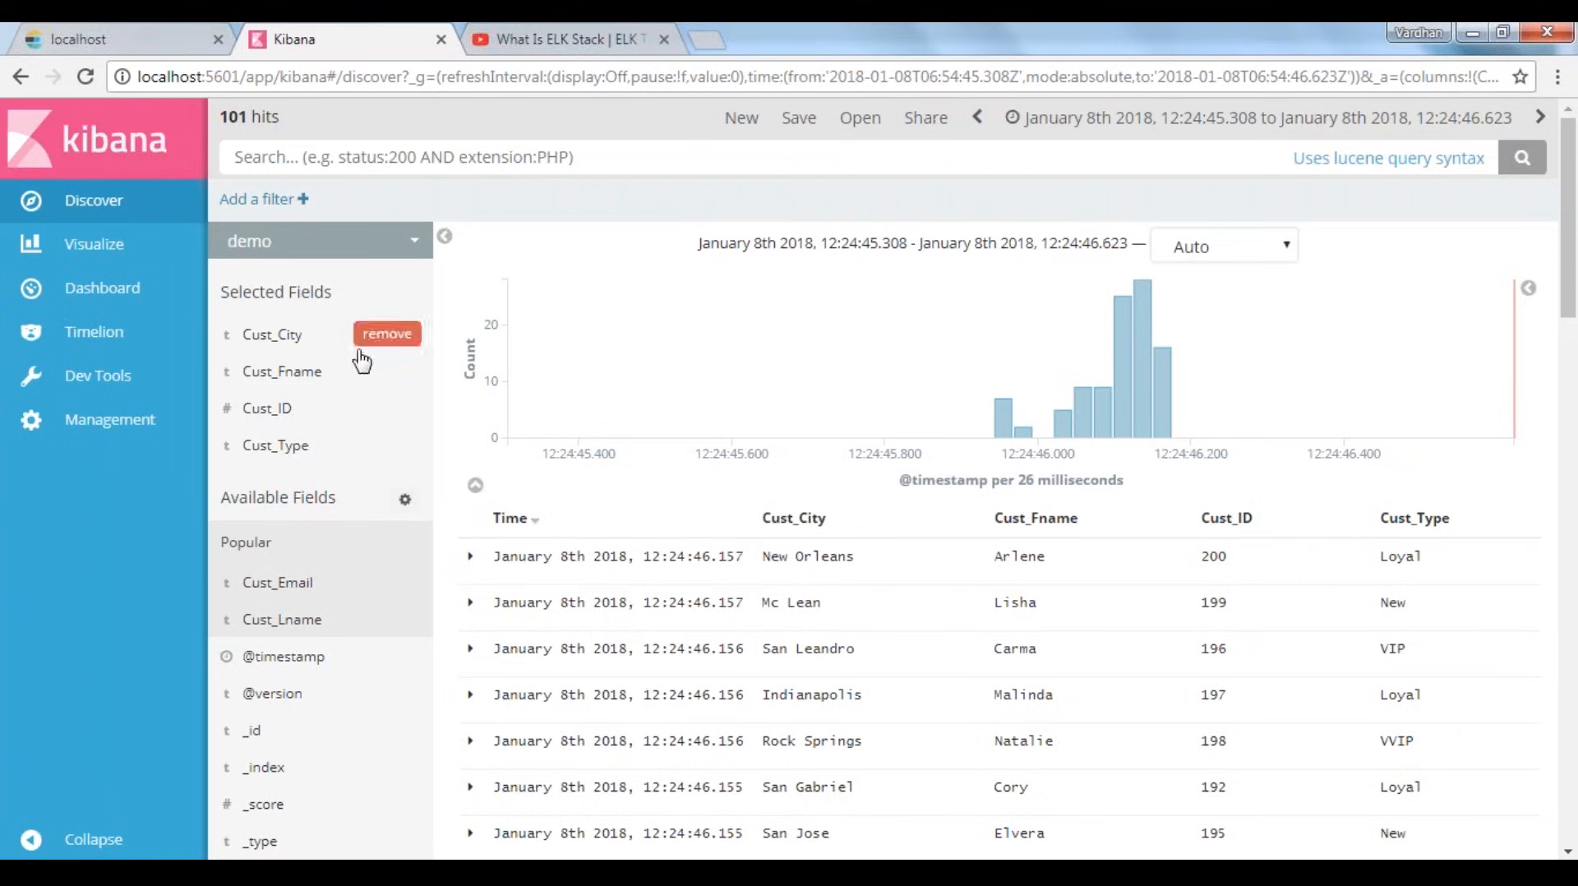
Switch Discover to the logstash-* index pattern and reset the document table to the default _source column
{"action": "left_click", "coordinate": [271, 241]}
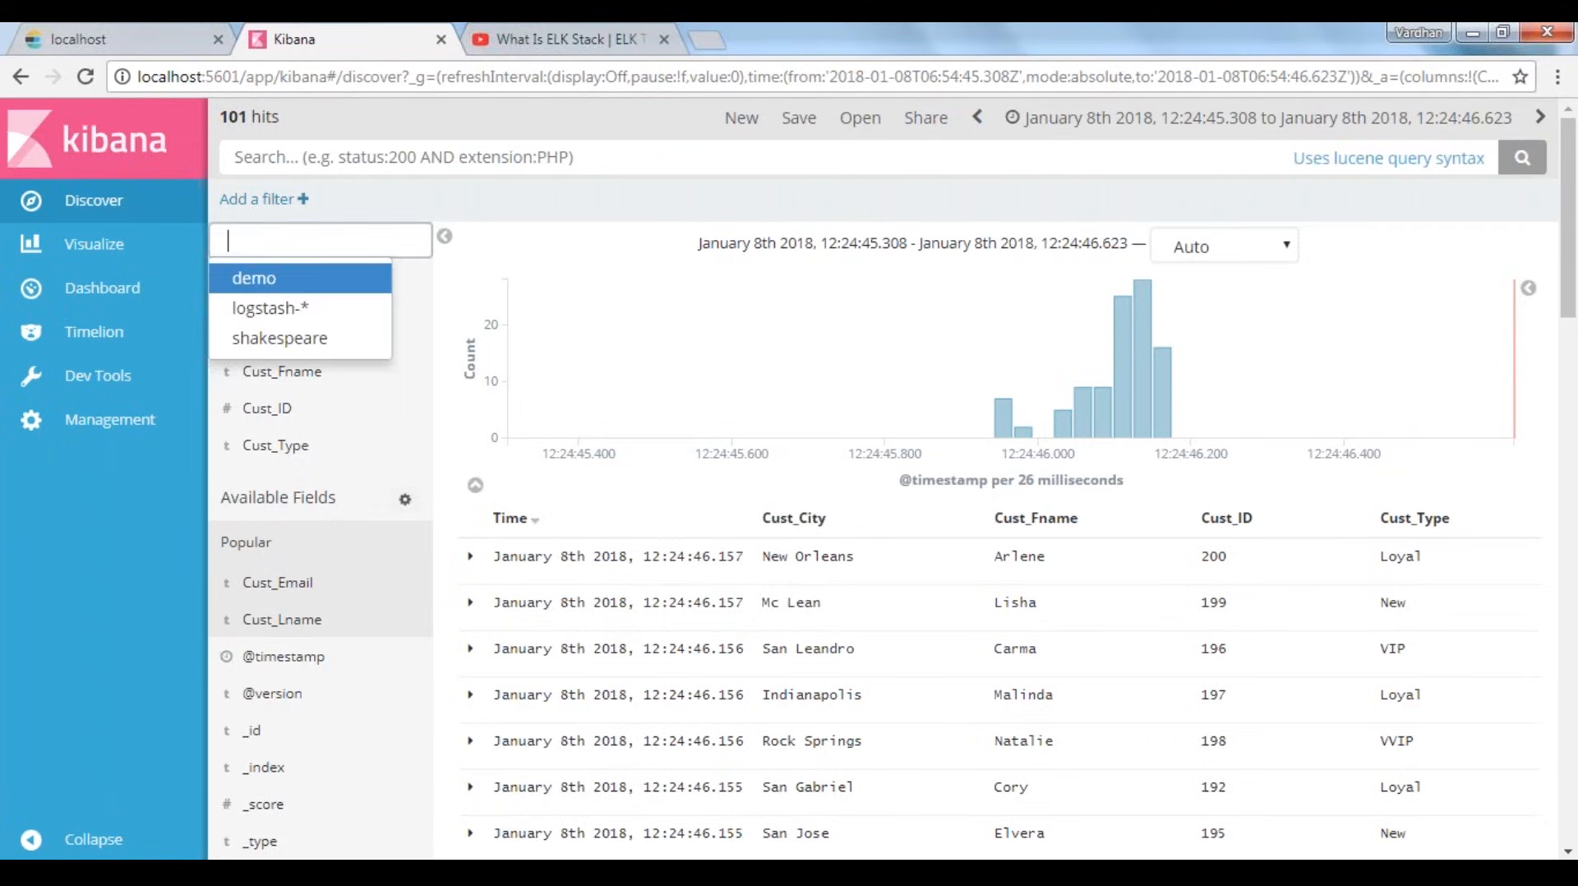
{"action": "left_click", "coordinate": [271, 309]}
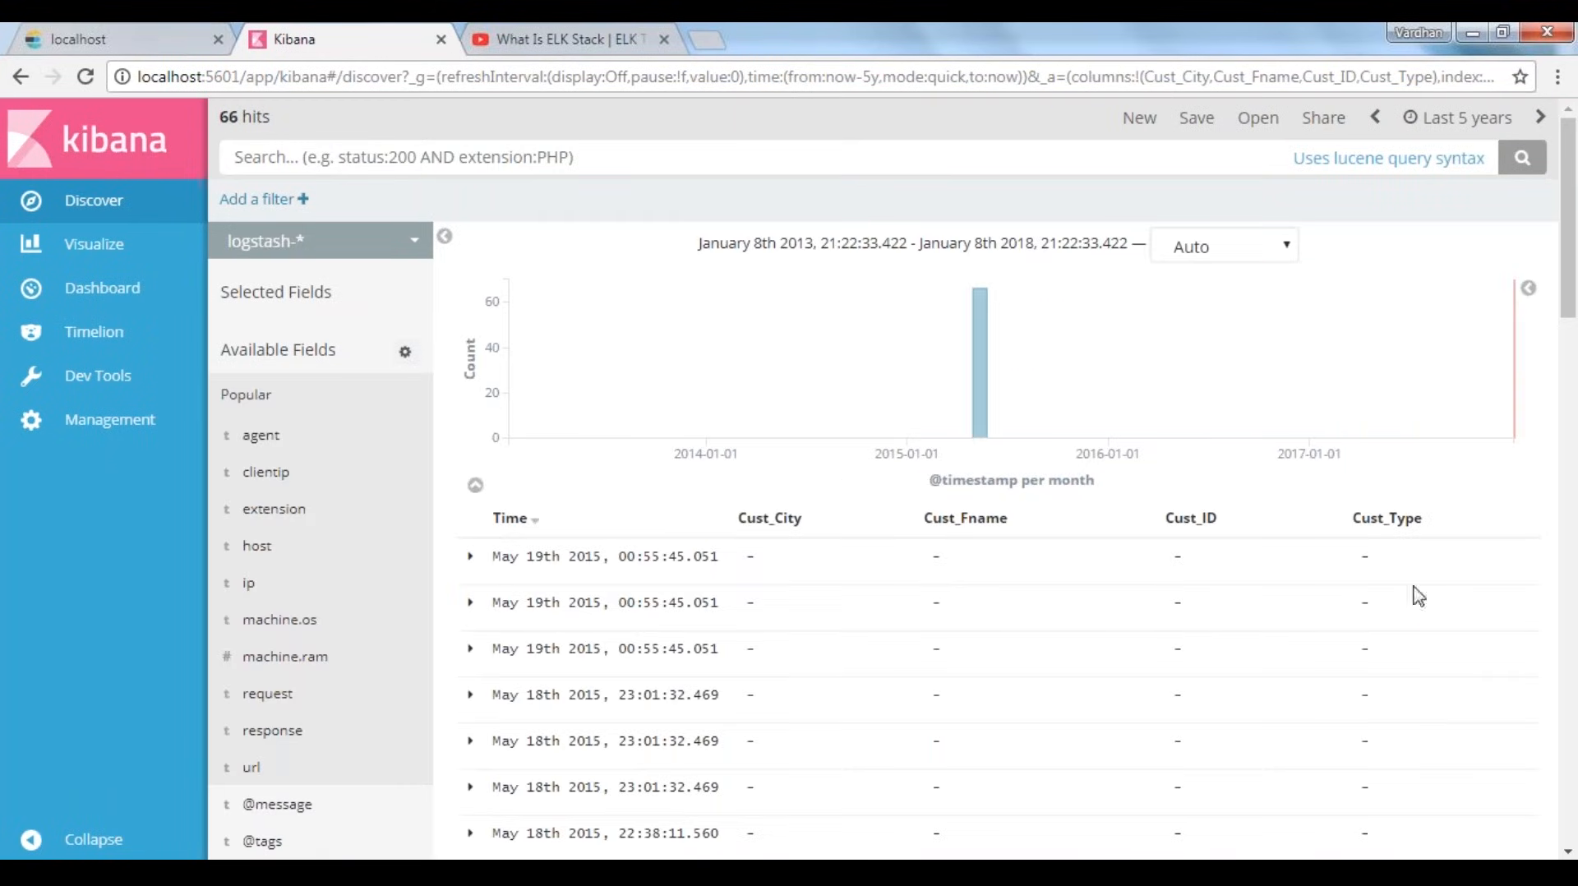
{"action": "left_click", "coordinate": [276, 292]}
{"action": "left_click", "coordinate": [157, 209]}
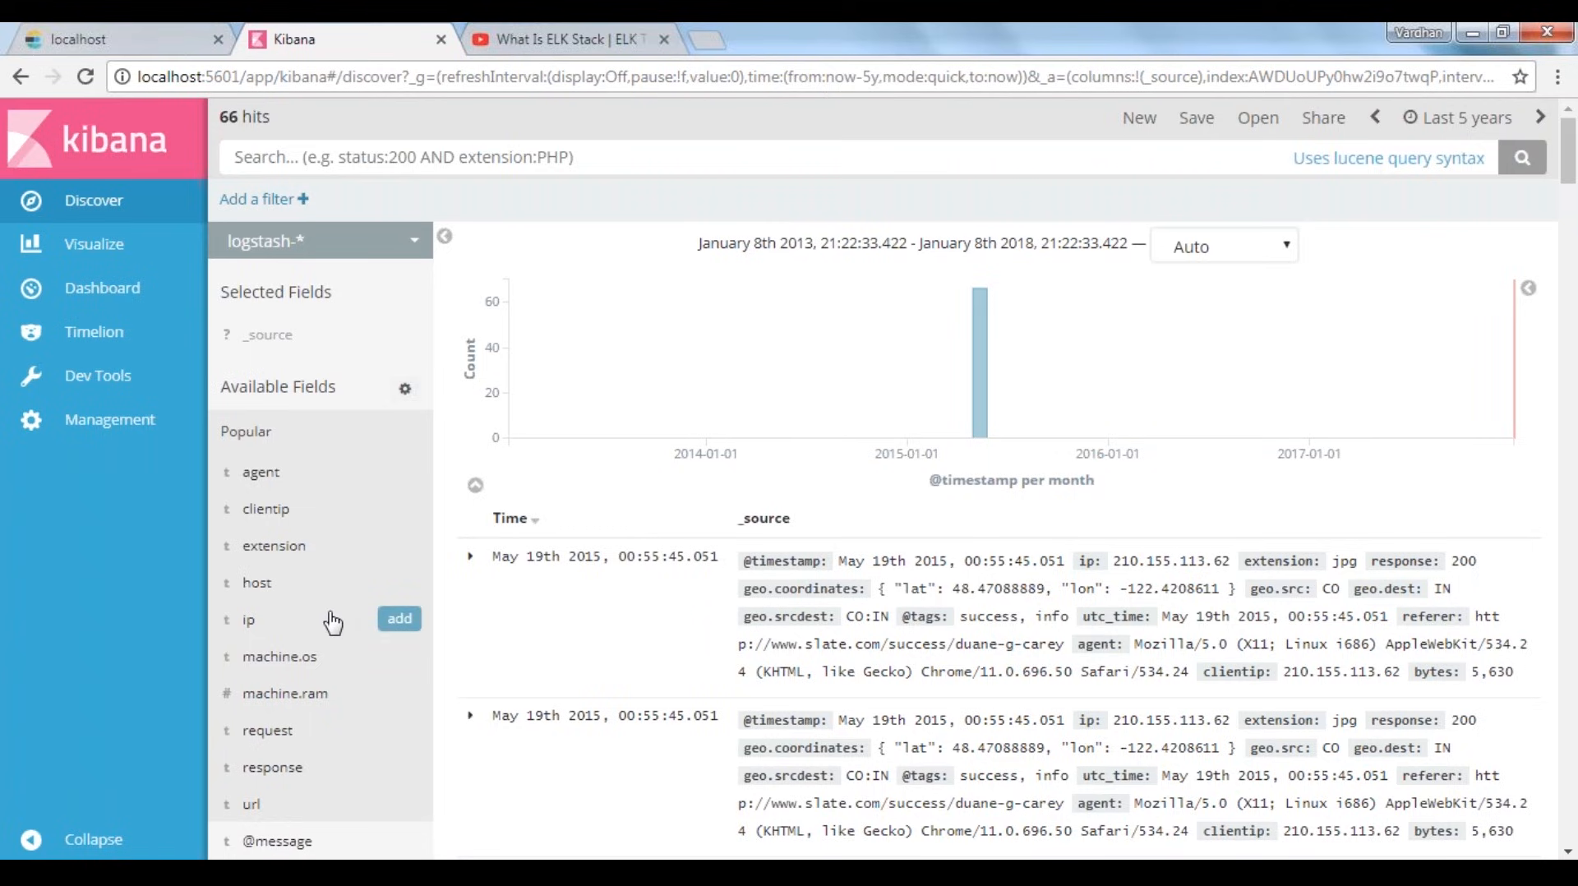
Add the host, ip, agent, machine.os and response fields as columns of the logstash-* document table
{"action": "scroll", "coordinate": [333, 622], "scroll_direction": "down", "scroll_amount": 2}
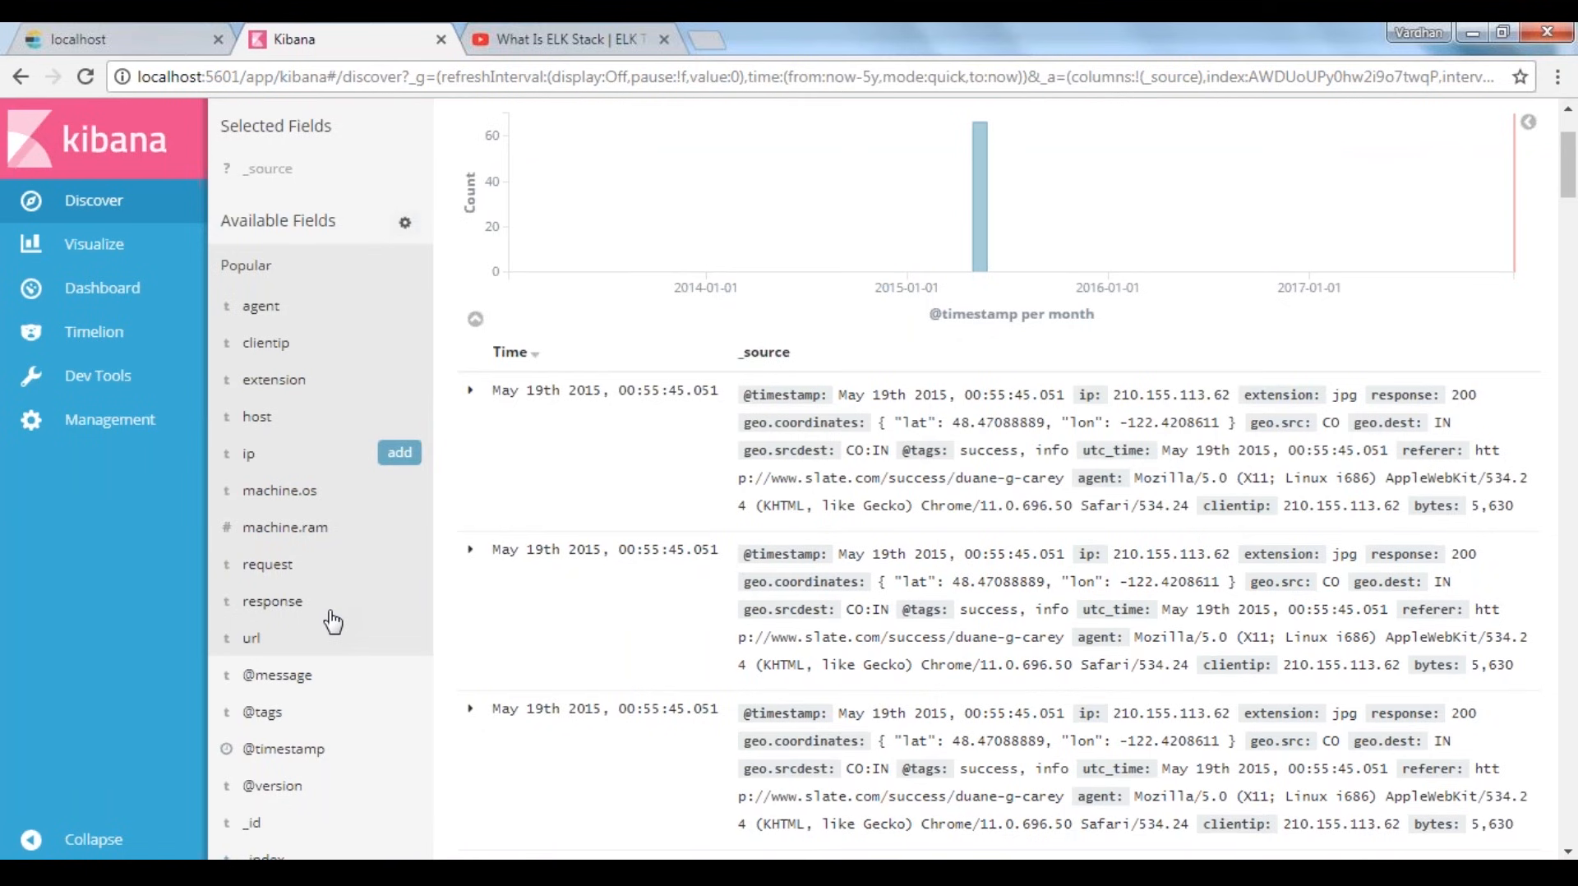
{"action": "scroll", "coordinate": [333, 622], "scroll_direction": "down", "scroll_amount": 2}
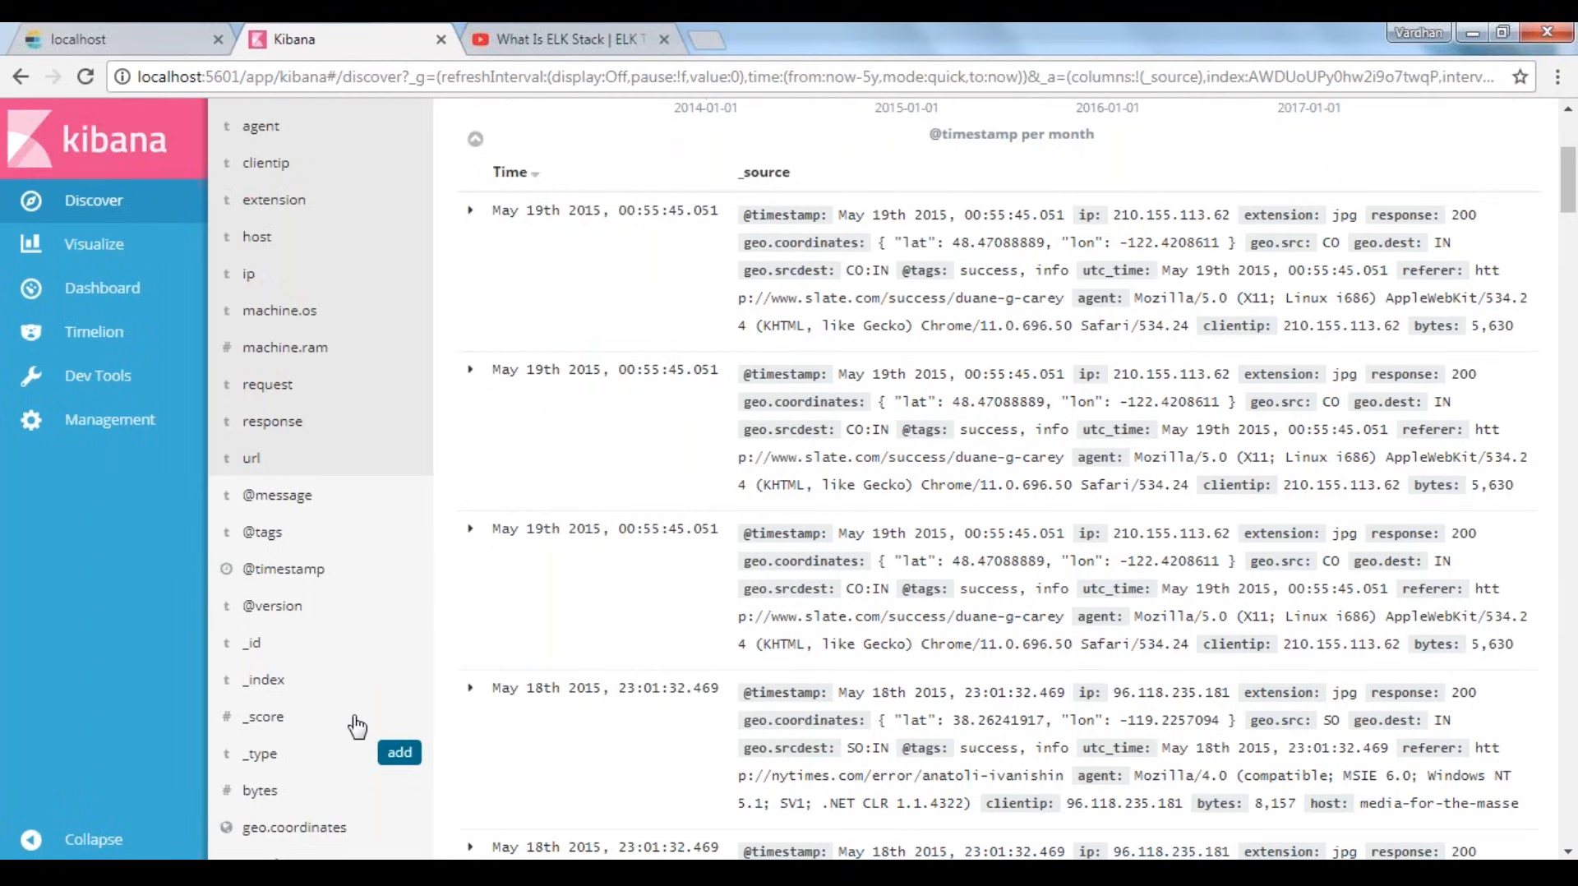
{"action": "scroll", "coordinate": [357, 727], "scroll_direction": "up", "scroll_amount": 4}
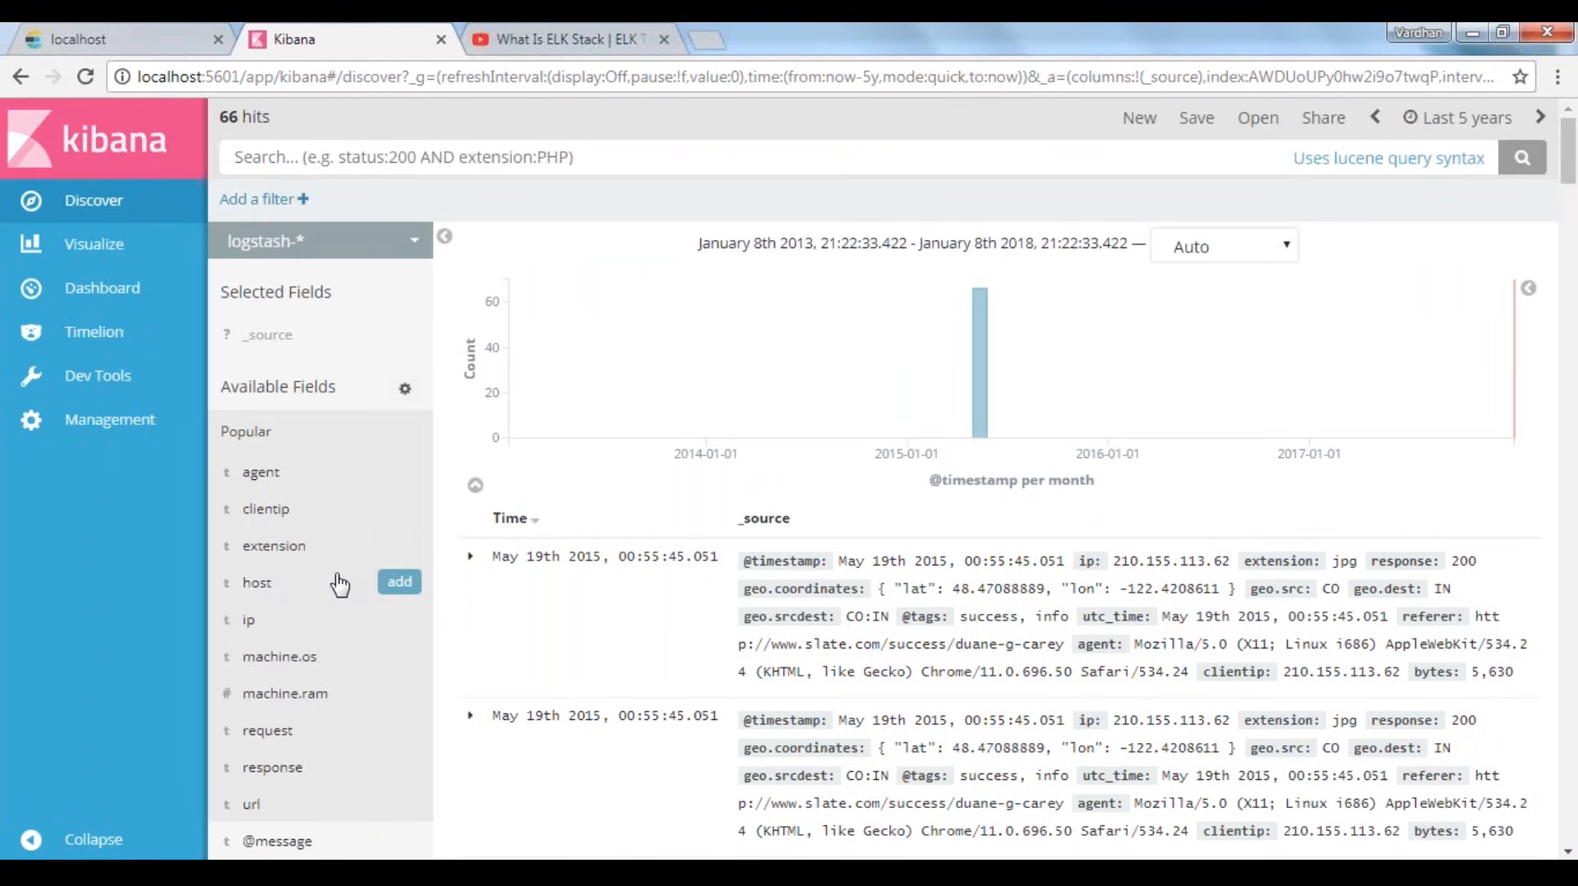
{"action": "left_click", "coordinate": [400, 583]}
{"action": "left_click", "coordinate": [400, 583]}
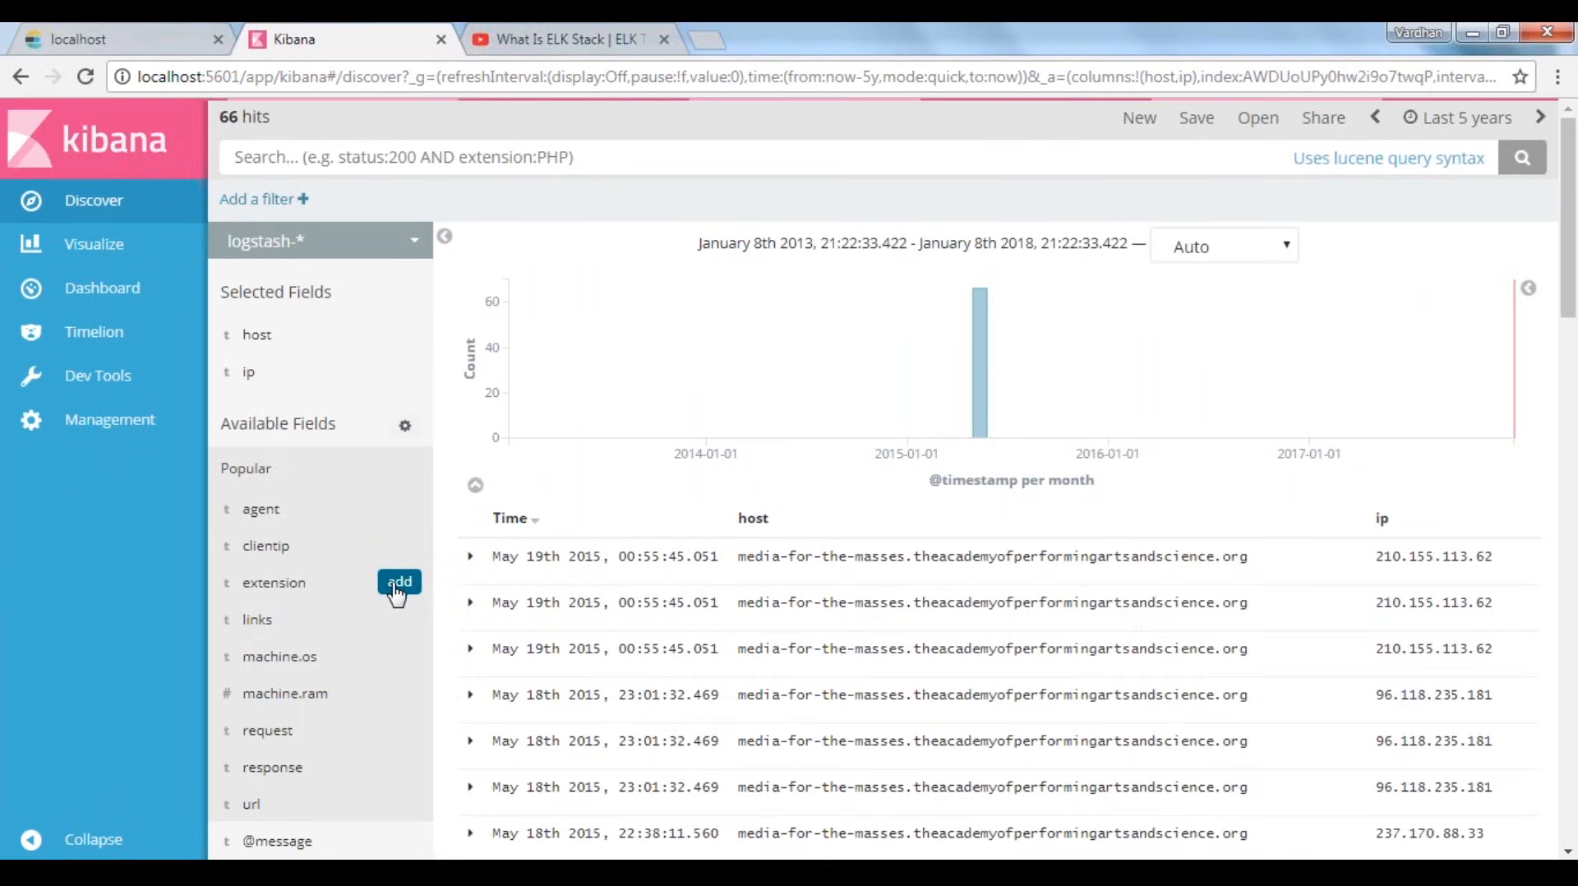
{"action": "left_click", "coordinate": [397, 513]}
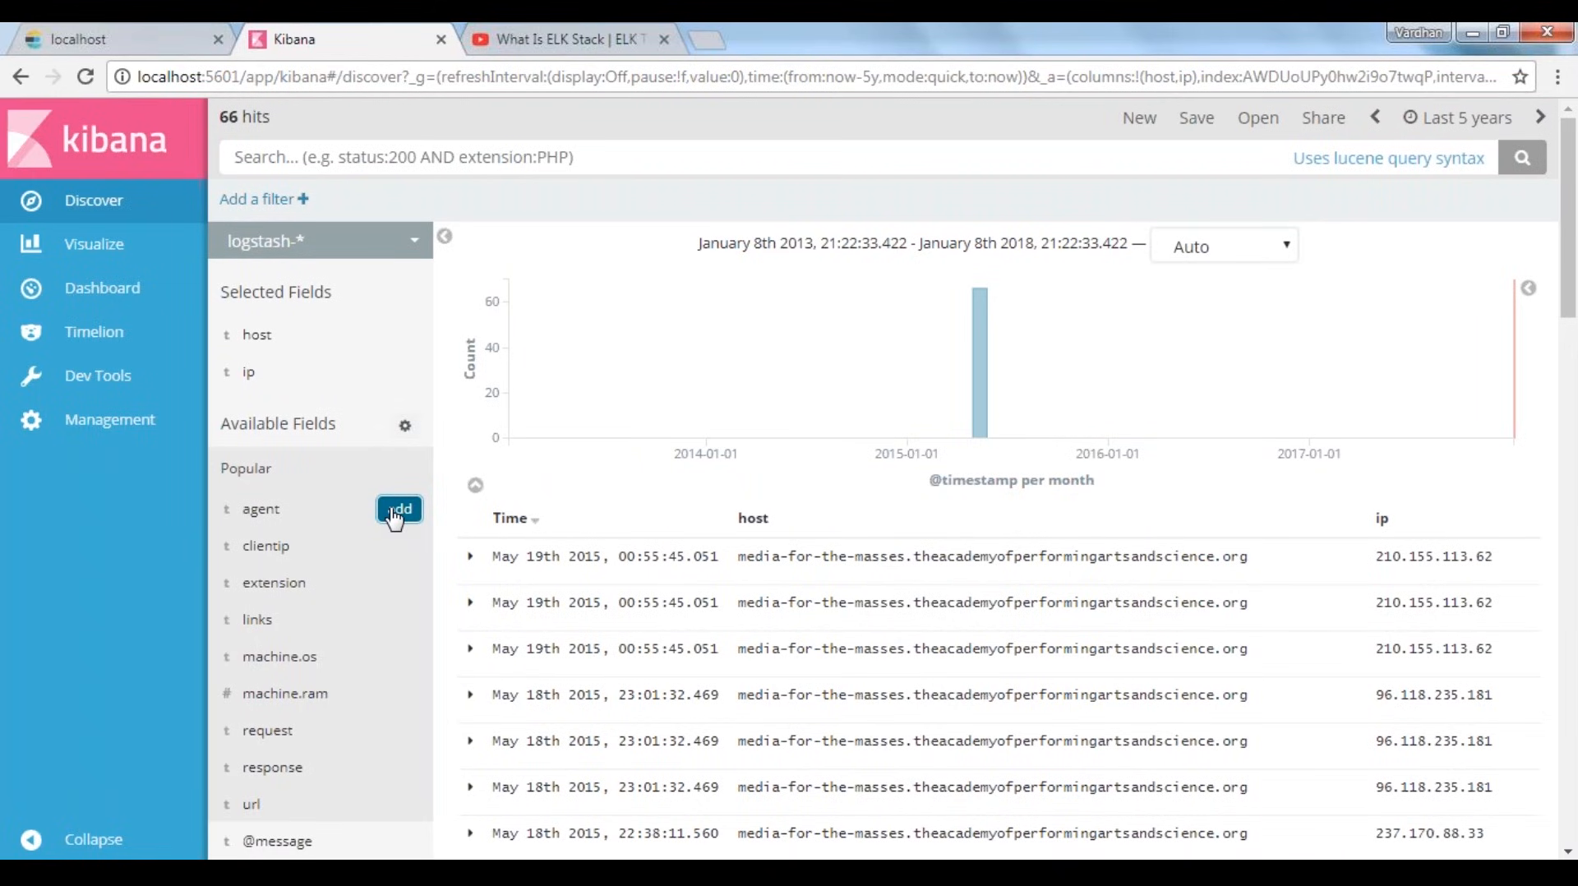
{"action": "left_click", "coordinate": [398, 511]}
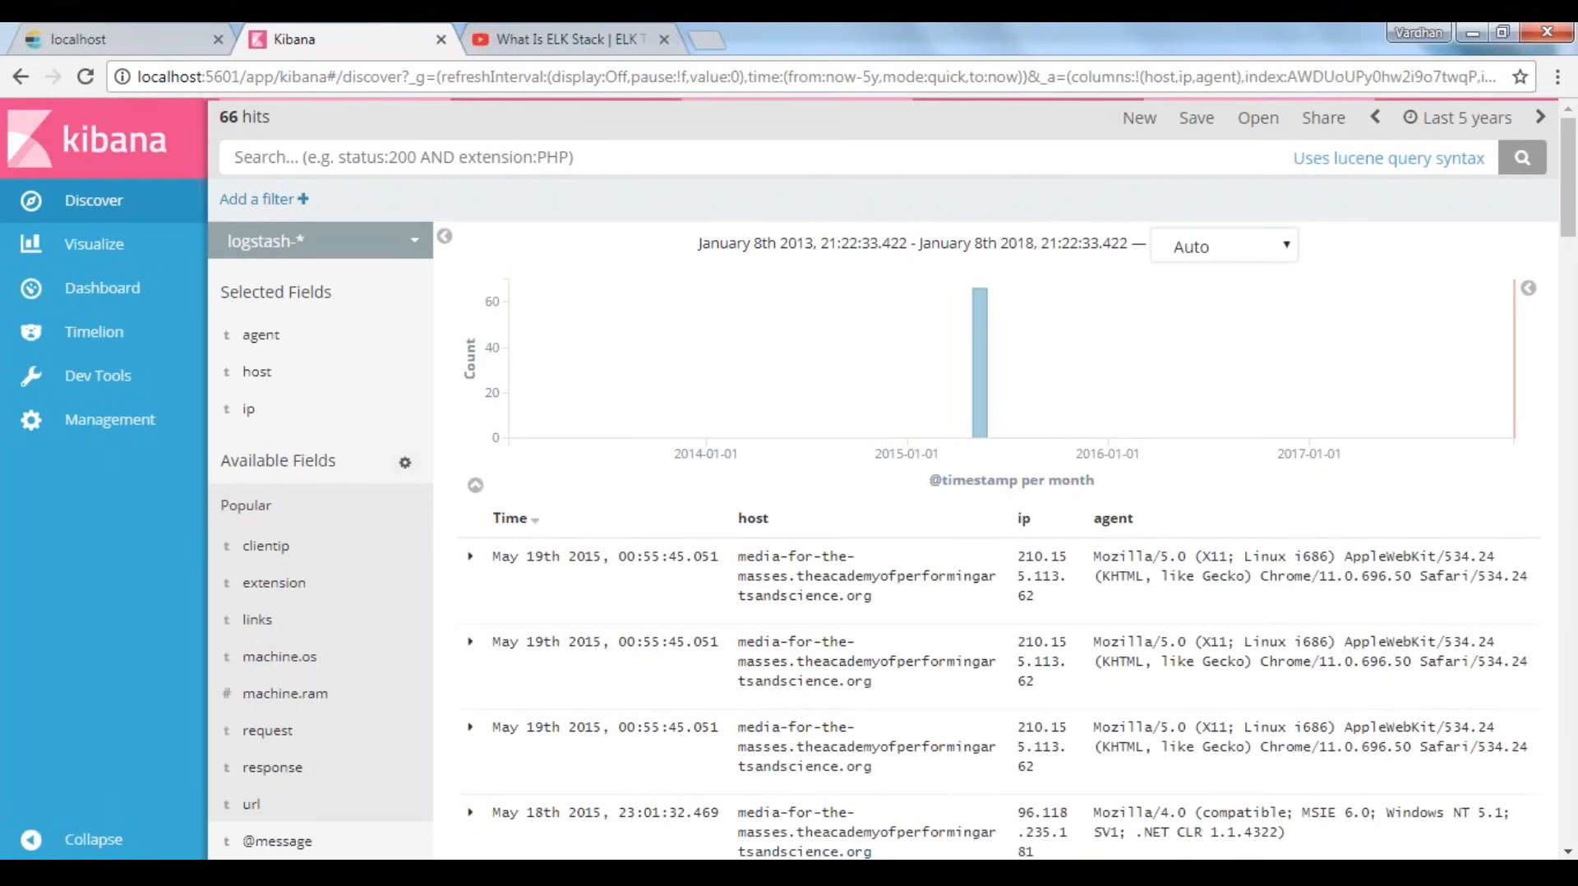
{"action": "left_click", "coordinate": [399, 655]}
{"action": "left_click", "coordinate": [399, 767]}
Look through the remaining available fields and examine the first logstash-* row's host, ip, agent and response values
{"action": "scroll", "coordinate": [400, 763], "scroll_direction": "down", "scroll_amount": 3}
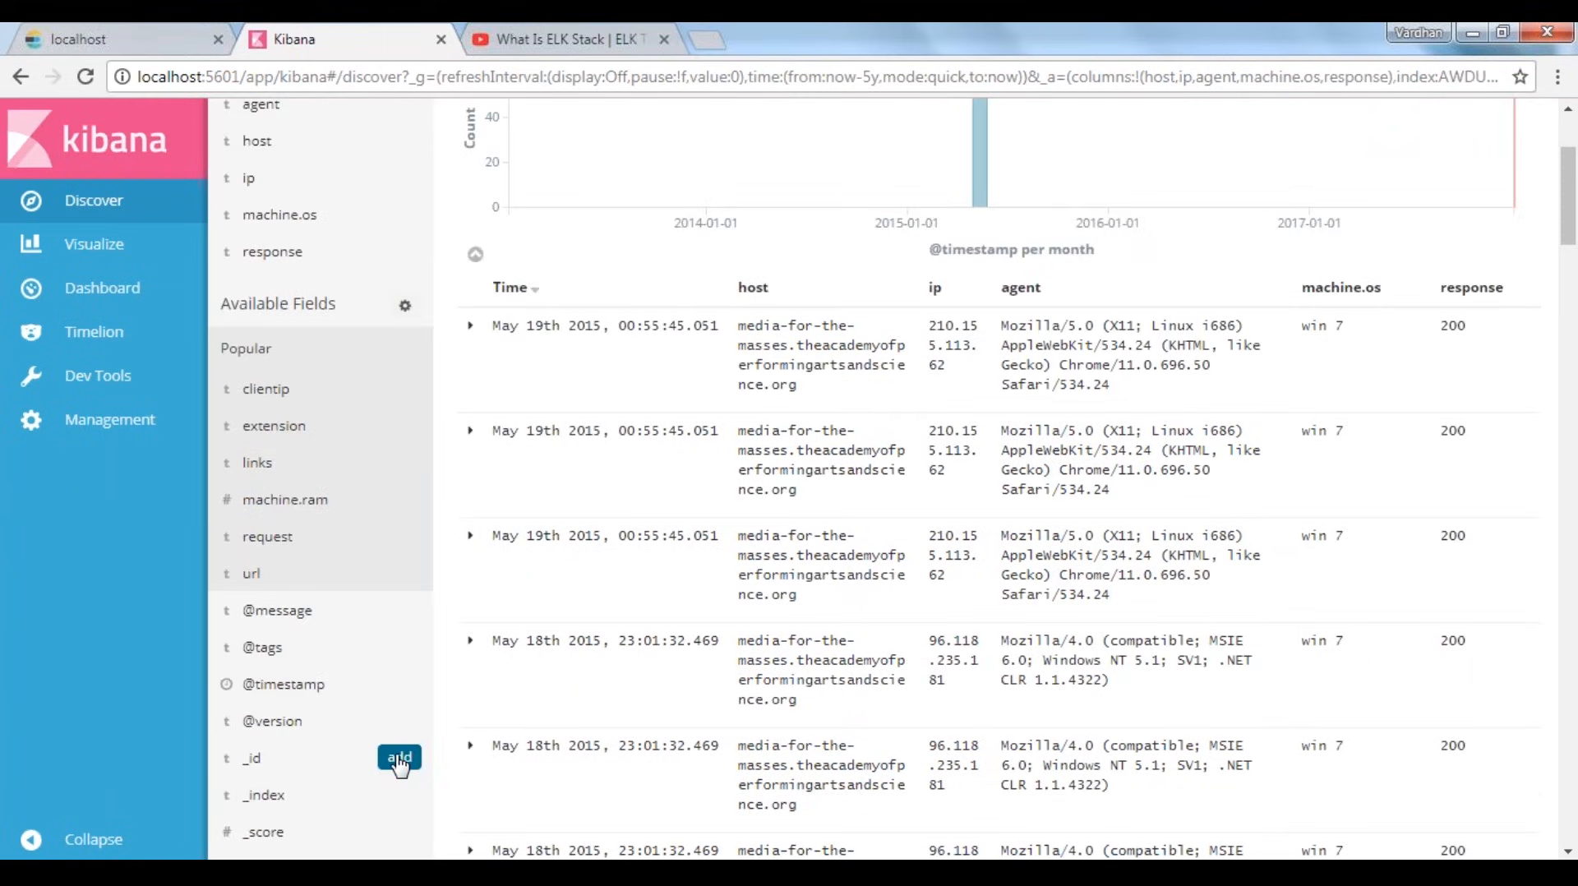
{"action": "scroll", "coordinate": [345, 684], "scroll_direction": "down", "scroll_amount": 3}
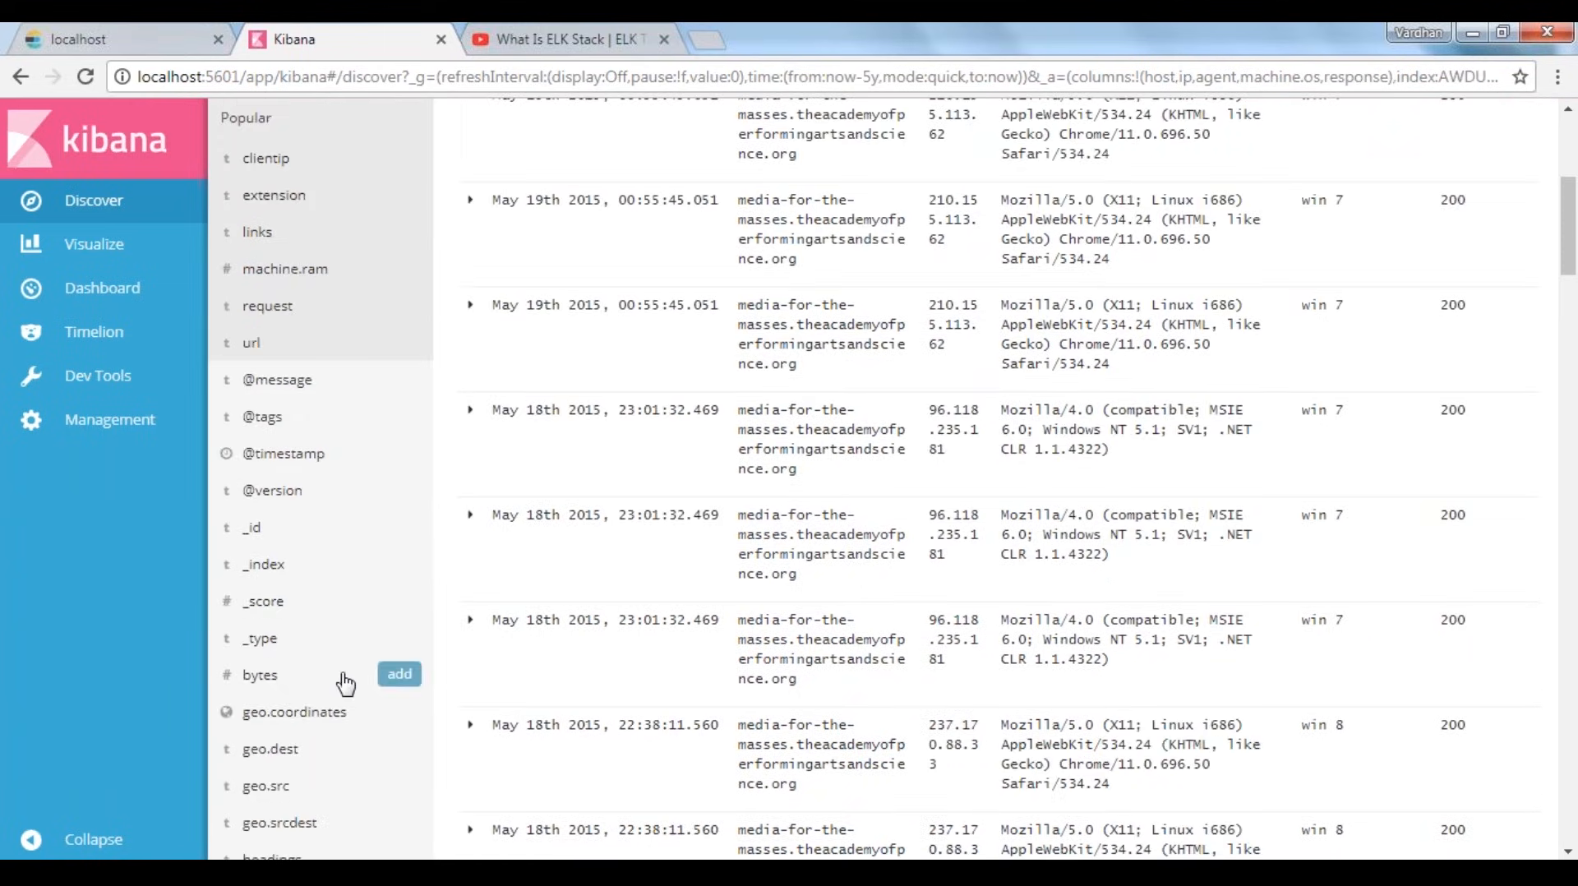
{"action": "scroll", "coordinate": [346, 684], "scroll_direction": "up", "scroll_amount": 6}
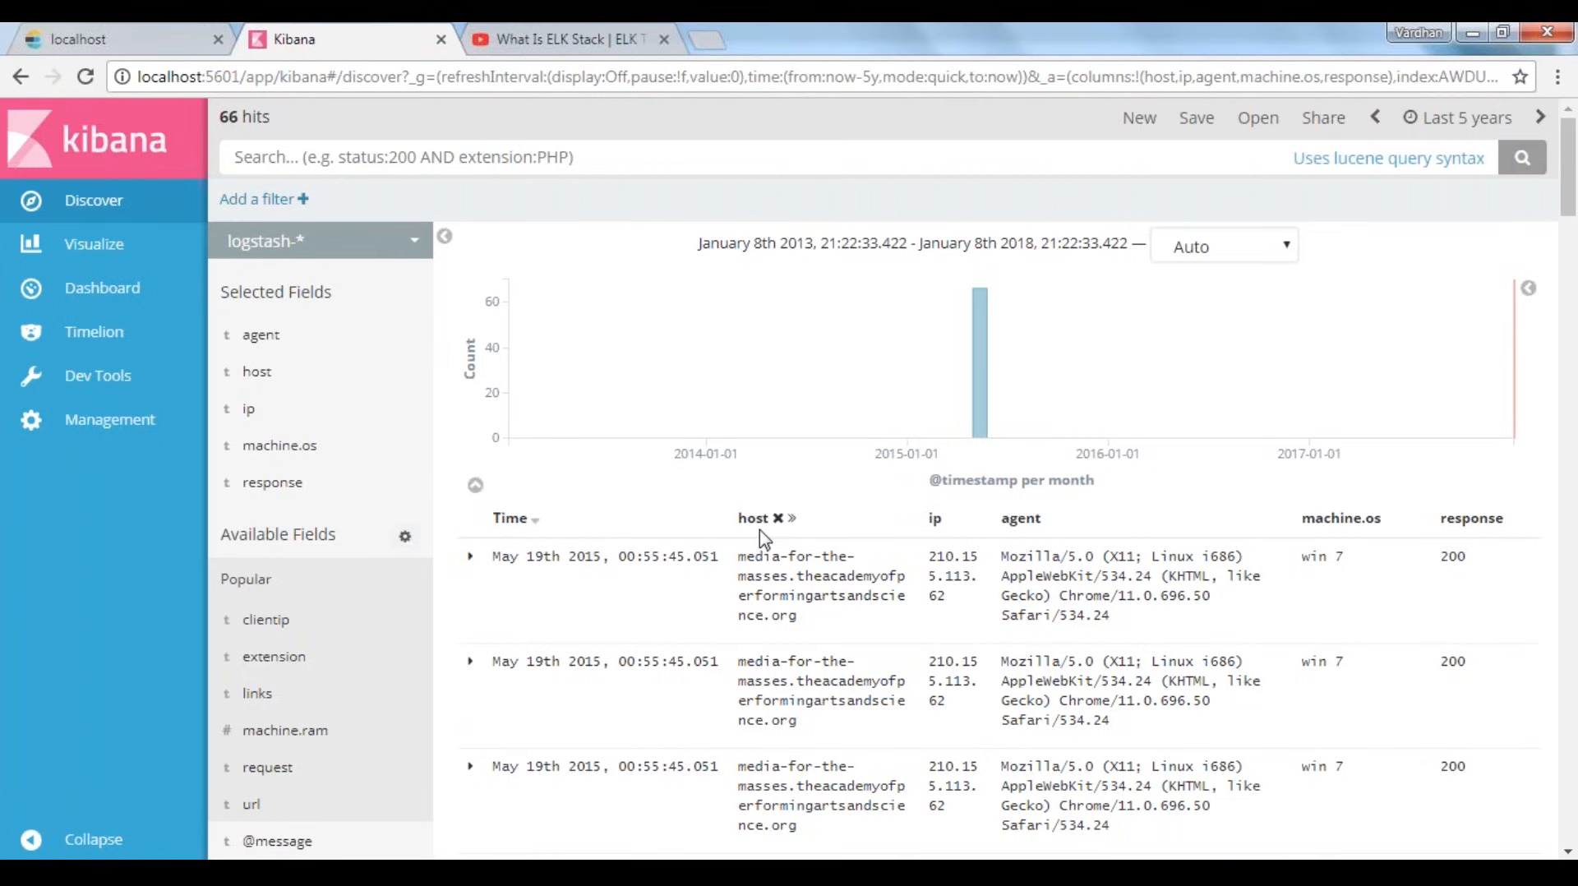
{"action": "left_click_drag", "start_coordinate": [740, 521], "coordinate": [774, 522]}
{"action": "left_click", "coordinate": [835, 544]}
{"action": "left_click_drag", "start_coordinate": [927, 520], "coordinate": [953, 614]}
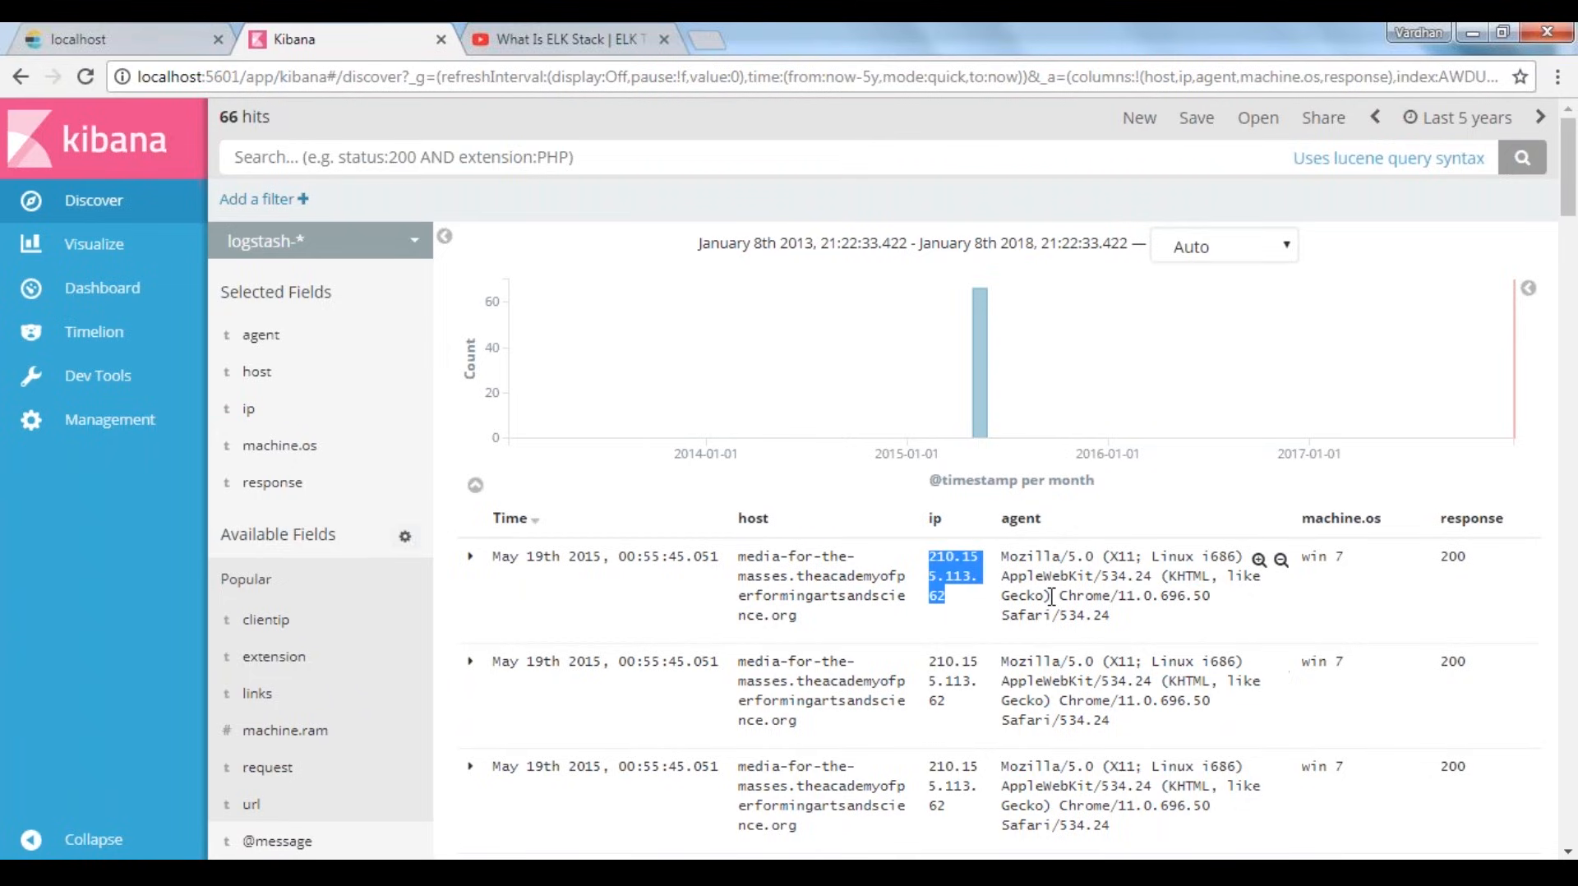
{"action": "left_click", "coordinate": [978, 613]}
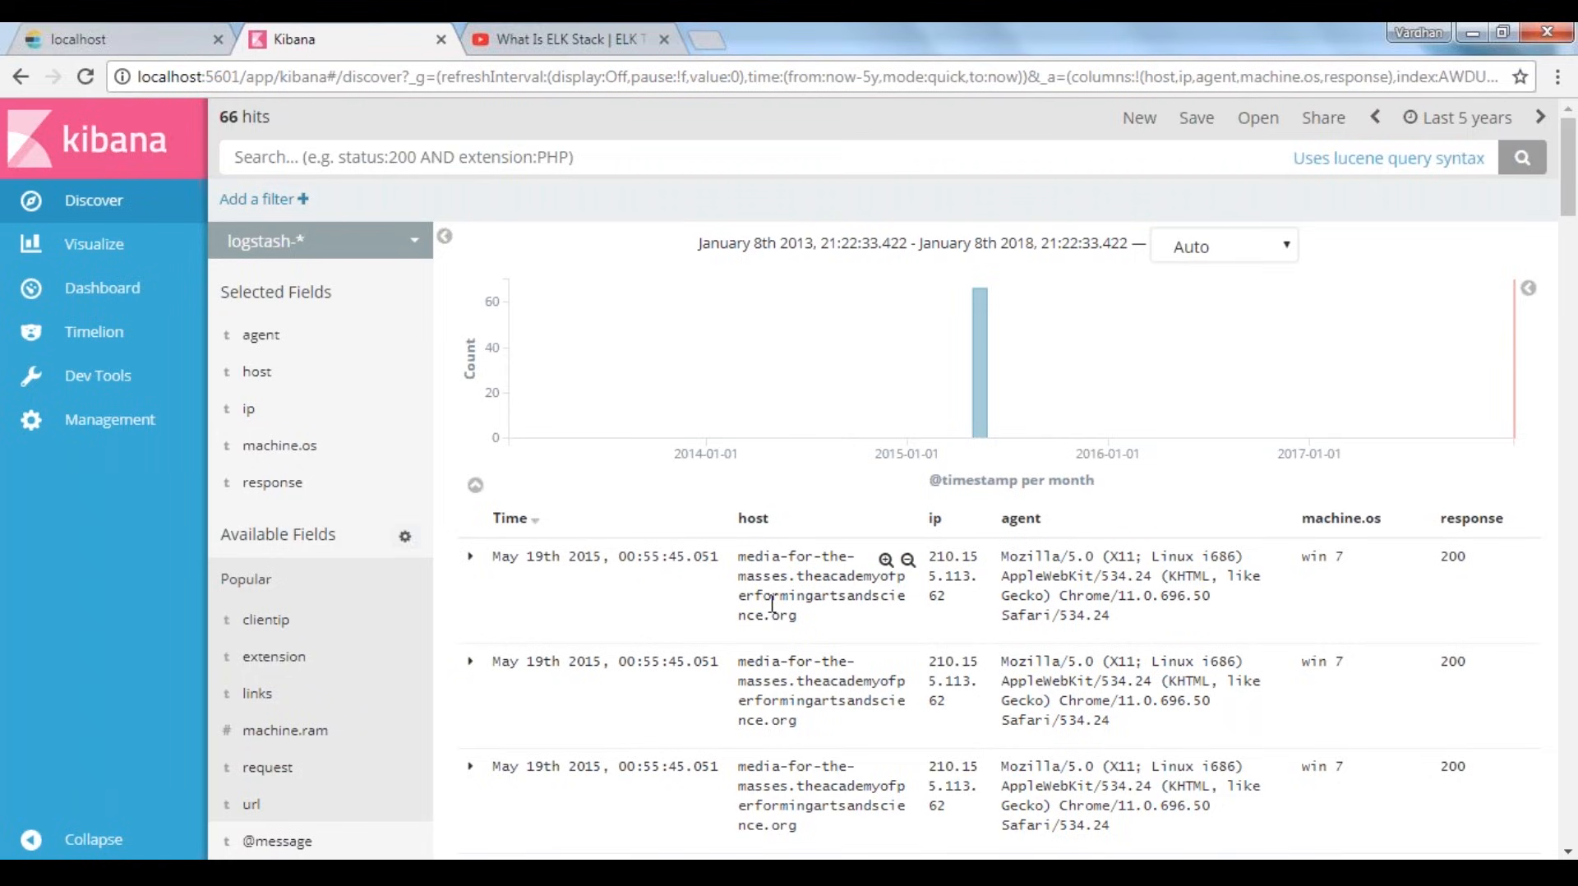
{"action": "double_click", "coordinate": [1029, 561]}
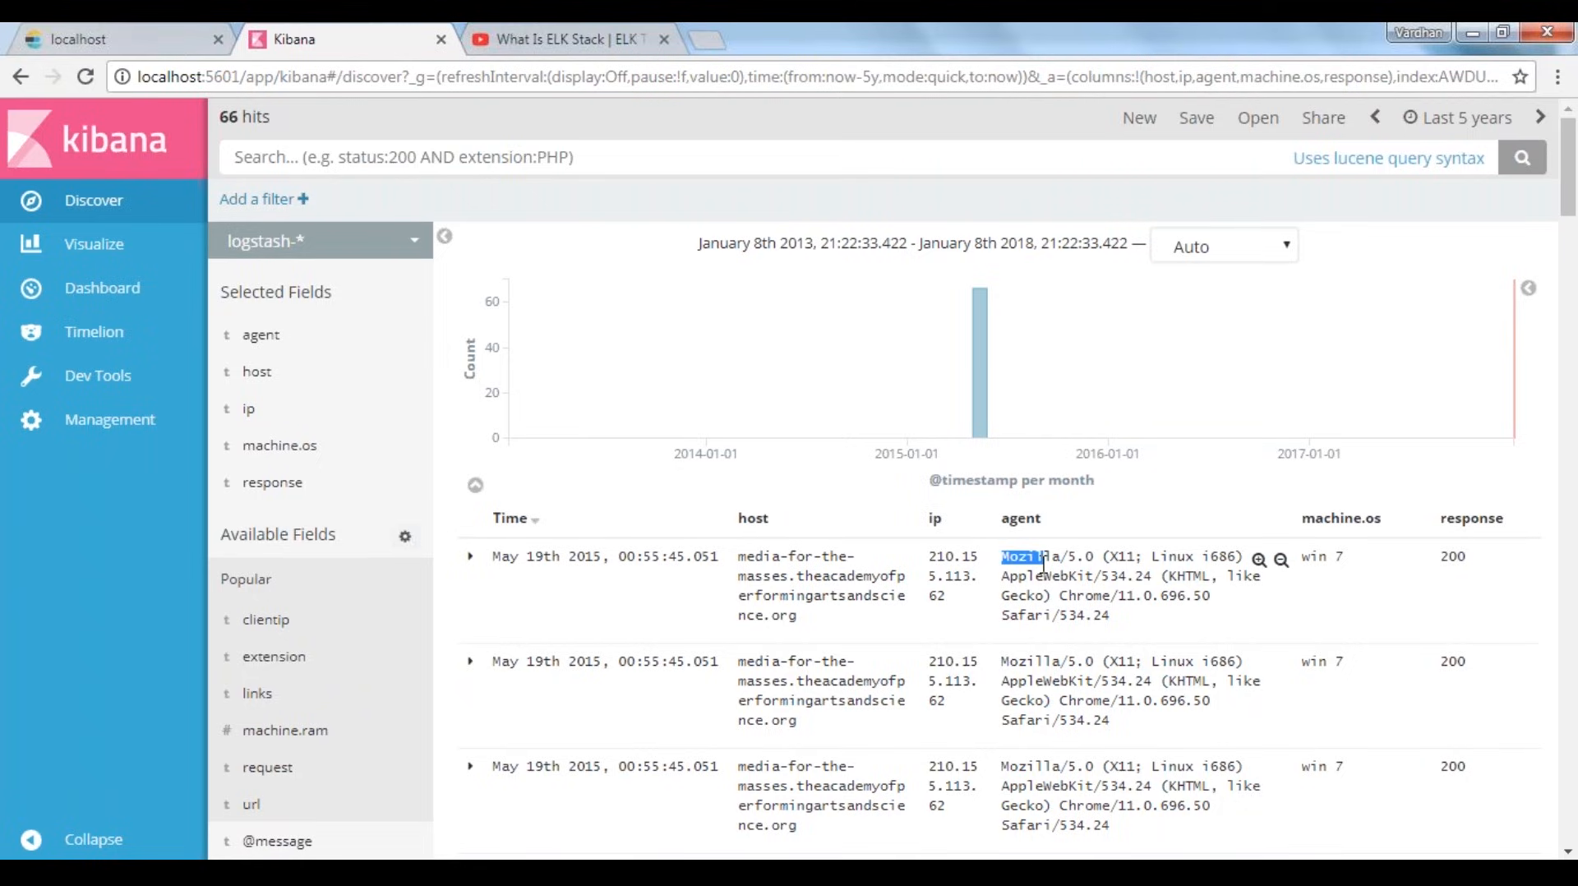
{"action": "left_click", "coordinate": [1072, 592]}
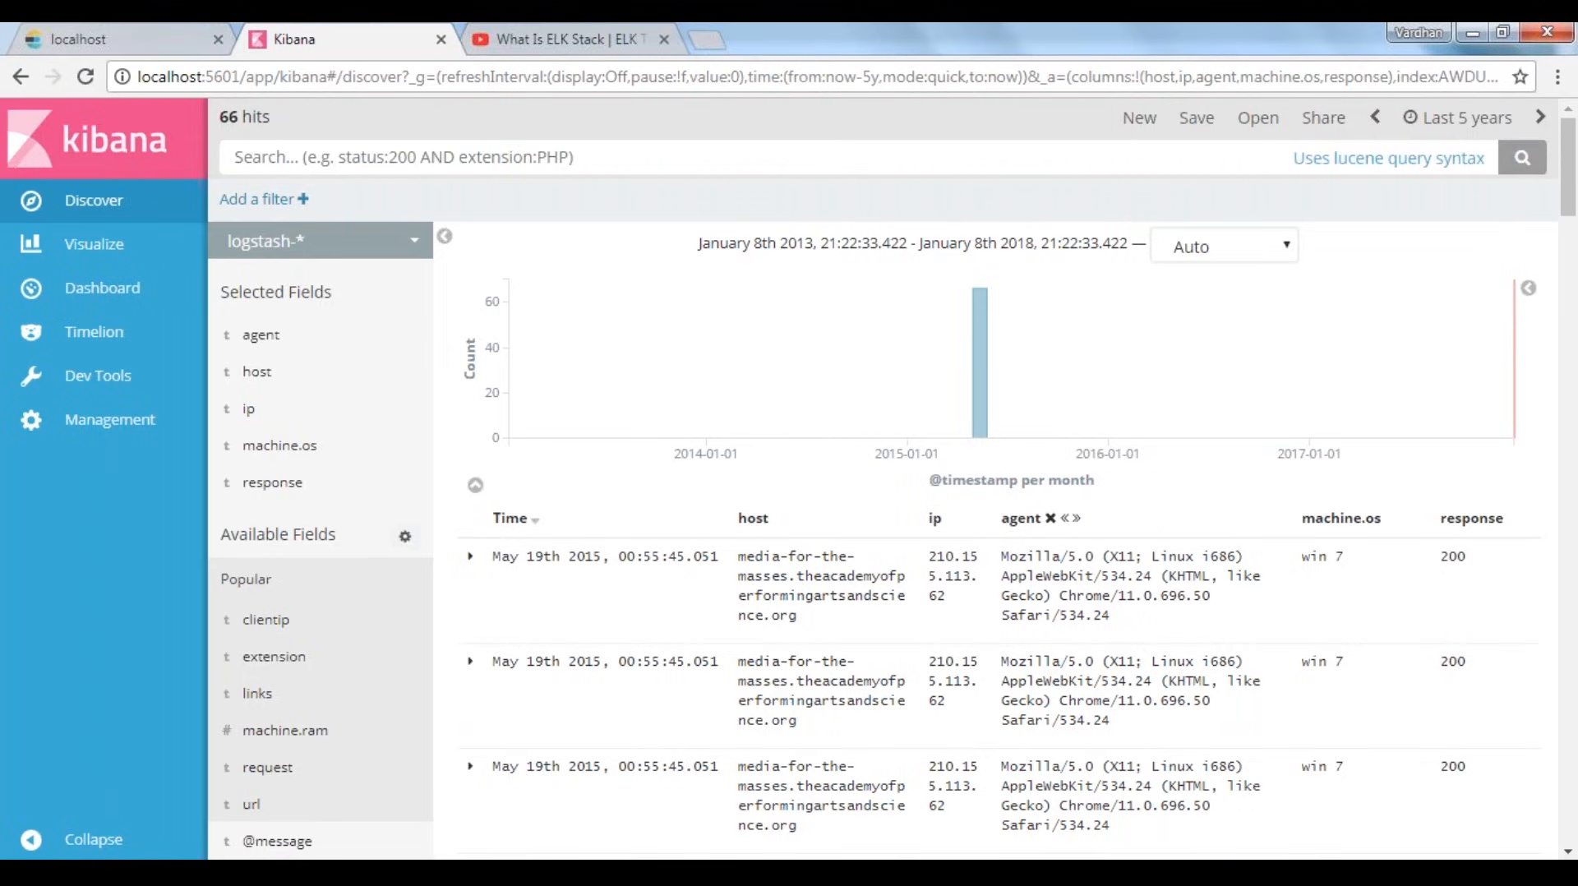
{"action": "double_click", "coordinate": [1453, 557]}
{"action": "left_click", "coordinate": [1496, 505]}
Switch Discover to the shakespeare index pattern and add the _score field as a column
{"action": "left_click", "coordinate": [321, 241]}
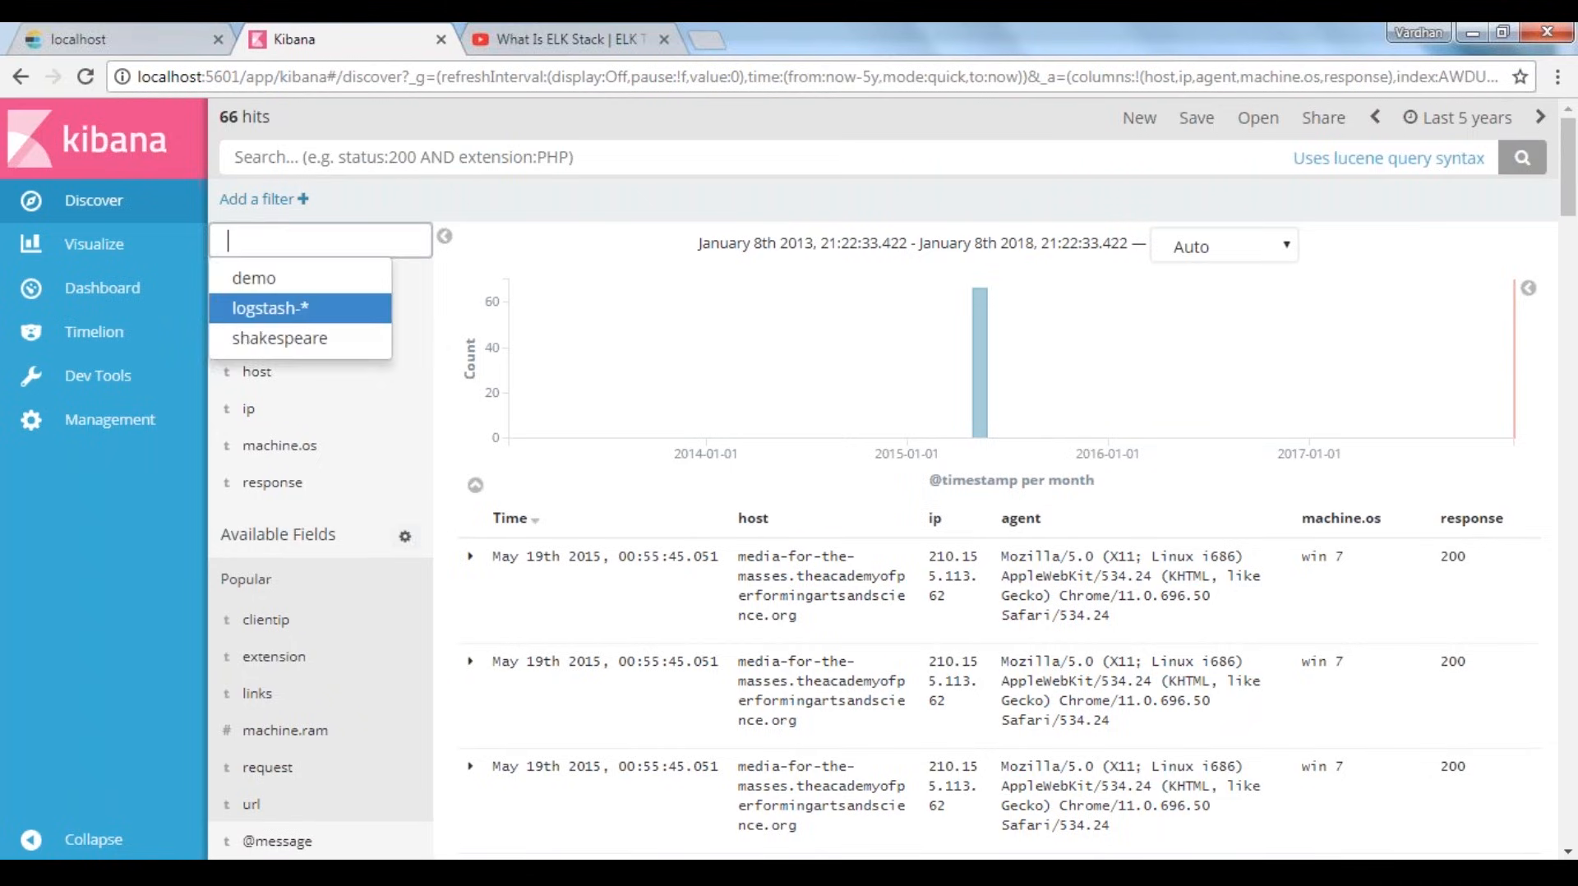
{"action": "left_click", "coordinate": [261, 343]}
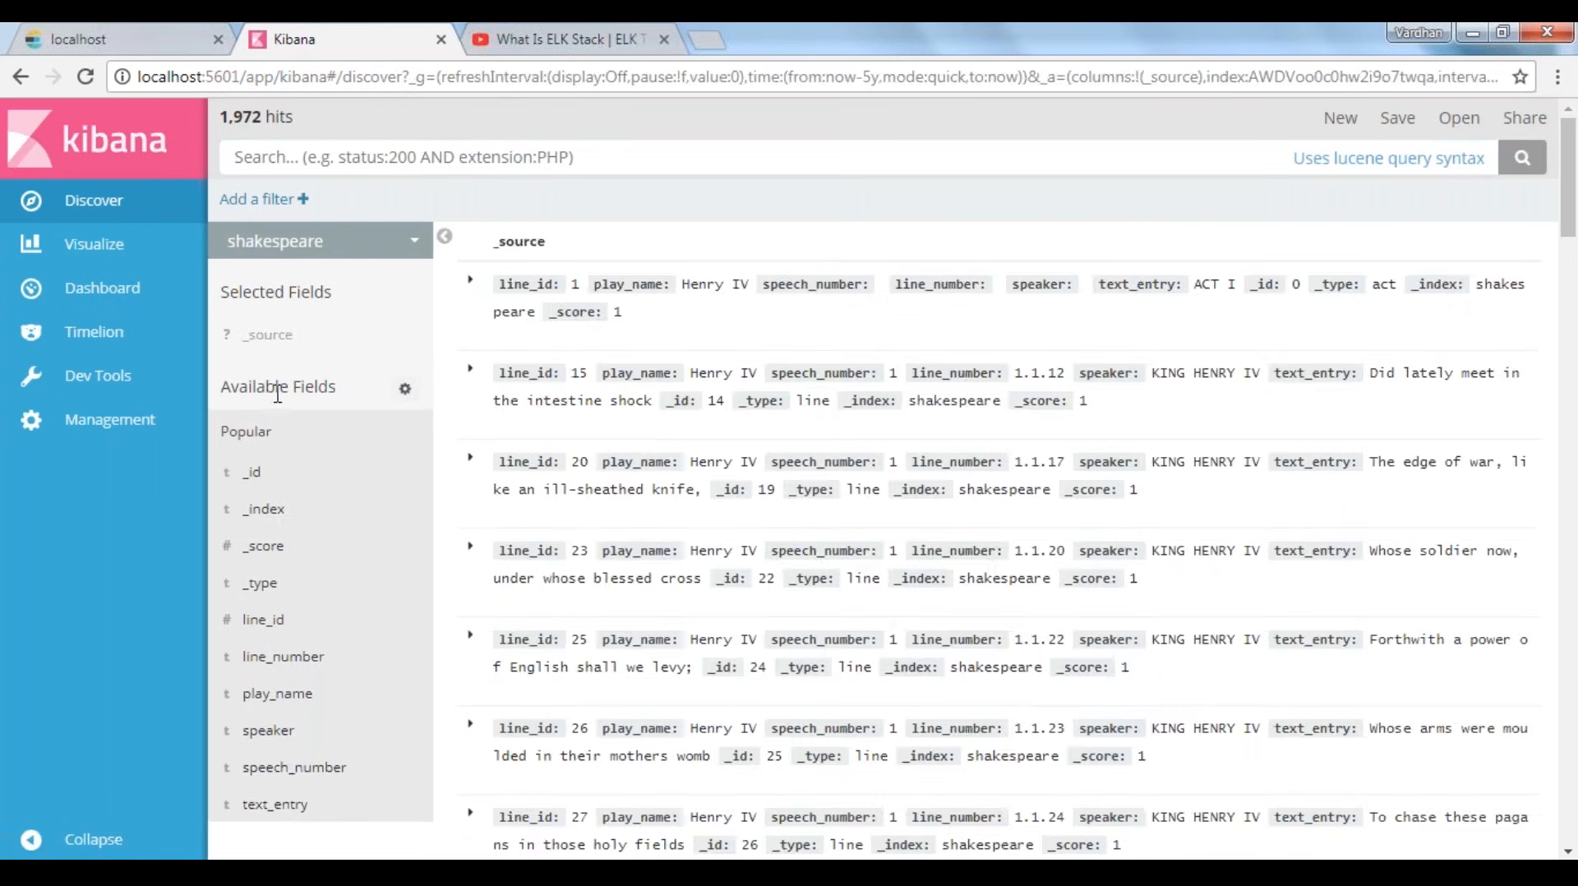
{"action": "mouse_move", "coordinate": [346, 704]}
{"action": "mouse_move", "coordinate": [343, 549]}
{"action": "left_click", "coordinate": [406, 555]}
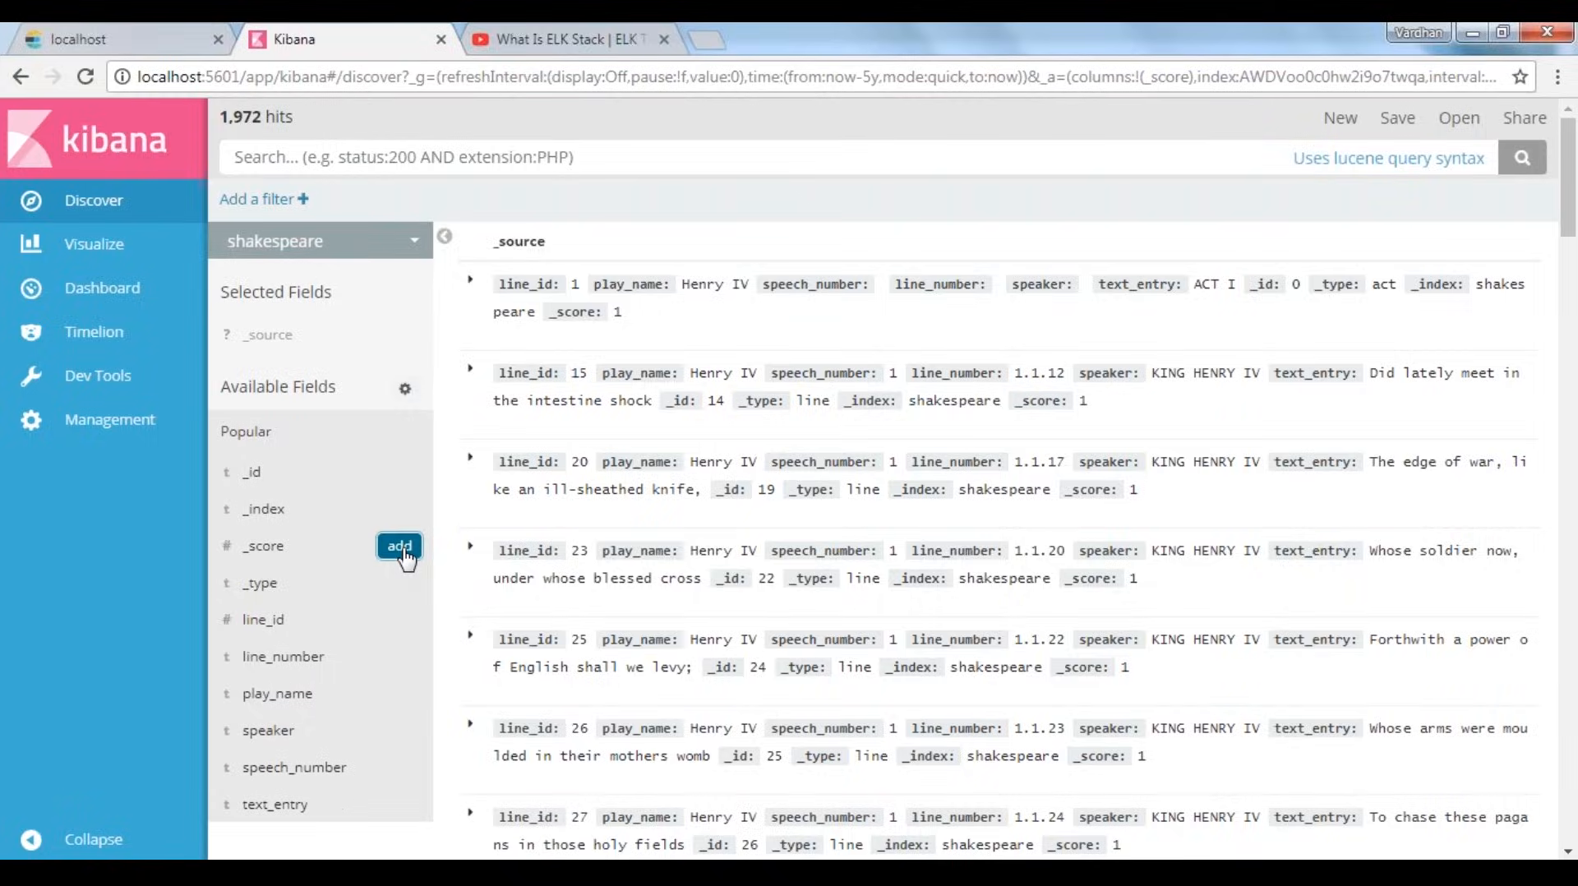
Add the _type, line_number, play_name and speaker fields as columns of the shakespeare document table
{"action": "left_click", "coordinate": [402, 557]}
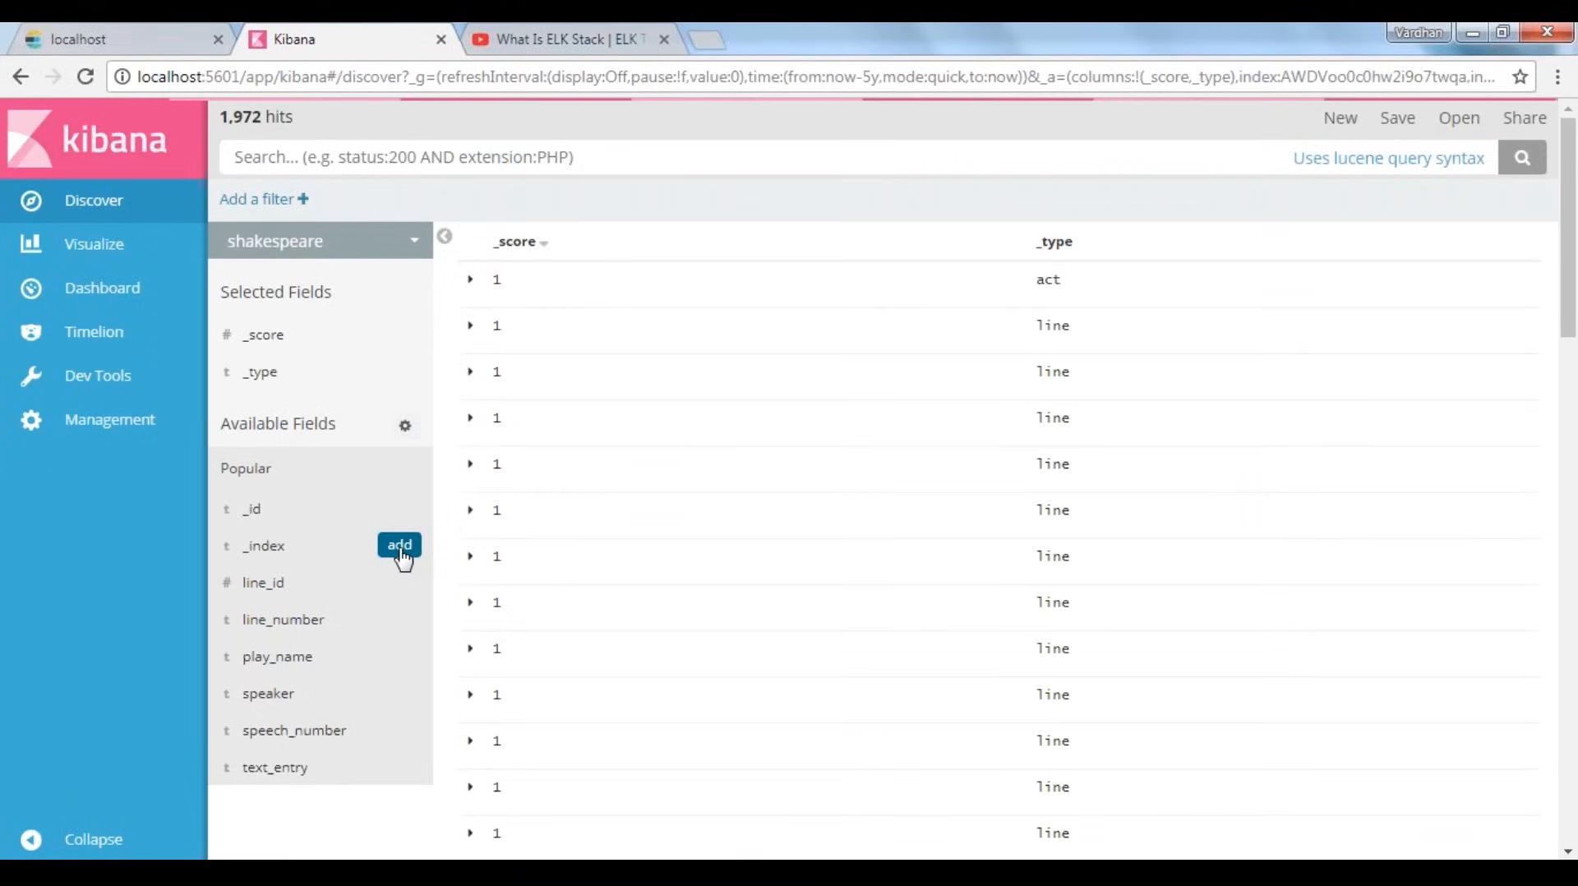
{"action": "left_click", "coordinate": [398, 620]}
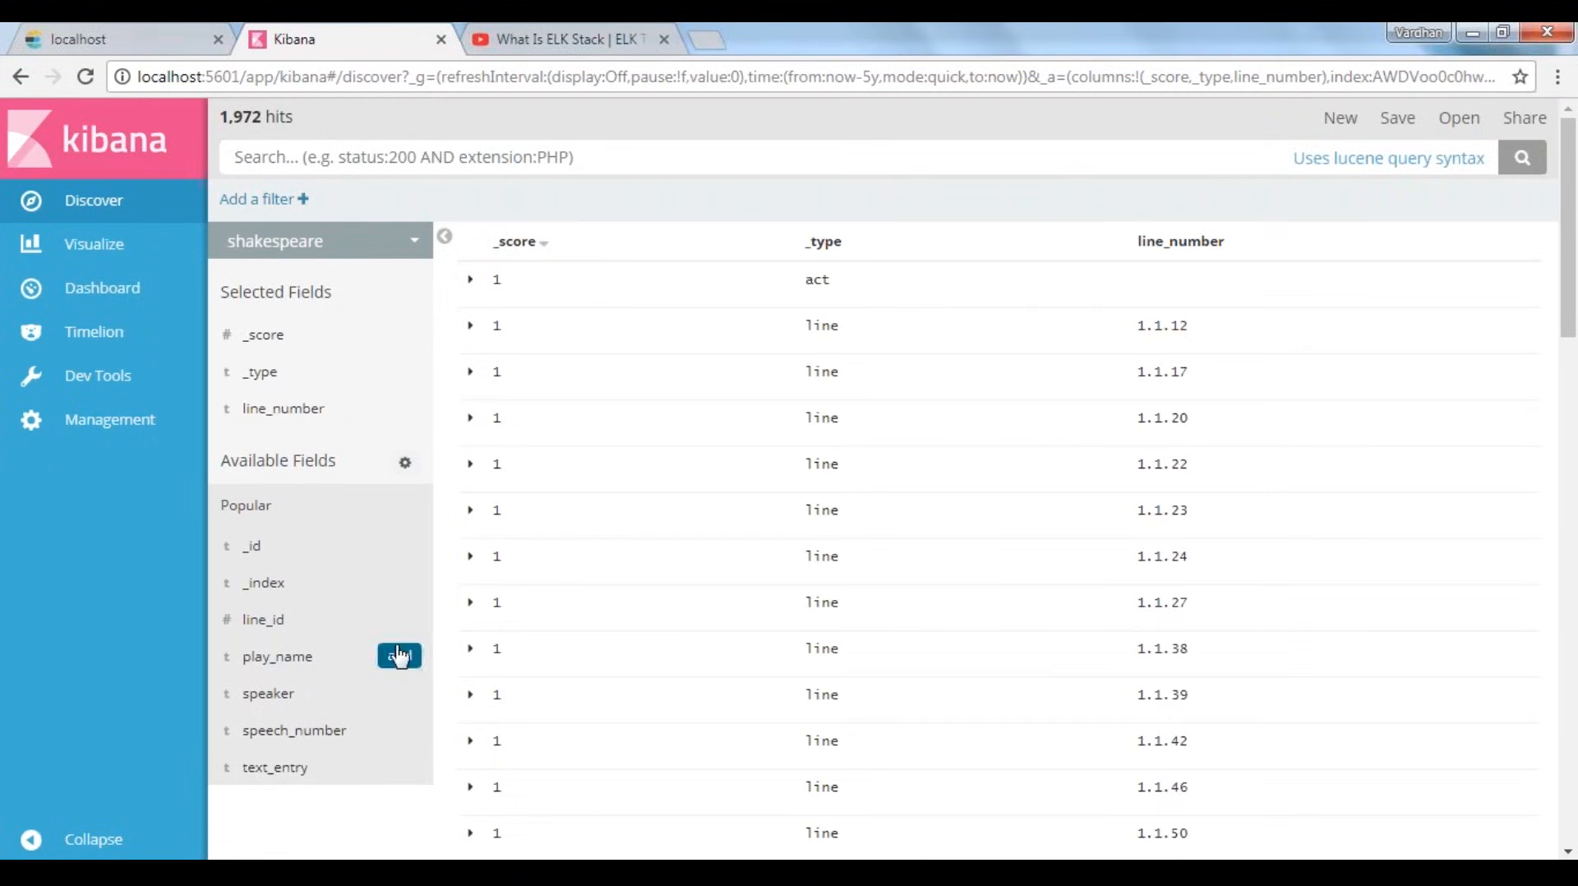
{"action": "left_click", "coordinate": [400, 656]}
{"action": "left_click", "coordinate": [398, 694]}
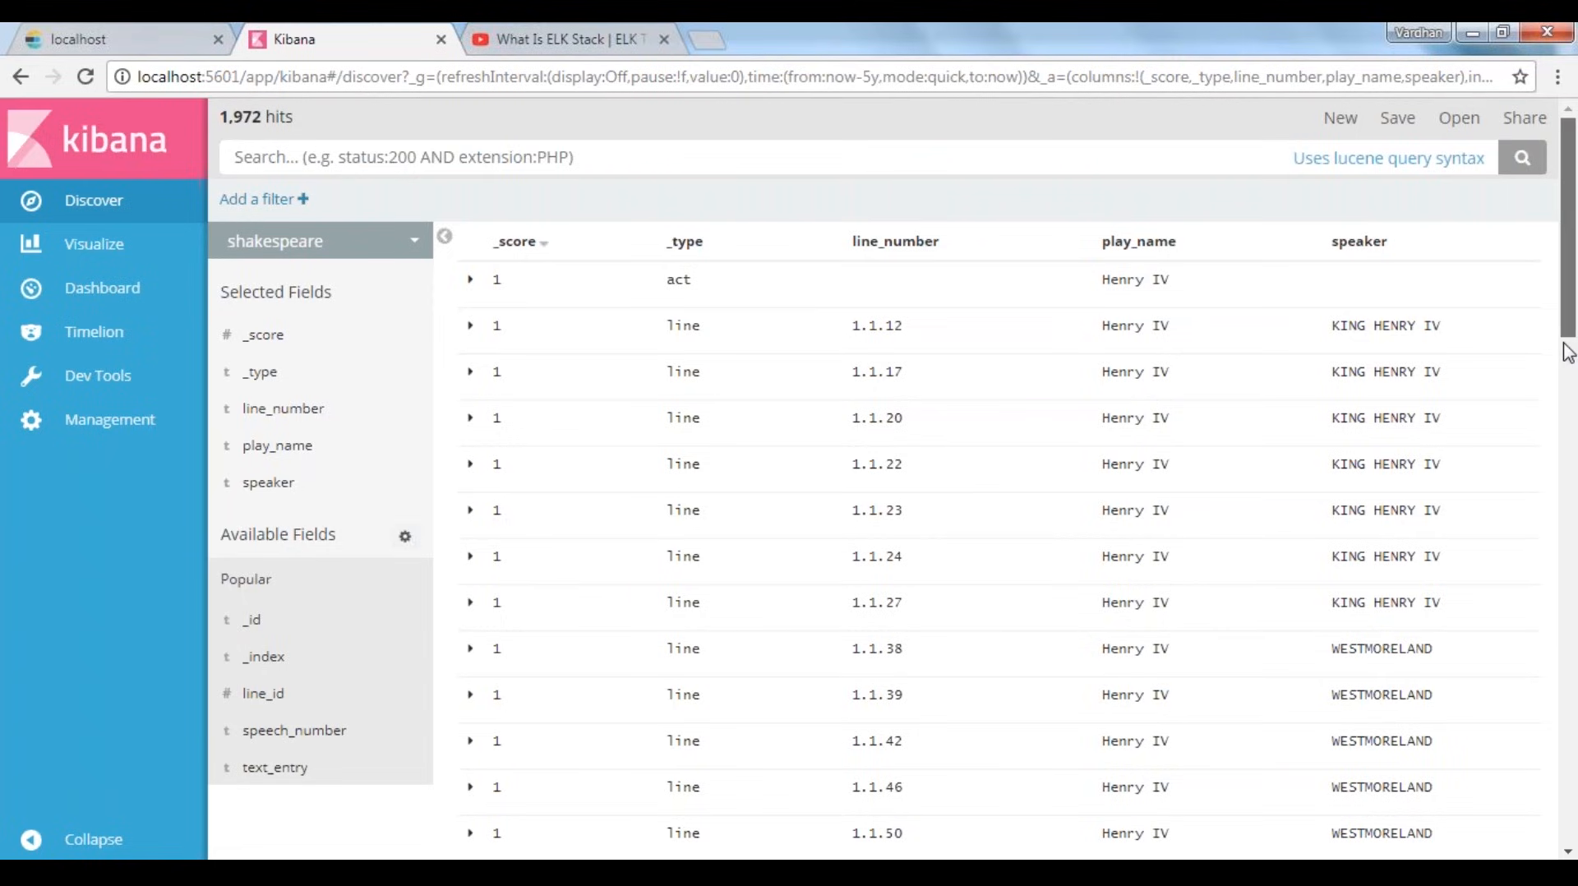
Look through the shakespeare rows and examine the different names in the speaker column
{"action": "left_click_drag", "start_coordinate": [1569, 352], "coordinate": [1576, 605]}
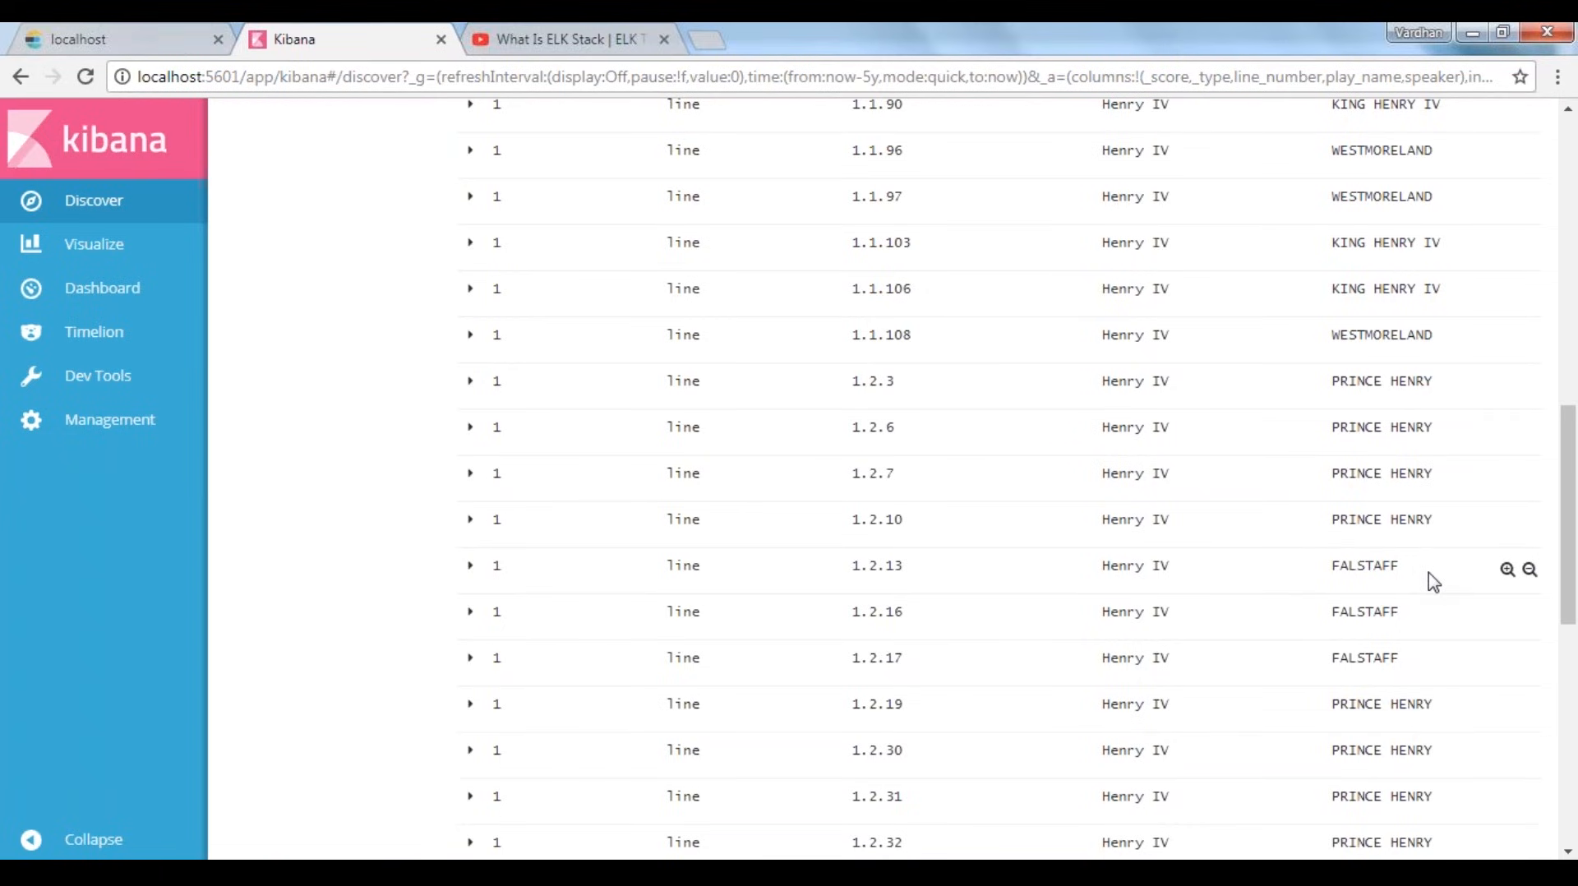
{"action": "left_click_drag", "start_coordinate": [1400, 566], "coordinate": [1305, 564]}
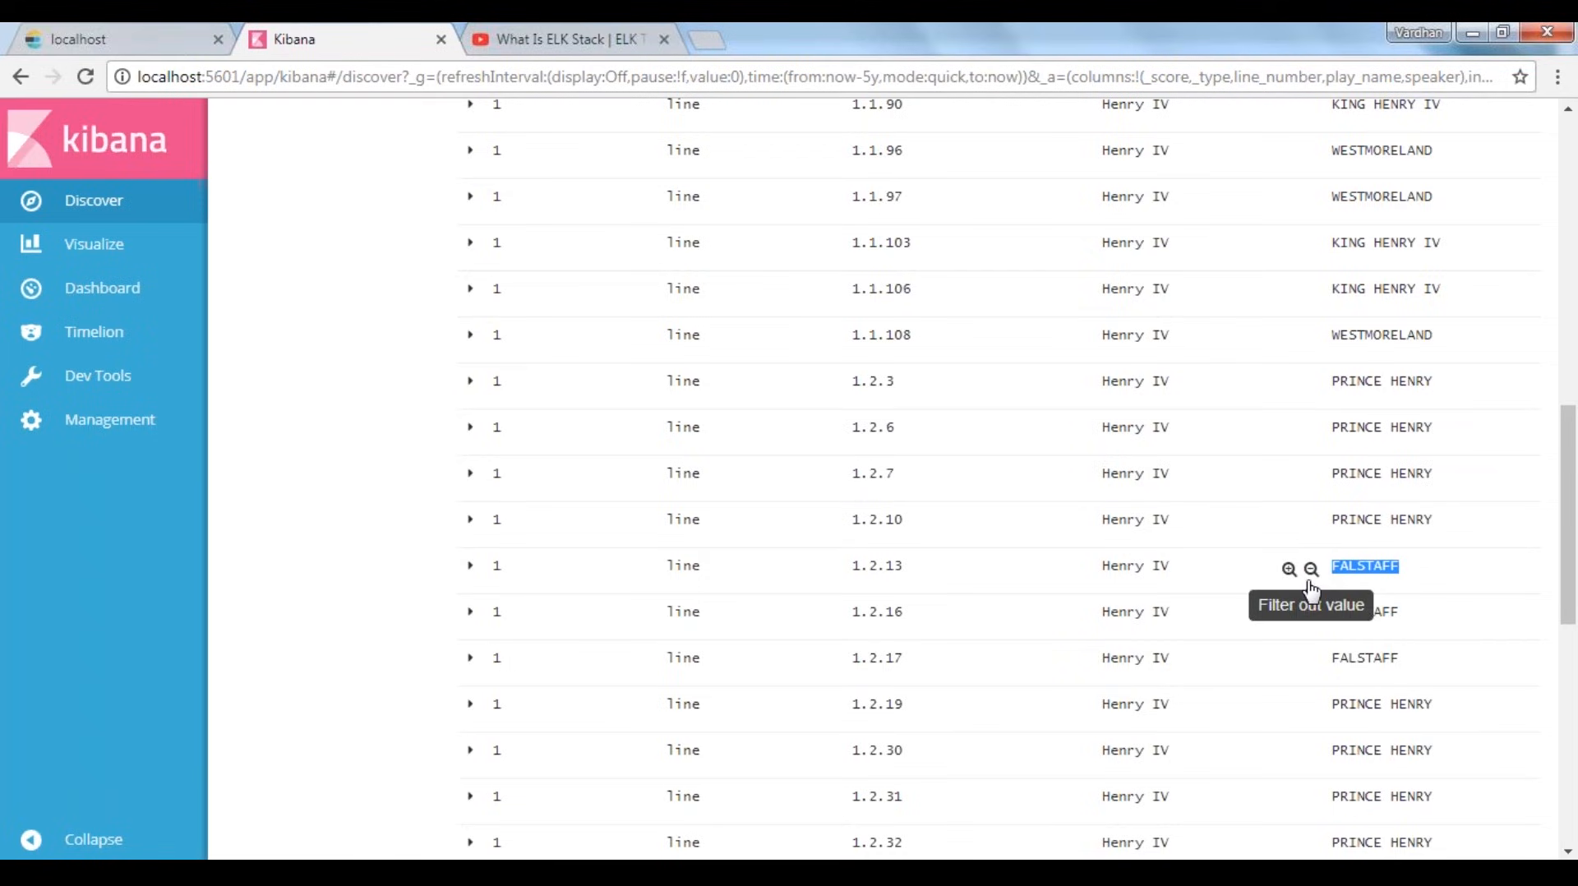
{"action": "scroll", "coordinate": [999, 476], "scroll_direction": "down", "scroll_amount": 2}
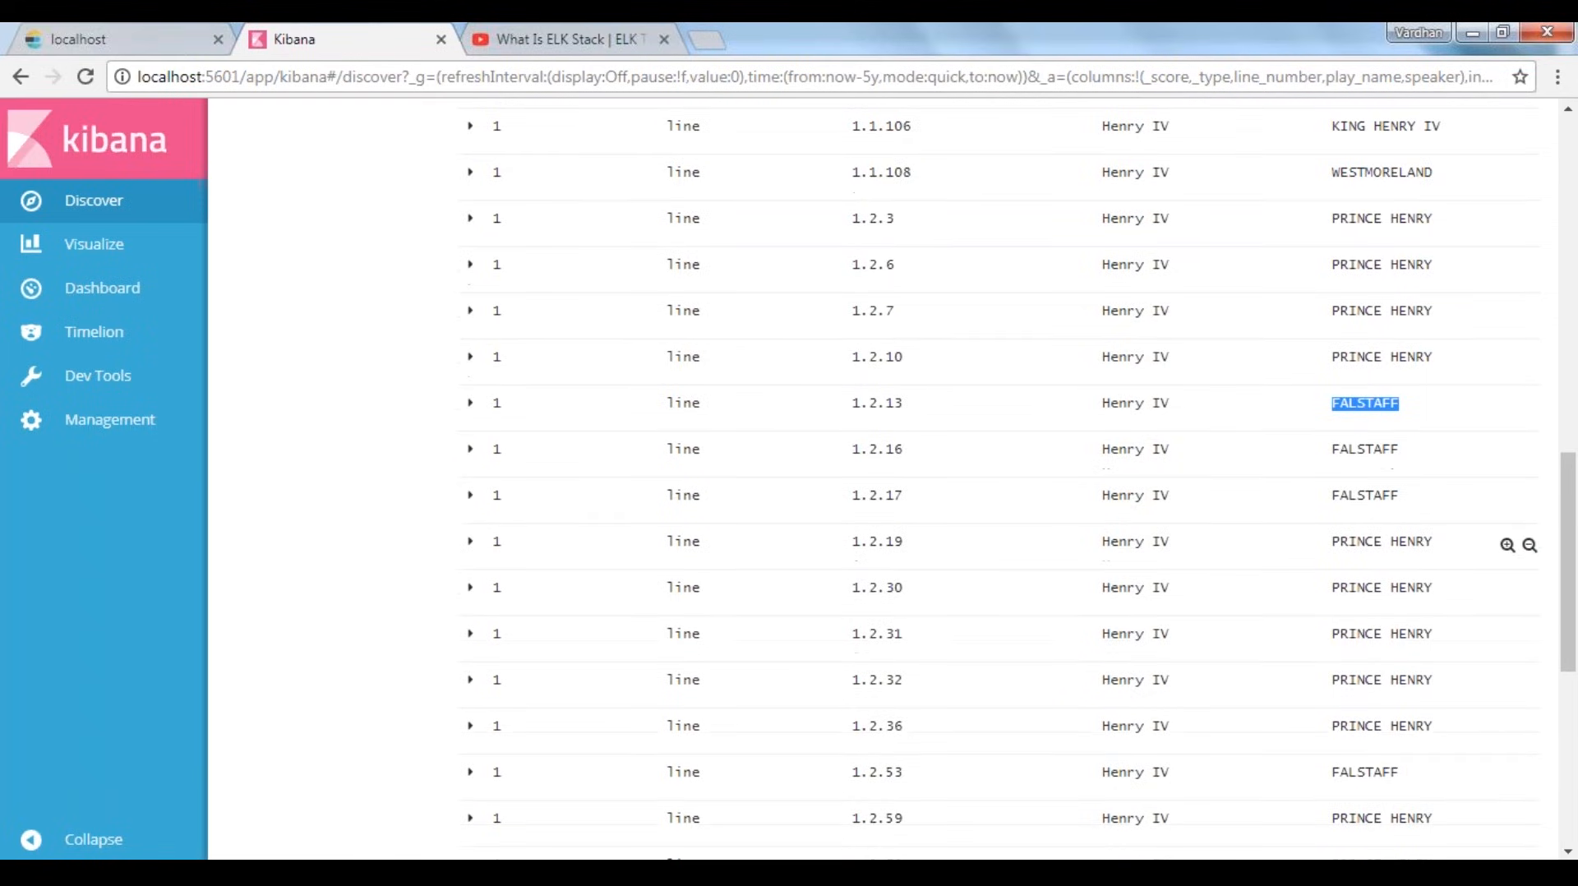
{"action": "scroll", "coordinate": [1364, 544], "scroll_direction": "down", "scroll_amount": 2}
{"action": "left_click_drag", "start_coordinate": [1362, 544], "coordinate": [1313, 546]}
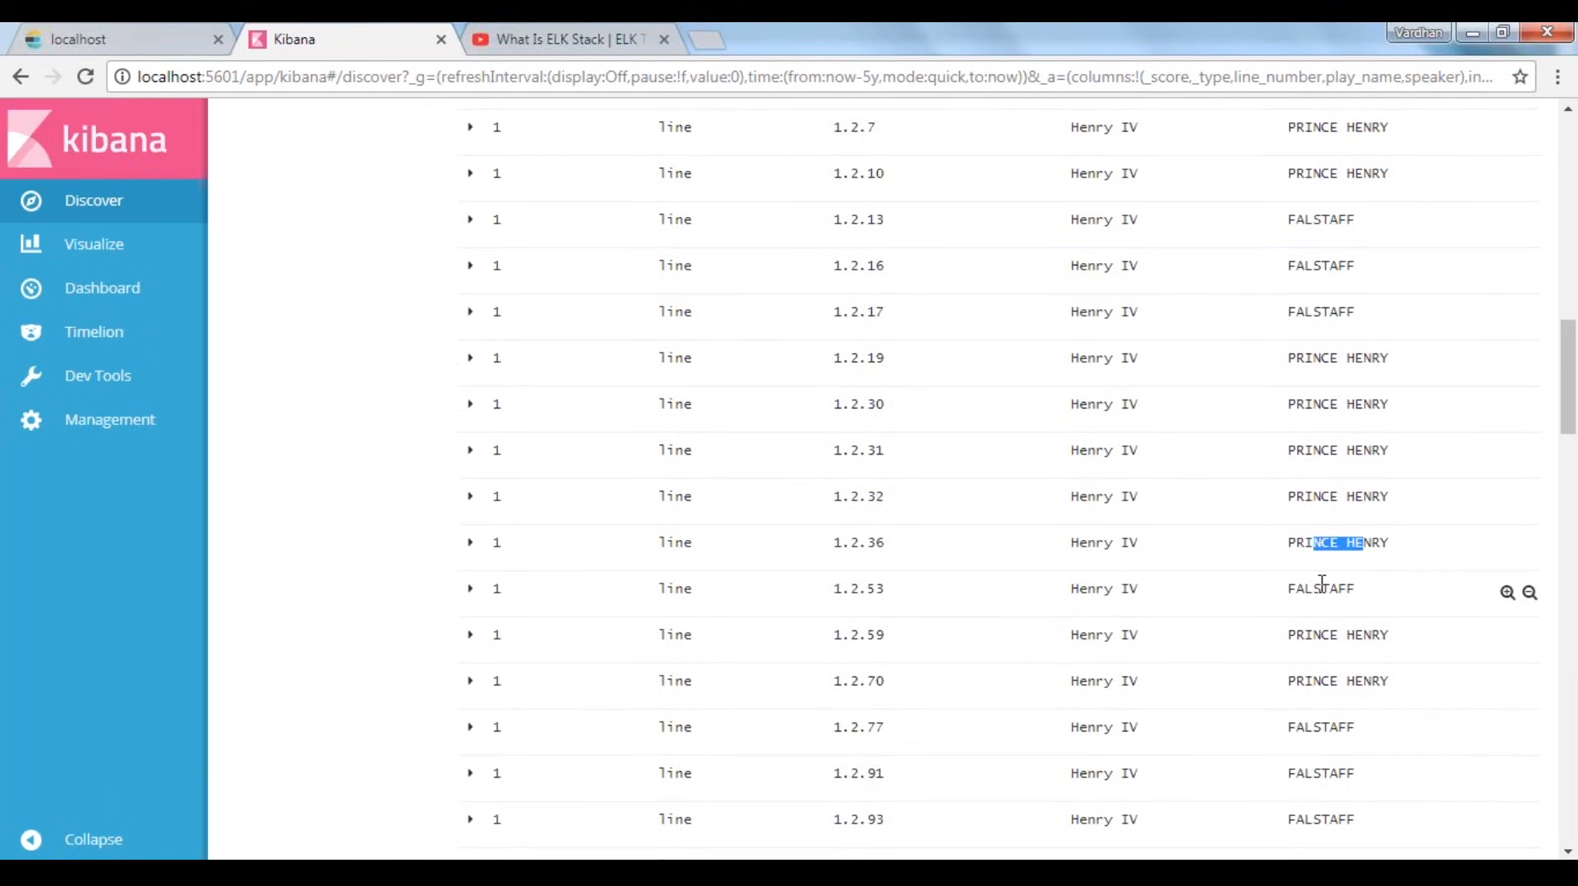
{"action": "left_click", "coordinate": [1321, 583]}
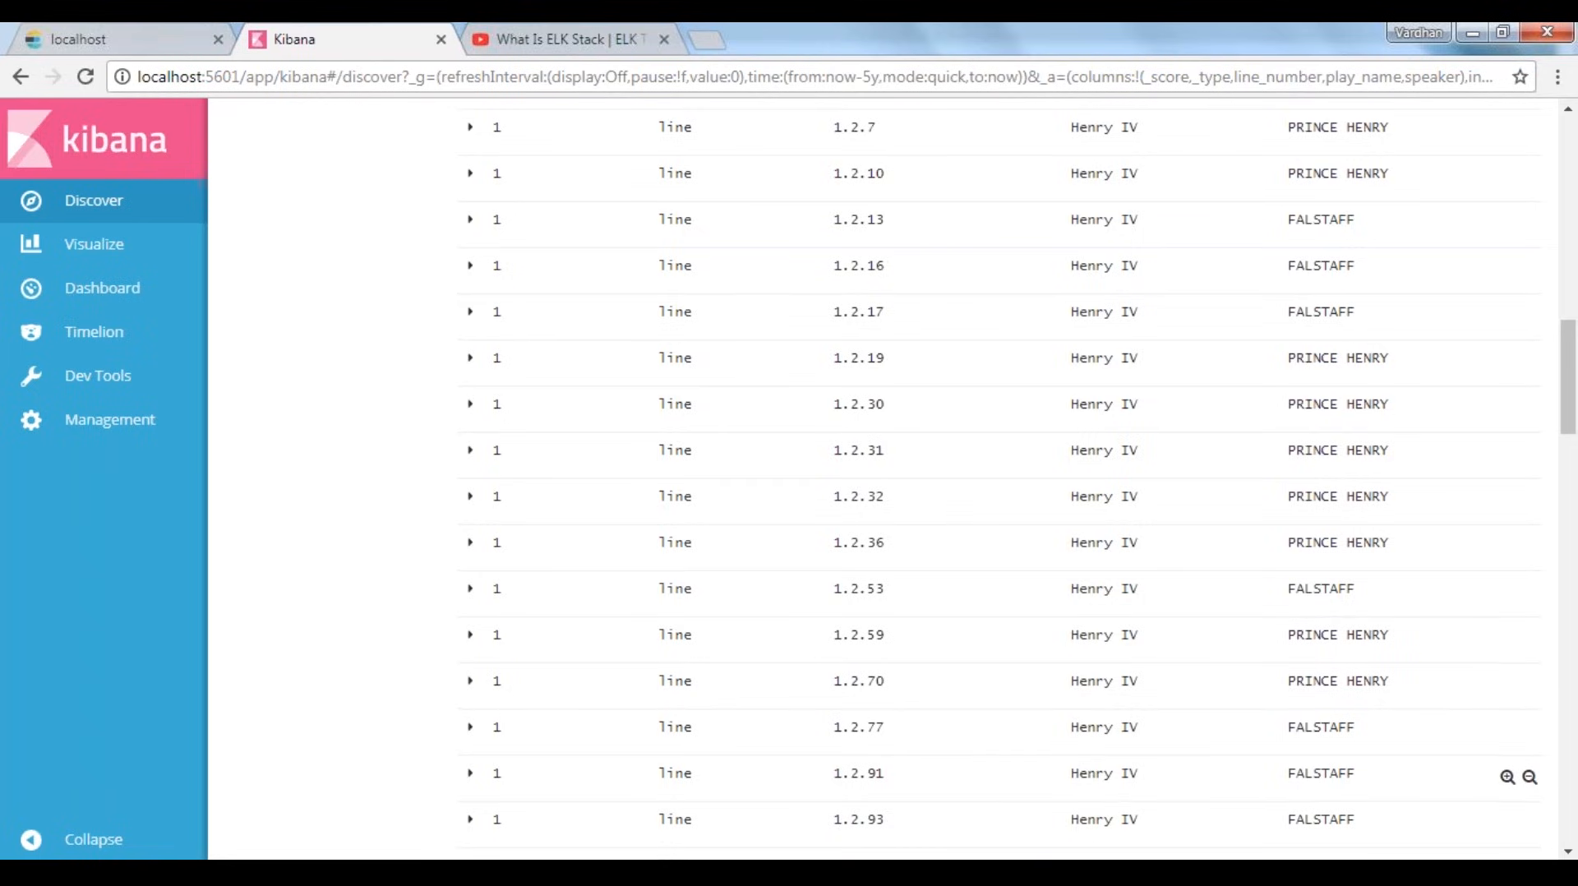
{"action": "scroll", "coordinate": [1388, 604], "scroll_direction": "down", "scroll_amount": 5}
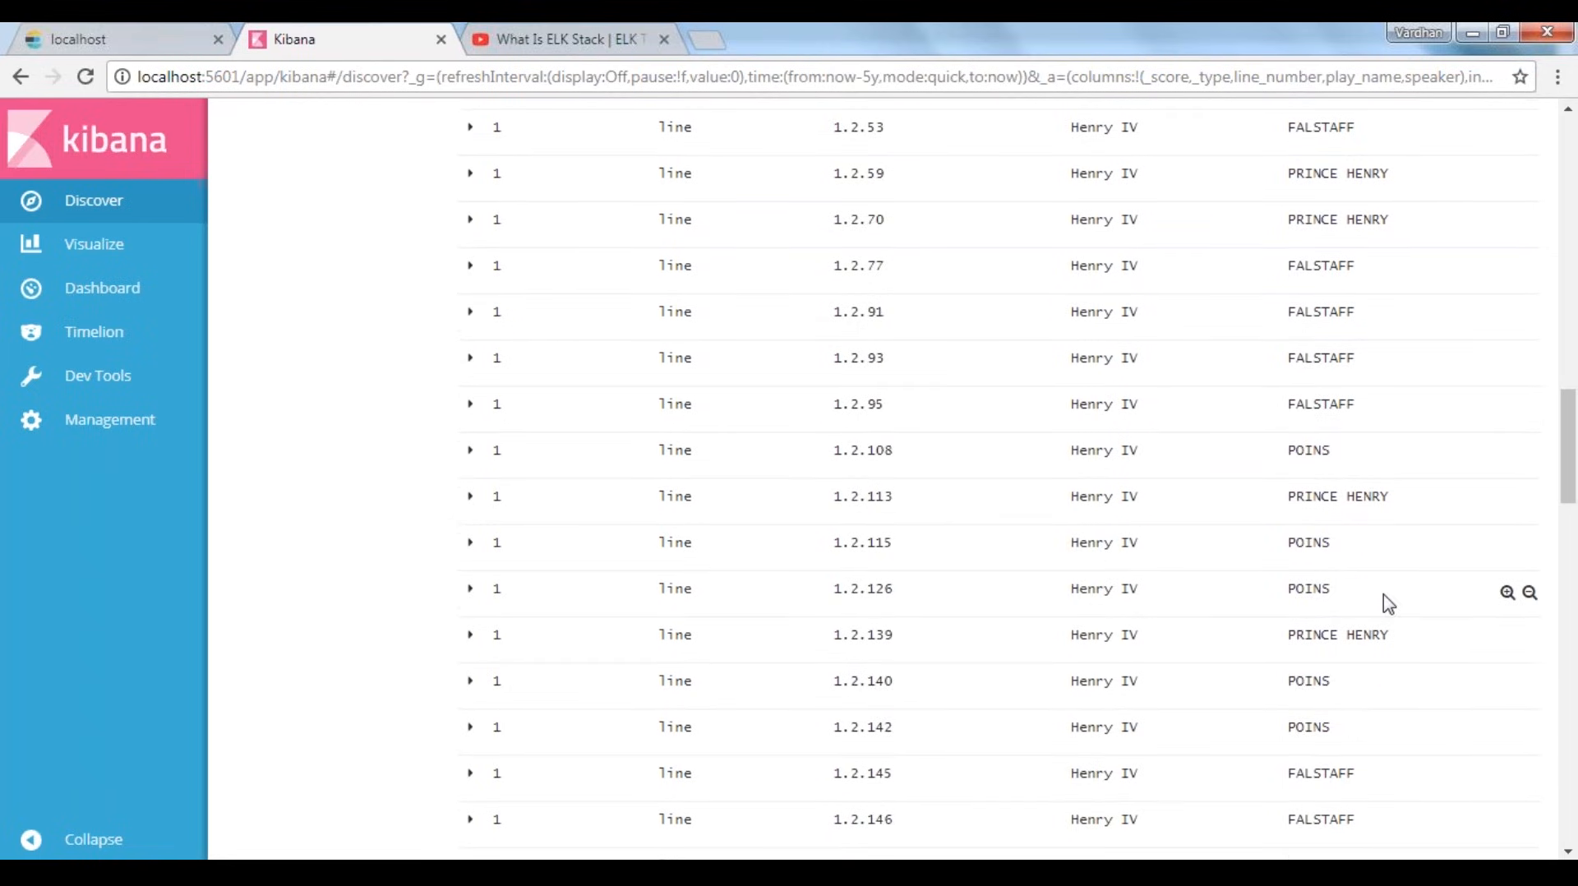
{"action": "scroll", "coordinate": [1388, 604], "scroll_direction": "up", "scroll_amount": 2}
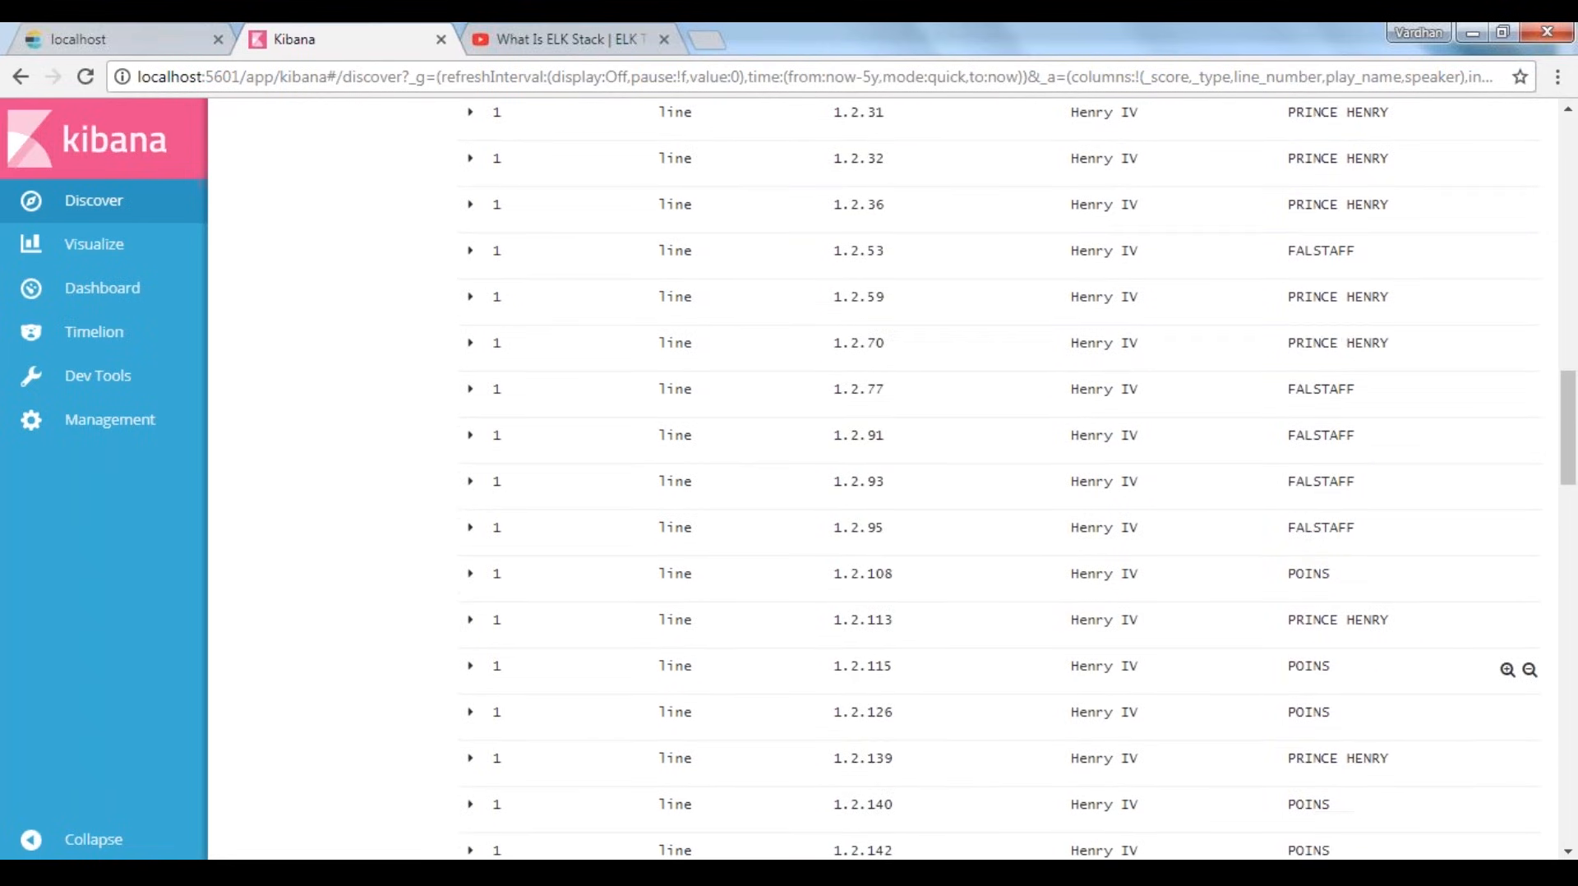
{"action": "scroll", "coordinate": [1388, 604], "scroll_direction": "up", "scroll_amount": 10}
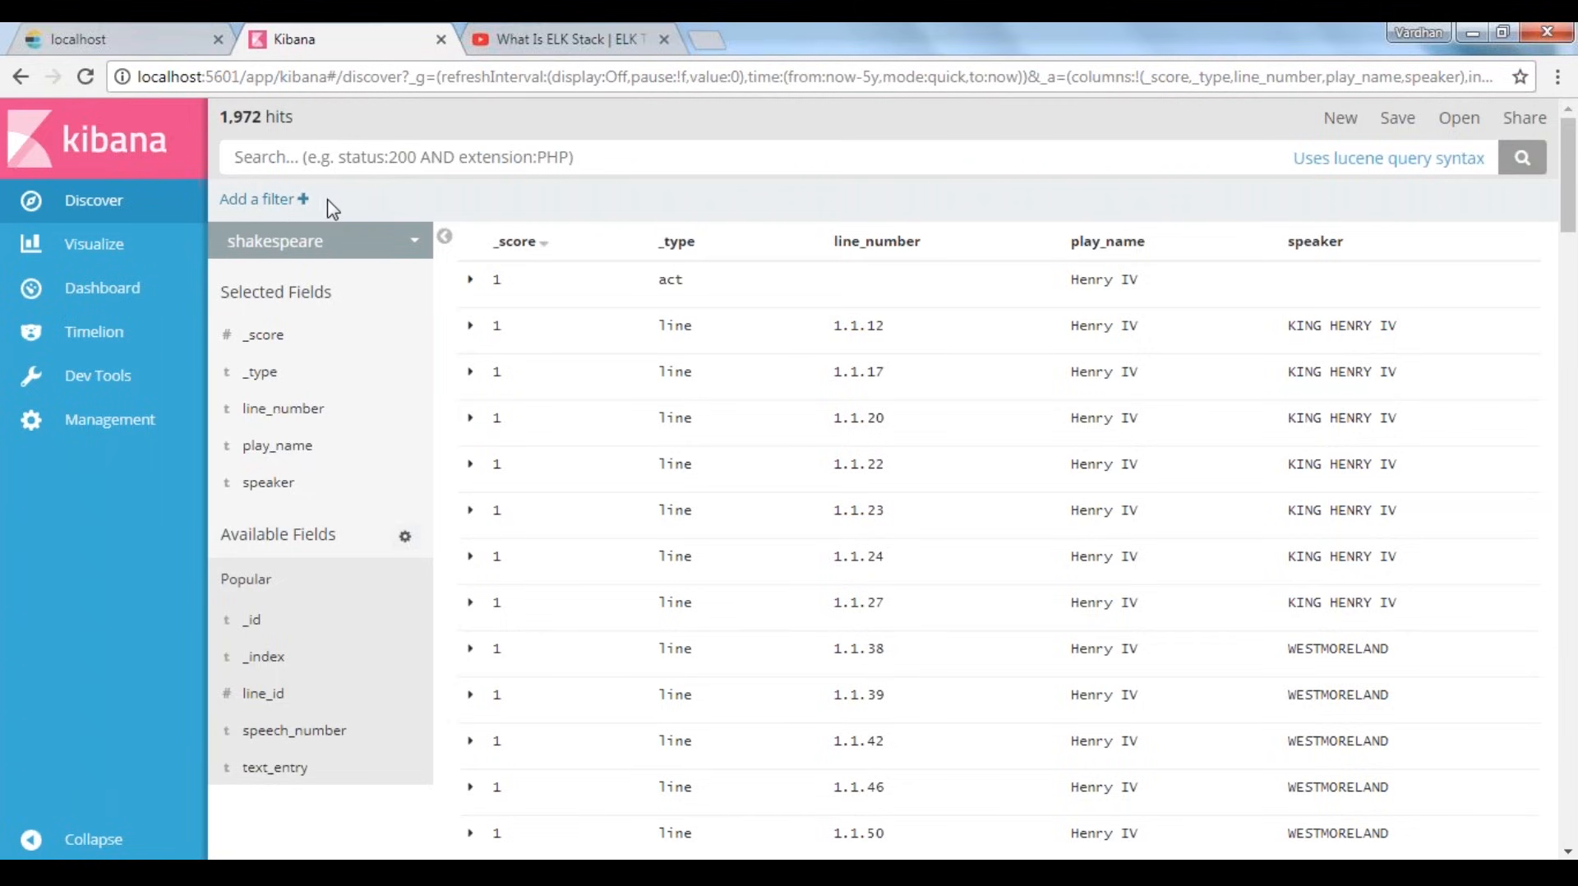
Start a new filter on the speaker.keyword field with the operator "is"
{"action": "left_click", "coordinate": [301, 199]}
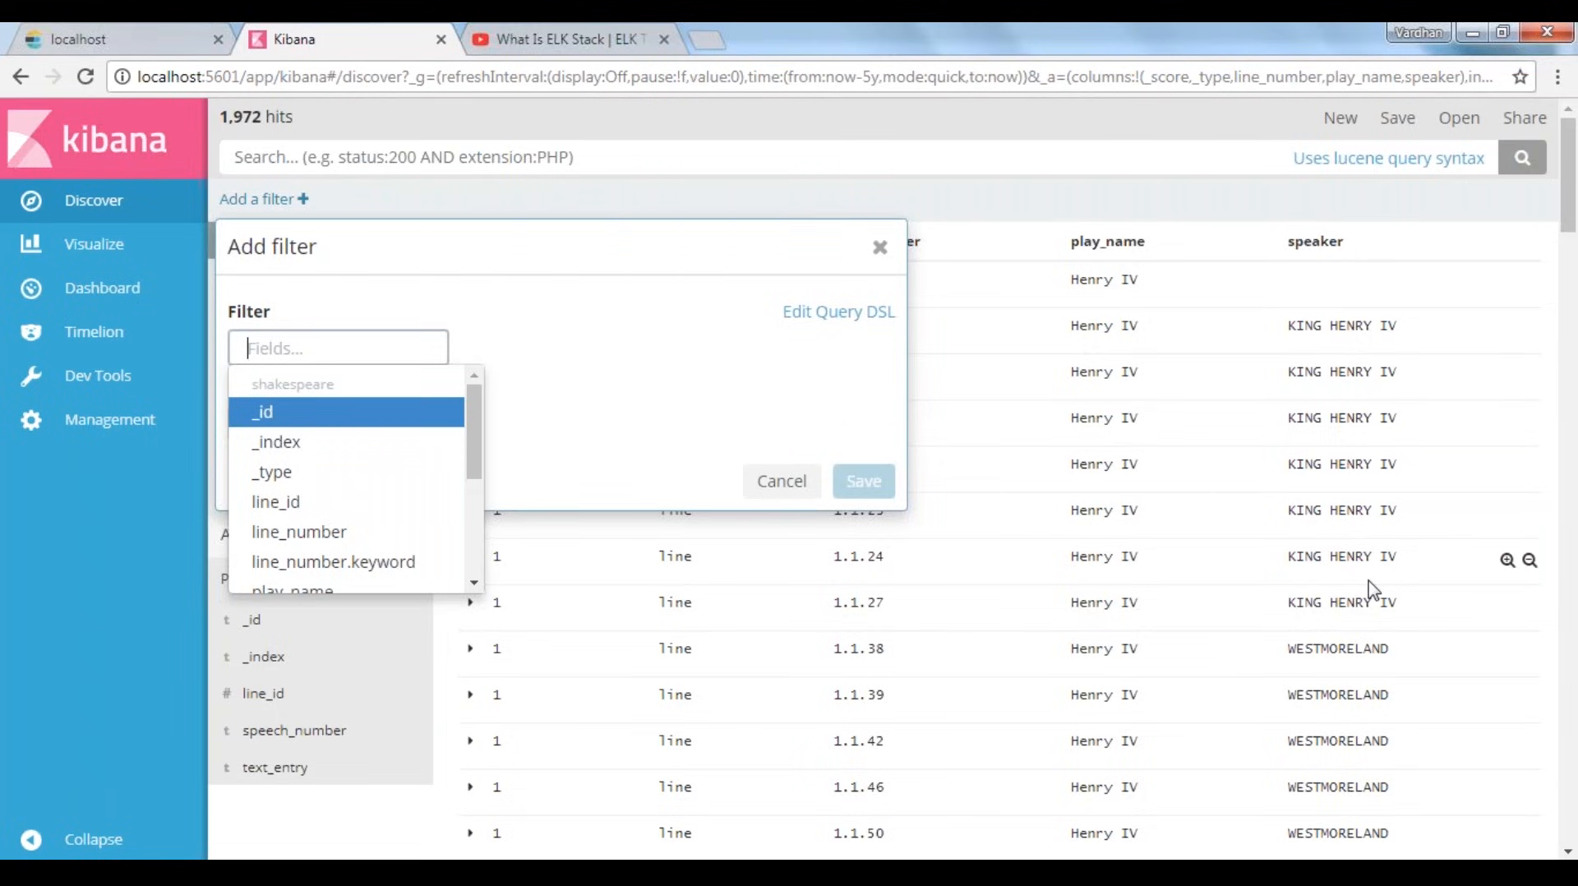
{"action": "scroll", "coordinate": [1371, 588], "scroll_direction": "down", "scroll_amount": 2}
{"action": "scroll", "coordinate": [1371, 589], "scroll_direction": "up", "scroll_amount": 2}
{"action": "type", "text": "s"}
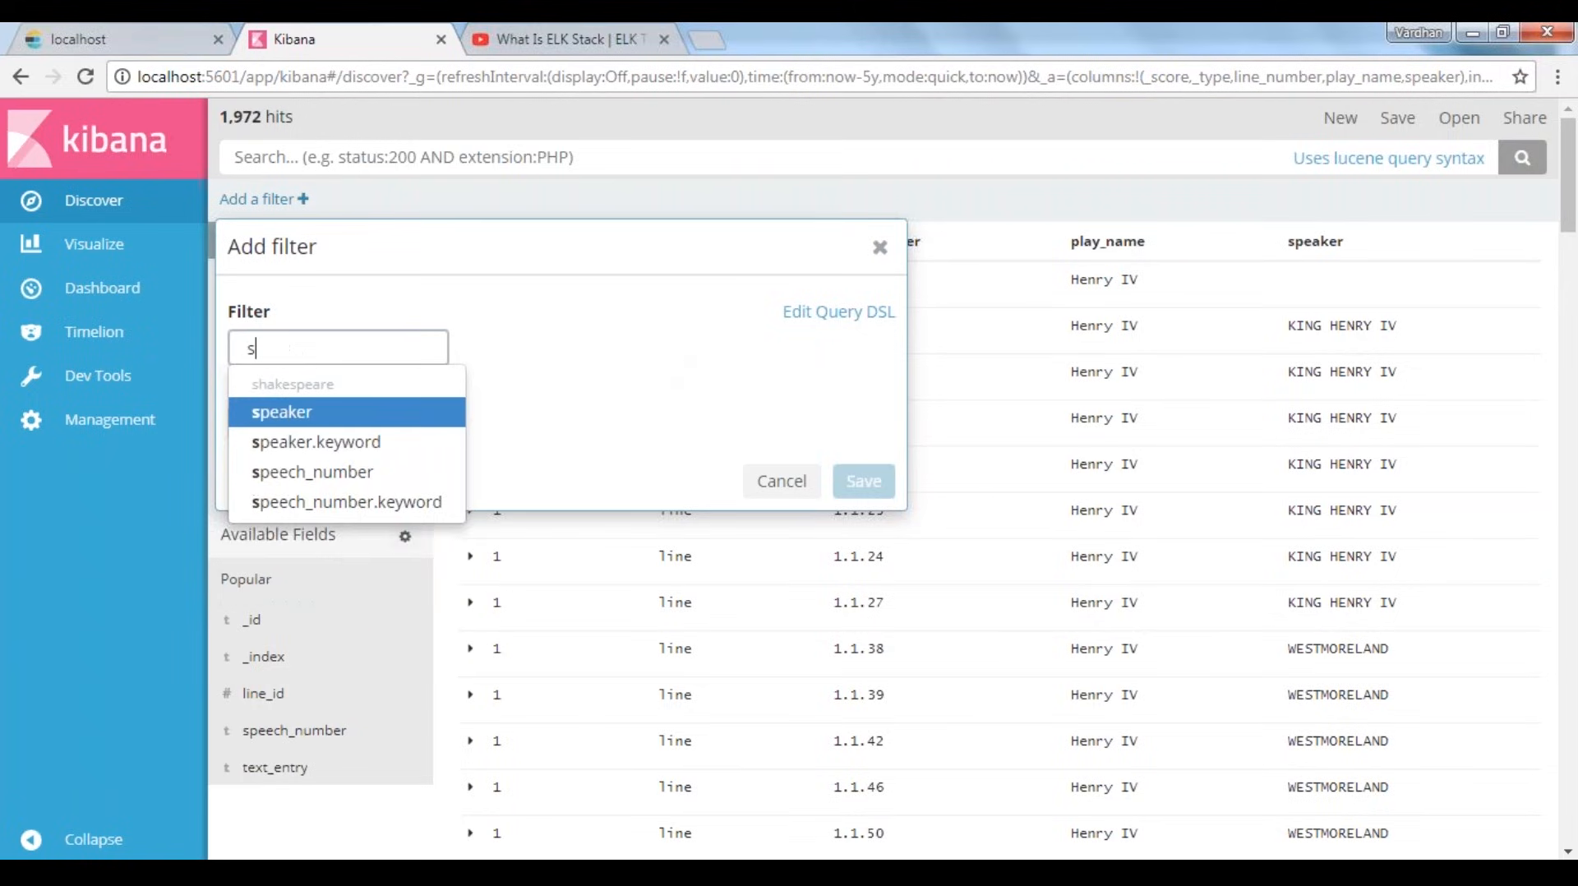
{"action": "type", "text": "peak"}
{"action": "left_click", "coordinate": [325, 444]}
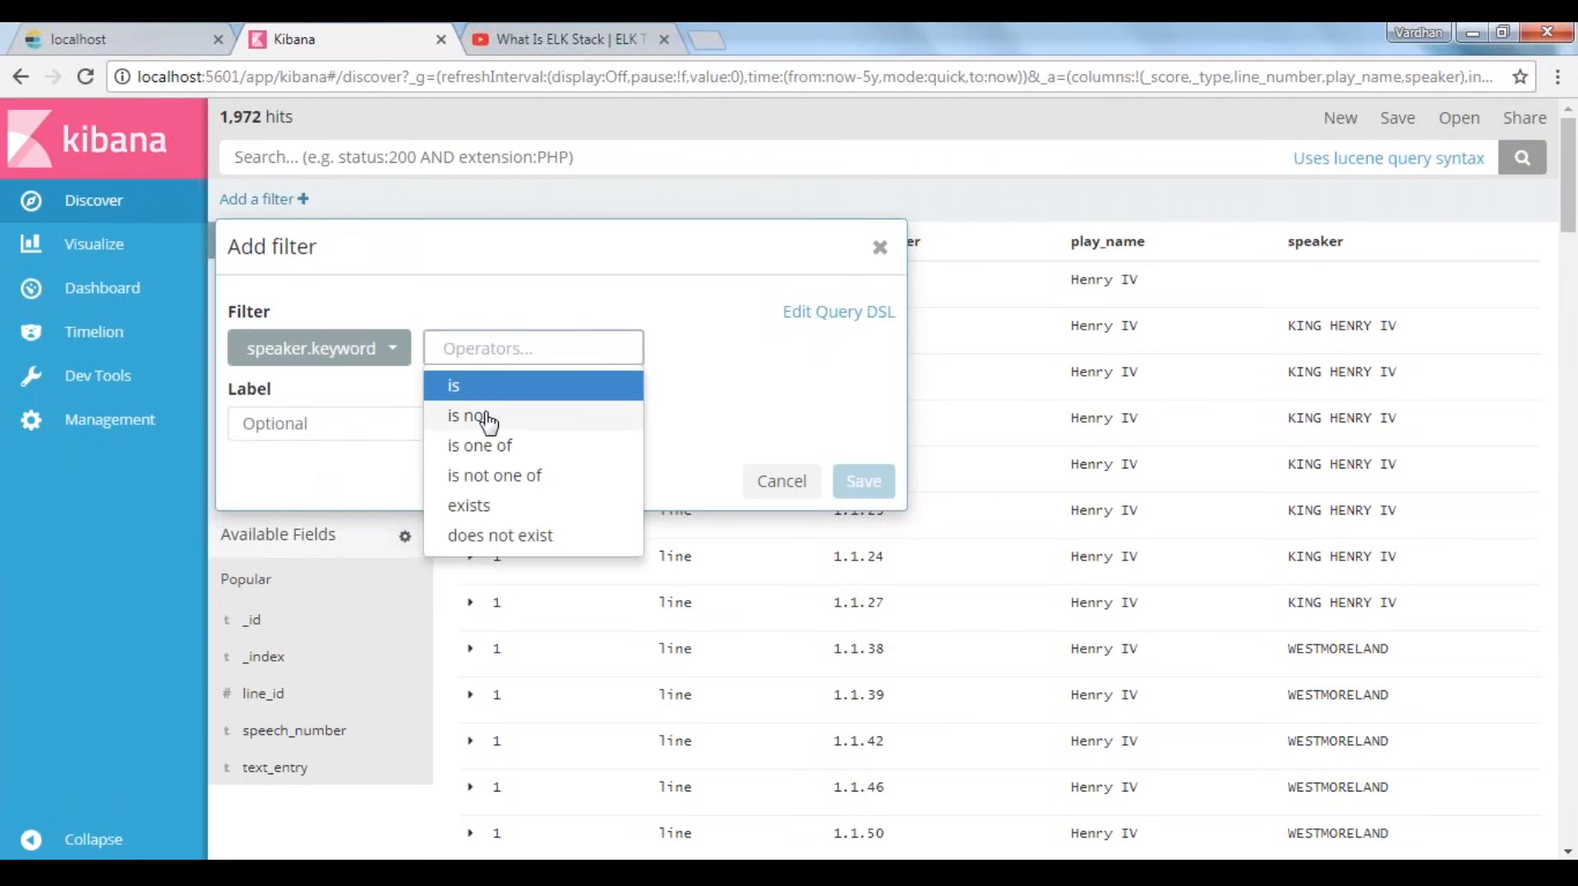
{"action": "left_click", "coordinate": [490, 429]}
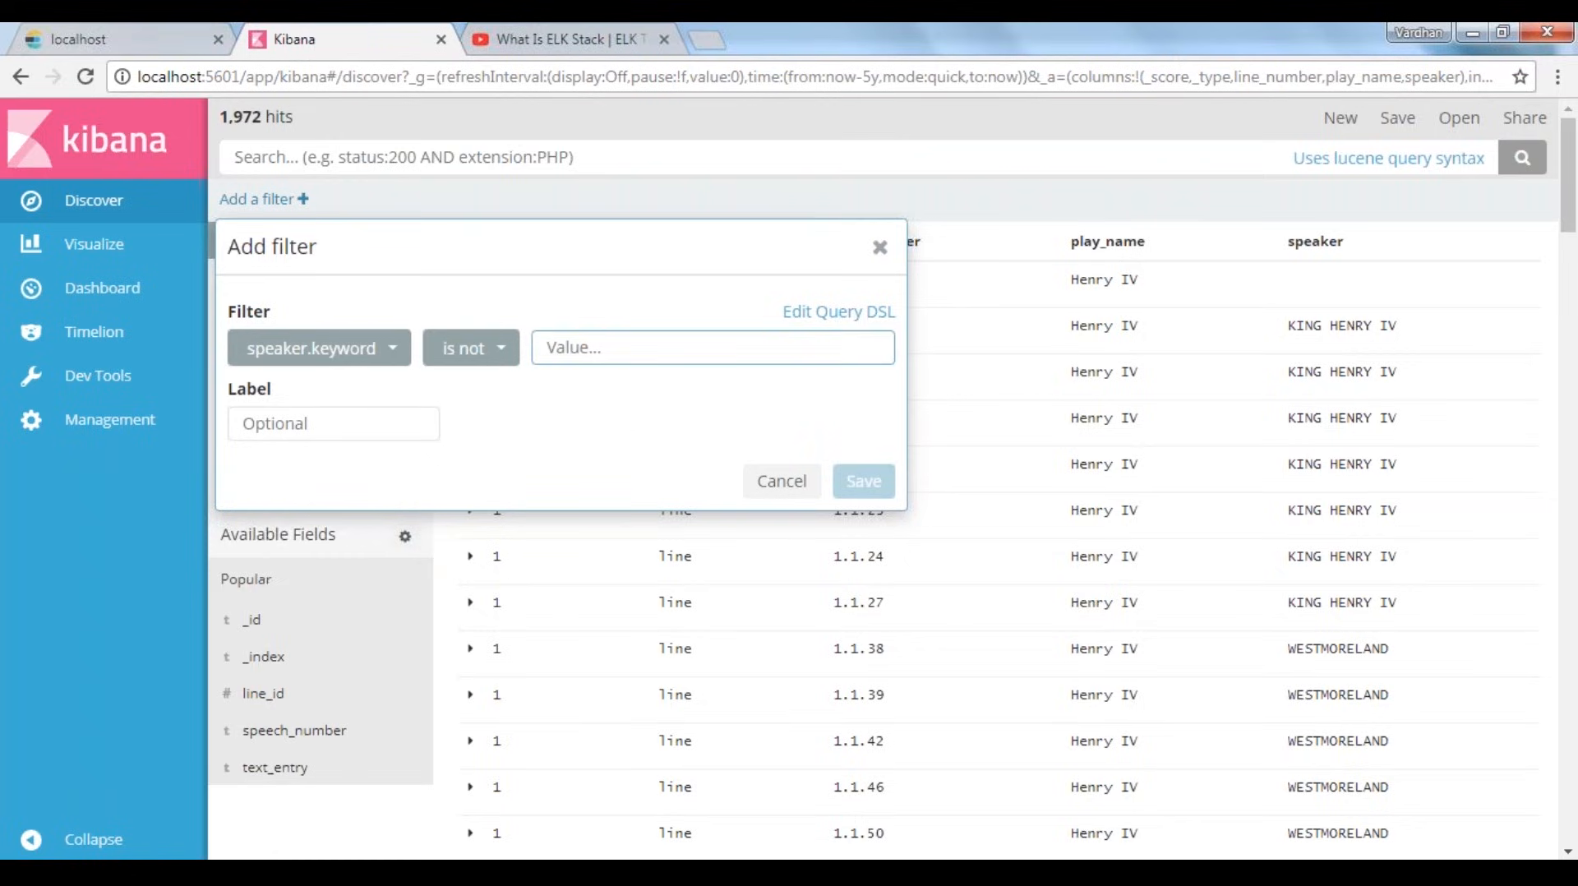
{"action": "left_click", "coordinate": [470, 360]}
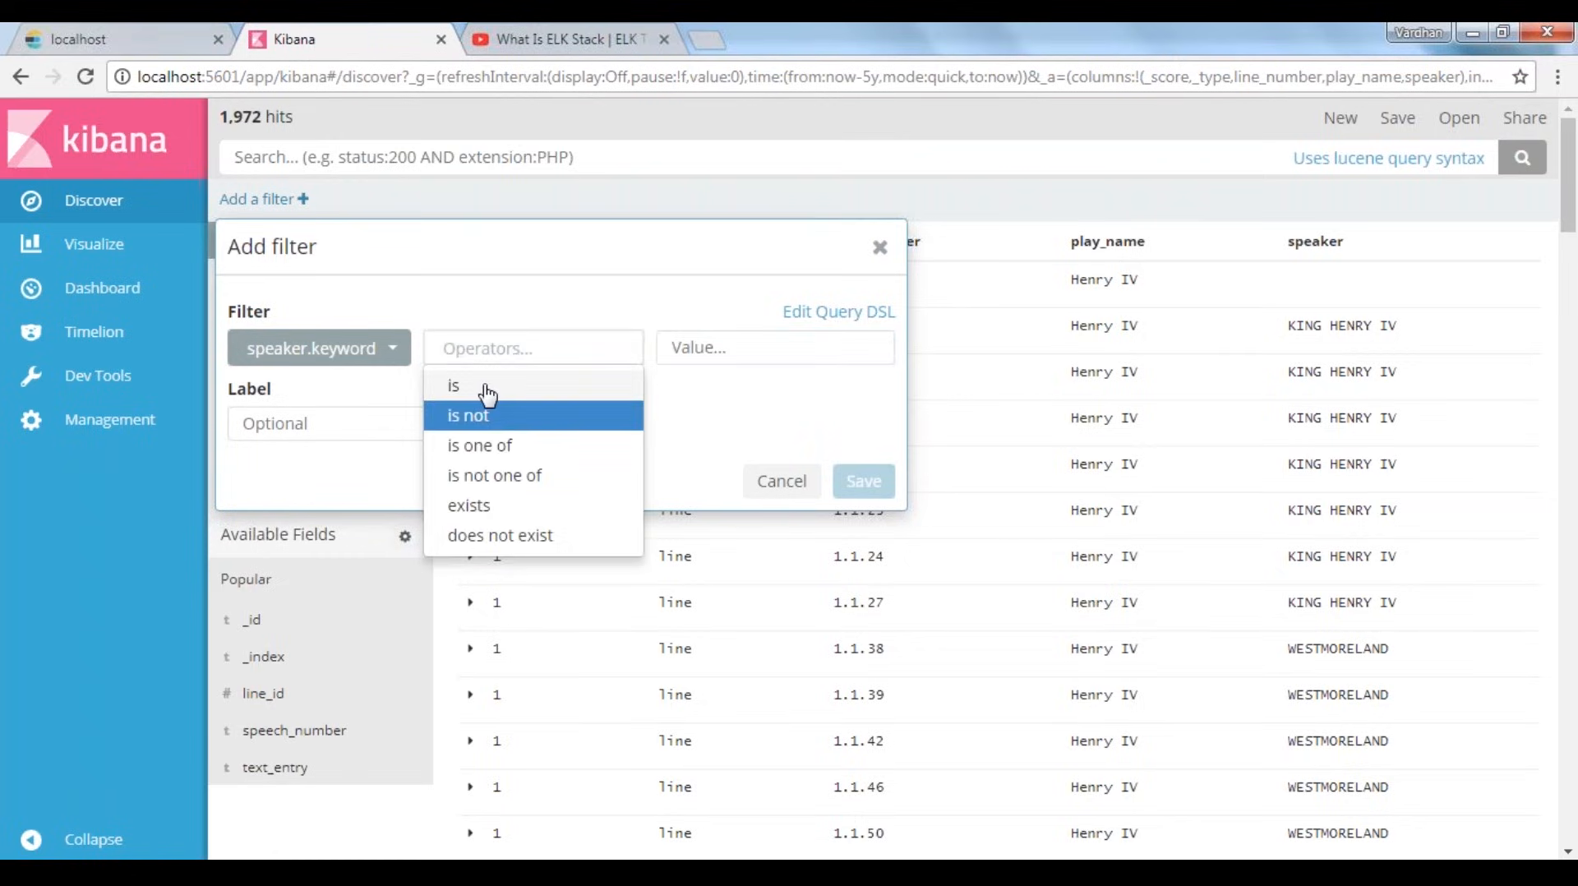
{"action": "left_click", "coordinate": [447, 384]}
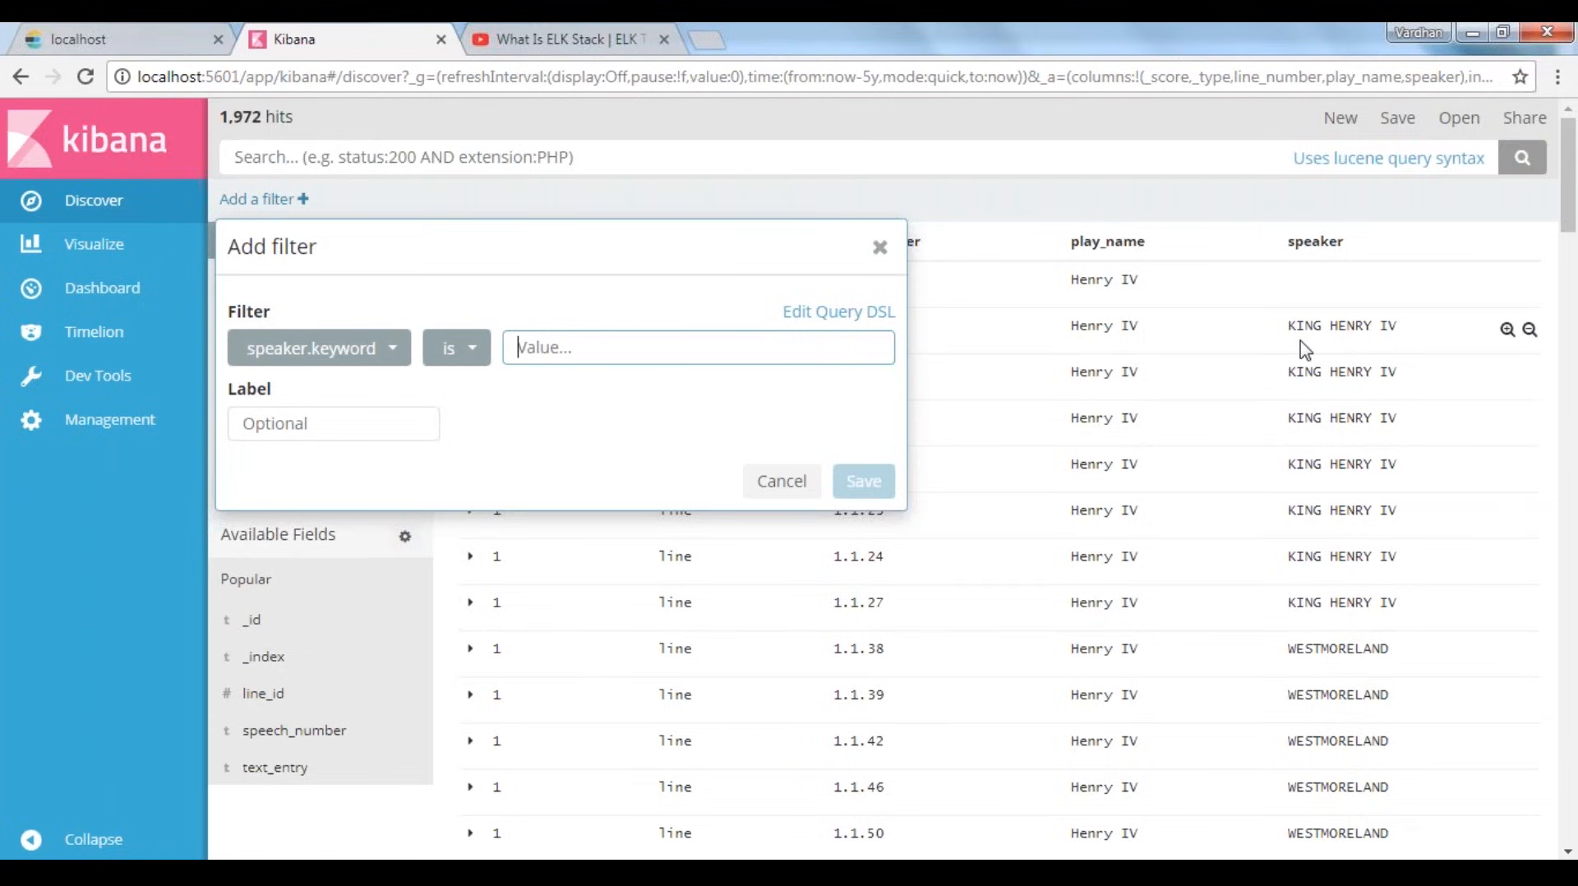
Set the filter value to KING HENRY IV, copied from the speaker column, and save the filter
{"action": "left_click_drag", "start_coordinate": [1288, 327], "coordinate": [1397, 327]}
{"action": "key", "text": "ctrl+c"}
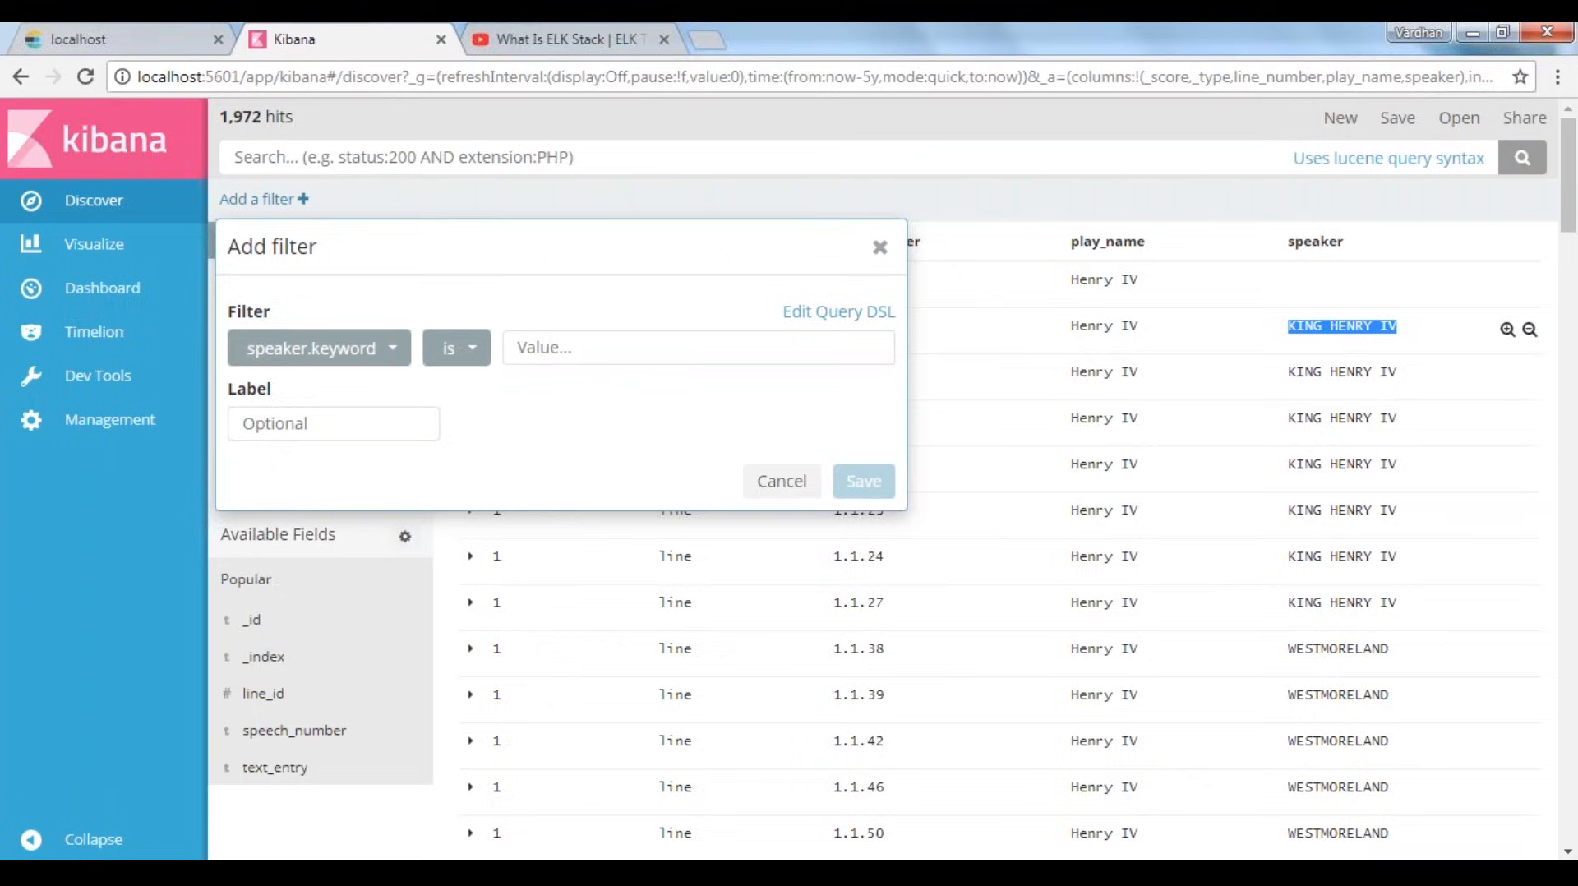
{"action": "left_click", "coordinate": [609, 352]}
{"action": "key", "text": "ctrl+v"}
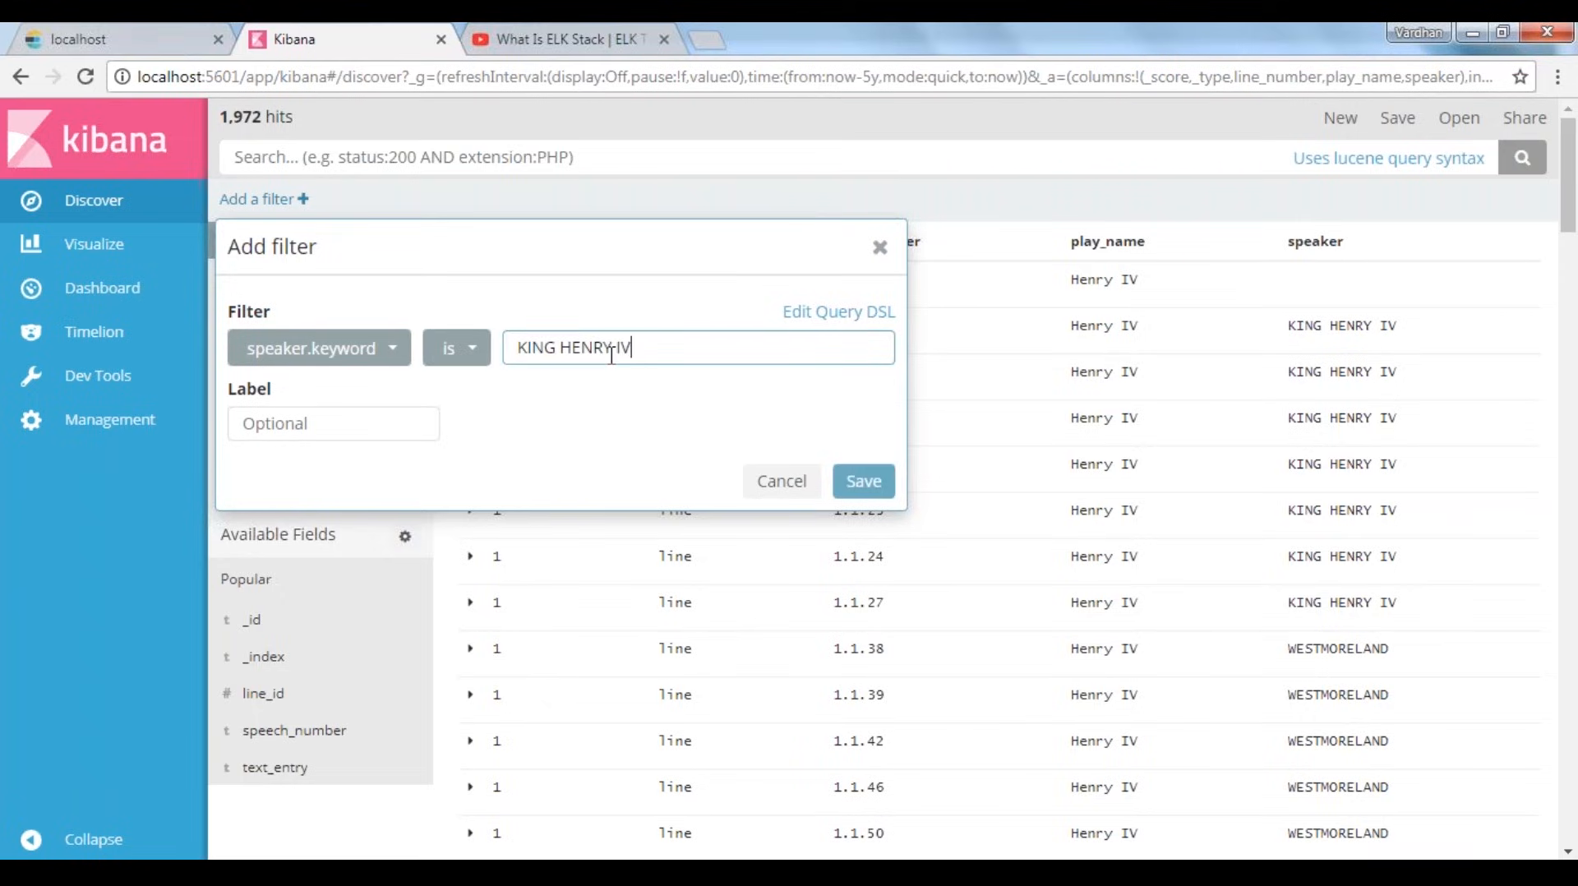
{"action": "left_click", "coordinate": [854, 483]}
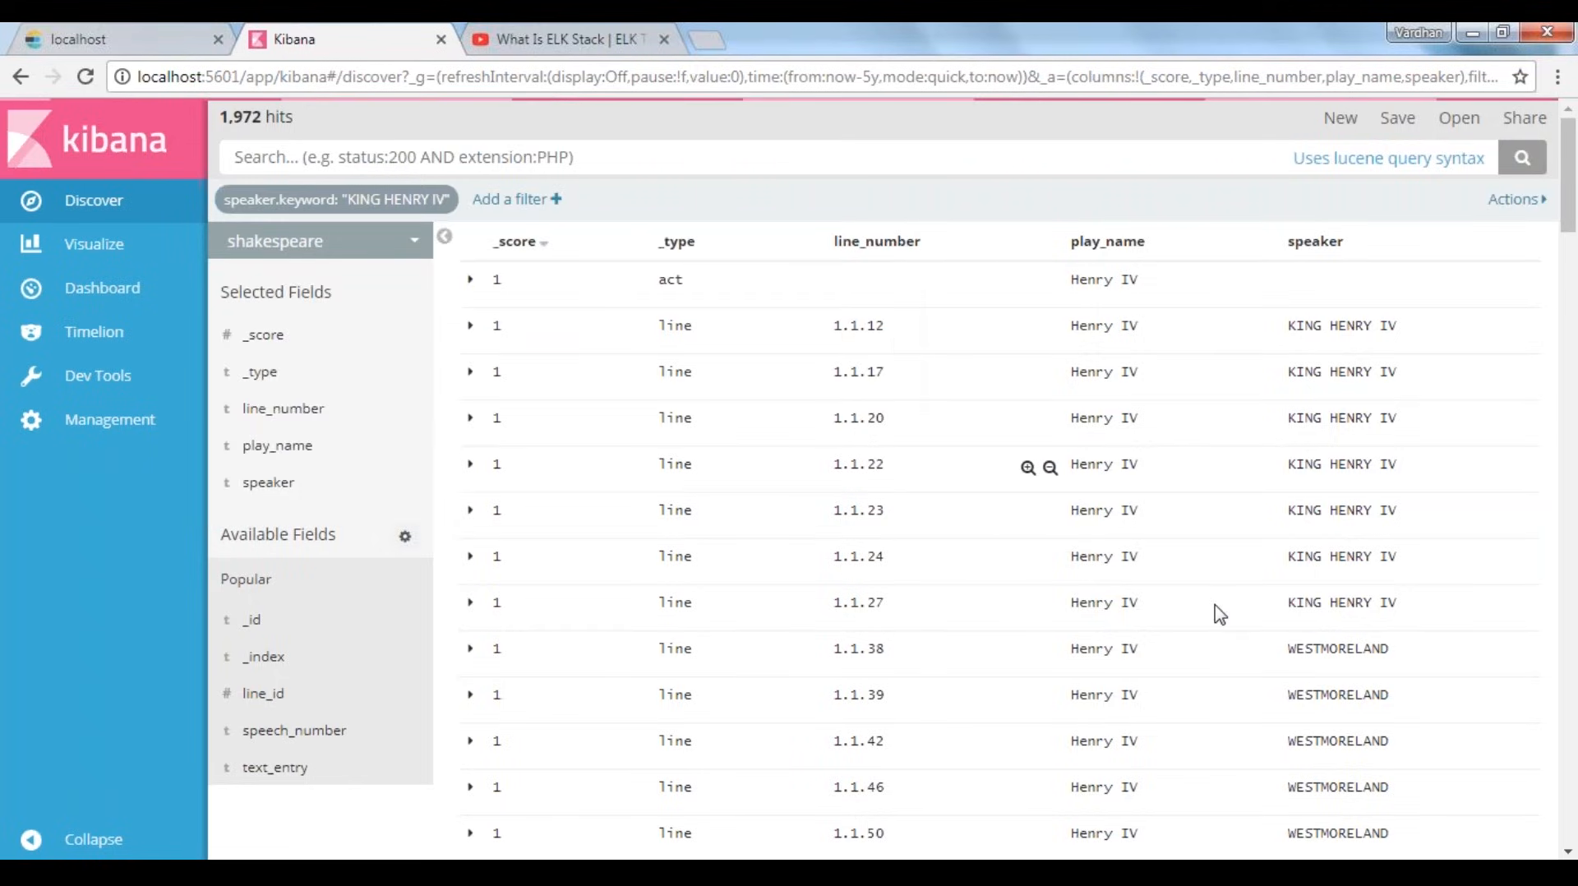
Look through the filtered rows and examine their speaker values and the total number of hits
{"action": "scroll", "coordinate": [1385, 403], "scroll_direction": "down", "scroll_amount": 3}
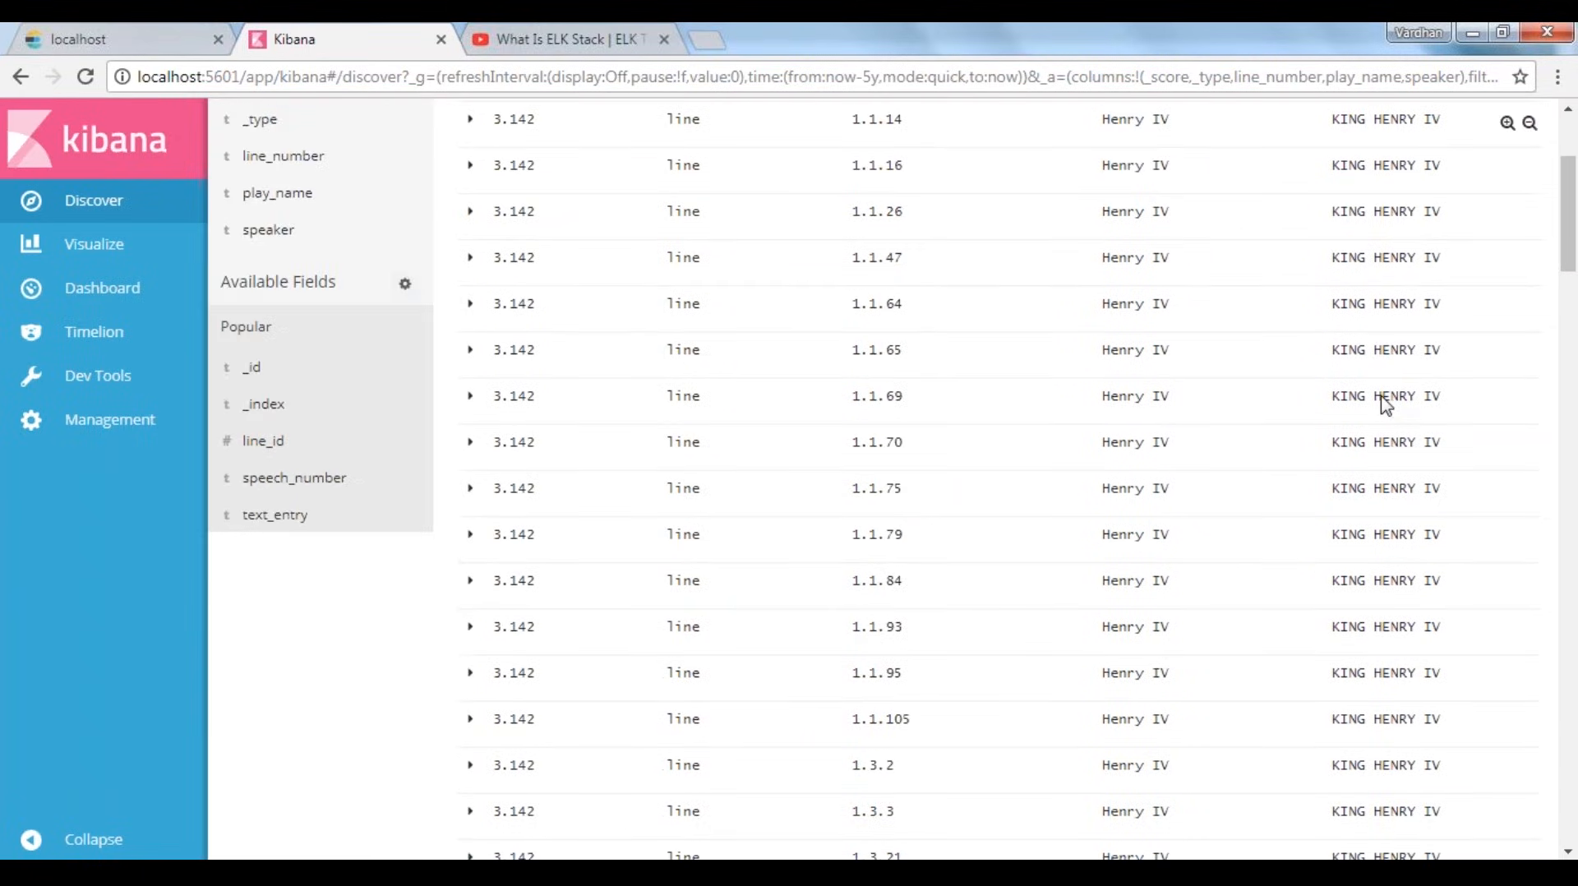
{"action": "scroll", "coordinate": [1385, 402], "scroll_direction": "down", "scroll_amount": 20}
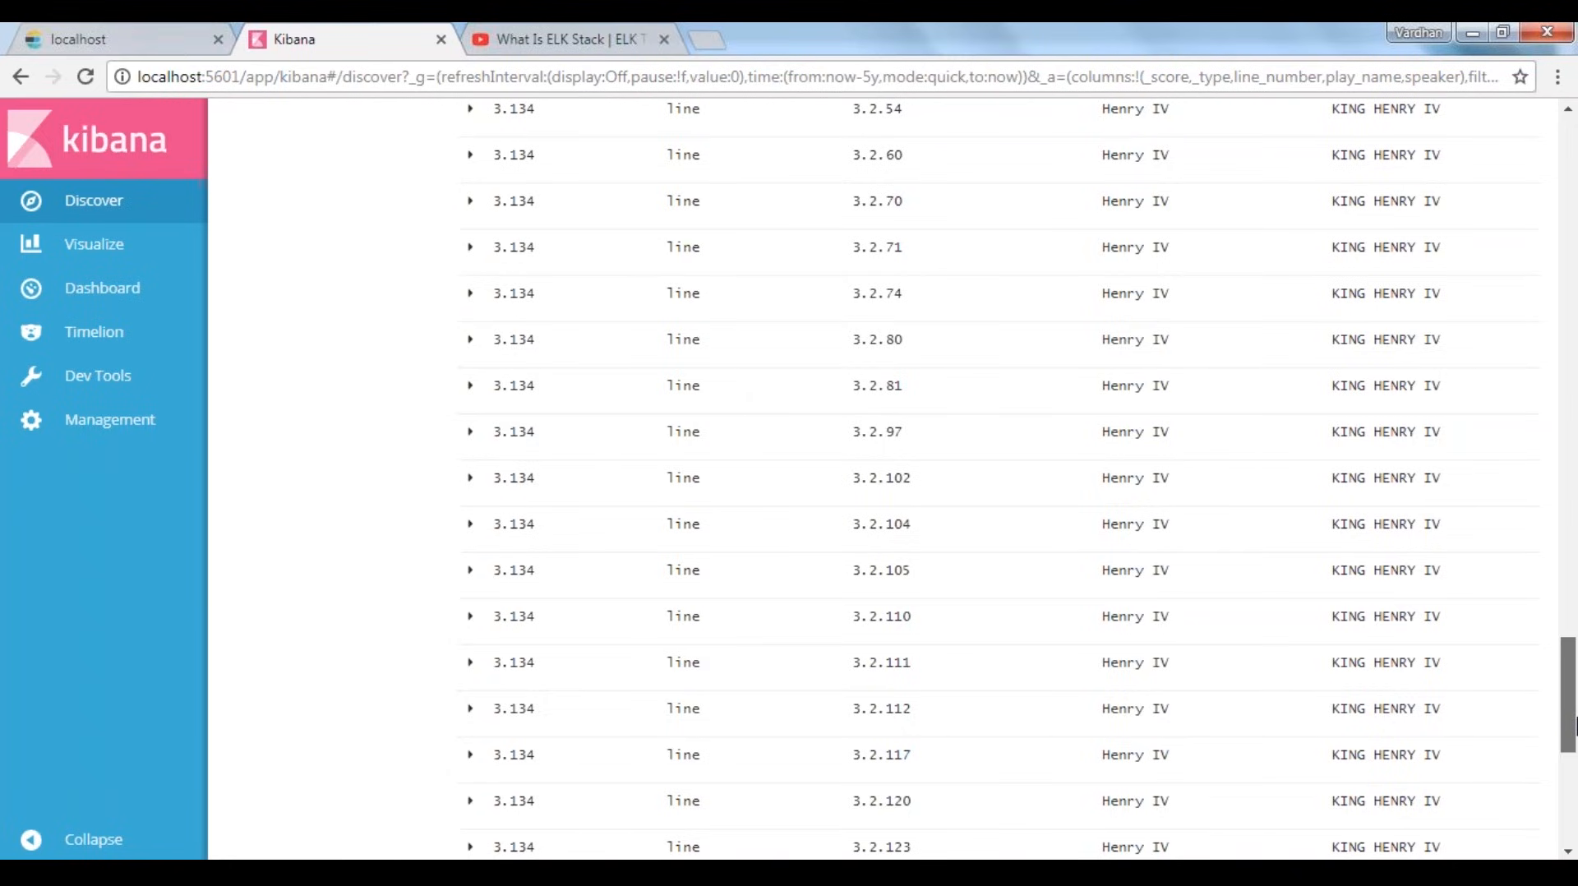
{"action": "left_click_drag", "start_coordinate": [1575, 727], "coordinate": [765, 329]}
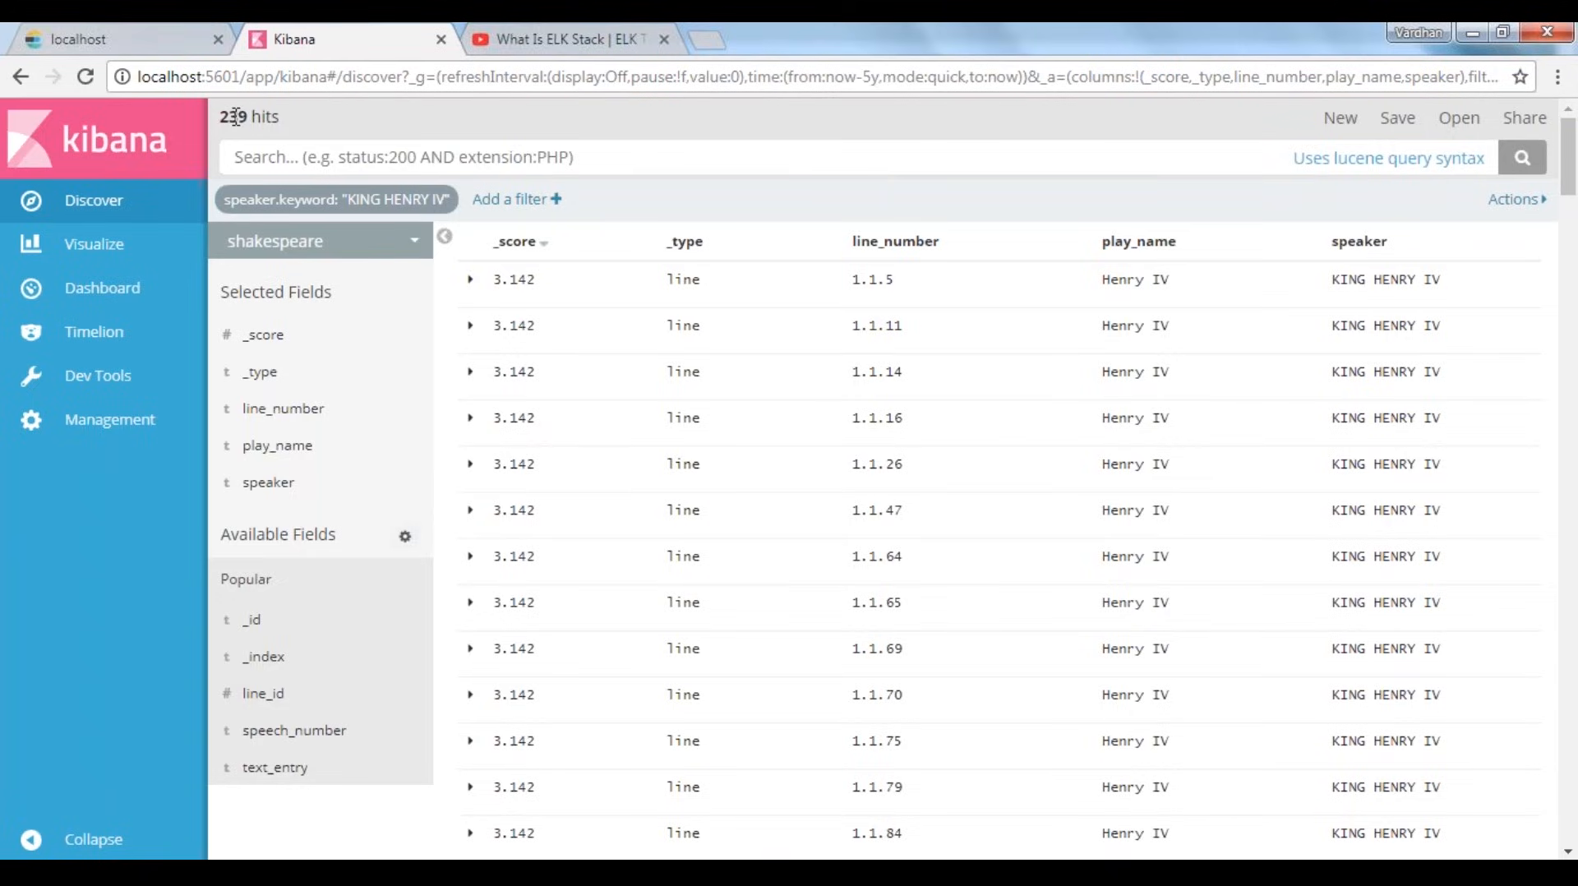
{"action": "left_click_drag", "start_coordinate": [219, 117], "coordinate": [279, 118]}
{"action": "left_click", "coordinate": [338, 119]}
{"action": "left_click_drag", "start_coordinate": [219, 117], "coordinate": [293, 138]}
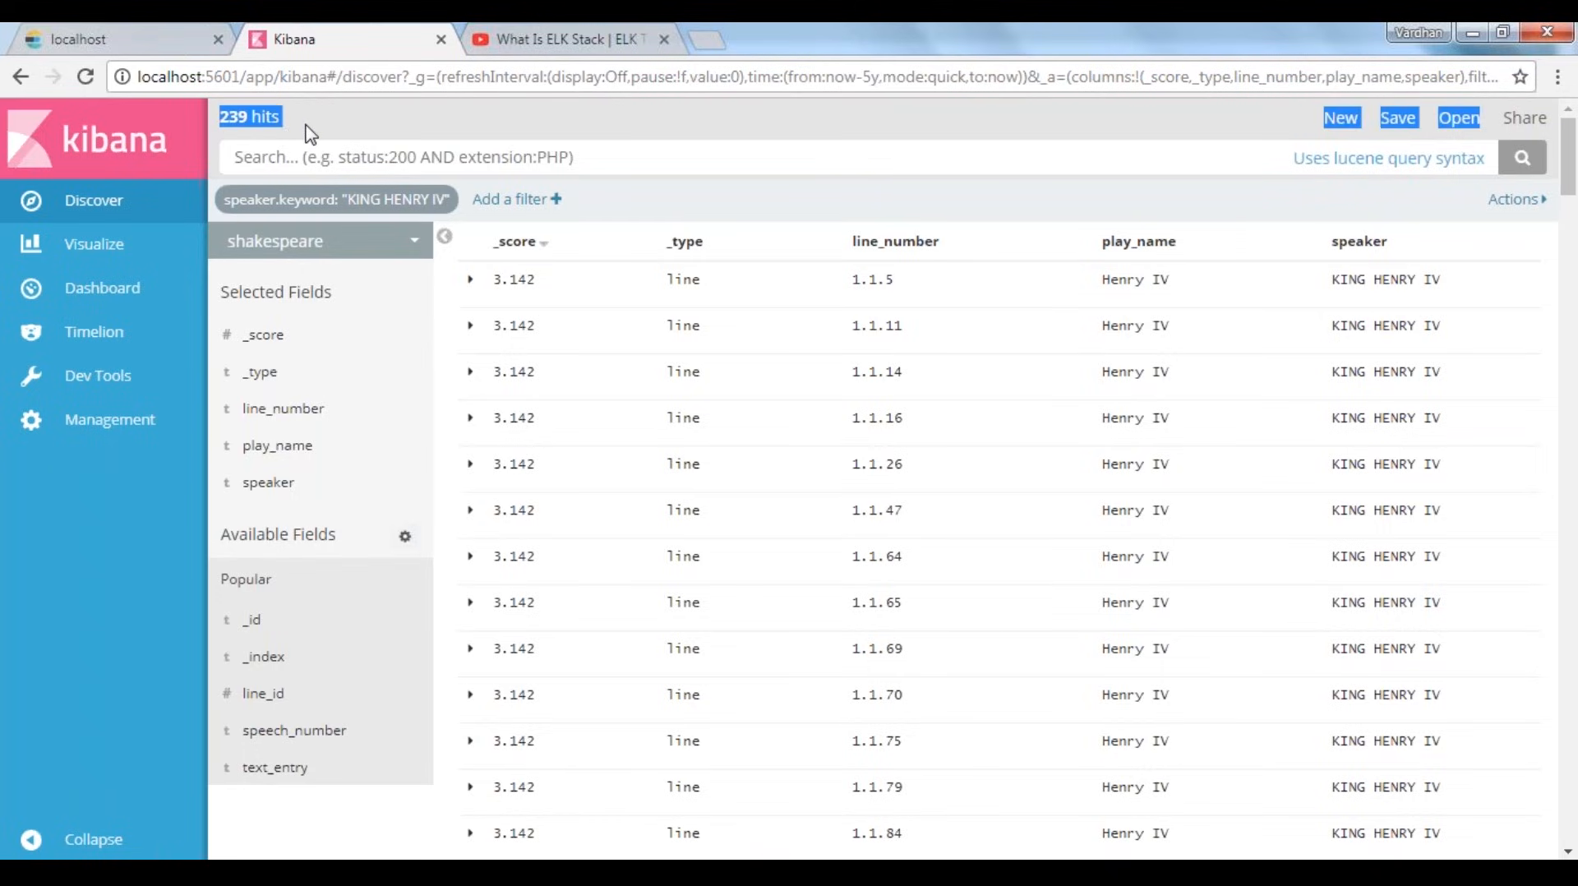
{"action": "left_click", "coordinate": [292, 135]}
Remove the KING HENRY IV speaker filter and check the hit count of the unfiltered shakespeare index
{"action": "mouse_move", "coordinate": [404, 204]}
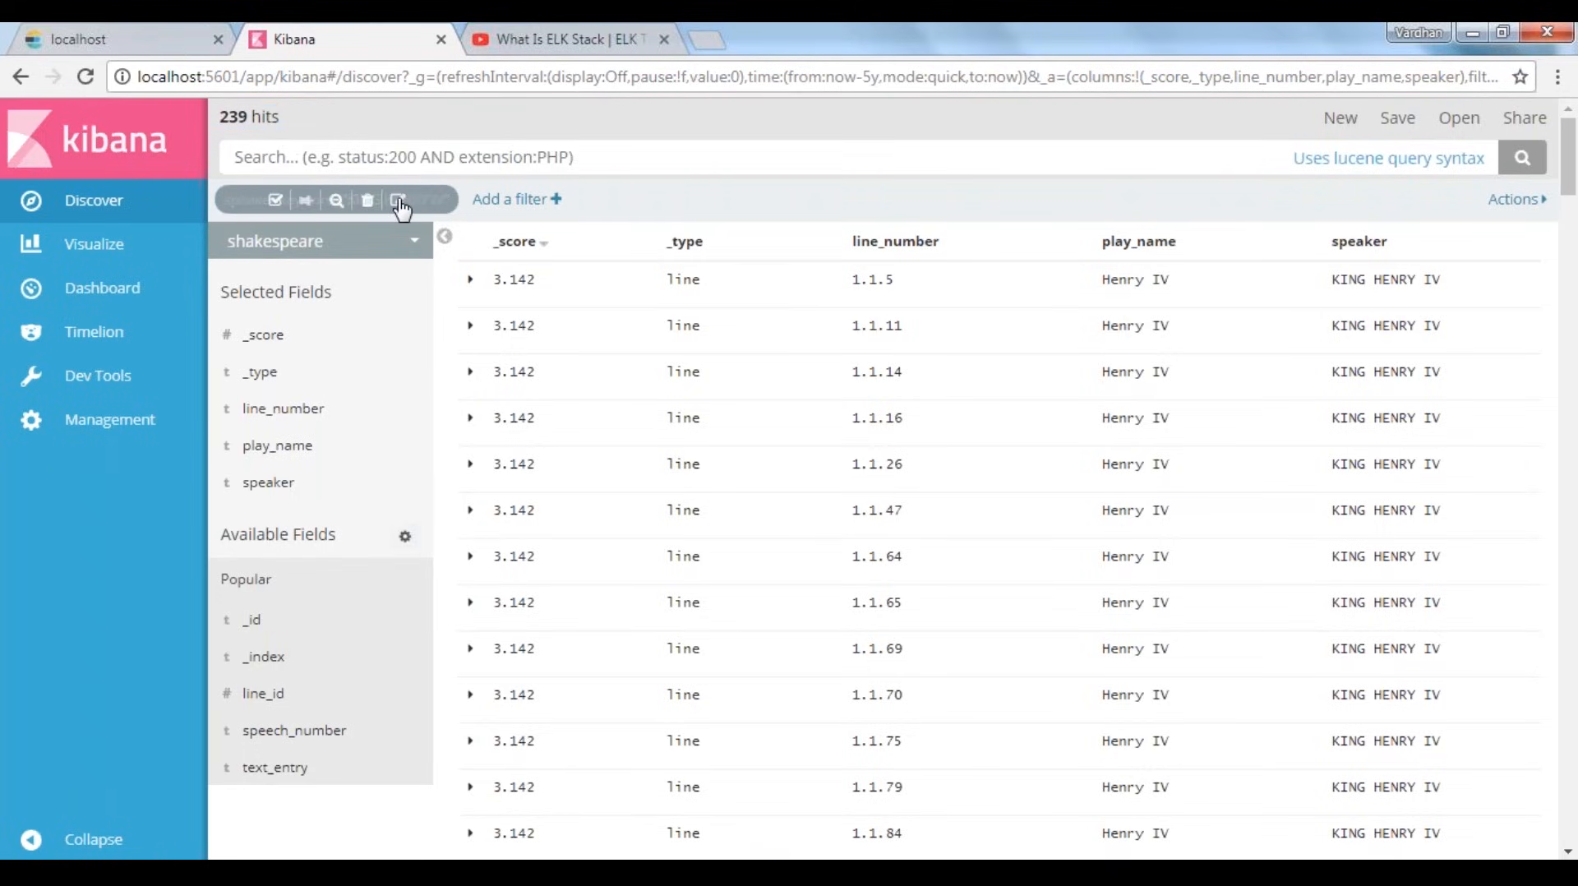
{"action": "left_click", "coordinate": [367, 200]}
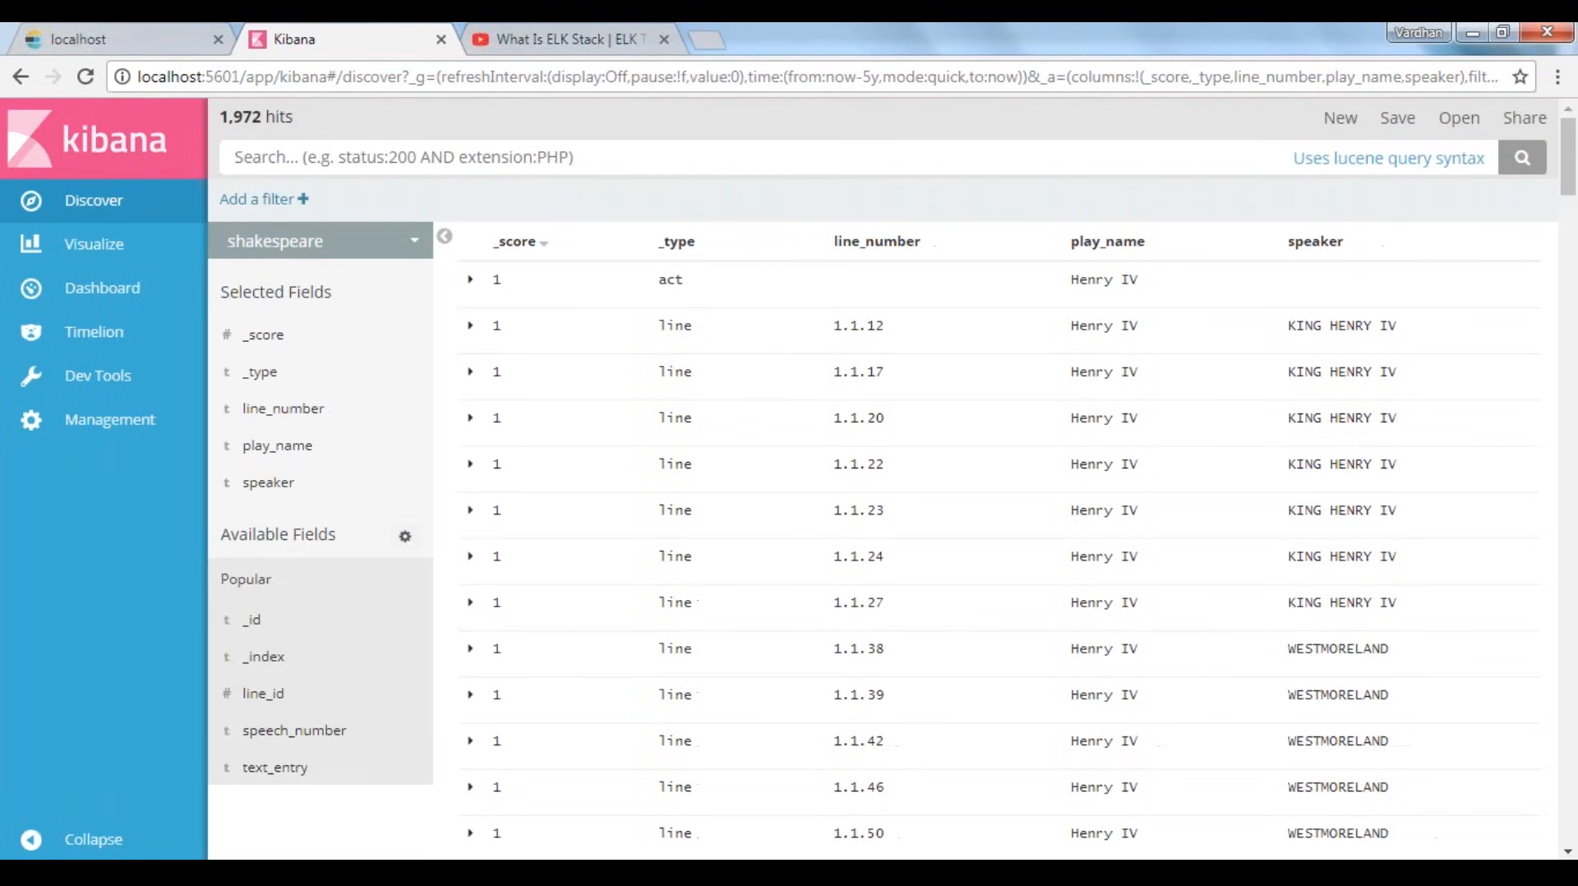
{"action": "left_click_drag", "start_coordinate": [219, 116], "coordinate": [257, 116]}
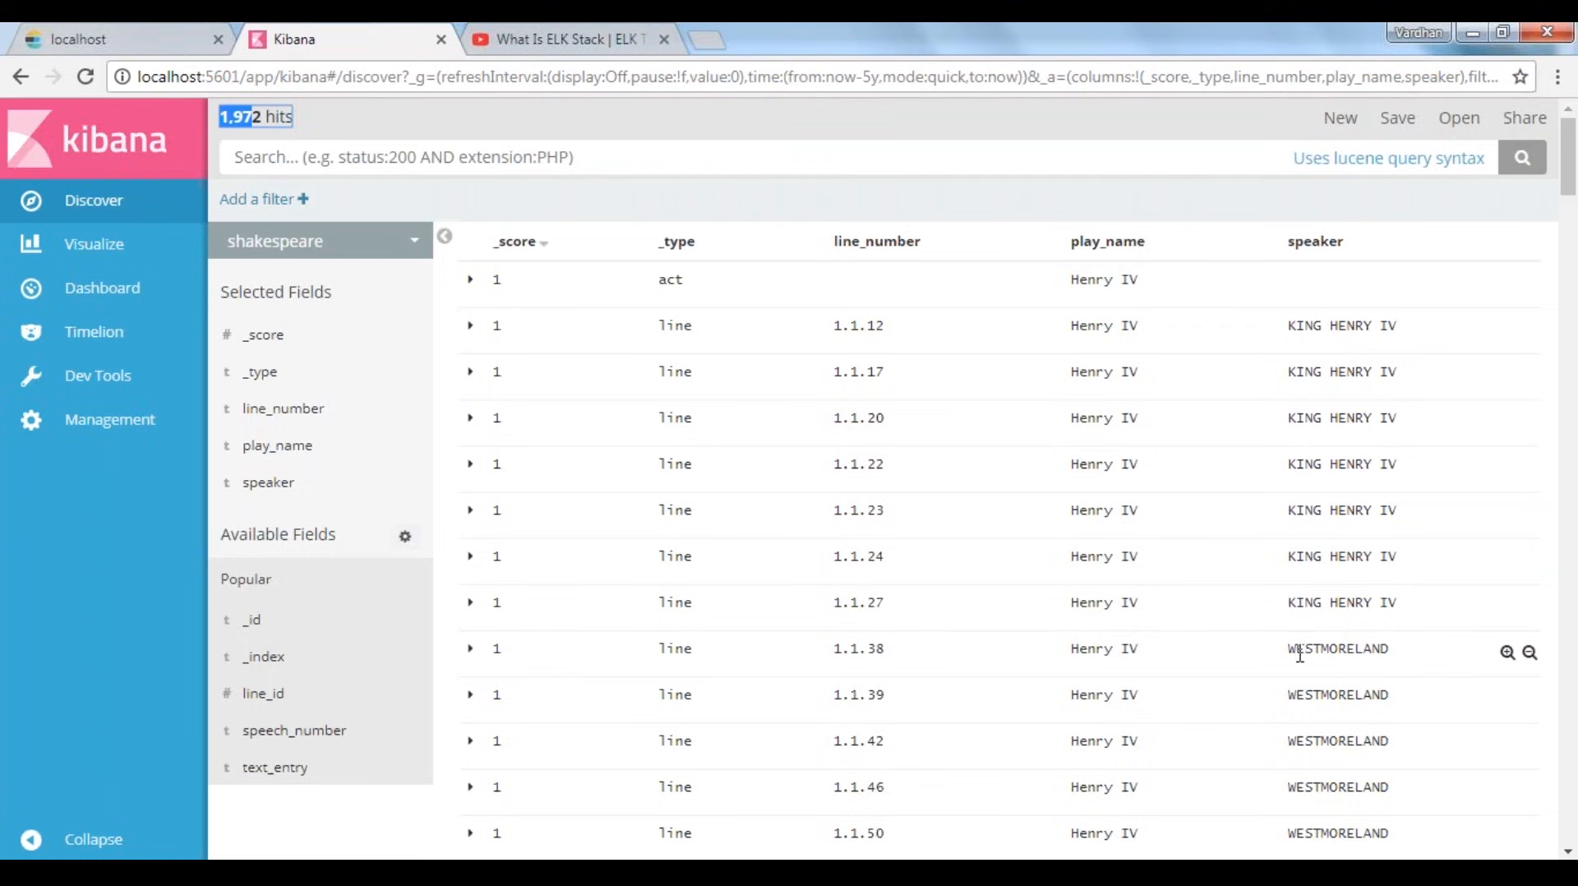
Copy WESTMORELAND from the speaker column and add a filter where speaker.keyword is WESTMORELAND
{"action": "left_click_drag", "start_coordinate": [1288, 650], "coordinate": [1395, 657]}
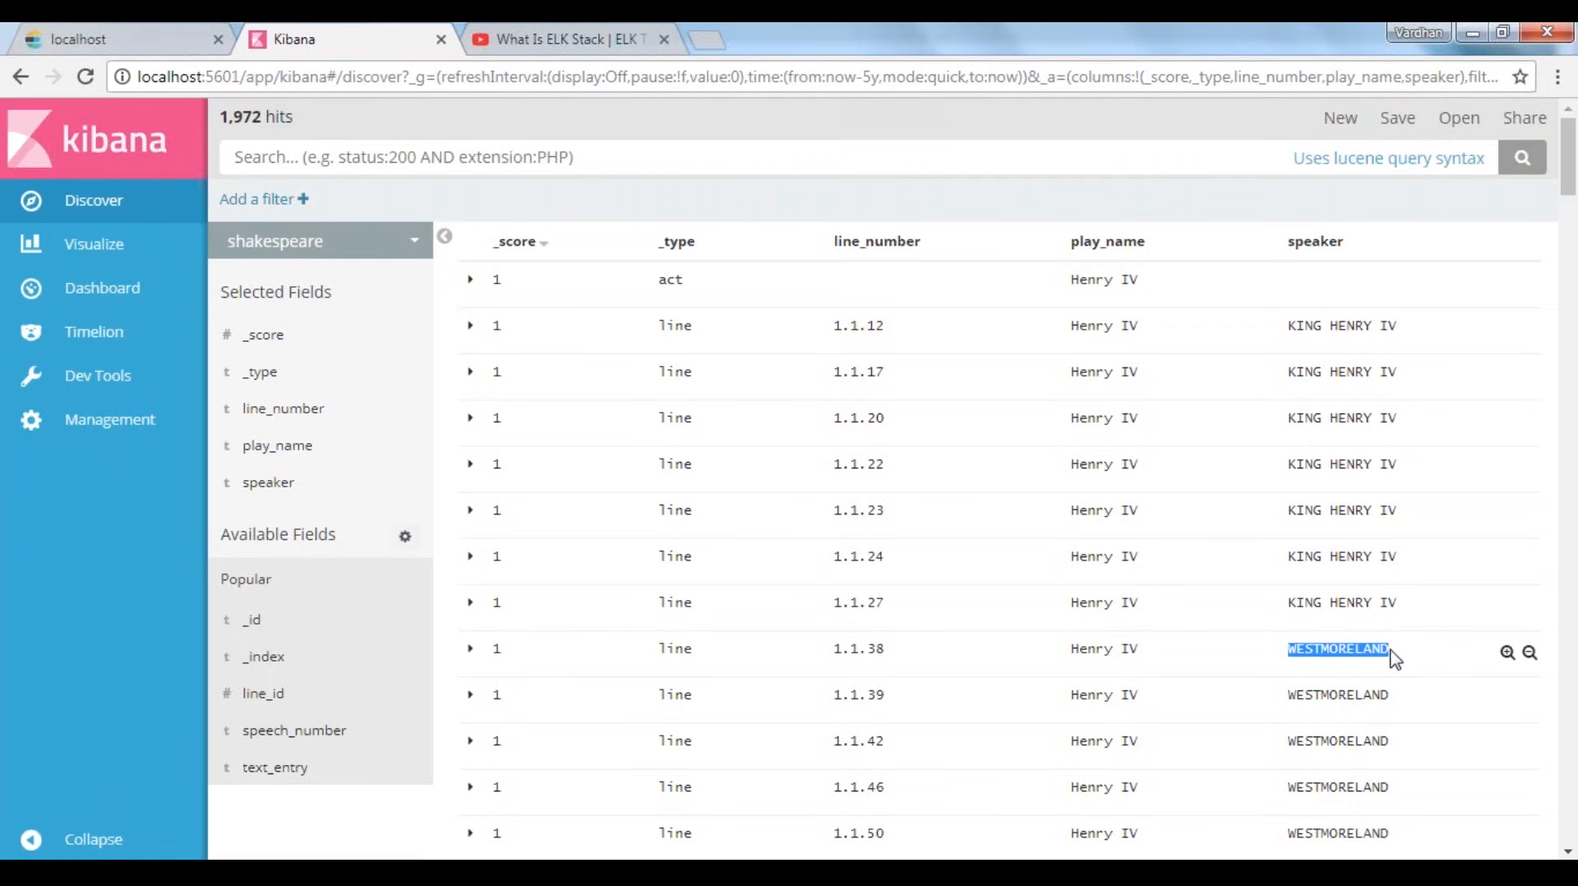
{"action": "right_click", "coordinate": [1329, 657]}
{"action": "left_click", "coordinate": [1228, 671]}
{"action": "left_click", "coordinate": [256, 198]}
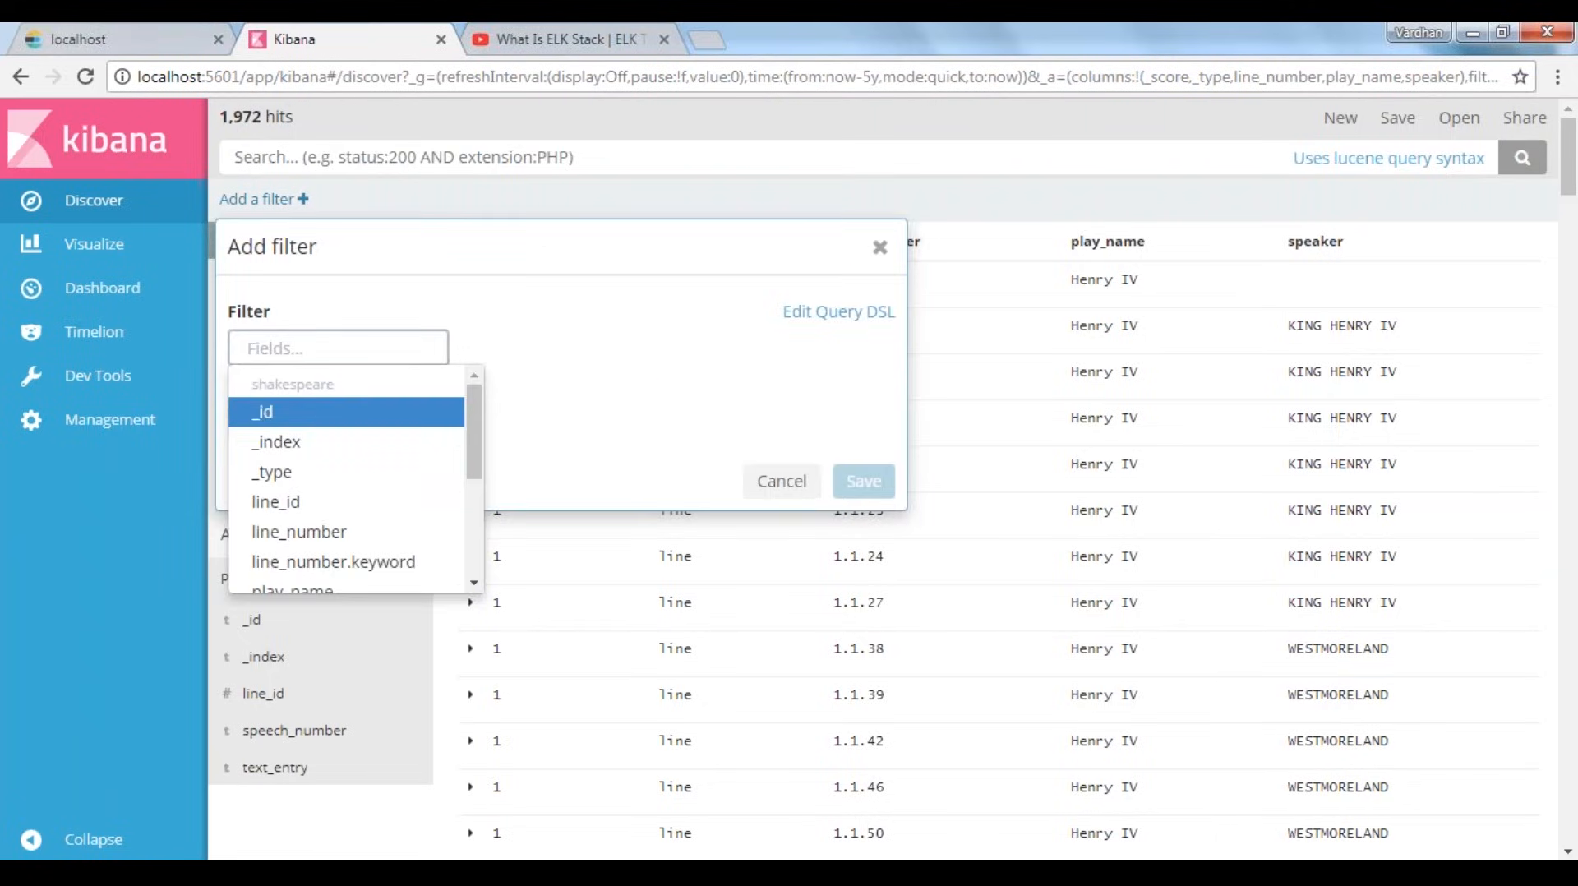
{"action": "type", "text": "speaker"}
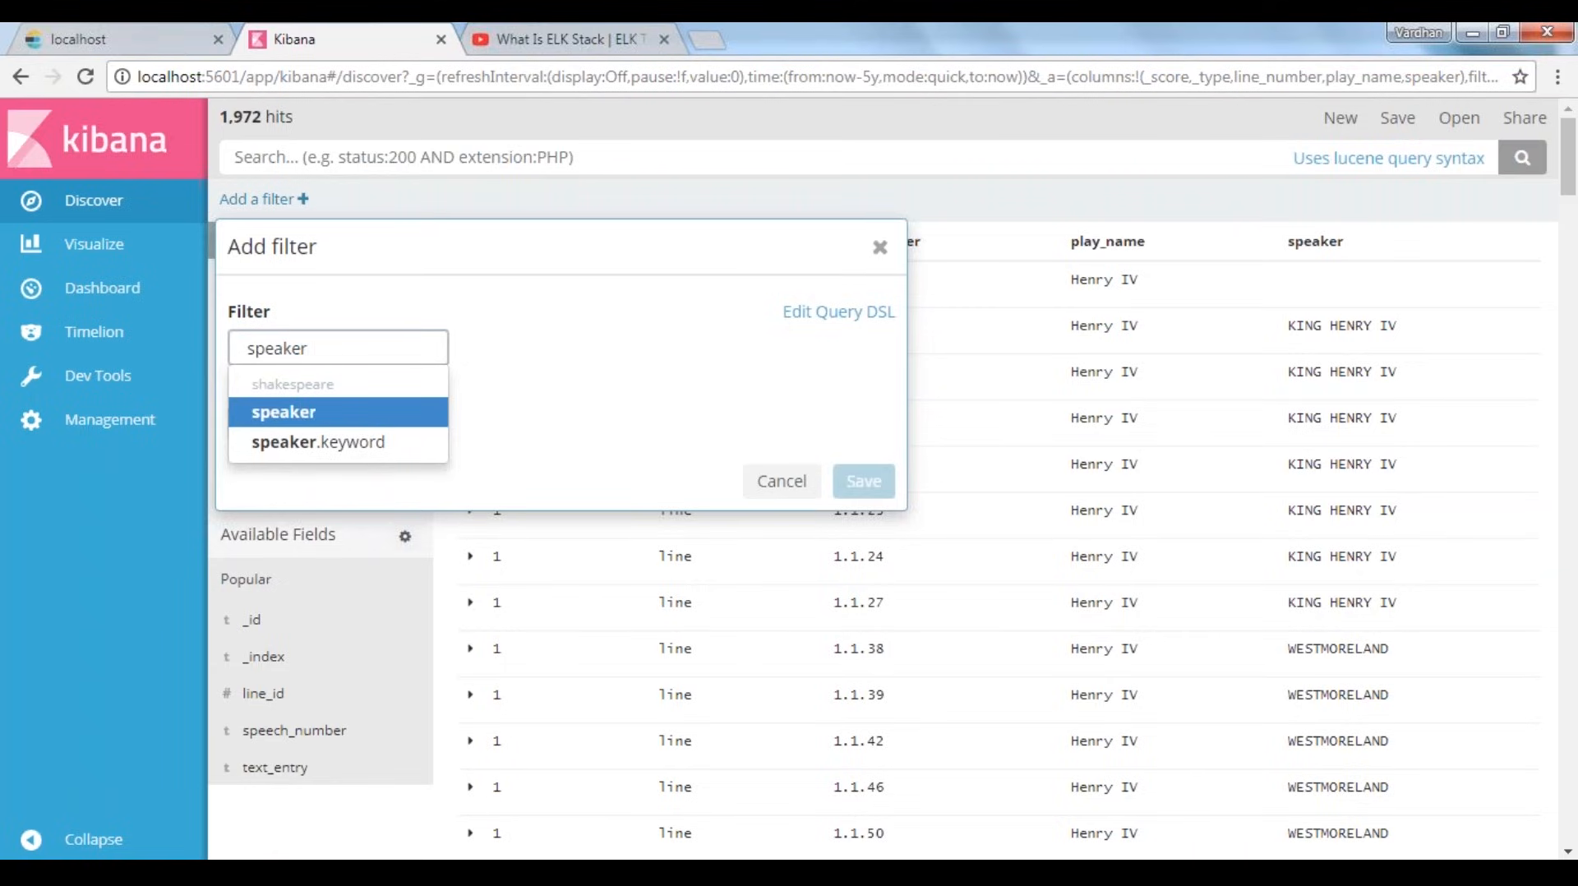
{"action": "key", "text": "Down"}
{"action": "key", "text": "Return"}
{"action": "key", "text": "Return"}
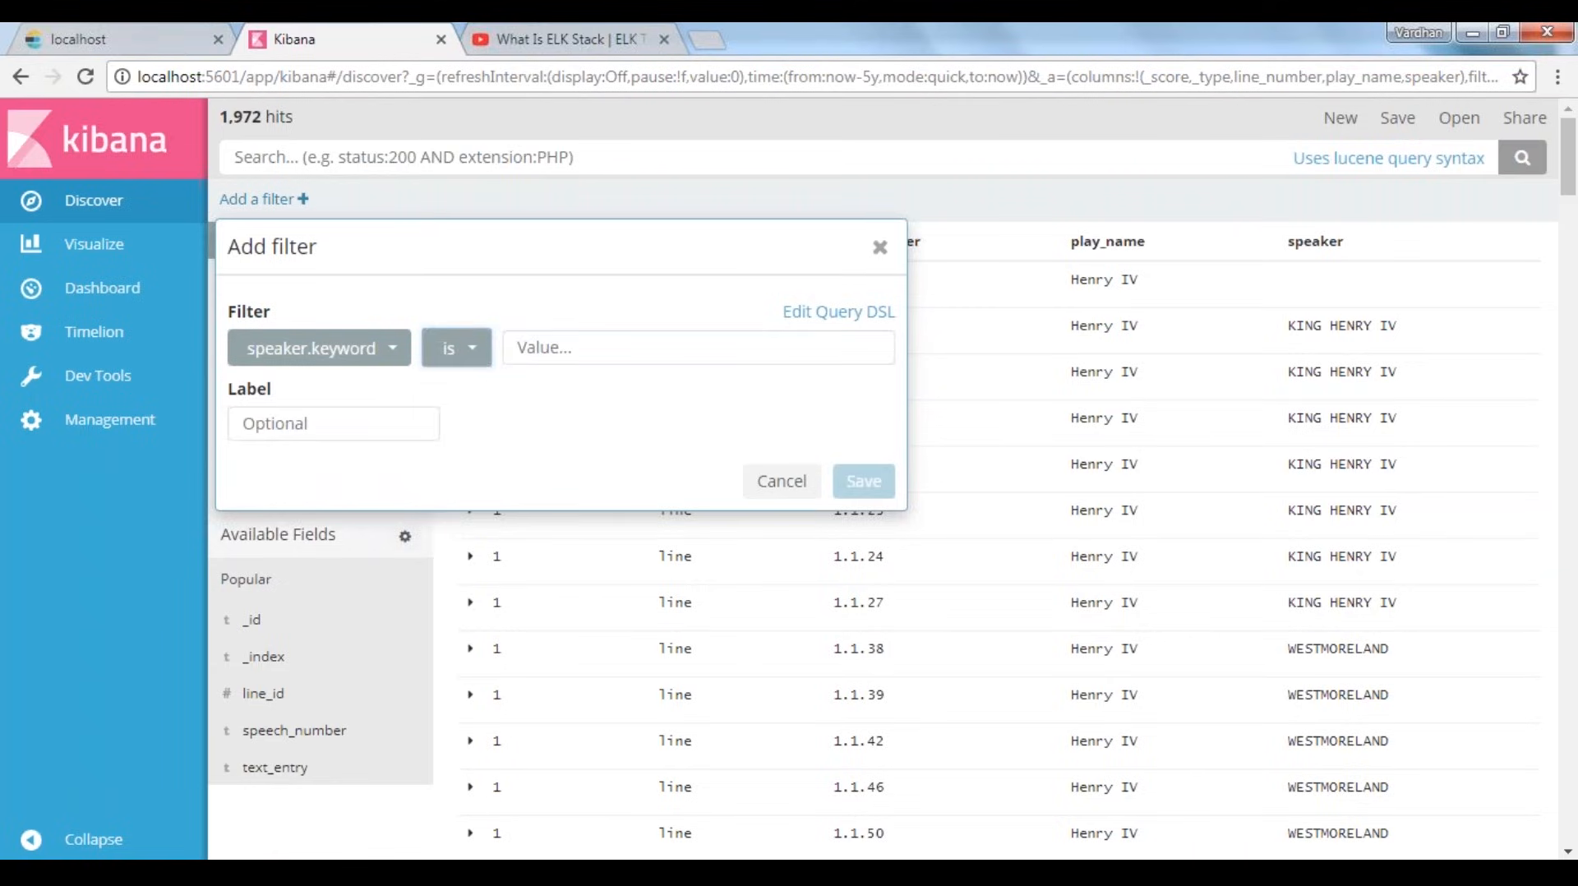
{"action": "key", "text": "Tab"}
{"action": "type", "text": "WESTMORELAND"}
{"action": "left_click", "coordinate": [863, 481]}
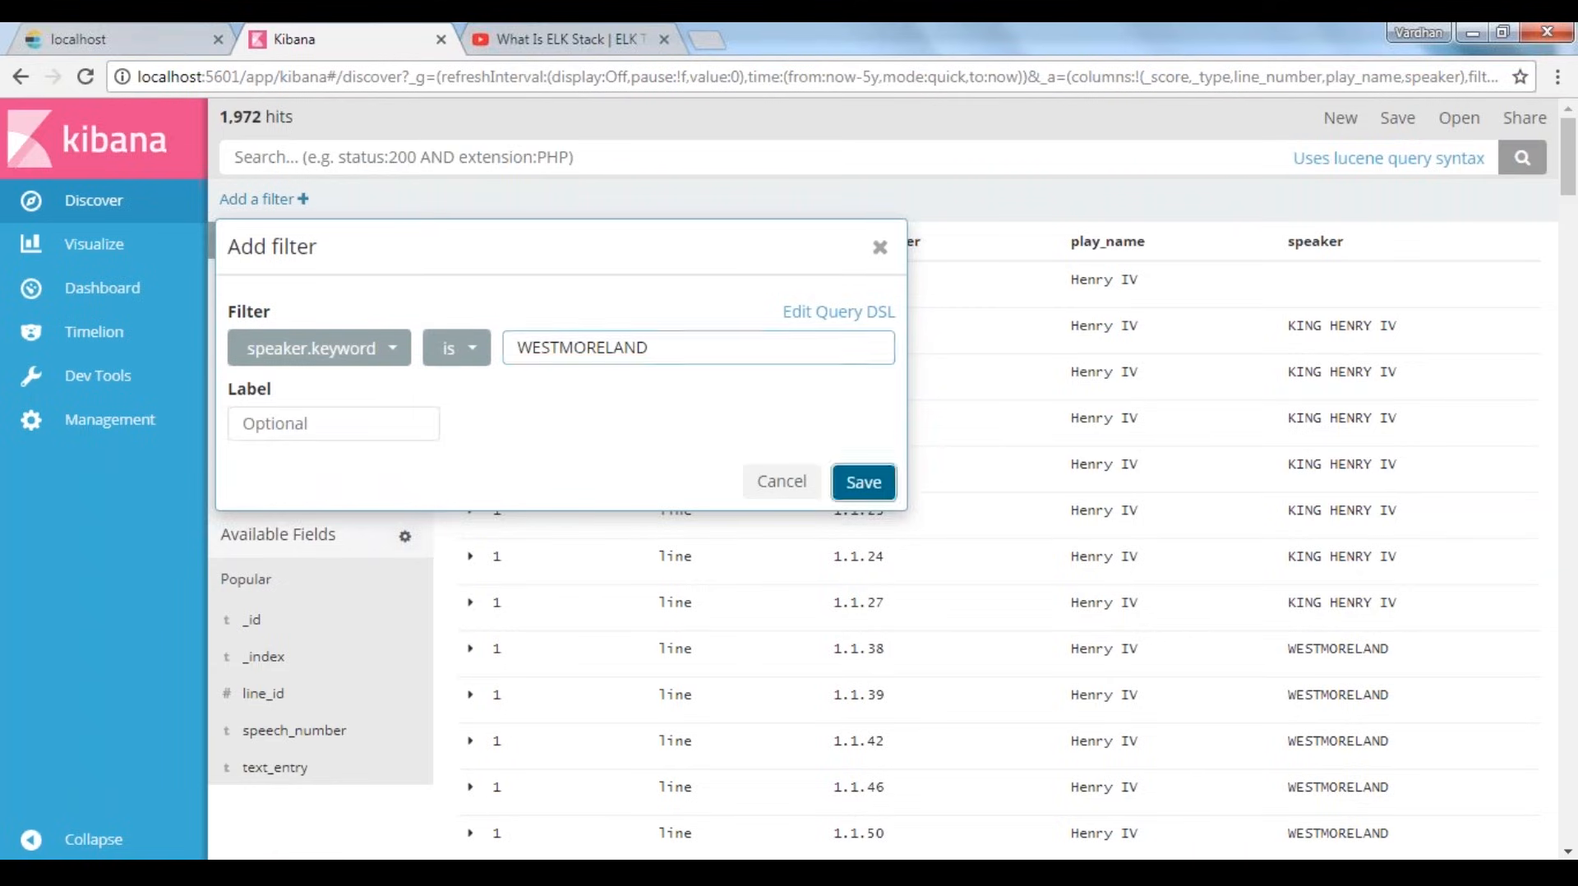
{"action": "key", "text": "Return"}
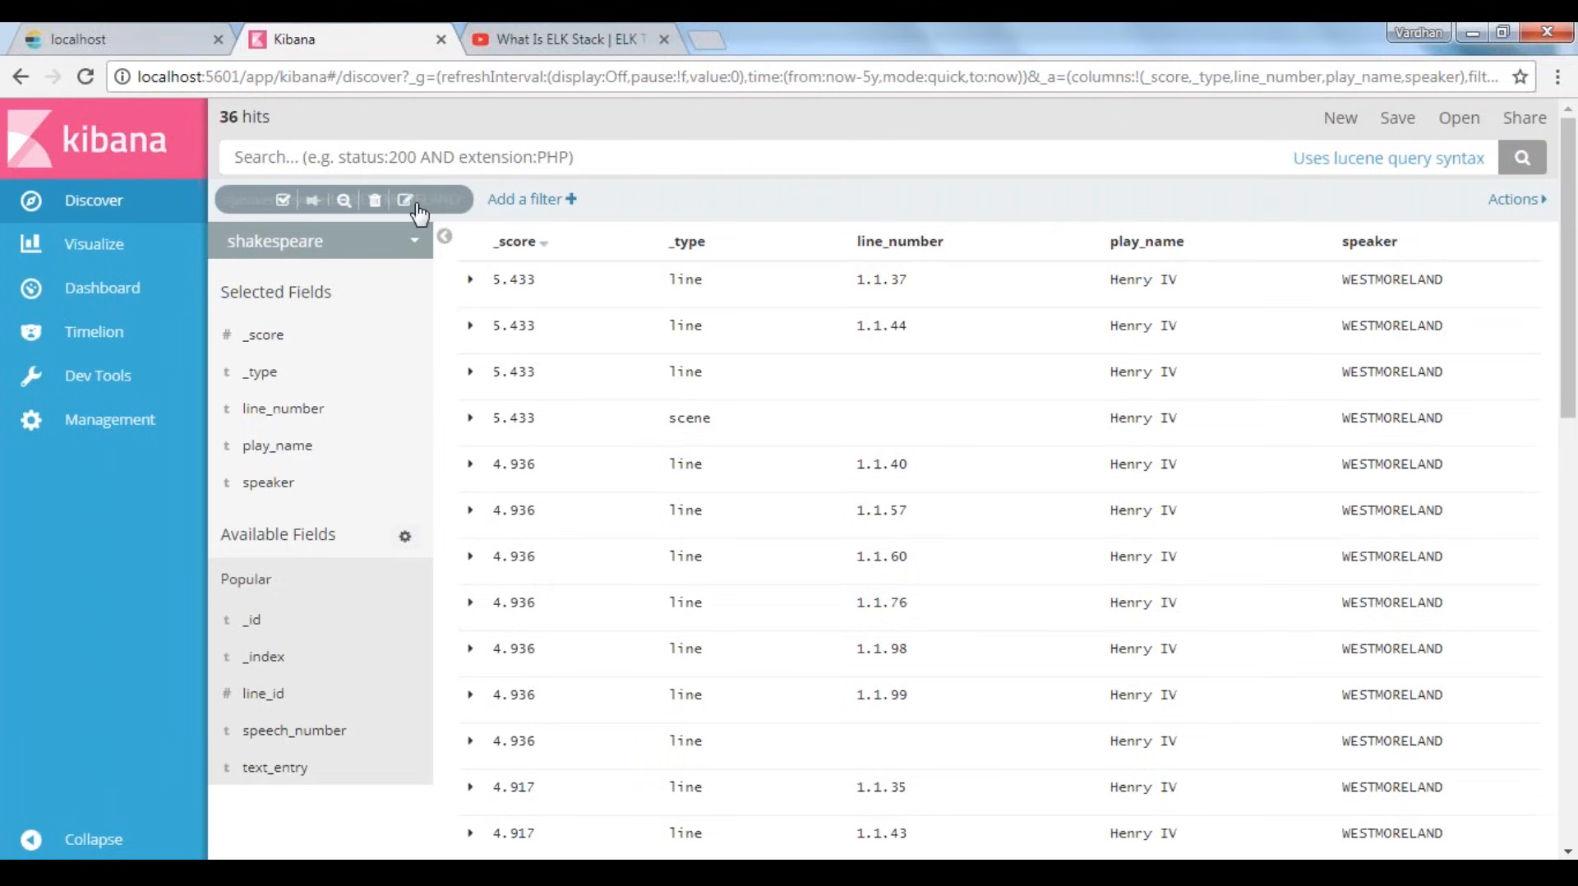
Edit the WESTMORELAND filter so that speaker.keyword is not WESTMORELAND, and save it
{"action": "left_click", "coordinate": [415, 204]}
{"action": "left_click", "coordinate": [599, 346]}
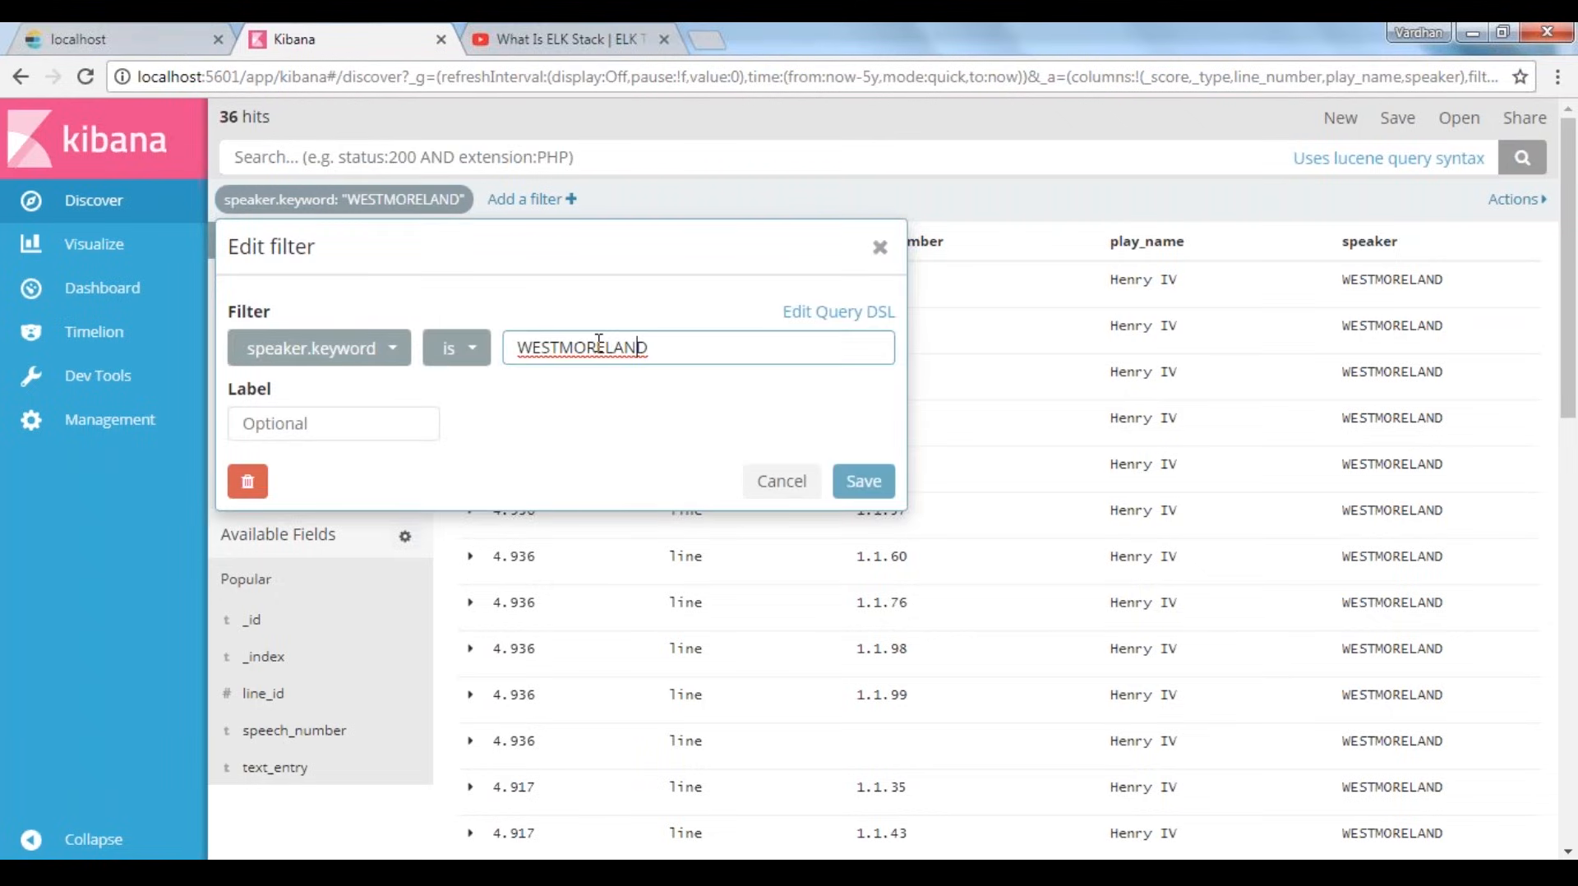
{"action": "left_click", "coordinate": [456, 348]}
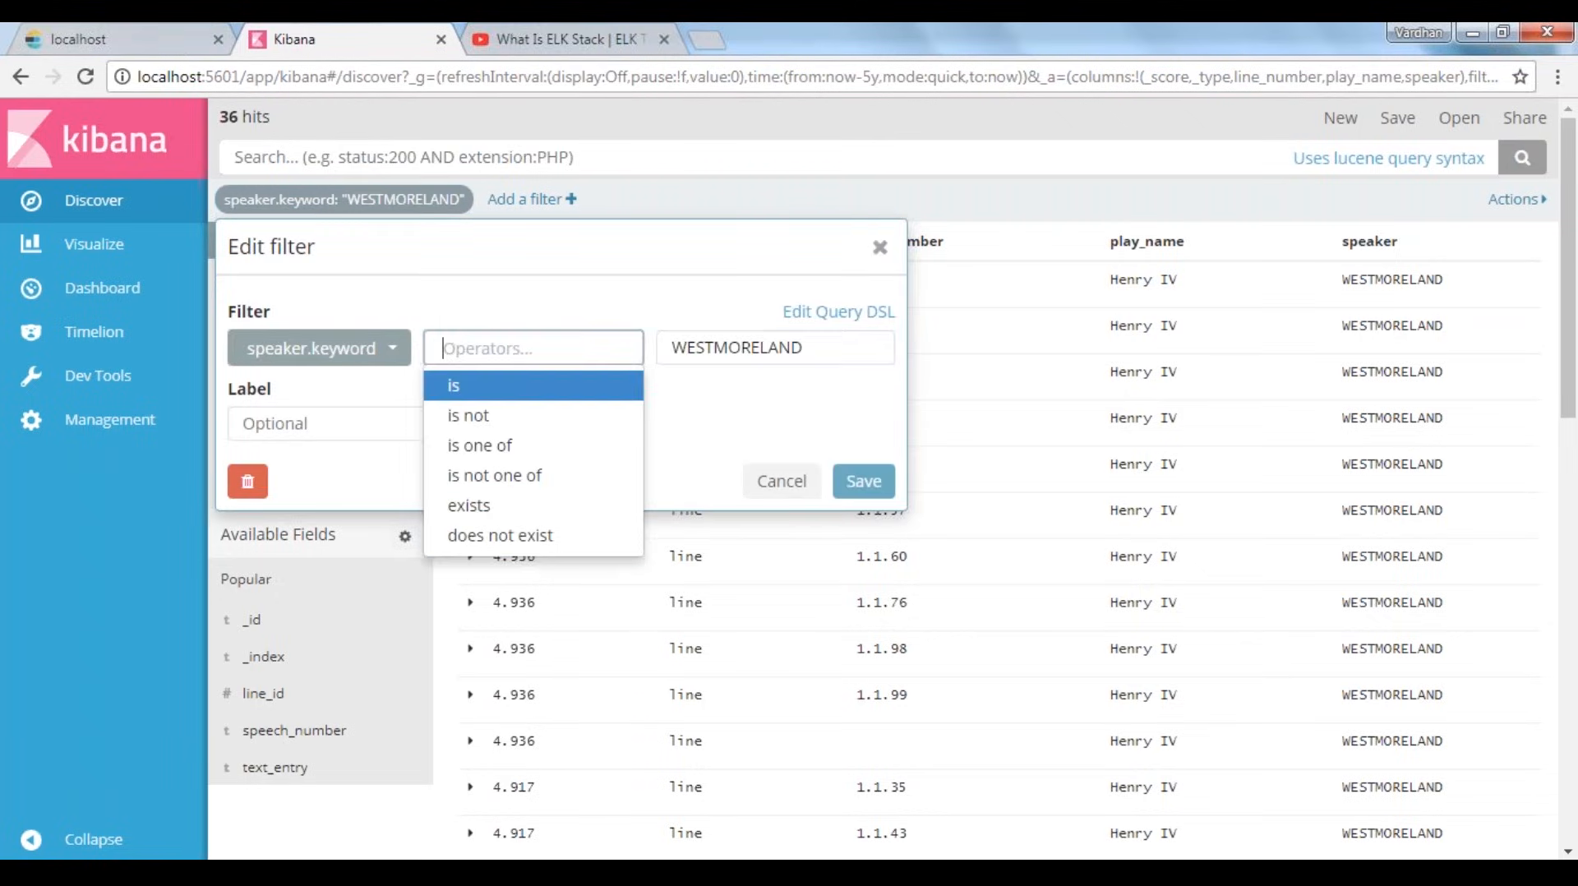
{"action": "left_click", "coordinate": [470, 415]}
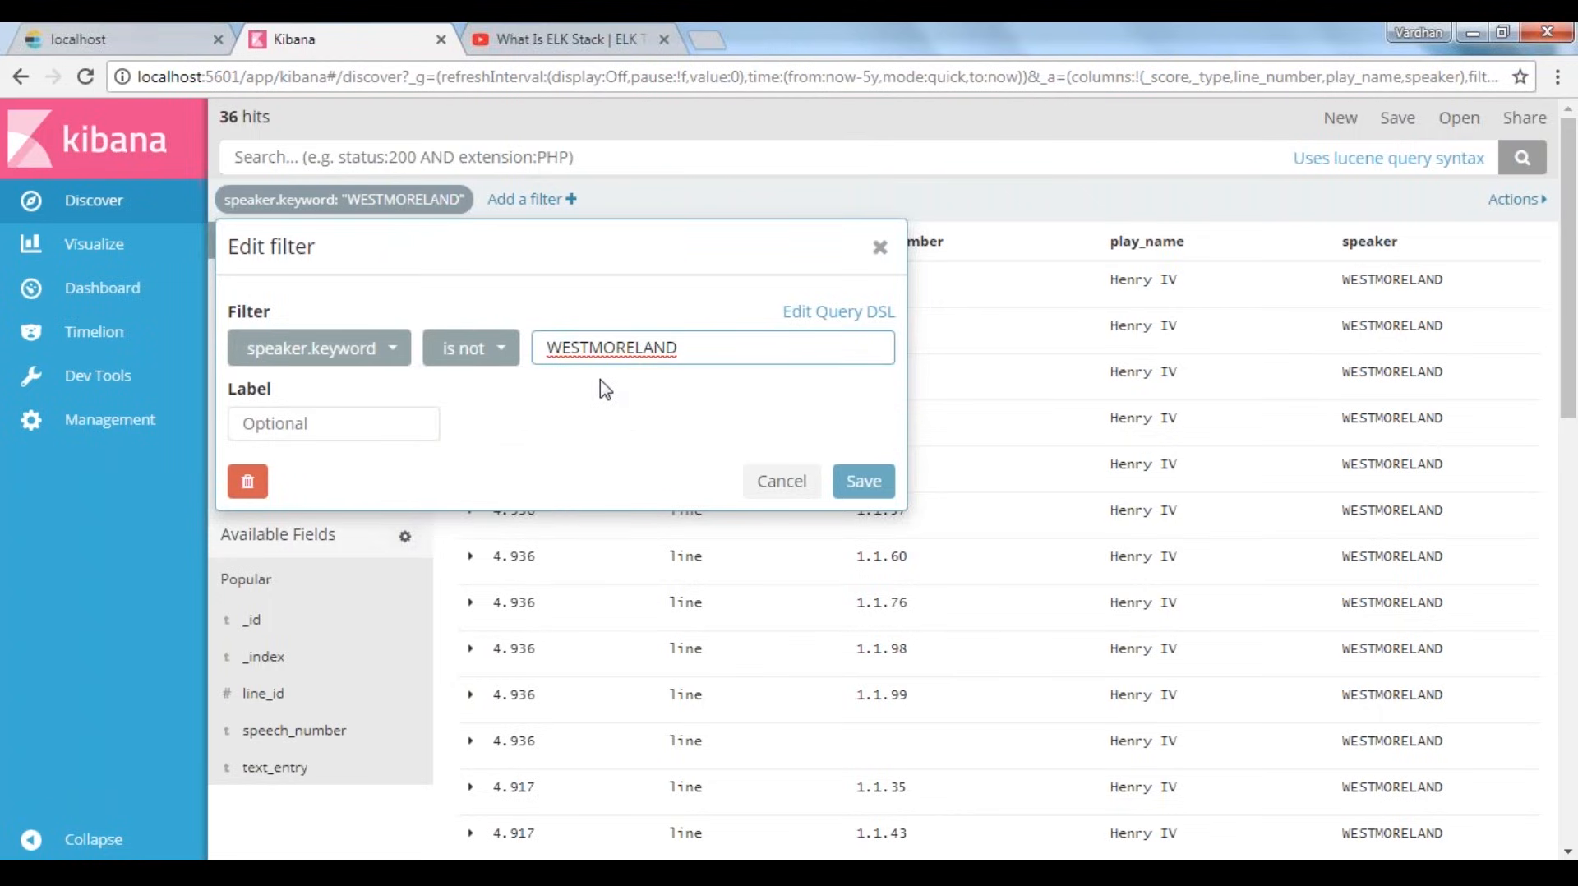
{"action": "left_click", "coordinate": [744, 352]}
{"action": "left_click", "coordinate": [865, 480]}
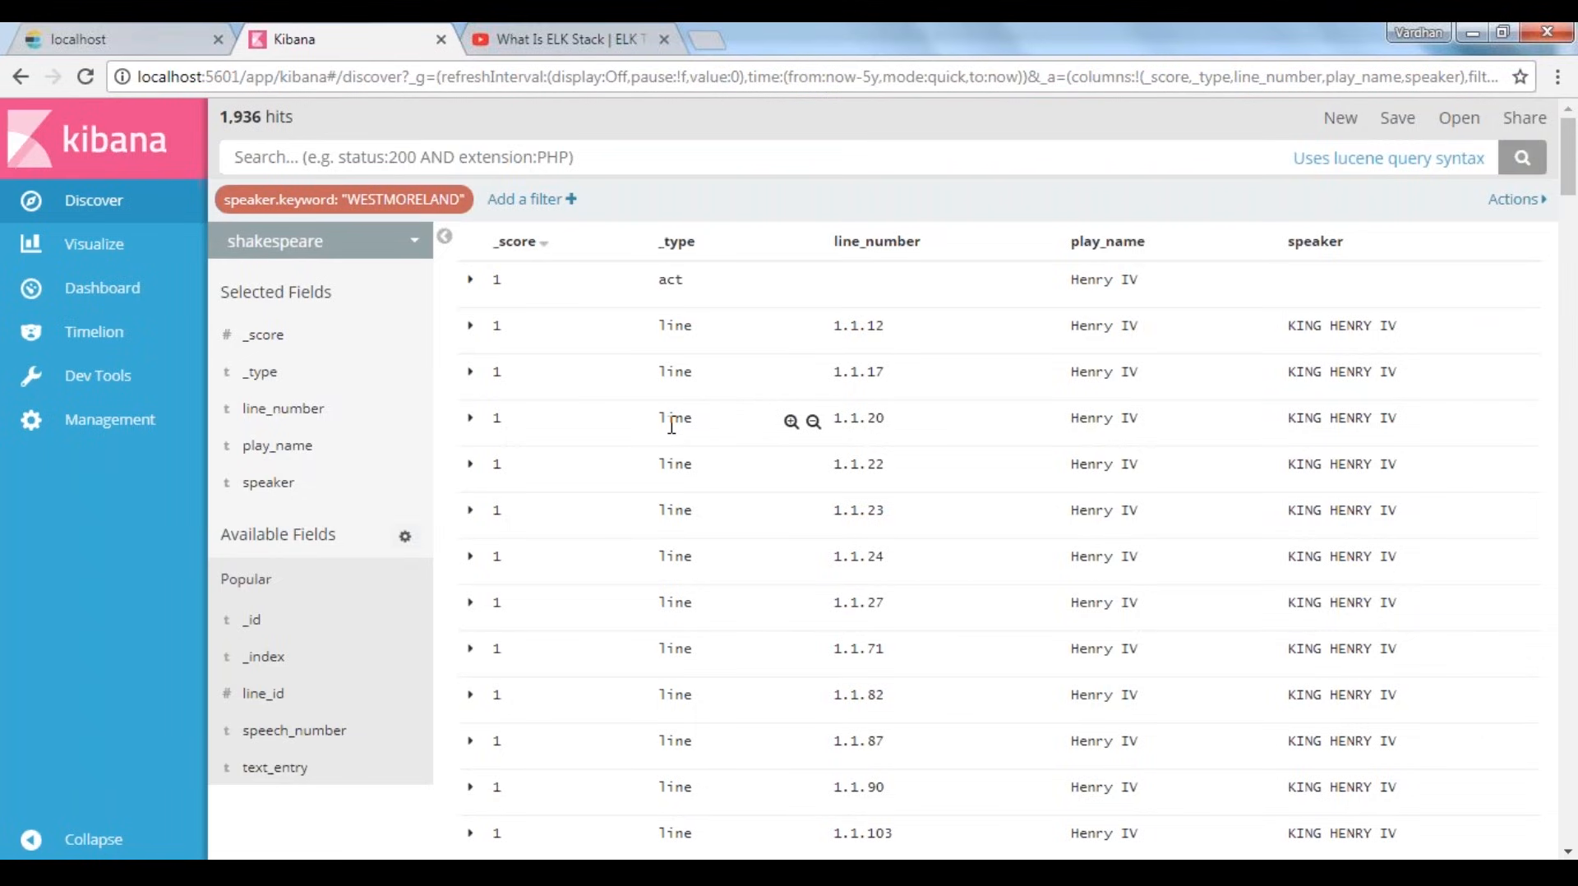
Switch Discover to the logstash-* index pattern and reset the view to clear the speaker filter and the chosen columns
{"action": "left_click", "coordinate": [323, 242]}
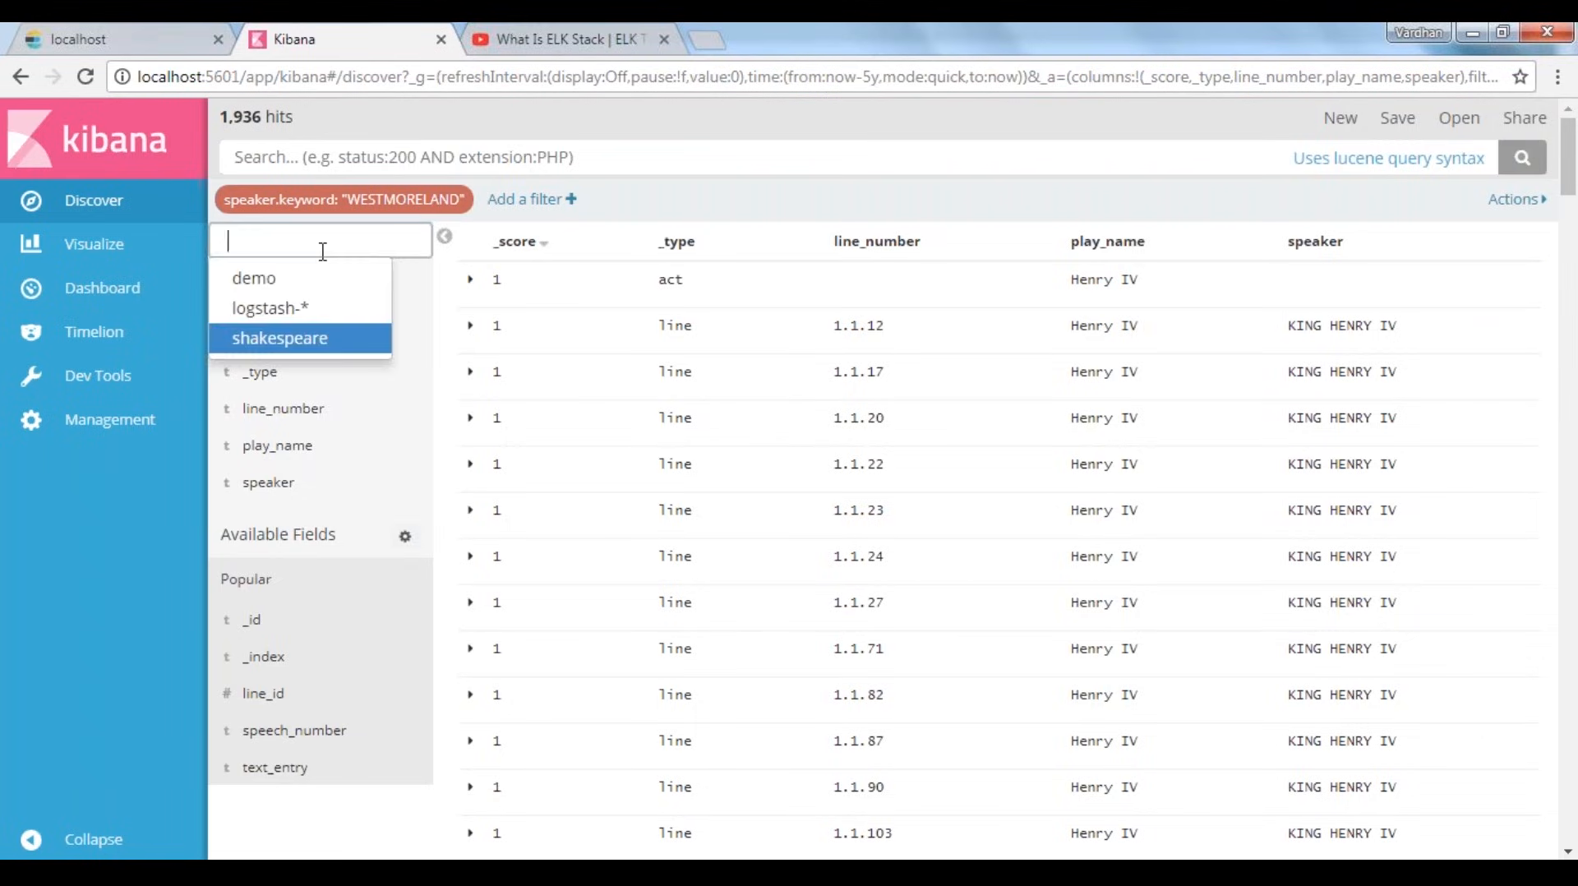
{"action": "left_click", "coordinate": [277, 310]}
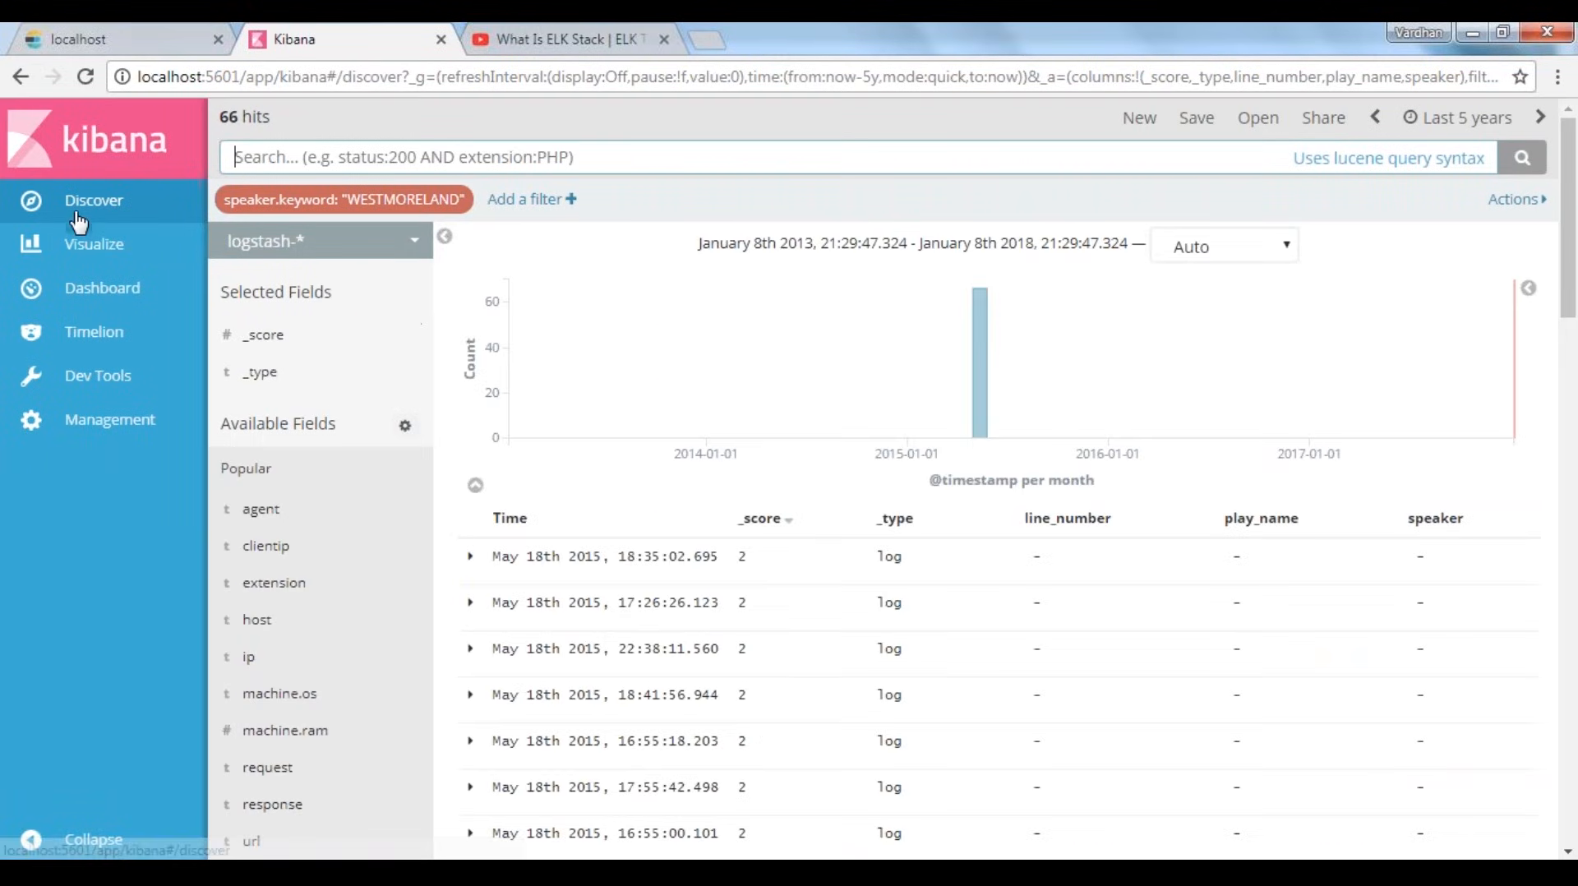
{"action": "left_click", "coordinate": [78, 215]}
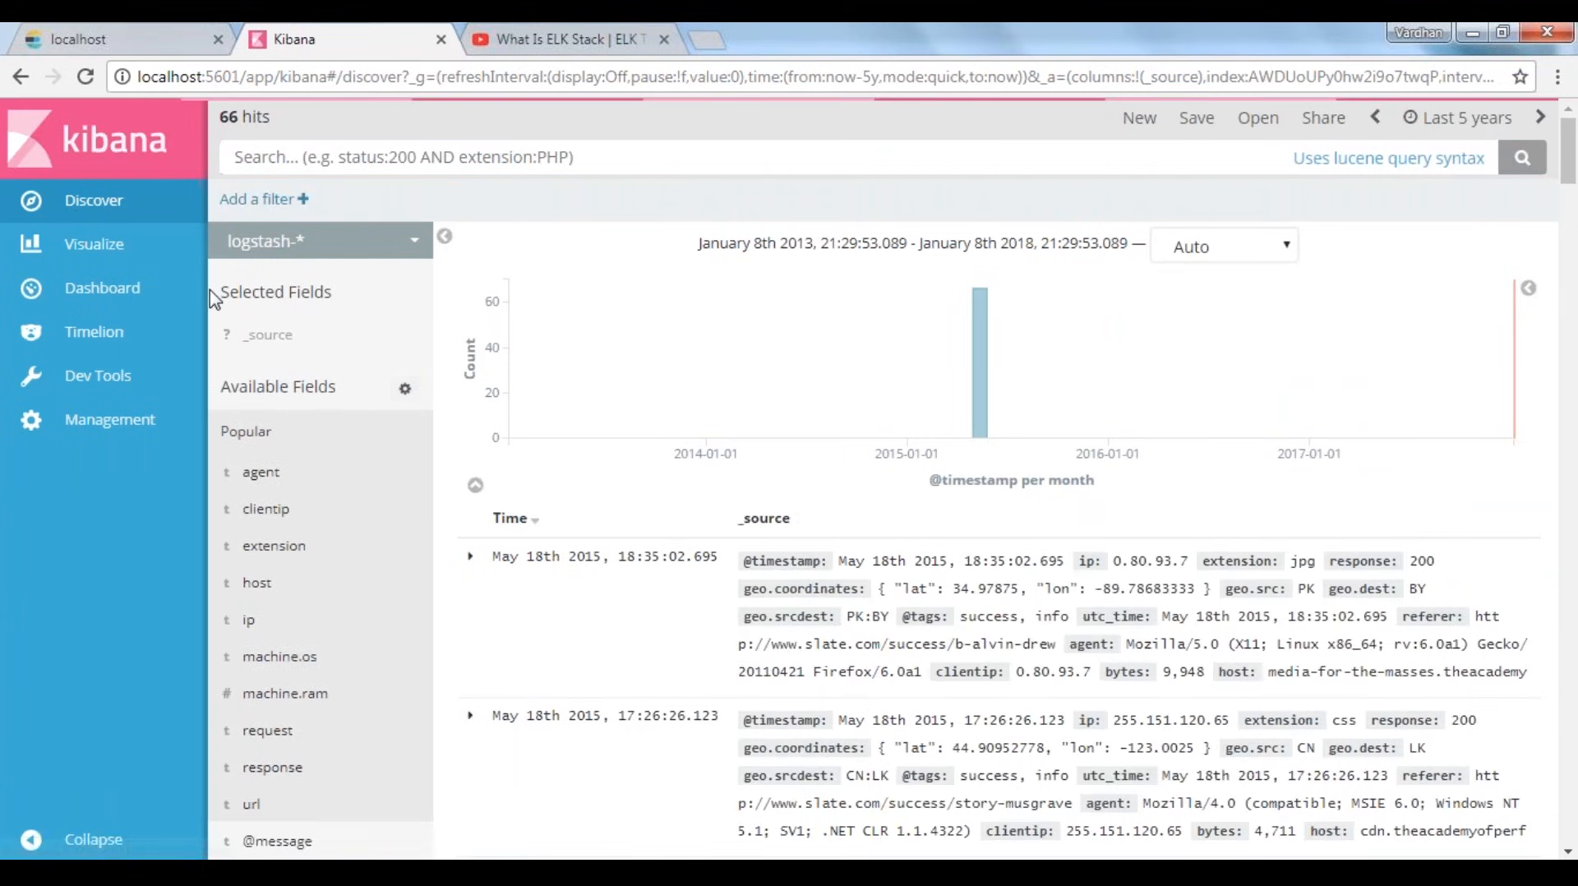
Show agent, clientip, machine.os and response as columns, leaving out the request column
{"action": "mouse_move", "coordinate": [400, 484]}
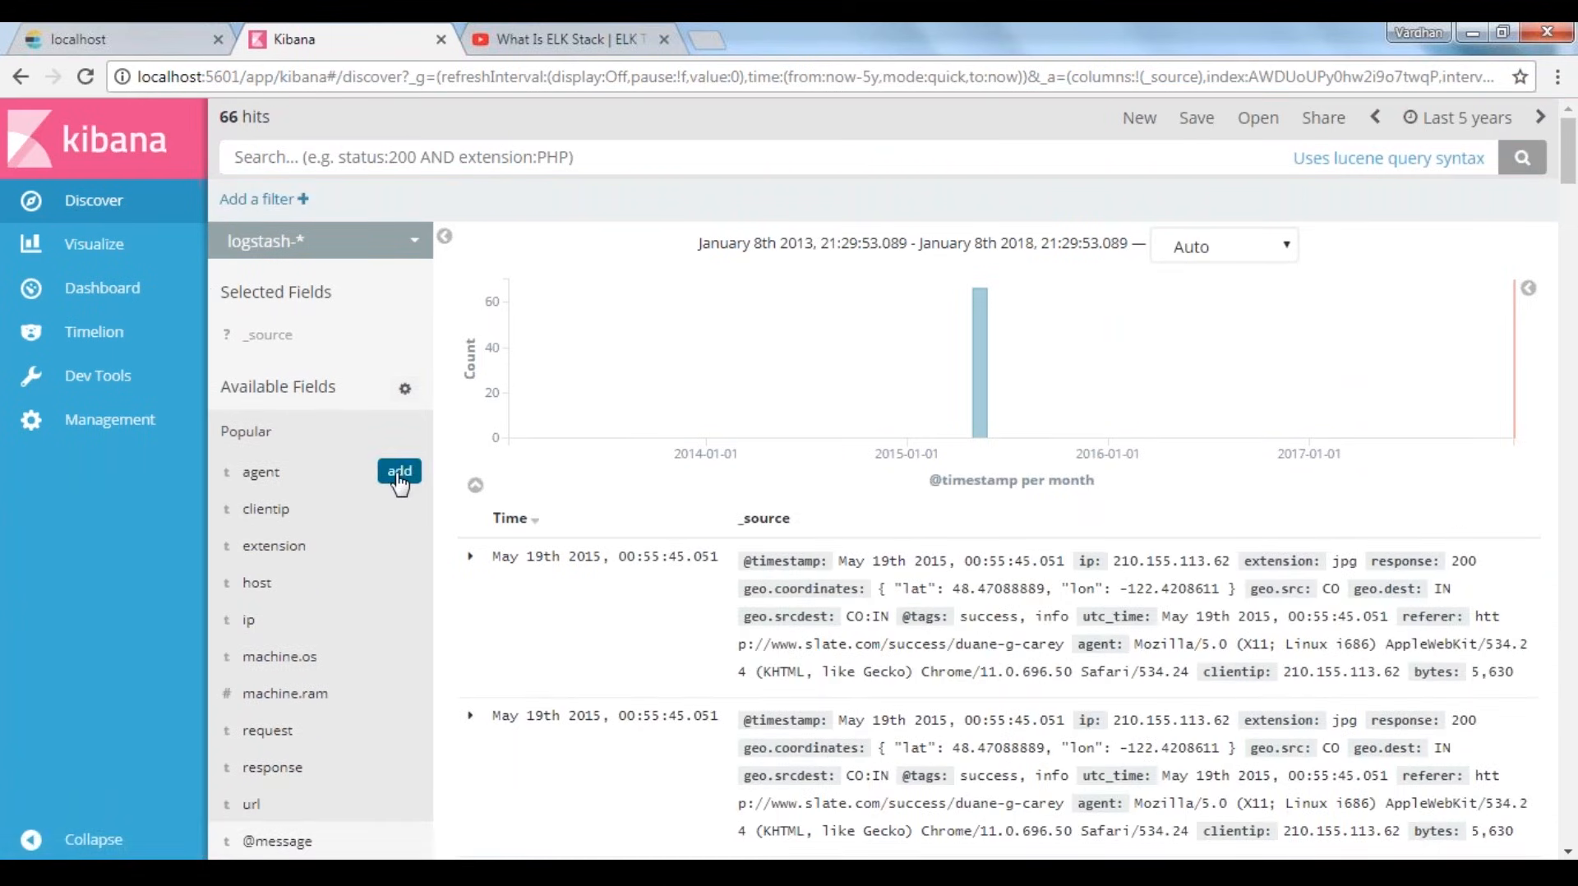
{"action": "left_click", "coordinate": [401, 475]}
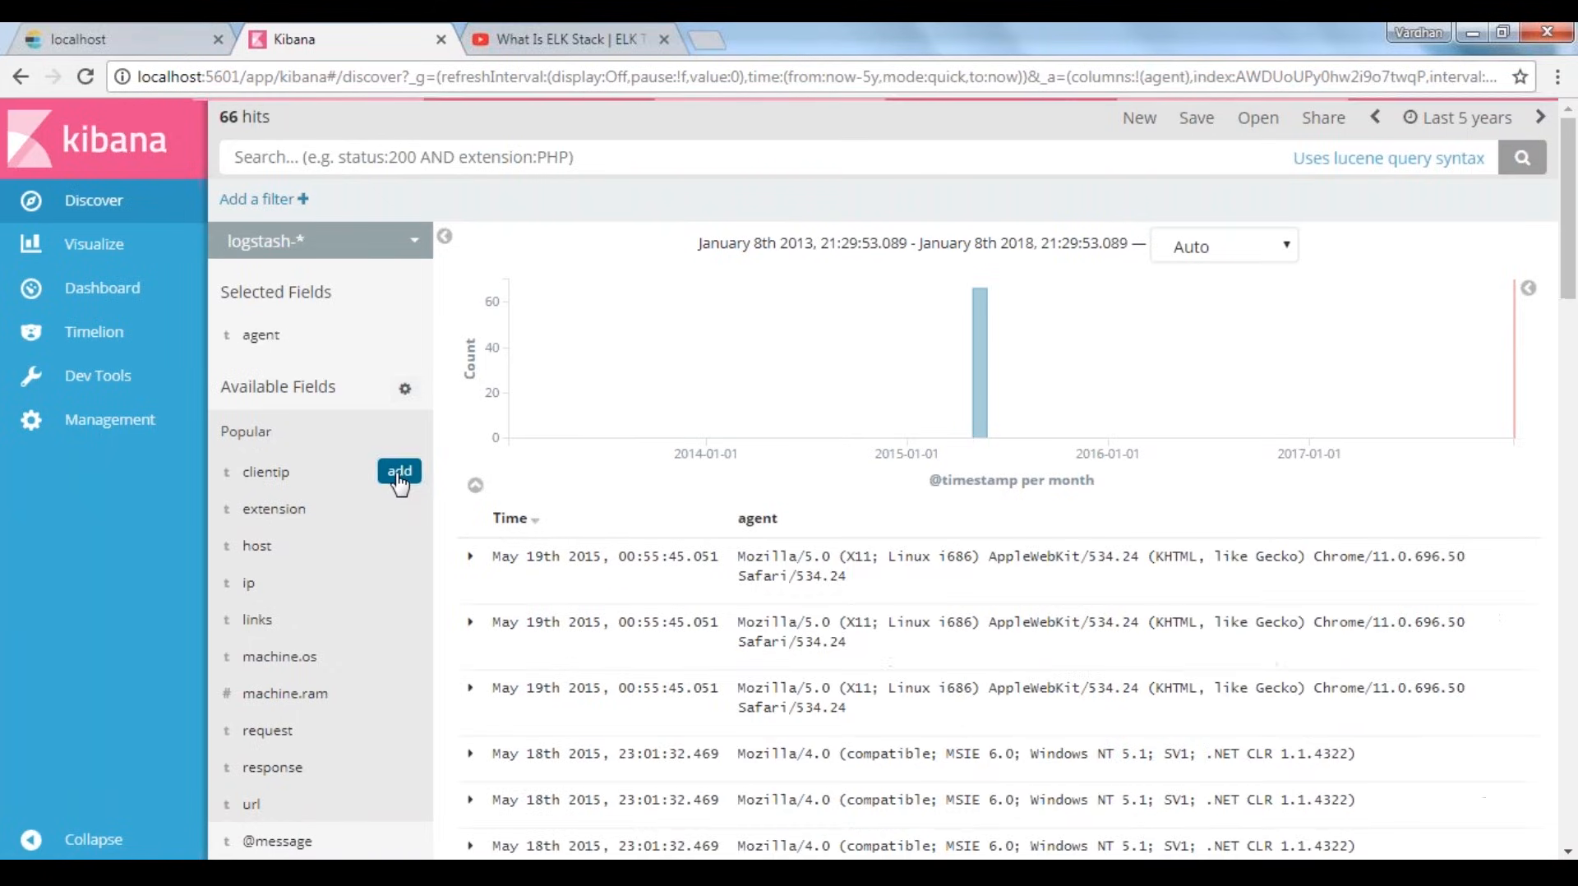
{"action": "left_click", "coordinate": [399, 471]}
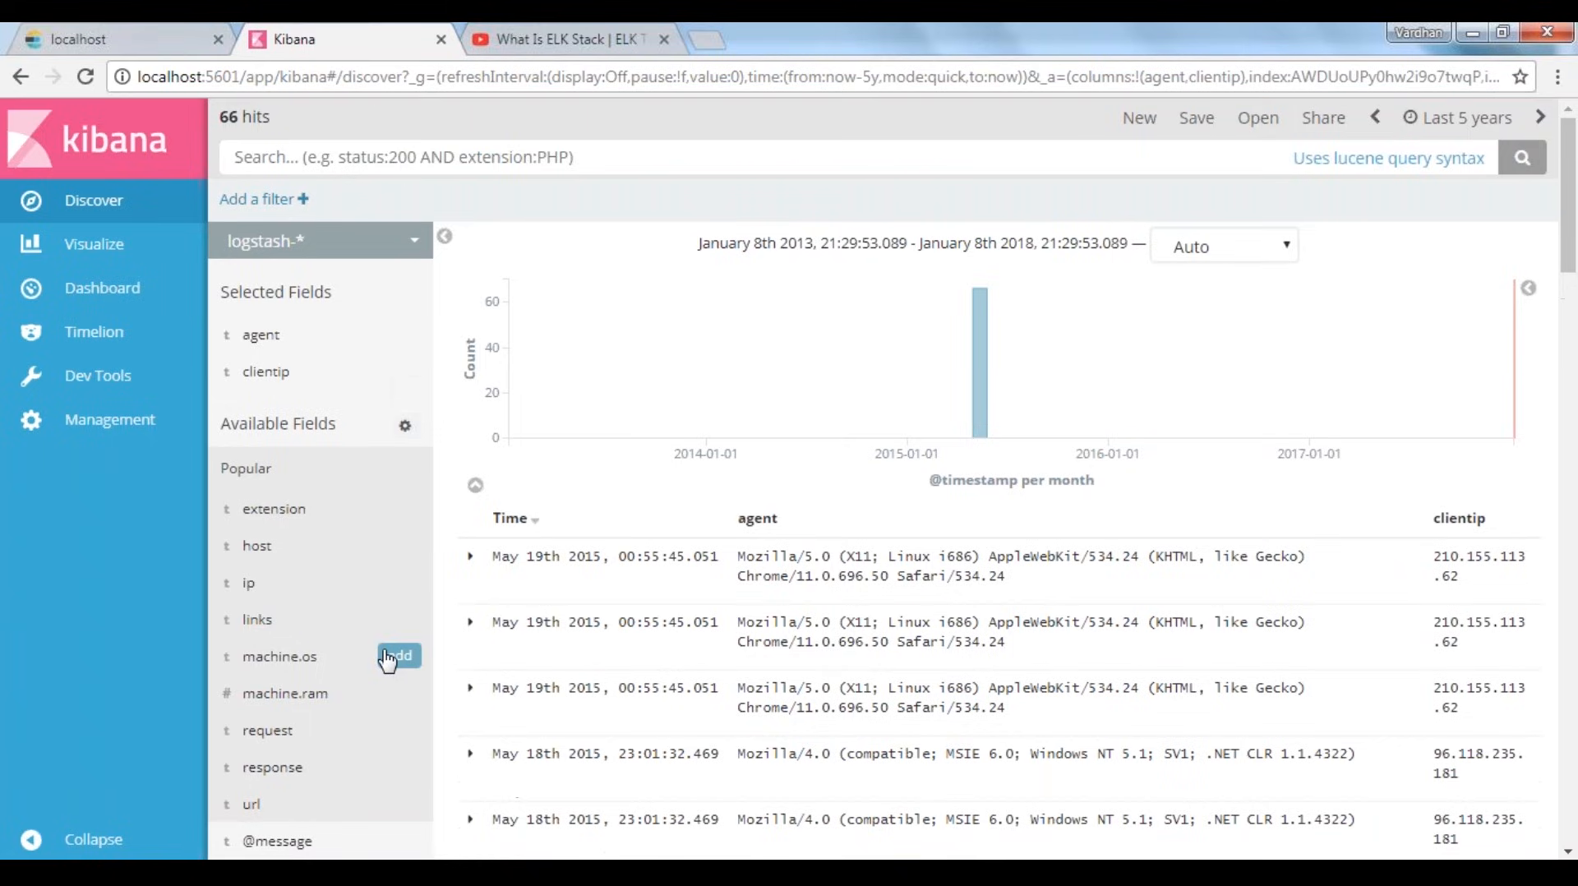
{"action": "left_click", "coordinate": [398, 656]}
{"action": "left_click", "coordinate": [400, 731]}
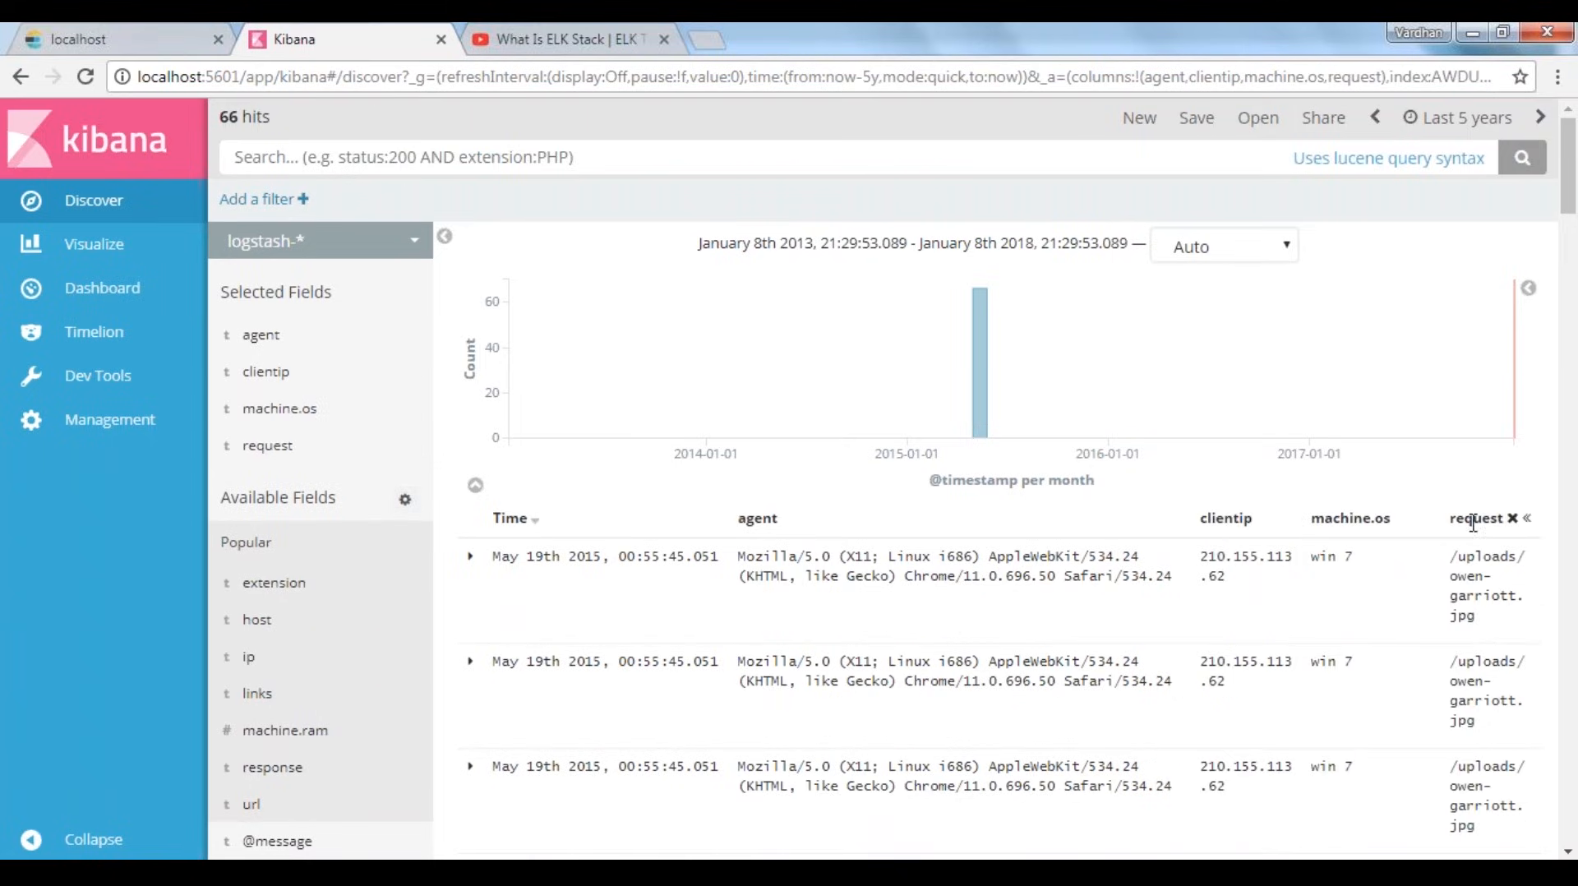
{"action": "left_click", "coordinate": [1512, 519]}
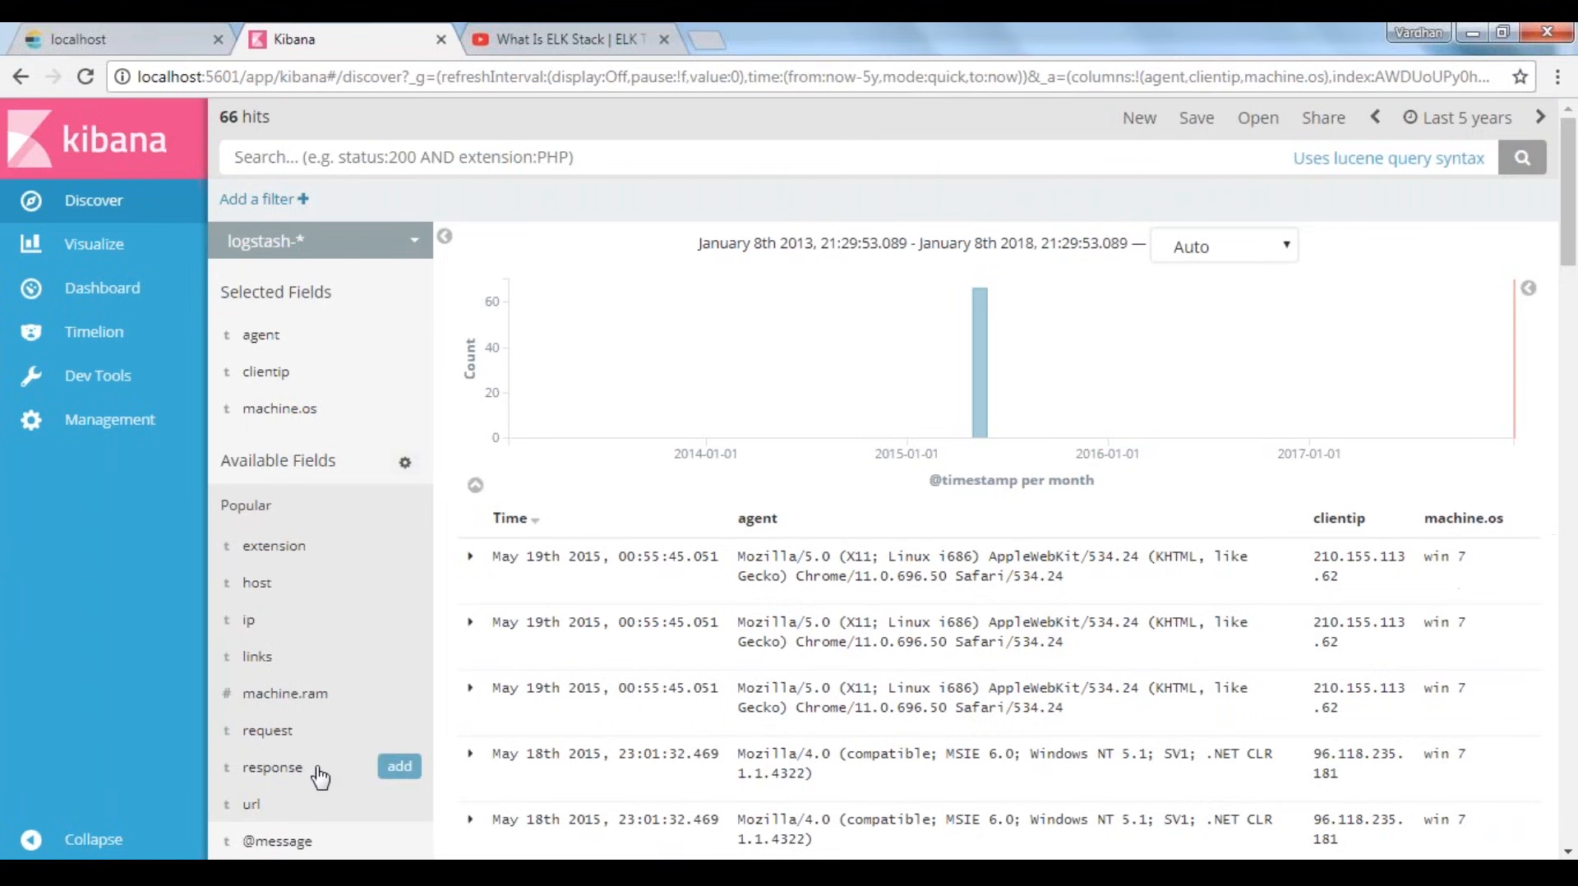
{"action": "left_click", "coordinate": [393, 770]}
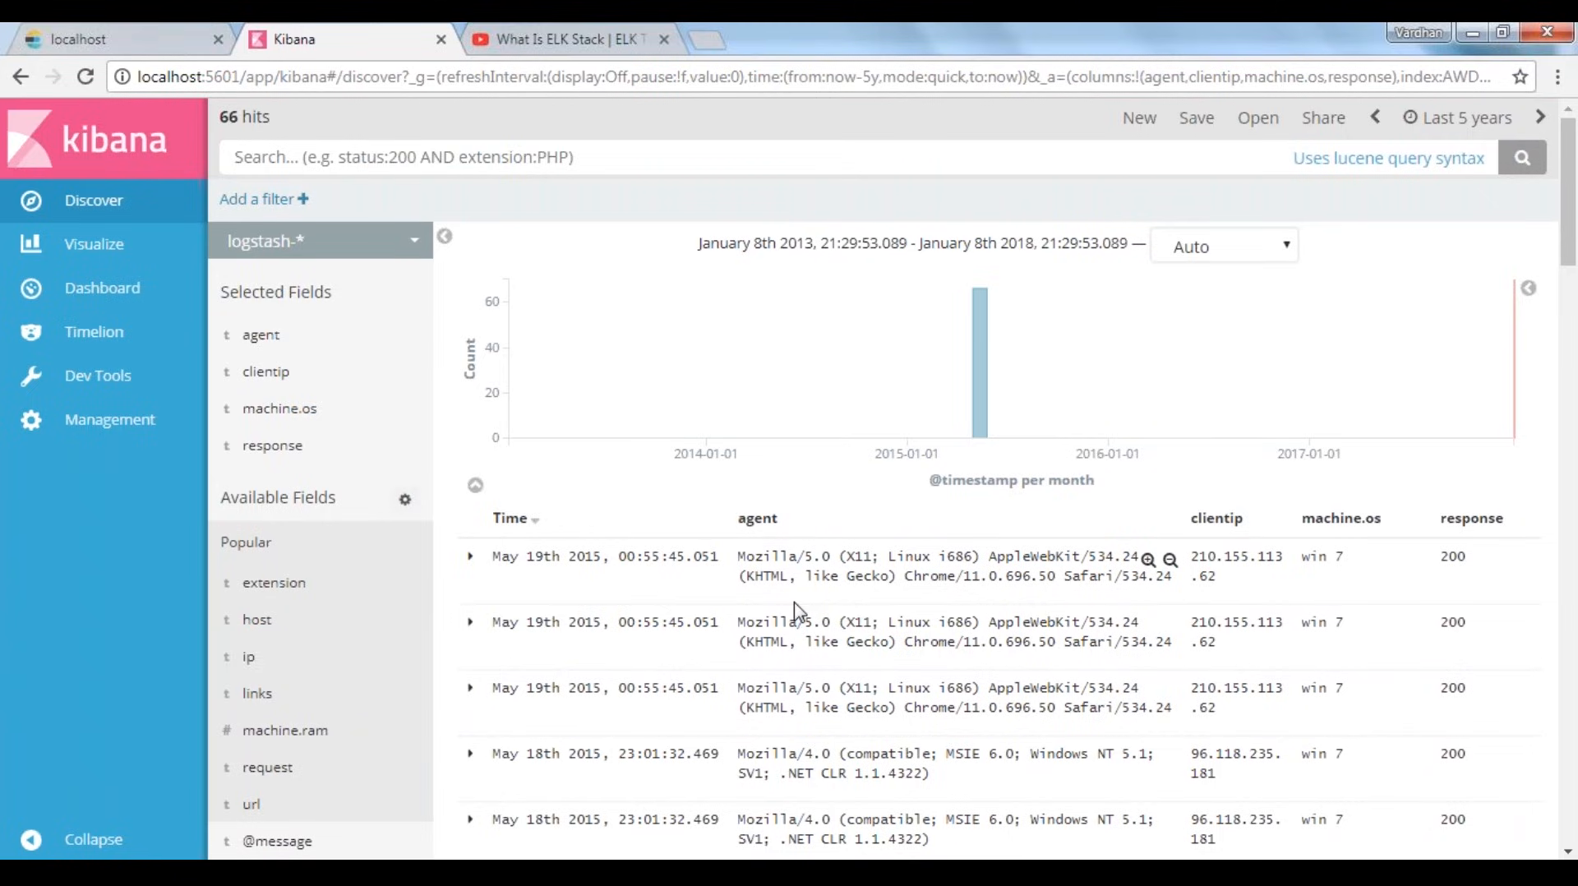
Search the logstash-* entries for mozilla and look through the matches in the agent column
{"action": "left_click_drag", "start_coordinate": [738, 556], "coordinate": [808, 559]}
{"action": "scroll", "coordinate": [807, 653], "scroll_direction": "down", "scroll_amount": 1}
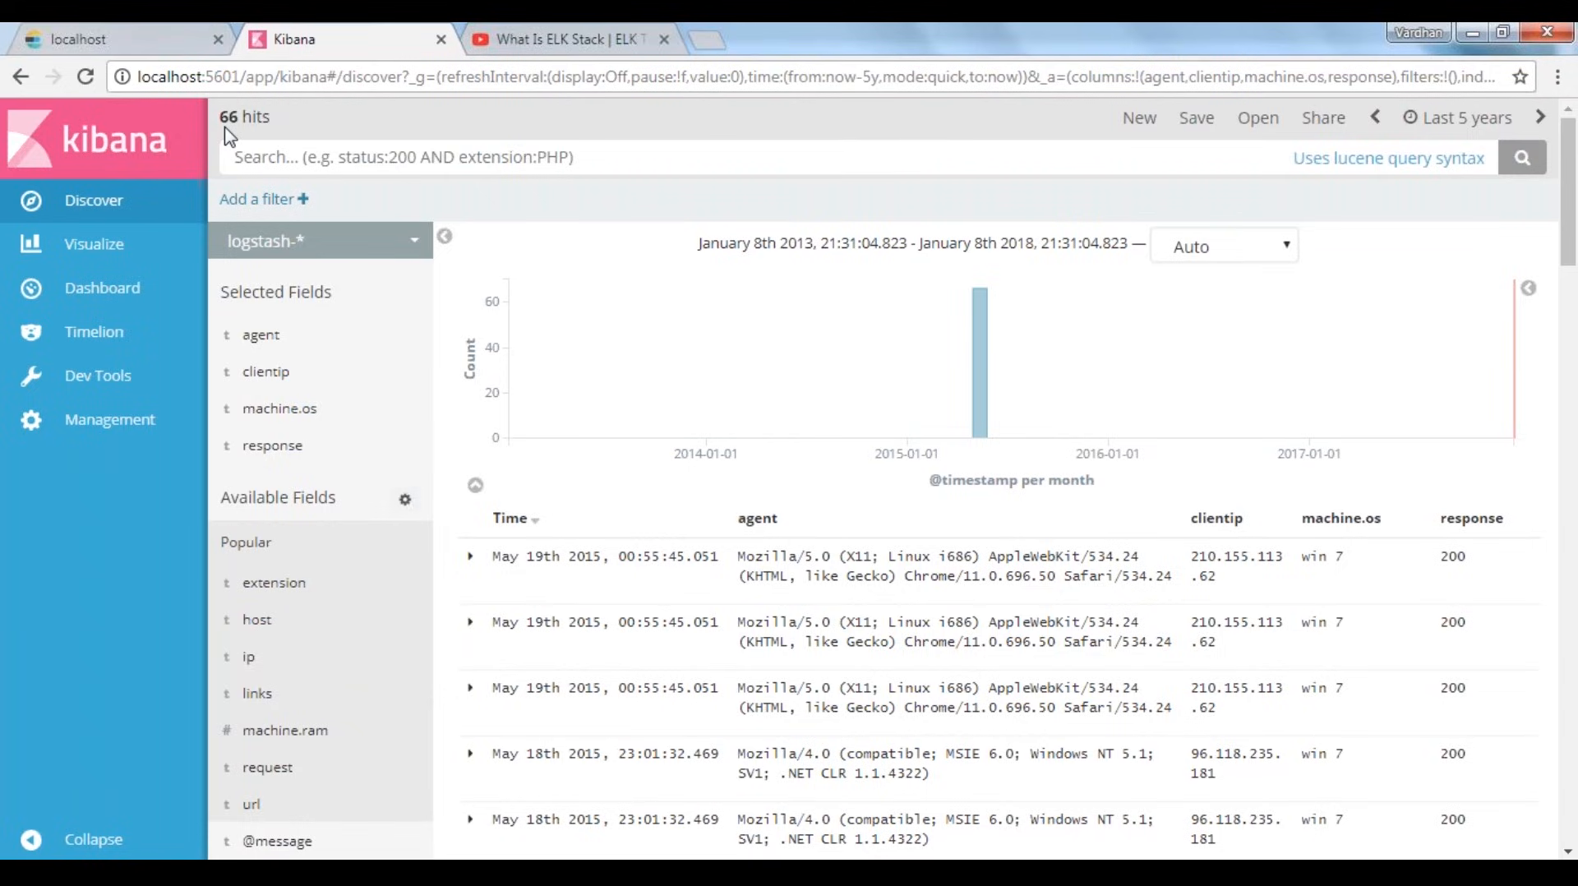
{"action": "left_click", "coordinate": [377, 154]}
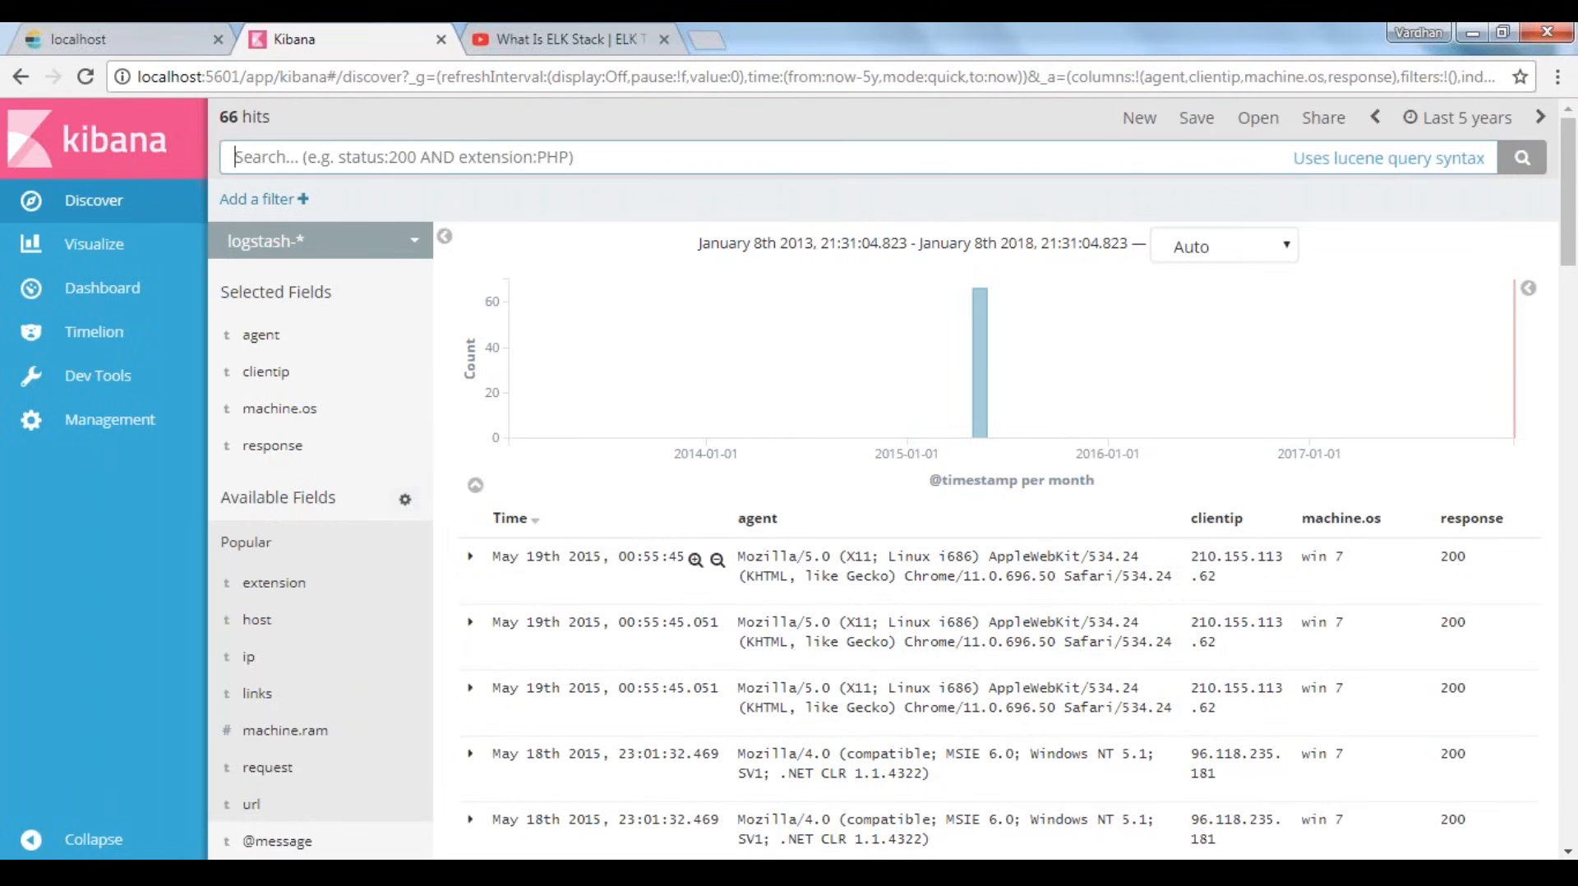
{"action": "left_click", "coordinate": [781, 553]}
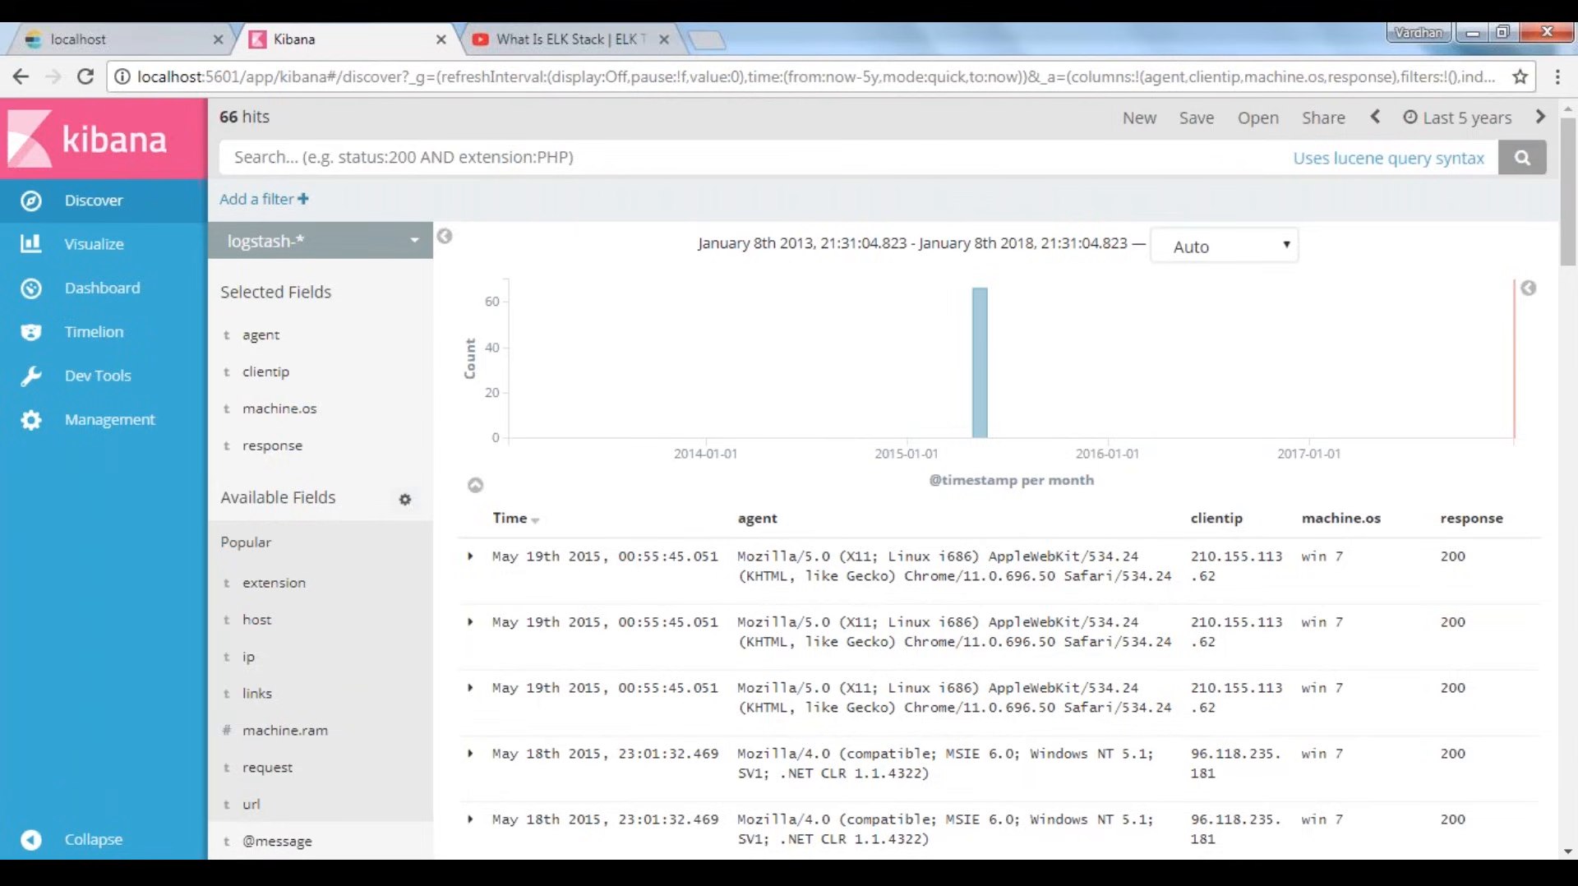
{"action": "left_click", "coordinate": [463, 157]}
{"action": "type", "text": "mozilla"}
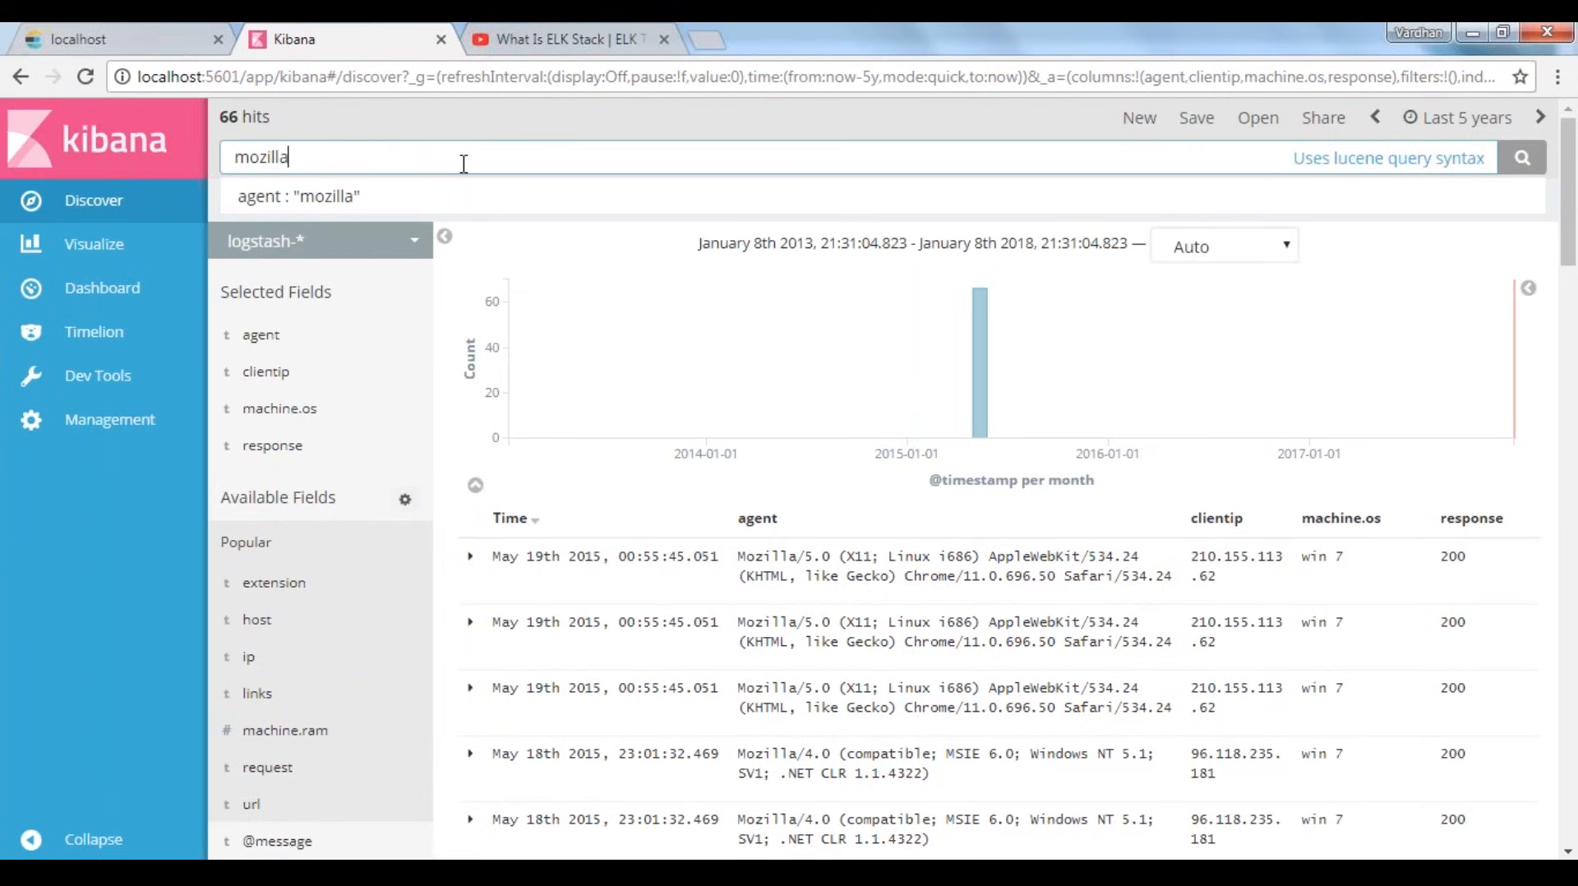
{"action": "key", "text": "Return"}
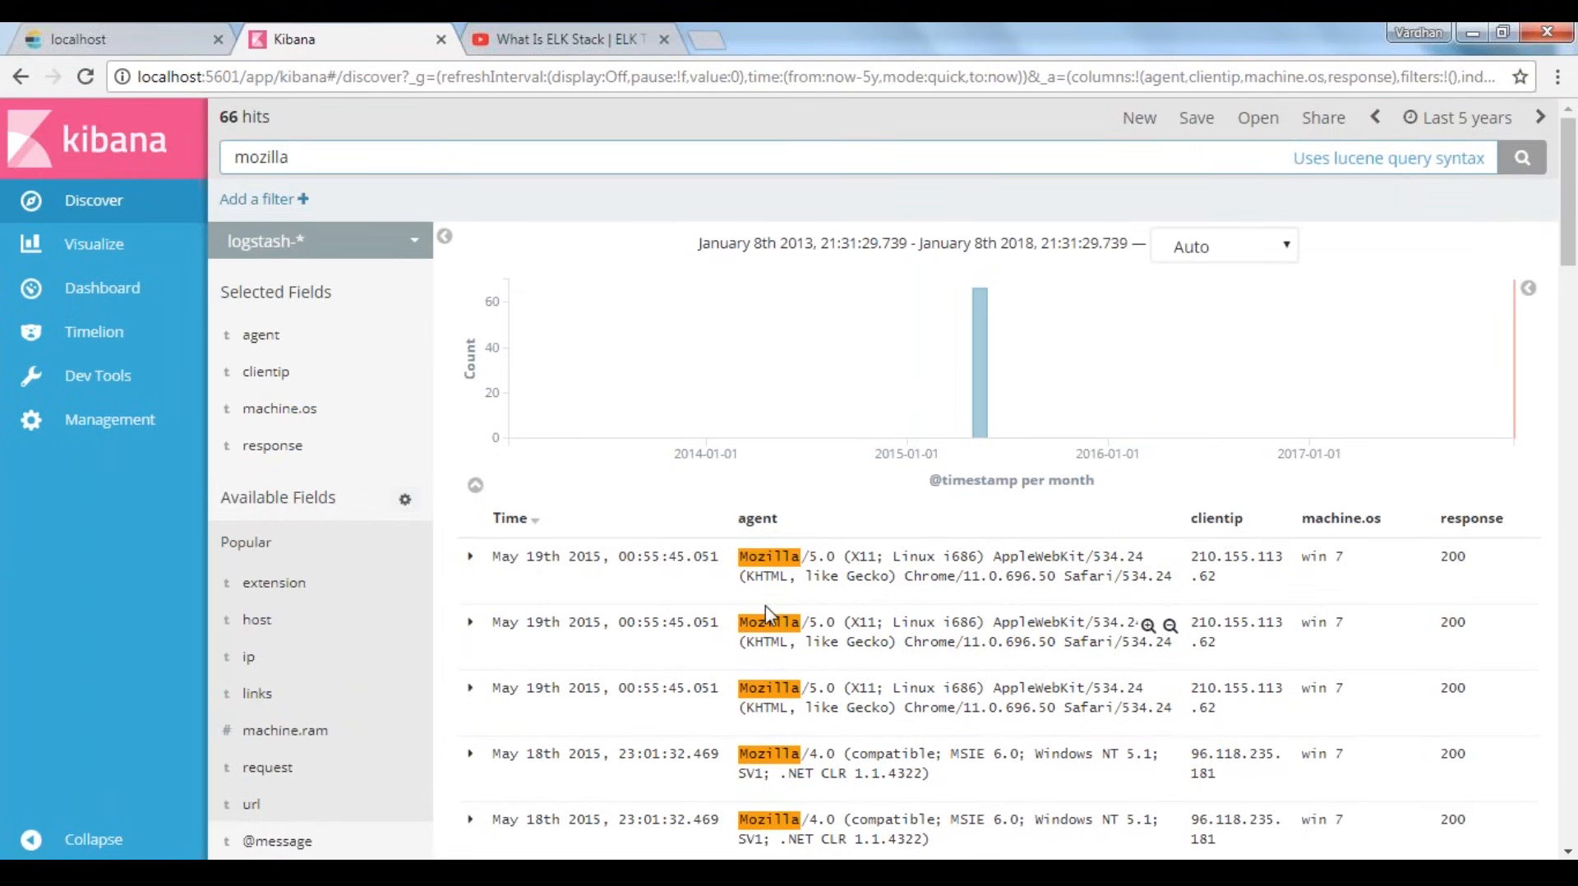
{"action": "scroll", "coordinate": [1159, 690], "scroll_direction": "down", "scroll_amount": 15}
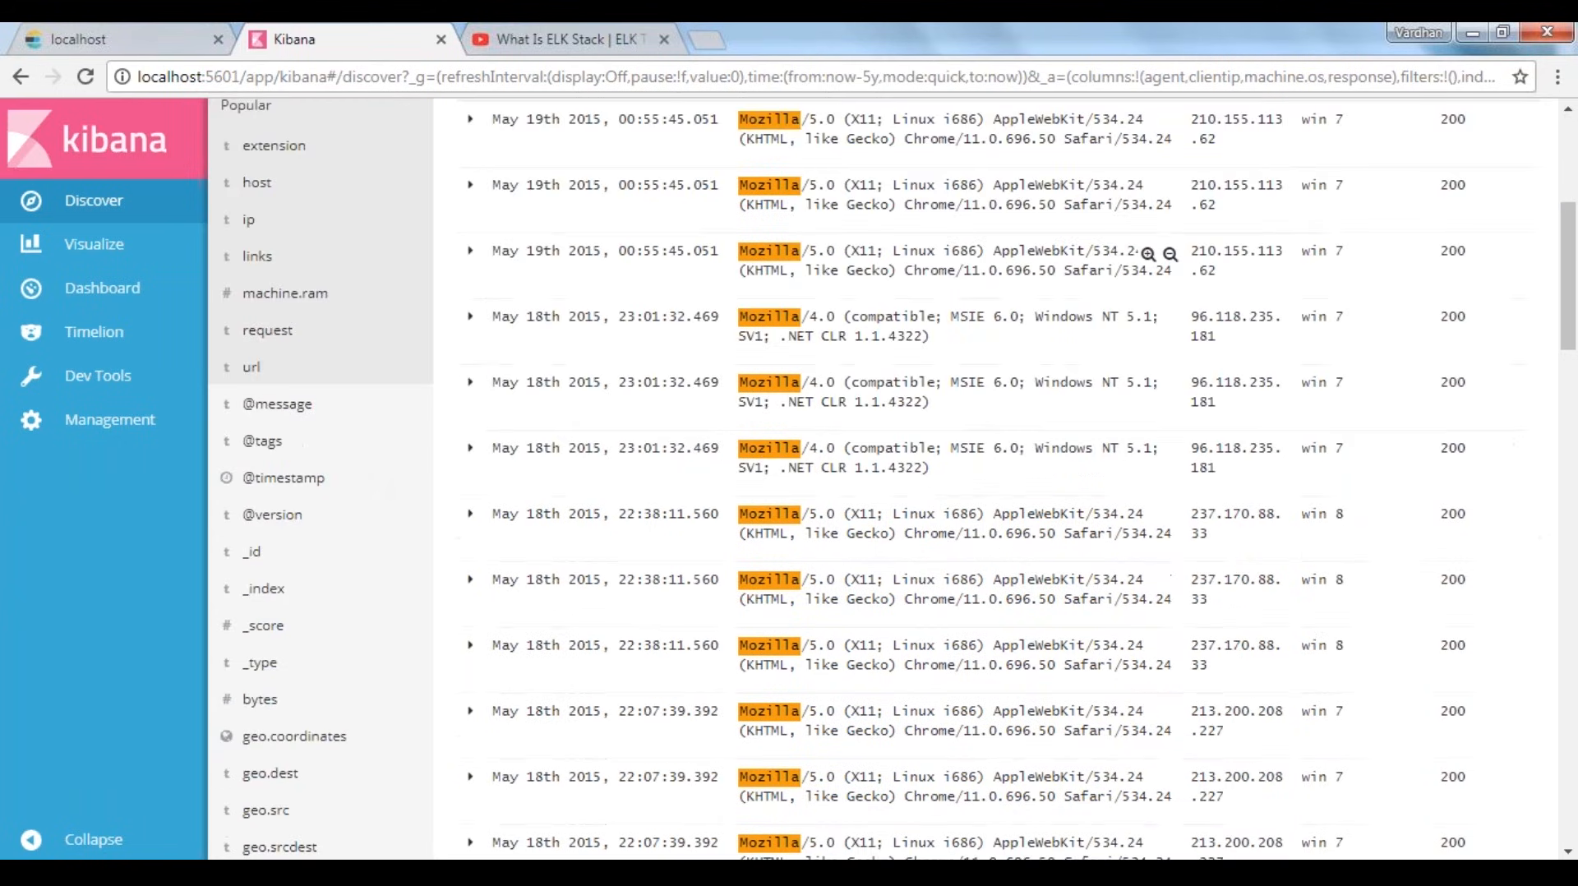
{"action": "left_click_drag", "start_coordinate": [1571, 795], "coordinate": [1167, 740]}
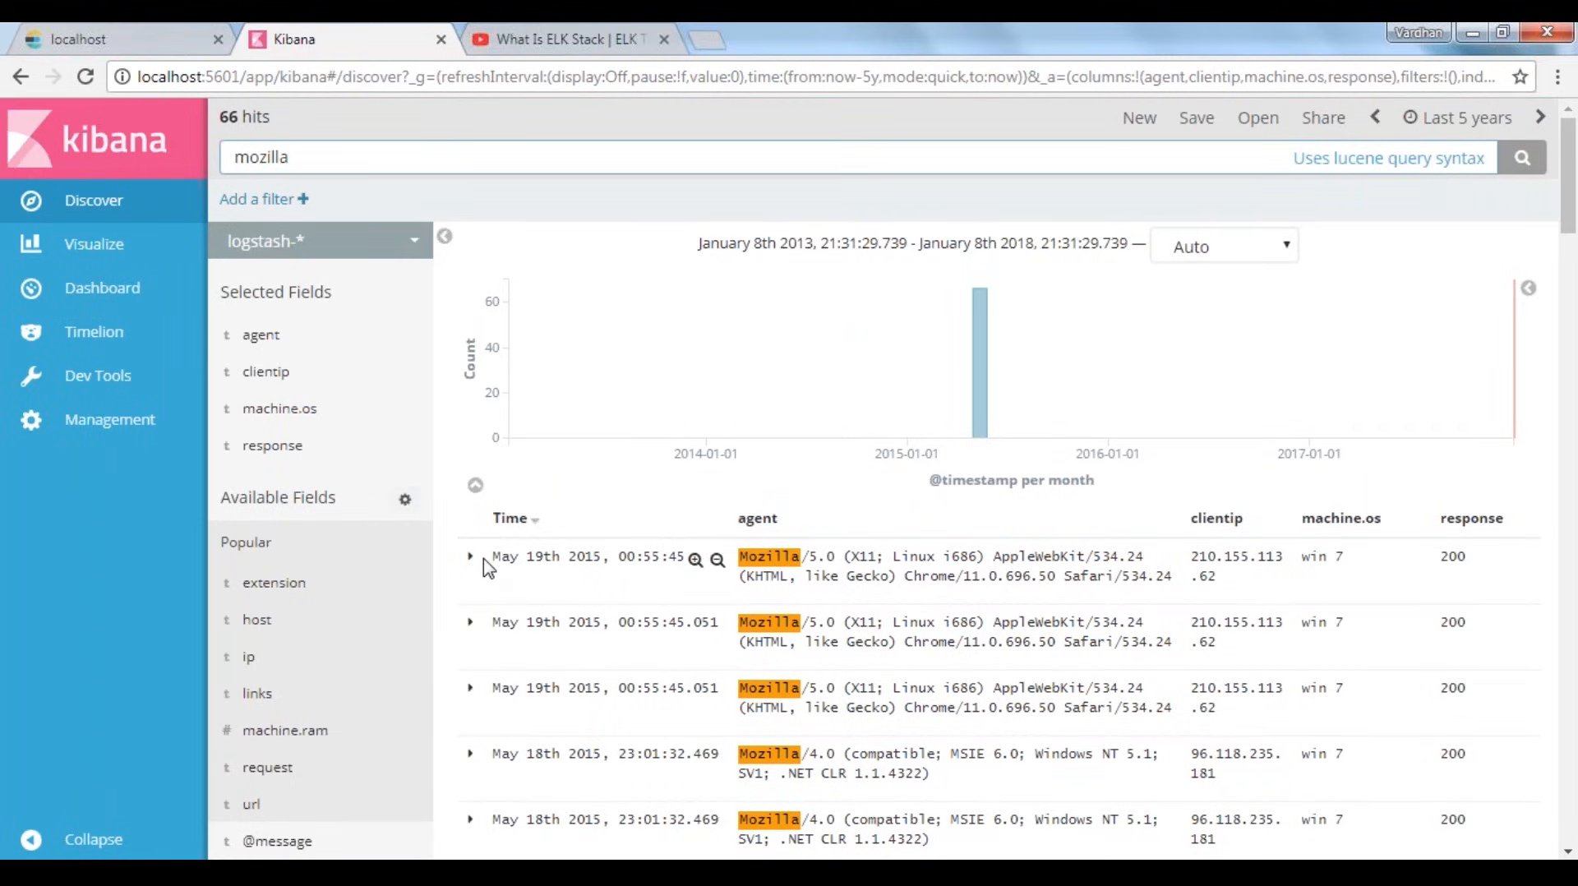
Clear the mozilla search by resetting Discover and switch to the demo index pattern
{"action": "left_click", "coordinate": [110, 211]}
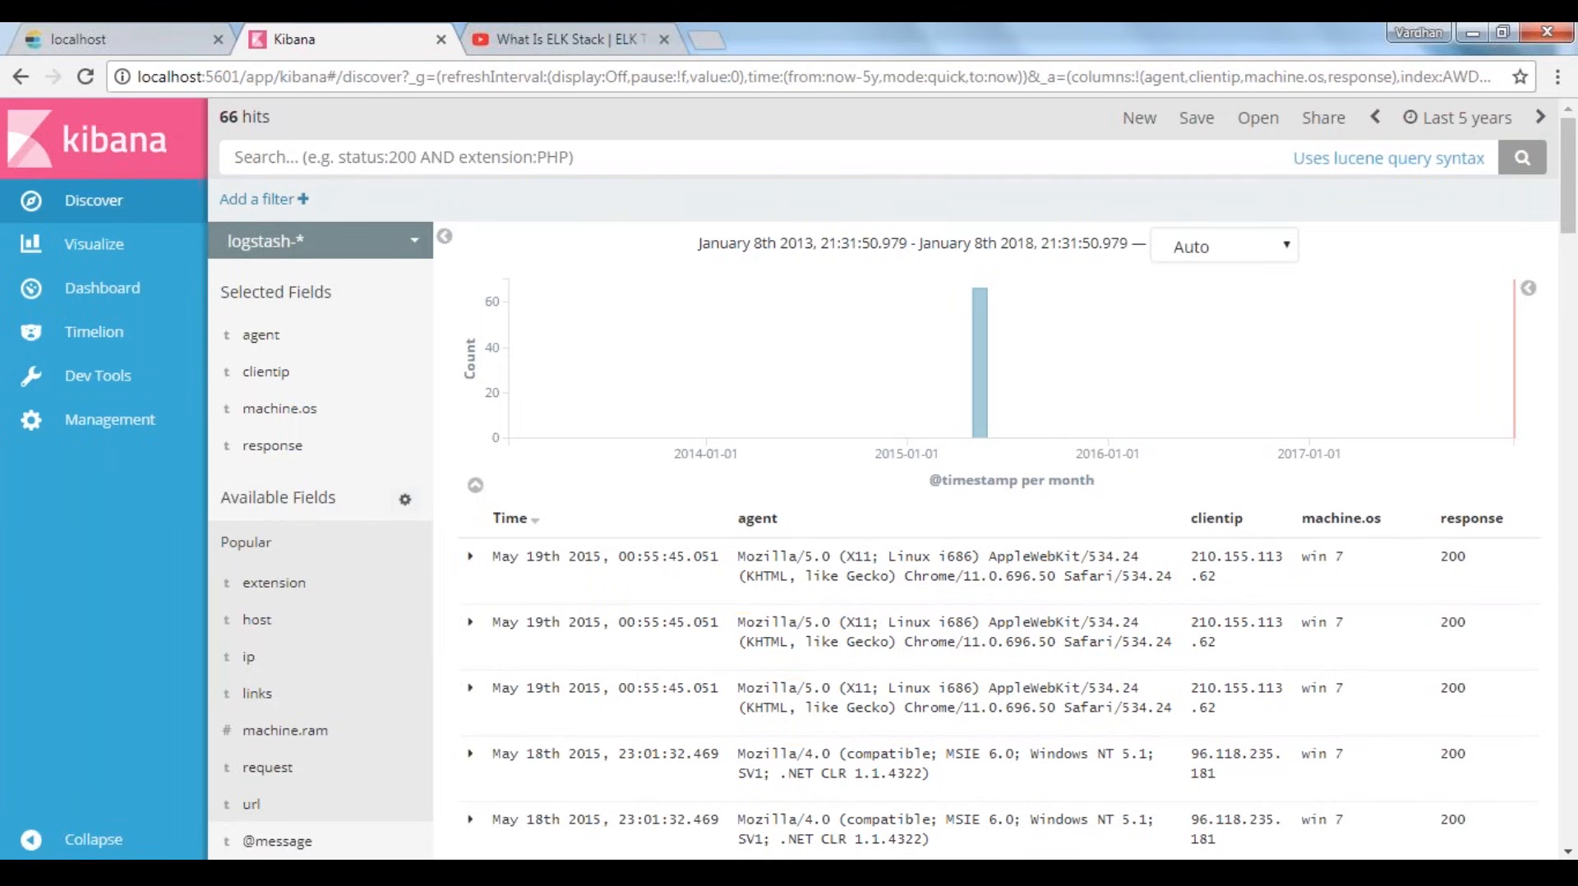
{"action": "left_click", "coordinate": [279, 242]}
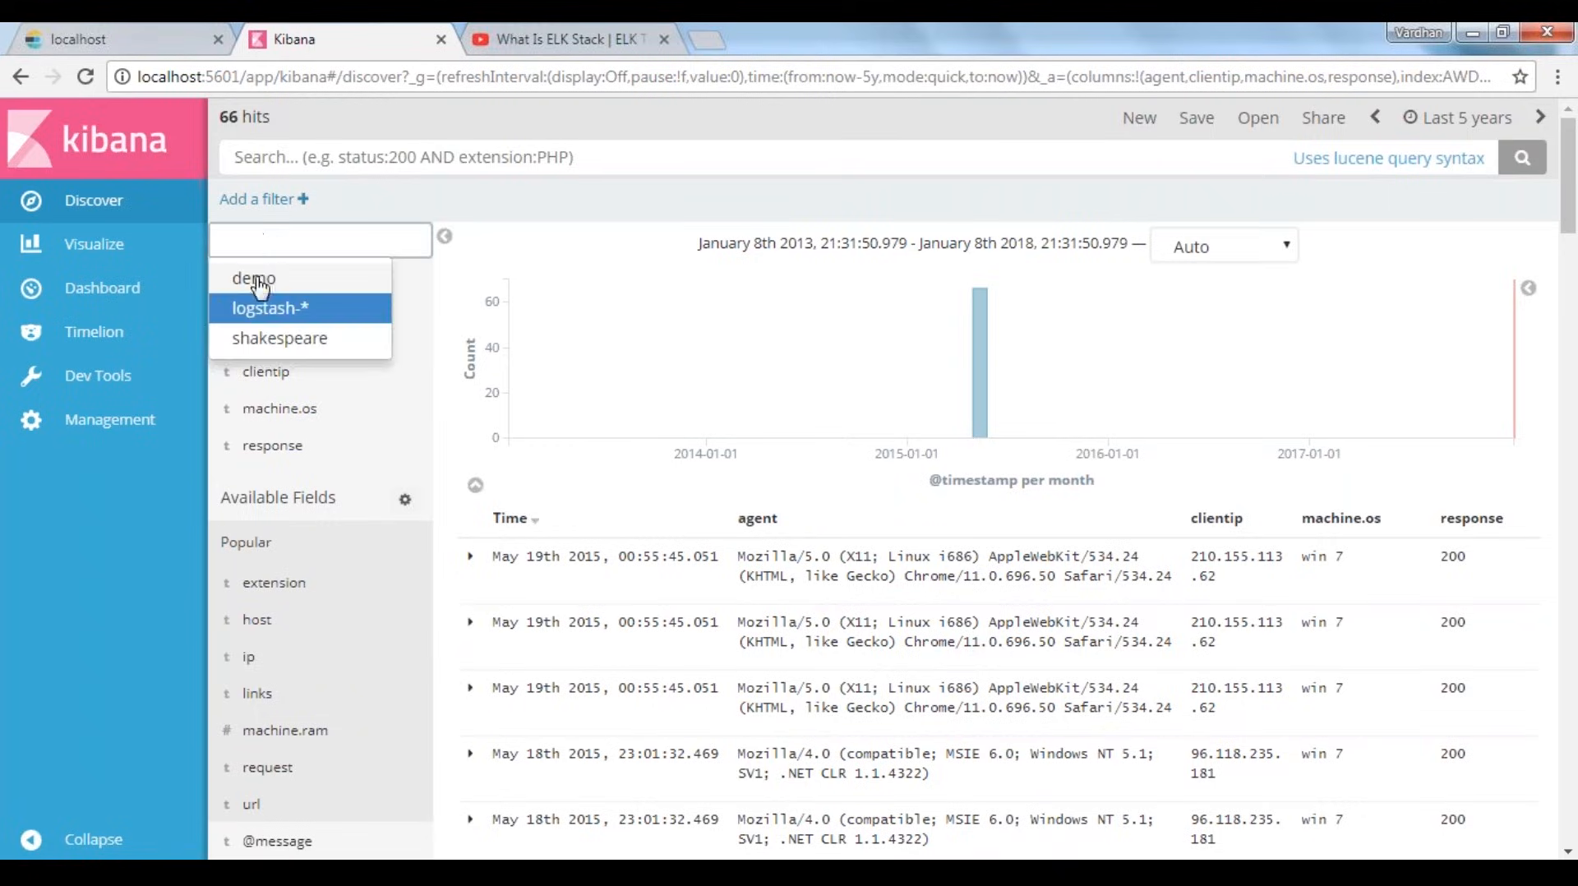
{"action": "left_click", "coordinate": [259, 279]}
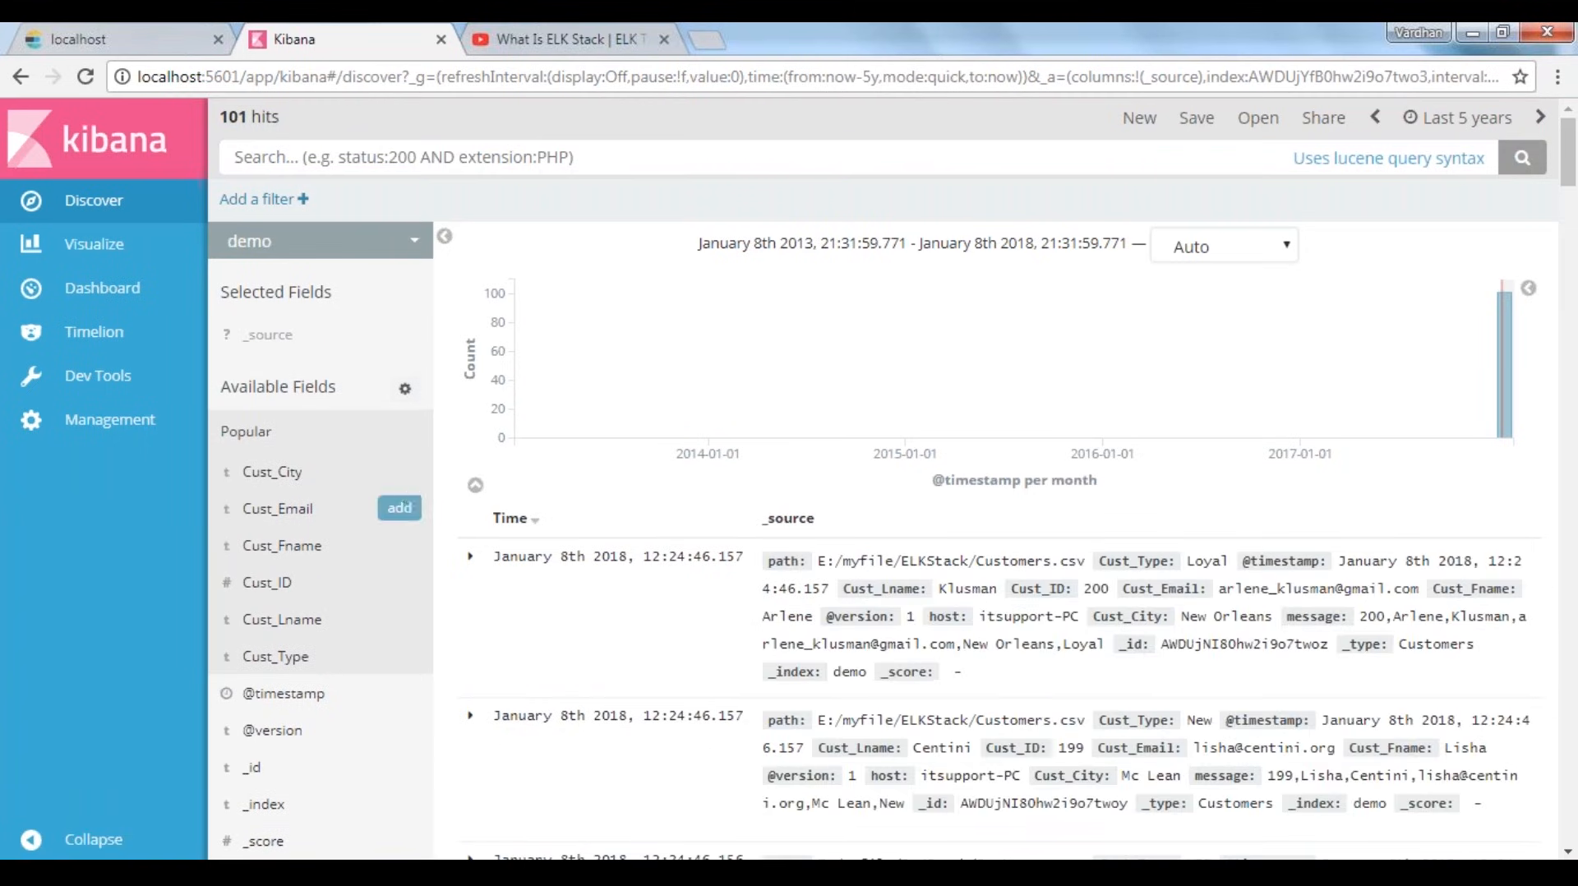
Show Cust_City, Cust_Type, Cust_Fname and Cust_ID as columns for the demo index
{"action": "left_click", "coordinate": [399, 483]}
{"action": "mouse_move", "coordinate": [382, 518]}
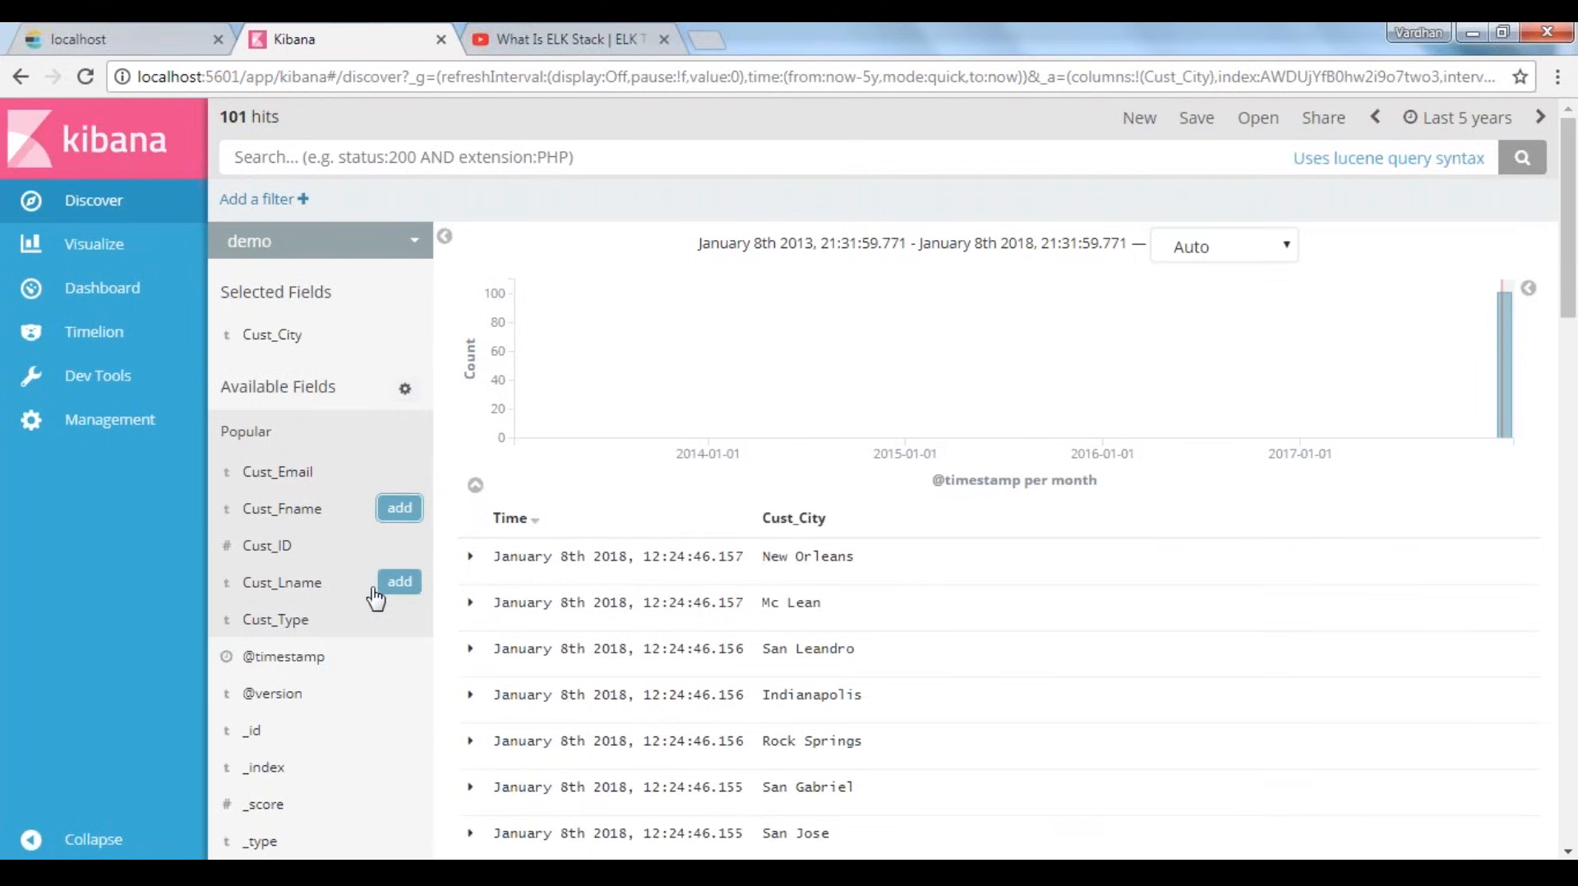
{"action": "left_click", "coordinate": [399, 618]}
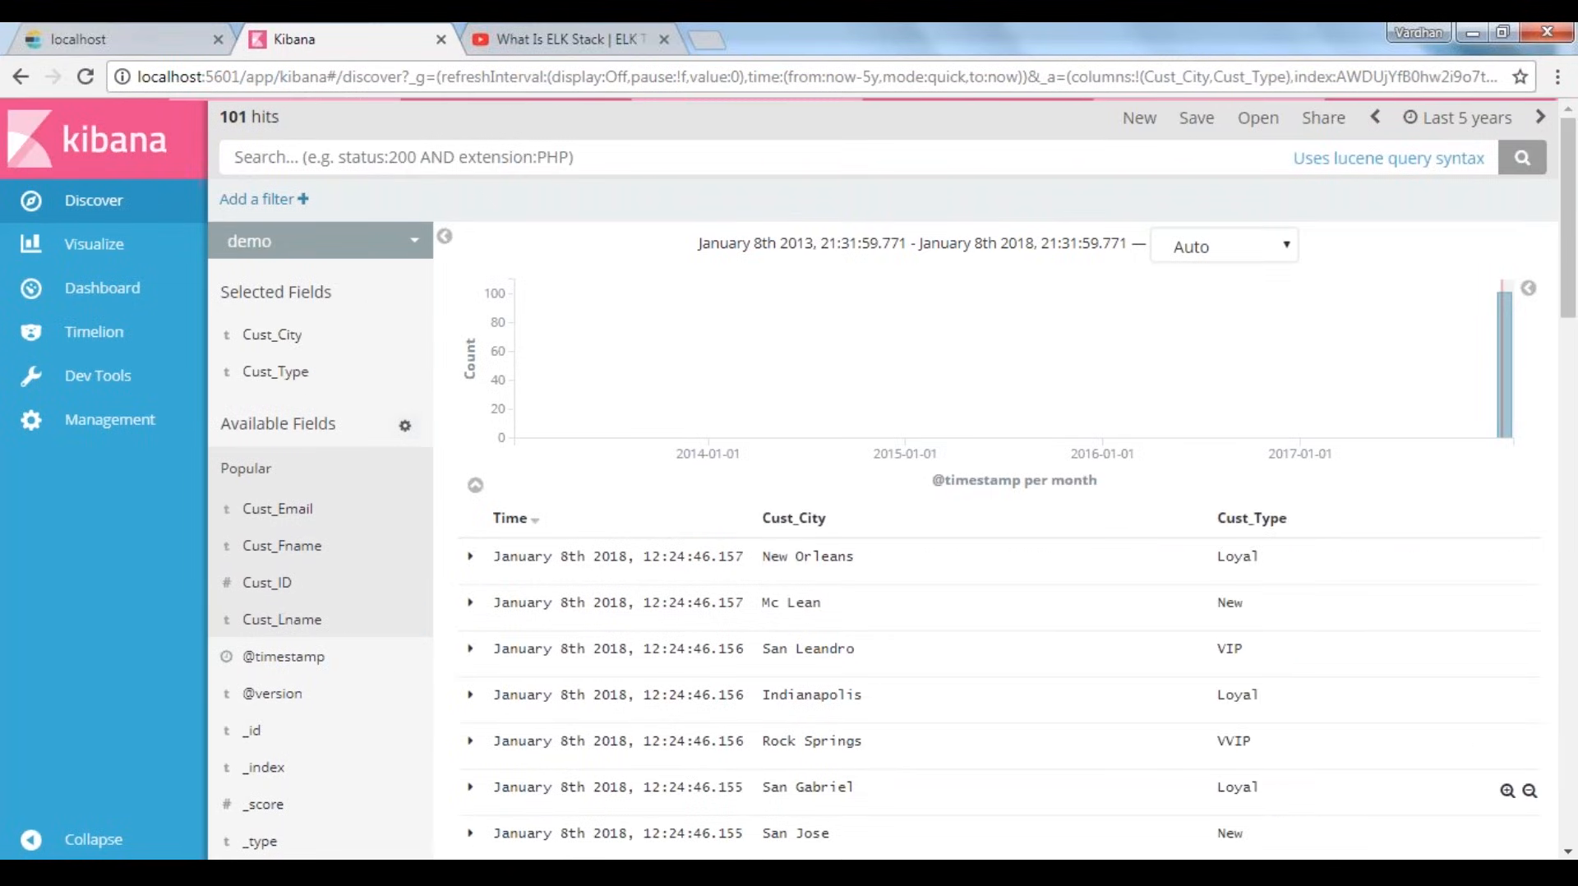
{"action": "mouse_move", "coordinate": [1227, 516]}
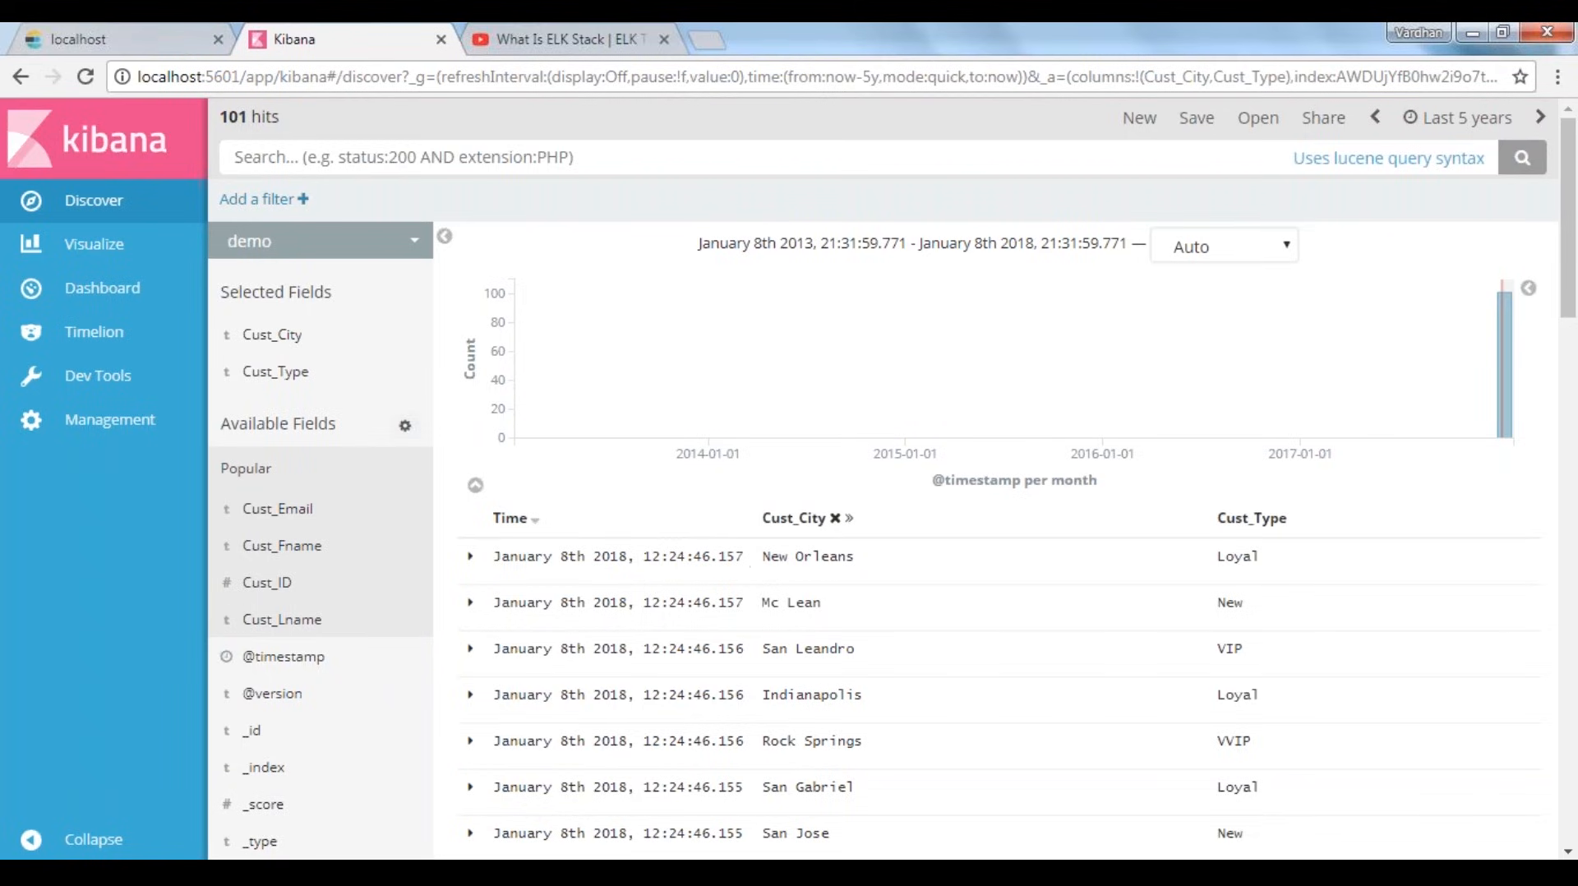
{"action": "mouse_move", "coordinate": [254, 550]}
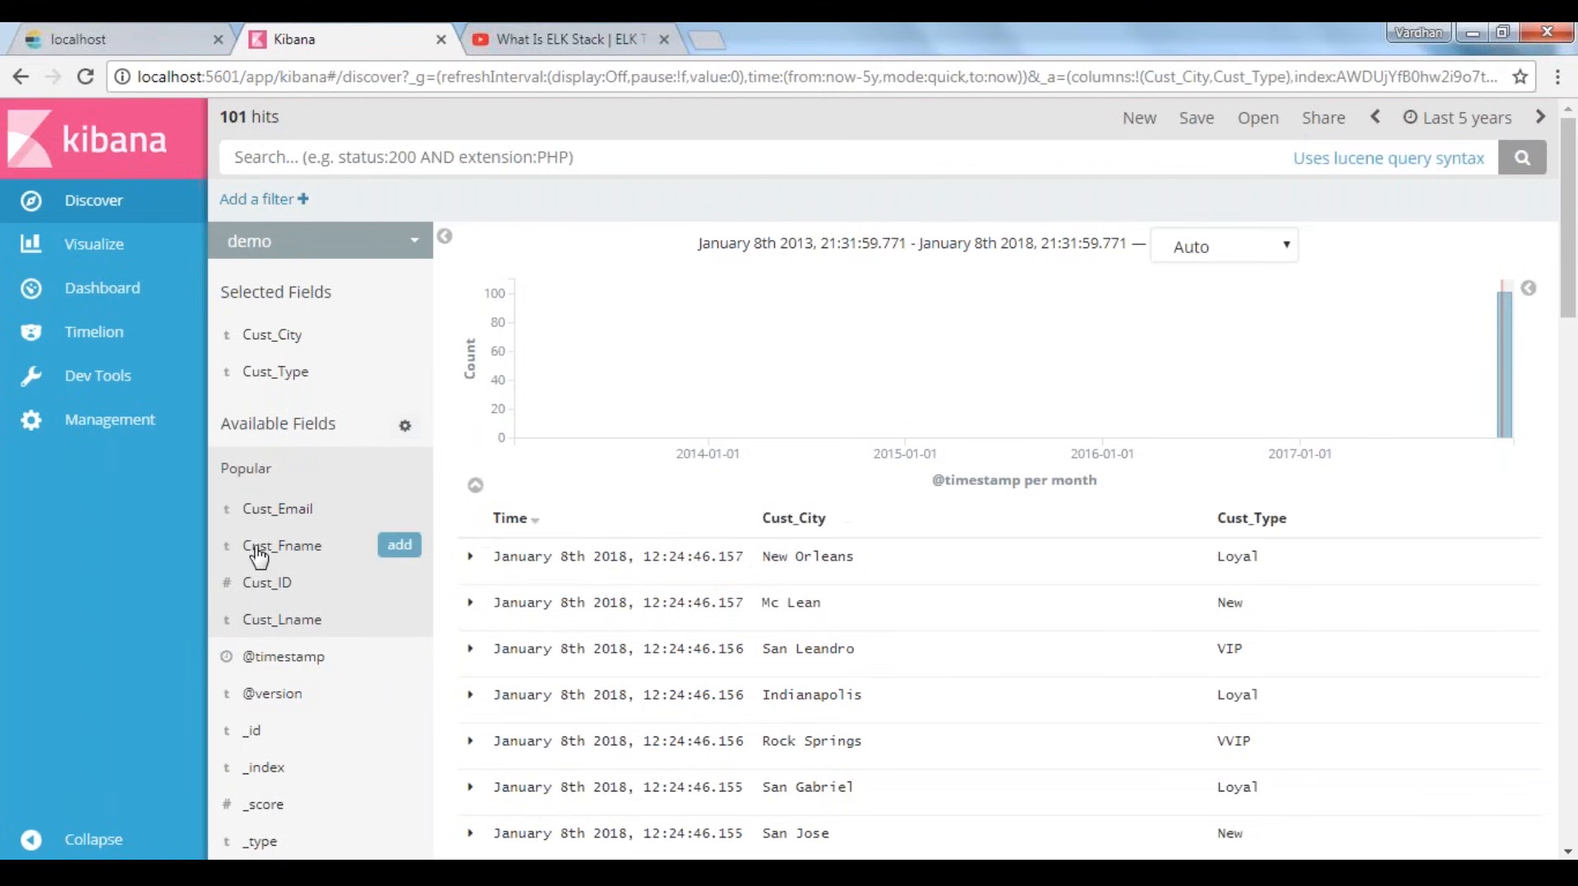
{"action": "left_click", "coordinate": [395, 548]}
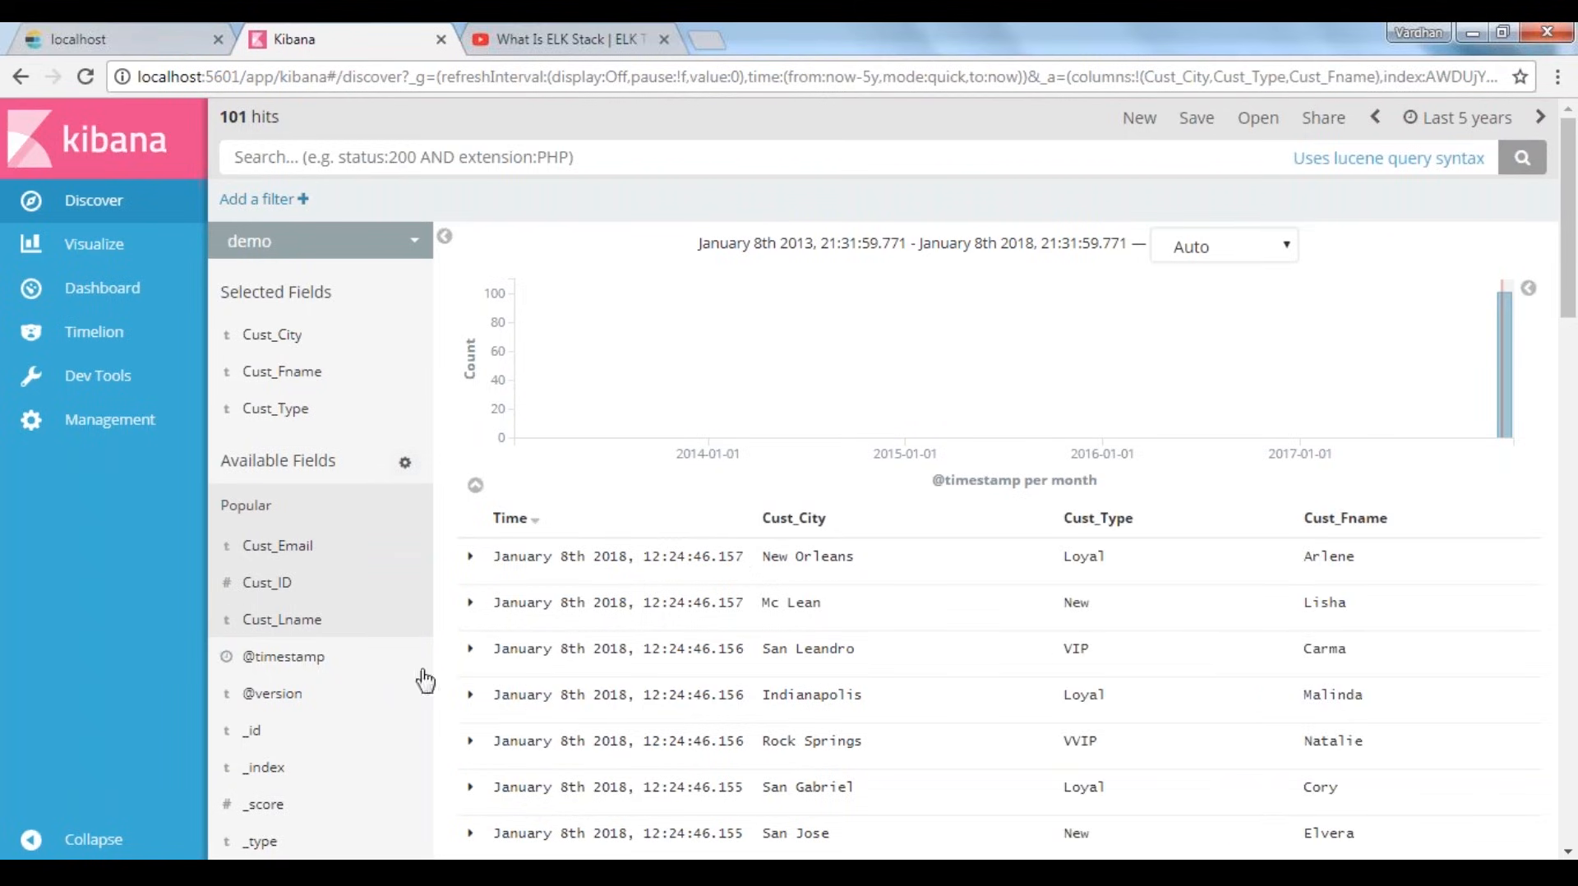
{"action": "left_click", "coordinate": [398, 582]}
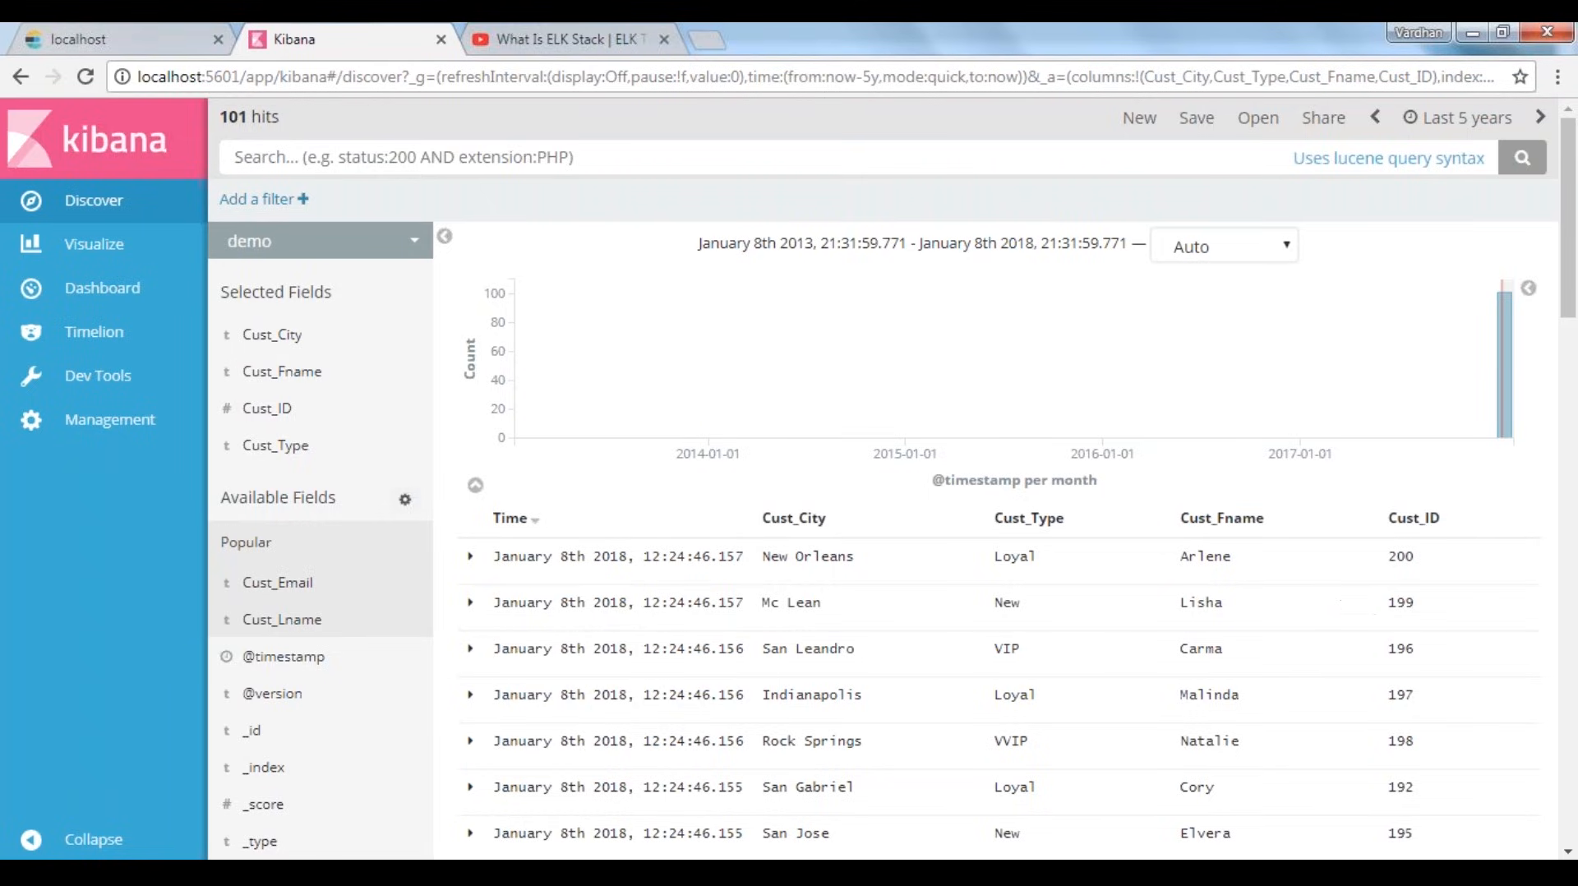
Create a new pie chart visualization from a new search on the demo index
{"action": "left_click", "coordinate": [61, 246]}
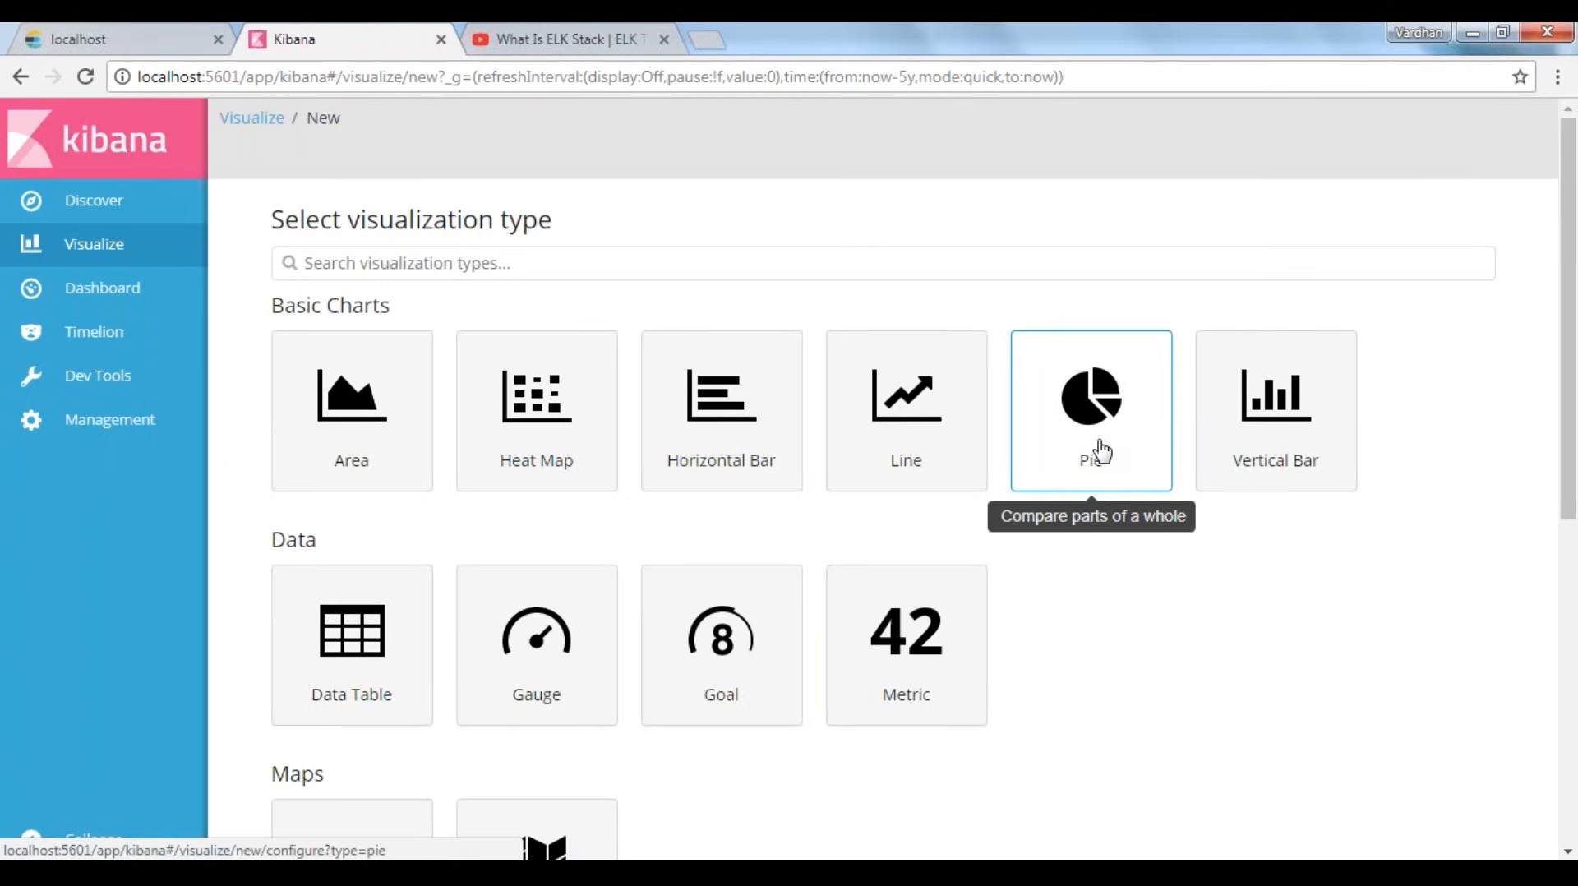
{"action": "left_click", "coordinate": [1081, 483]}
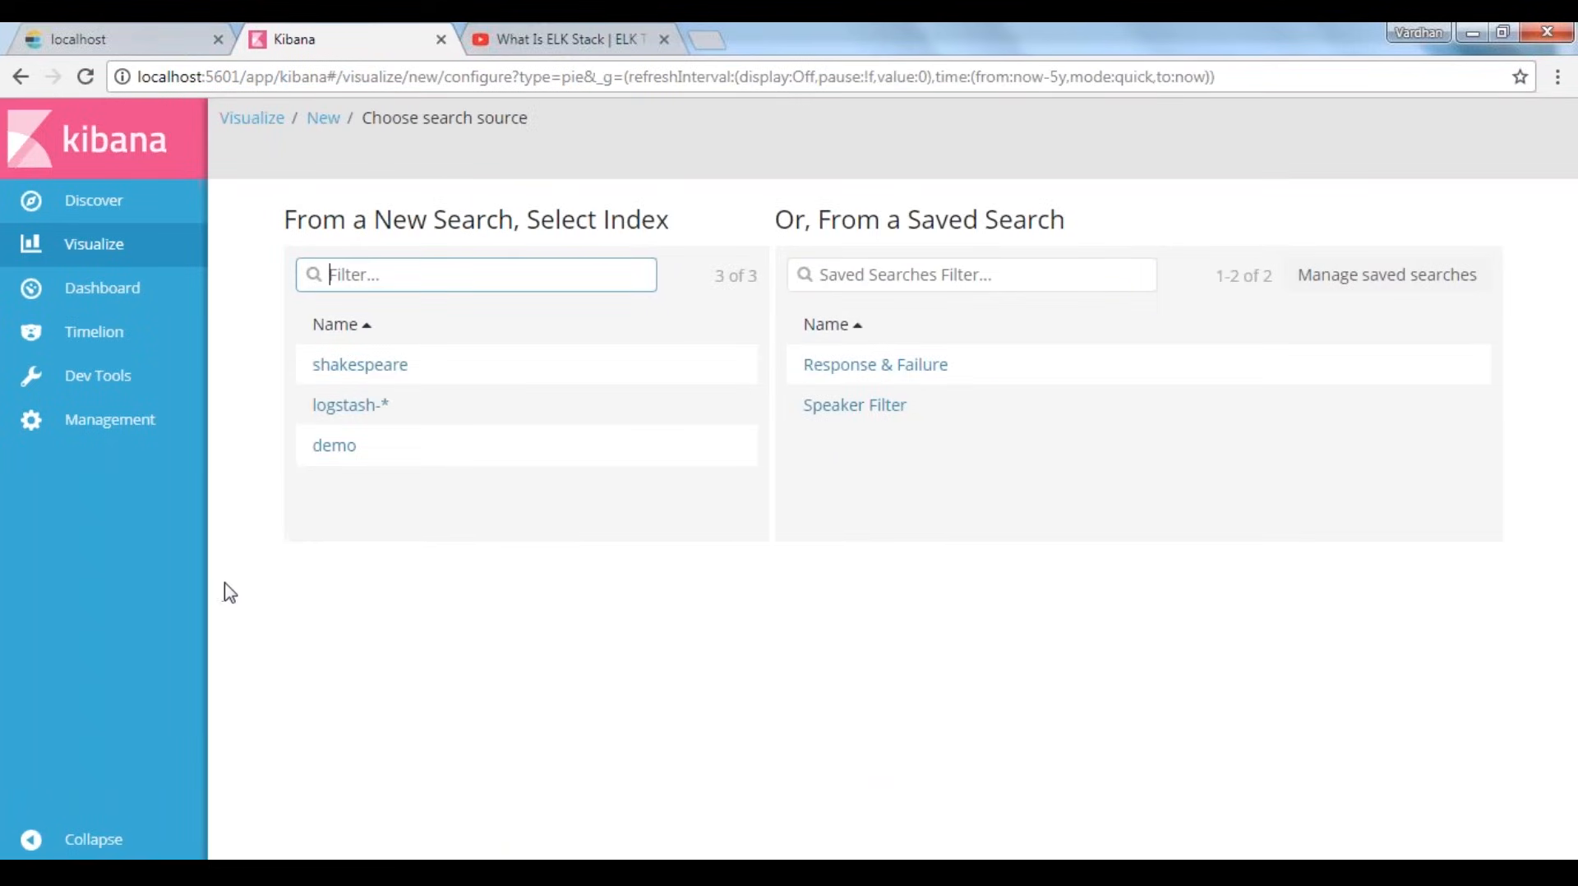
{"action": "left_click", "coordinate": [331, 448]}
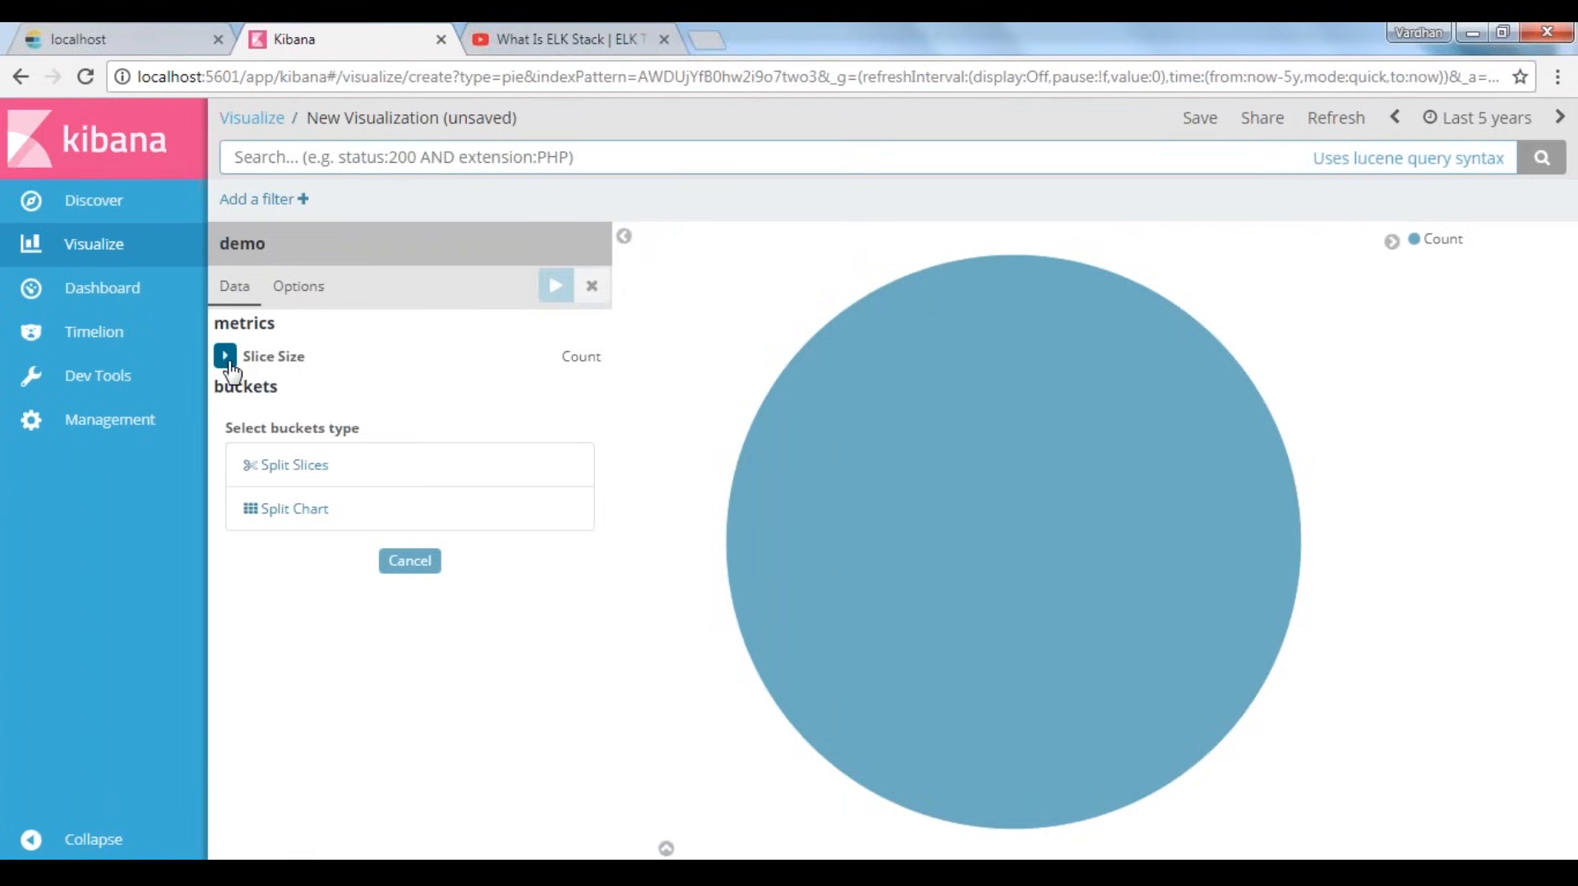
Examine the pie's count, expand the Slice Size metric and view the aggregations it offers
{"action": "mouse_move", "coordinate": [1010, 480]}
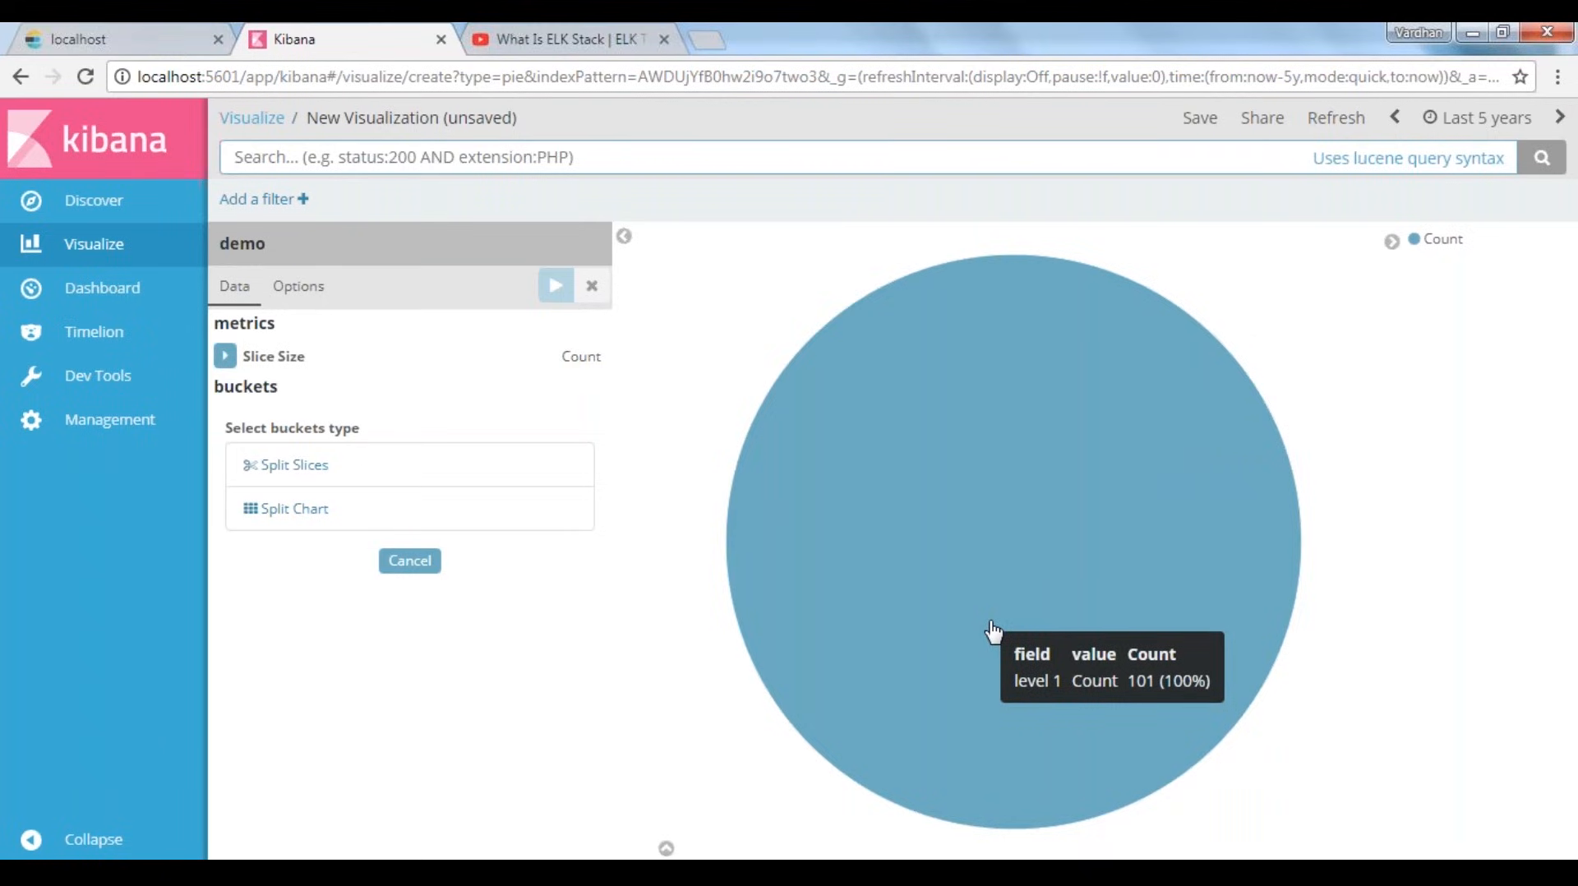
{"action": "left_click", "coordinate": [225, 356]}
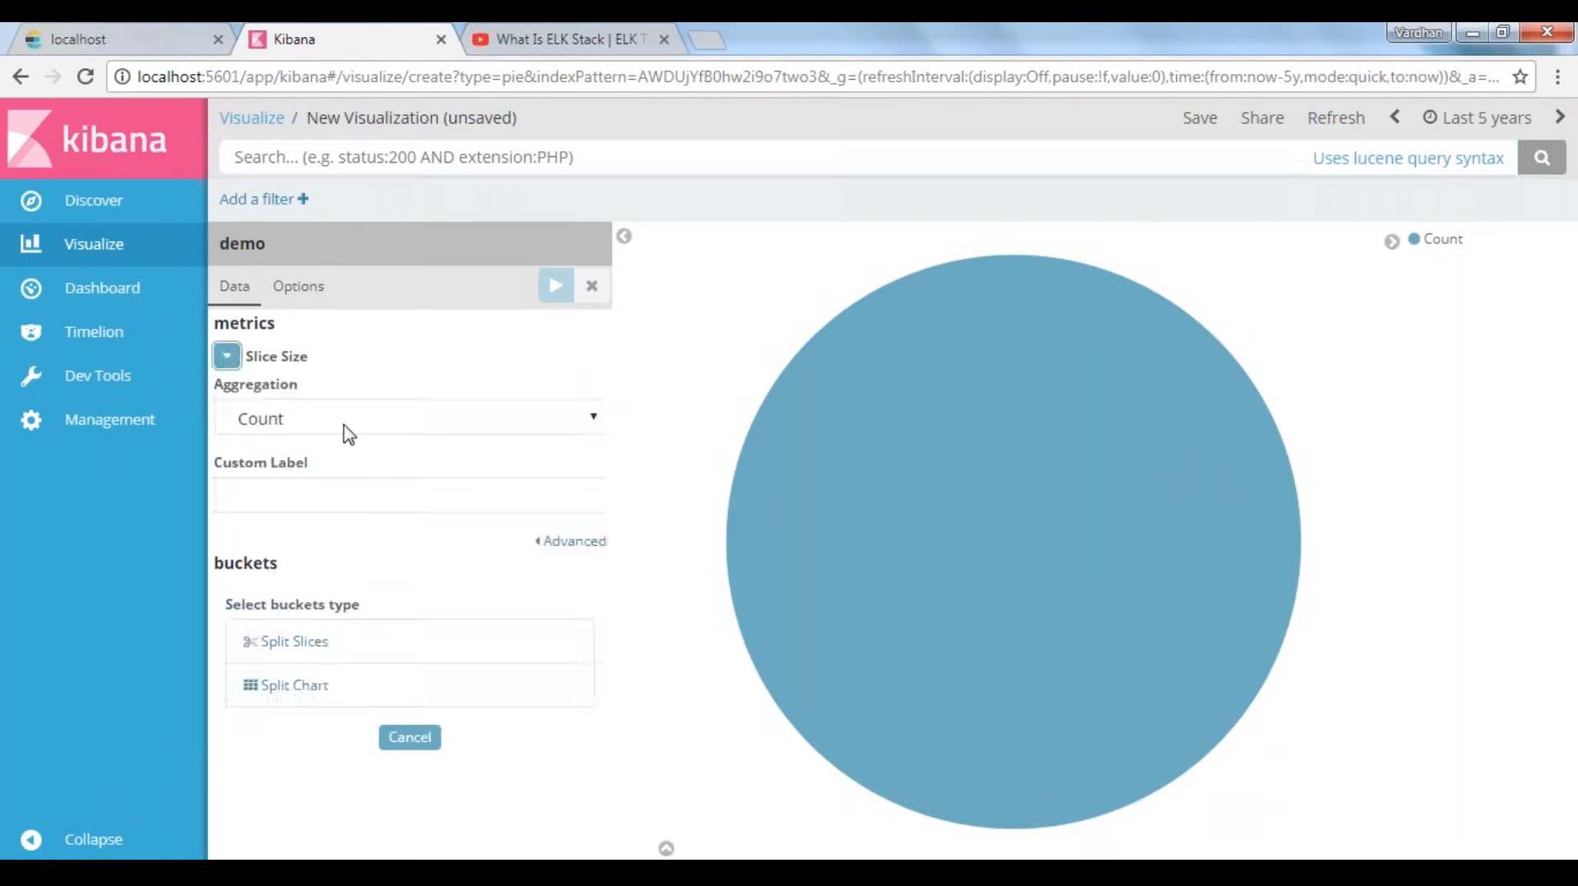
{"action": "left_click", "coordinate": [344, 427]}
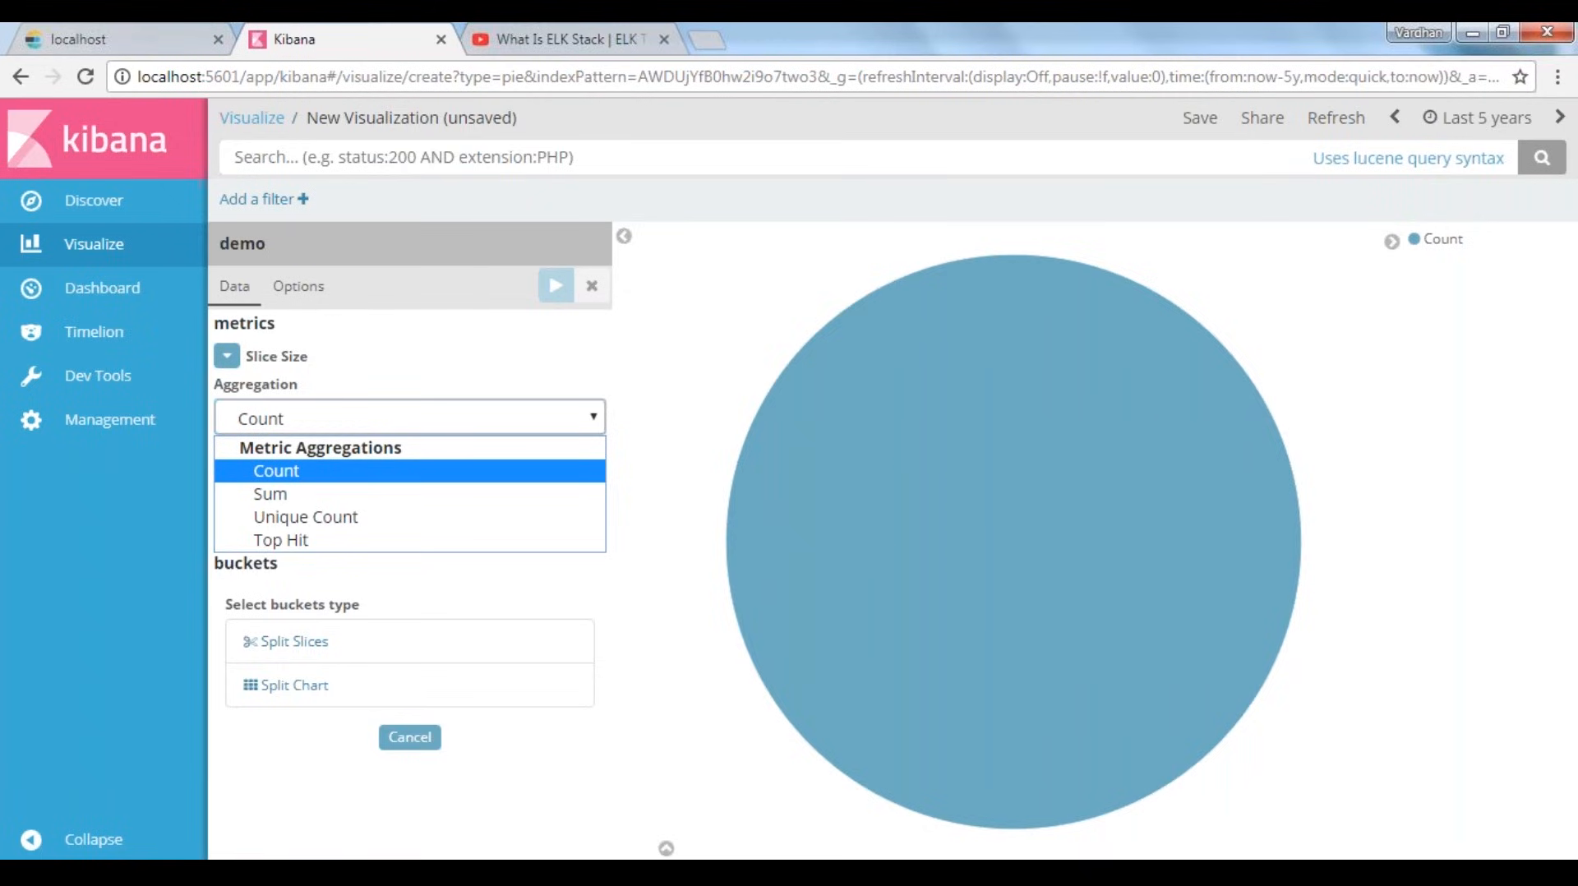
{"action": "mouse_move", "coordinate": [617, 807]}
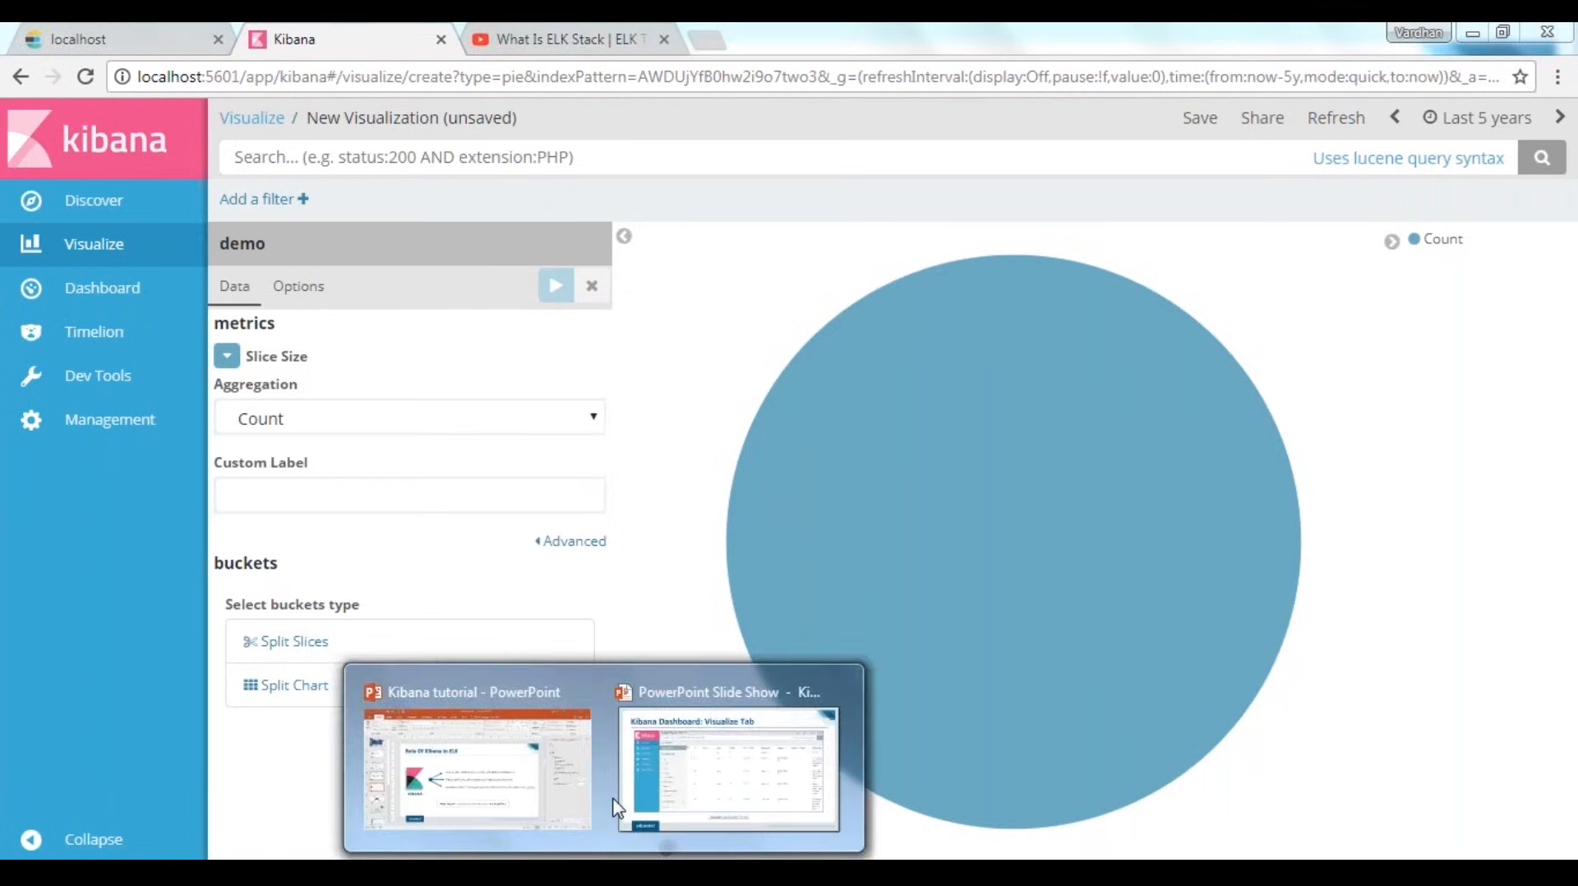
Check the demo data in Discover, and back in the pie chart keep Count as the Slice Size aggregation
{"action": "left_click", "coordinate": [92, 211]}
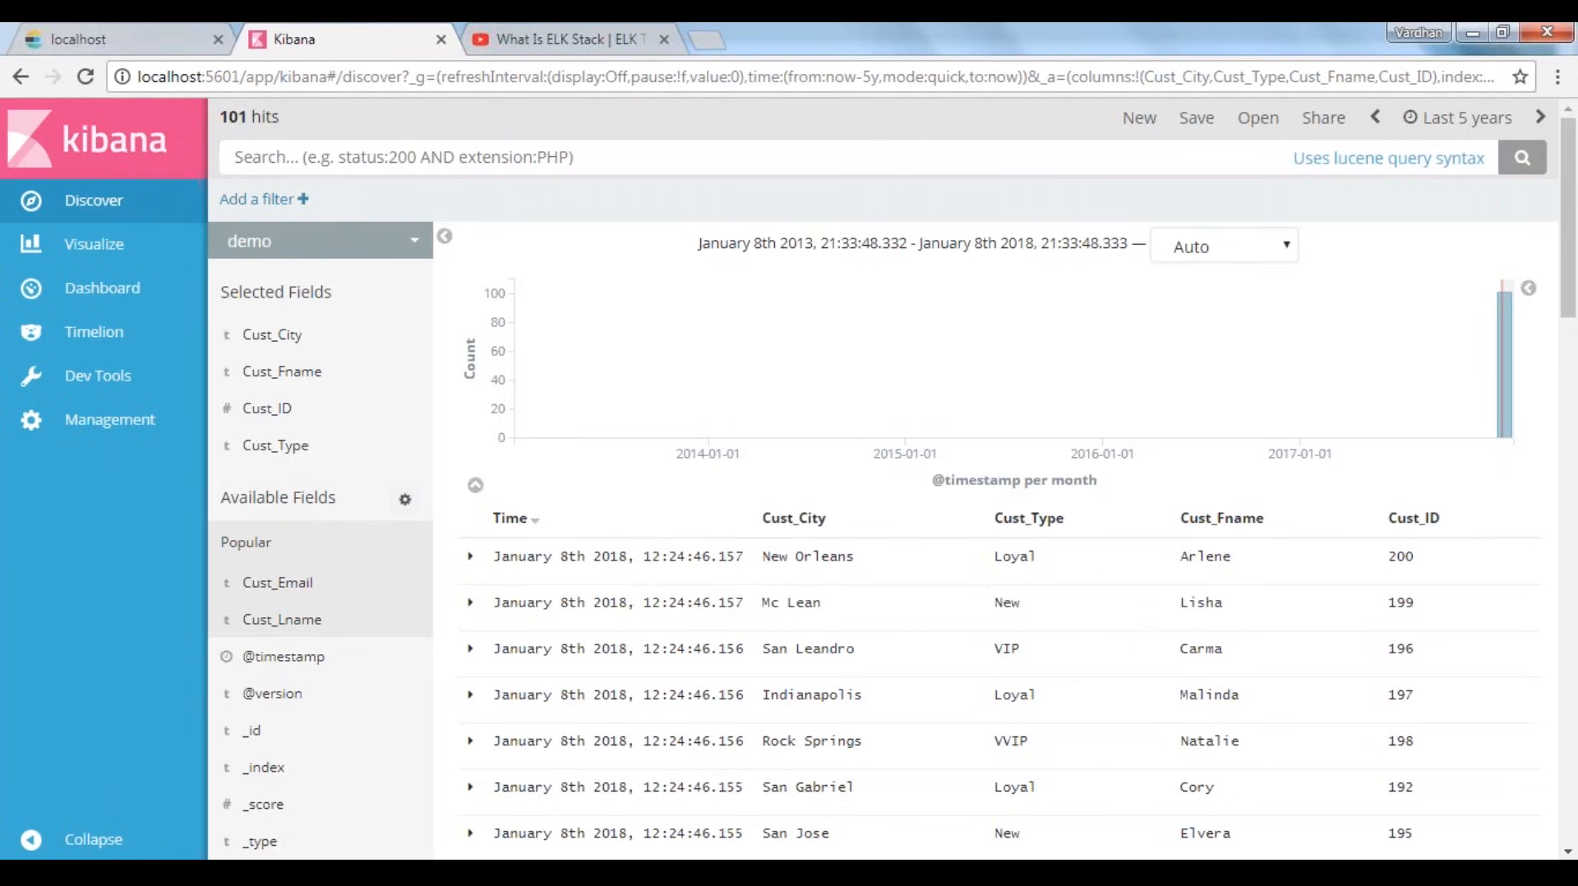
{"action": "left_click", "coordinate": [113, 256]}
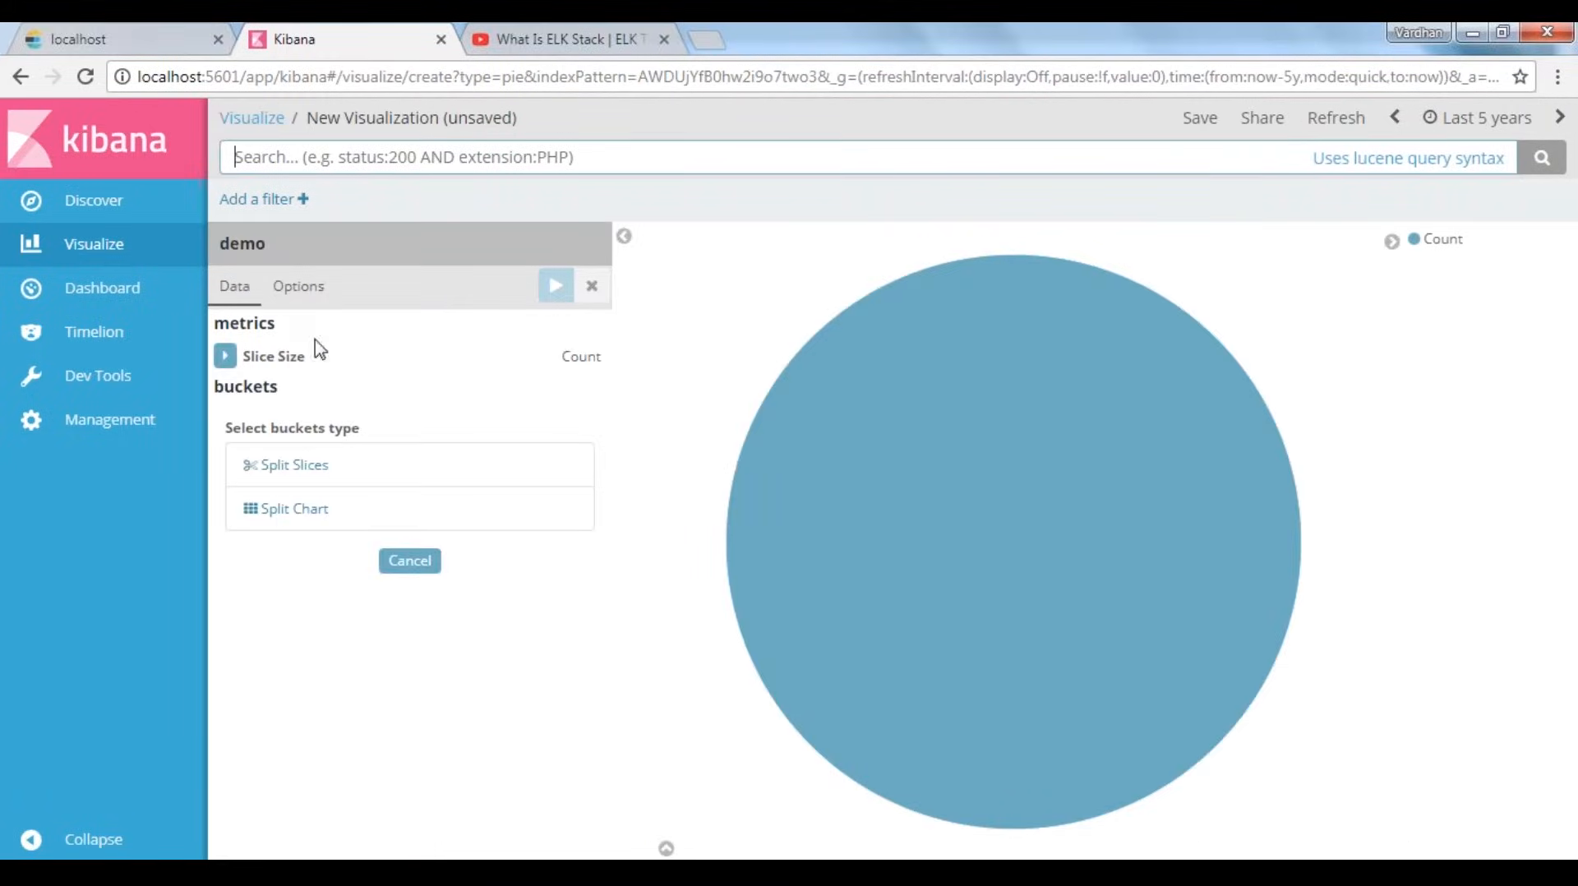
{"action": "left_click", "coordinate": [226, 355]}
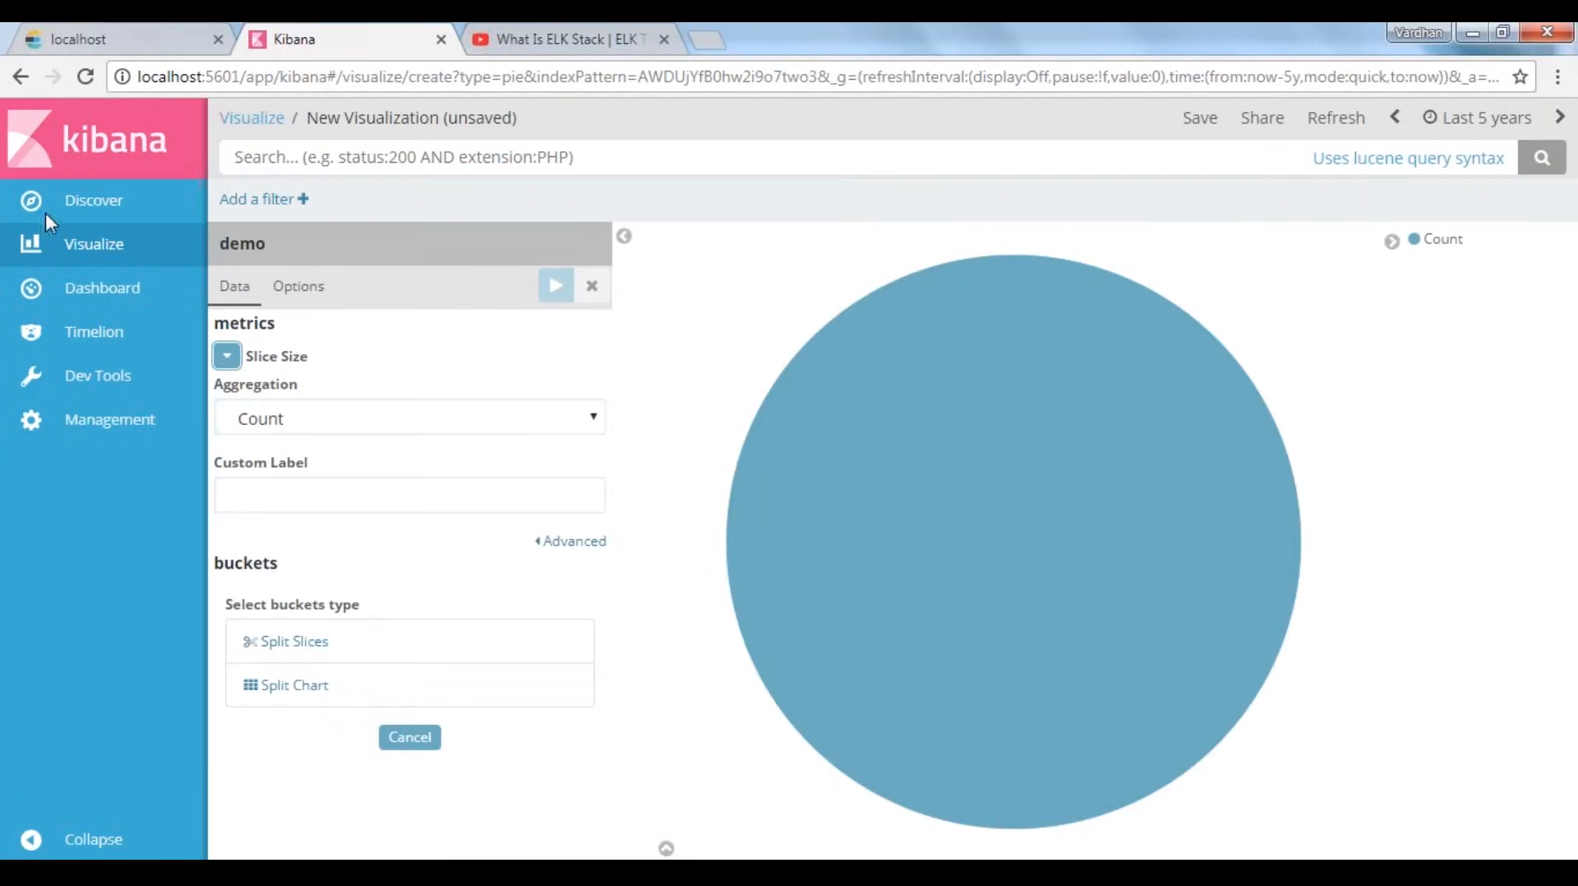
{"action": "left_click", "coordinate": [294, 420]}
{"action": "left_click", "coordinate": [299, 470]}
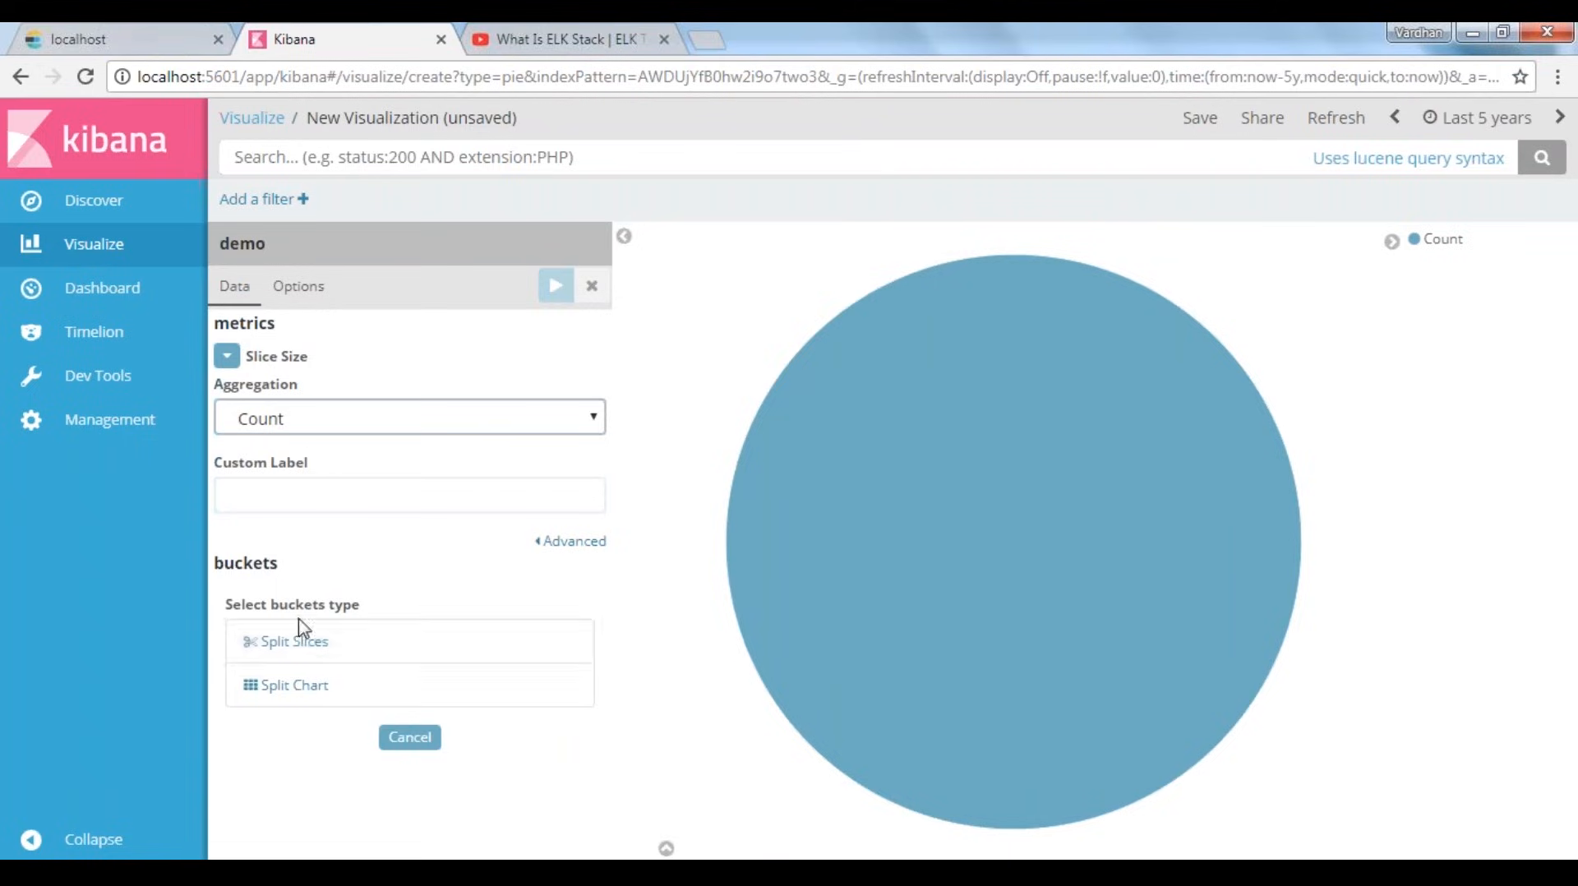
Add a Split Slices bucket to the pie chart with Terms as its aggregation
{"action": "left_click", "coordinate": [294, 641]}
{"action": "left_click", "coordinate": [369, 657]}
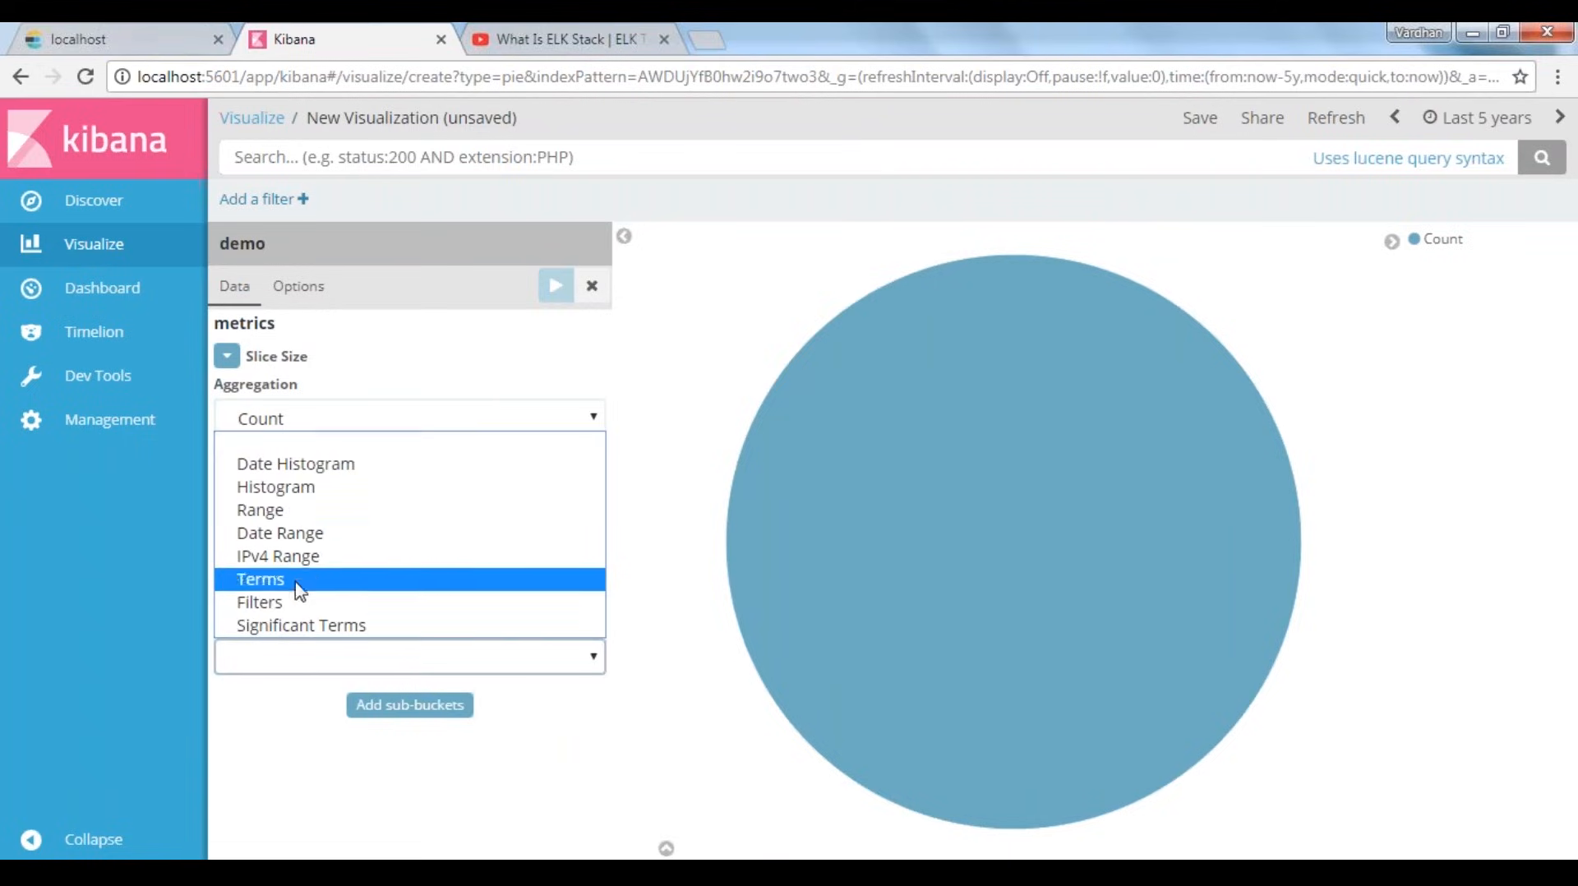
{"action": "left_click", "coordinate": [394, 575]}
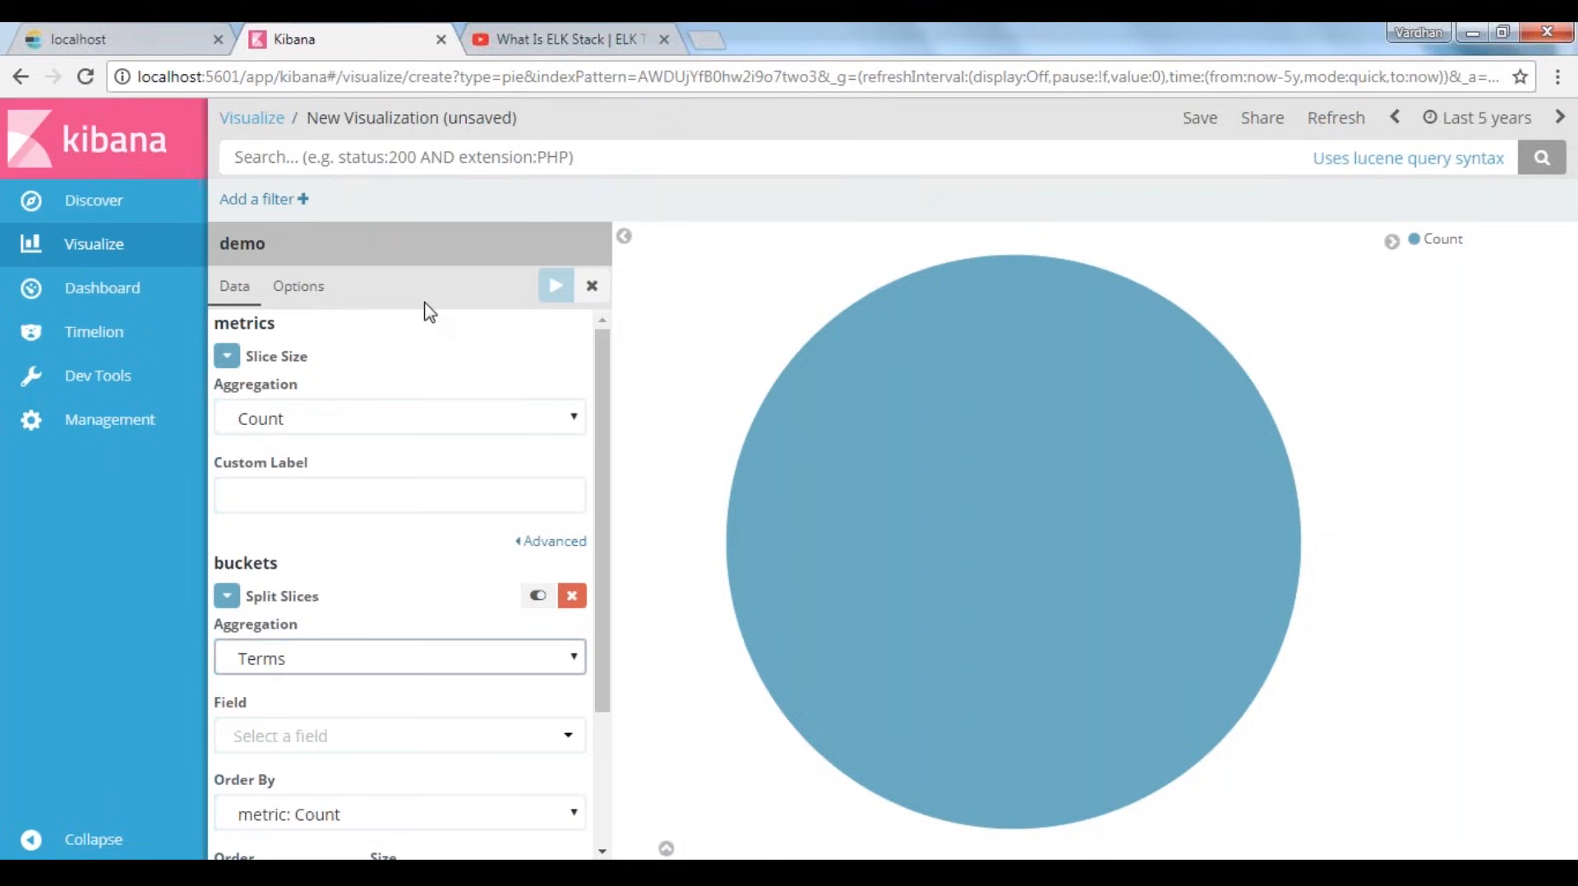
{"action": "left_click", "coordinate": [291, 656]}
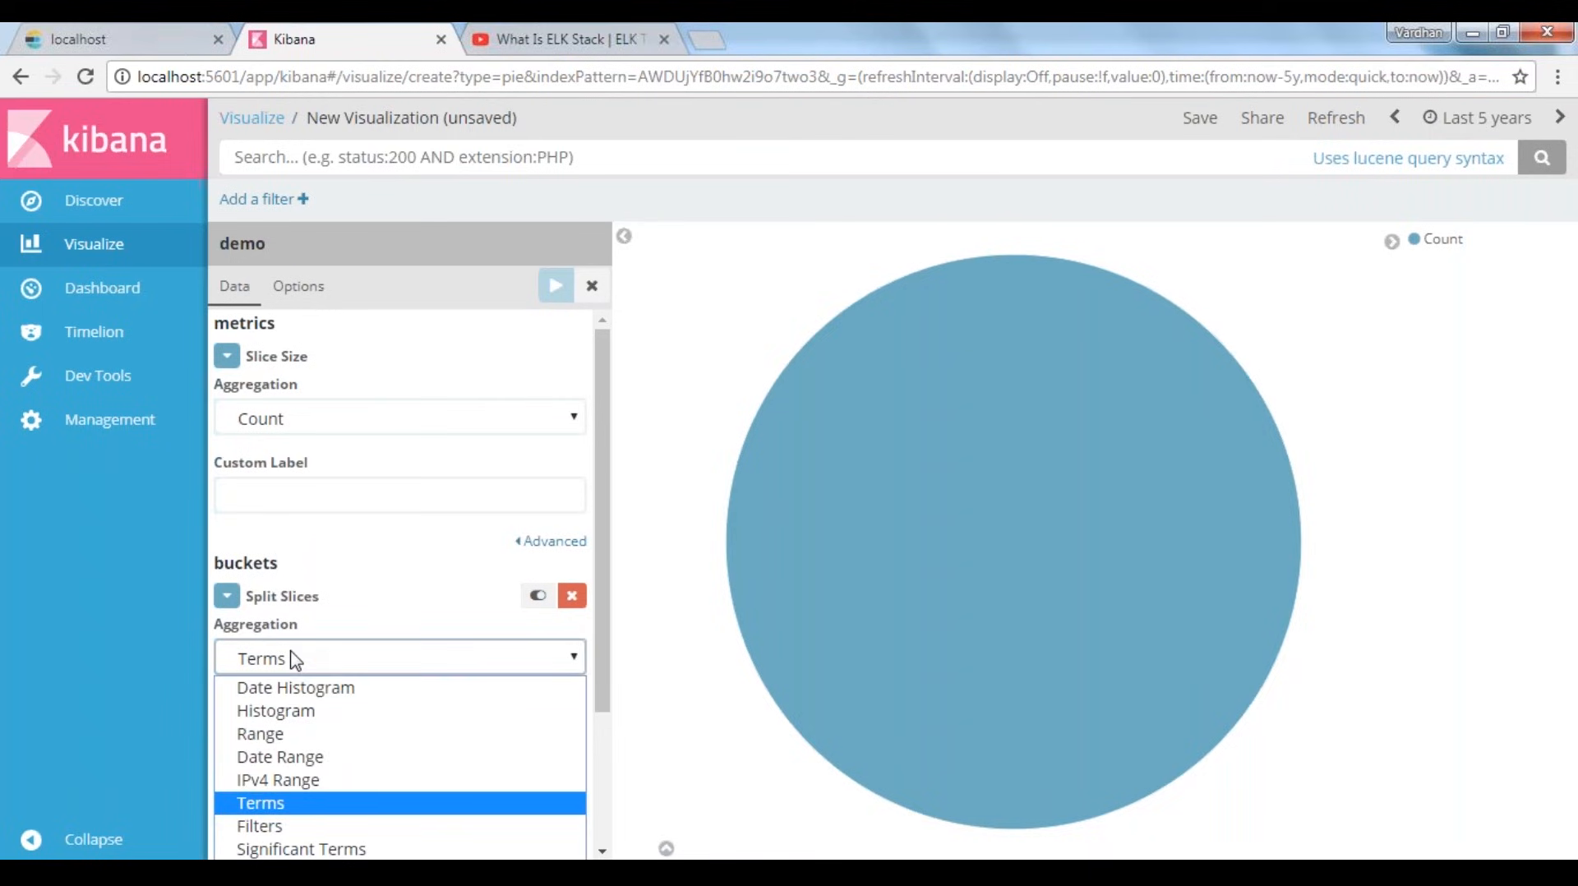
{"action": "left_click", "coordinate": [294, 658]}
{"action": "scroll", "coordinate": [292, 655], "scroll_direction": "down", "scroll_amount": 2}
{"action": "left_click", "coordinate": [313, 543]}
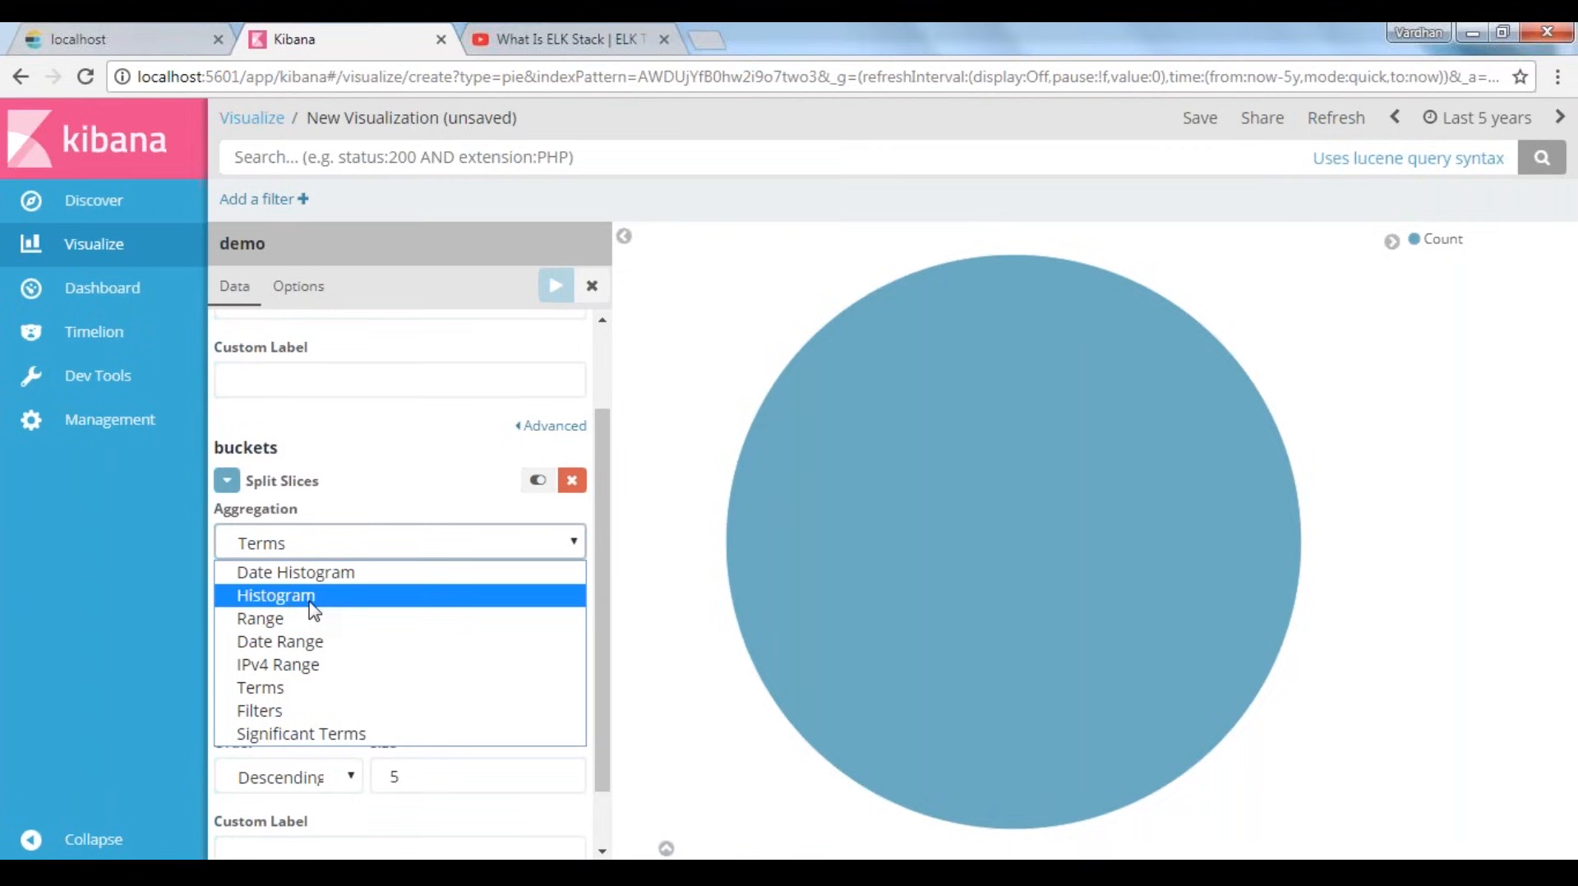
{"action": "left_click", "coordinate": [300, 695]}
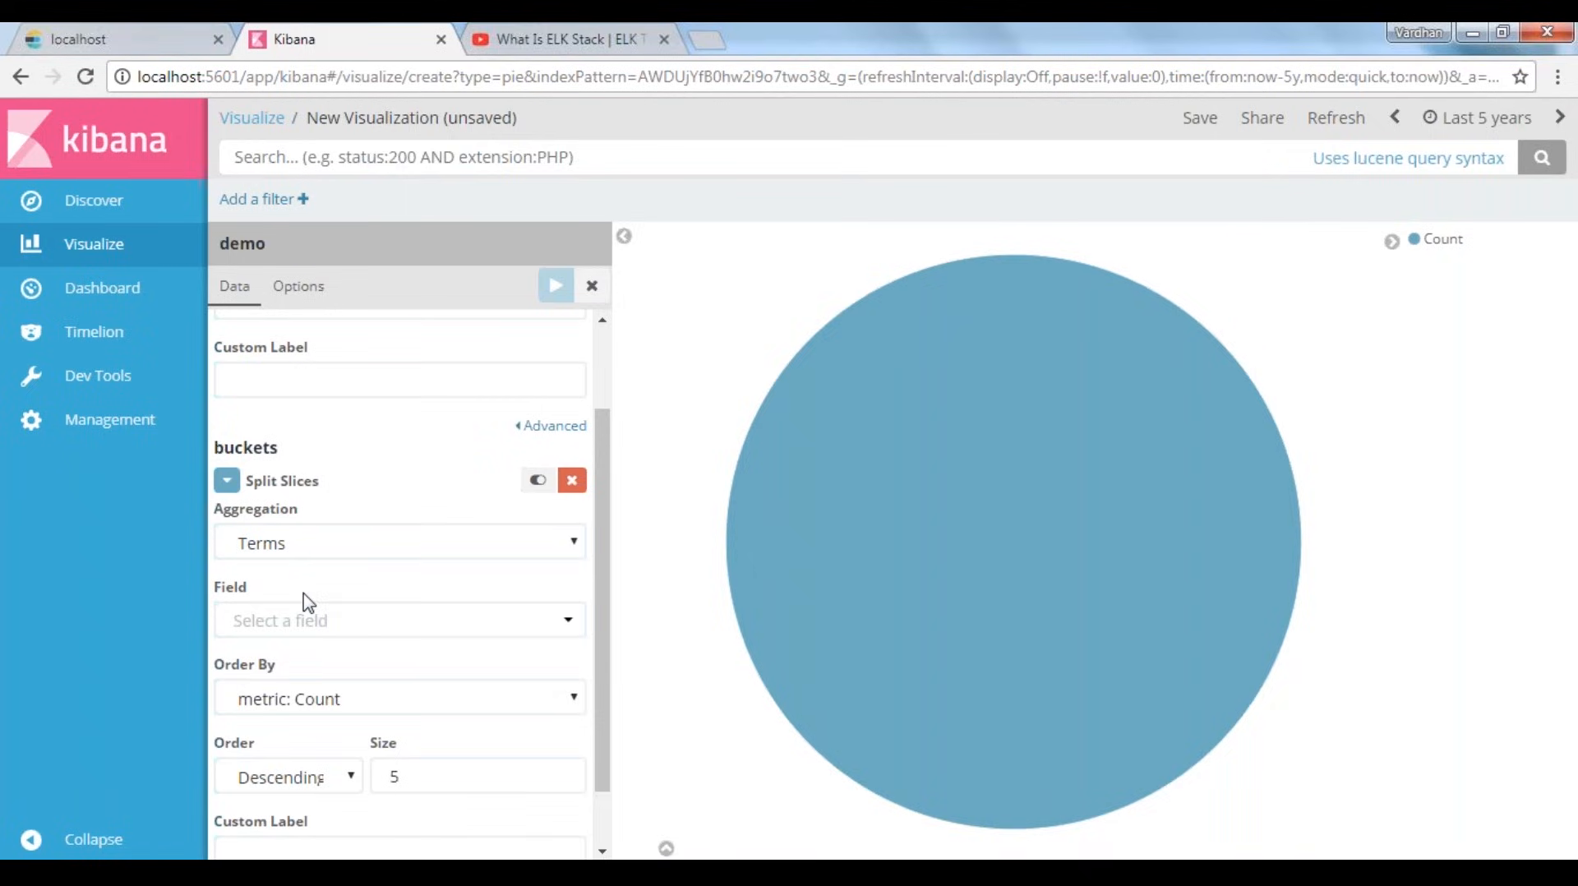
Set the Split Slices field to Cust_Type.keyword, ordered by metric: Count
{"action": "left_click", "coordinate": [292, 620]}
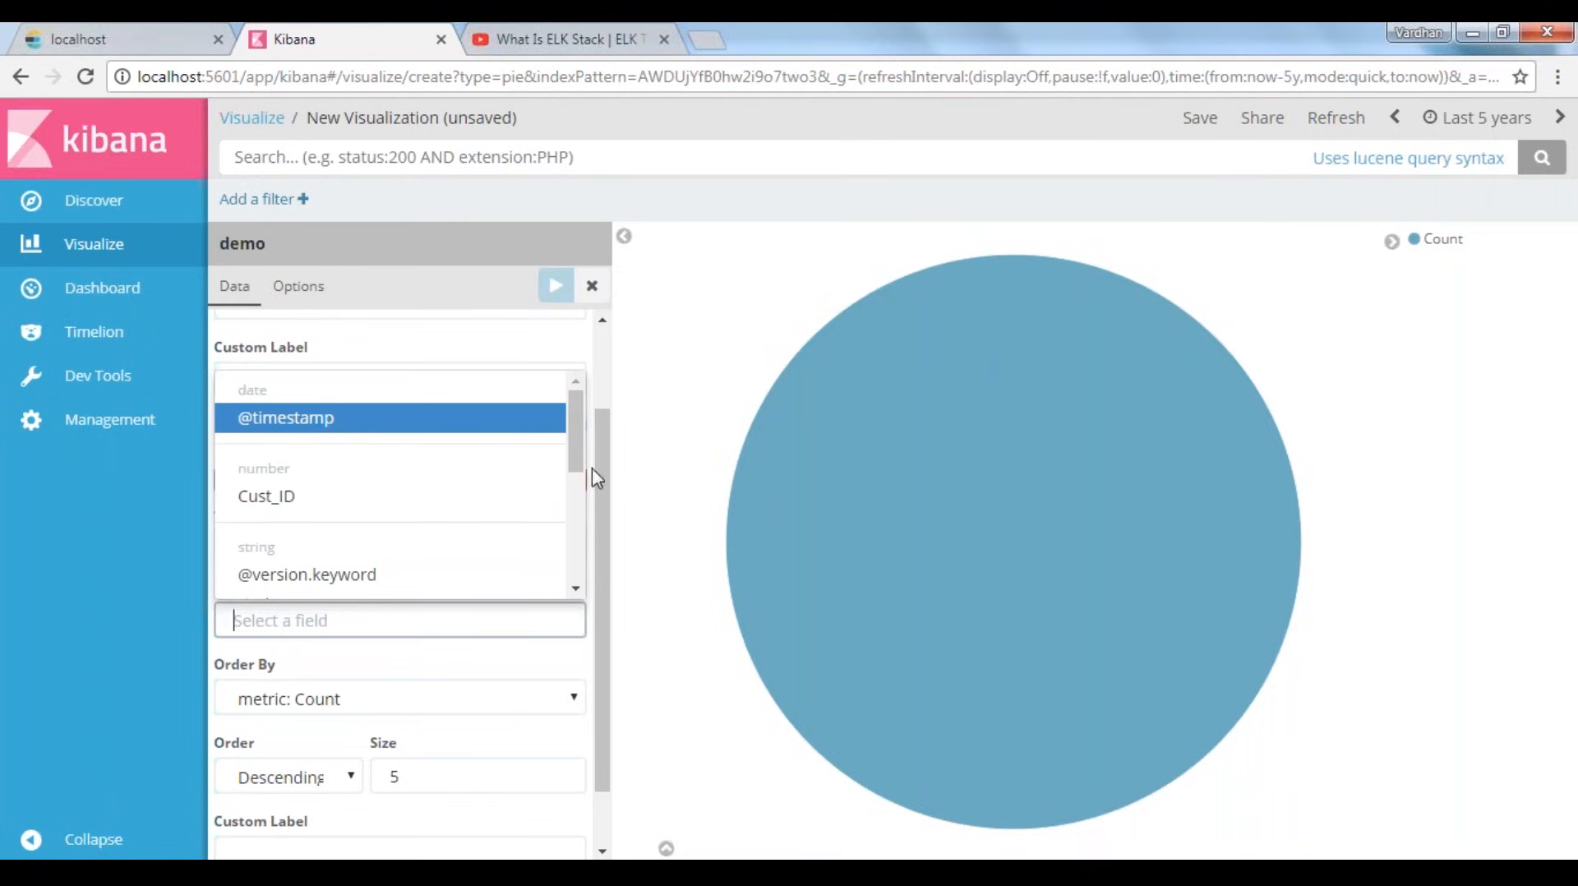
{"action": "left_click_drag", "start_coordinate": [579, 455], "coordinate": [578, 554]}
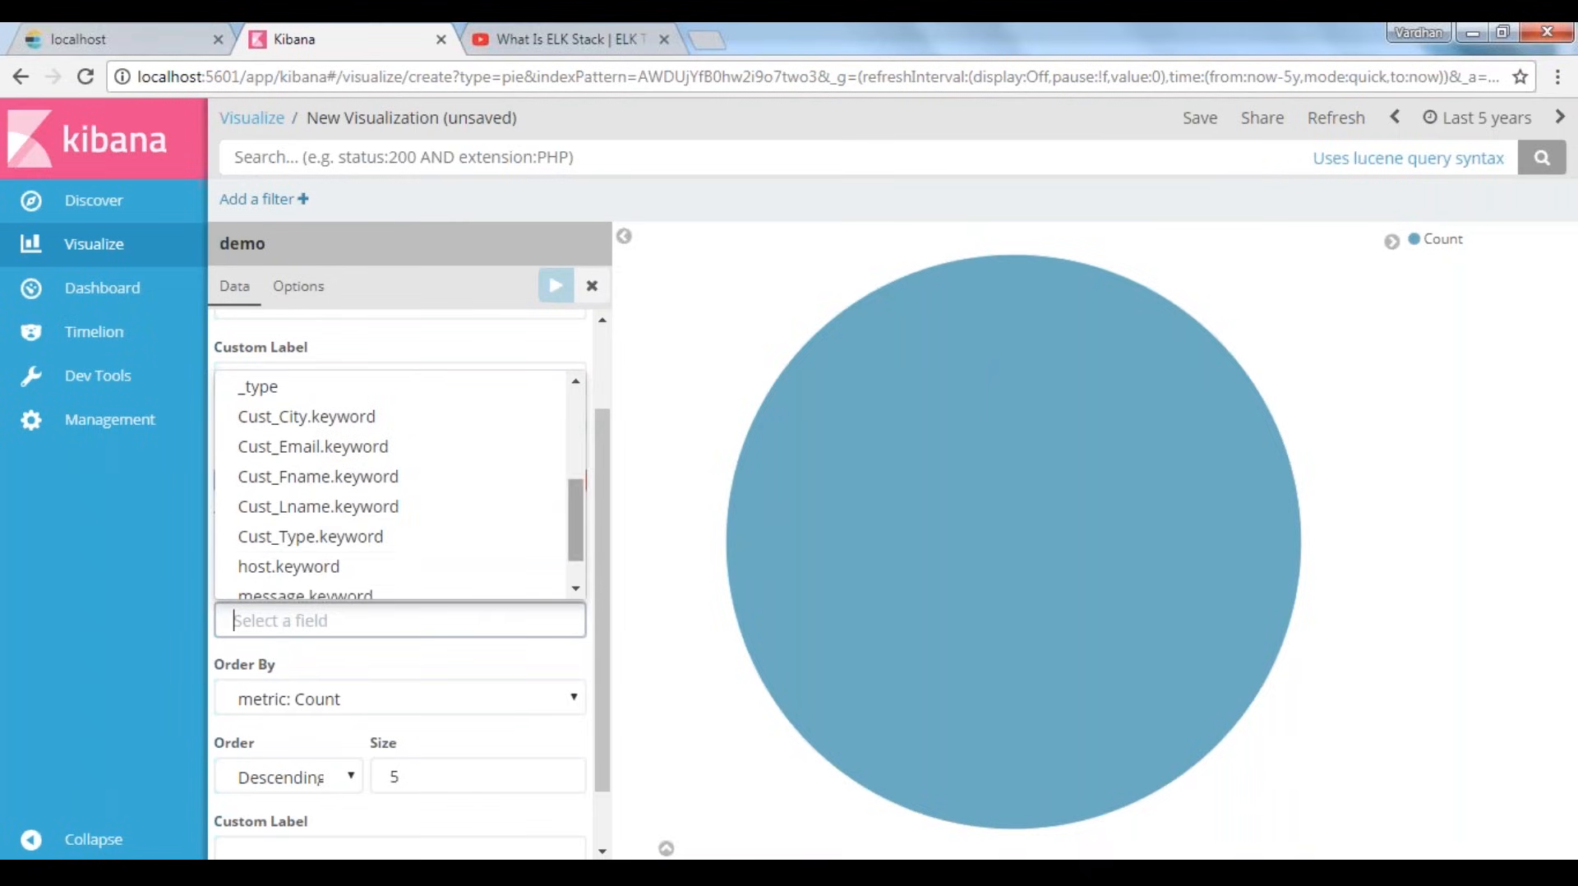
{"action": "left_click", "coordinate": [344, 538]}
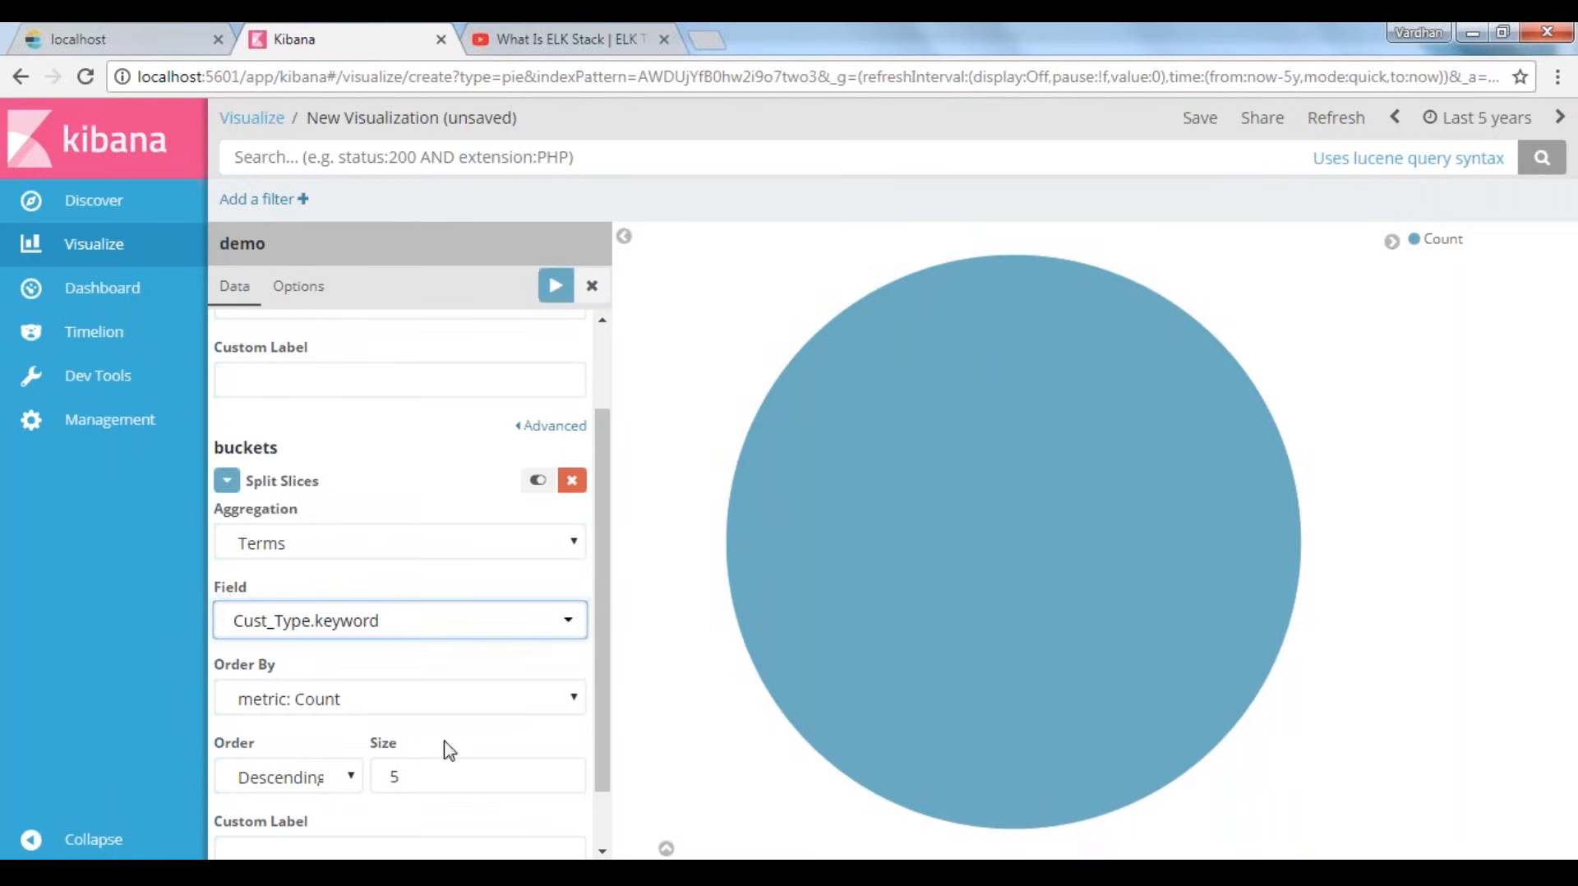
{"action": "scroll", "coordinate": [445, 705], "scroll_direction": "down", "scroll_amount": 1}
{"action": "left_click", "coordinate": [328, 633]}
{"action": "left_click", "coordinate": [327, 657]}
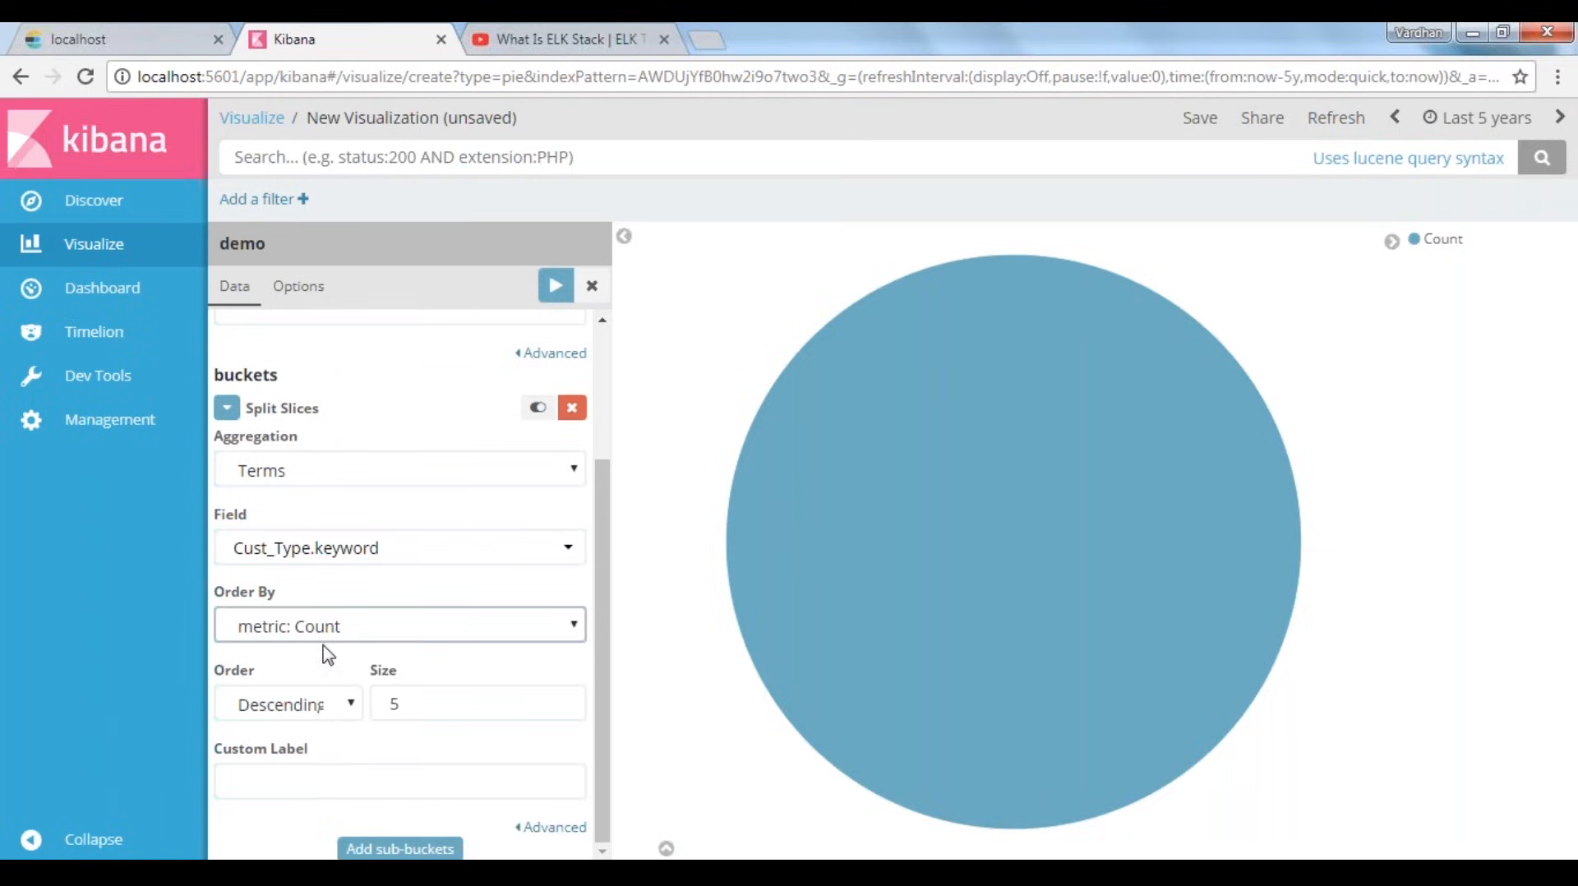
Set the Split Slices size to 10 and apply the changes to the pie chart
{"action": "left_click", "coordinate": [338, 781]}
{"action": "double_click", "coordinate": [416, 703]}
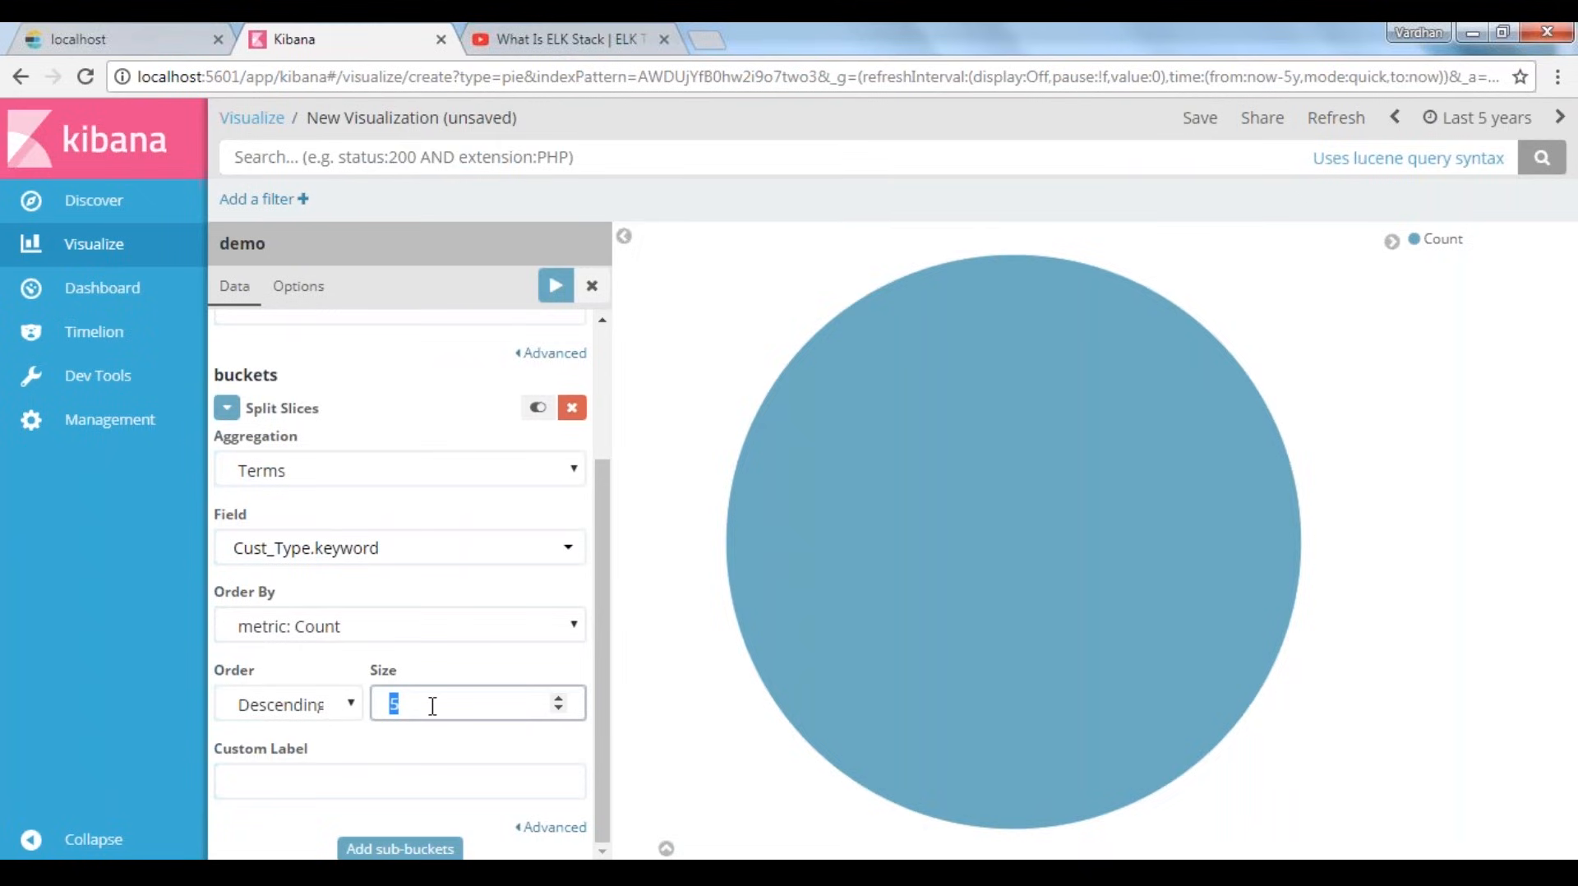
{"action": "type", "text": "10"}
{"action": "left_click", "coordinate": [555, 288]}
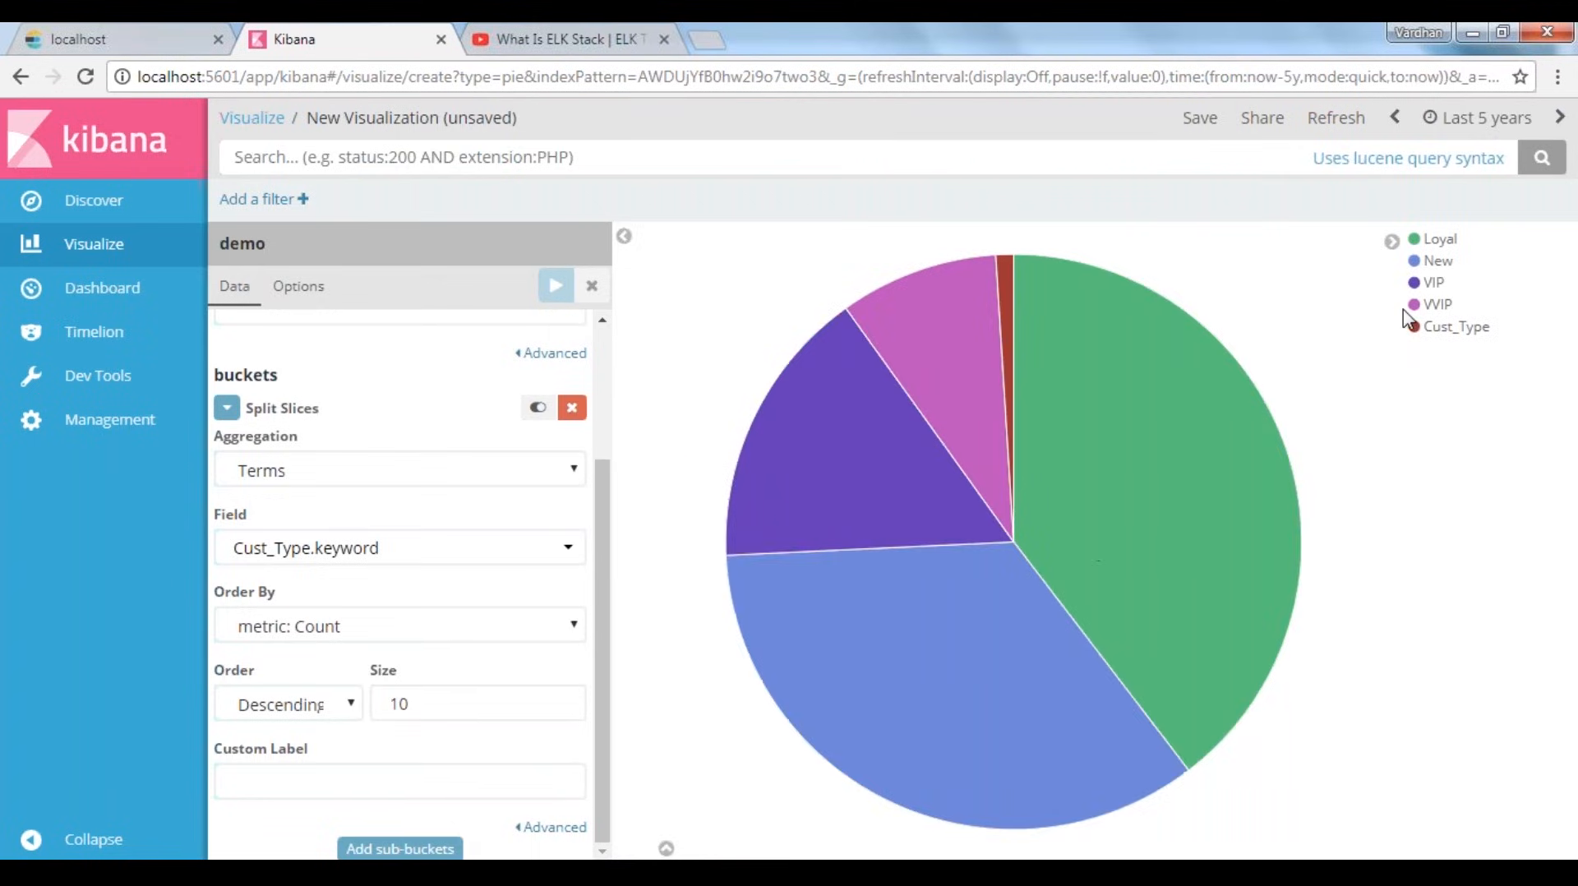
{"action": "mouse_move", "coordinate": [1157, 462]}
{"action": "mouse_move", "coordinate": [920, 442]}
Save the visualization as "Customer Types - Pie Chart"
{"action": "left_click", "coordinate": [1201, 120]}
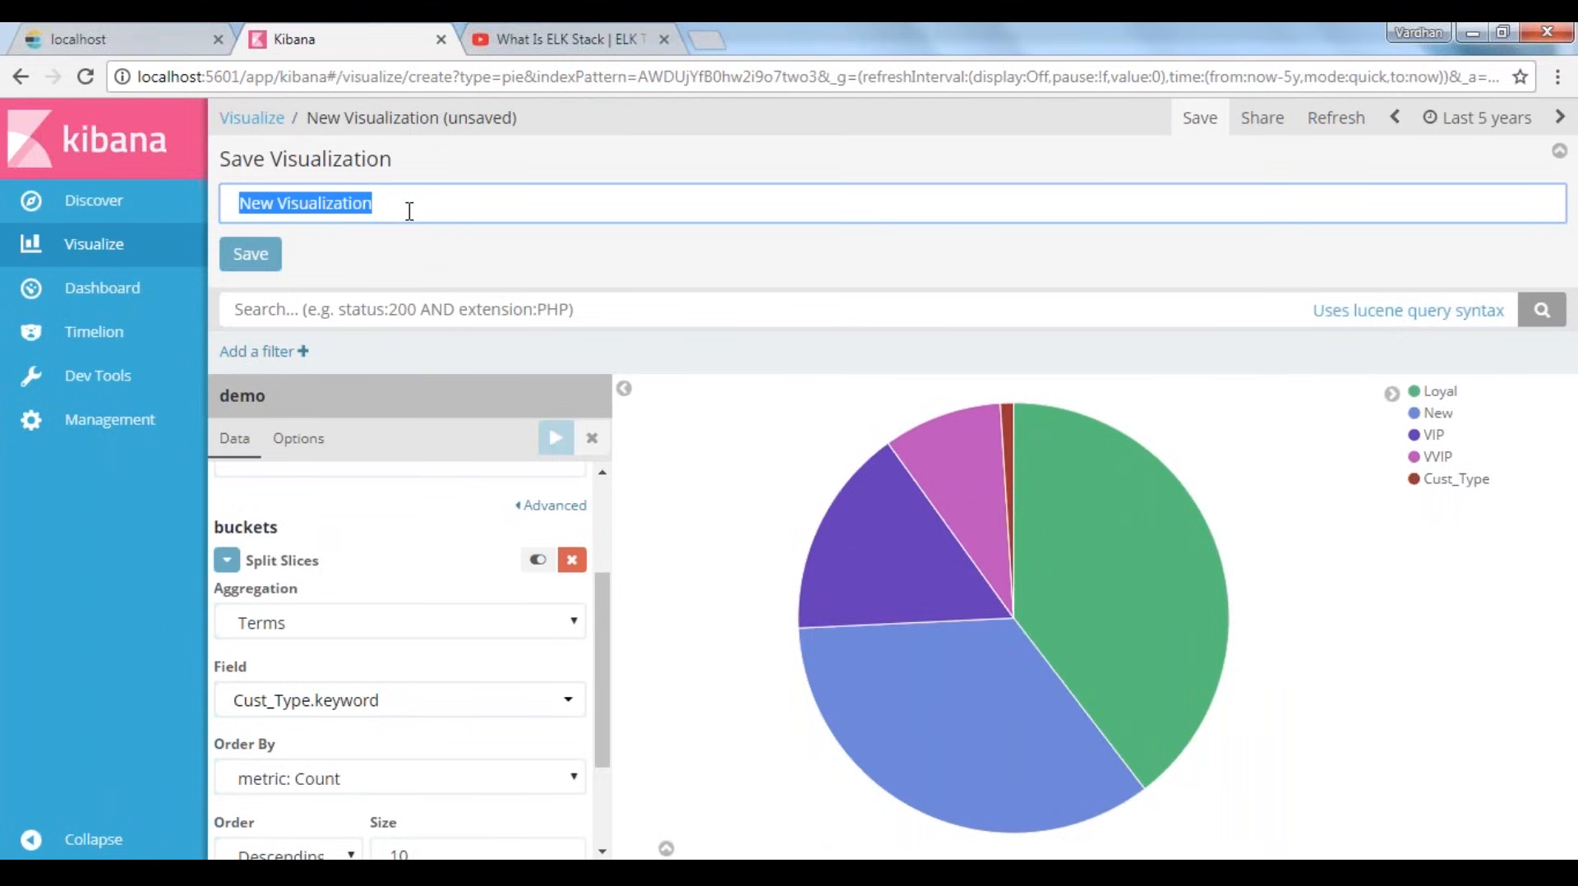
{"action": "type", "text": "Cus"}
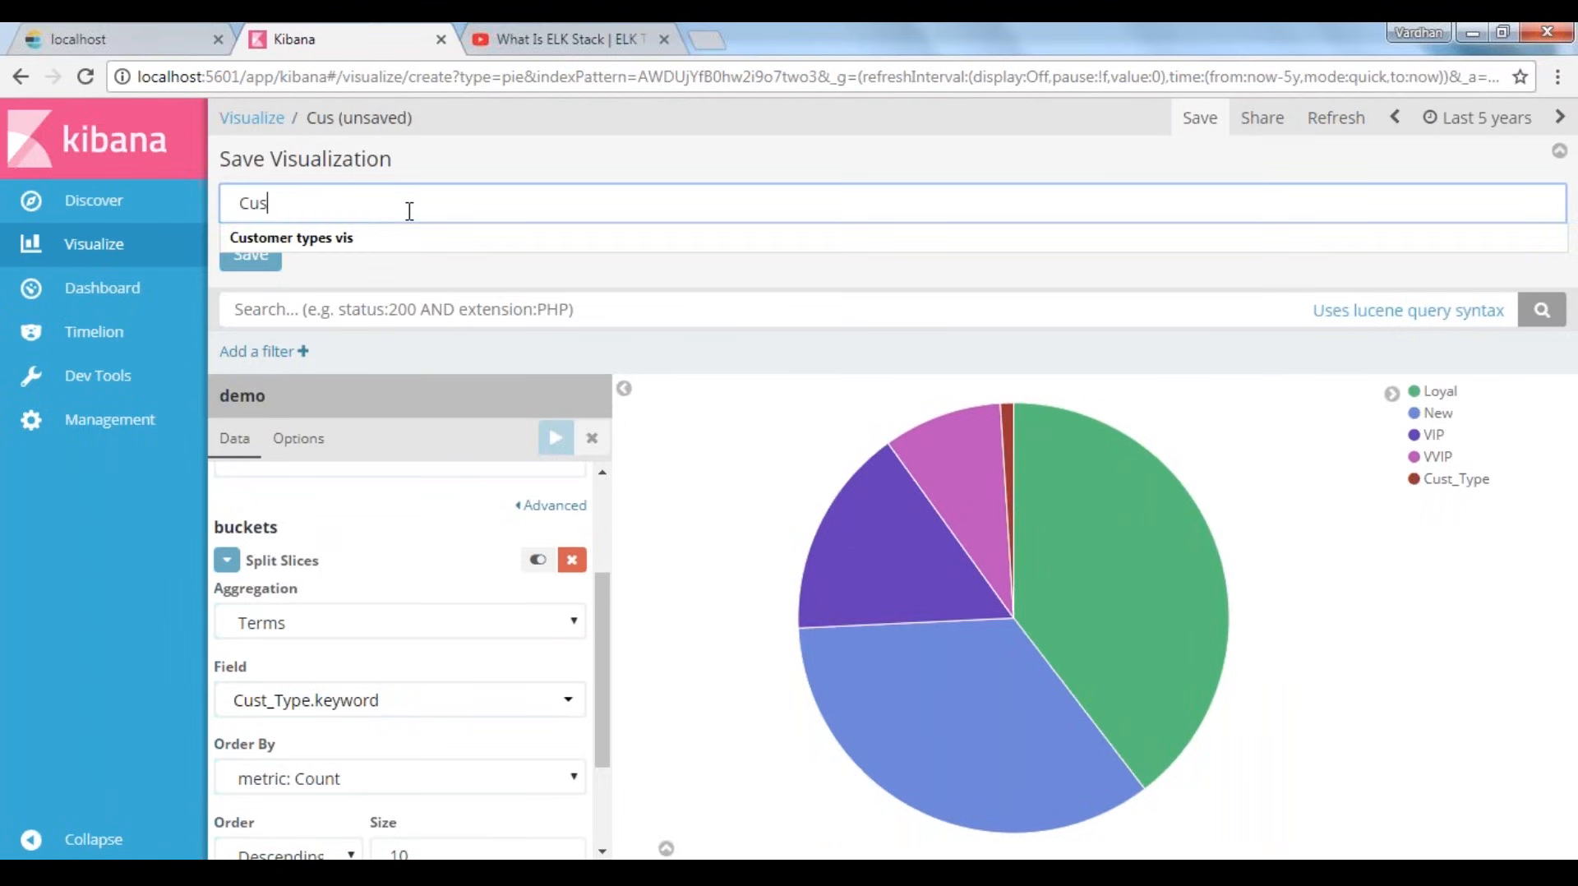
{"action": "type", "text": "tomer Typ"}
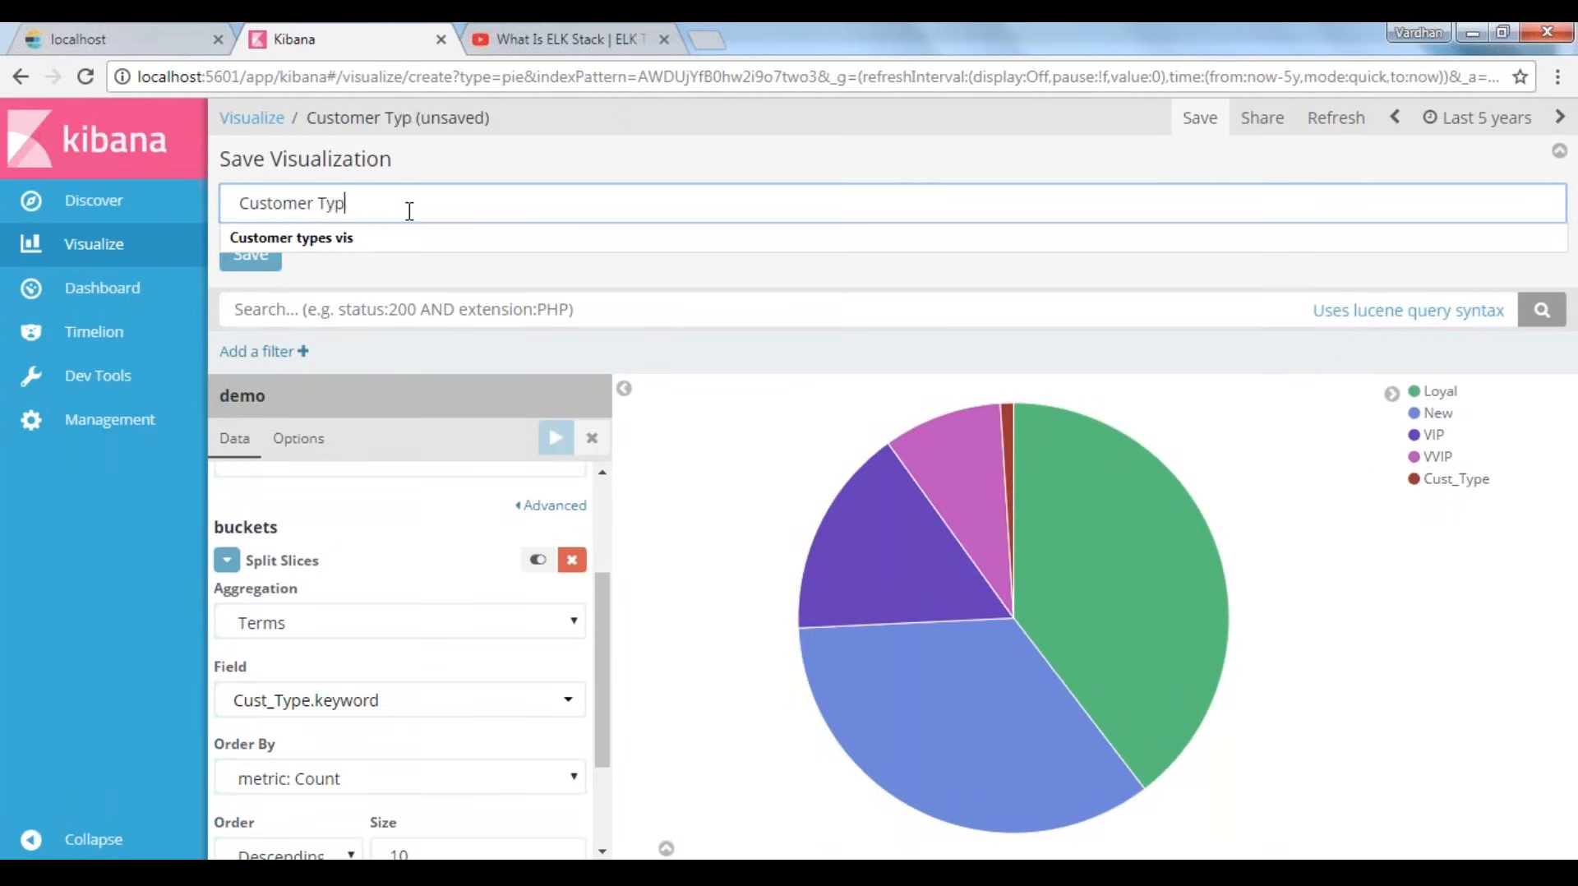
{"action": "type", "text": "es - Pie Chart"}
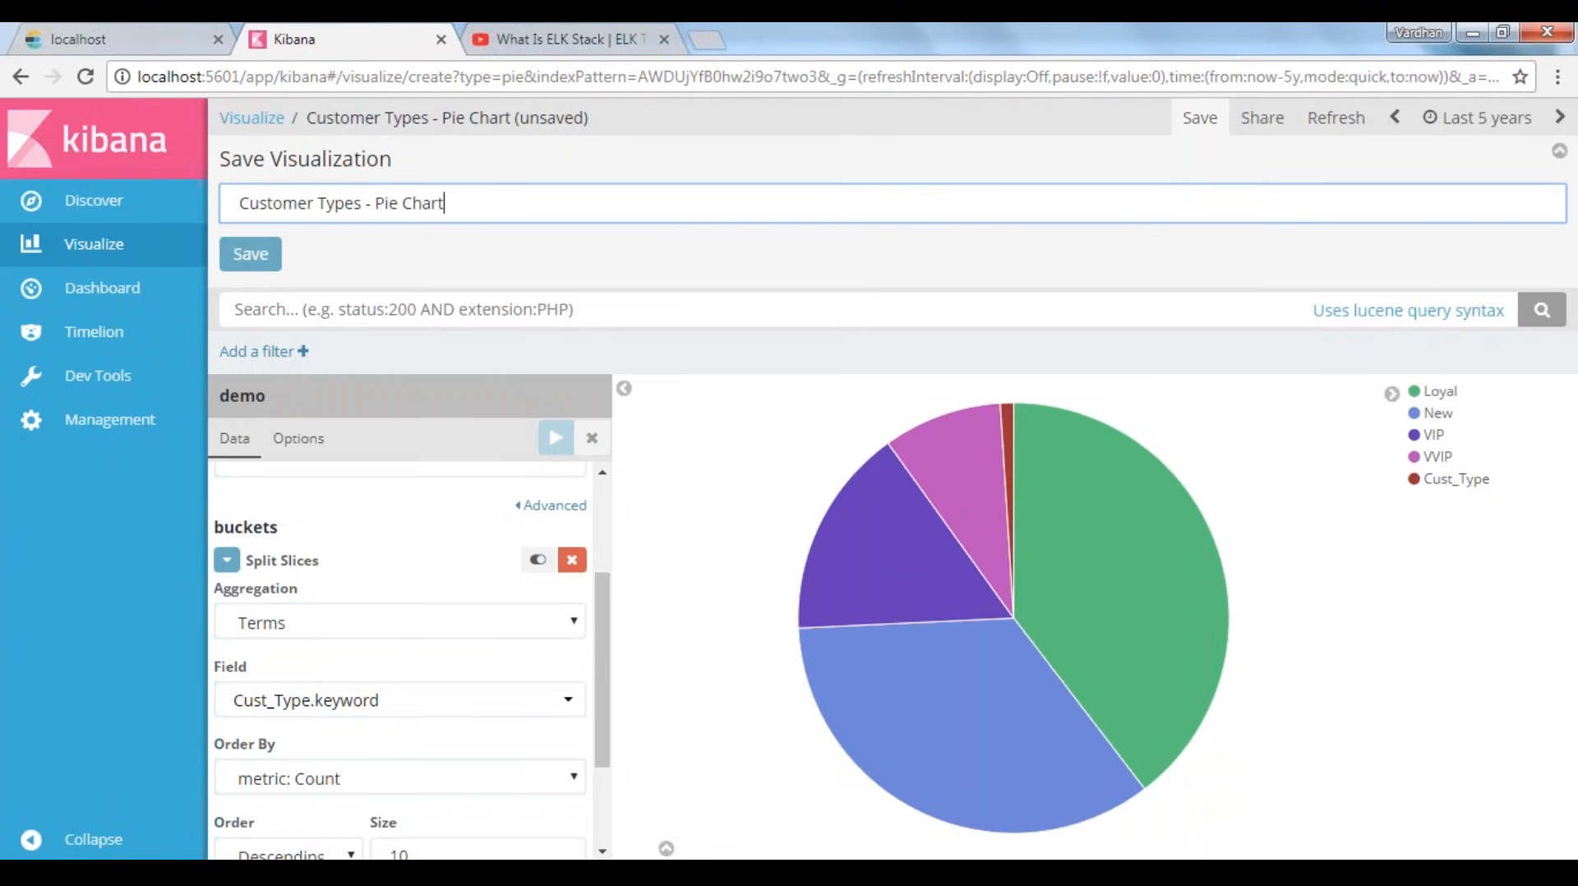
{"action": "left_click", "coordinate": [242, 254]}
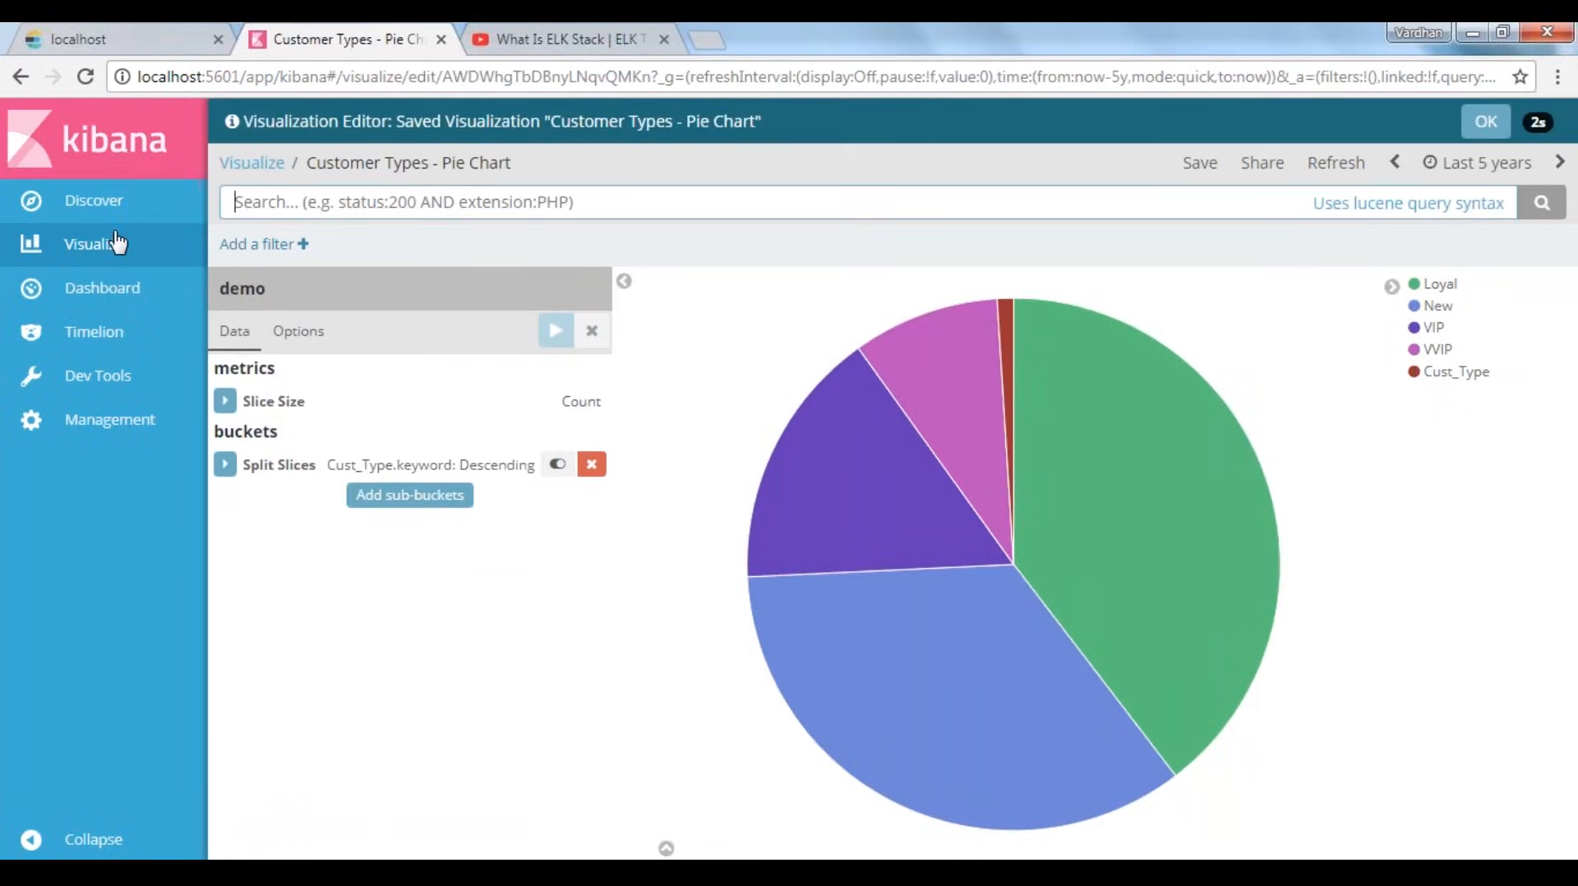
Create a new Horizontal Bar visualization on the shakespeare index and expand its Y-Axis metric
{"action": "left_click", "coordinate": [251, 163]}
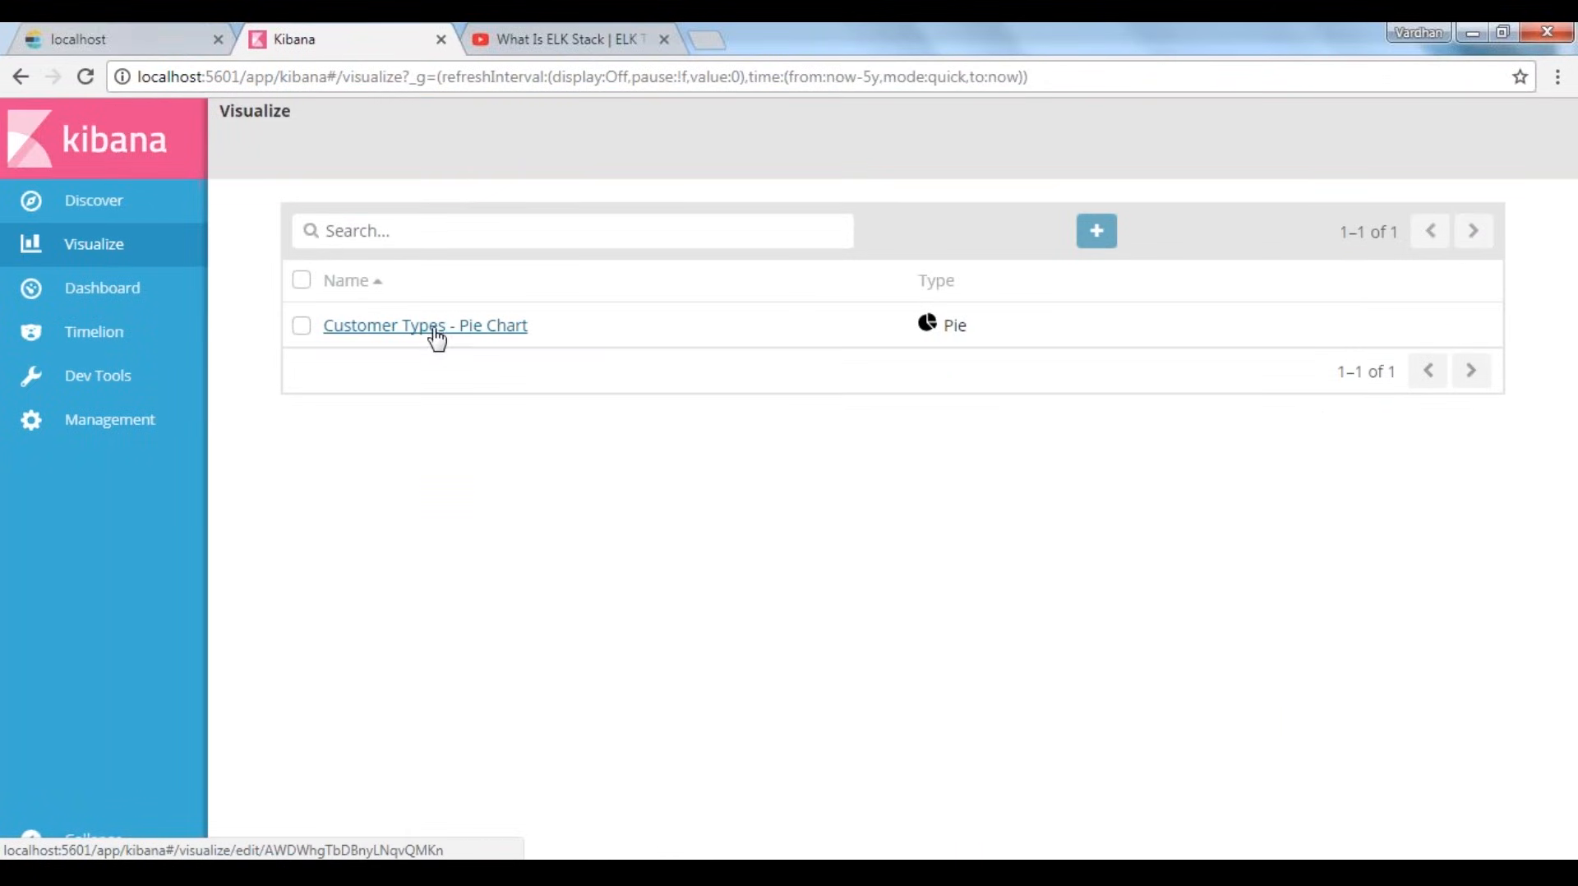
{"action": "left_click", "coordinate": [1106, 240]}
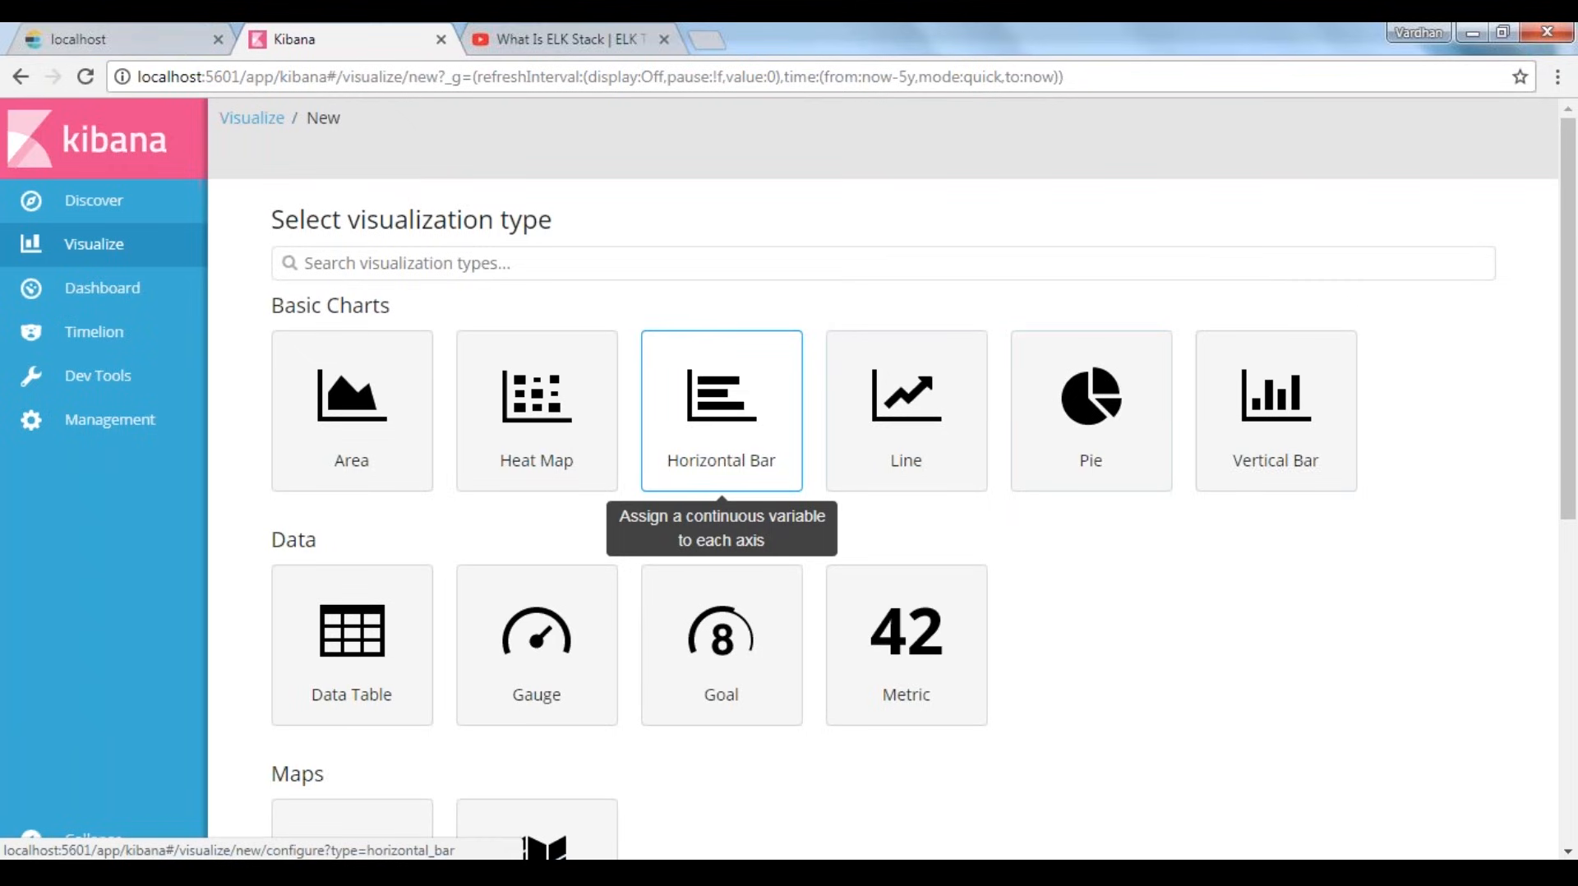
{"action": "left_click", "coordinate": [721, 411]}
{"action": "left_click", "coordinate": [337, 370]}
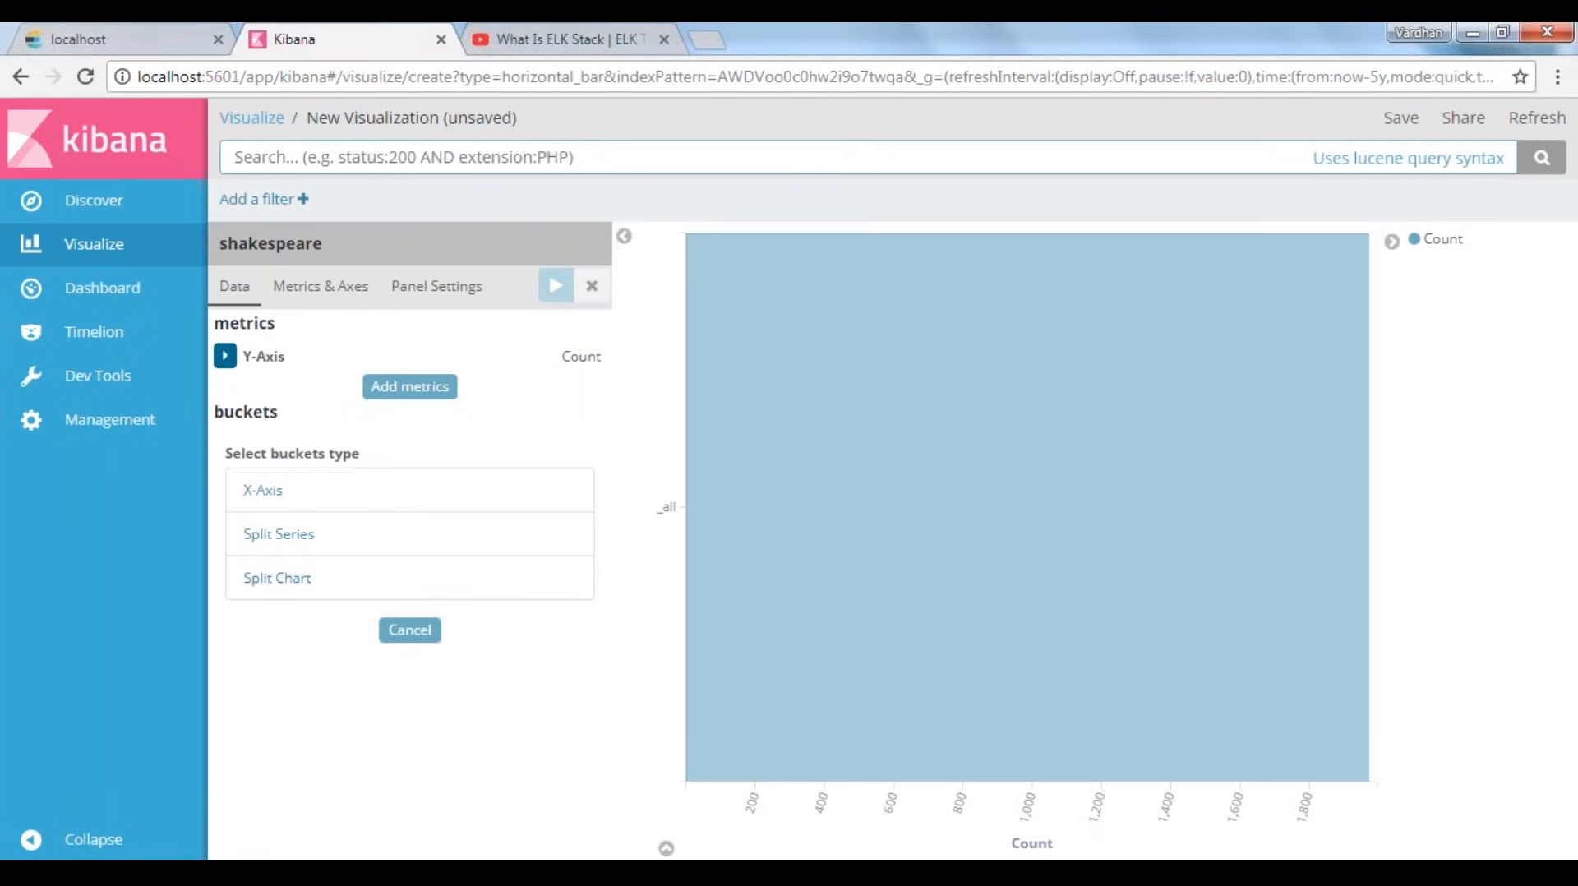
{"action": "left_click", "coordinate": [225, 355]}
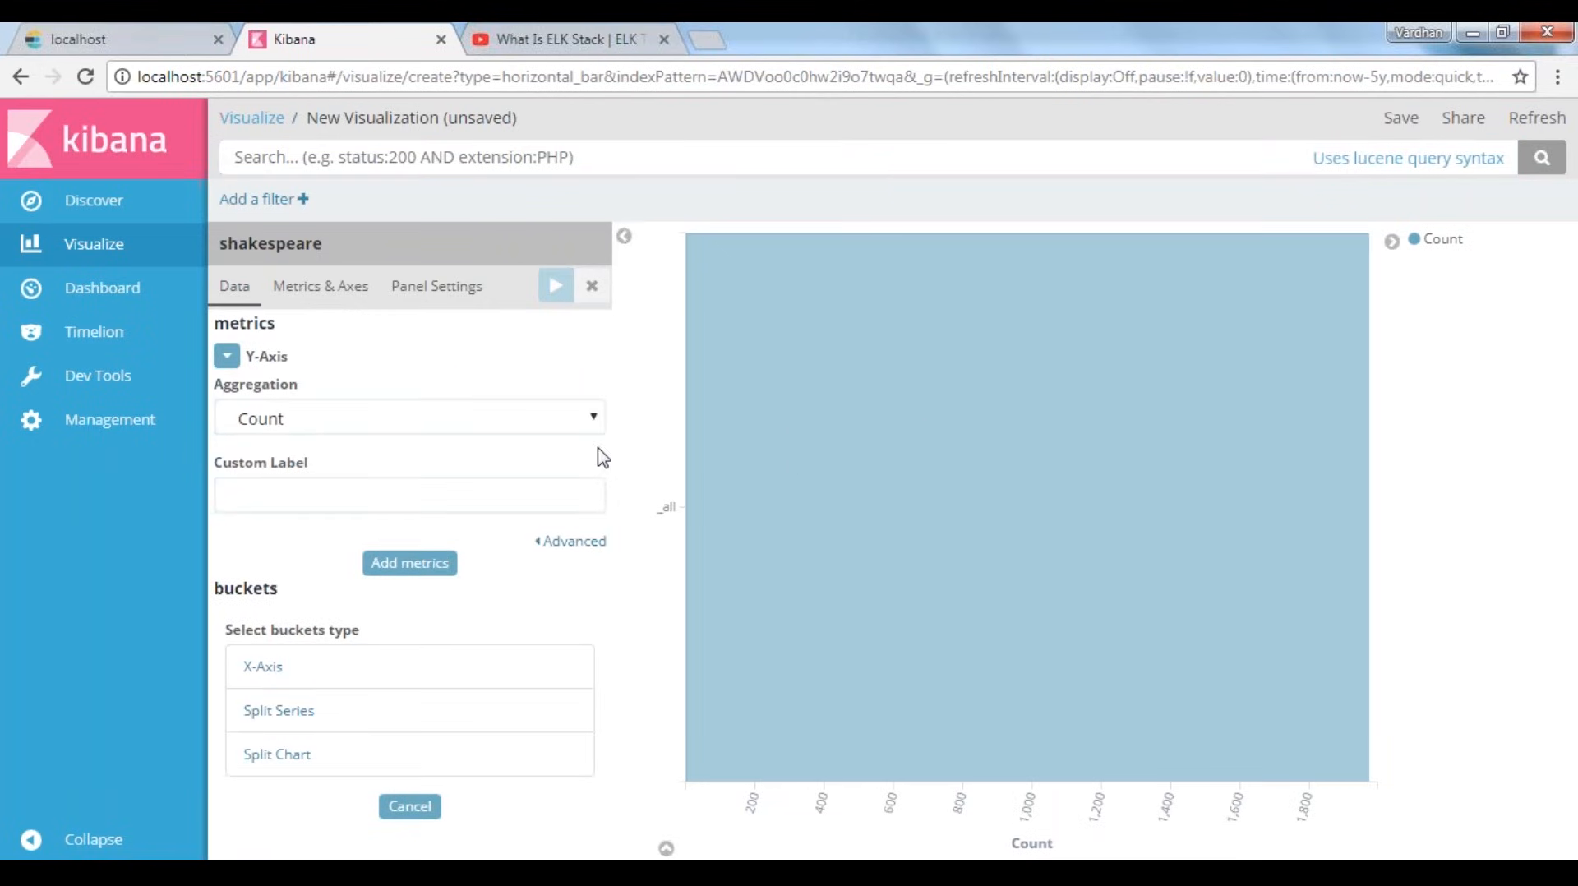
Switch Discover to the shakespeare index pattern and show play_name, speaker and _score as columns
{"action": "left_click", "coordinate": [92, 200]}
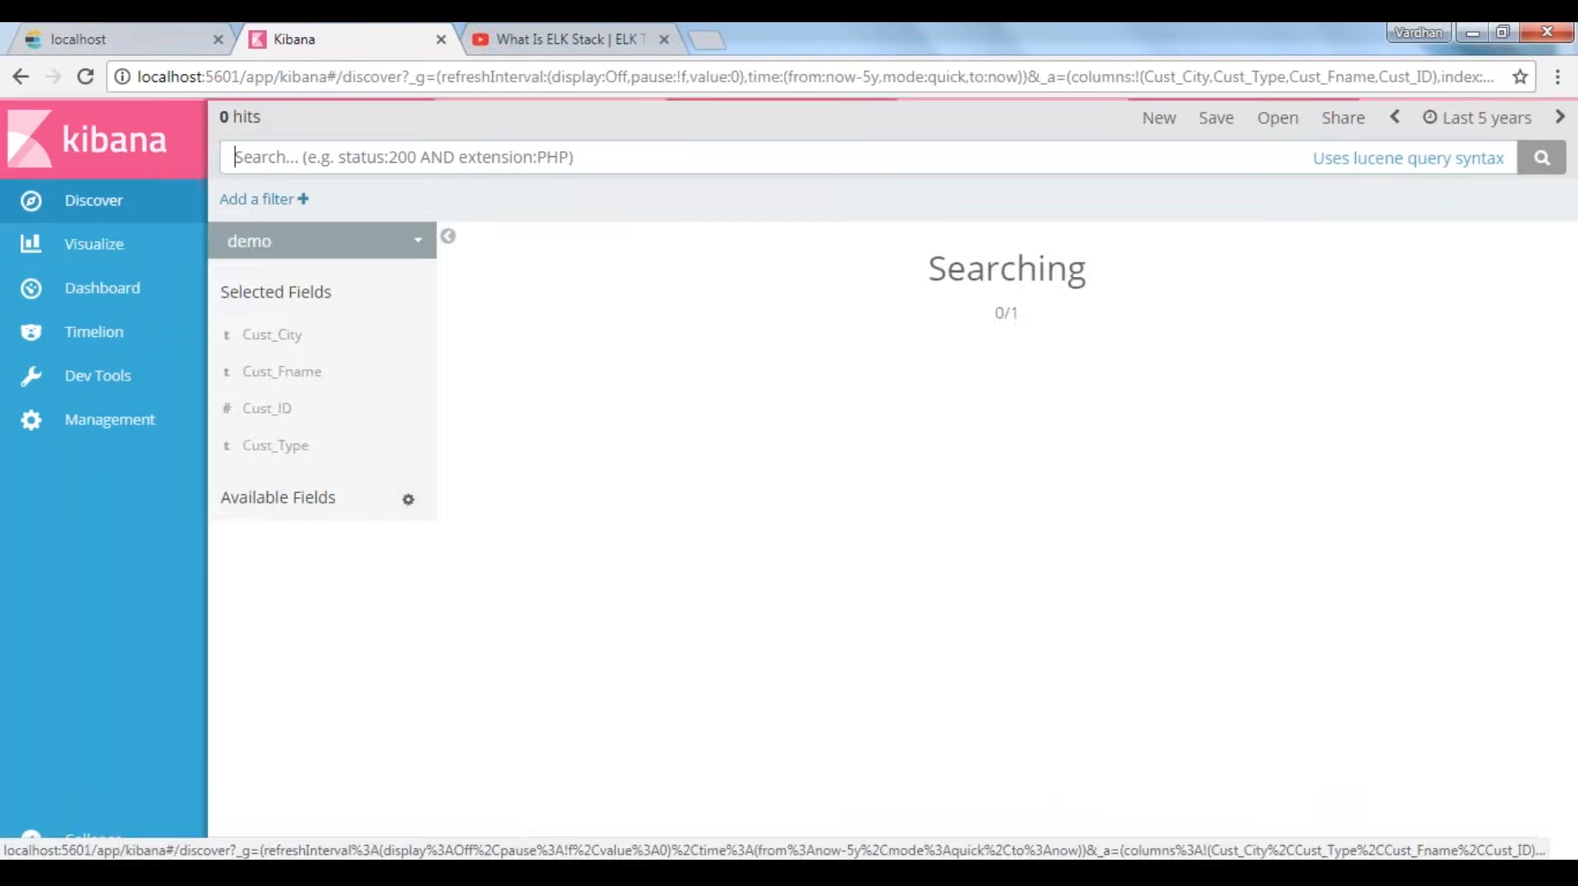
{"action": "left_click", "coordinate": [304, 241]}
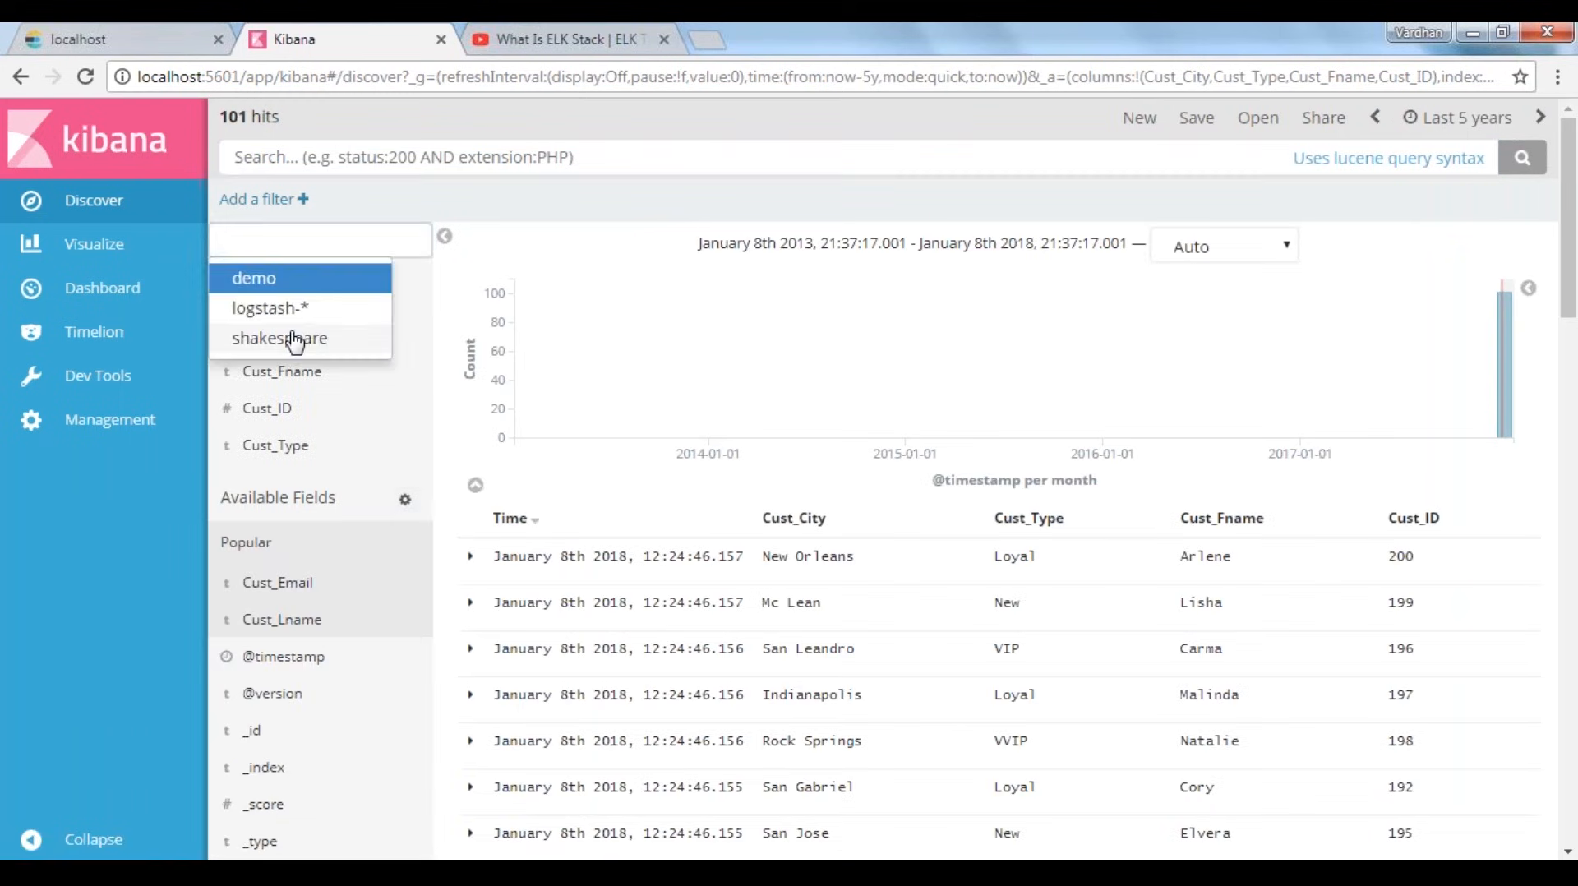
{"action": "left_click", "coordinate": [296, 338]}
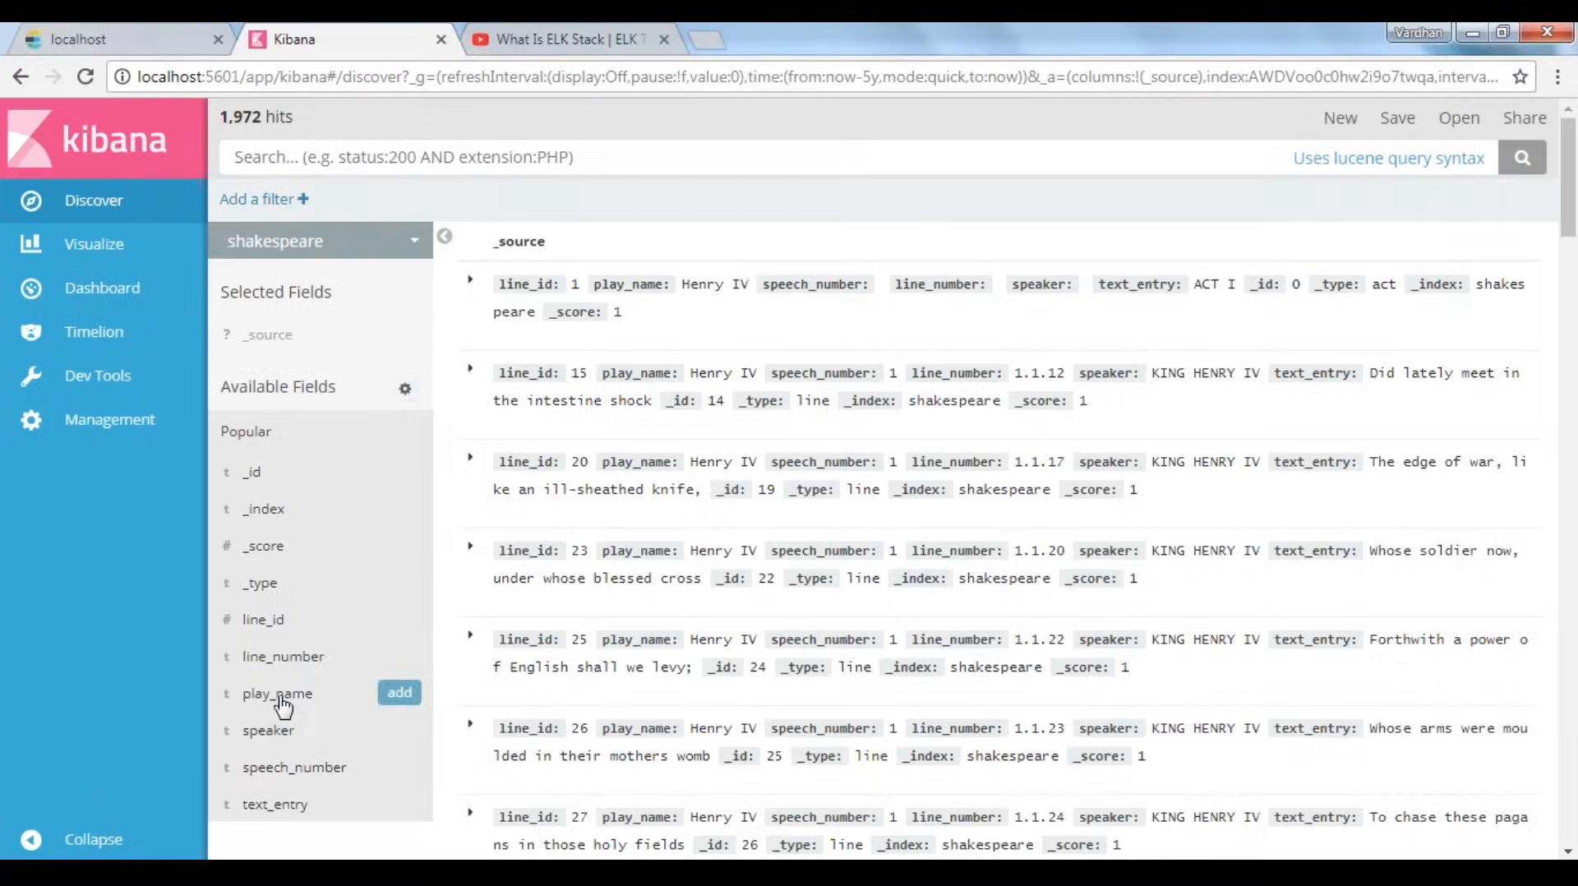
{"action": "left_click", "coordinate": [400, 694]}
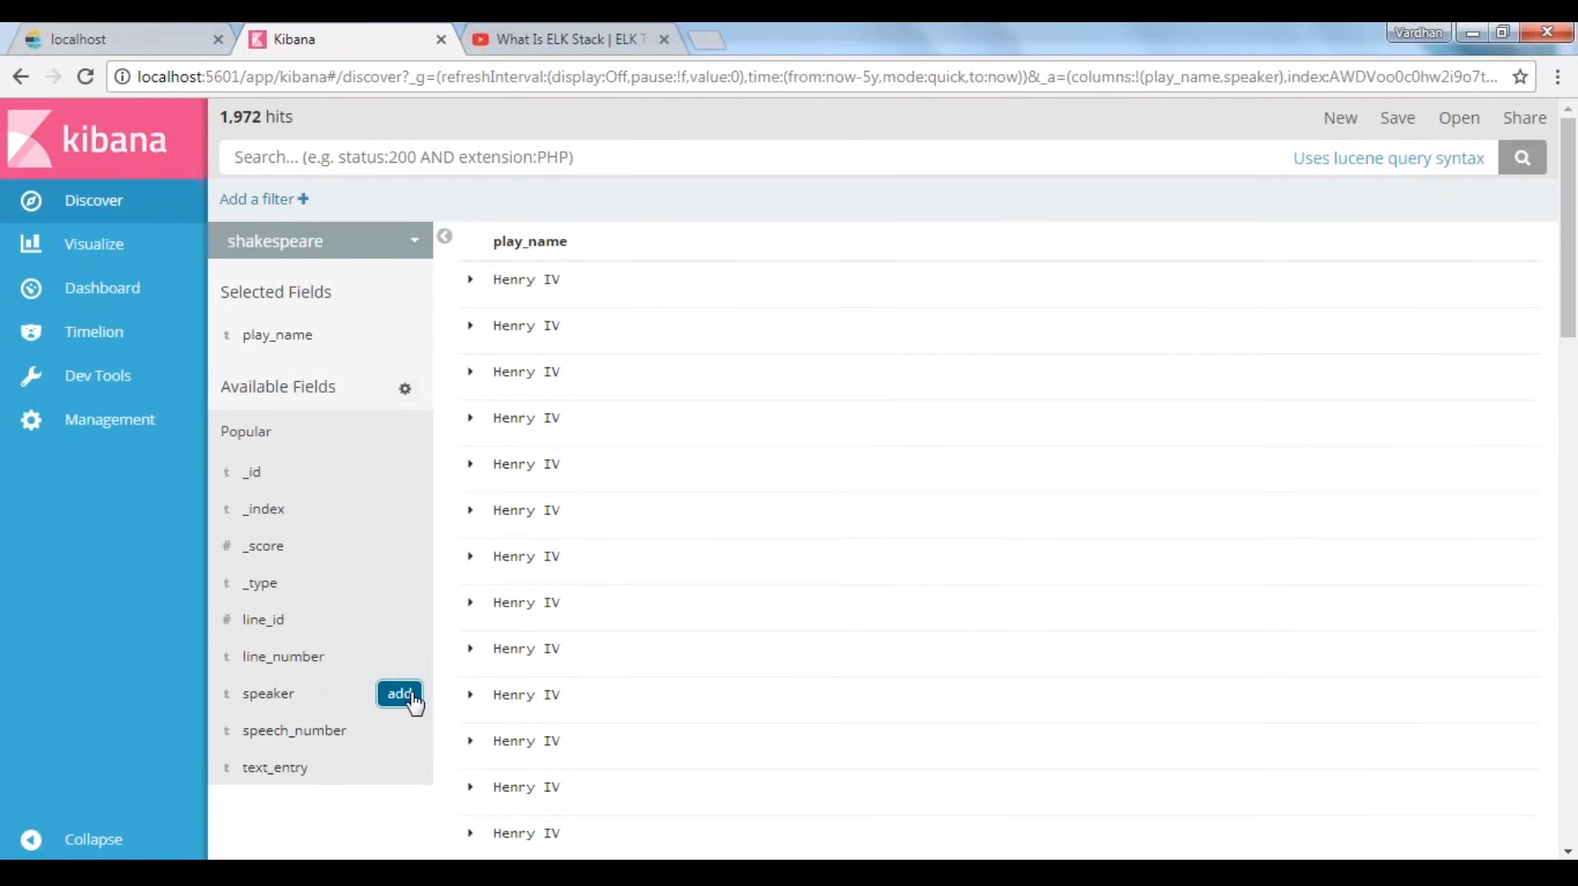
{"action": "left_click", "coordinate": [401, 694]}
{"action": "left_click", "coordinate": [406, 589]}
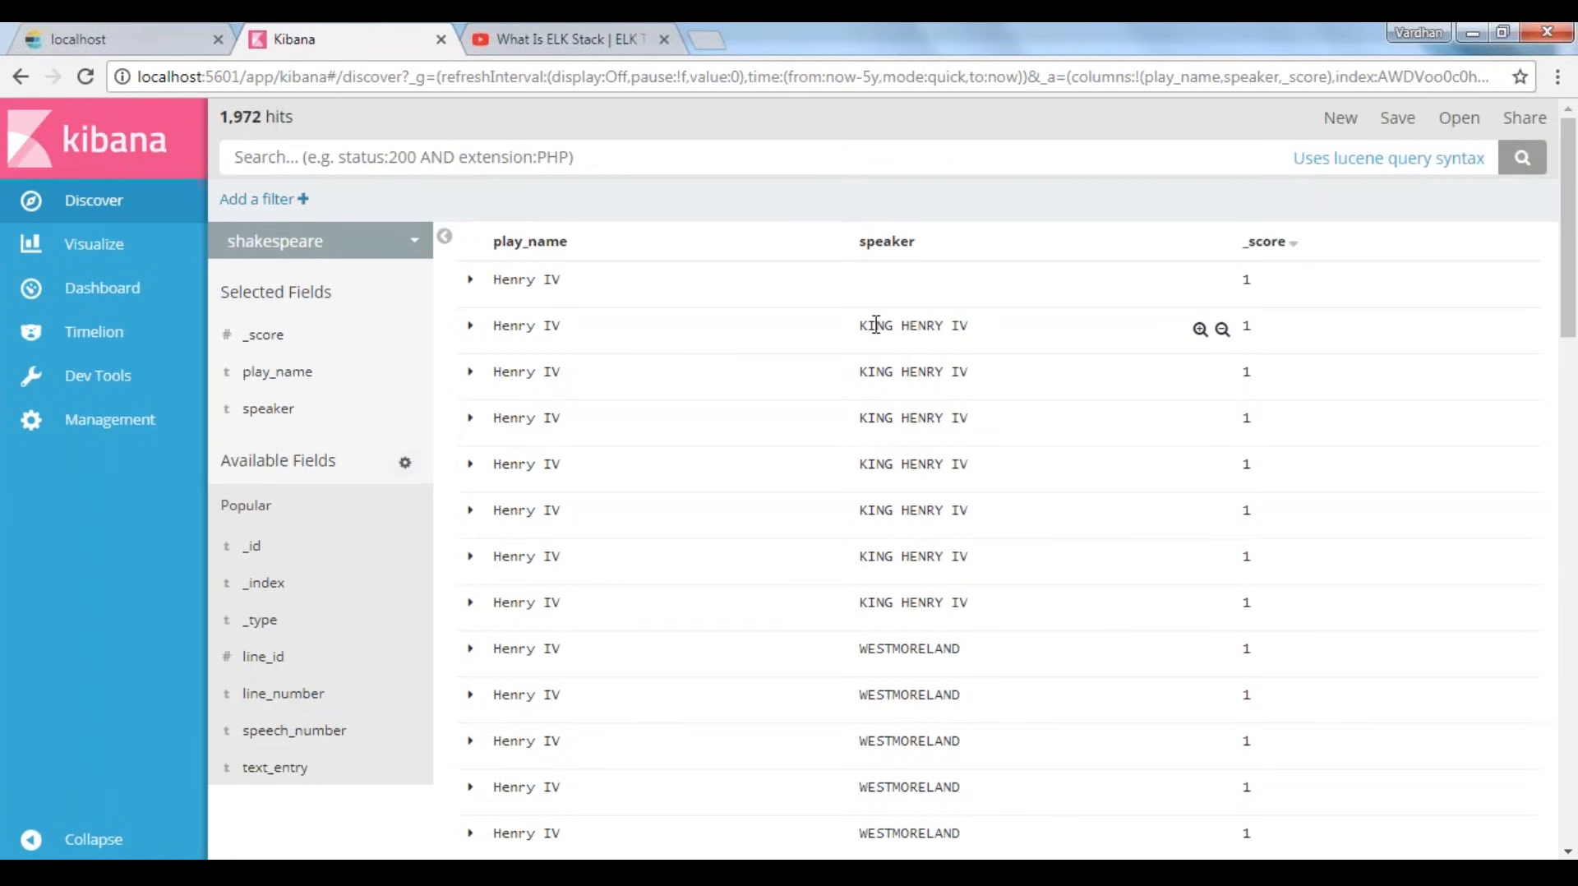
Examine the play names and speakers listed in the shakespeare documents
{"action": "left_click_drag", "start_coordinate": [866, 326], "coordinate": [929, 327]}
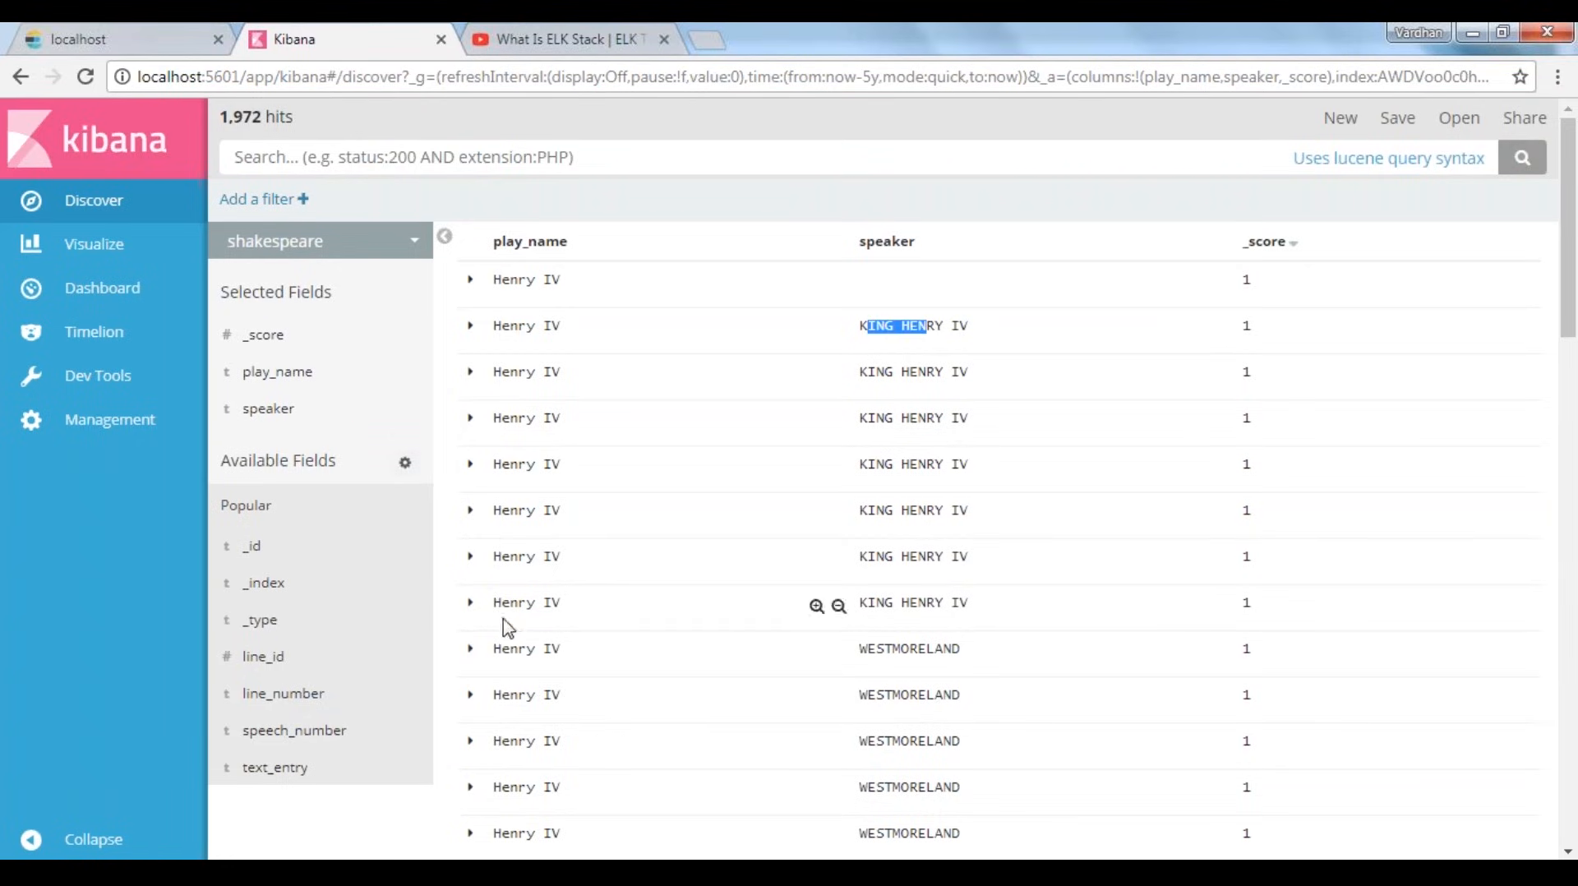
{"action": "scroll", "coordinate": [515, 606], "scroll_direction": "down", "scroll_amount": 1}
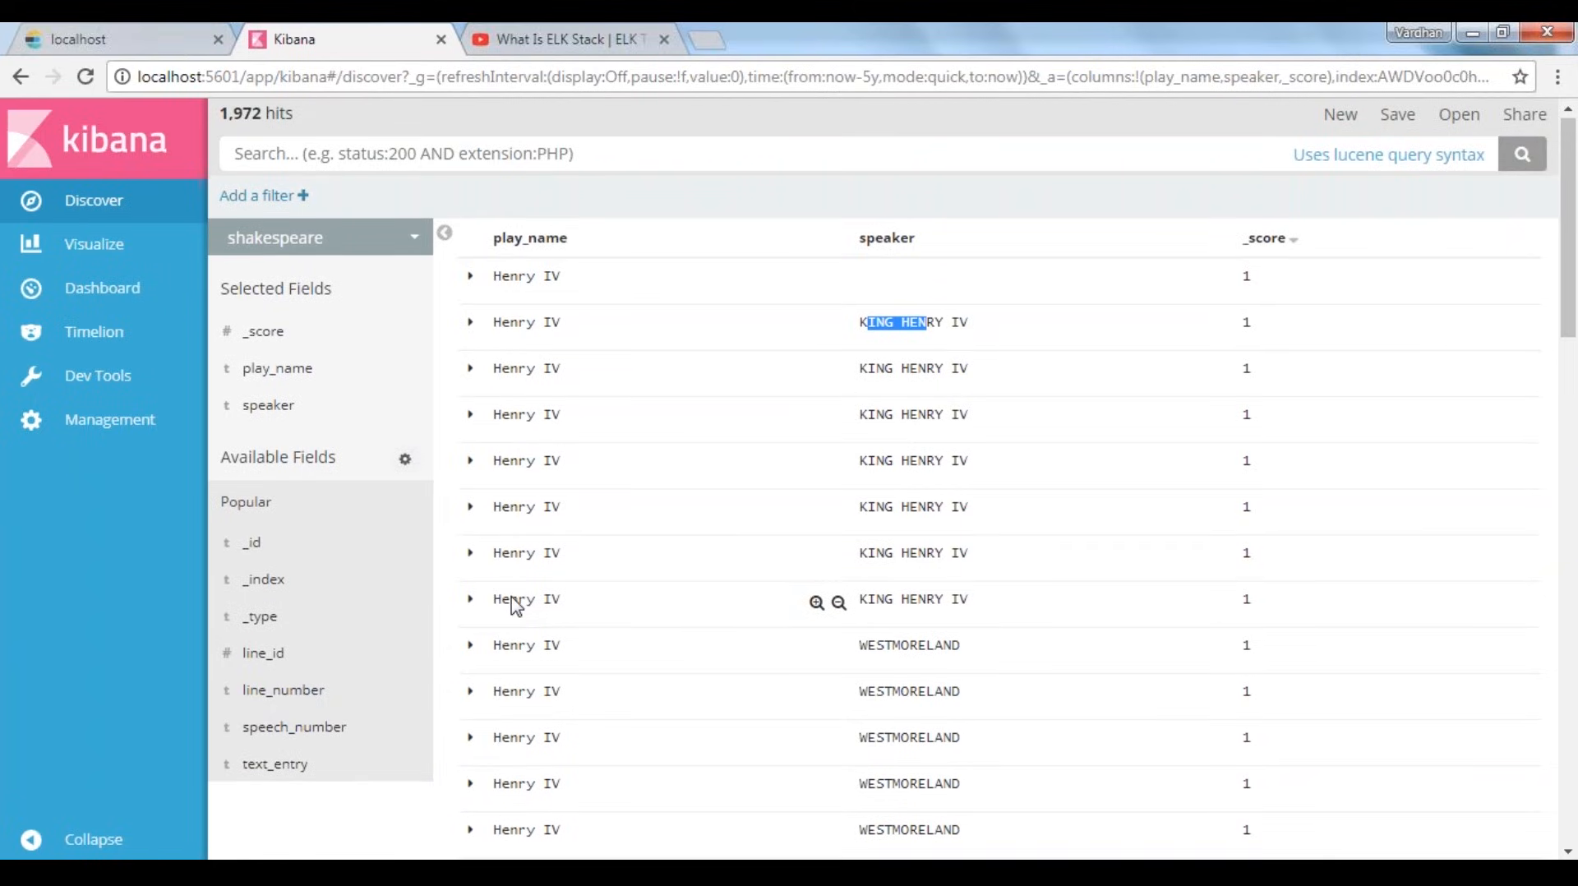
{"action": "scroll", "coordinate": [515, 606], "scroll_direction": "down", "scroll_amount": 5}
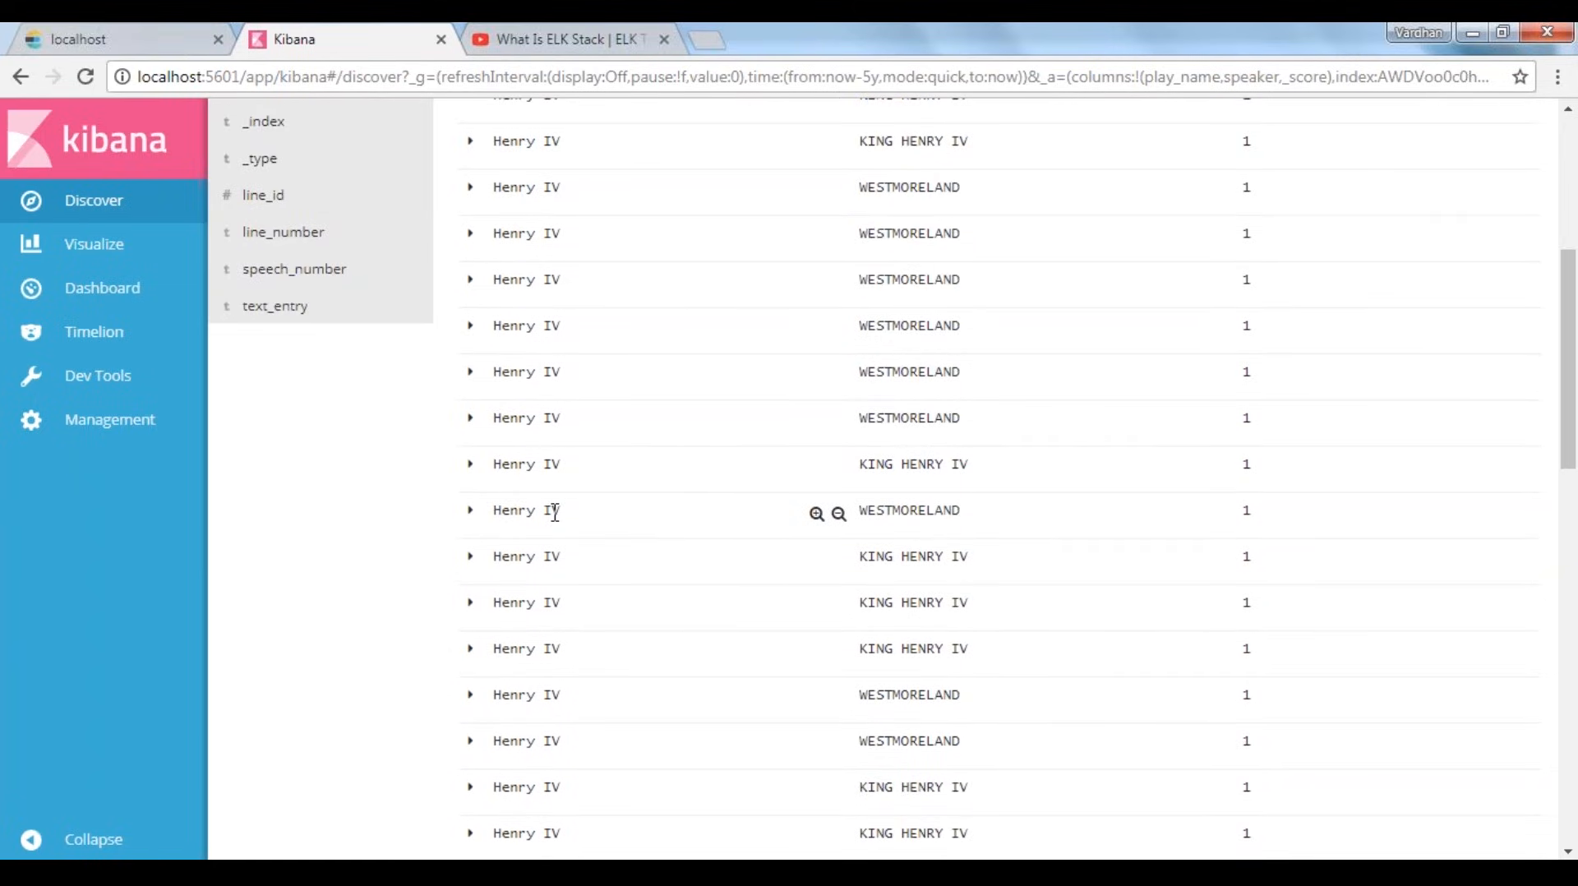
{"action": "left_click_drag", "start_coordinate": [500, 469], "coordinate": [550, 474]}
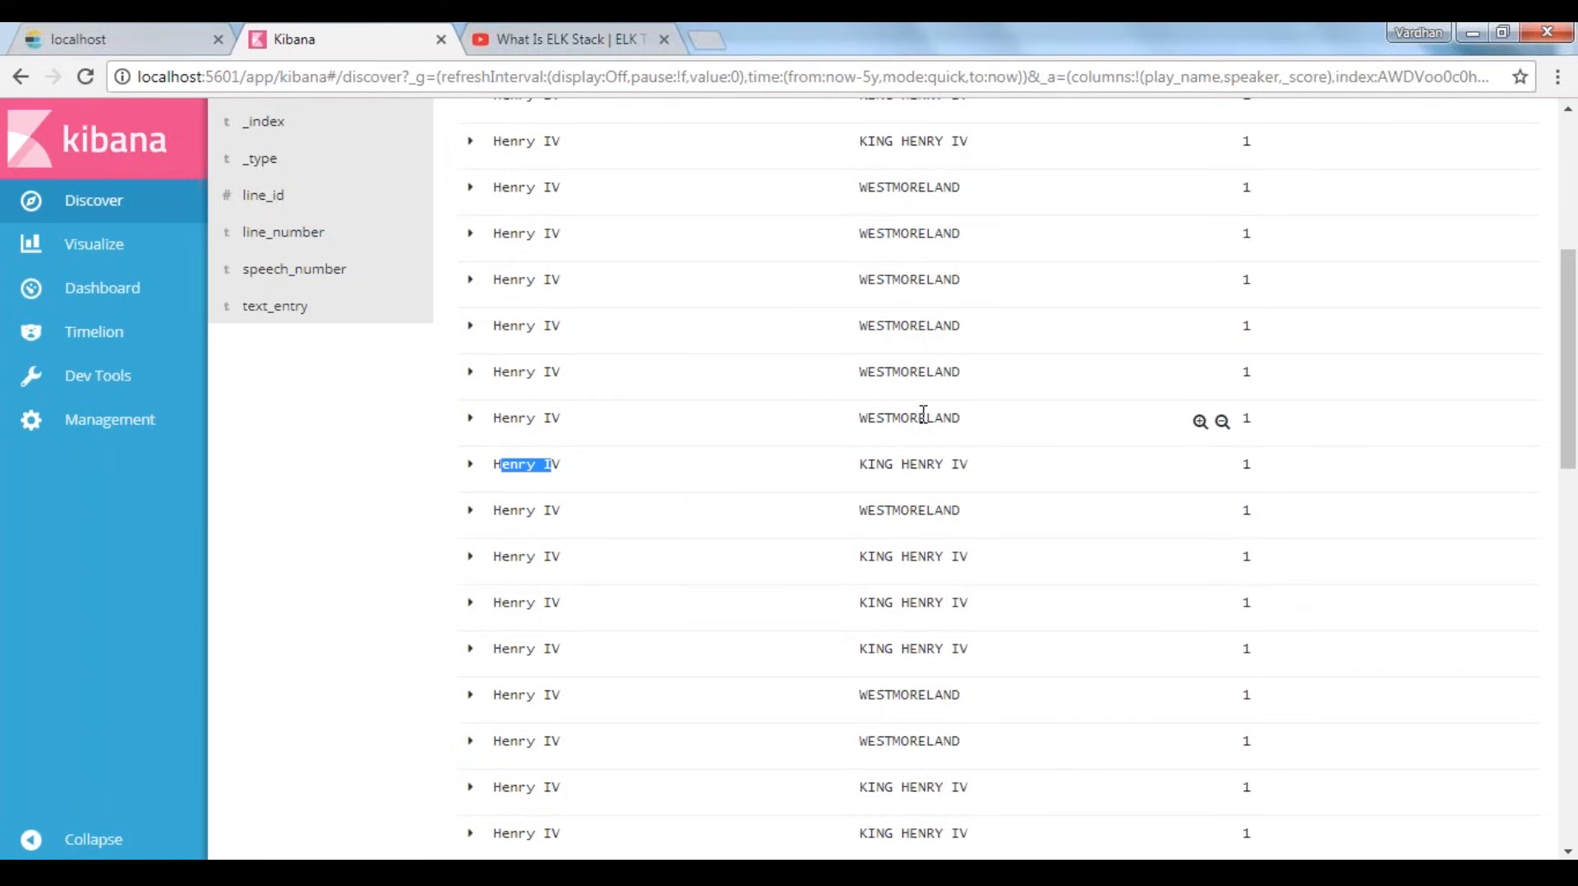
{"action": "scroll", "coordinate": [920, 555], "scroll_direction": "down", "scroll_amount": 3}
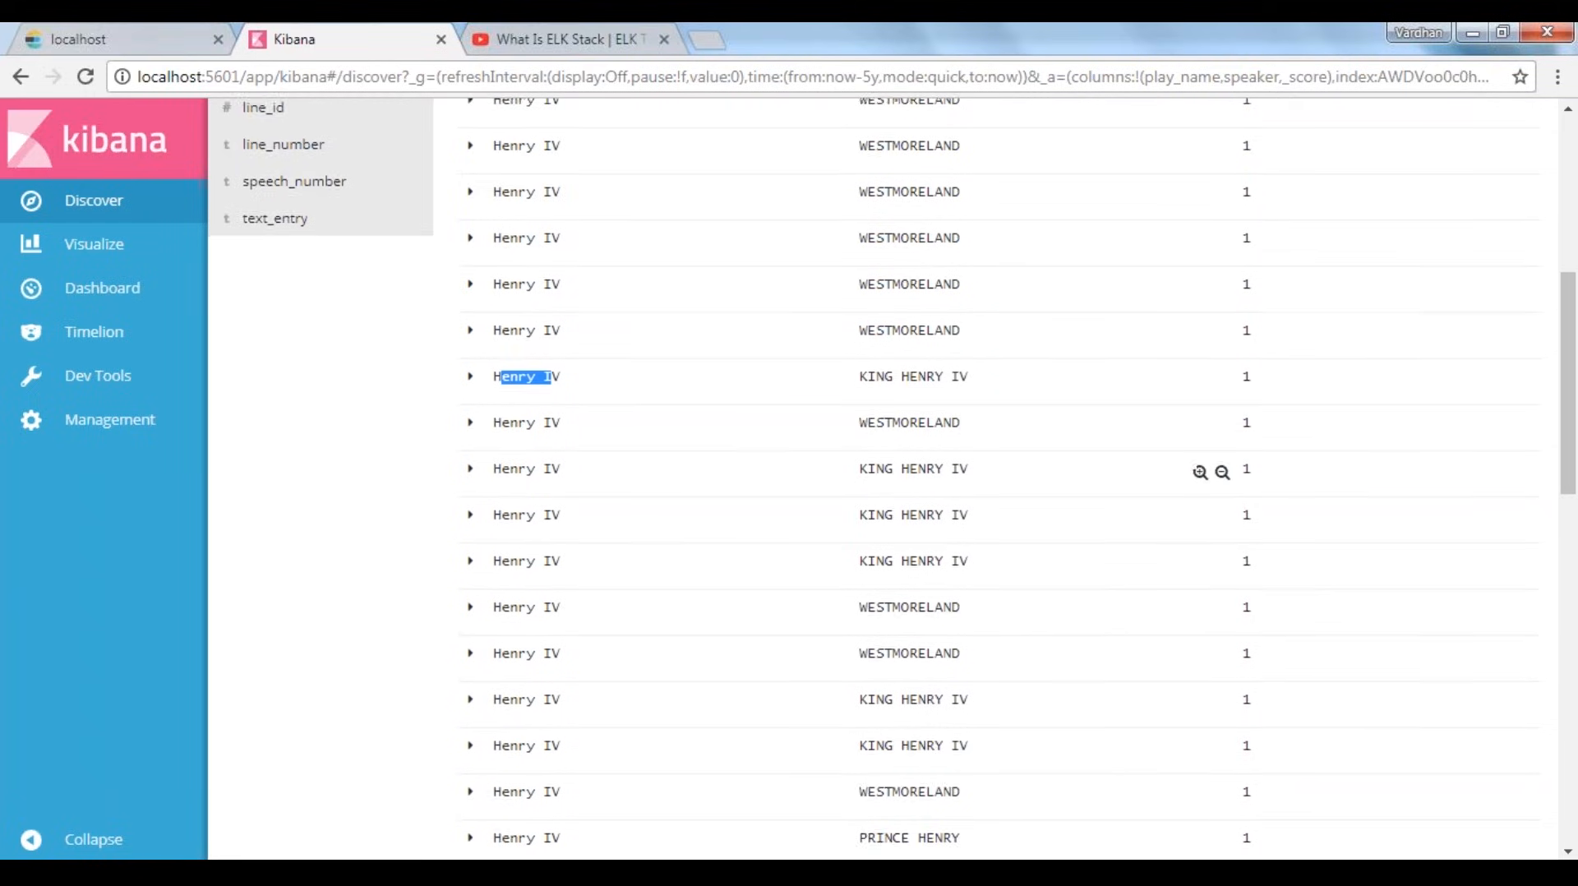
{"action": "scroll", "coordinate": [912, 538], "scroll_direction": "down", "scroll_amount": 3}
{"action": "scroll", "coordinate": [871, 329], "scroll_direction": "up", "scroll_amount": 3}
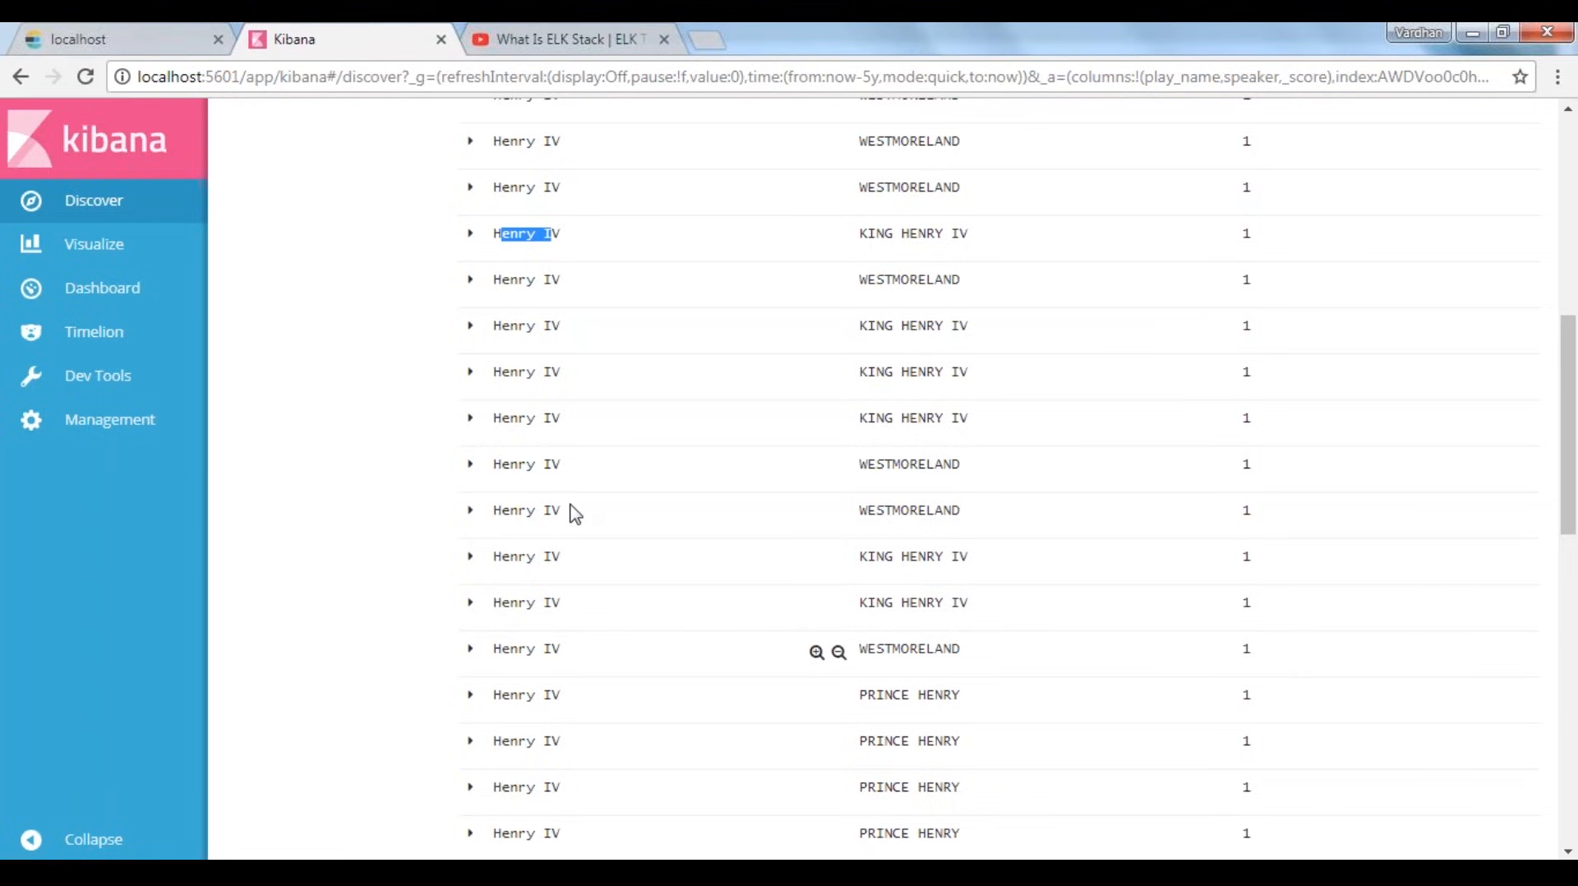
Add the text_entry field as a column in the shakespeare documents and read the spoken line of the first Henry IV rows
{"action": "left_click_drag", "start_coordinate": [858, 326], "coordinate": [959, 325]}
{"action": "left_click", "coordinate": [871, 336]}
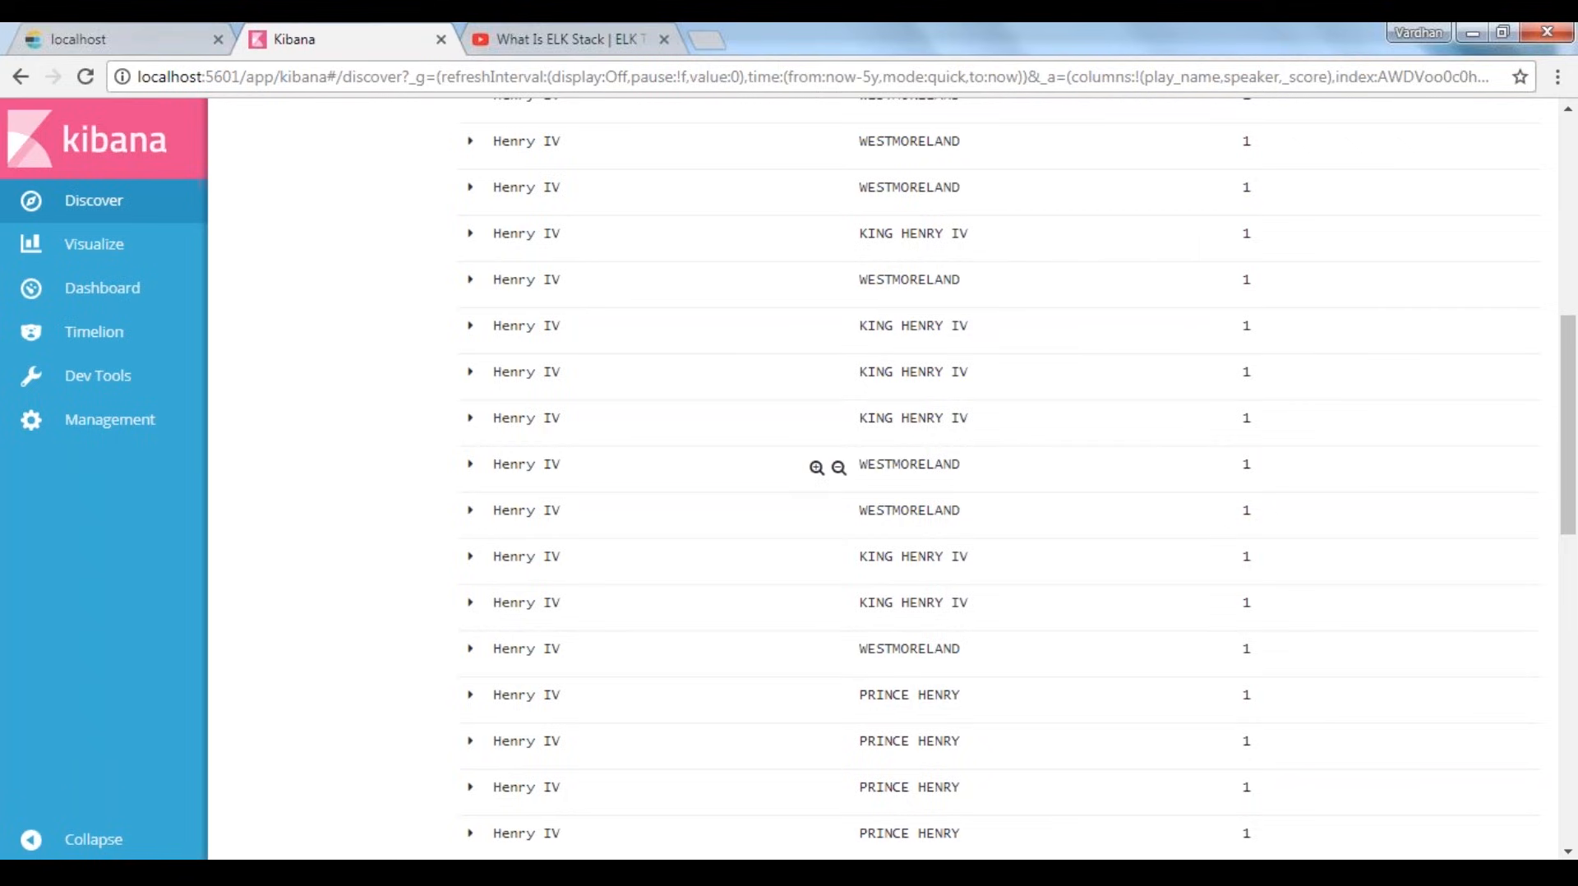
{"action": "scroll", "coordinate": [822, 469], "scroll_direction": "up", "scroll_amount": 4}
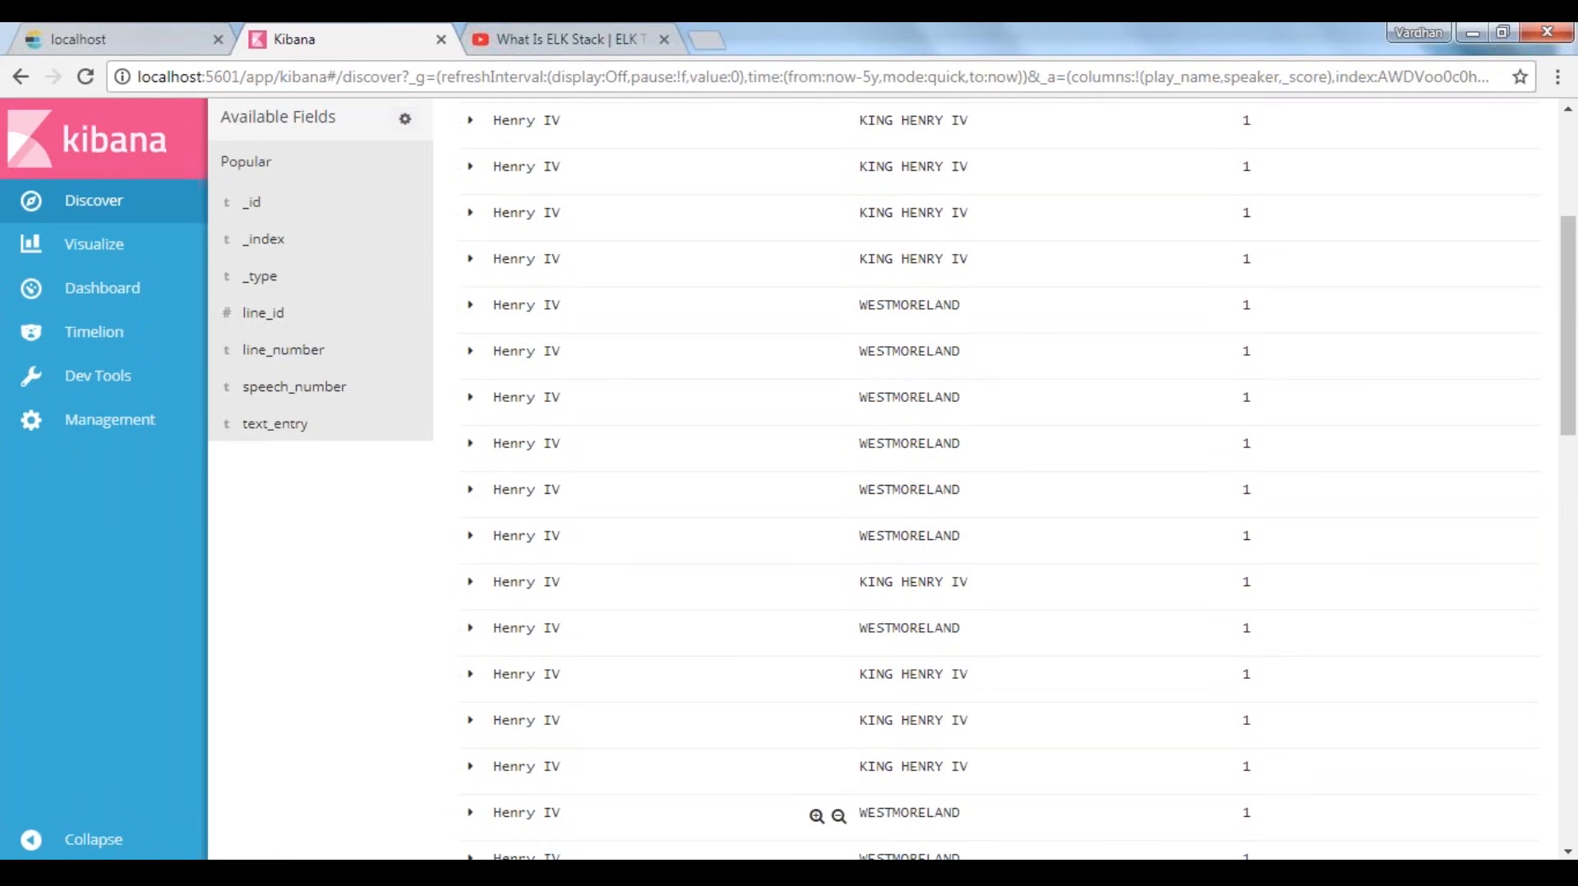
{"action": "scroll", "coordinate": [904, 812], "scroll_direction": "up", "scroll_amount": 3}
{"action": "left_click", "coordinate": [398, 651]}
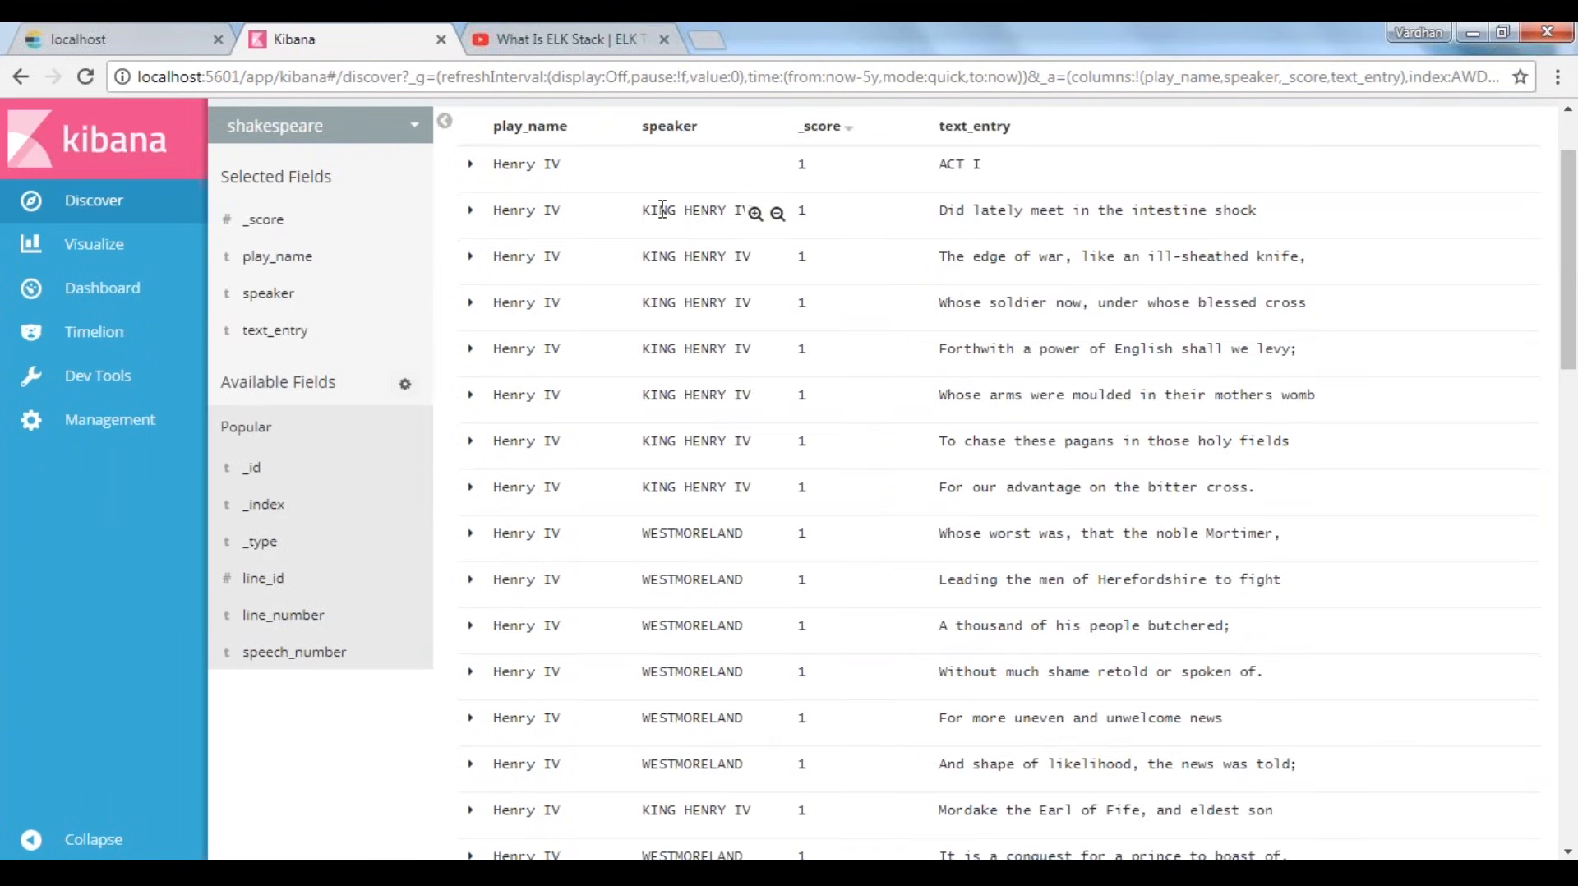
{"action": "left_click_drag", "start_coordinate": [649, 210], "coordinate": [746, 211]}
{"action": "left_click_drag", "start_coordinate": [508, 210], "coordinate": [545, 212]}
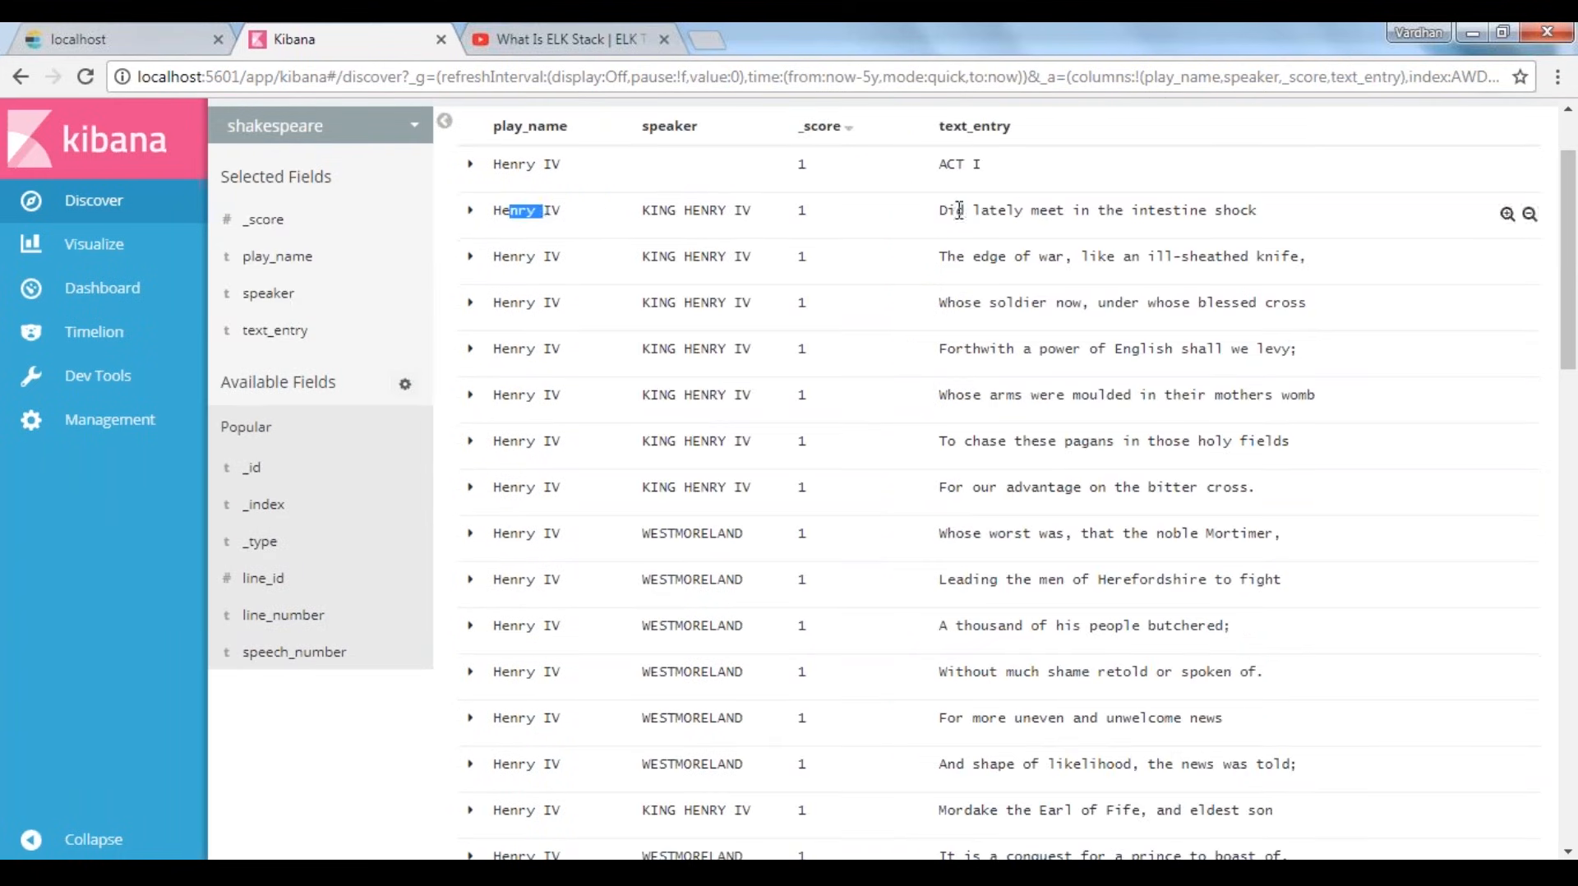
{"action": "left_click", "coordinate": [1040, 210]}
{"action": "left_click_drag", "start_coordinate": [954, 211], "coordinate": [1241, 212]}
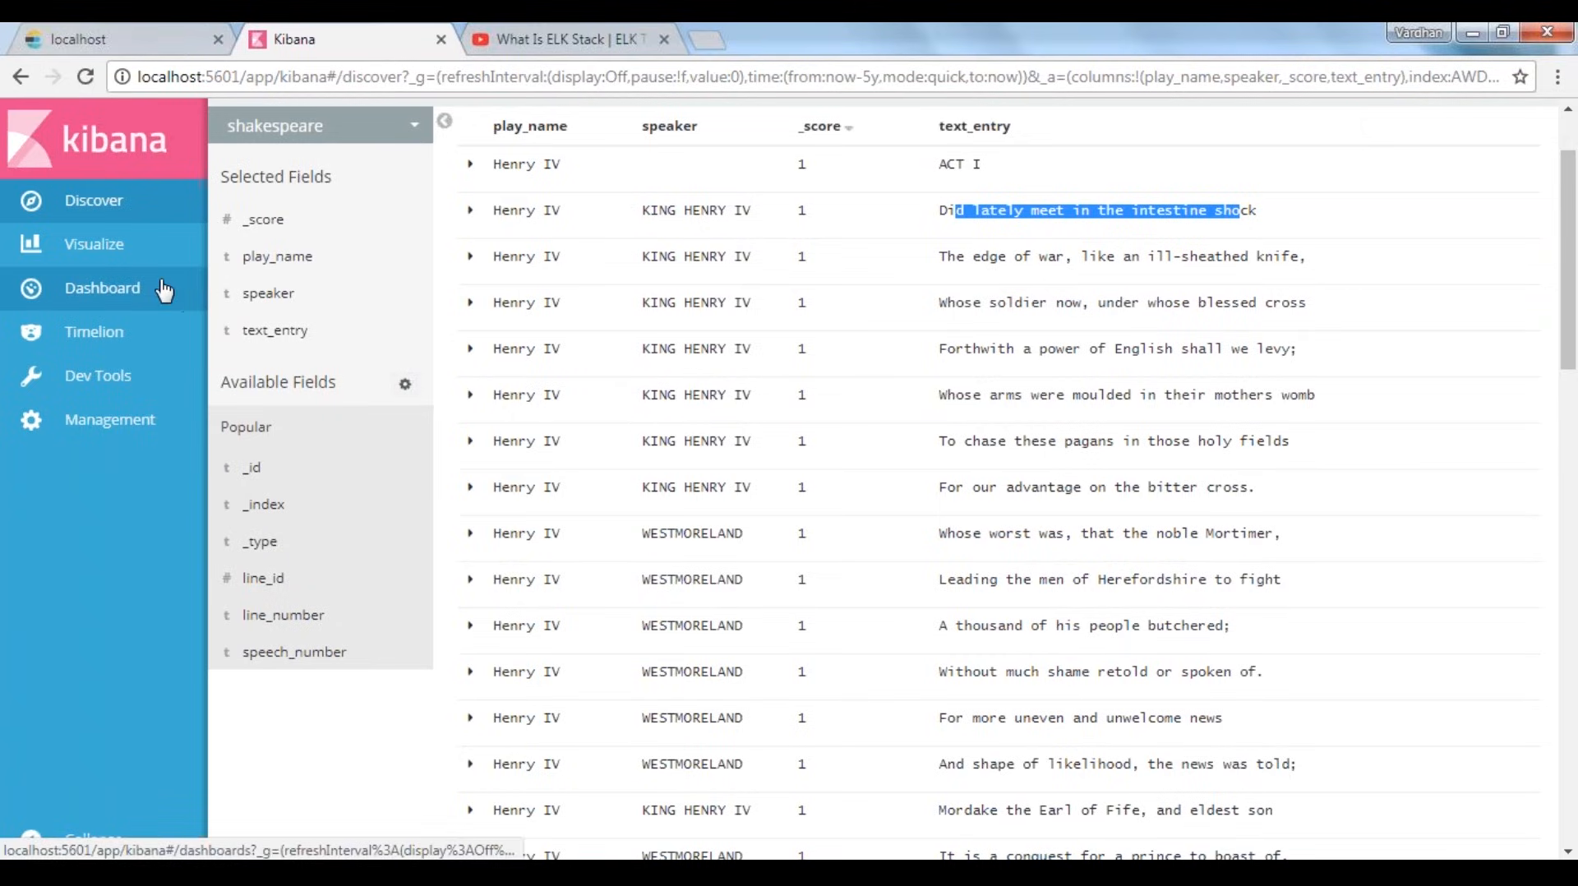
Return to the unsaved horizontal bar visualization and give its Y-Axis Count metric the custom label "Count of Speakers"
{"action": "left_click", "coordinate": [121, 270]}
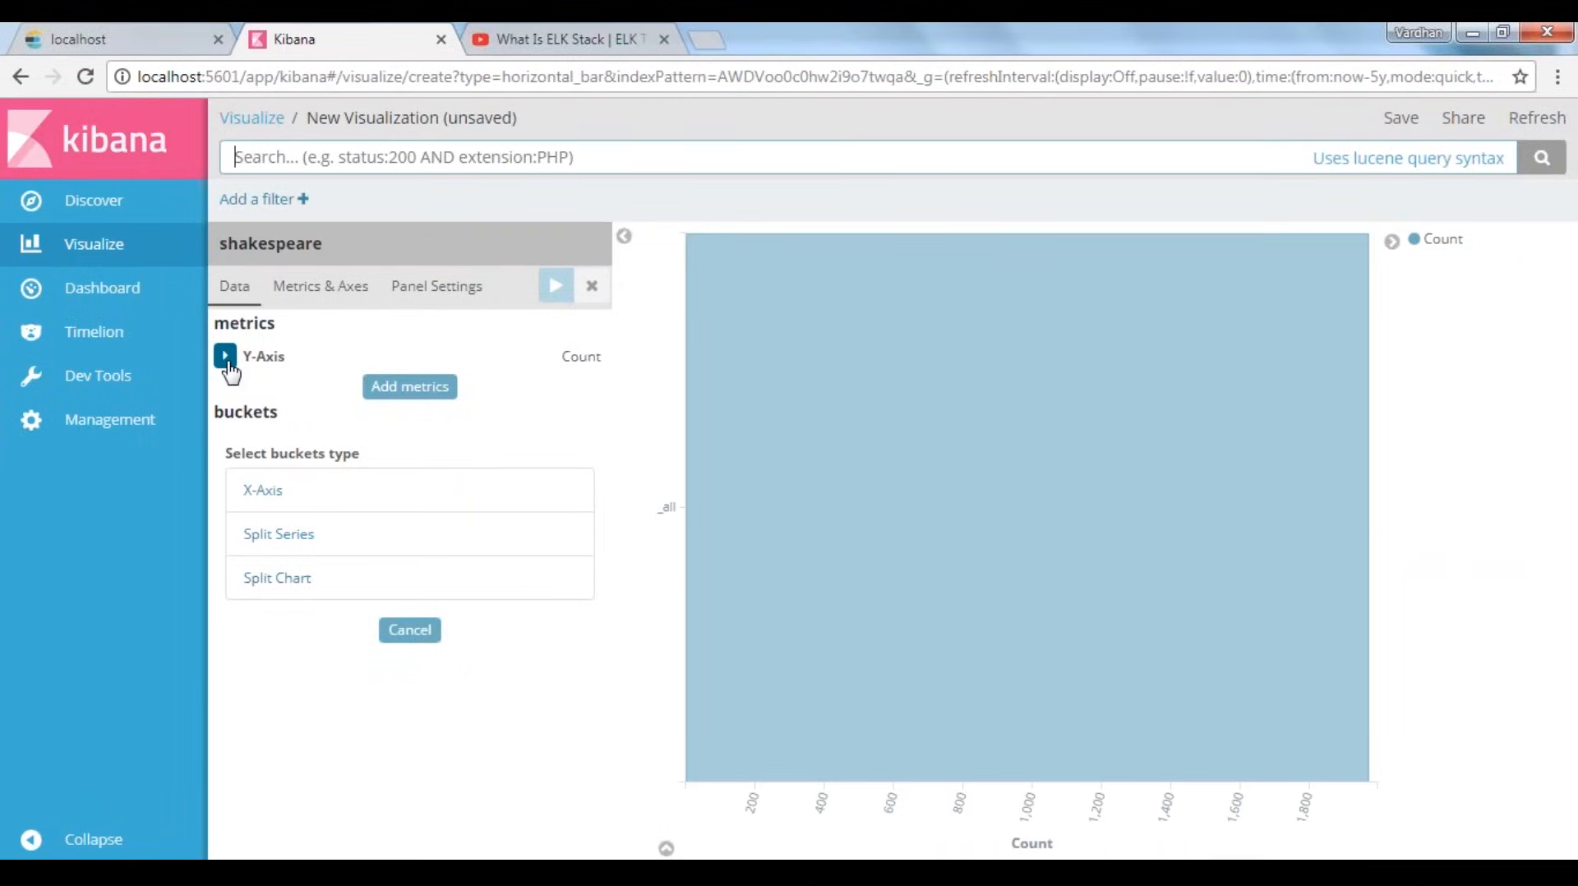
{"action": "left_click", "coordinate": [225, 356]}
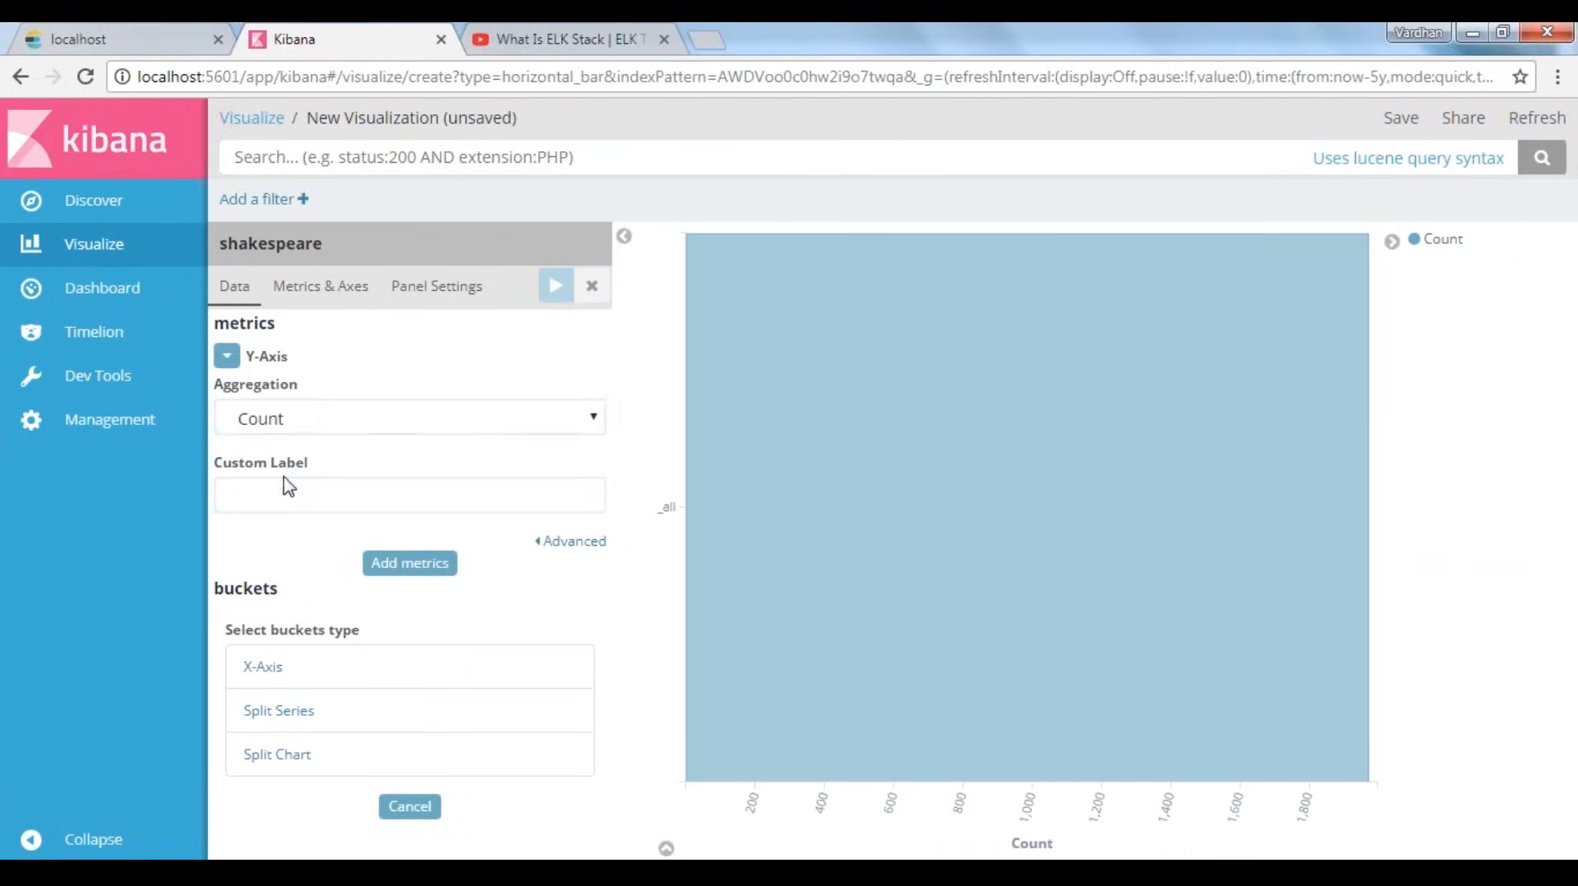
{"action": "left_click", "coordinate": [302, 504]}
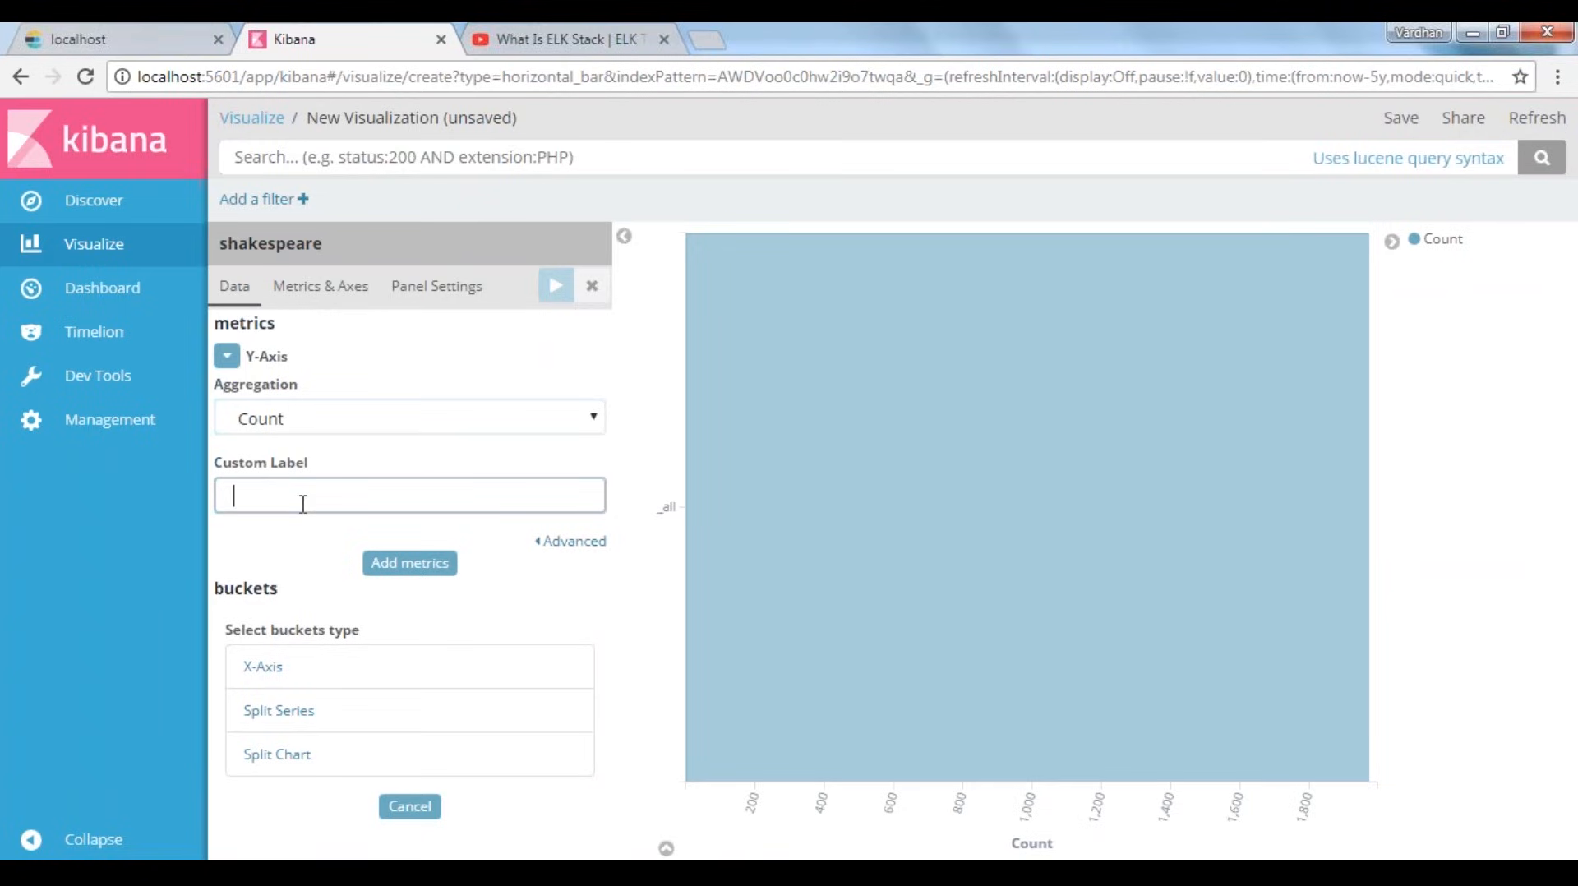
{"action": "type", "text": "Count of"}
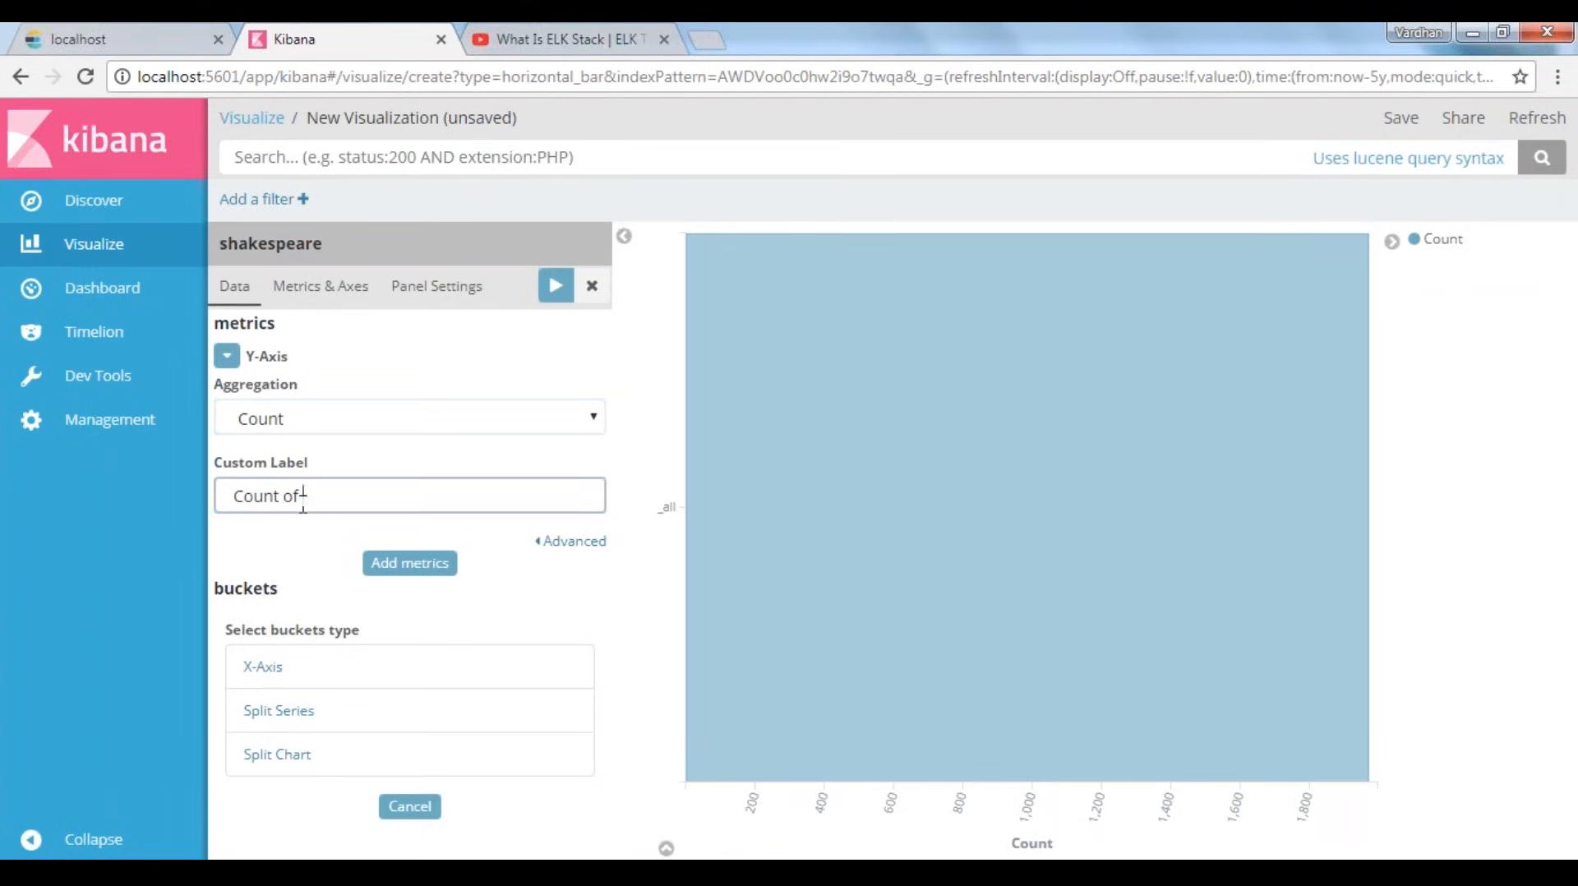
{"action": "type", "text": " Speakers"}
{"action": "left_click", "coordinate": [386, 563]}
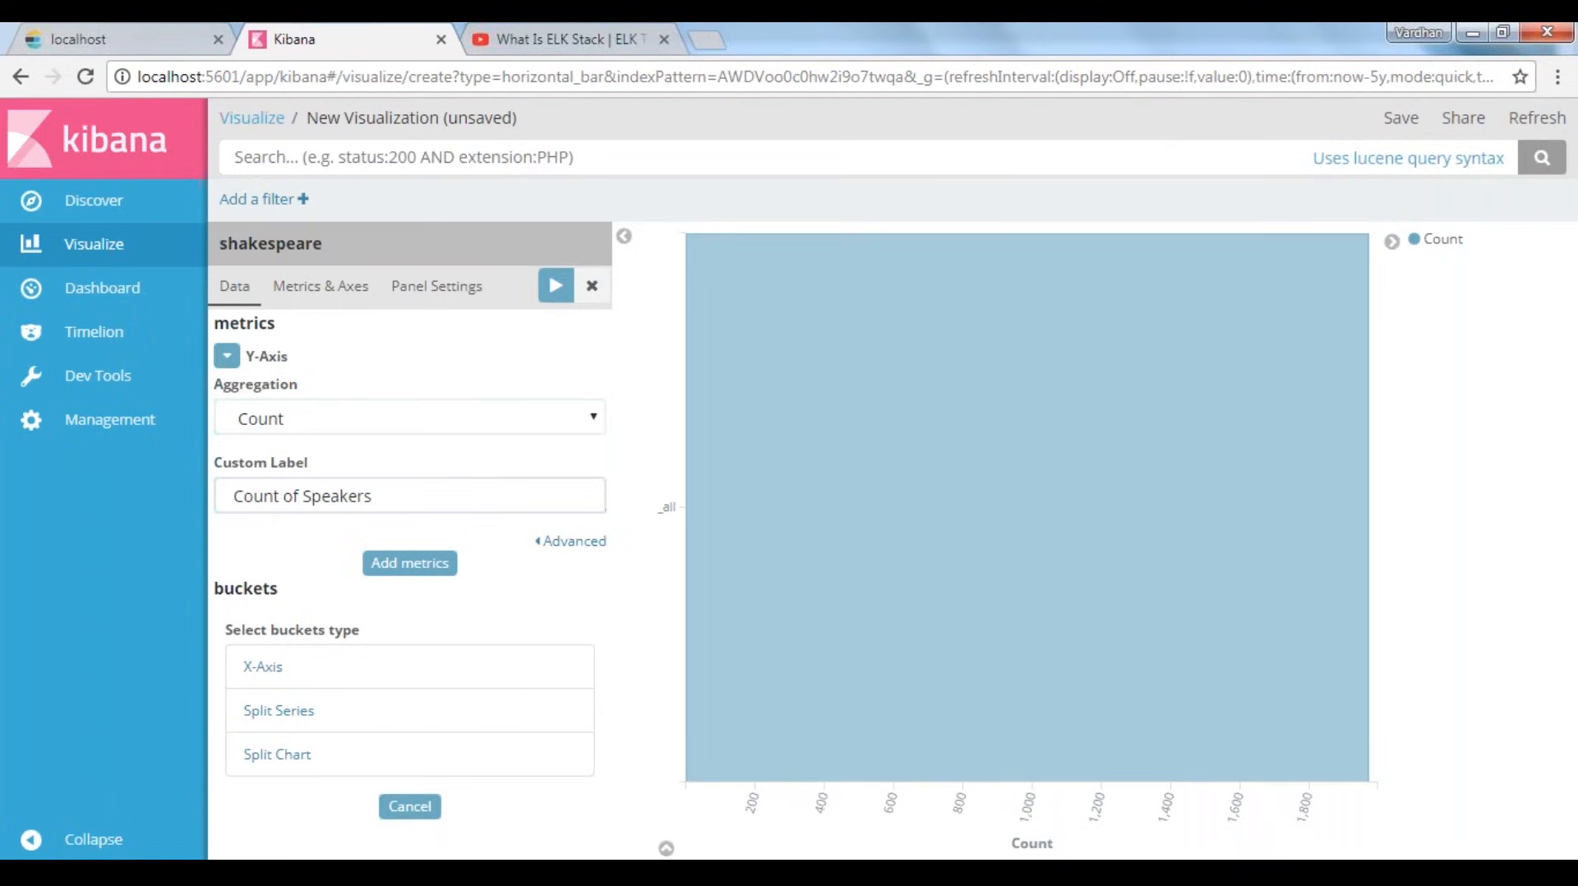
{"action": "scroll", "coordinate": [312, 576], "scroll_direction": "down", "scroll_amount": 3}
{"action": "left_click", "coordinate": [310, 515]}
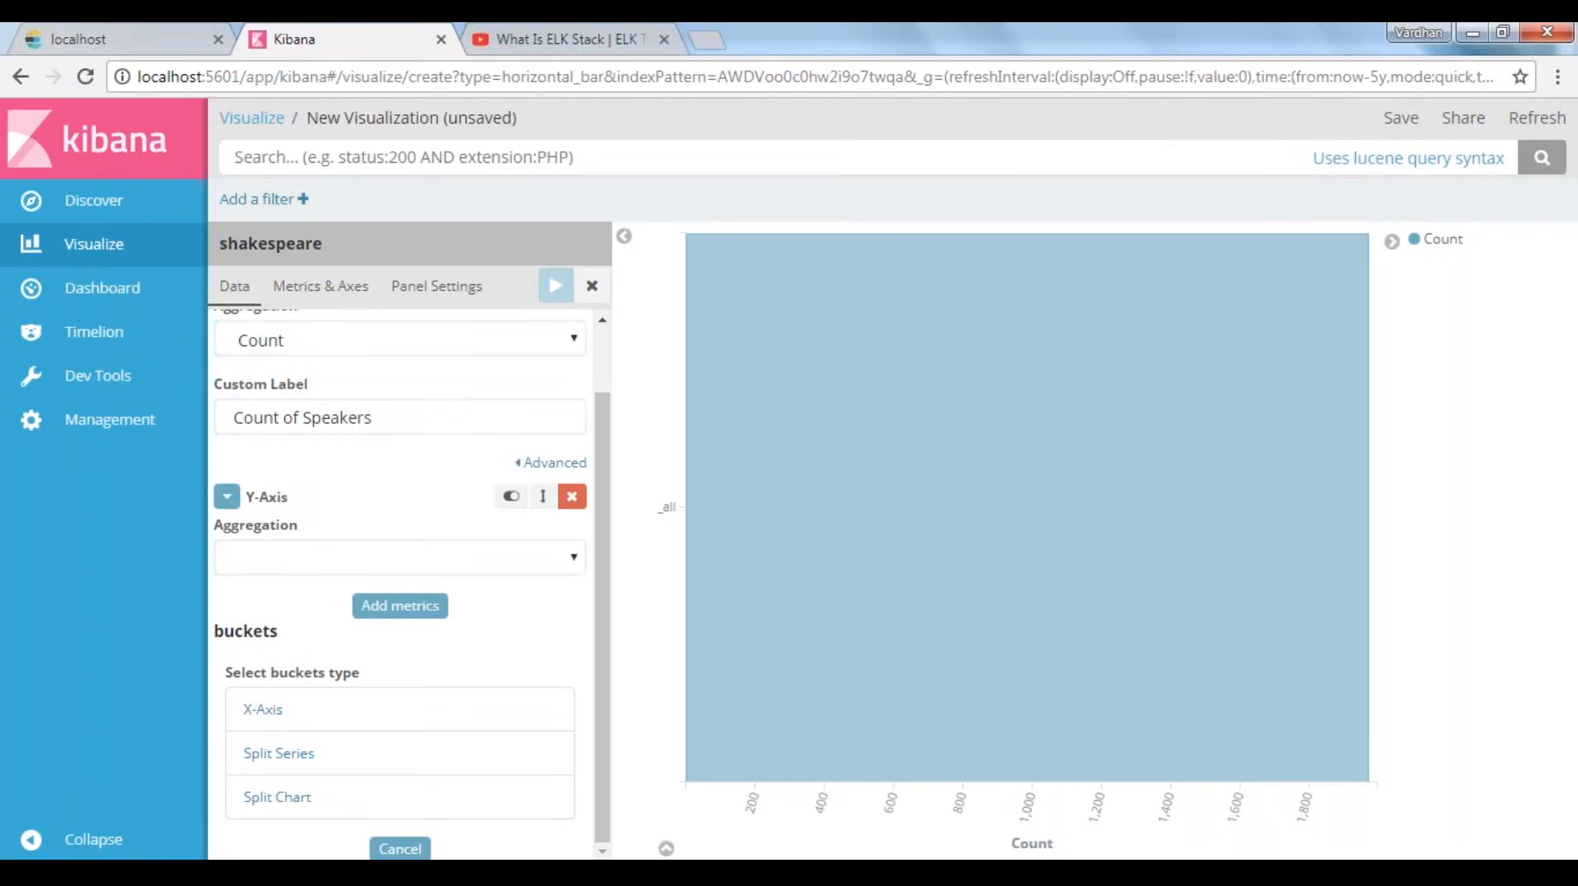
{"action": "scroll", "coordinate": [297, 580], "scroll_direction": "up", "scroll_amount": 2}
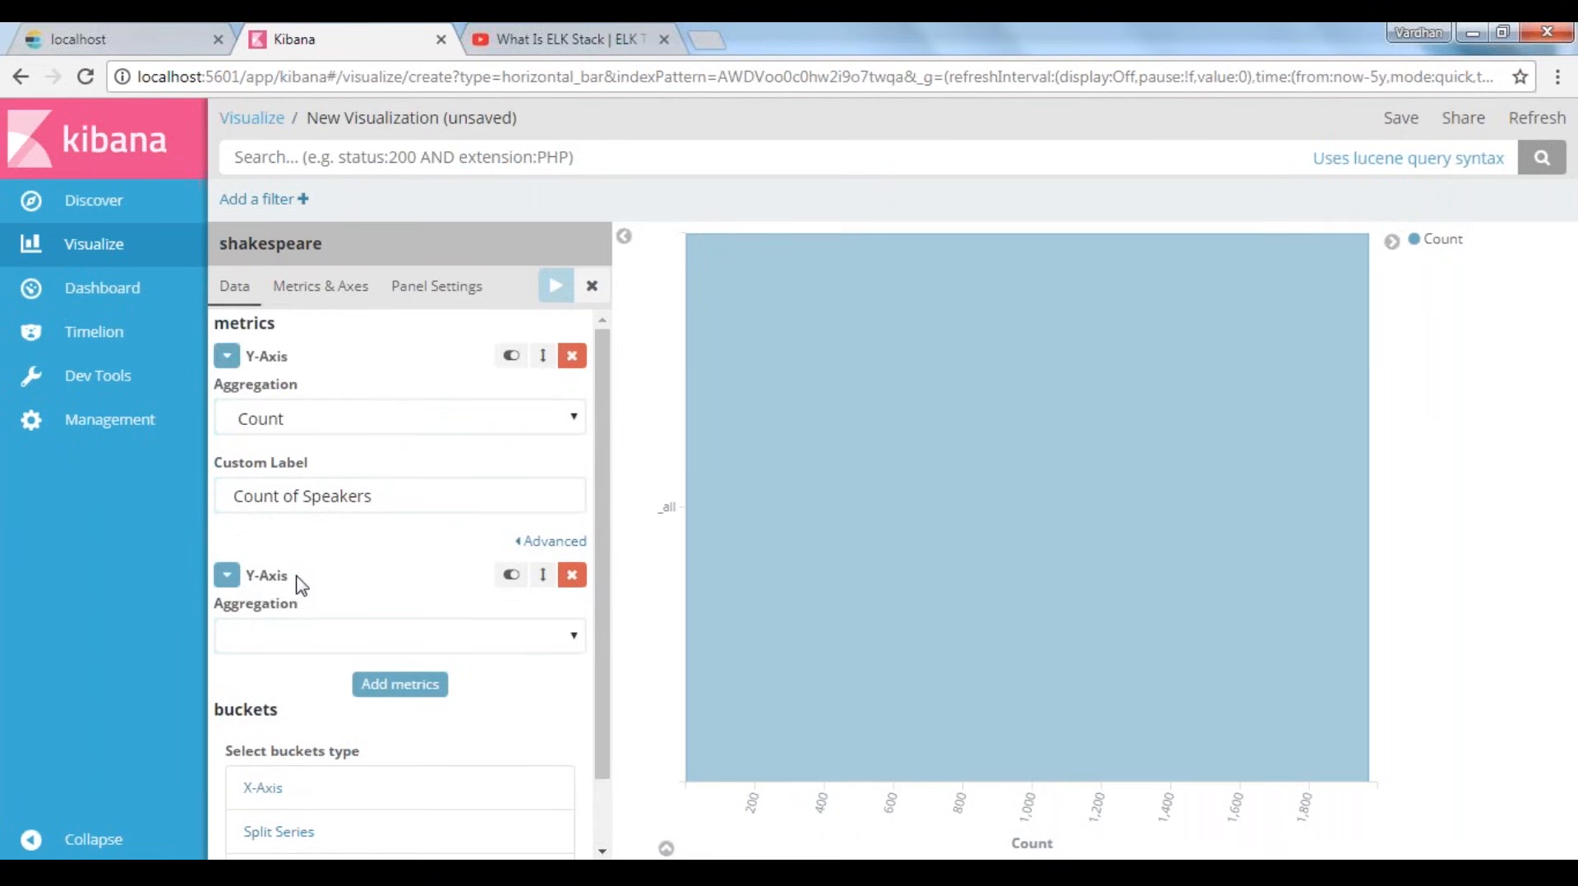
{"action": "scroll", "coordinate": [299, 587], "scroll_direction": "down", "scroll_amount": 2}
{"action": "left_click", "coordinate": [571, 496]}
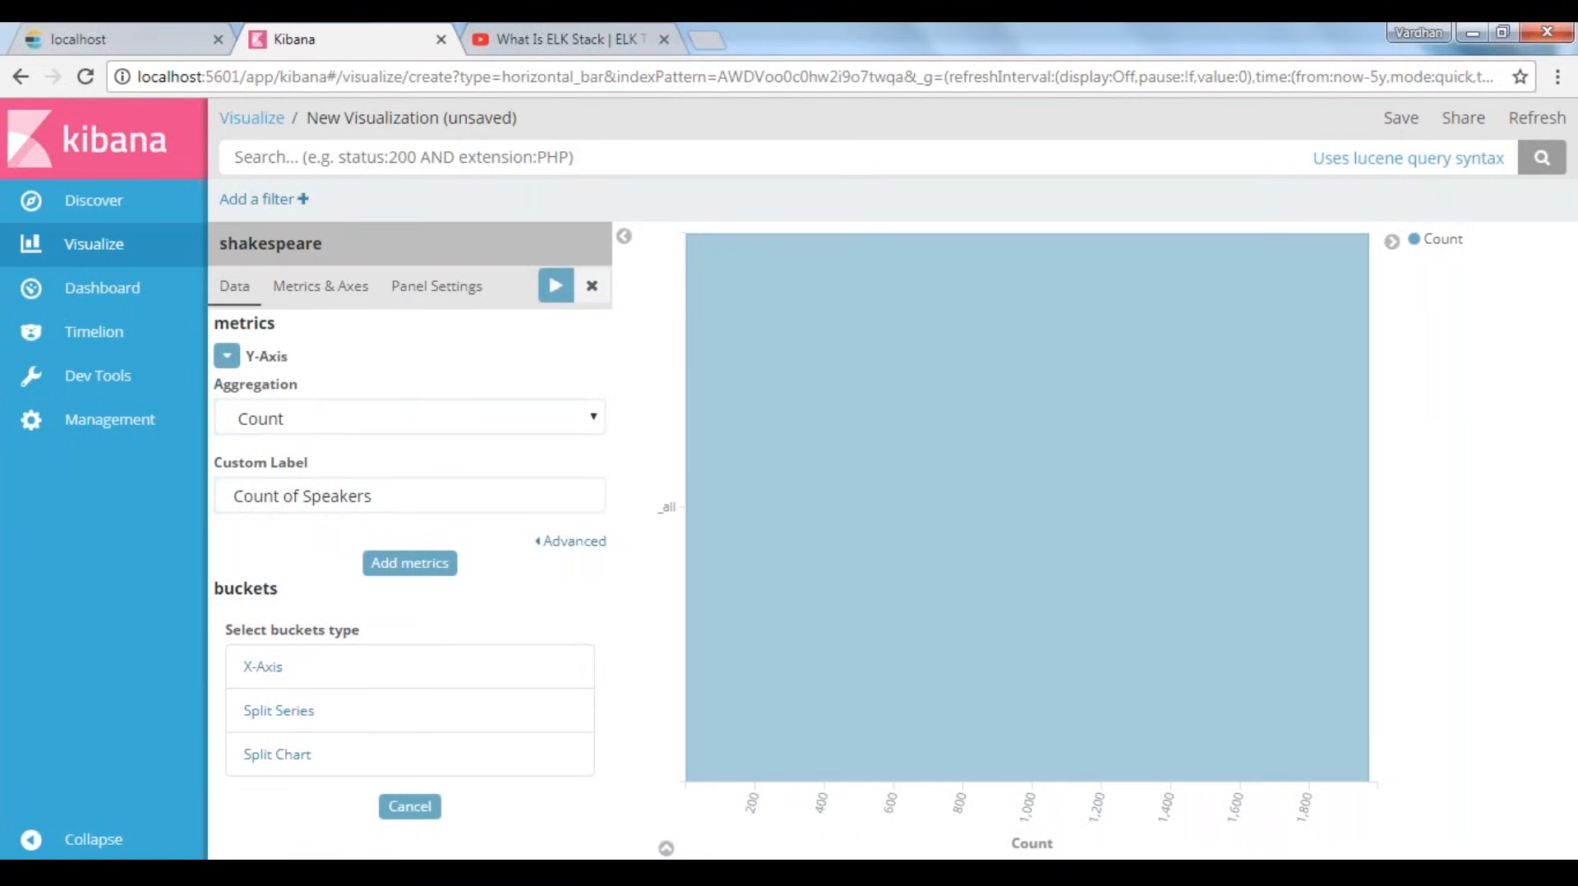
Add an X-Axis bucket with a Terms aggregation on the speaker.keyword field
{"action": "left_click", "coordinate": [301, 664]}
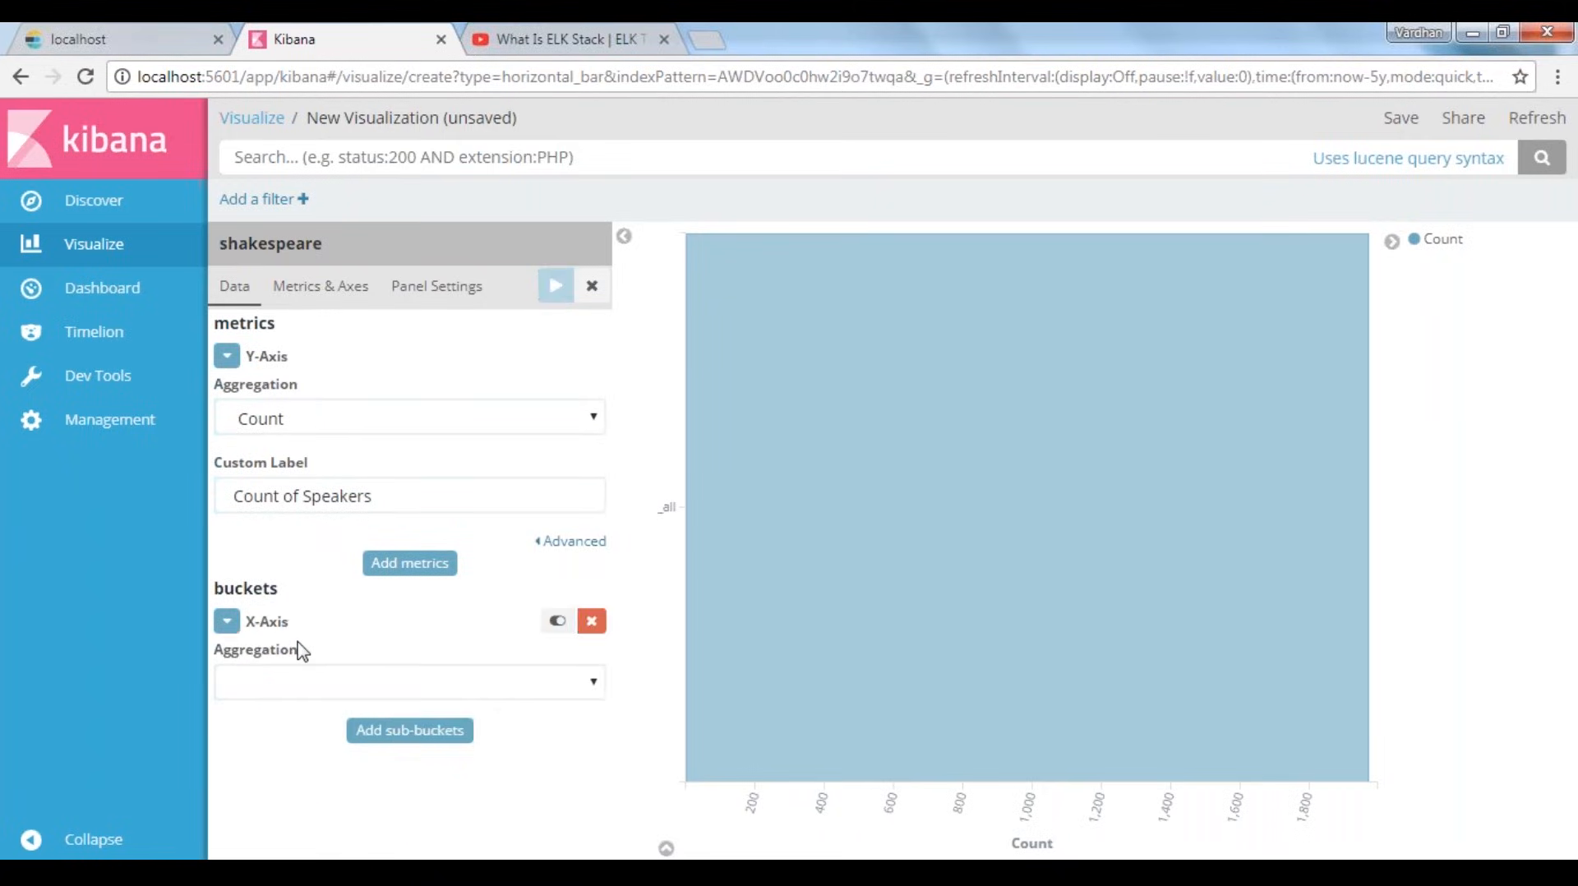
{"action": "left_click", "coordinate": [289, 682]}
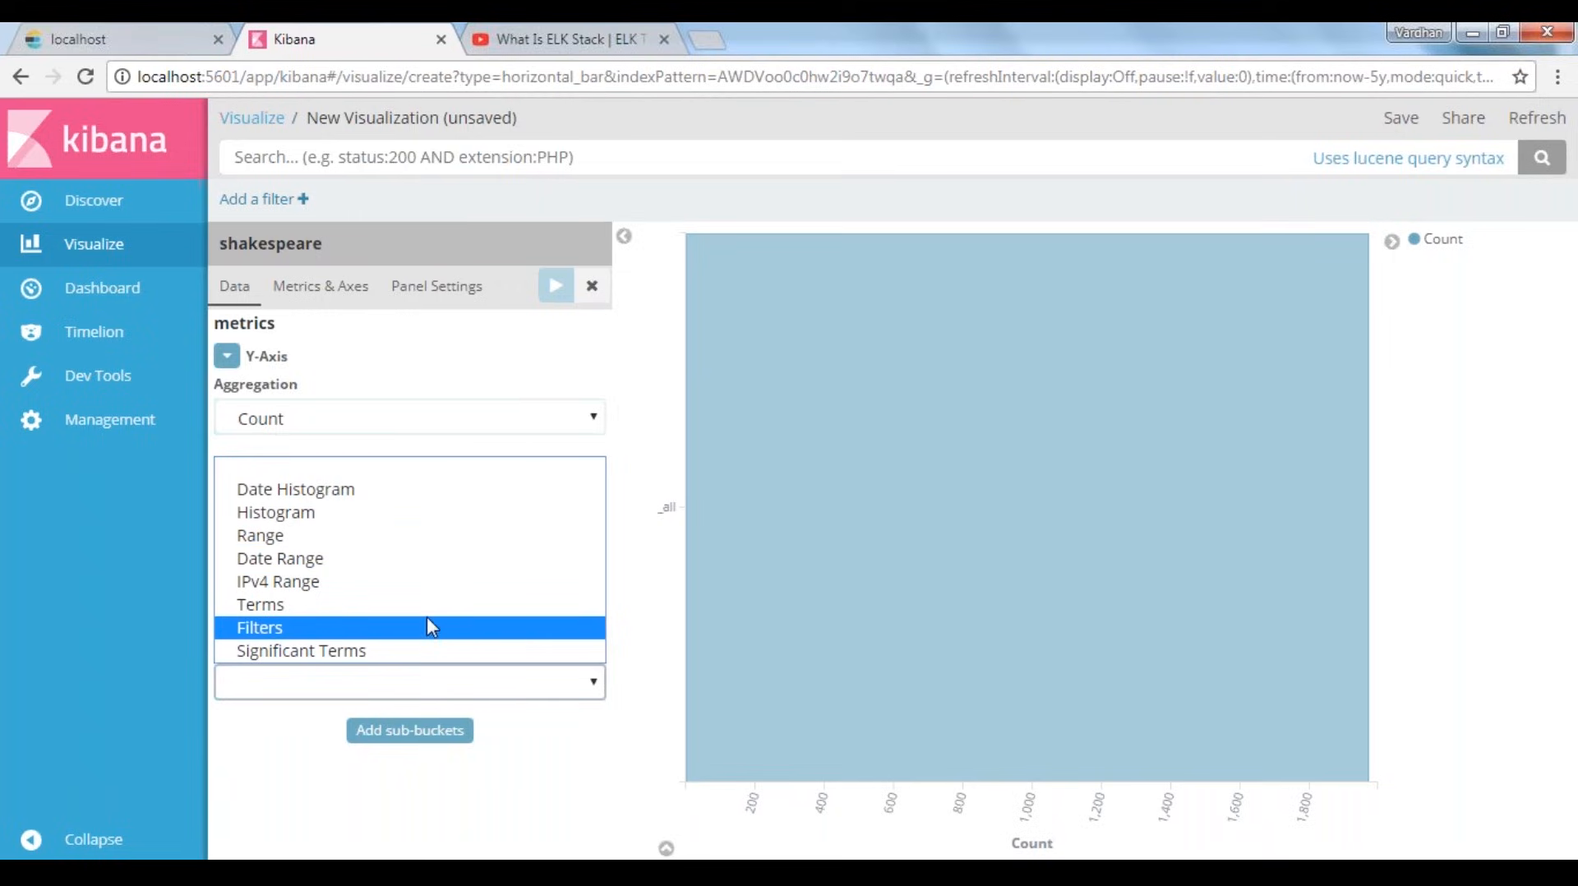
{"action": "left_click", "coordinate": [320, 605]}
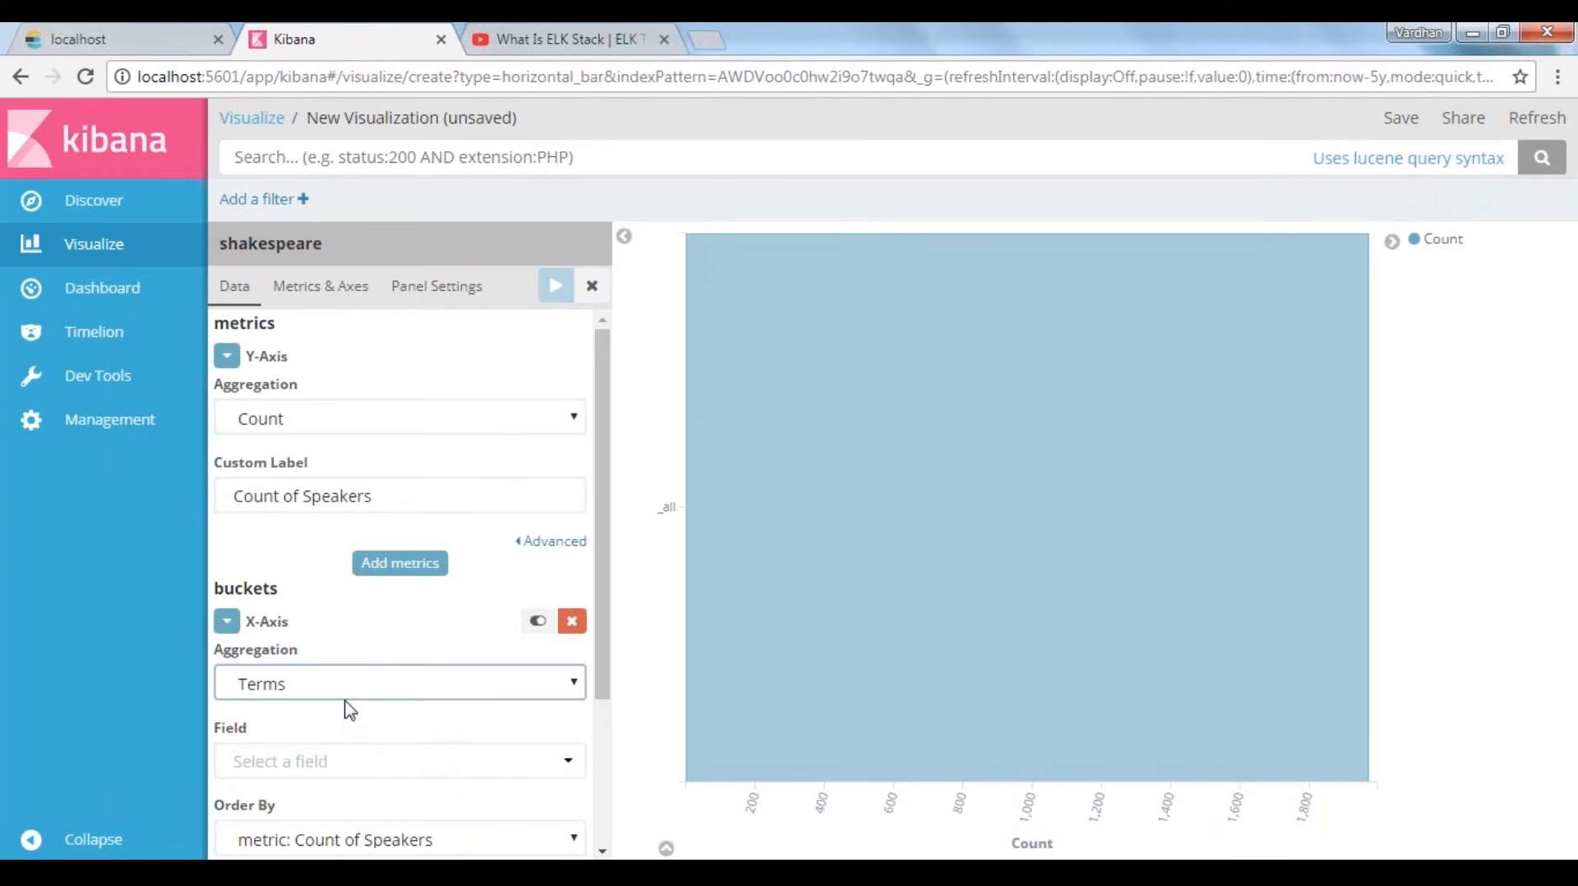
{"action": "scroll", "coordinate": [347, 709], "scroll_direction": "down", "scroll_amount": 3}
{"action": "left_click", "coordinate": [325, 548]}
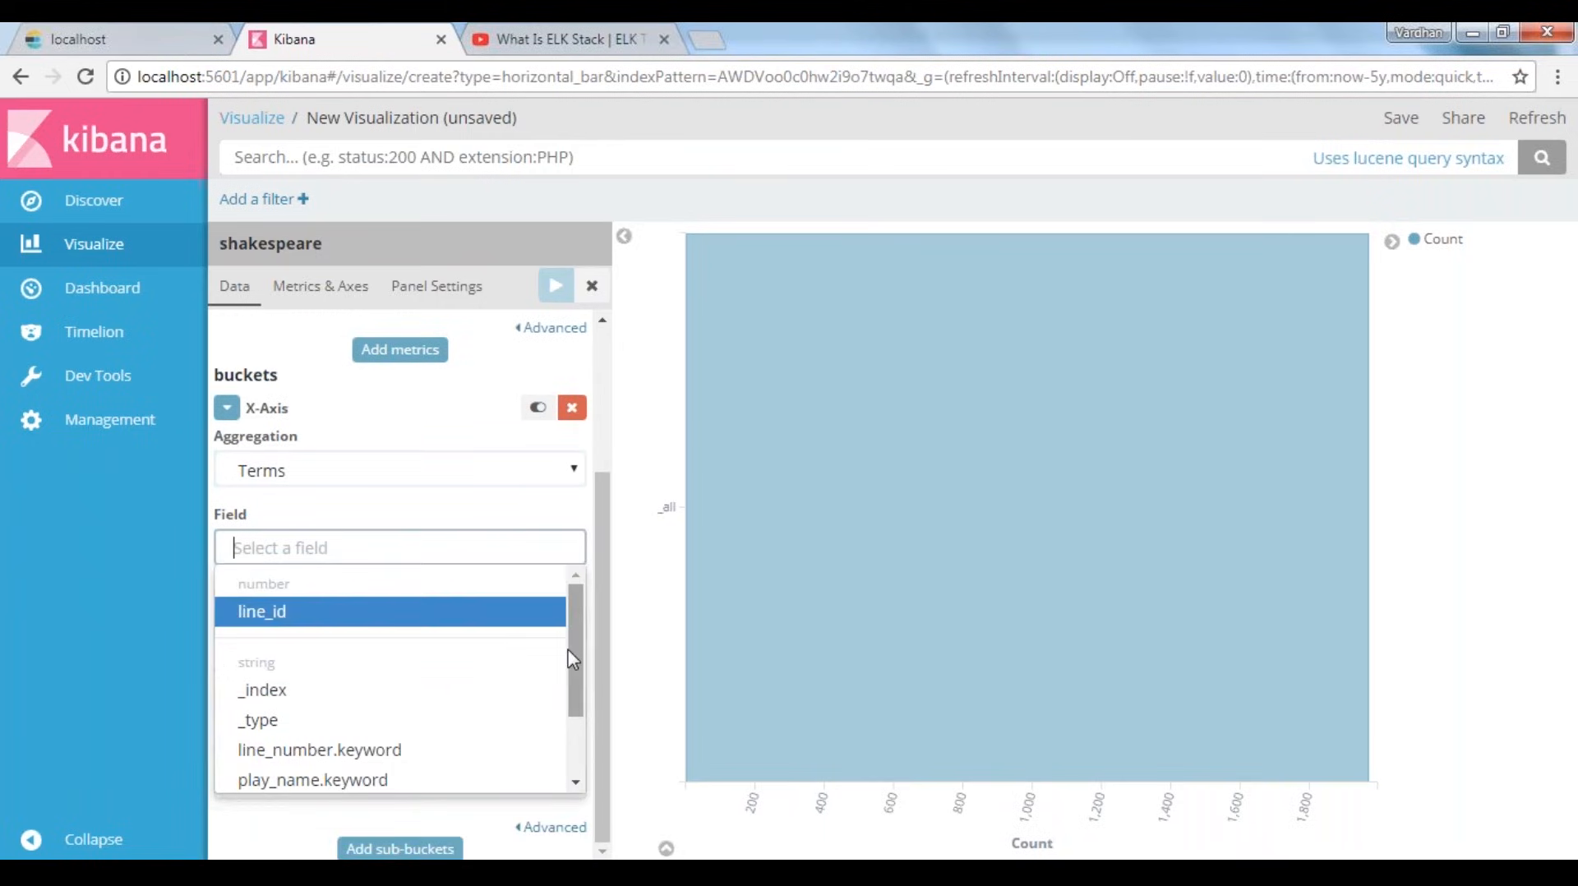
{"action": "scroll", "coordinate": [569, 706], "scroll_direction": "down", "scroll_amount": 2}
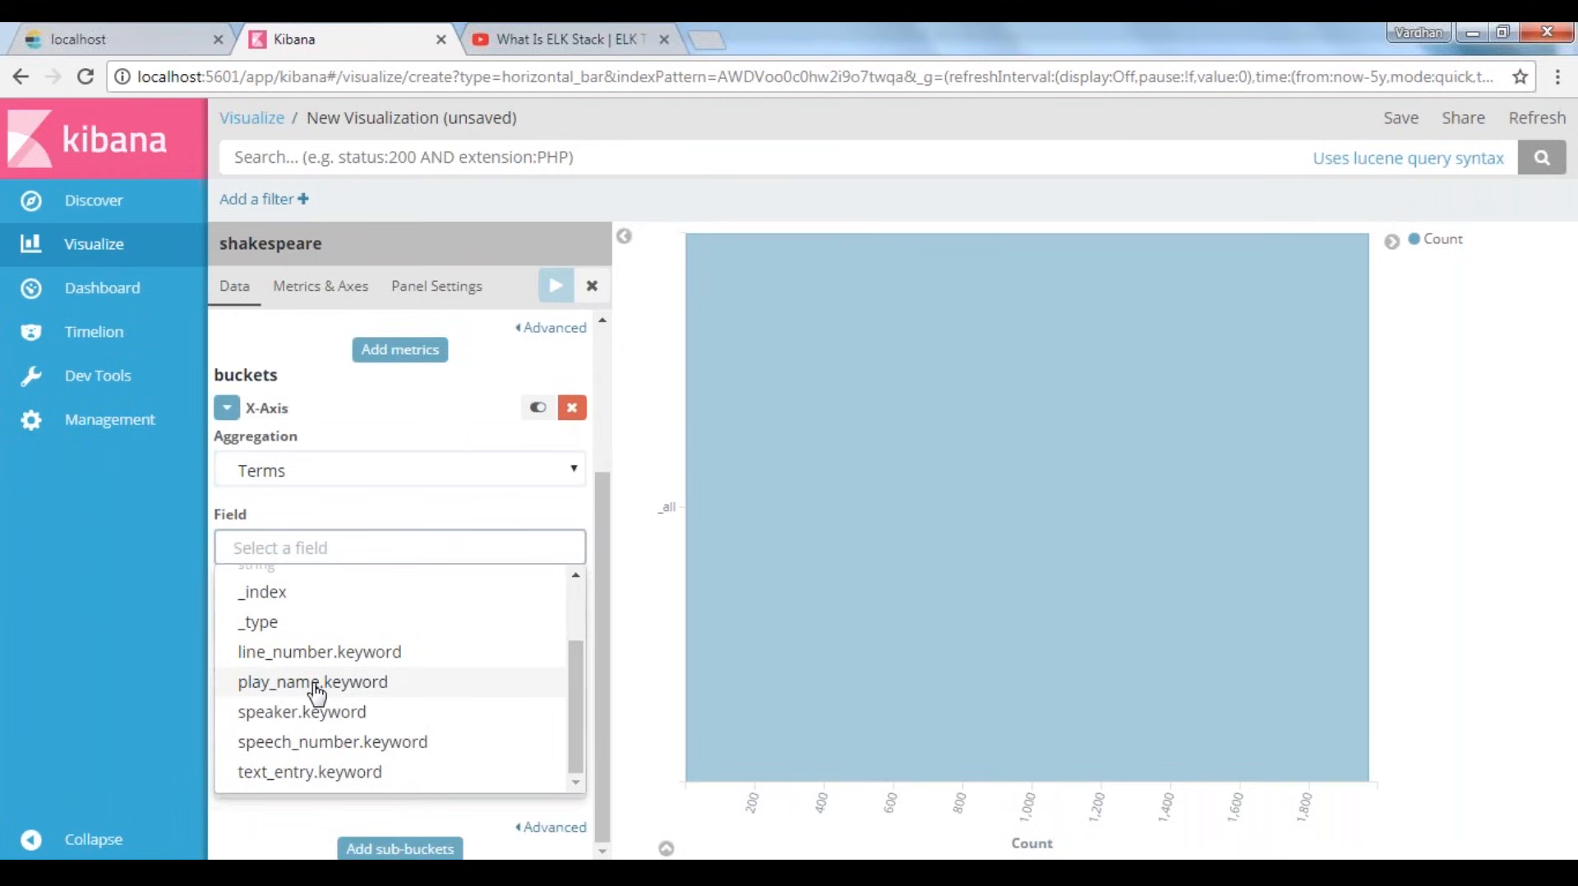
{"action": "left_click", "coordinate": [312, 713]}
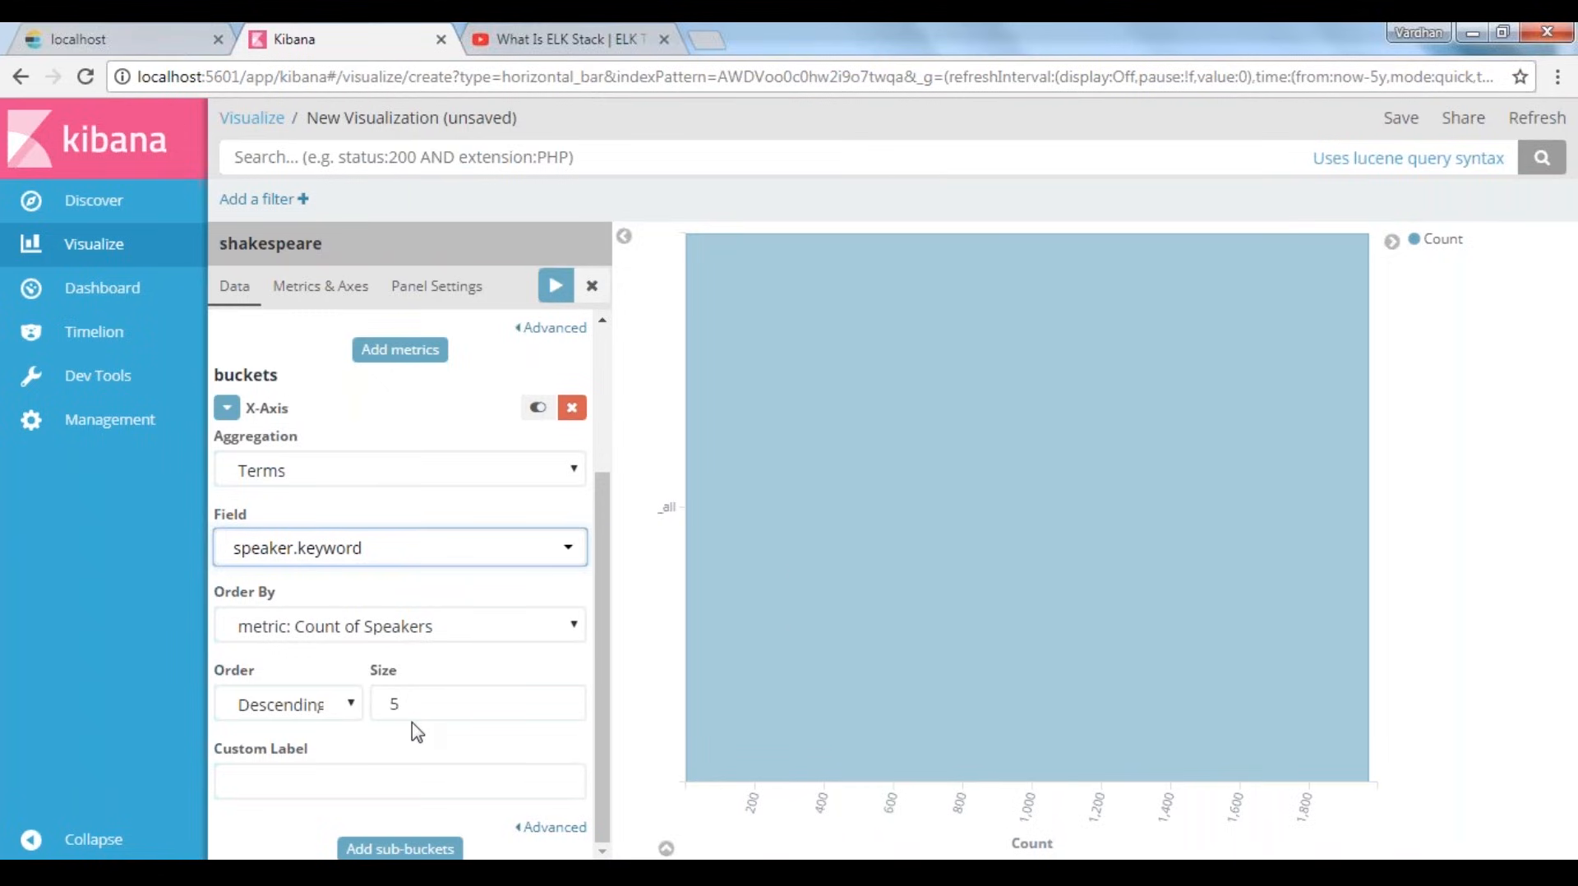
Set the X-Axis bucket's size to 10 and its custom label to "Speakers", and apply the changes to the chart
{"action": "left_click_drag", "start_coordinate": [470, 702], "coordinate": [201, 680]}
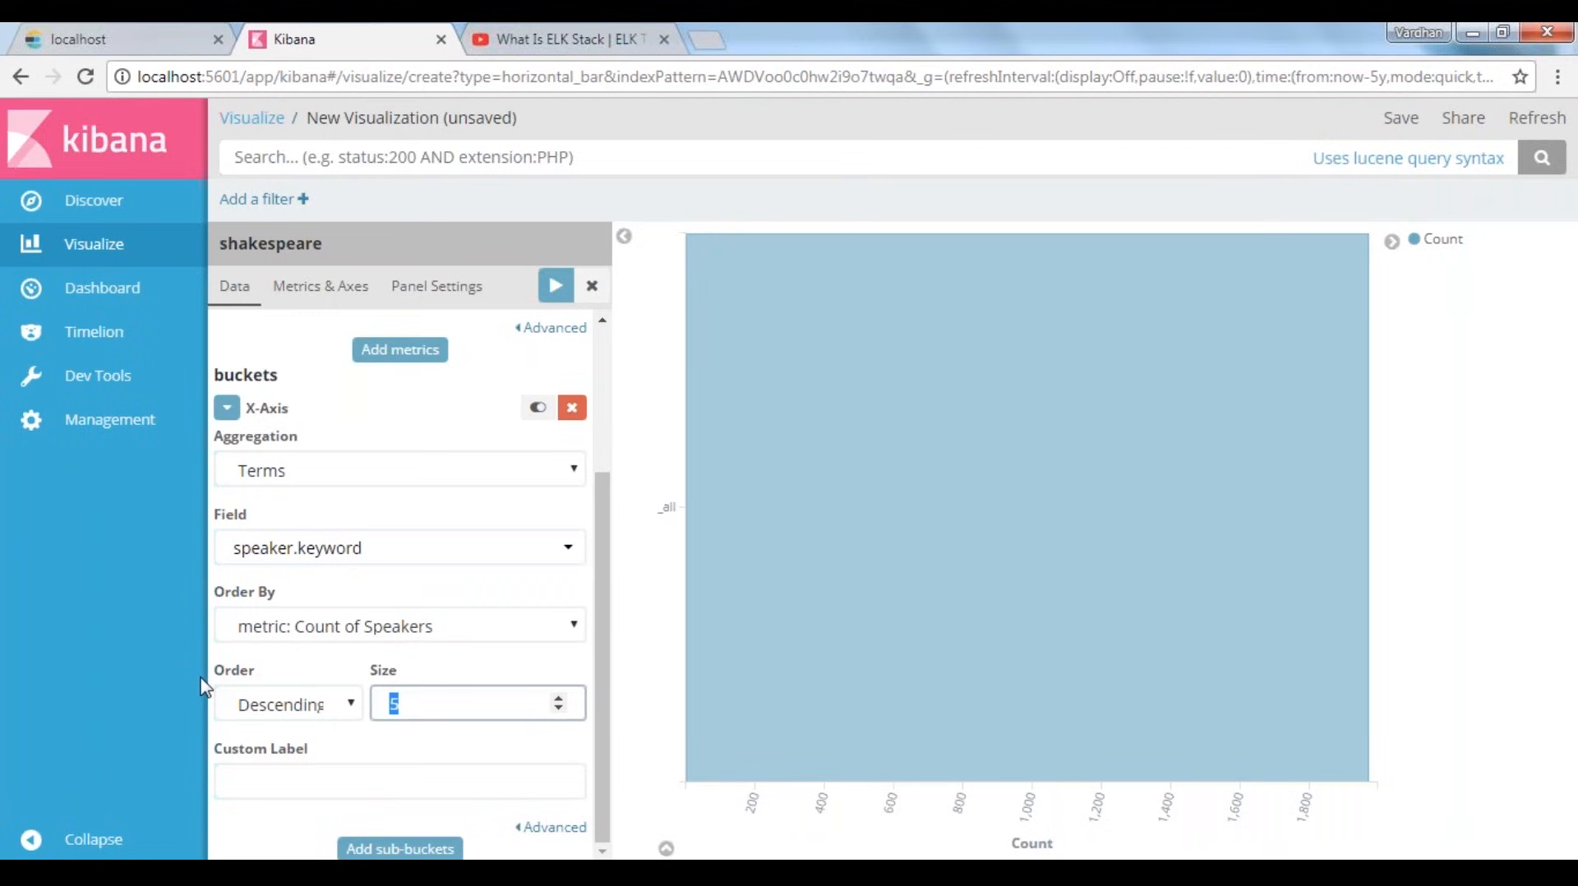
{"action": "type", "text": "10"}
{"action": "left_click", "coordinate": [349, 735]}
{"action": "left_click", "coordinate": [320, 779]}
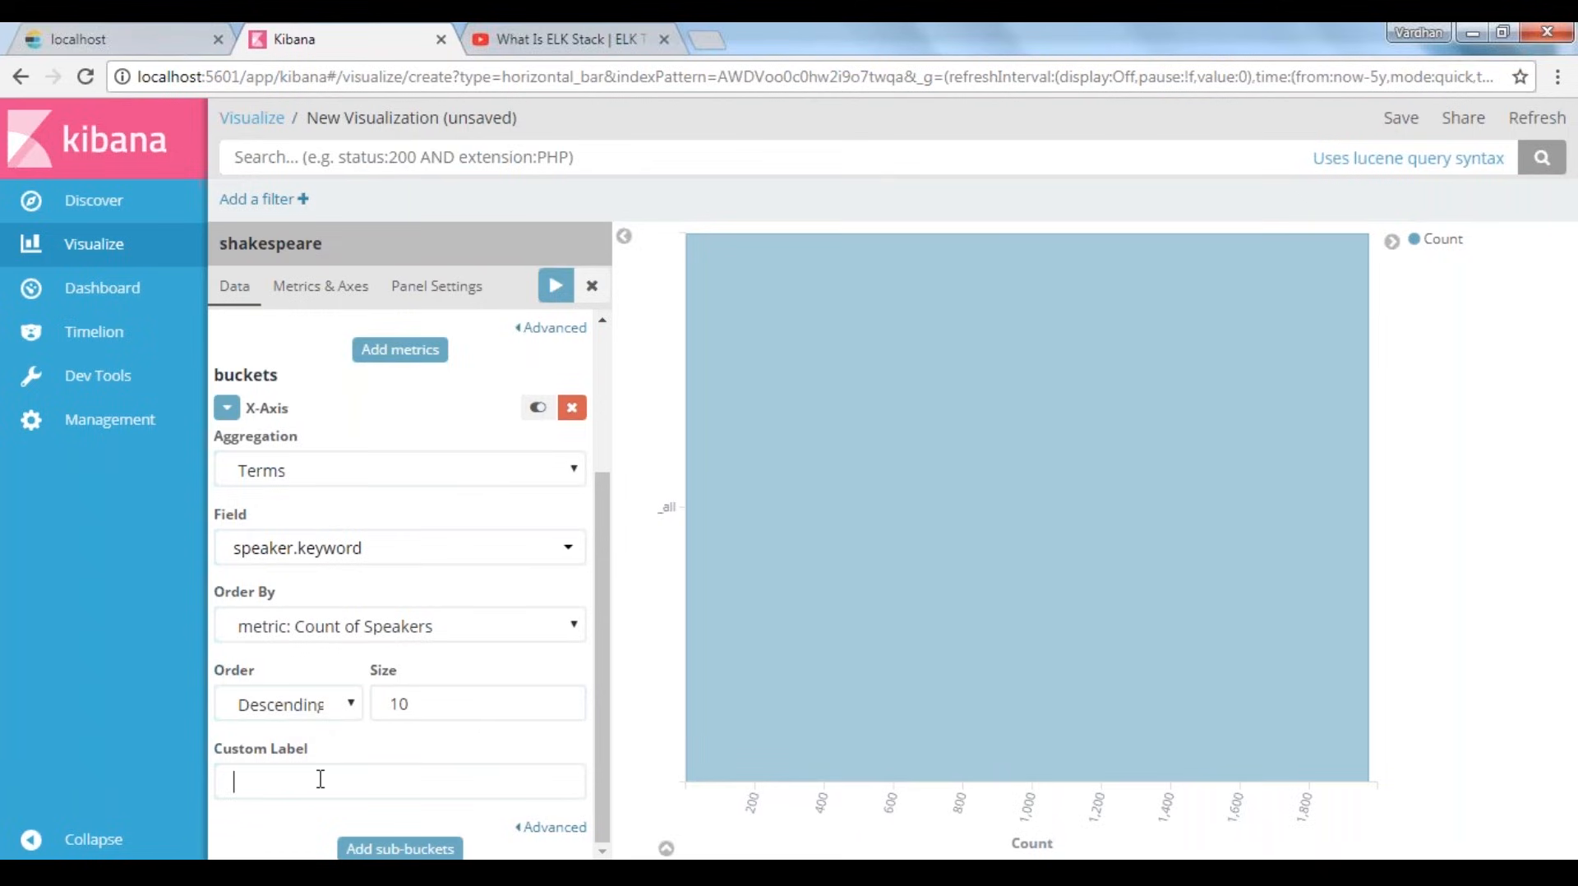
{"action": "type", "text": "Speakers"}
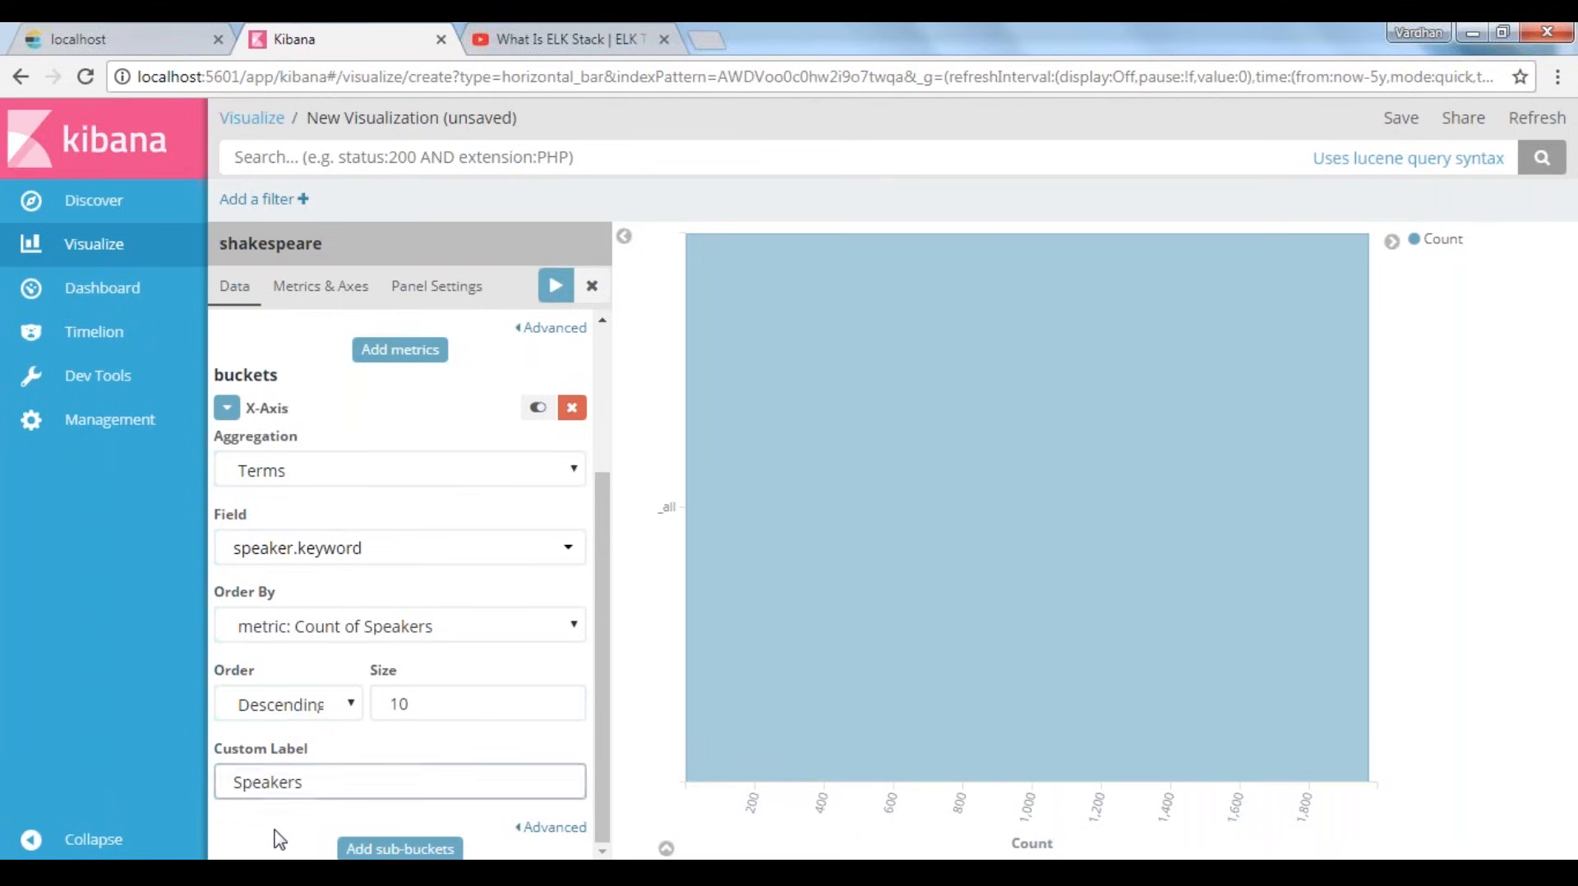
{"action": "left_click", "coordinate": [559, 284]}
{"action": "mouse_move", "coordinate": [945, 280]}
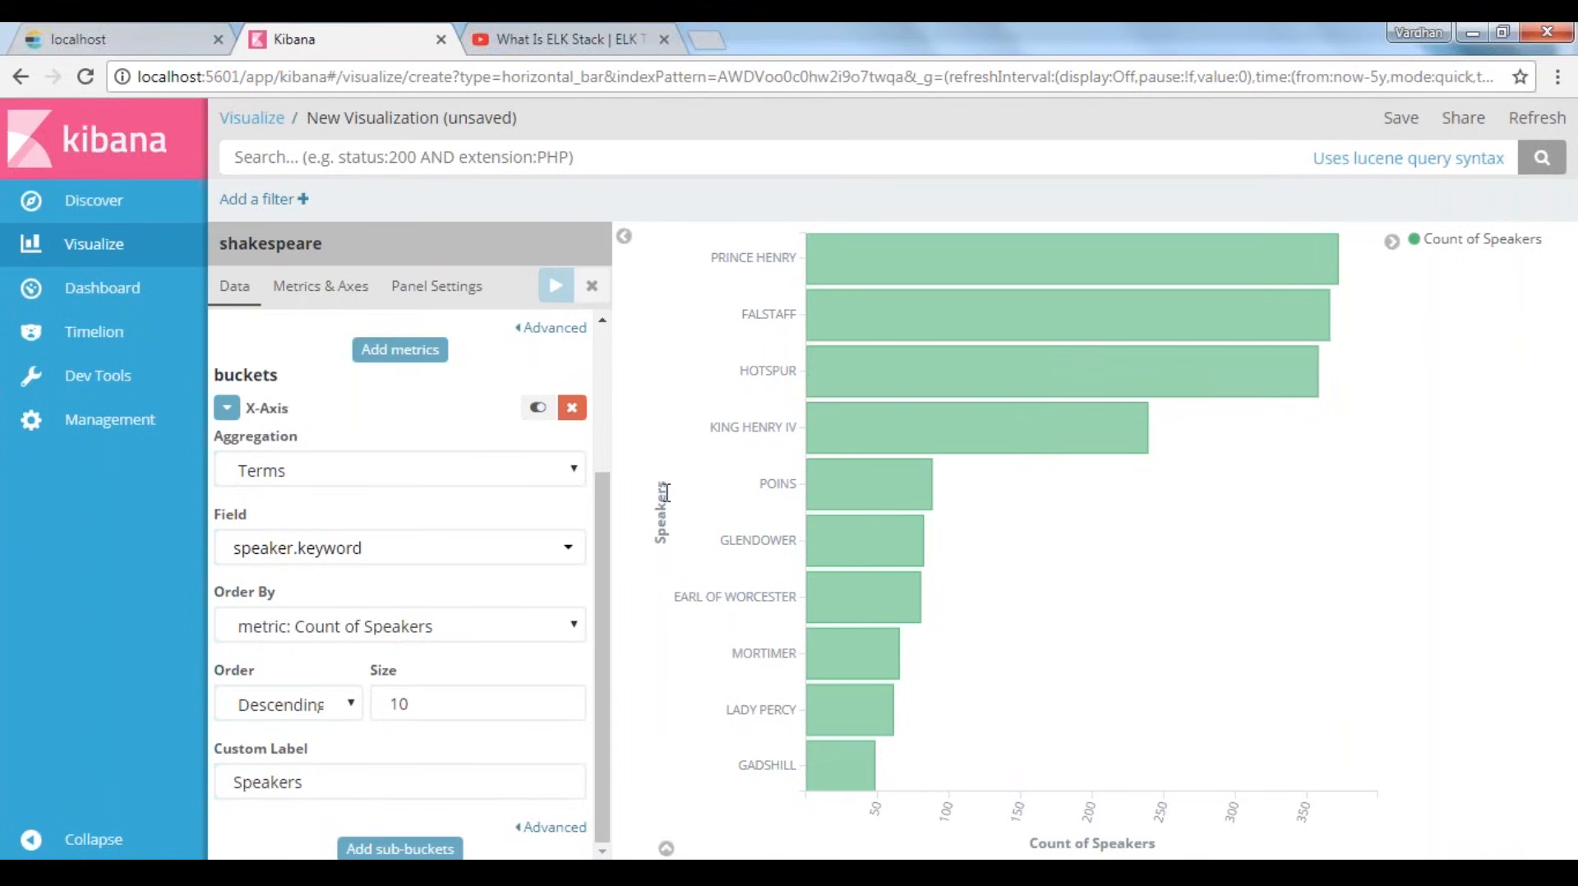
Save the visualization as "Count of Speakers in Plays"
{"action": "left_click", "coordinate": [1401, 132]}
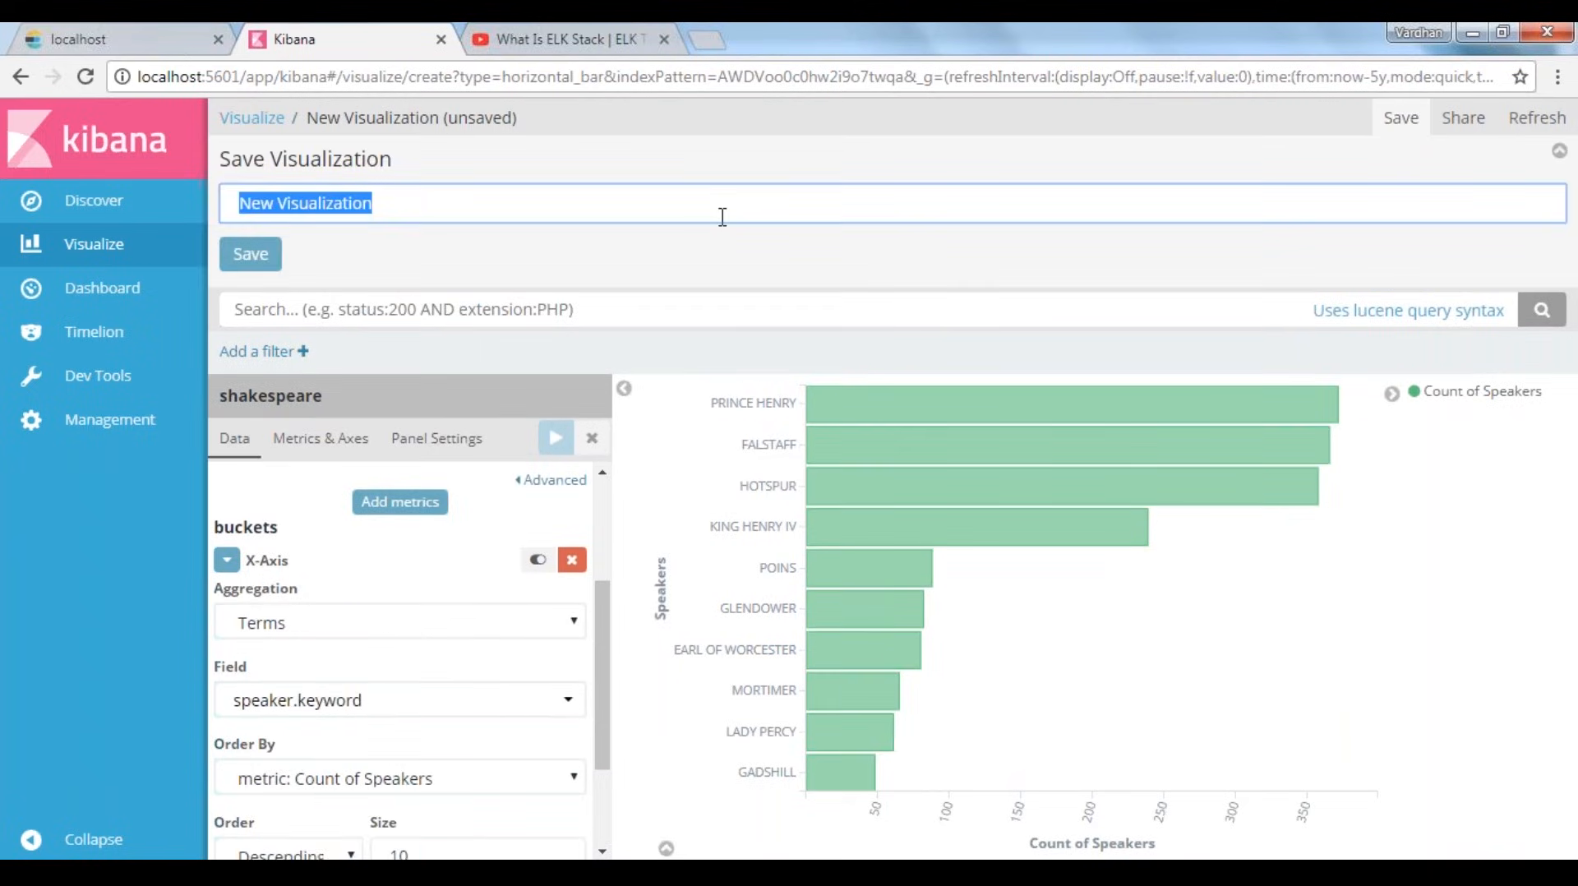
{"action": "type", "text": "Speakers in"}
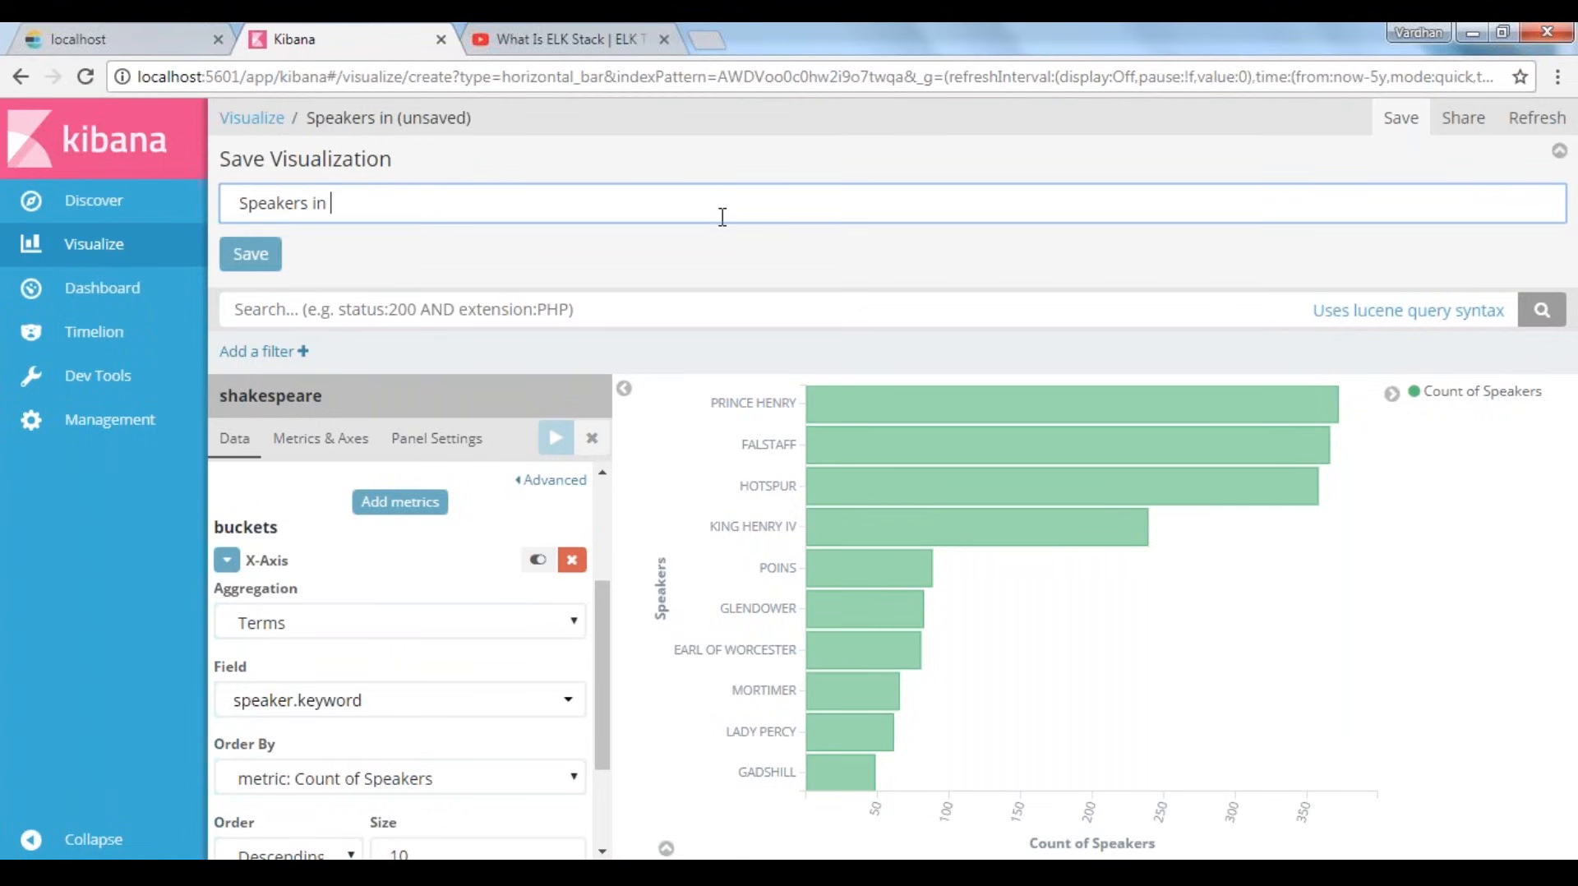
{"action": "key", "text": "Home"}
{"action": "type", "text": "Count "}
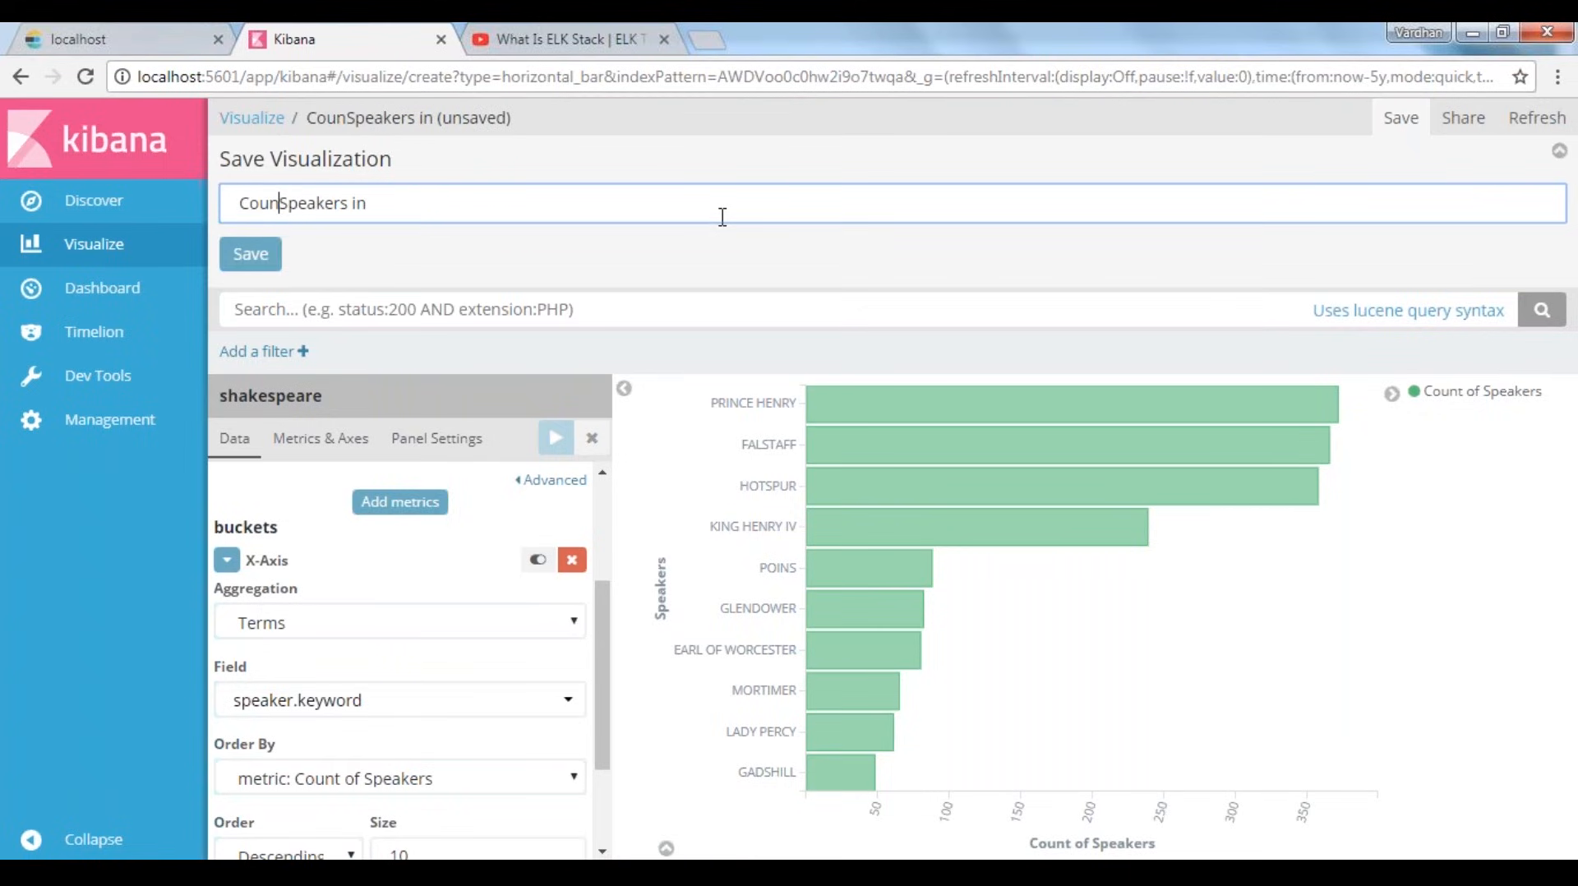
{"action": "type", "text": "of"}
{"action": "key", "text": "End"}
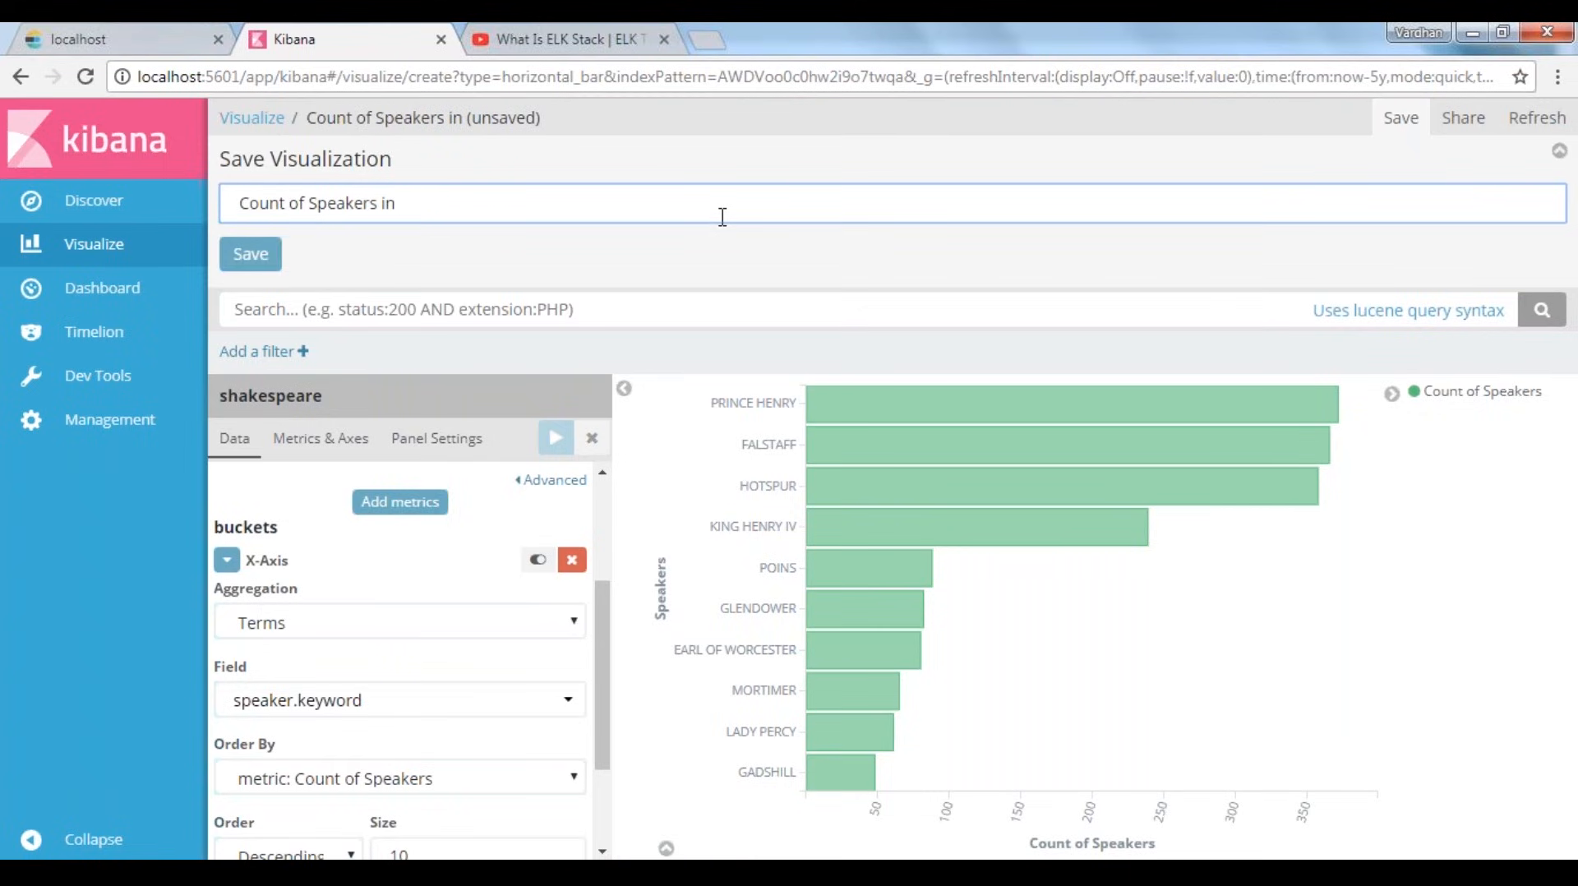
{"action": "type", "text": "Plays"}
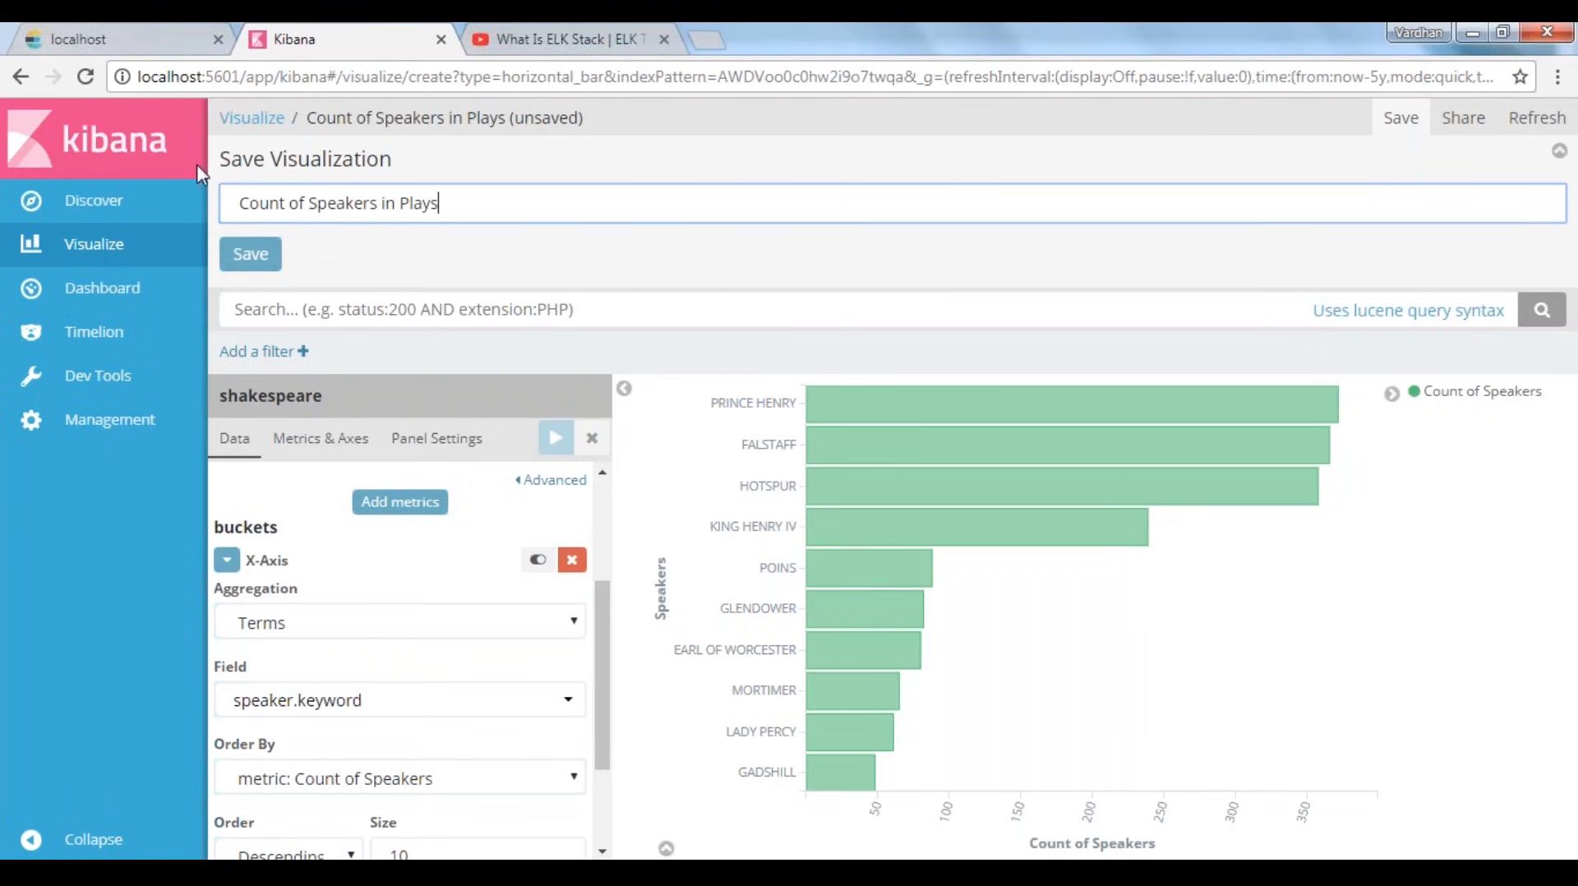
{"action": "left_click", "coordinate": [261, 264]}
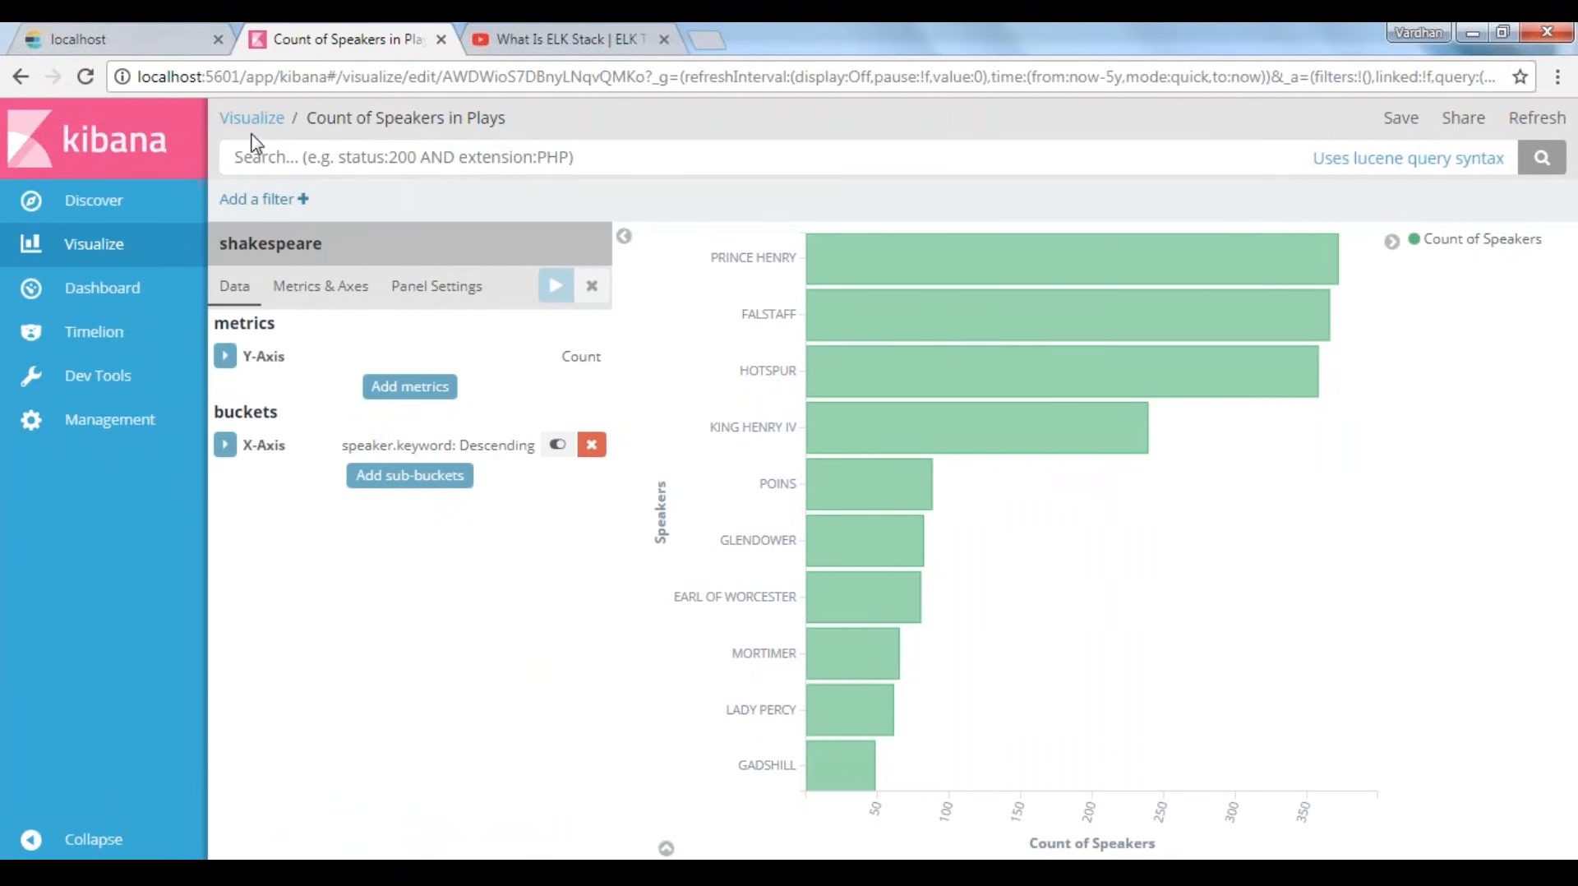
{"action": "left_click_drag", "start_coordinate": [317, 118], "coordinate": [482, 118]}
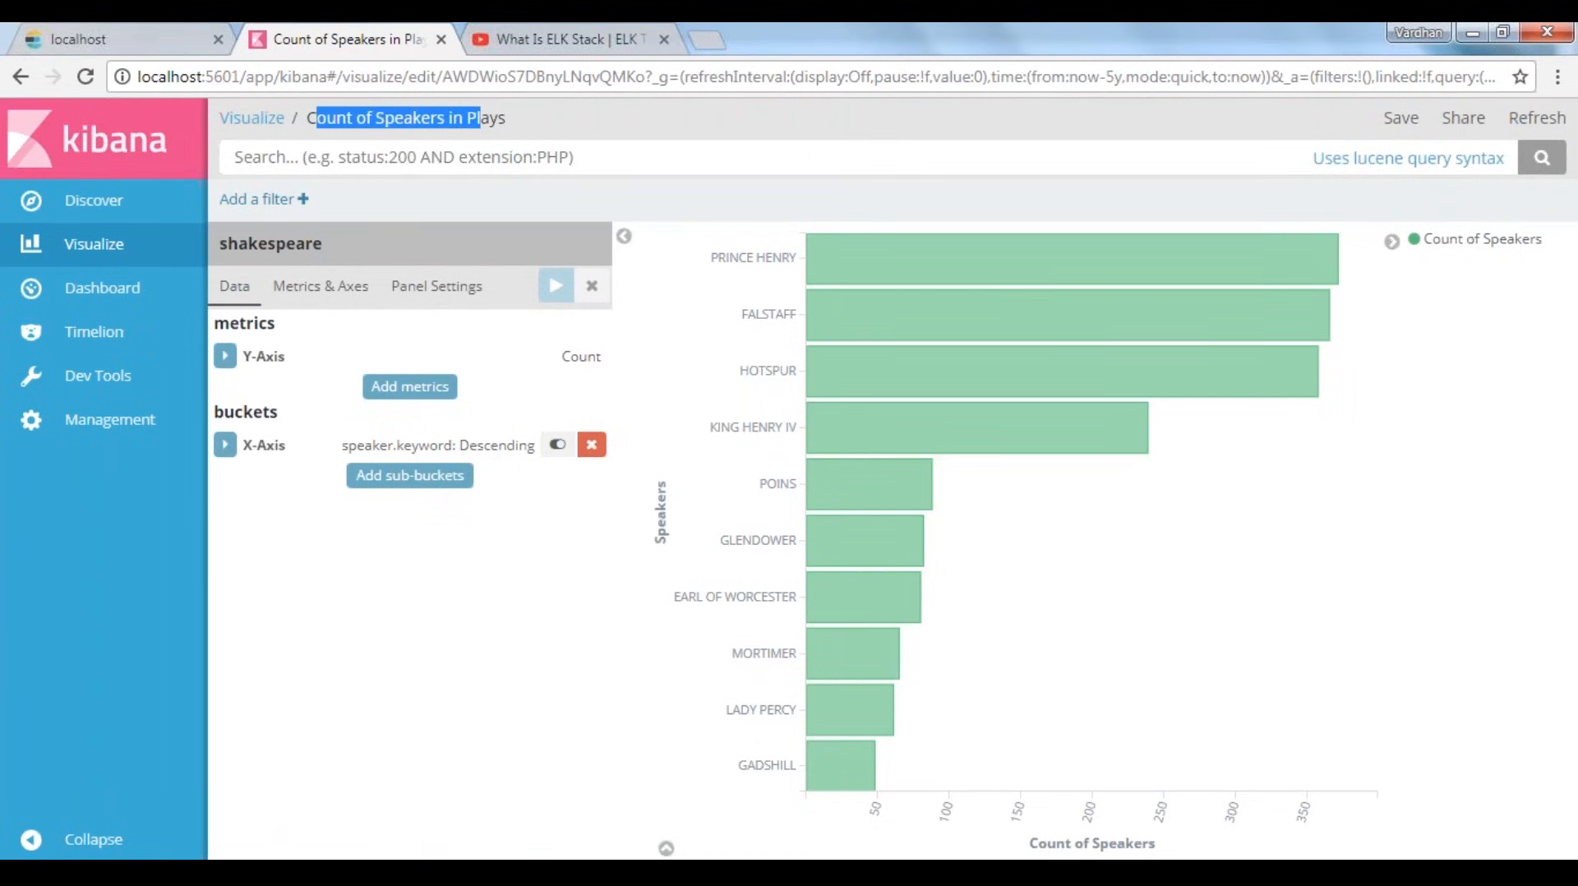
Set the size of the saved chart's X-Axis bucket to 5 and apply the change
{"action": "left_click", "coordinate": [224, 445]}
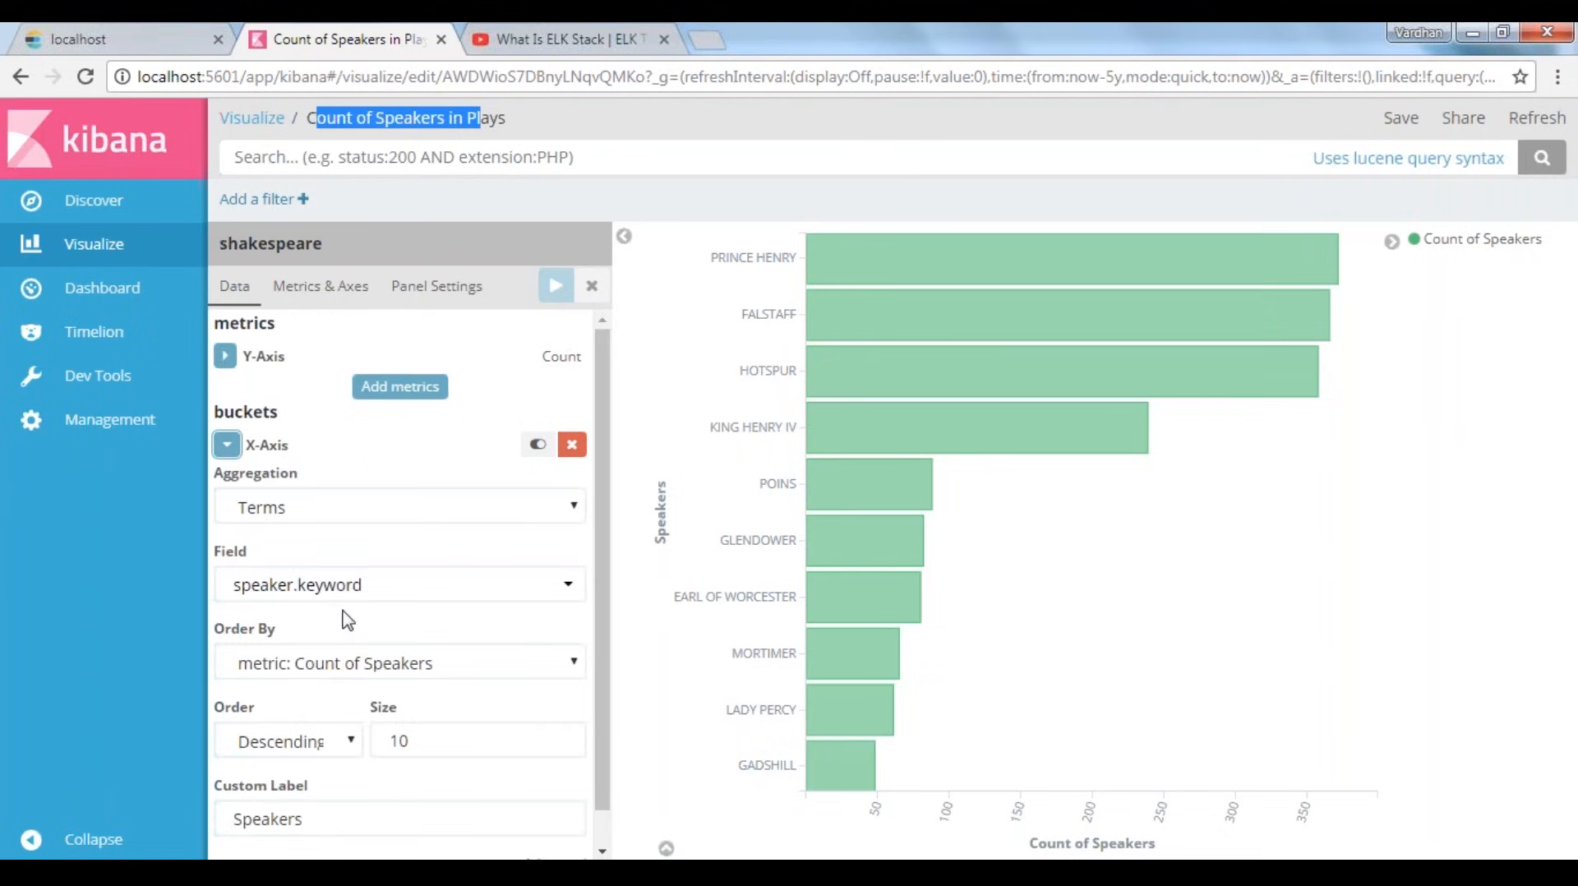
{"action": "double_click", "coordinate": [399, 740]}
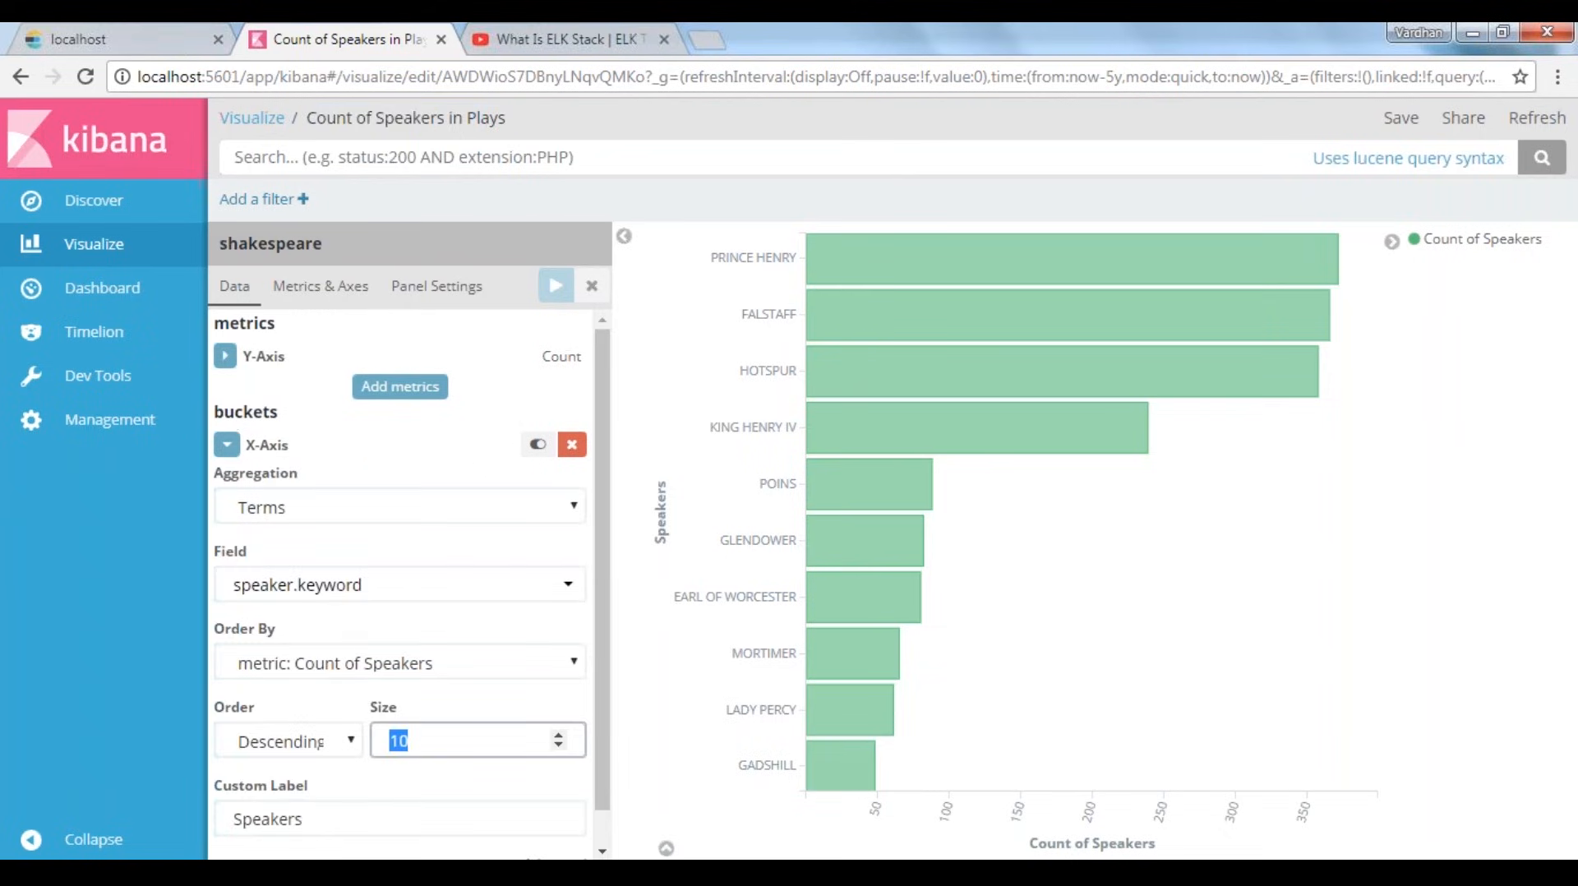
{"action": "type", "text": "5"}
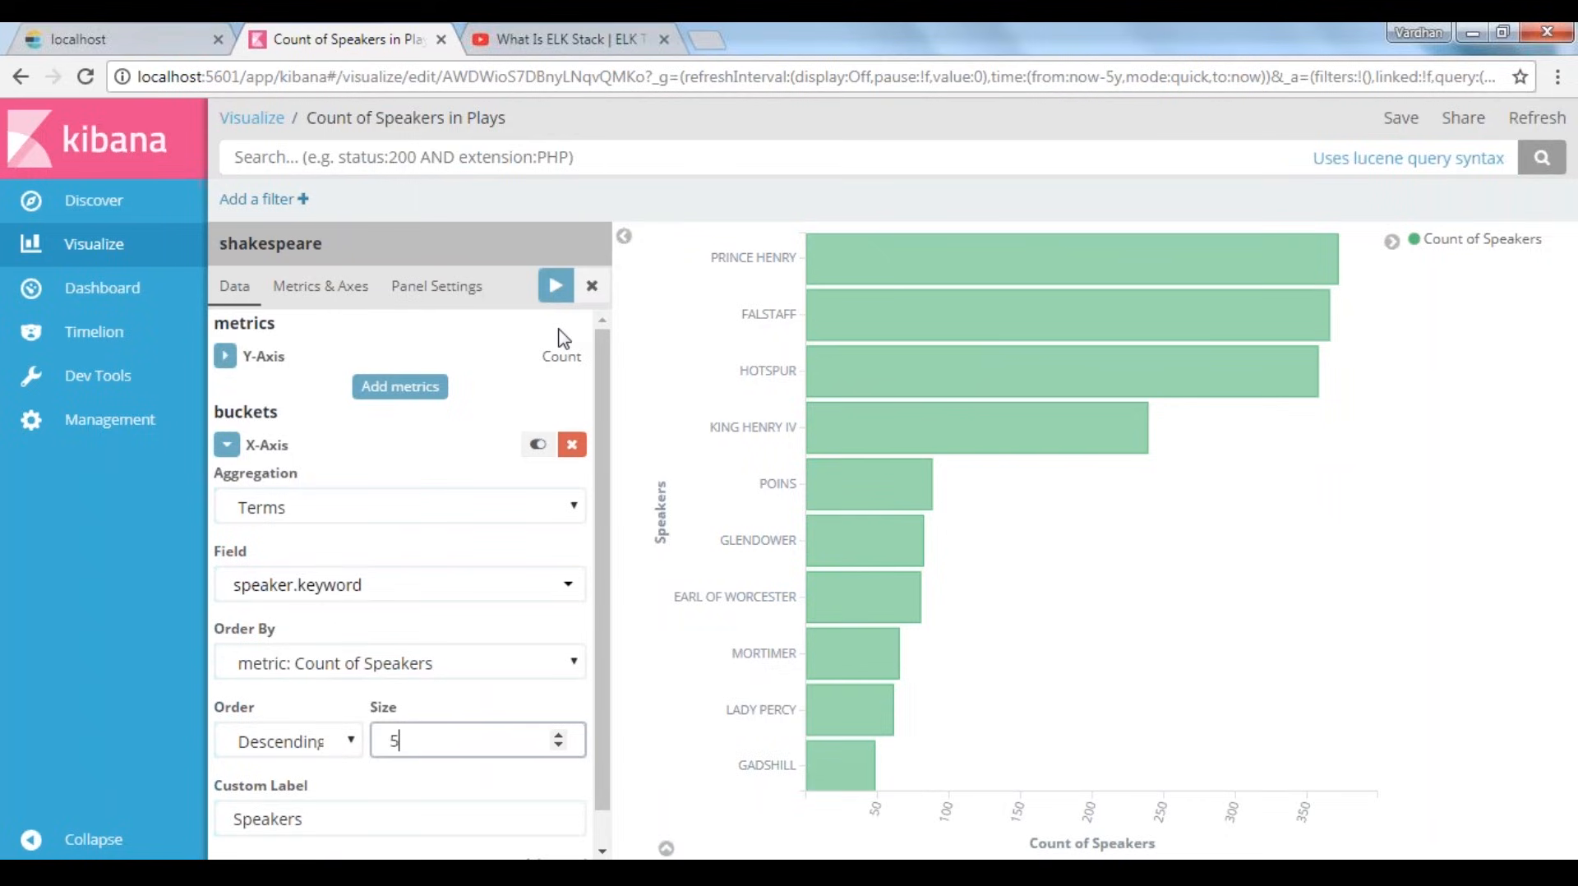
{"action": "left_click", "coordinate": [555, 285]}
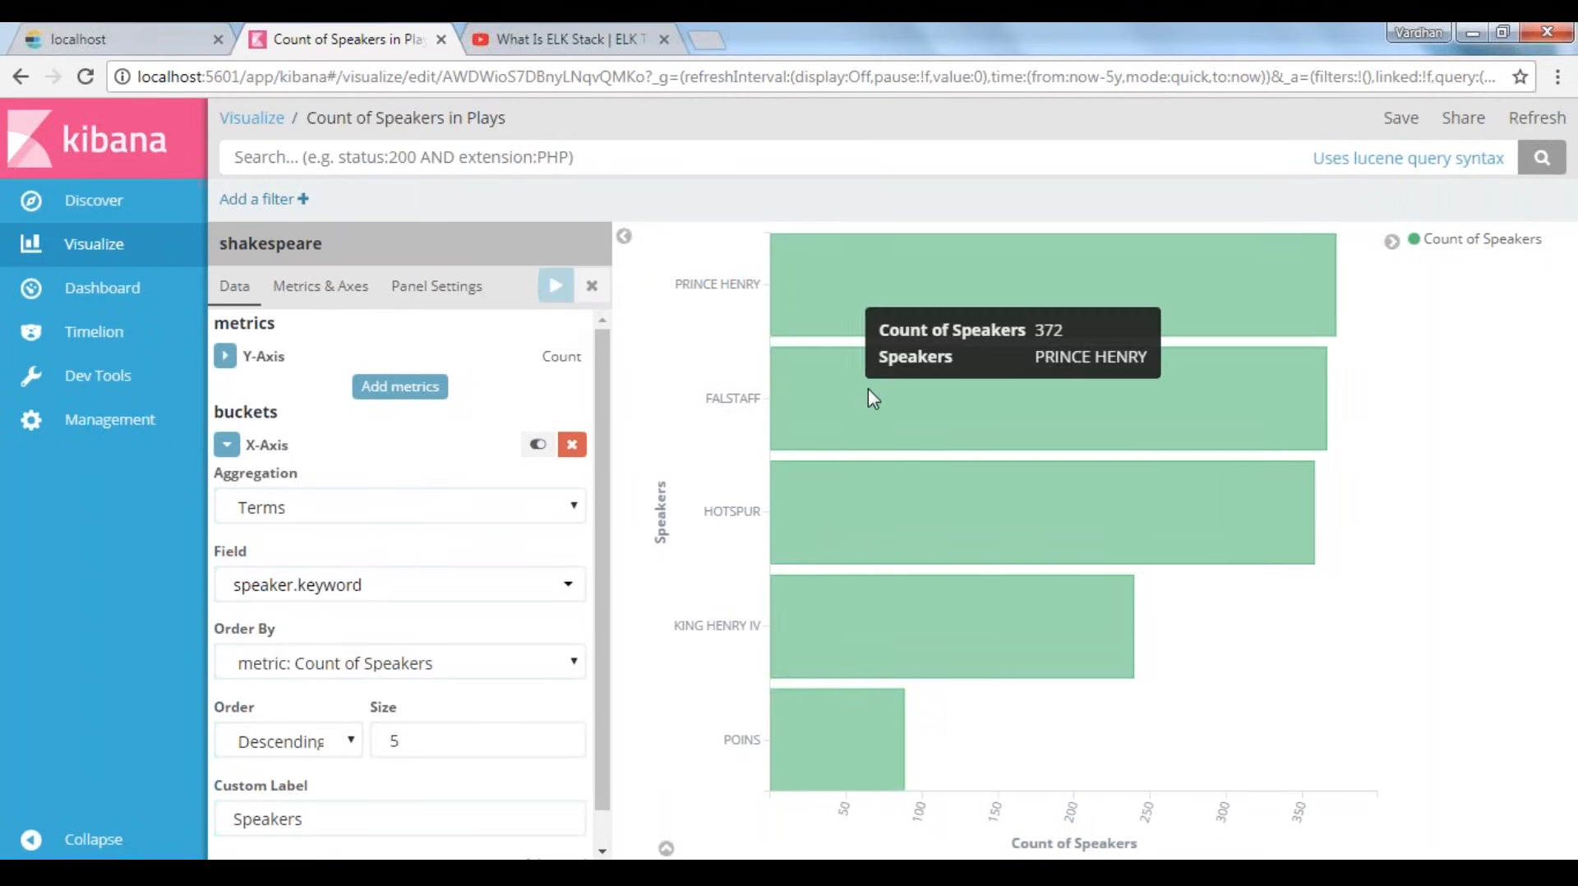
{"action": "mouse_move", "coordinate": [870, 392]}
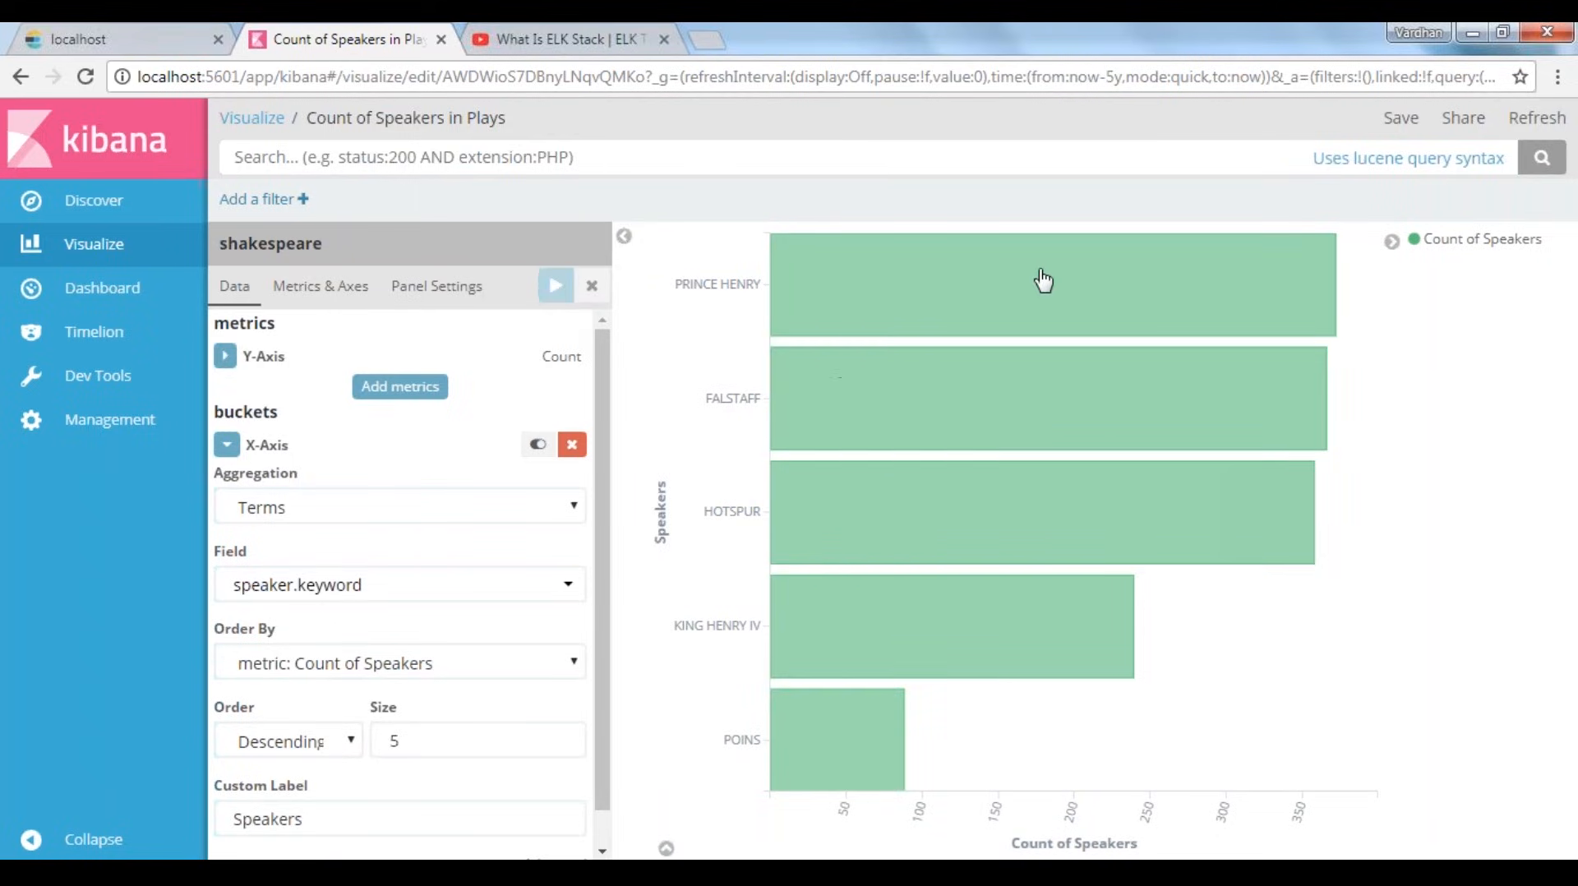
Save the updated speakers chart under its existing name, "Count of Speakers in Plays"
{"action": "left_click", "coordinate": [1400, 117]}
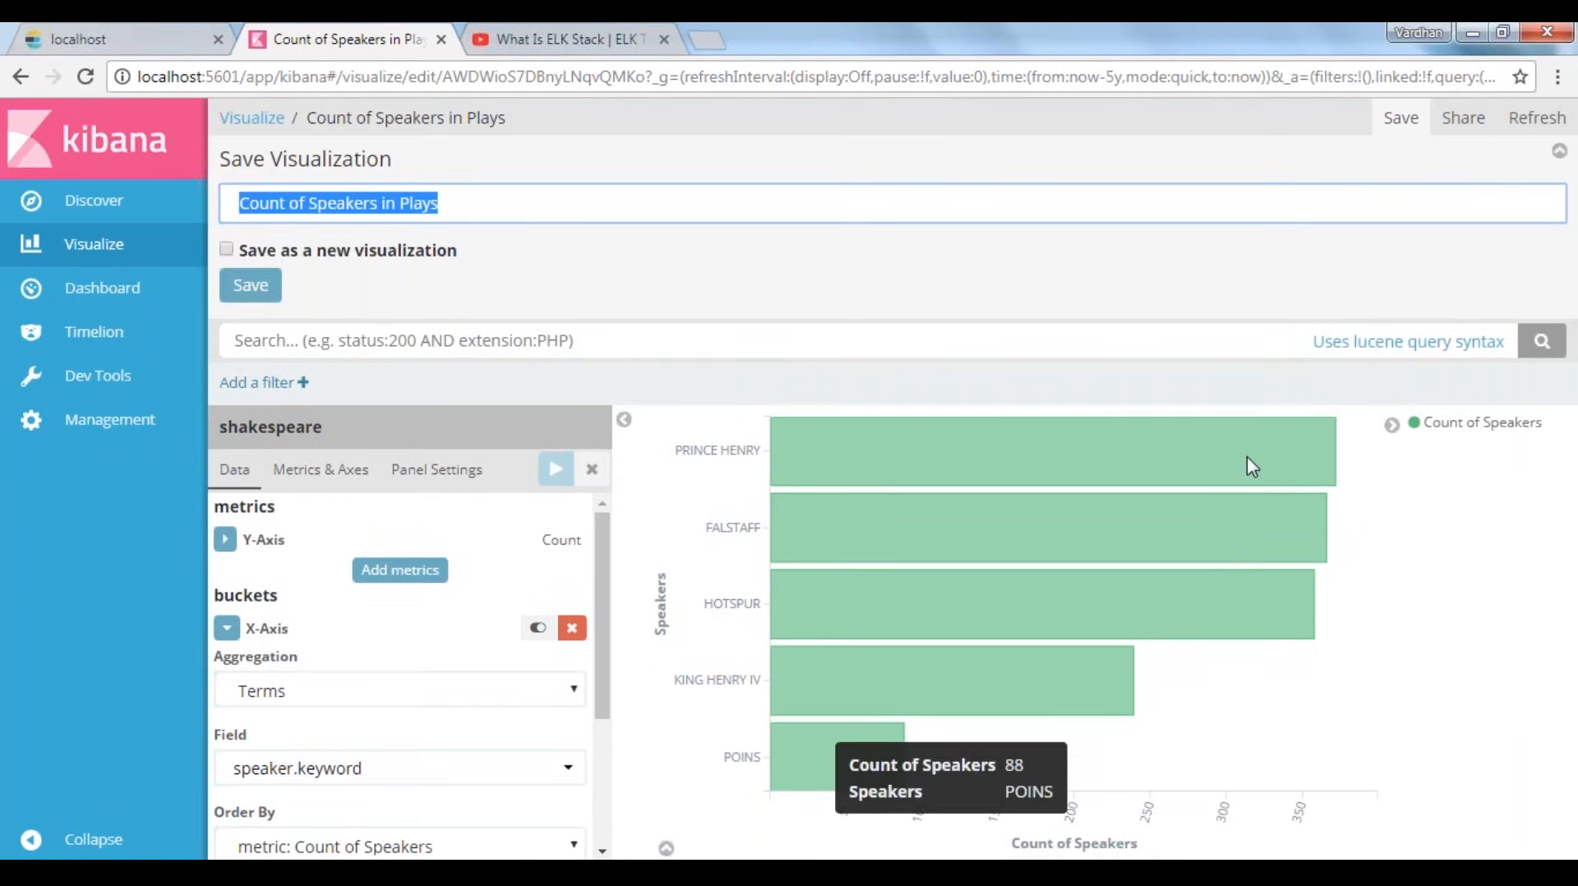
{"action": "left_click", "coordinate": [244, 289]}
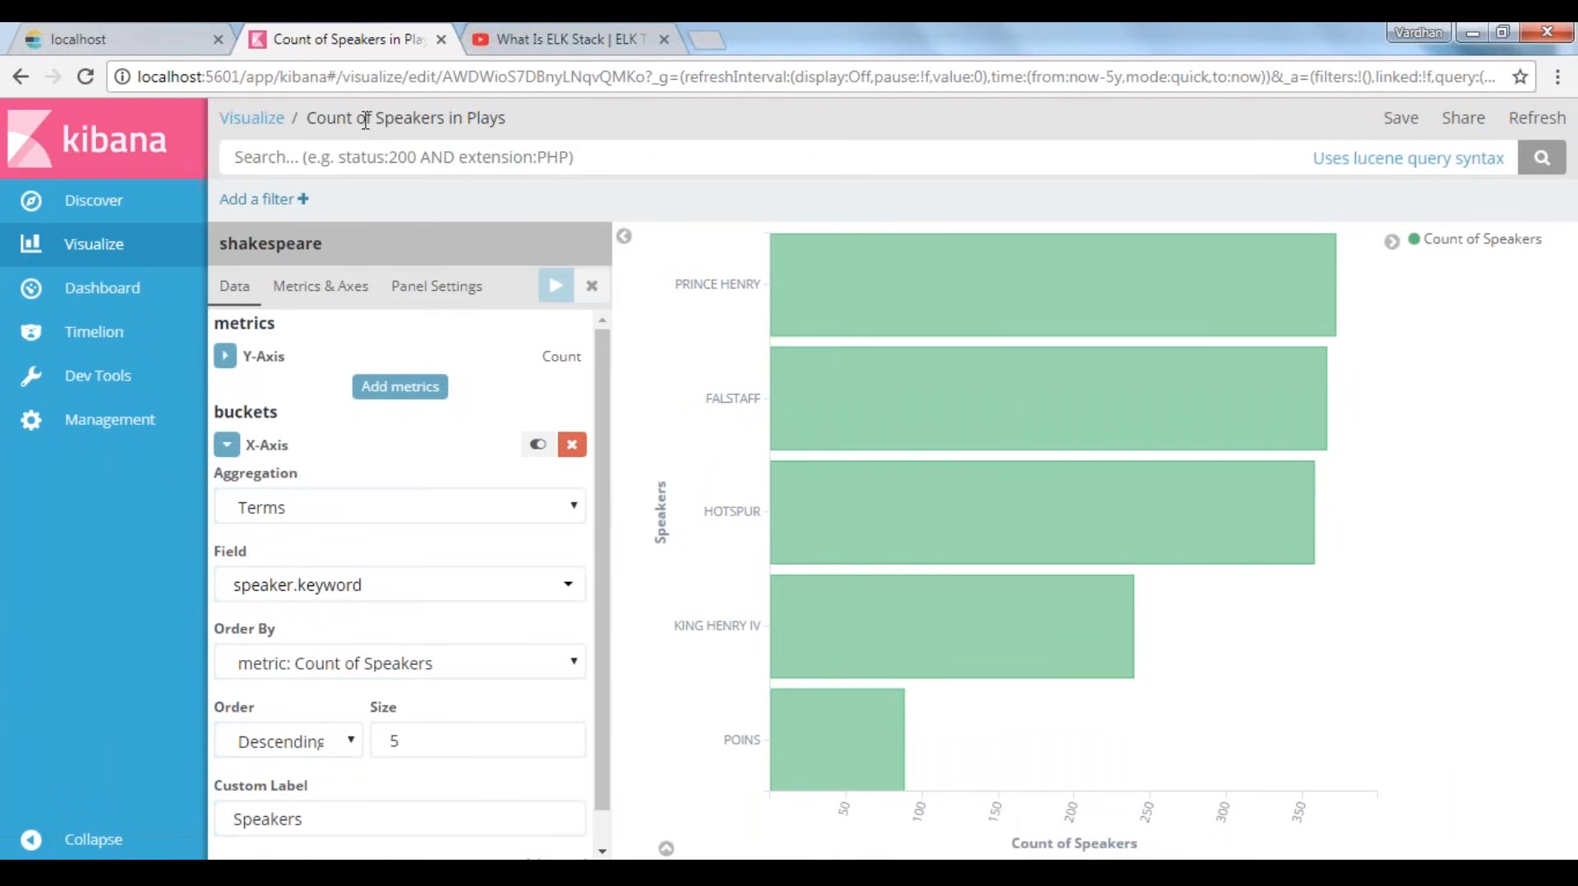
{"action": "left_click_drag", "start_coordinate": [308, 119], "coordinate": [499, 130]}
{"action": "left_click", "coordinate": [527, 127]}
View the saved "Customer Types - Pie Chart" visualization and return to the list of saved visualizations
{"action": "left_click", "coordinate": [93, 243]}
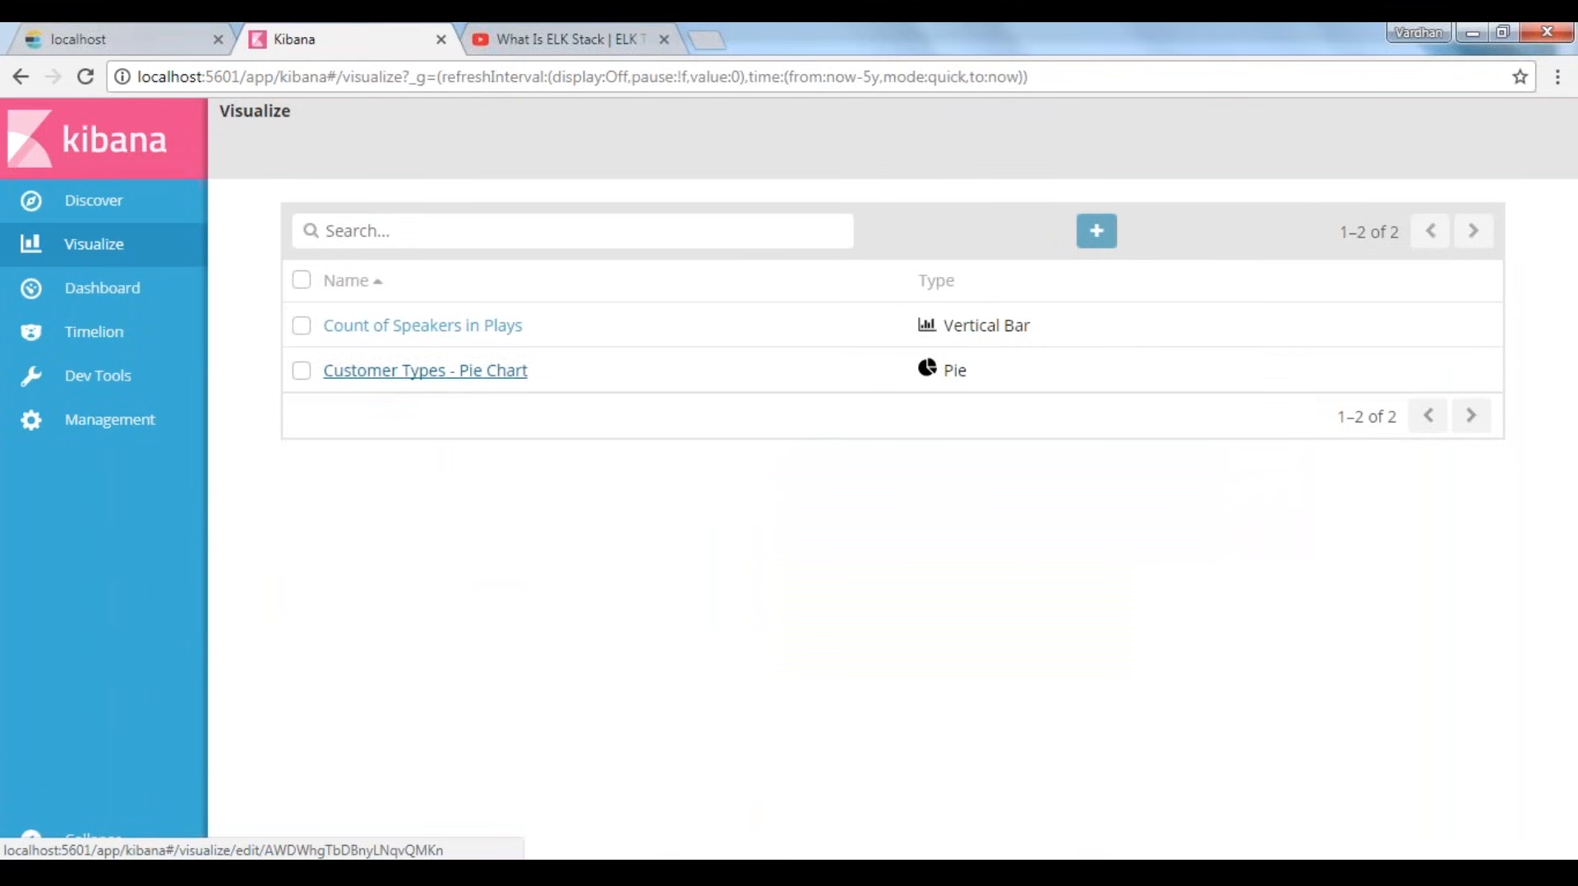
{"action": "left_click", "coordinate": [408, 371]}
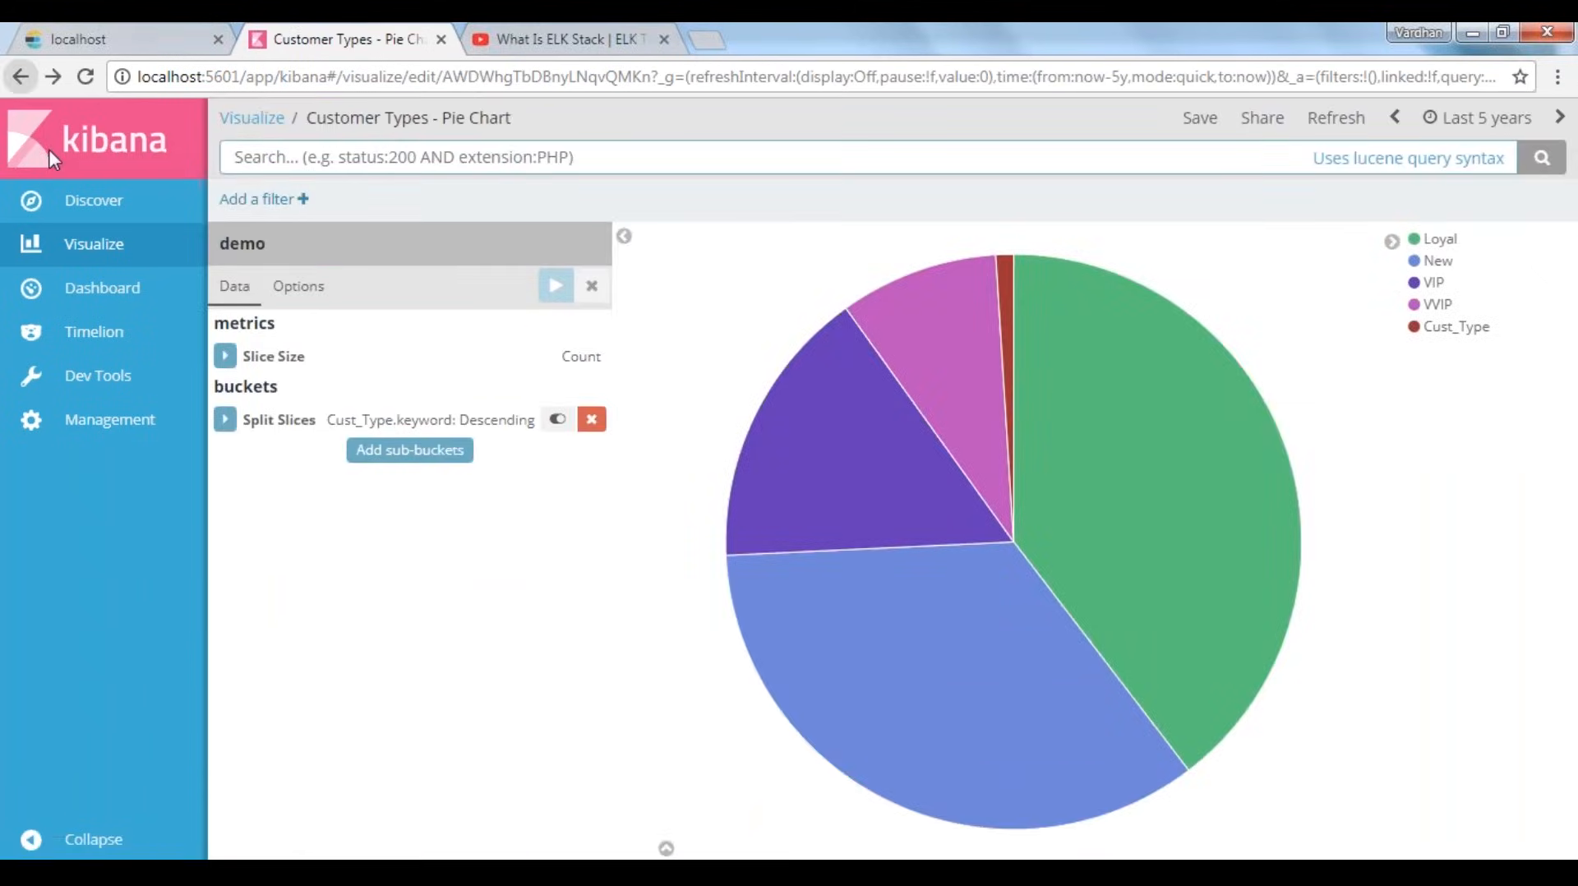
{"action": "left_click", "coordinate": [20, 76]}
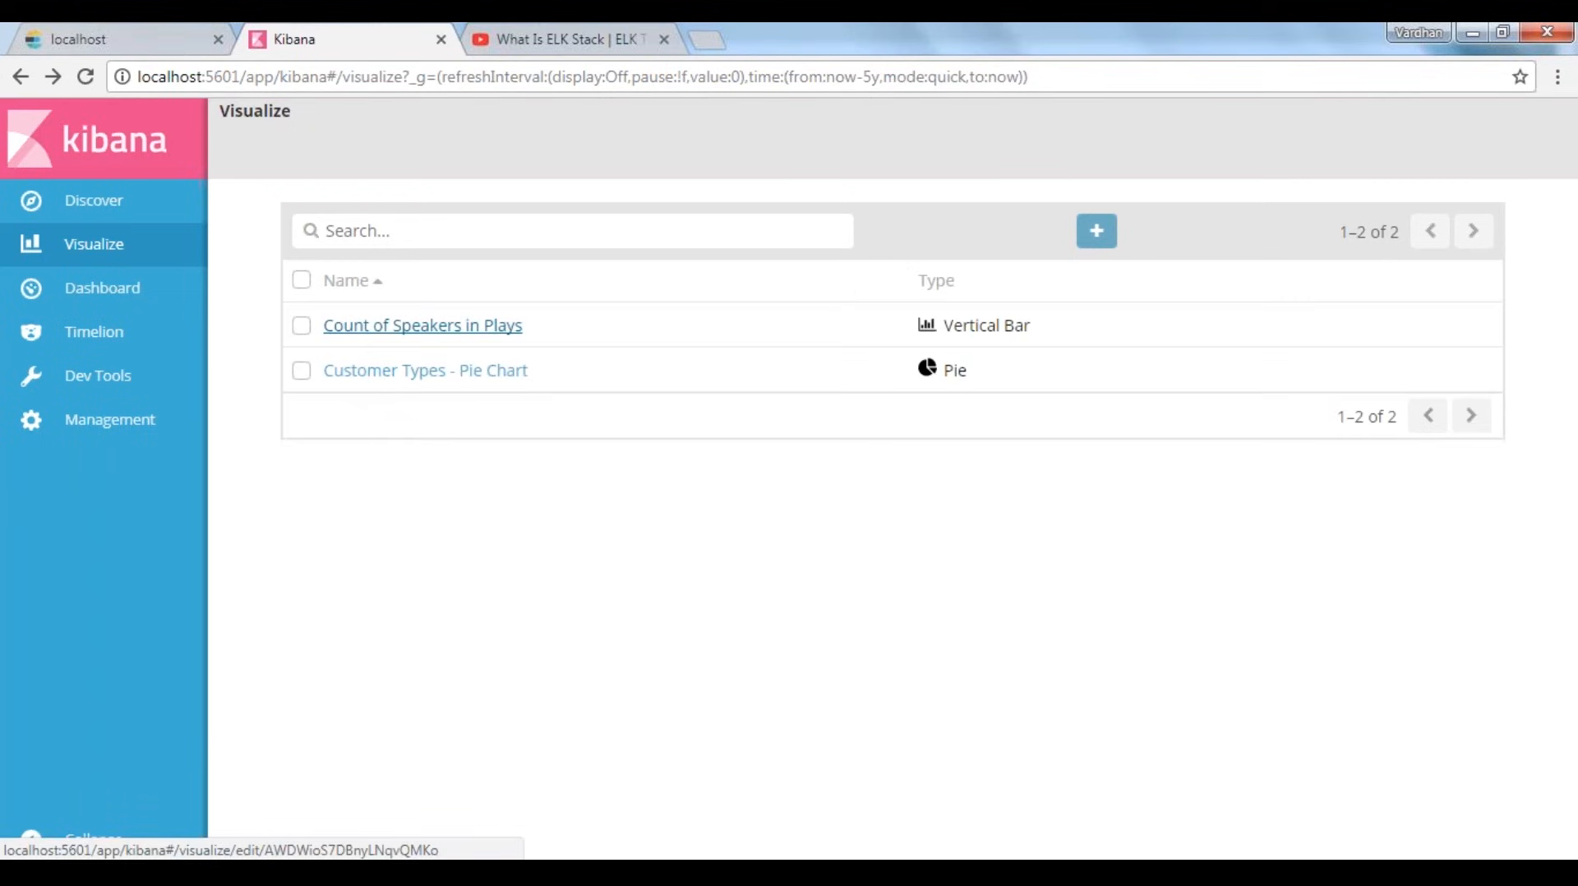
Show the logstash-* index in Discover and reset its table to the default columns
{"action": "left_click", "coordinate": [93, 200]}
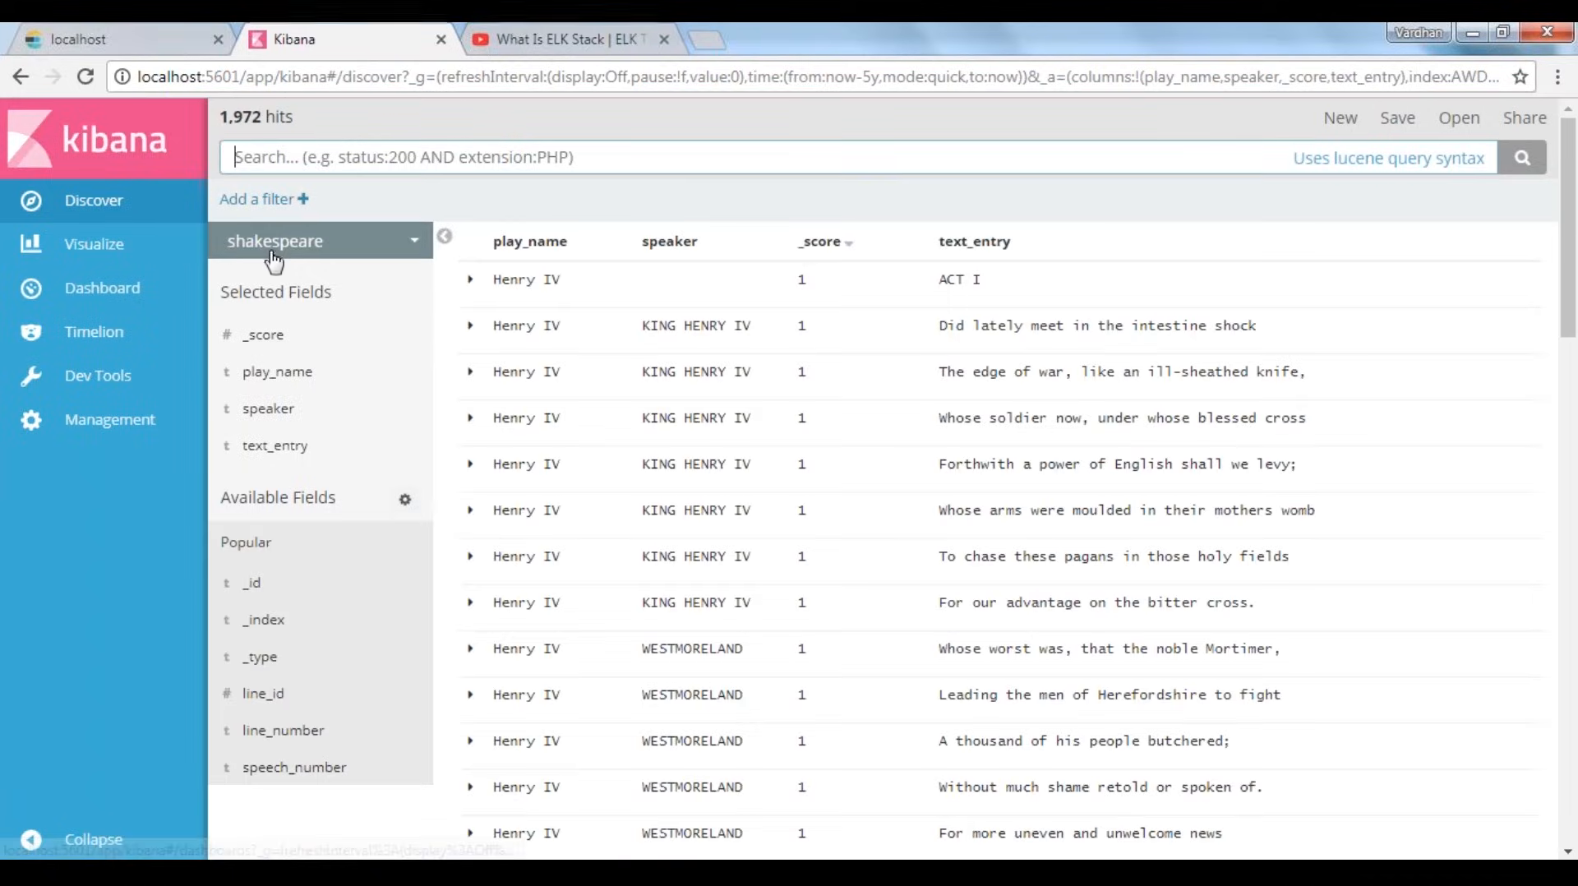
{"action": "left_click", "coordinate": [321, 240]}
{"action": "left_click", "coordinate": [270, 307]}
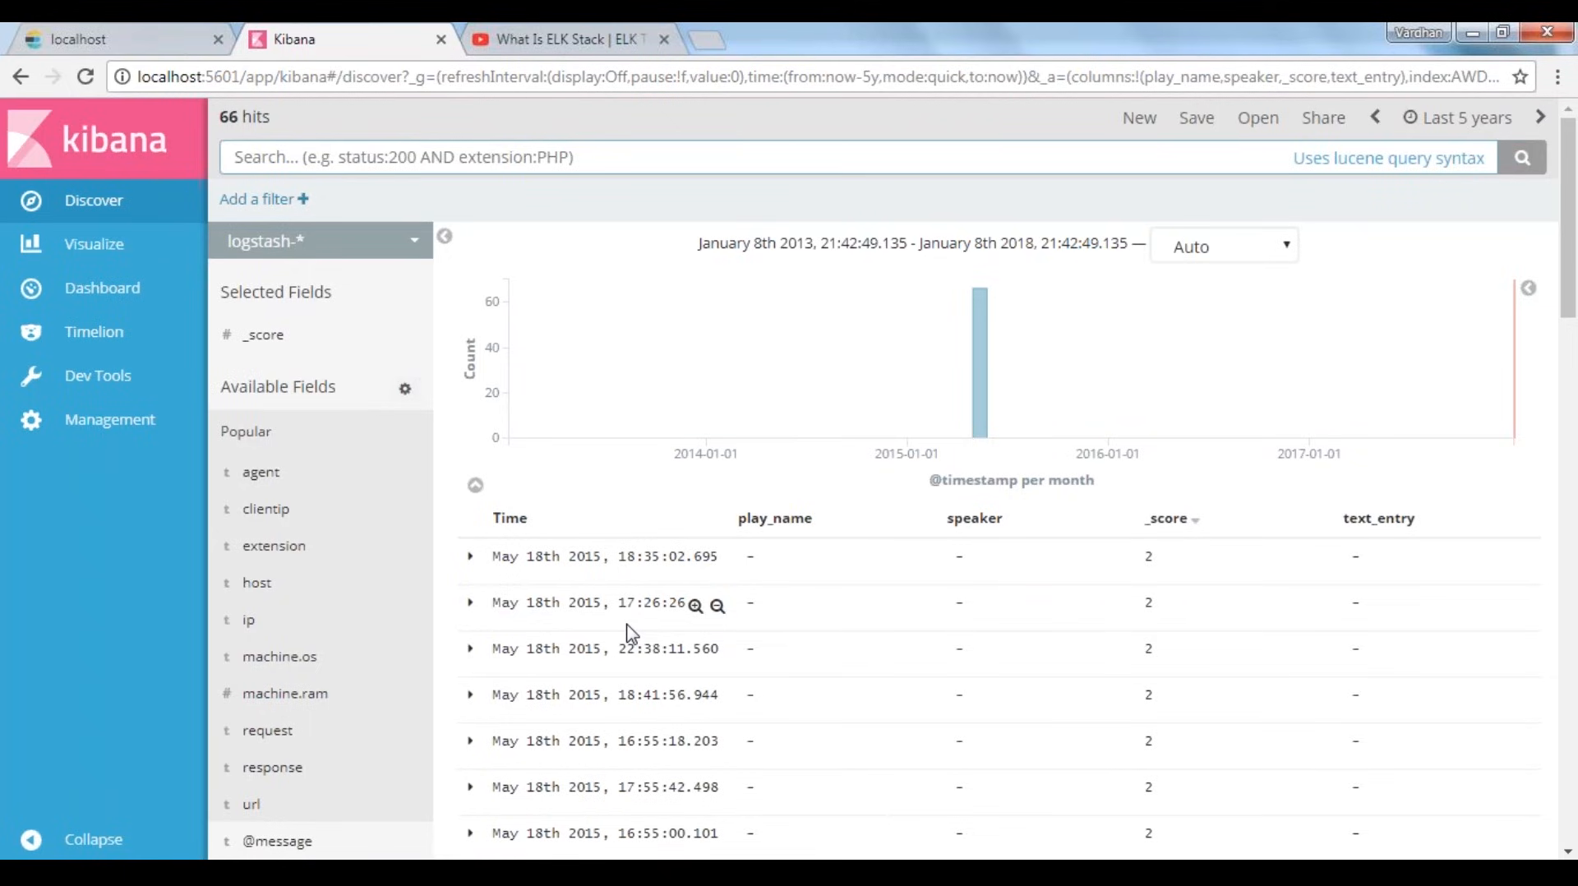
{"action": "left_click", "coordinate": [93, 202]}
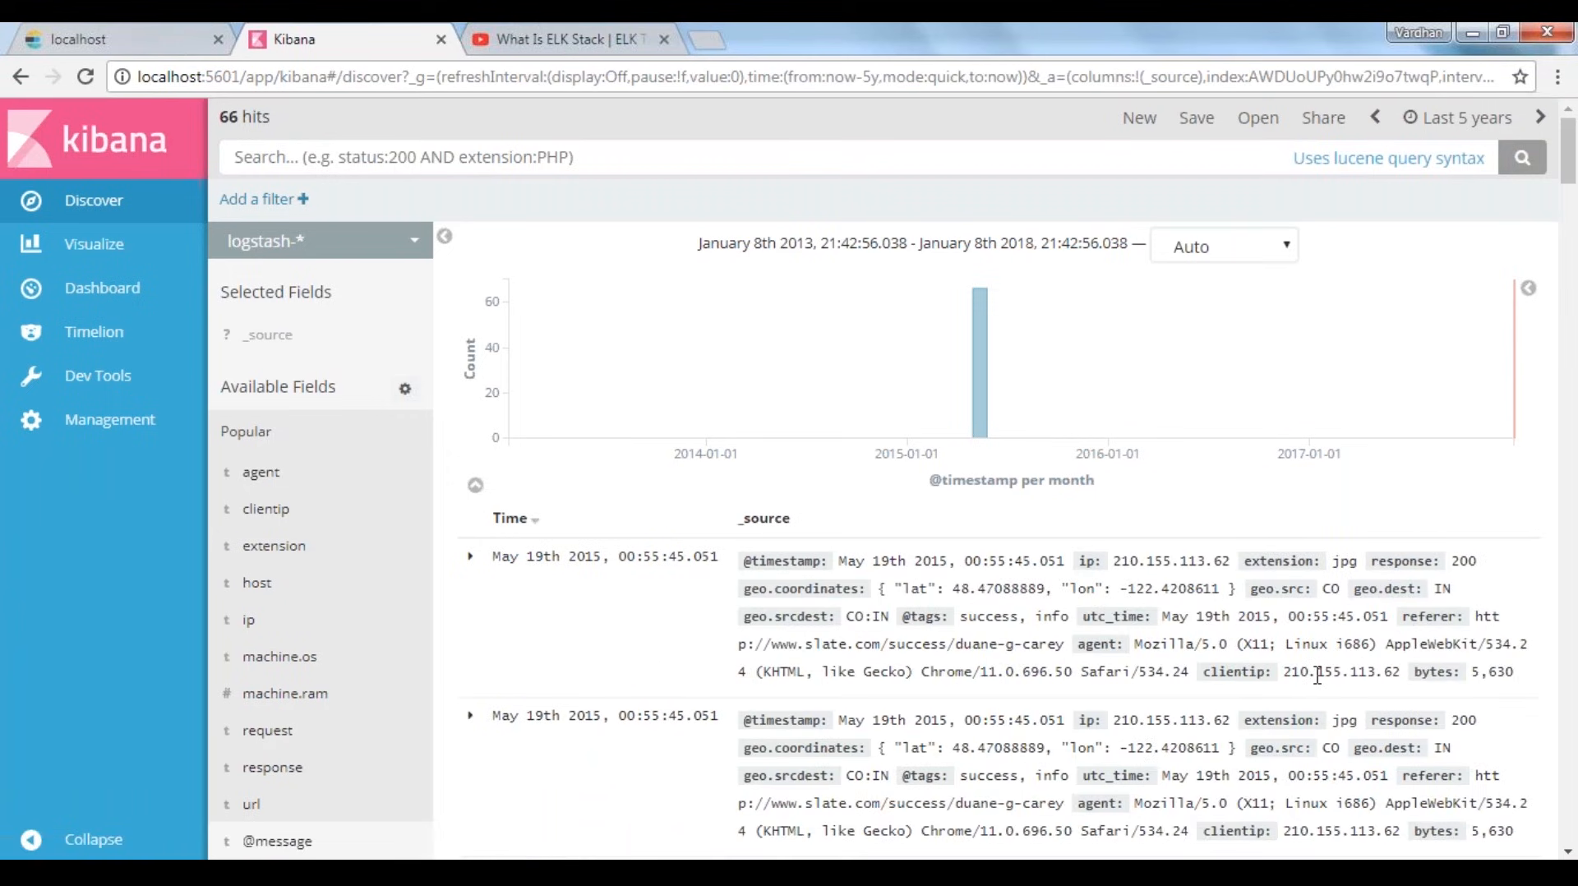
Add the host and clientip fields as columns to the logstash-* document table
{"action": "left_click_drag", "start_coordinate": [1516, 673], "coordinate": [909, 562]}
{"action": "left_click", "coordinate": [990, 511]}
{"action": "left_click", "coordinate": [400, 583]}
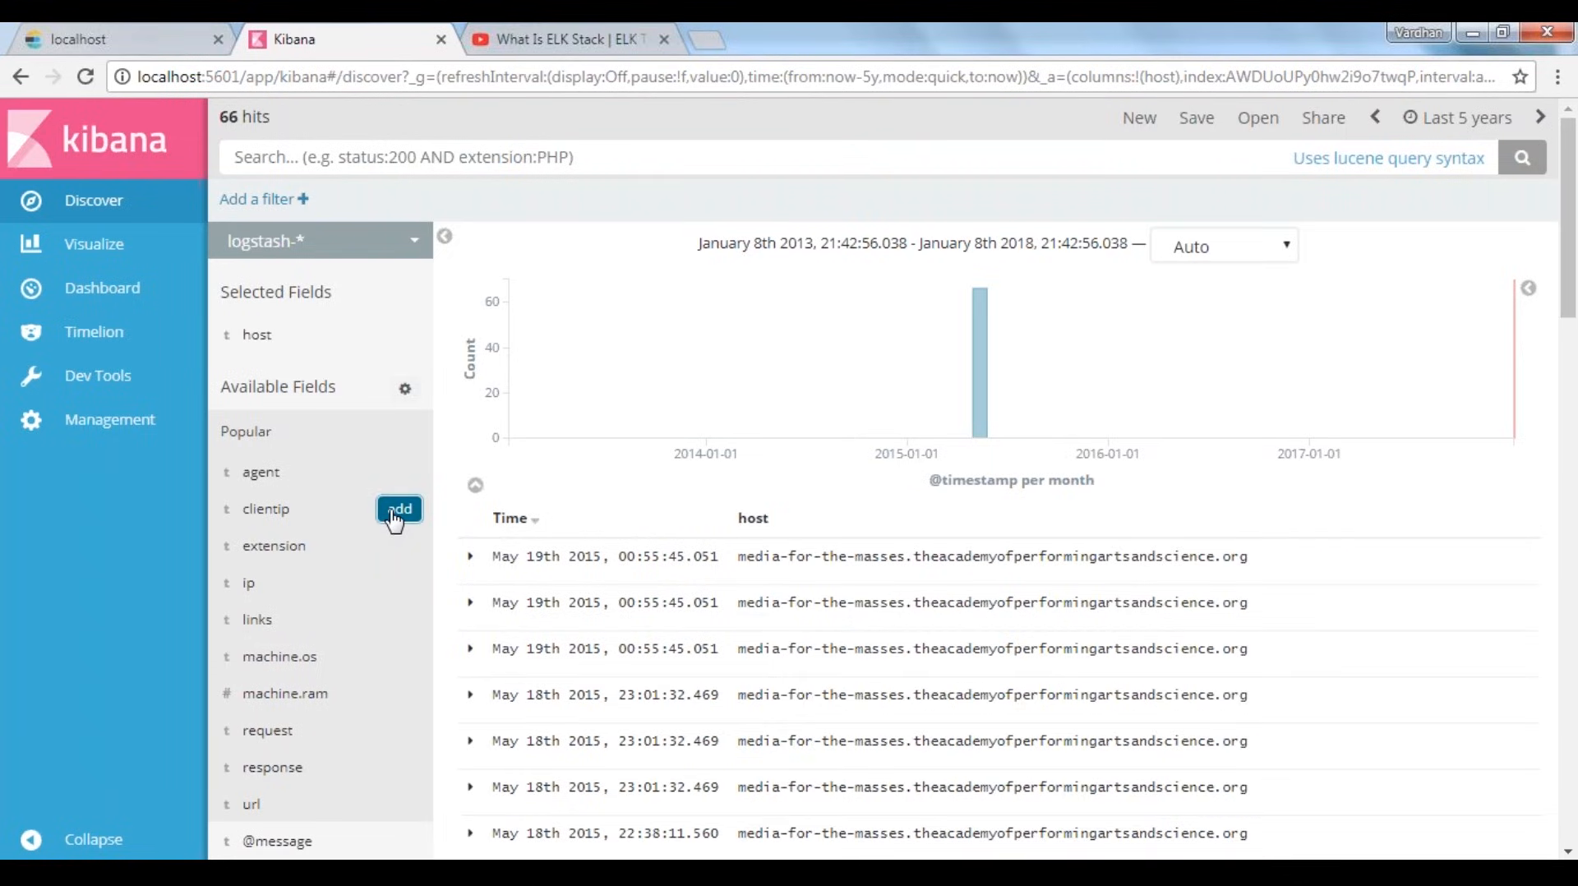
{"action": "left_click", "coordinate": [396, 511]}
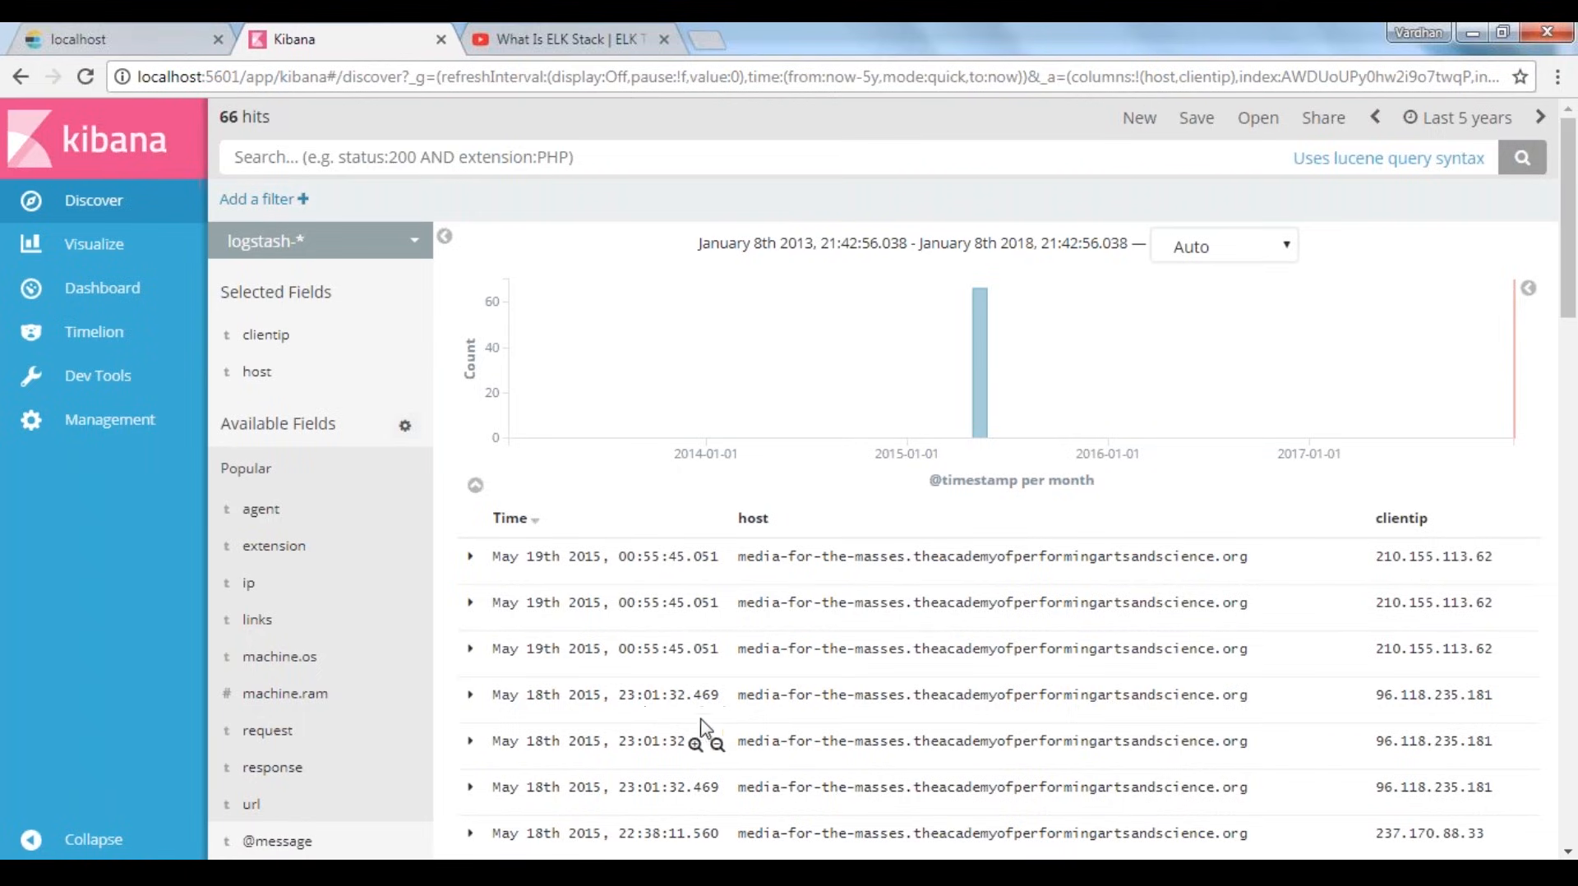
Examine the dates and times of the logstash-* log entries in the document table
{"action": "double_click", "coordinate": [528, 600]}
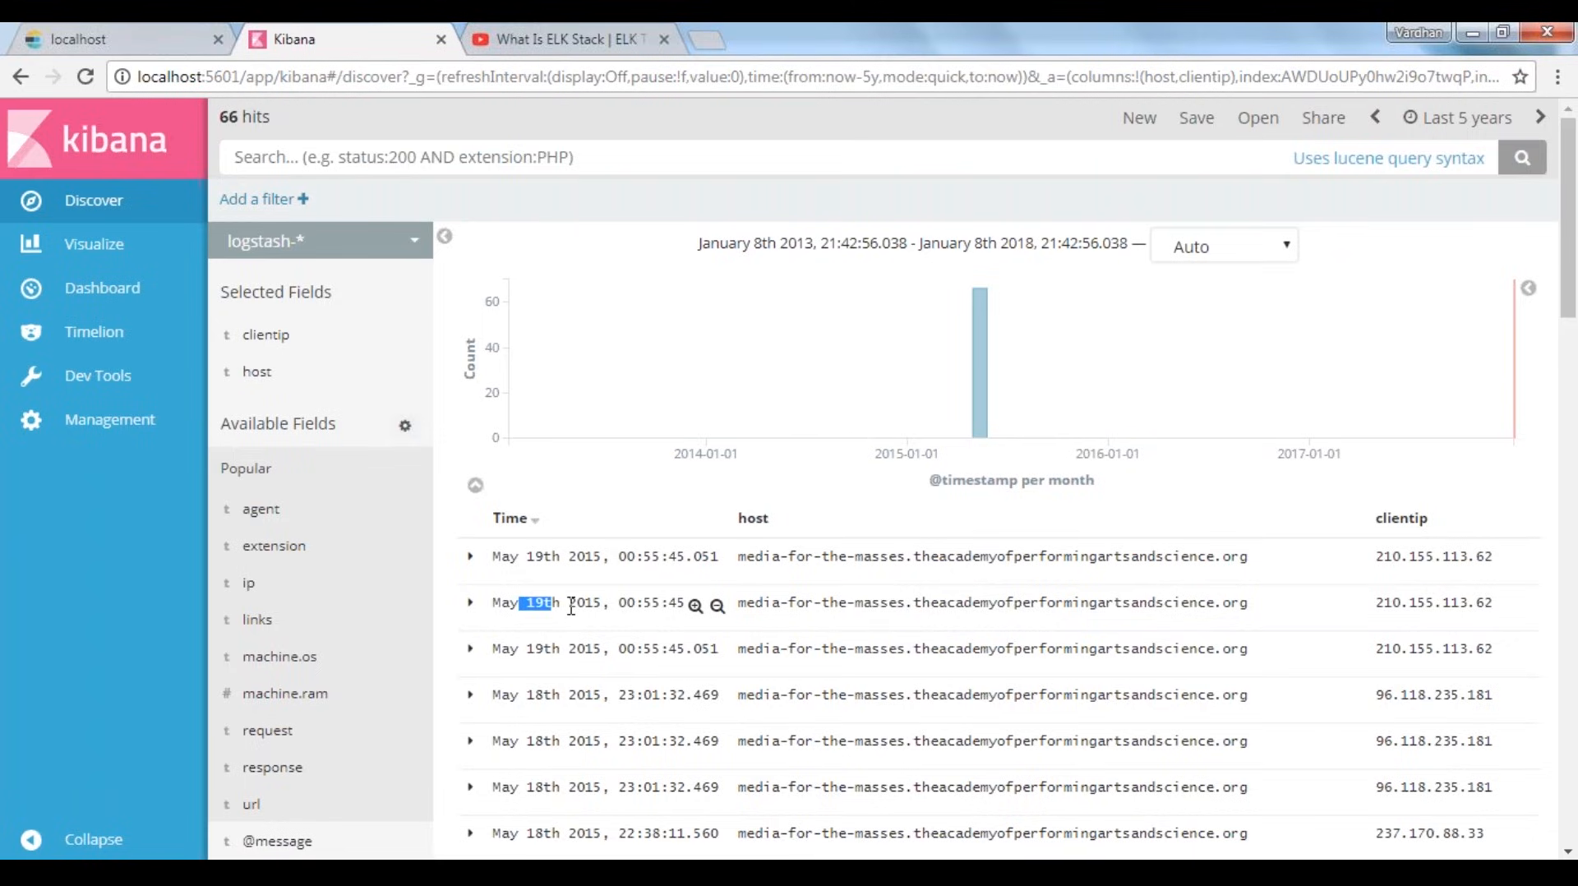
{"action": "double_click", "coordinate": [530, 694]}
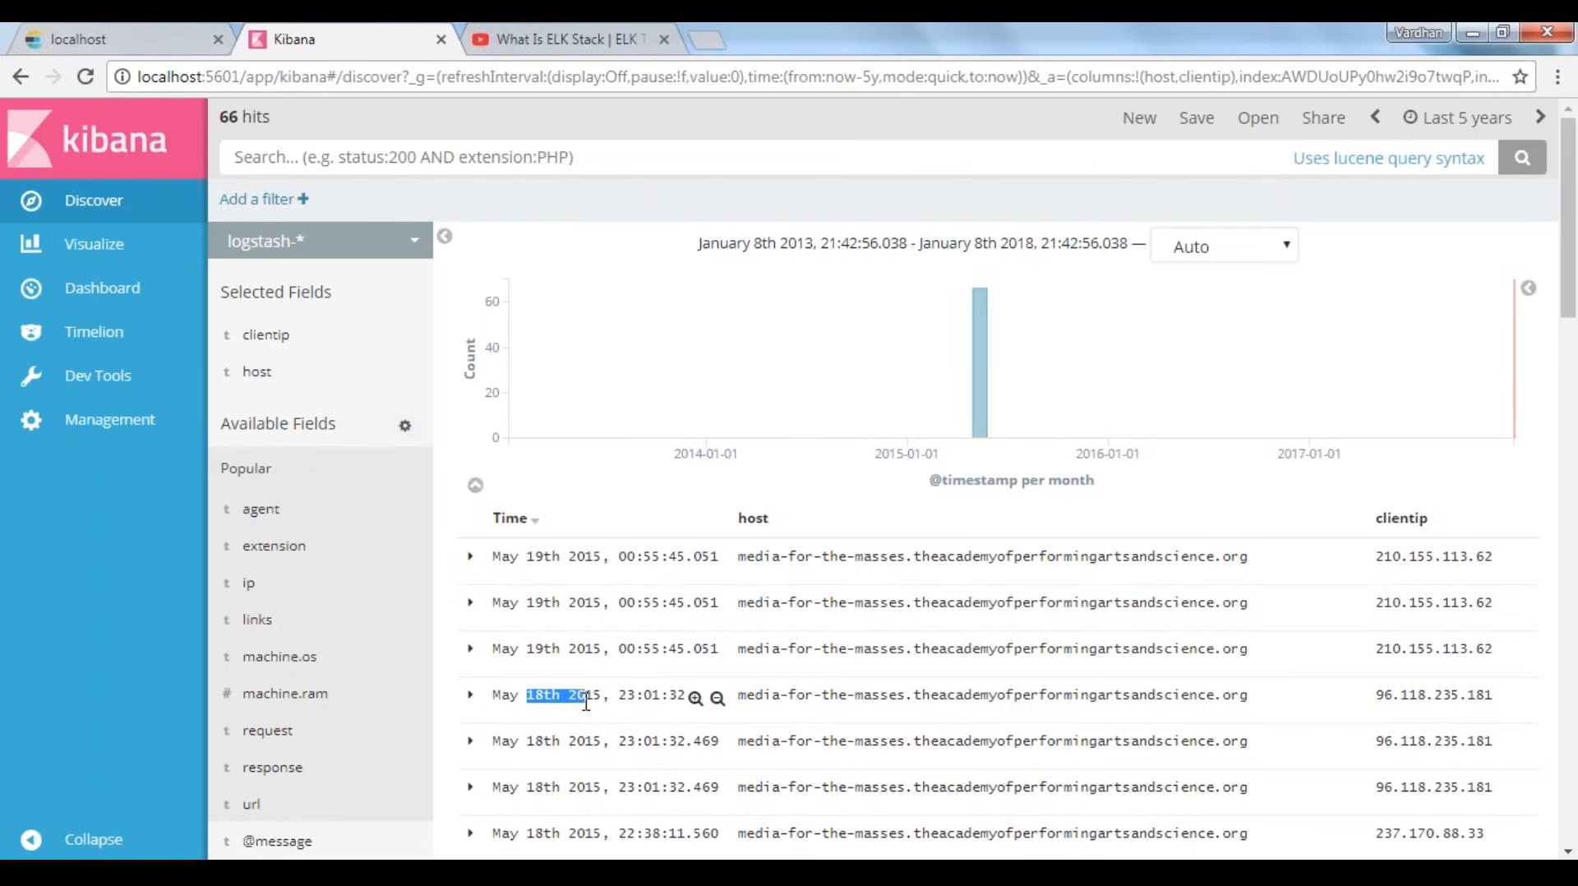
{"action": "scroll", "coordinate": [586, 703], "scroll_direction": "down", "scroll_amount": 1}
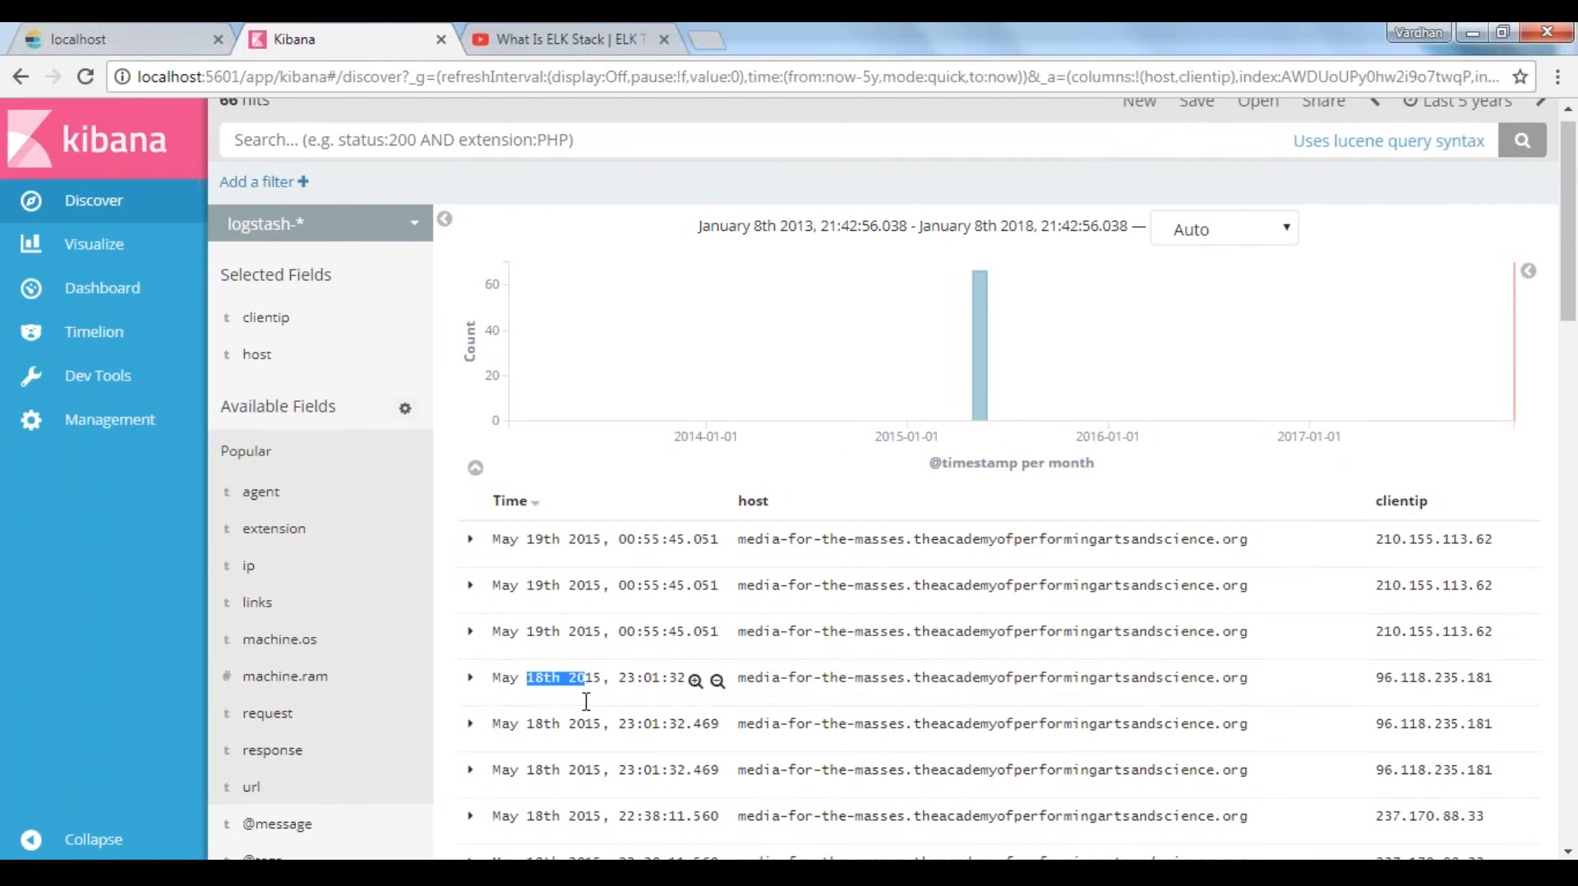
{"action": "scroll", "coordinate": [586, 700], "scroll_direction": "down", "scroll_amount": 3}
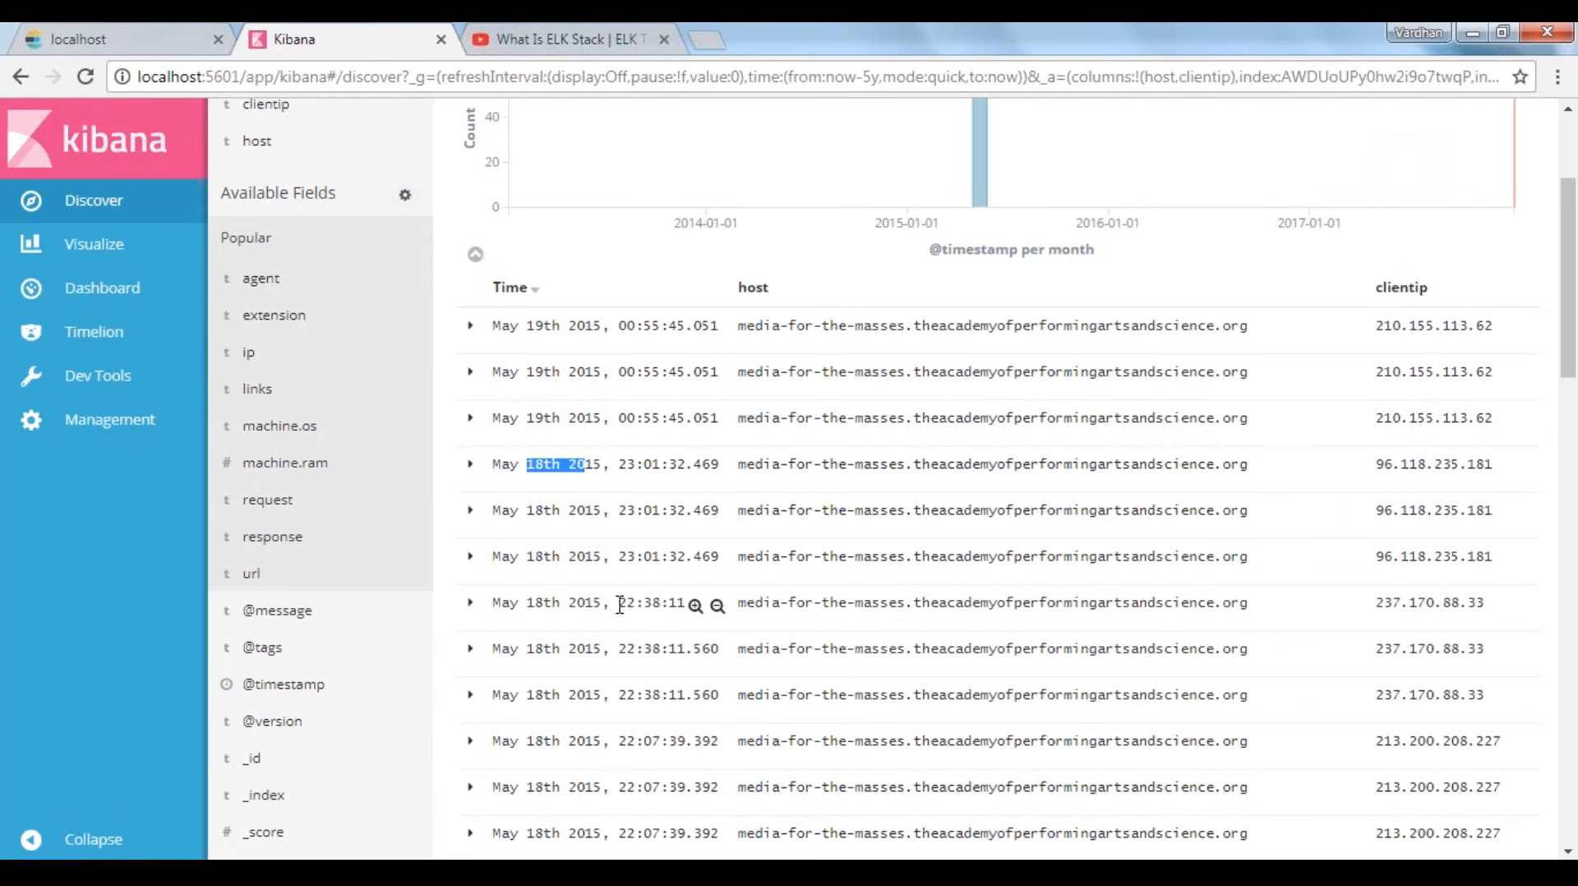
{"action": "scroll", "coordinate": [619, 605], "scroll_direction": "up", "scroll_amount": 2}
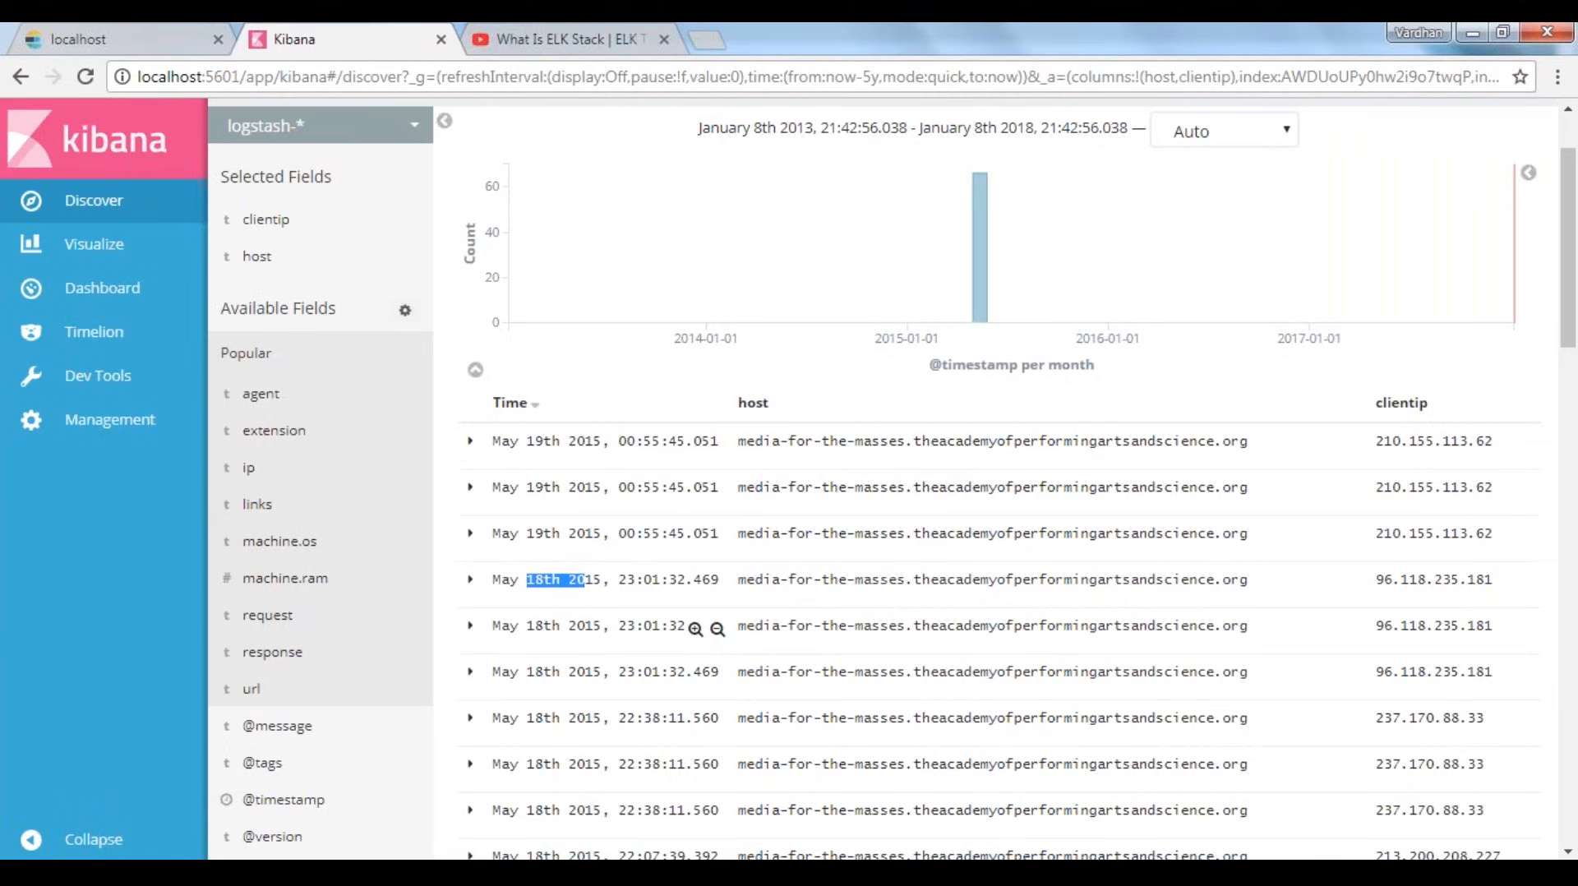
Create a new Line visualization based on the logstash-* index
{"action": "left_click", "coordinate": [94, 244]}
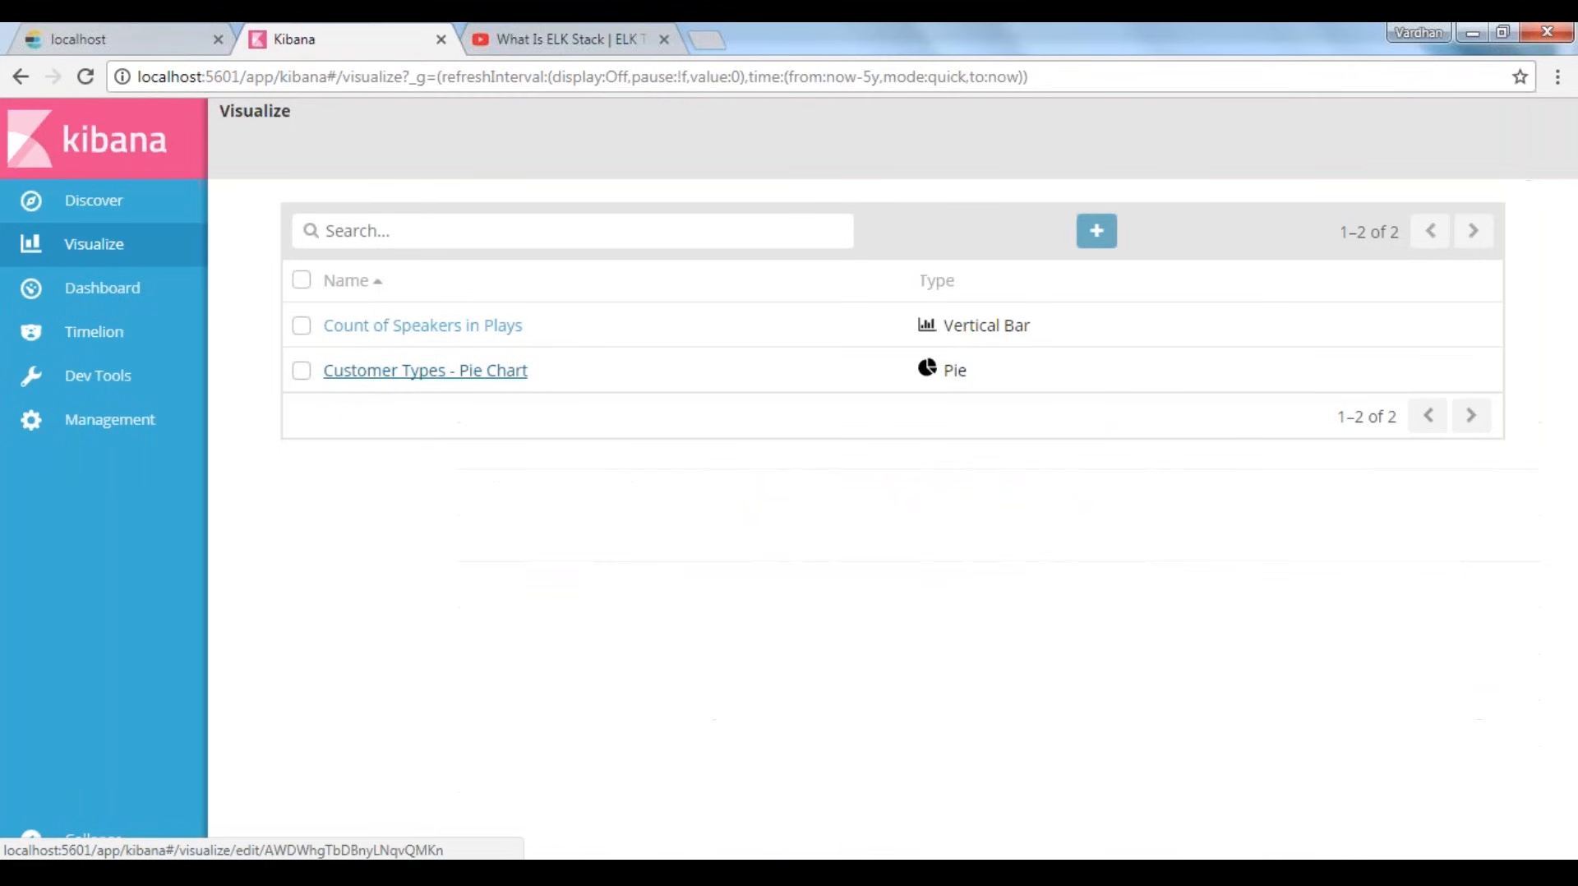
{"action": "left_click", "coordinate": [1097, 232]}
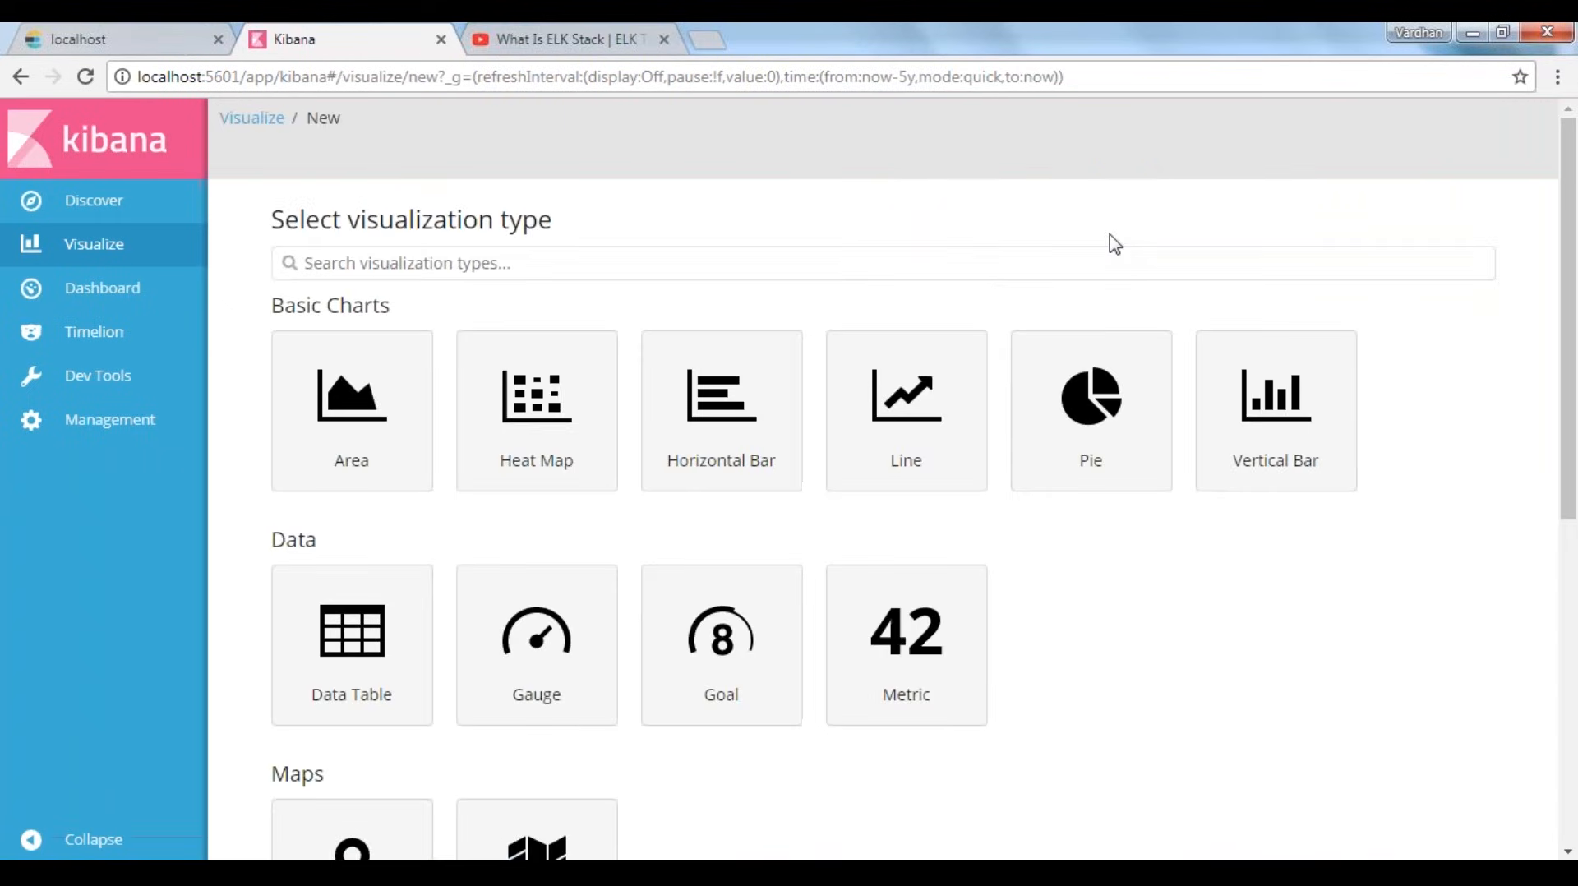
{"action": "left_click", "coordinate": [905, 435]}
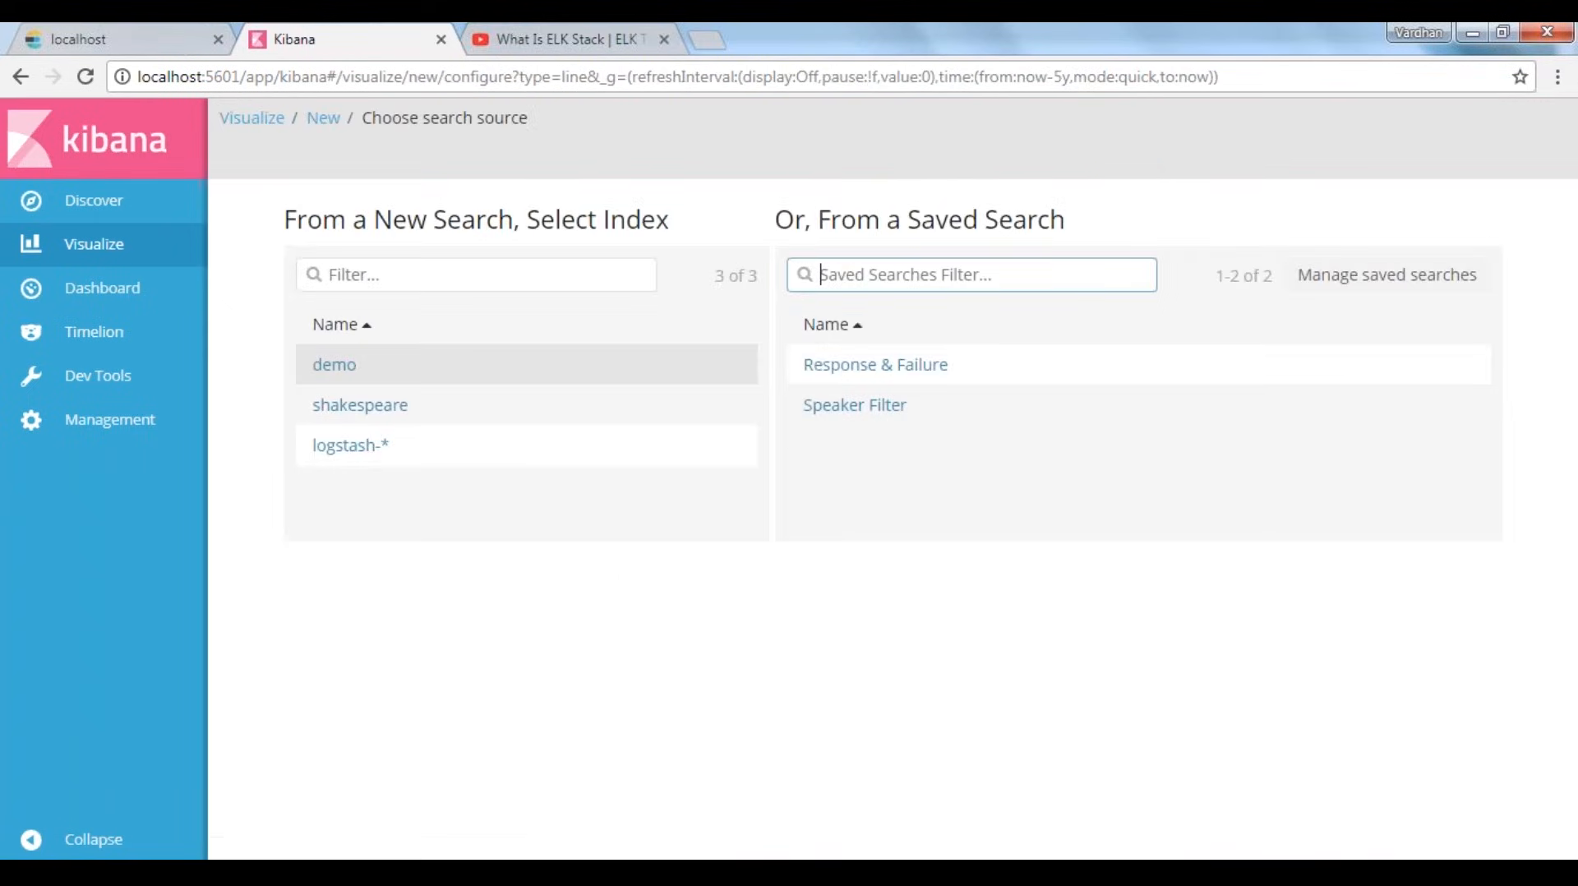
{"action": "left_click", "coordinate": [358, 452]}
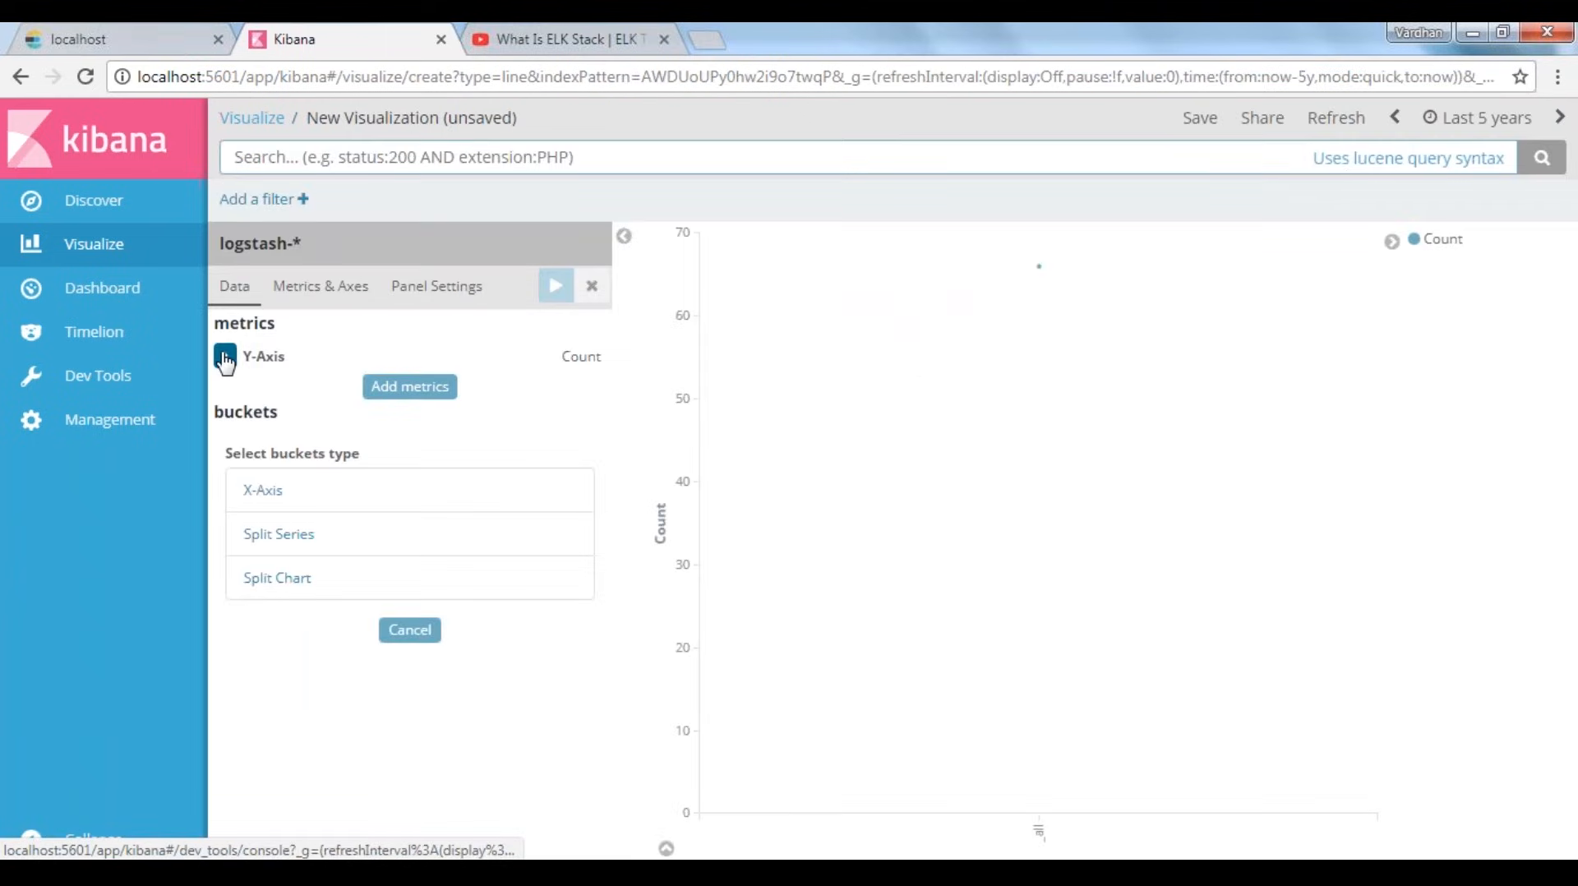
{"action": "left_click", "coordinate": [225, 358]}
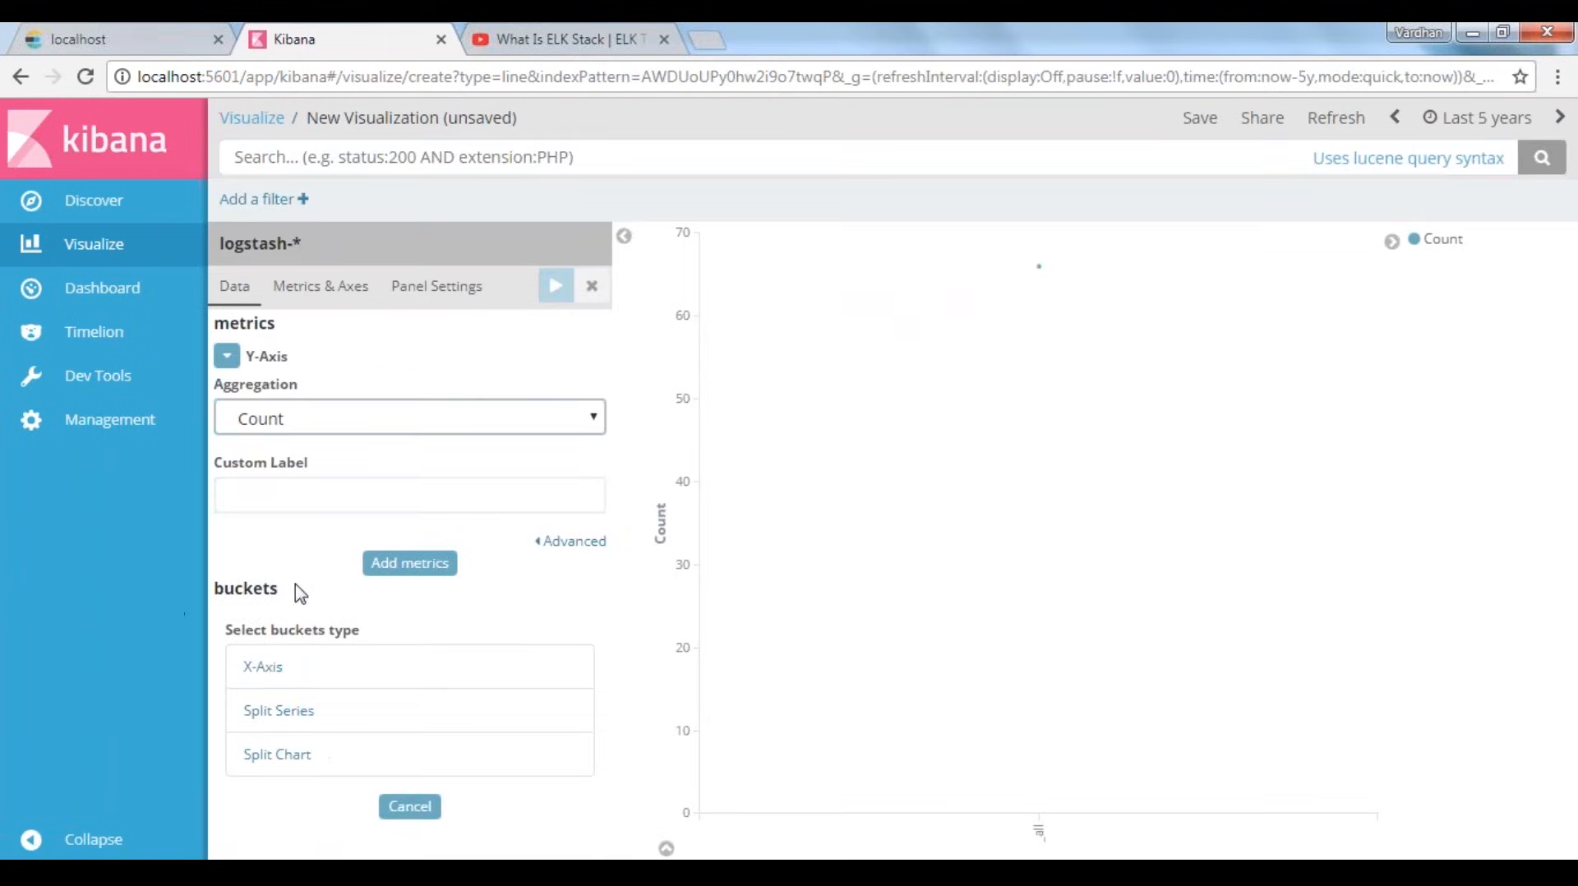
{"action": "left_click", "coordinate": [409, 560]}
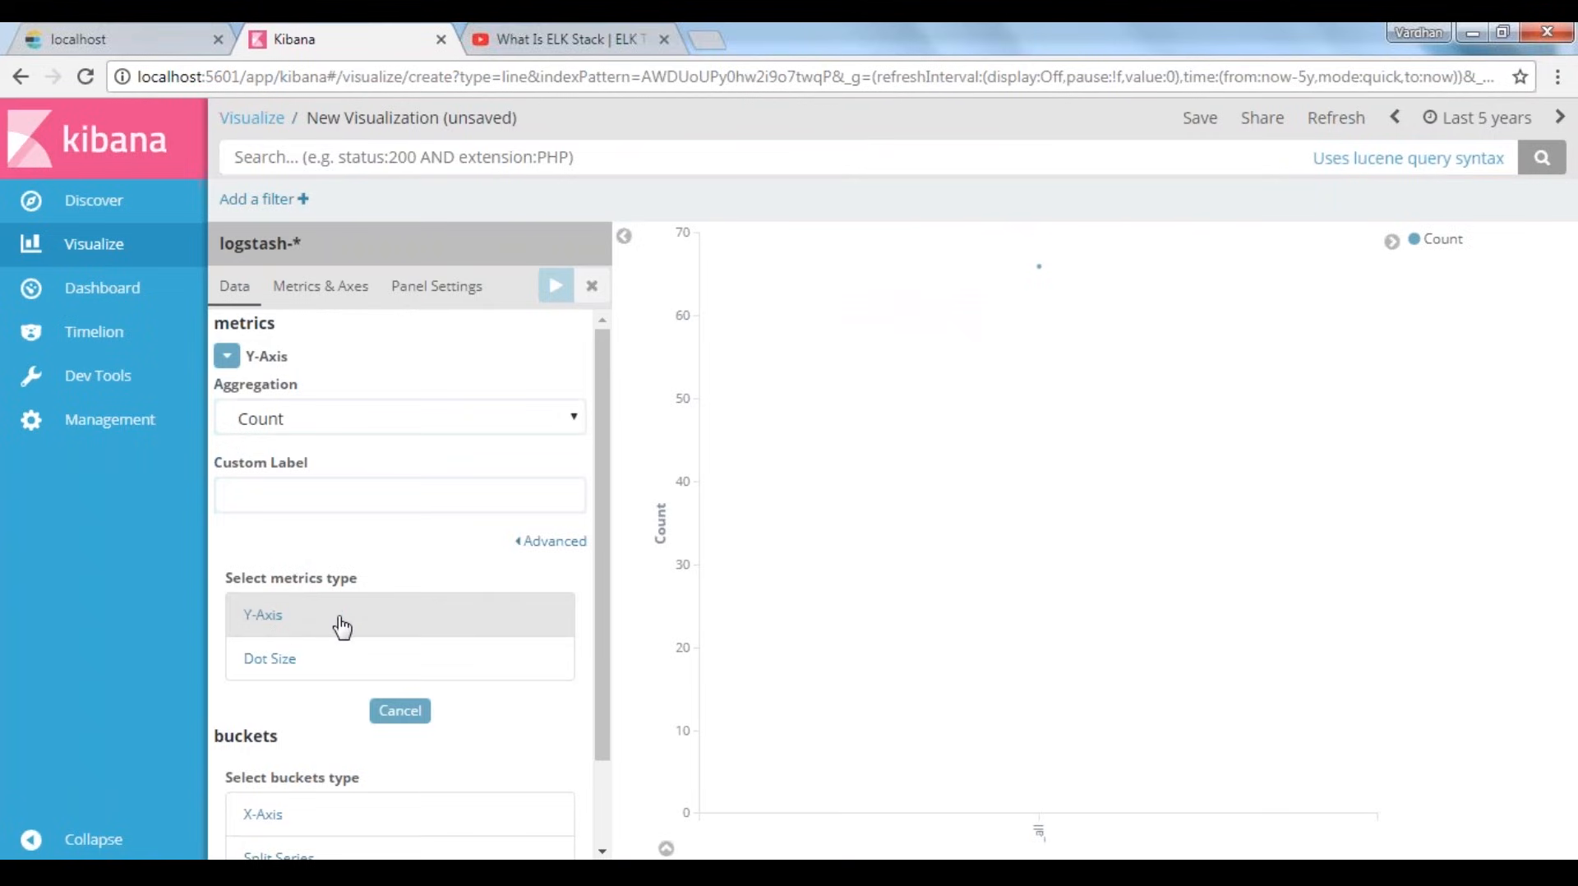
{"action": "left_click", "coordinate": [394, 721]}
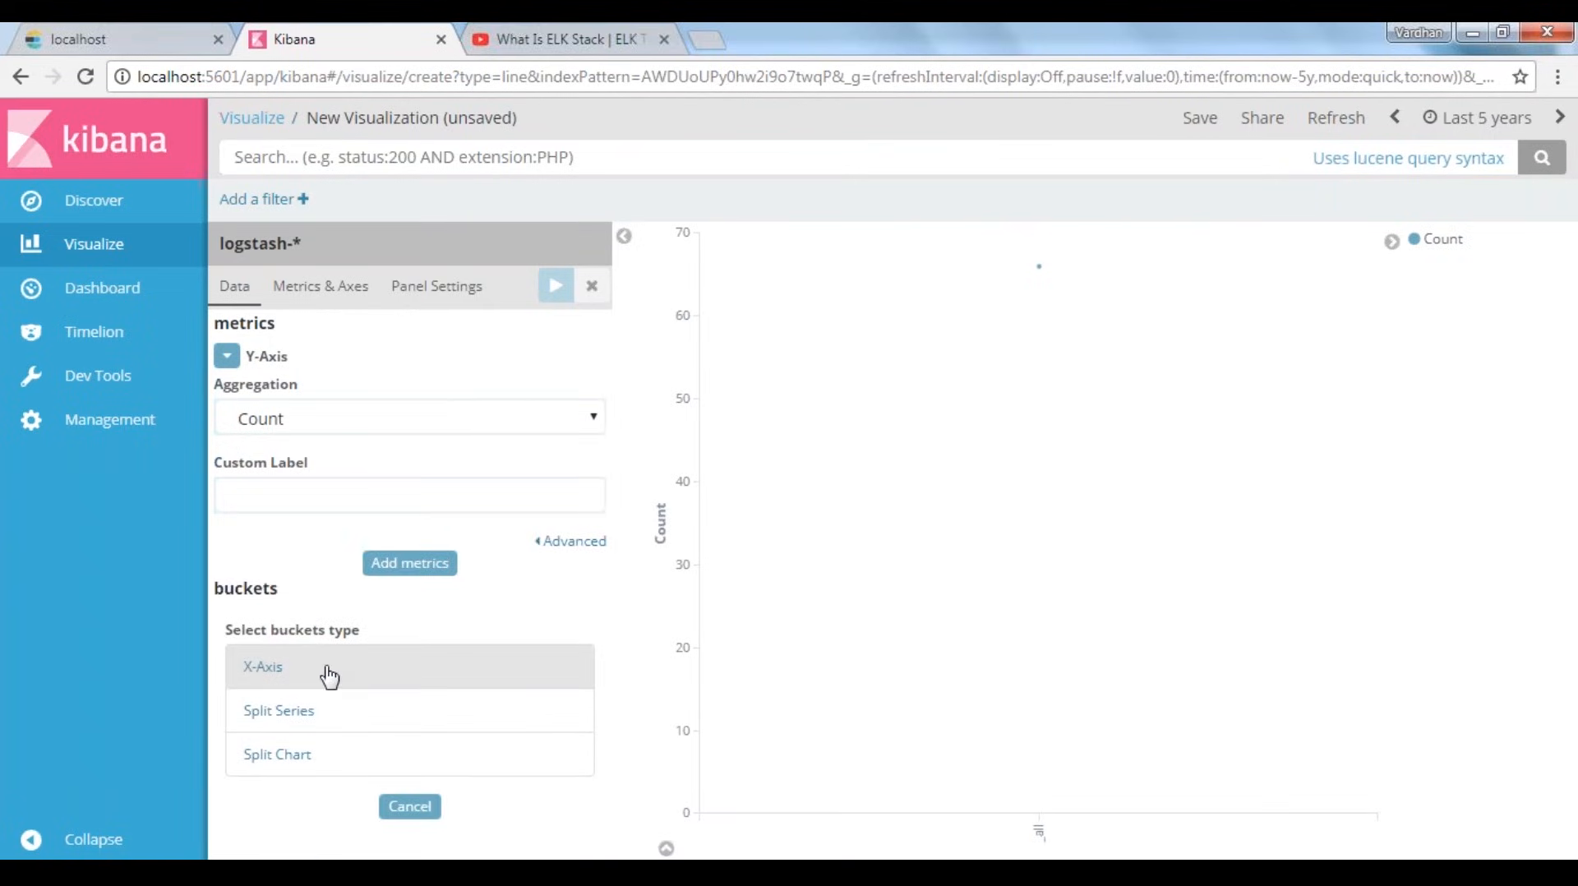
{"action": "left_click", "coordinate": [330, 671]}
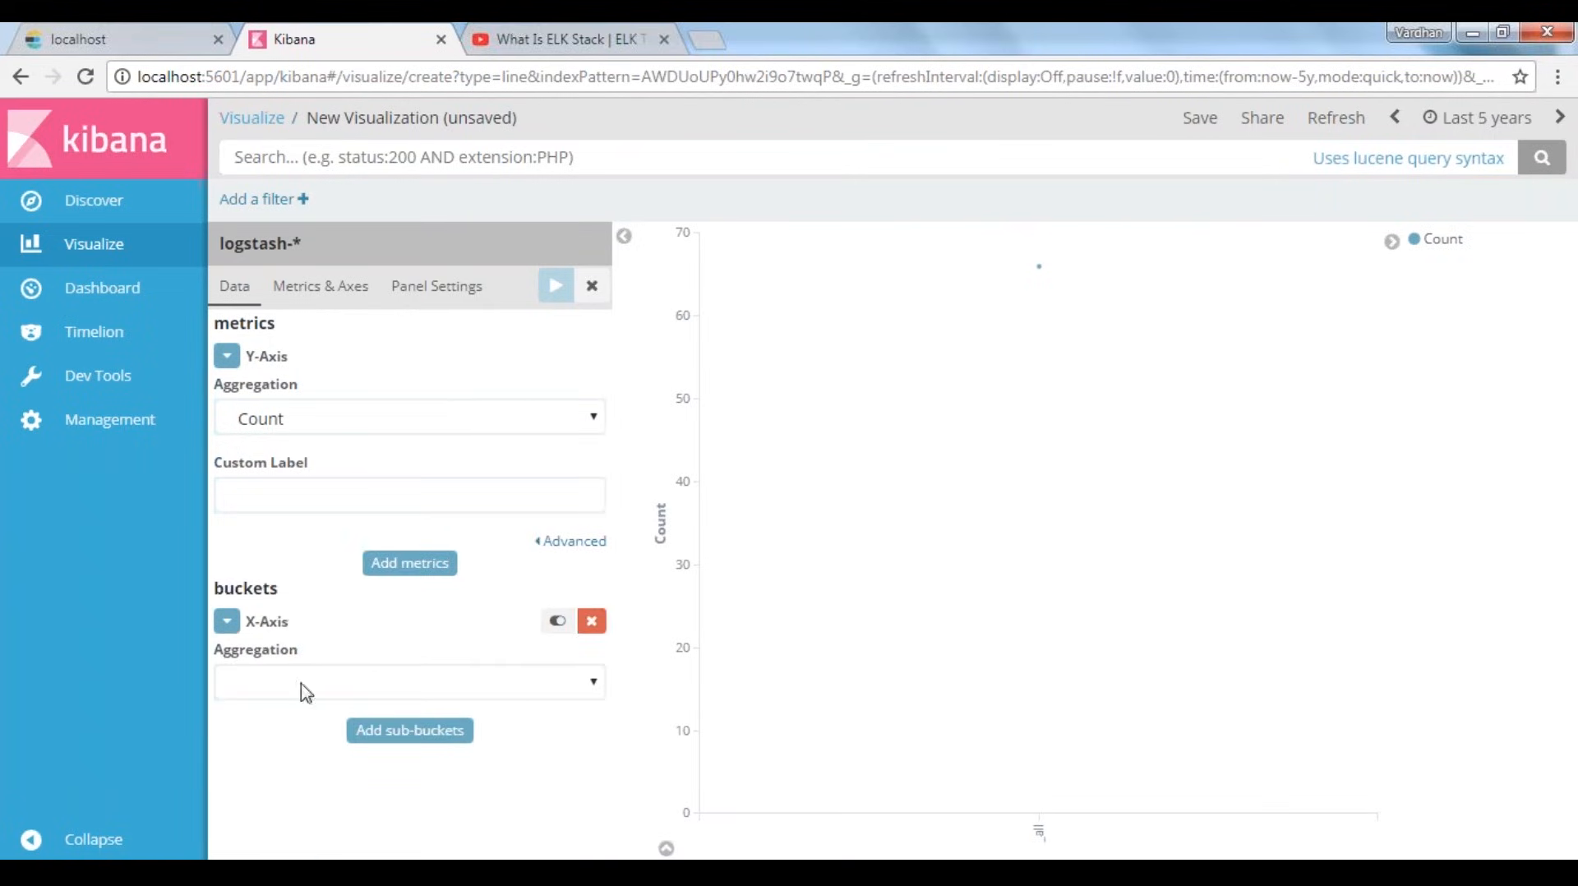
{"action": "left_click", "coordinate": [393, 695]}
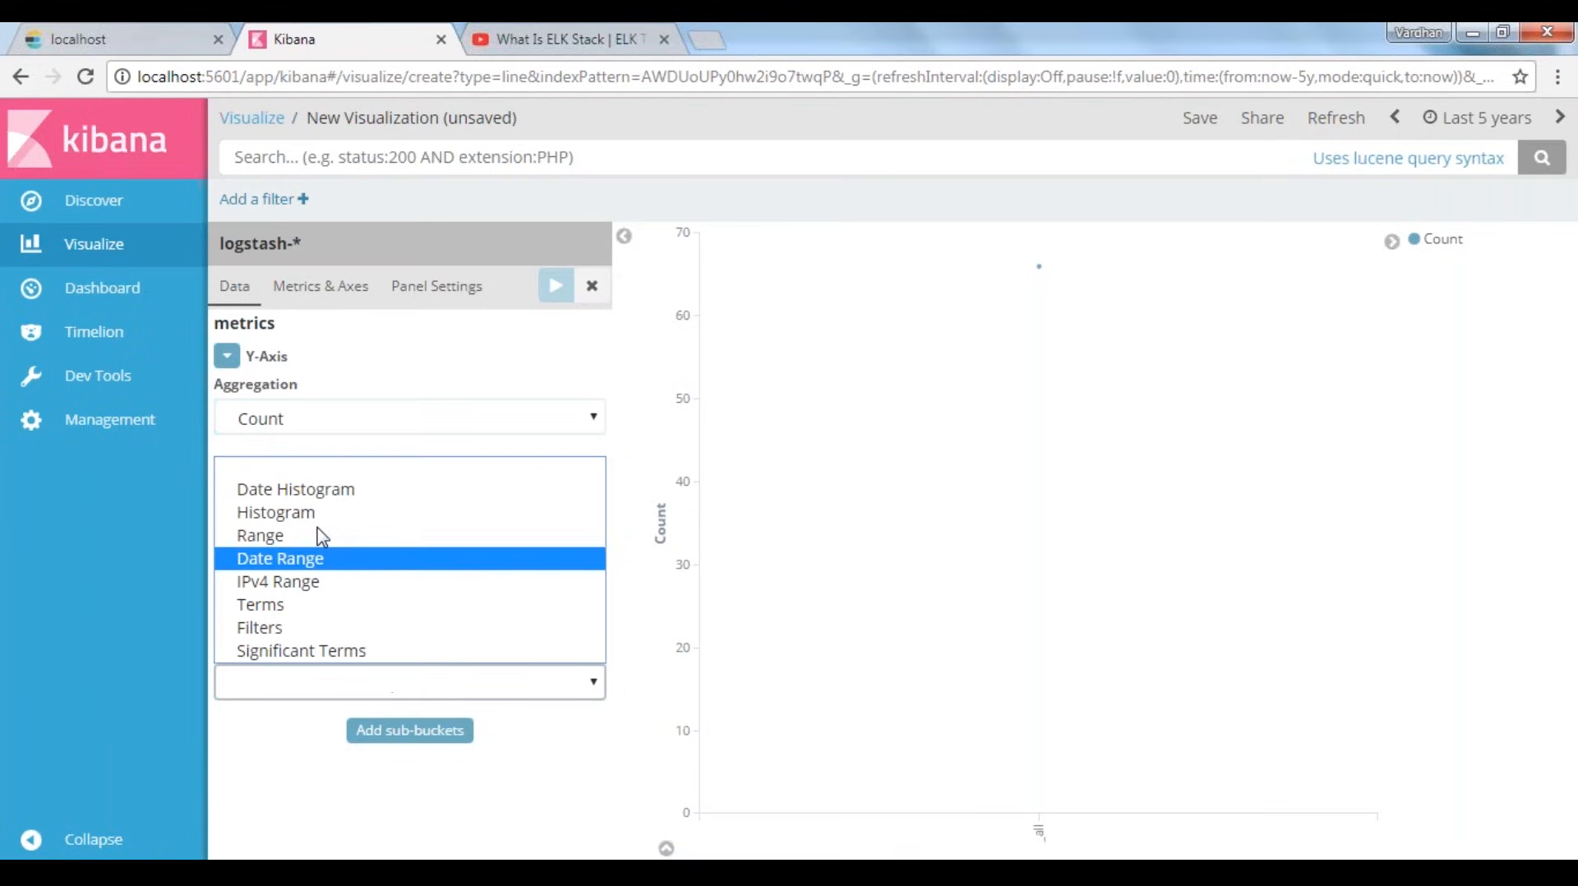
{"action": "left_click", "coordinate": [333, 490]}
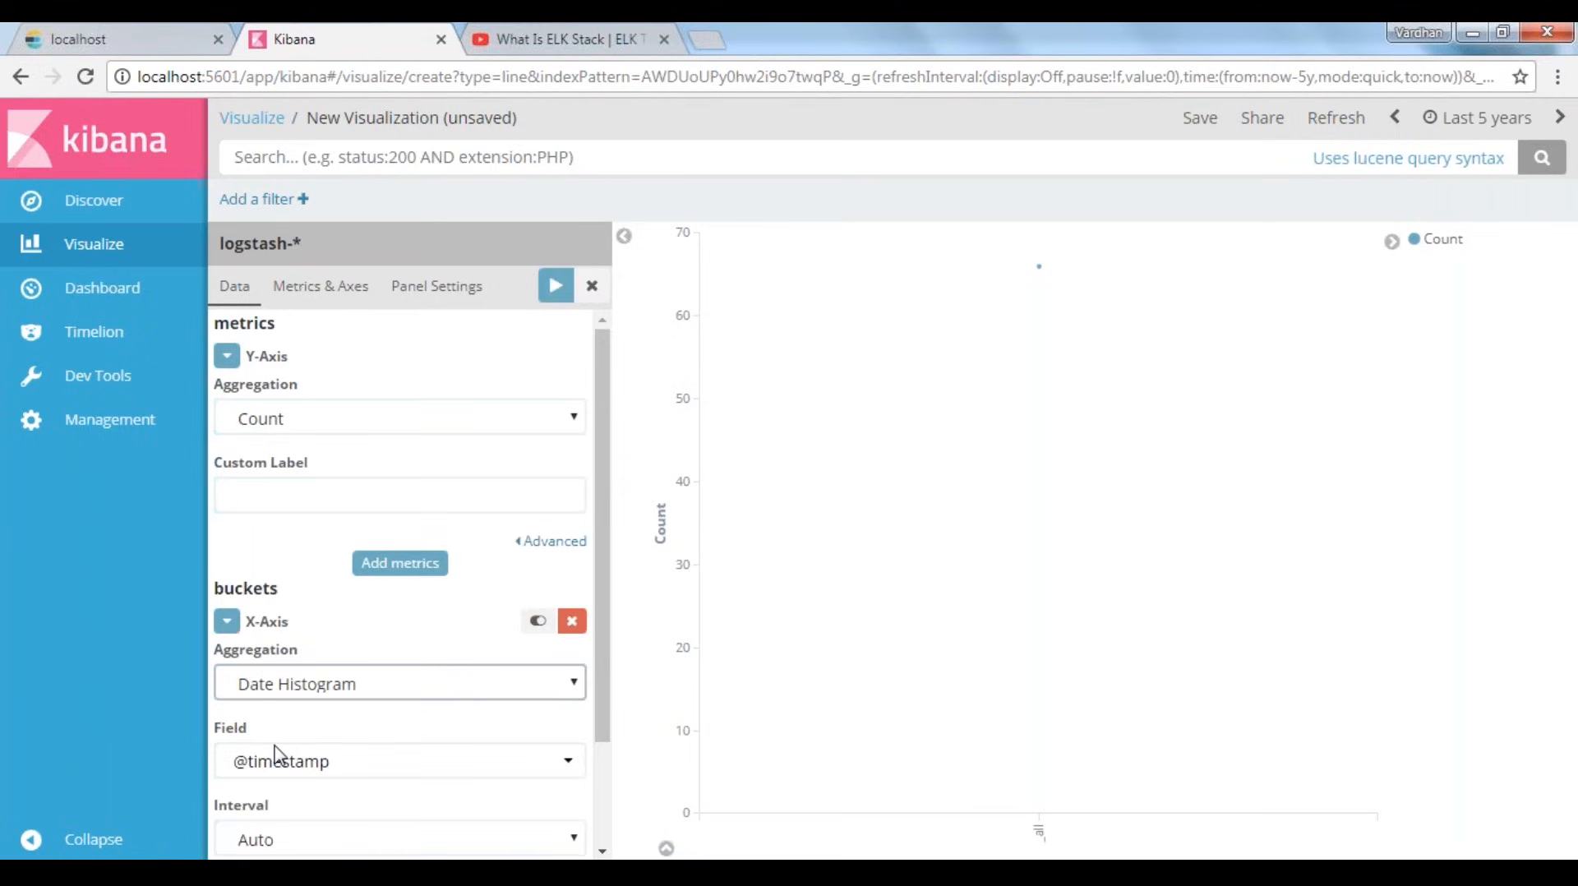
{"action": "scroll", "coordinate": [370, 653], "scroll_direction": "down", "scroll_amount": 2}
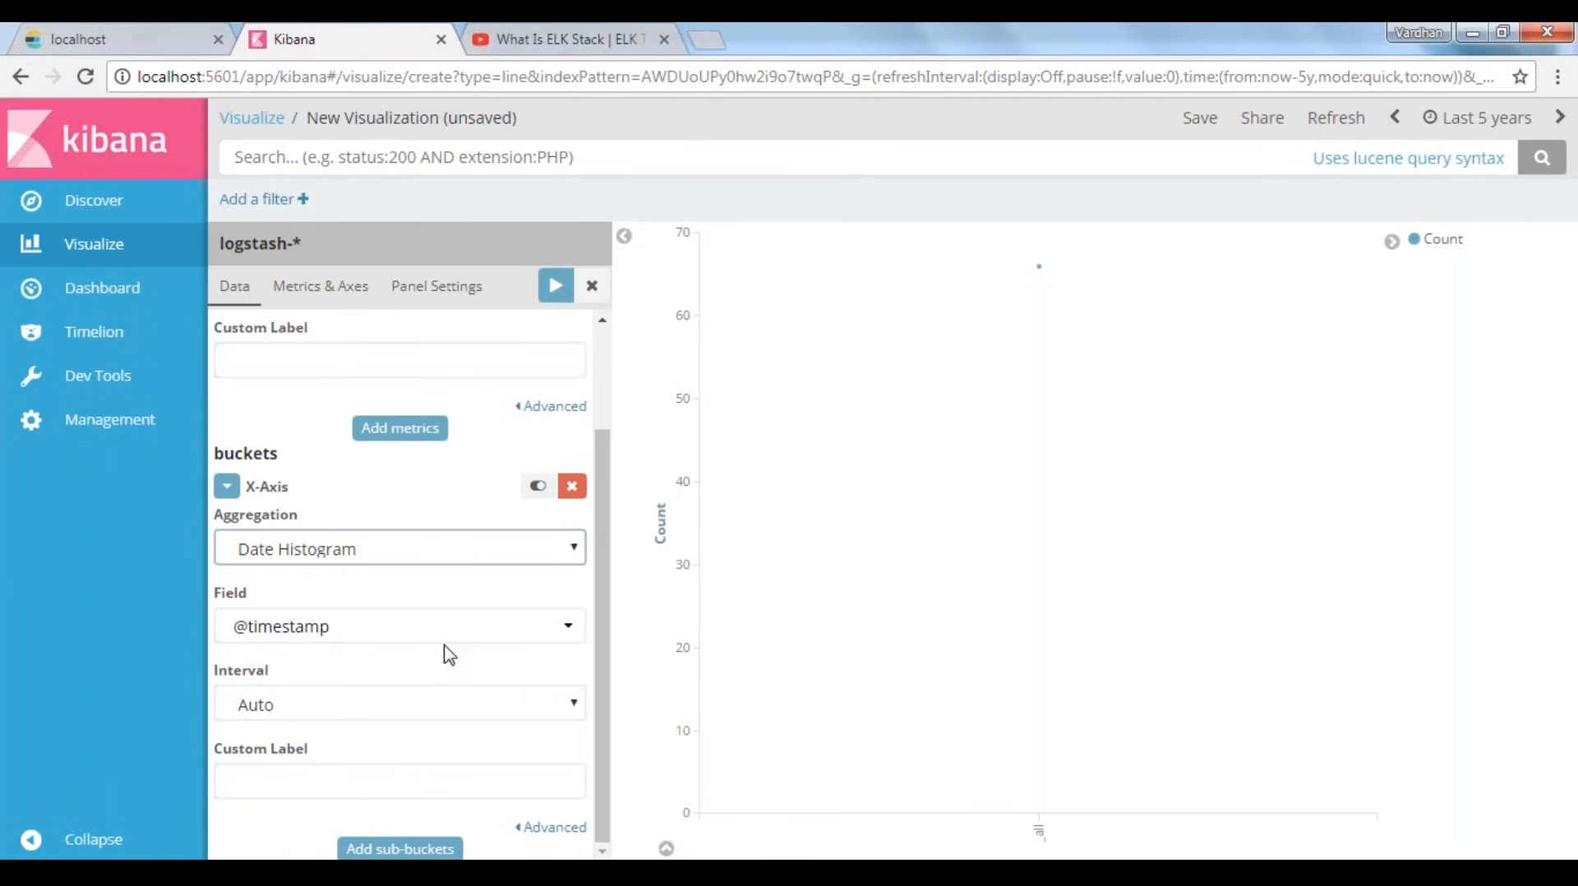
{"action": "left_click", "coordinate": [371, 639]}
{"action": "key", "text": "Return"}
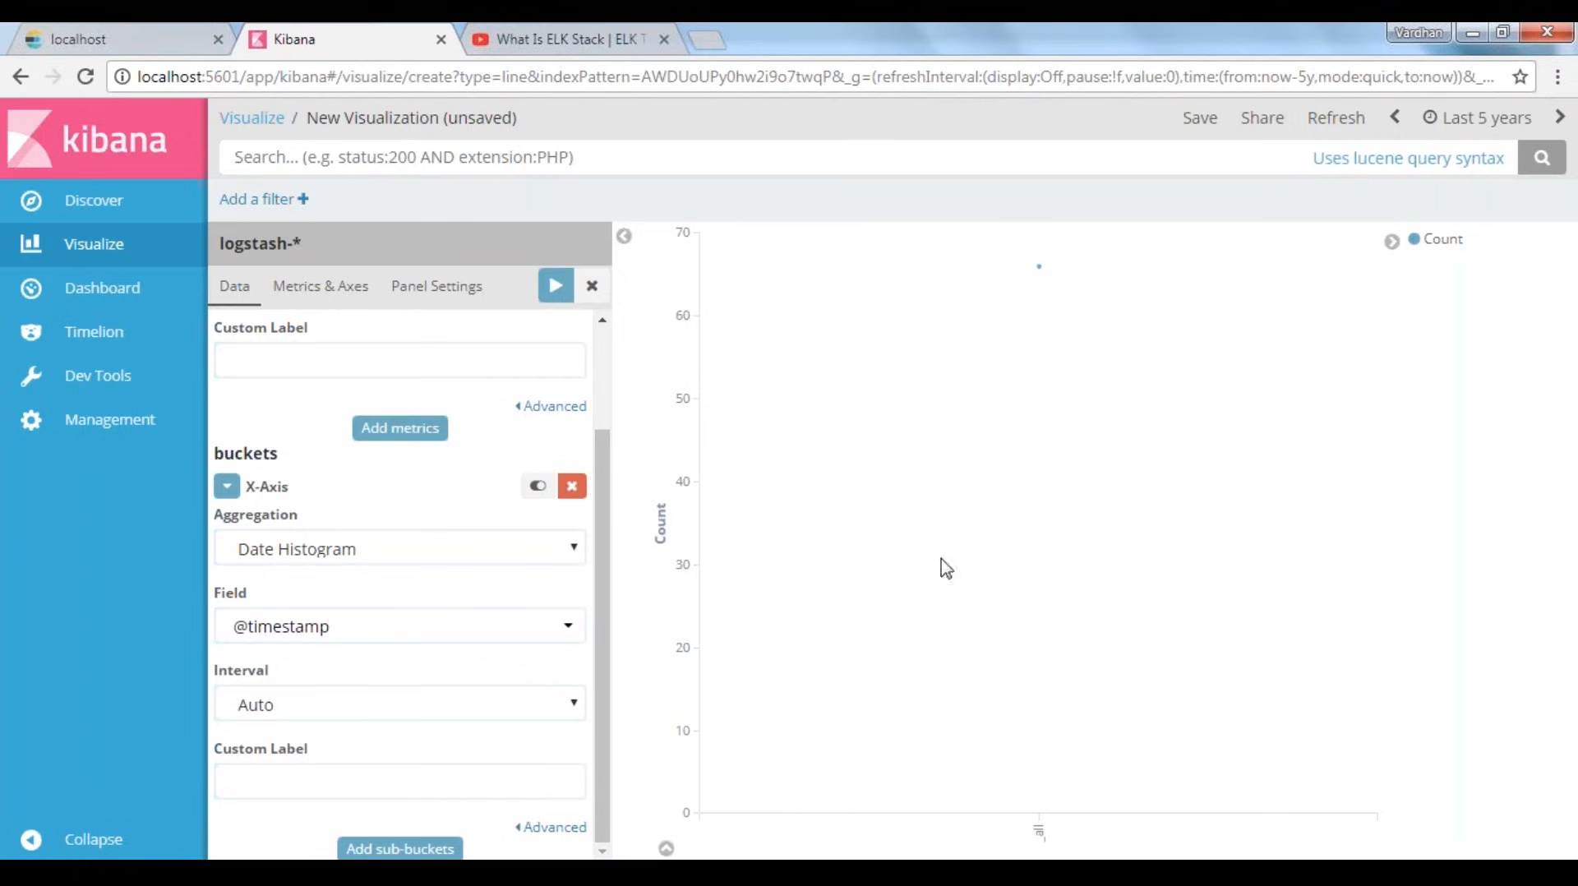
{"action": "left_click", "coordinate": [556, 287]}
{"action": "scroll", "coordinate": [434, 670], "scroll_direction": "up", "scroll_amount": 2}
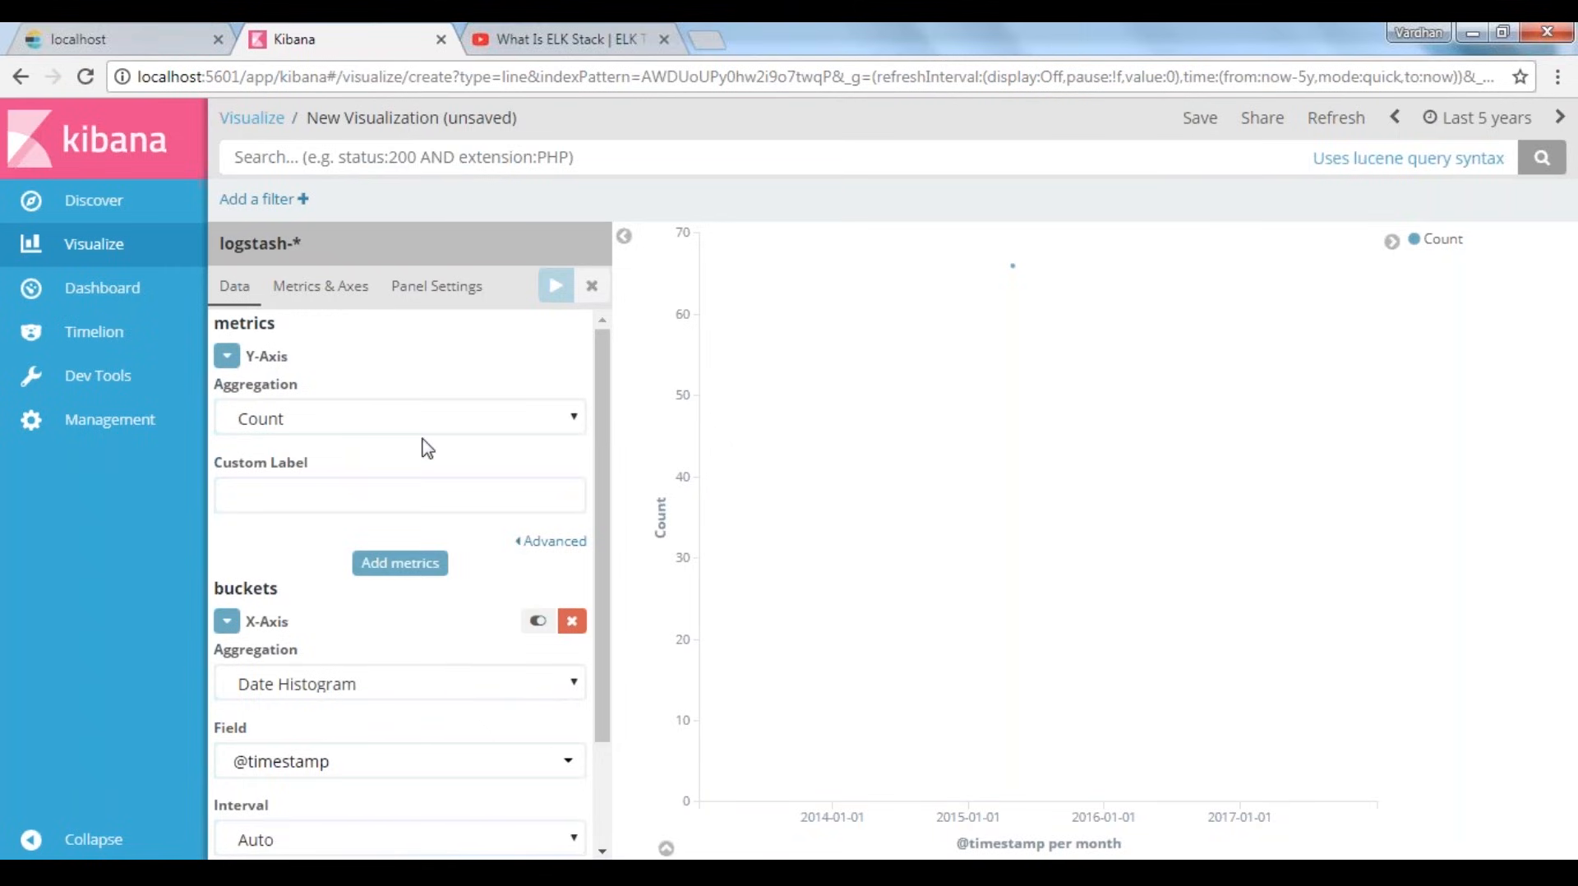
{"action": "scroll", "coordinate": [422, 440], "scroll_direction": "down", "scroll_amount": 2}
{"action": "left_click", "coordinate": [292, 544]}
{"action": "left_click", "coordinate": [334, 612]}
{"action": "left_click", "coordinate": [333, 616]}
{"action": "left_click", "coordinate": [312, 565]}
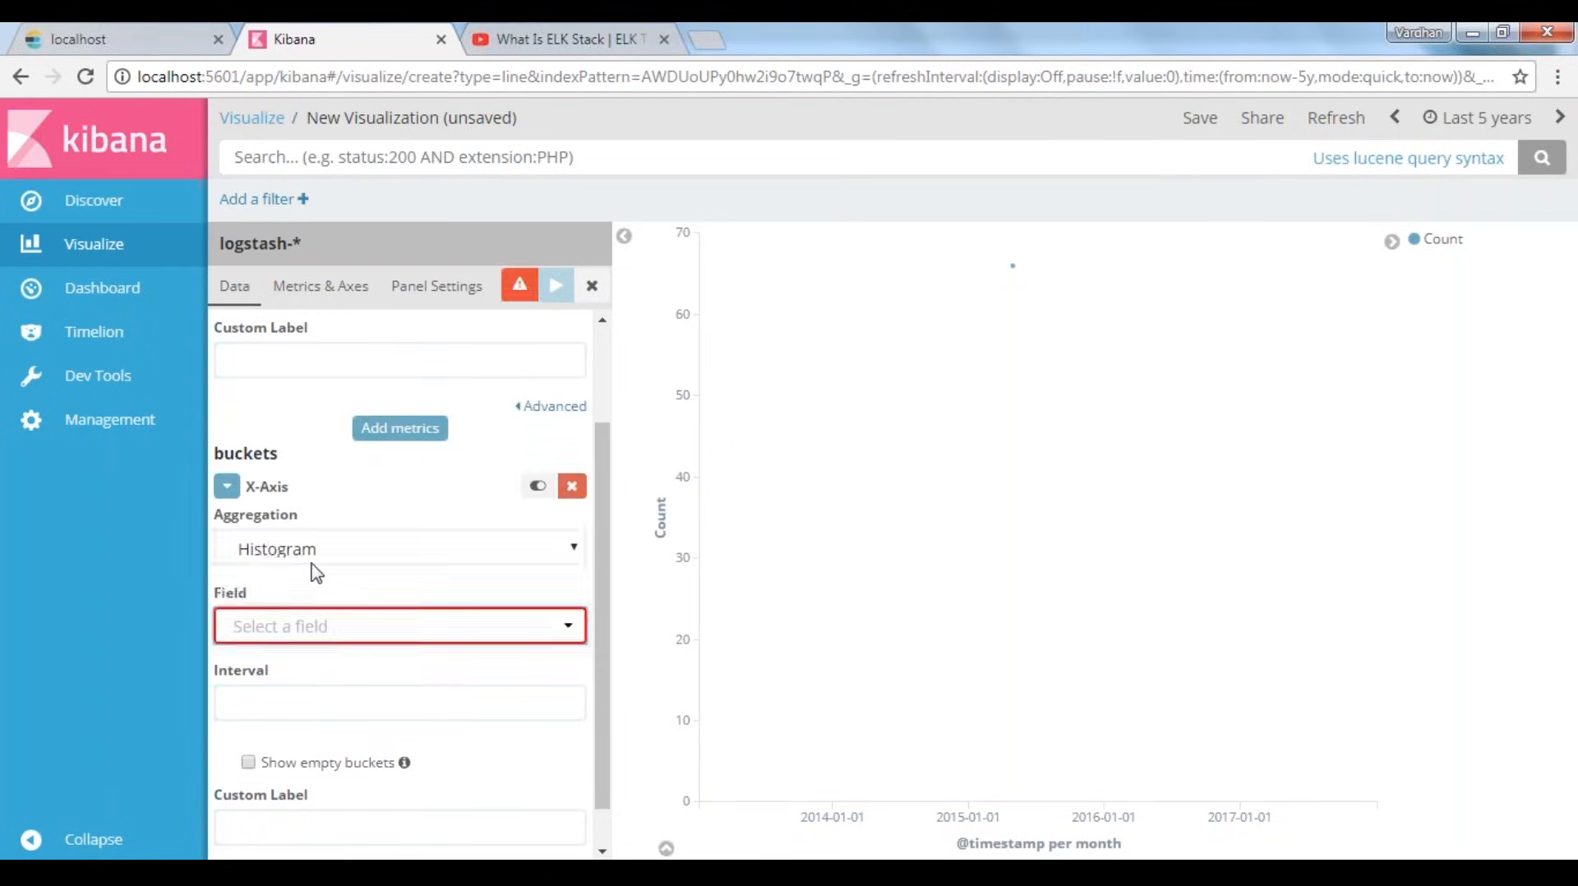
{"action": "left_click", "coordinate": [310, 598]}
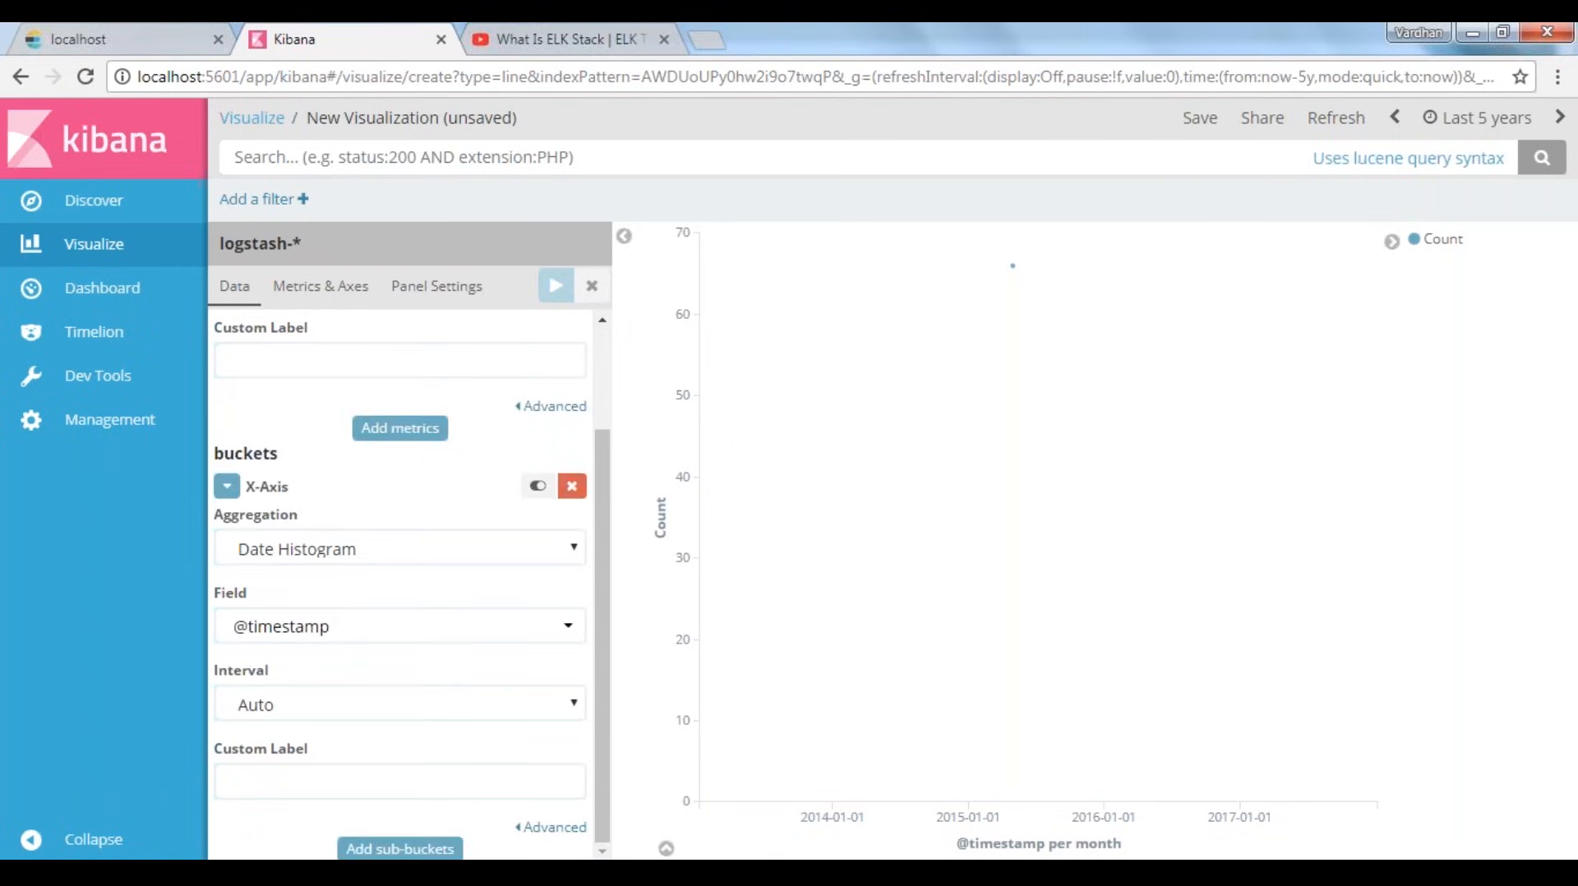
{"action": "scroll", "coordinate": [400, 592], "scroll_direction": "up", "scroll_amount": 2}
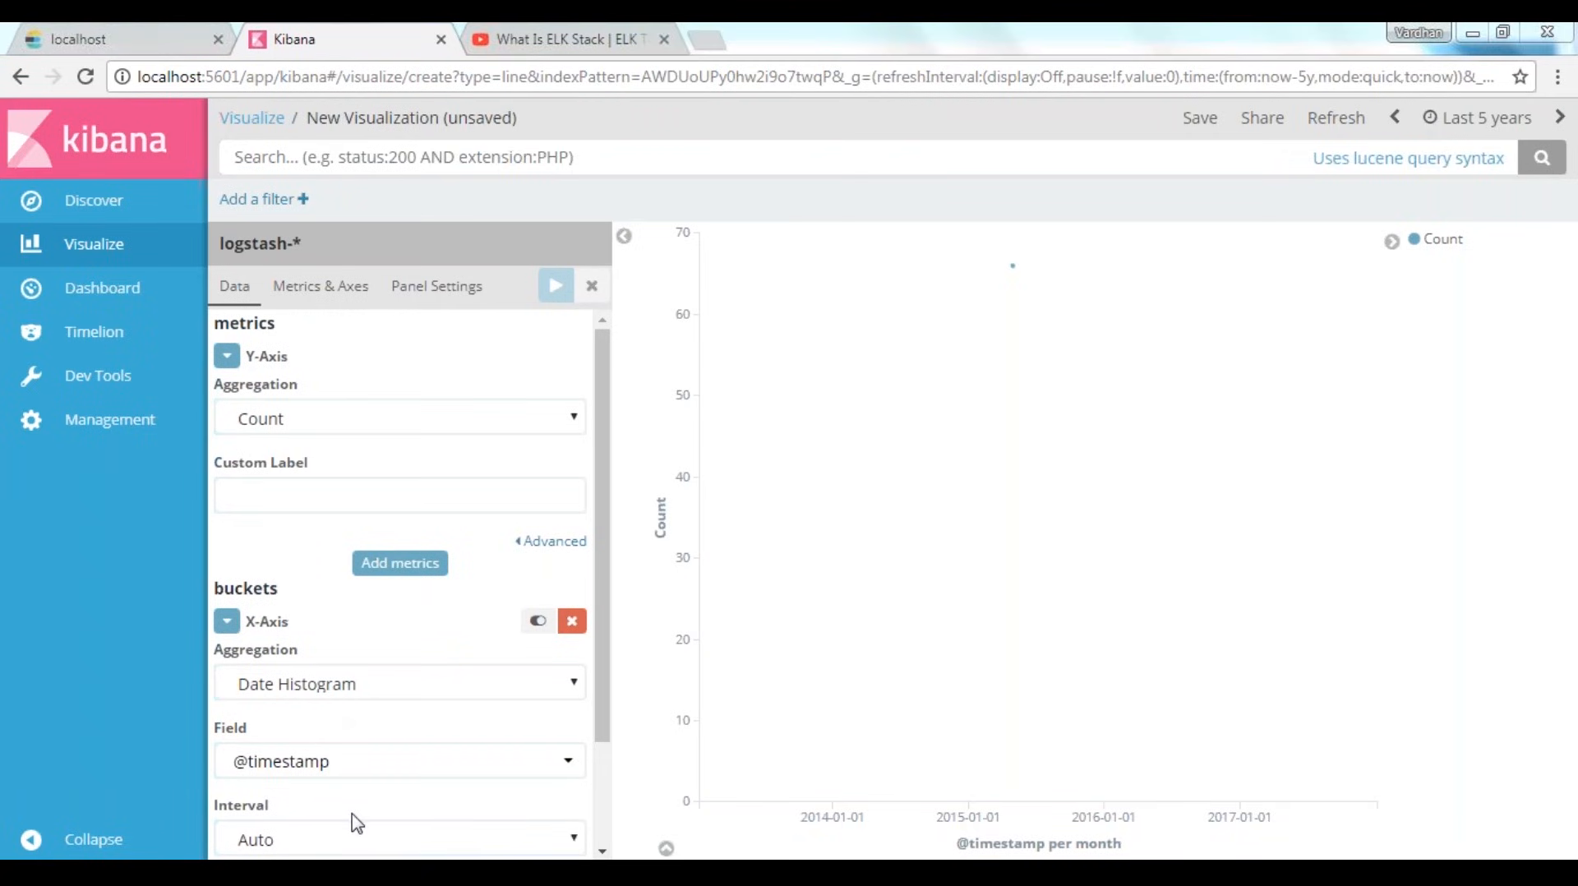
Drill into the May 2015 data point to narrow the time range to May 18th 2015, 12:00 through May 19th 2015, 00:00
{"action": "mouse_move", "coordinate": [1012, 265]}
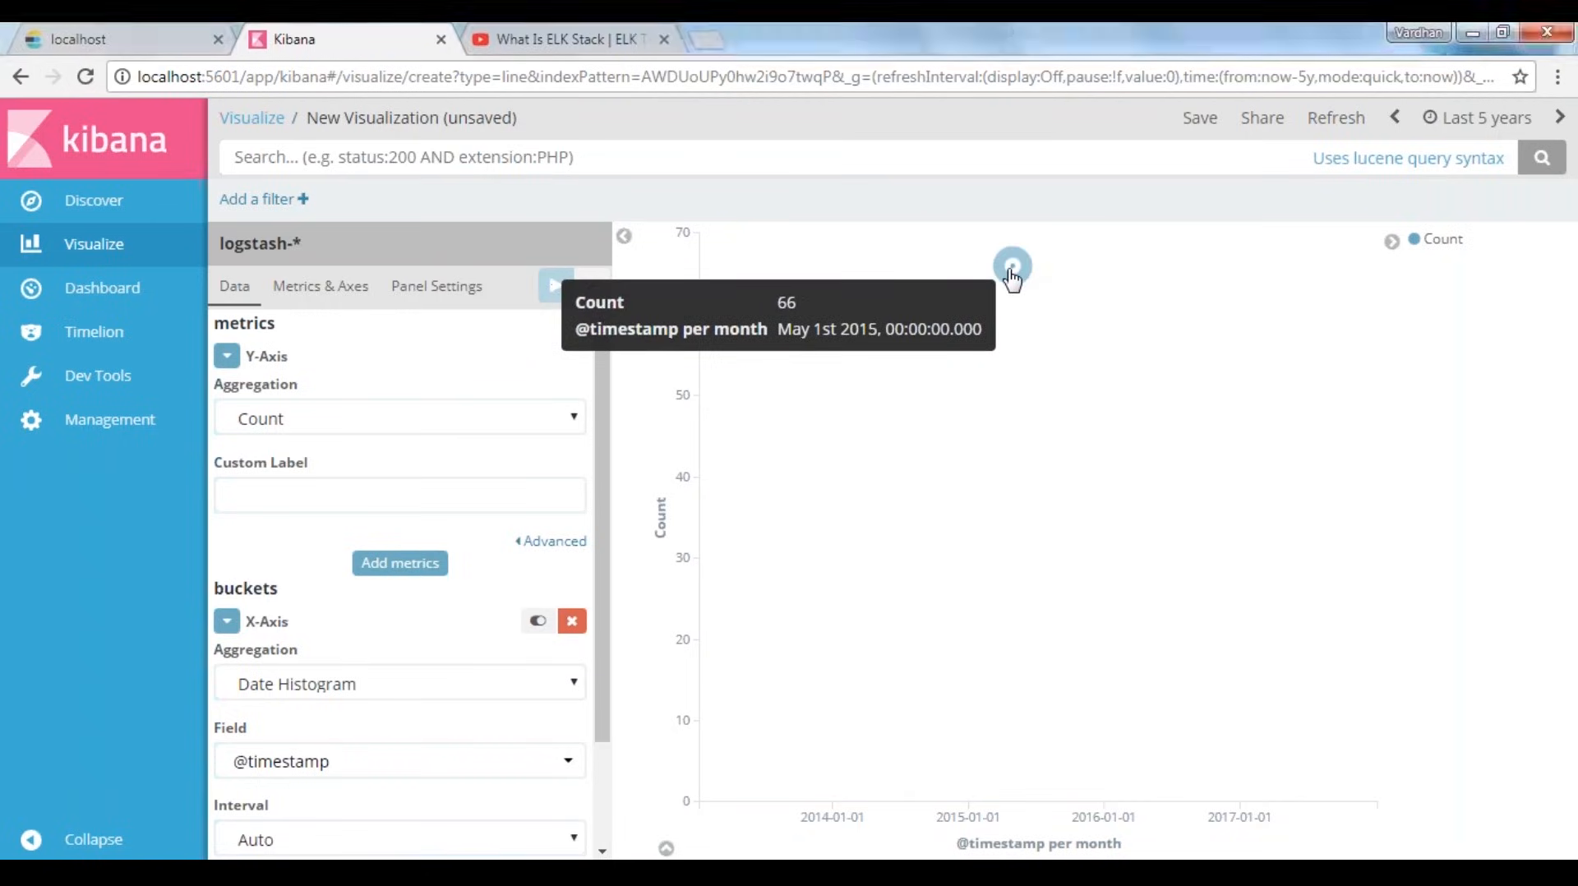
{"action": "left_click", "coordinate": [1012, 267]}
{"action": "left_click", "coordinate": [1083, 252]}
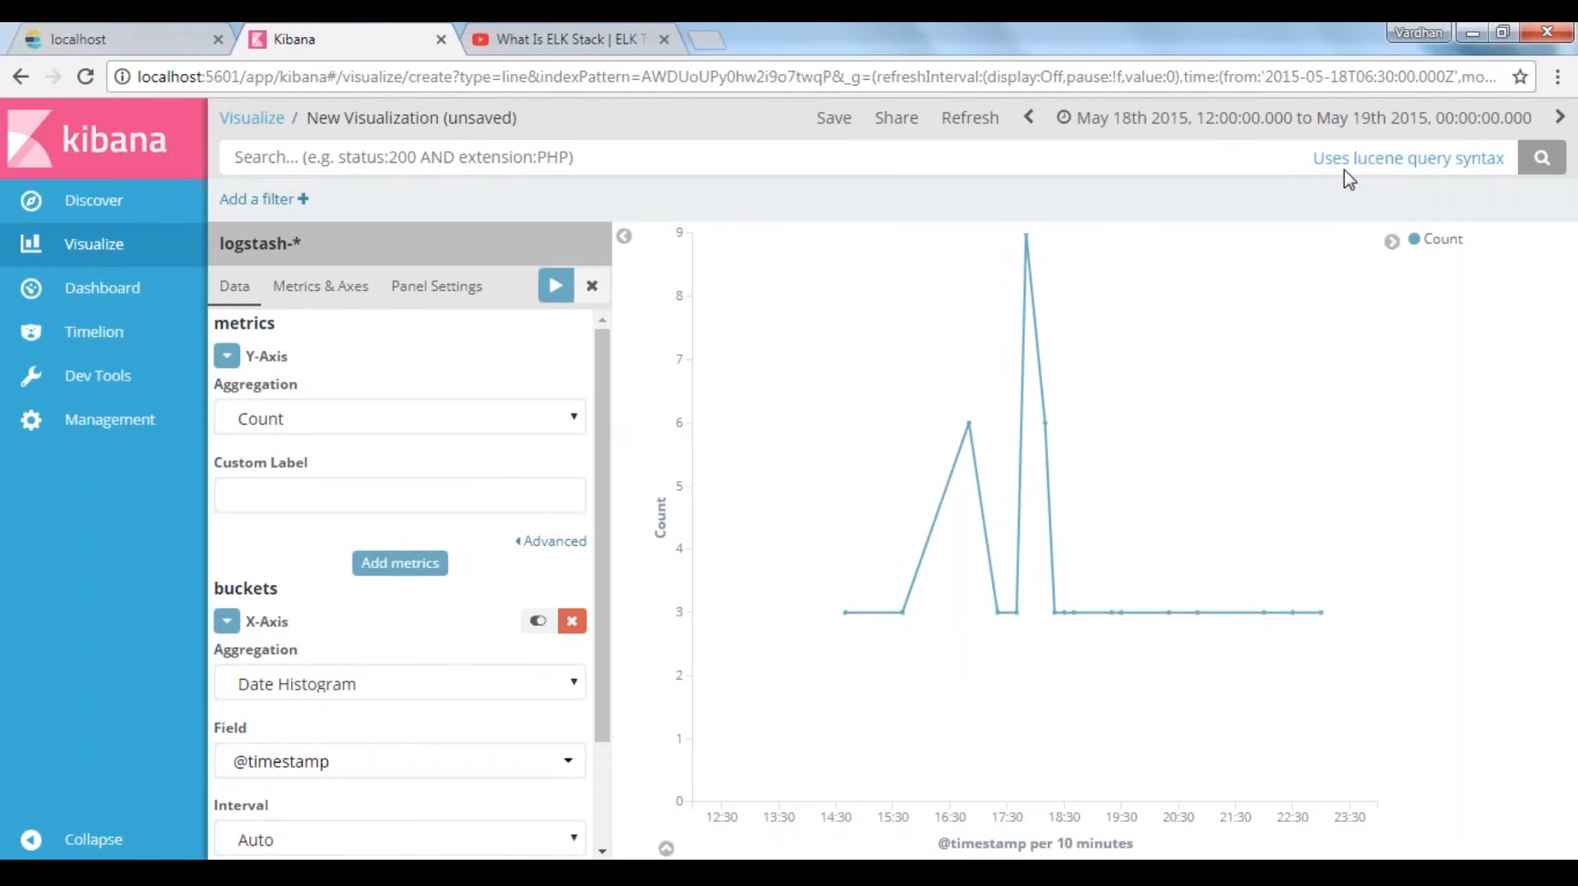
Save the line visualization as "Log History"
{"action": "left_click", "coordinate": [835, 125]}
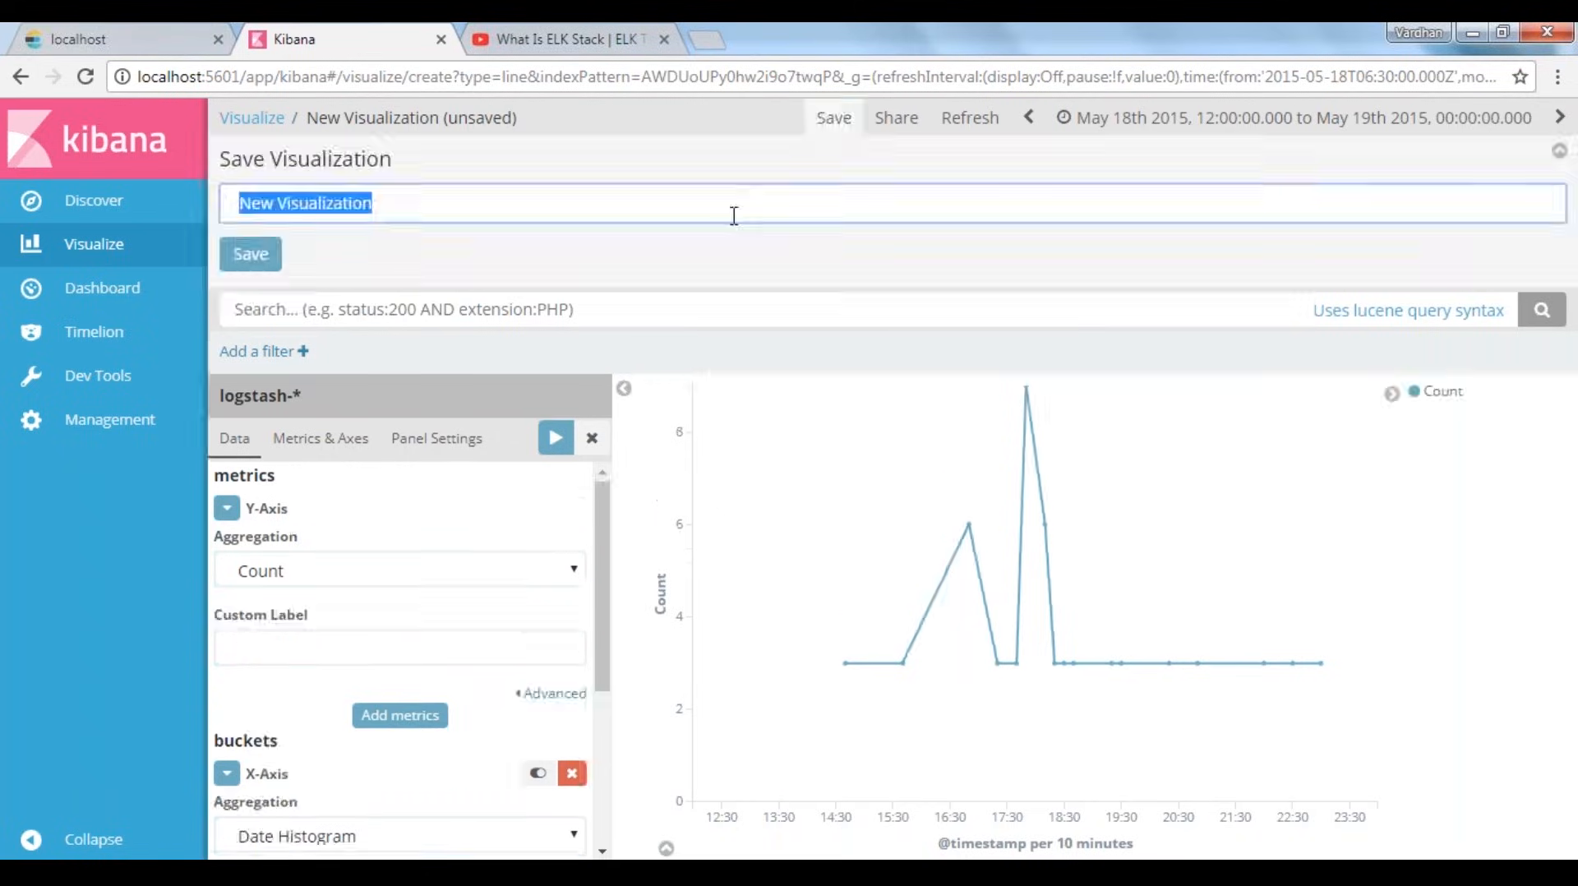
{"action": "type", "text": "Lo"}
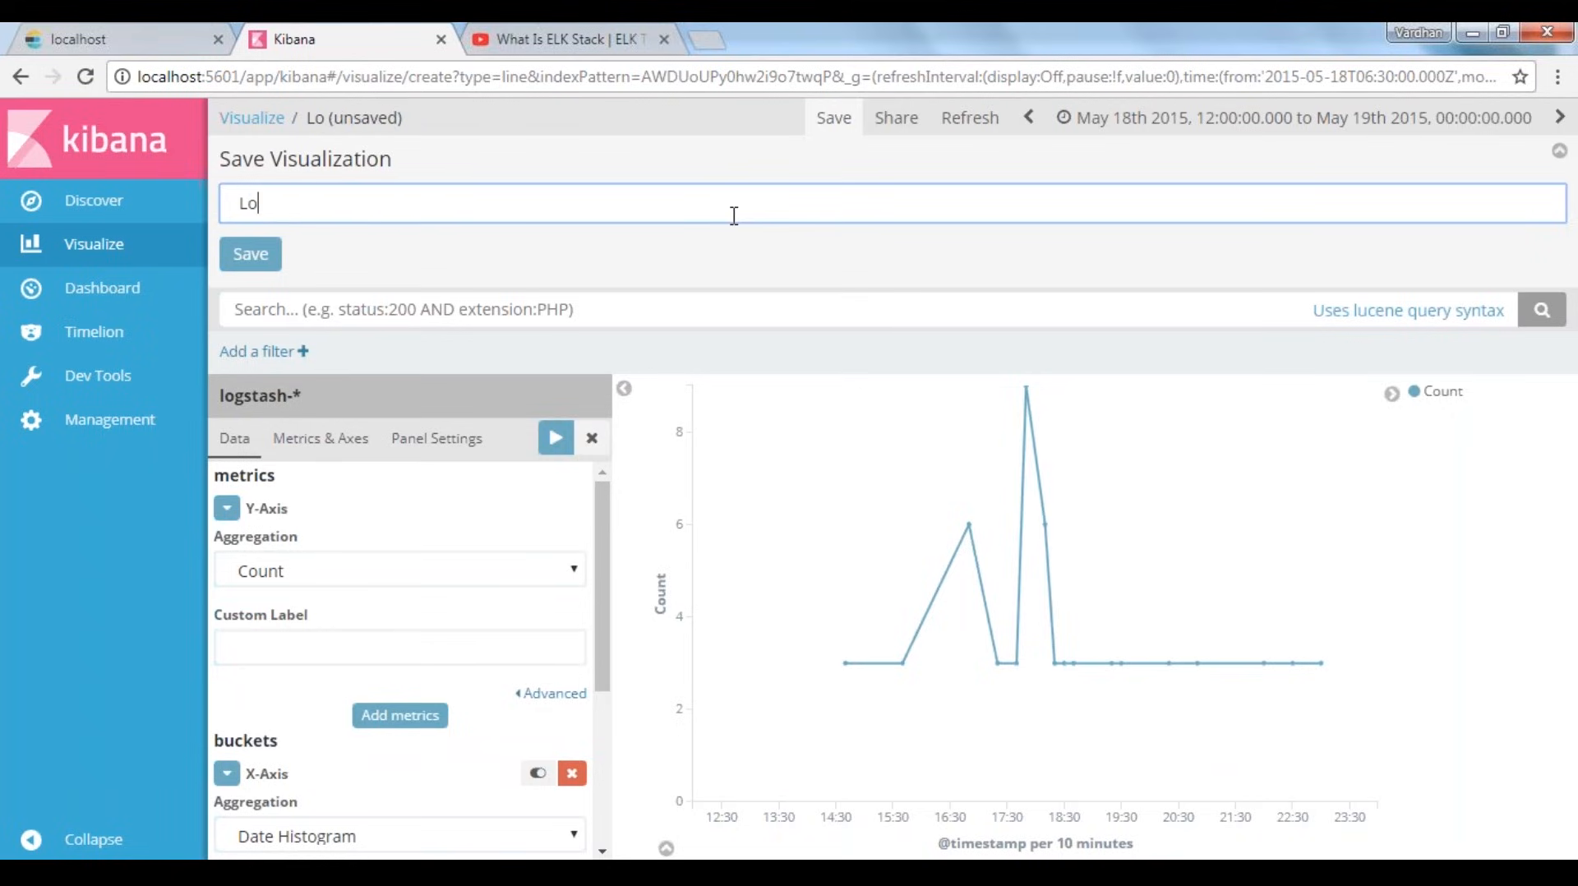
{"action": "type", "text": "g History"}
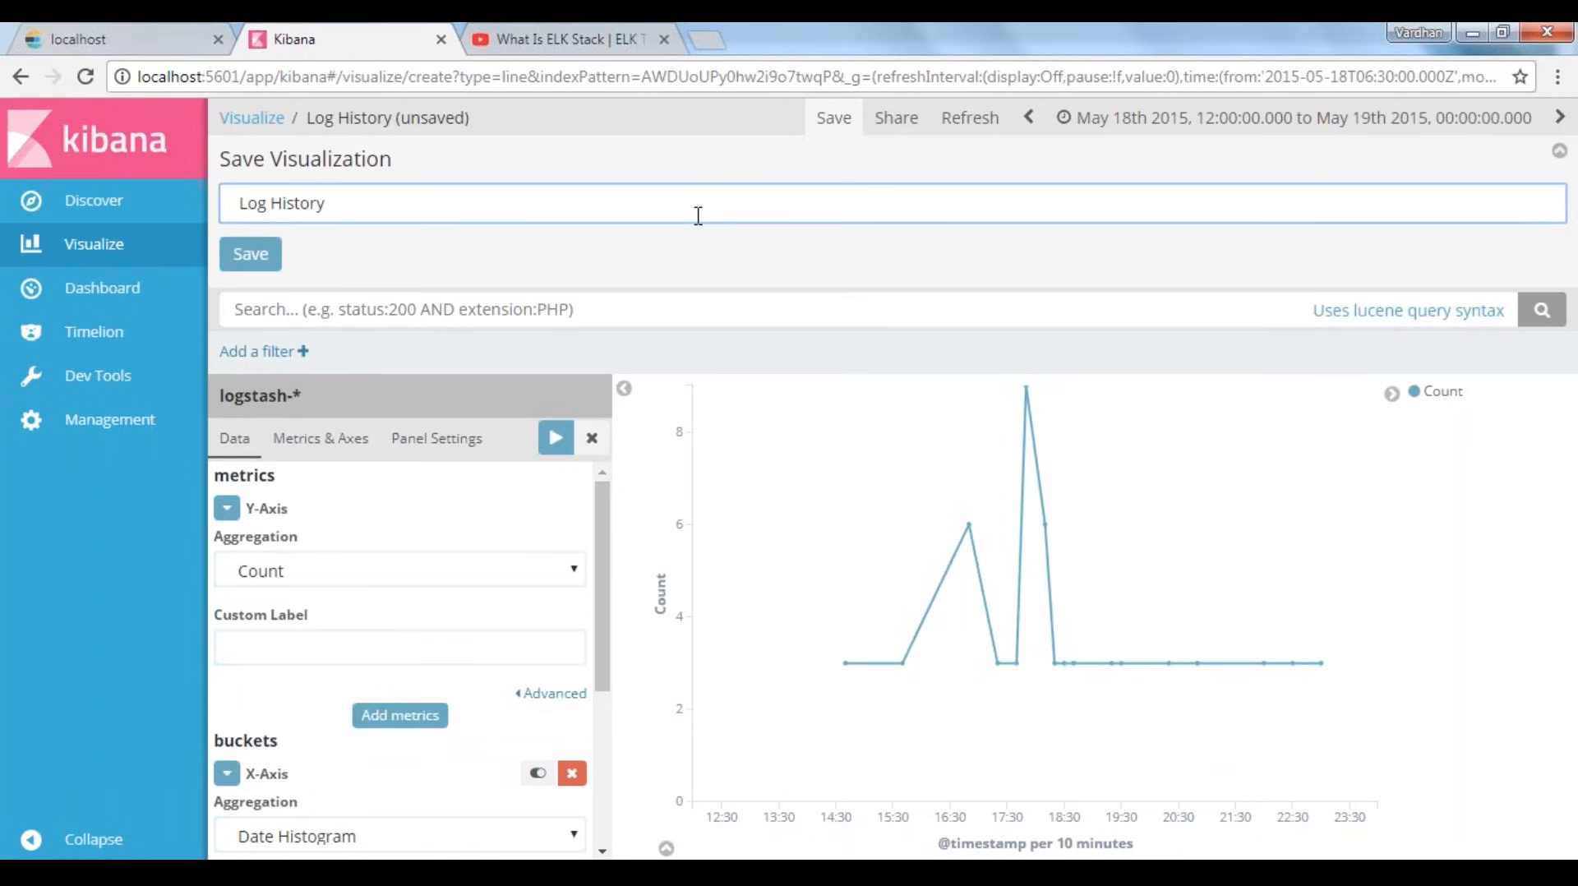
{"action": "left_click", "coordinate": [235, 262]}
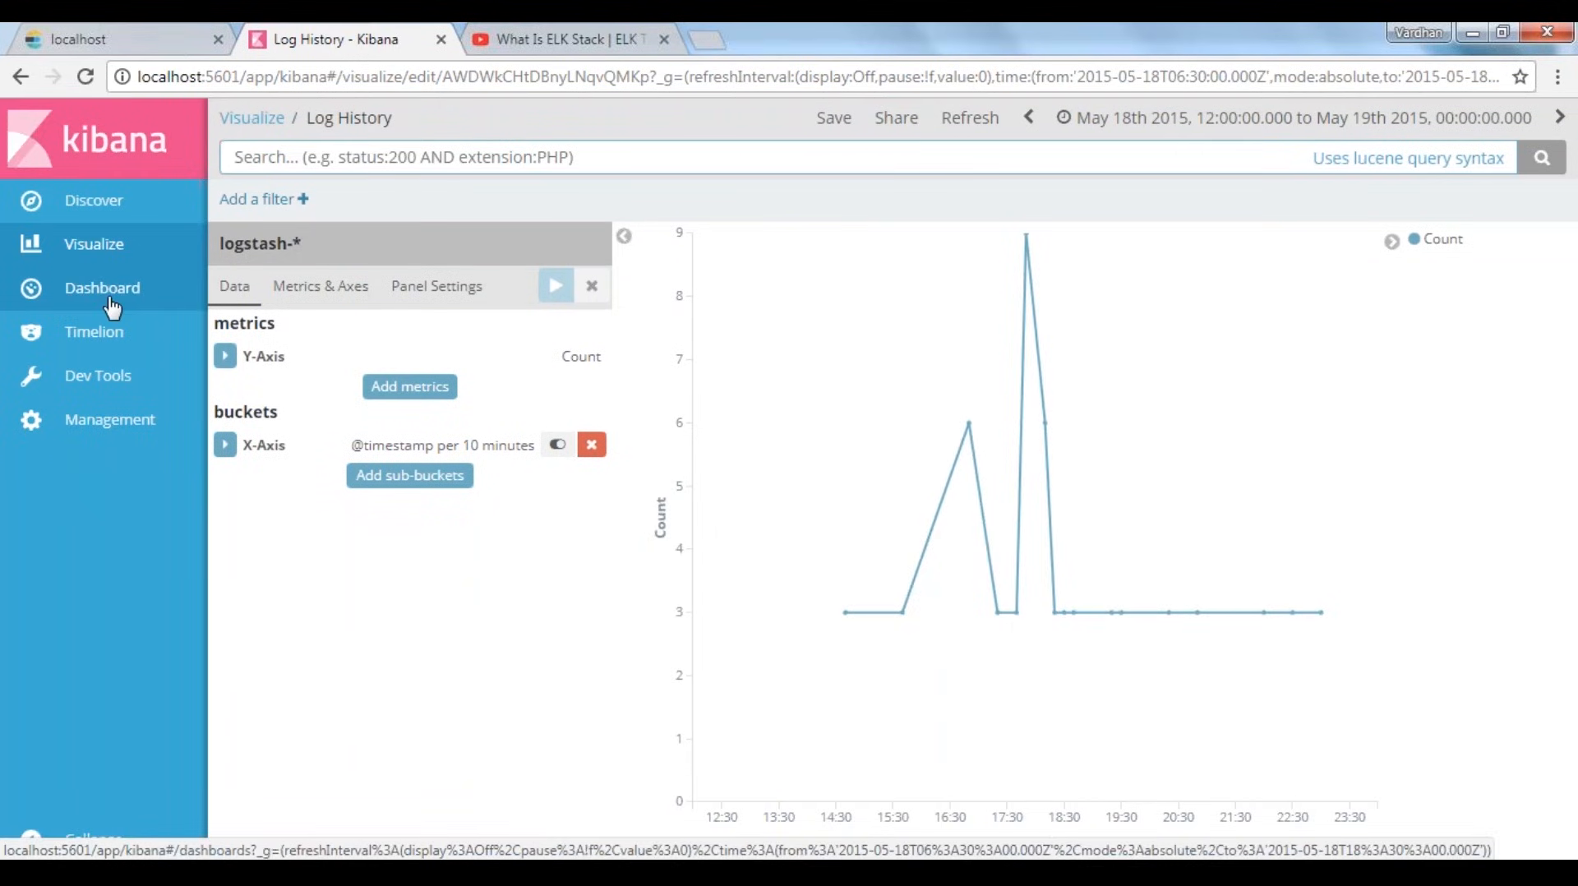
Switch from the Log History visualization to Discover and select the logstash-* index pattern
{"action": "left_click", "coordinate": [100, 207]}
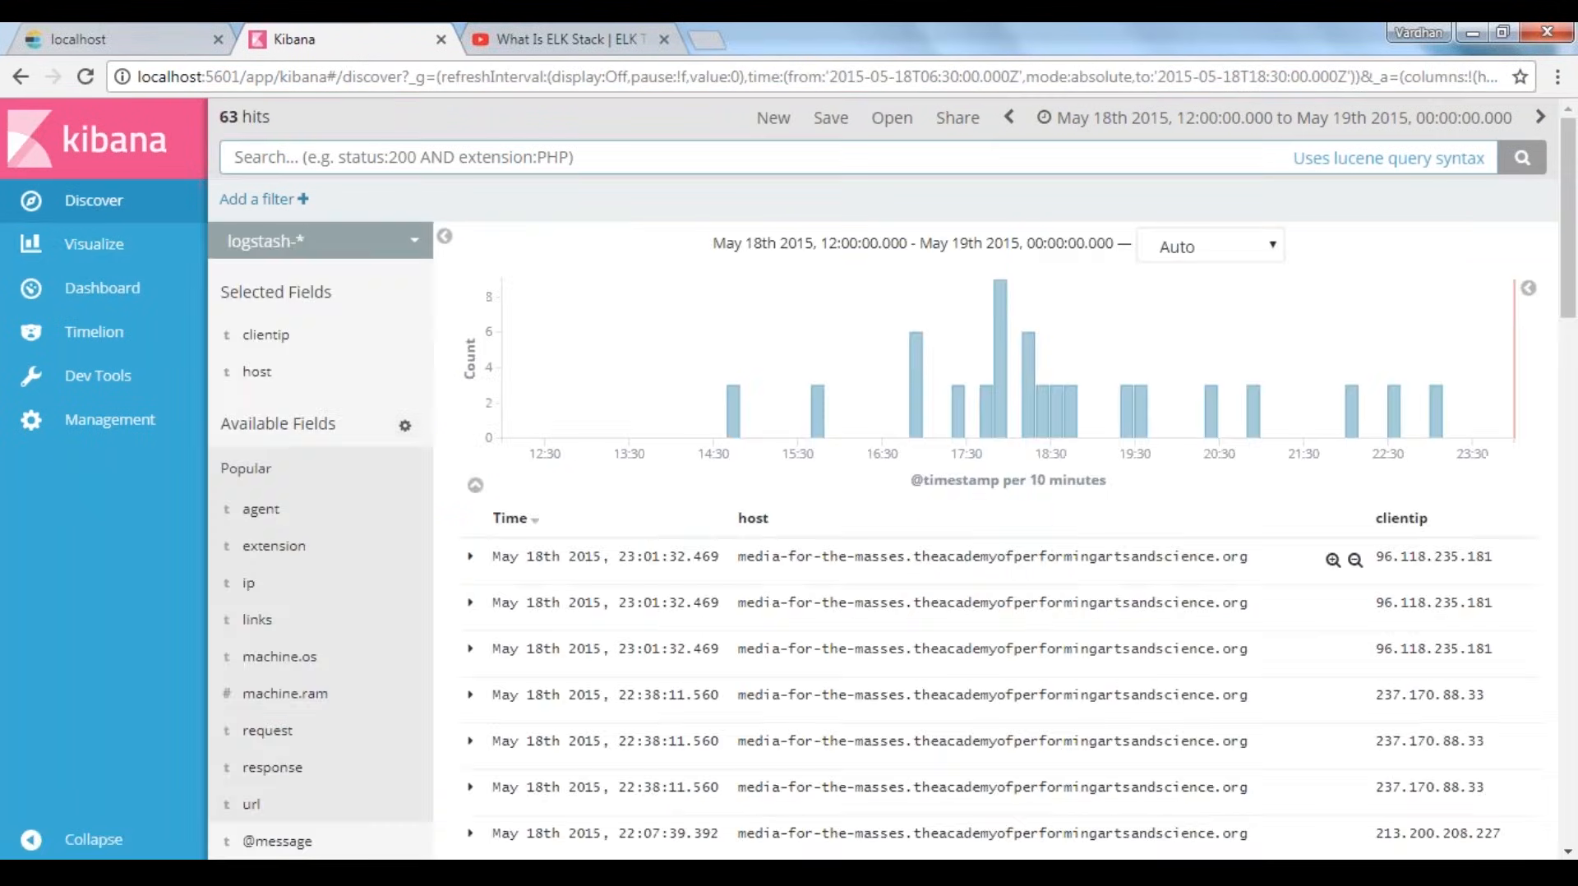
{"action": "left_click", "coordinate": [81, 250]}
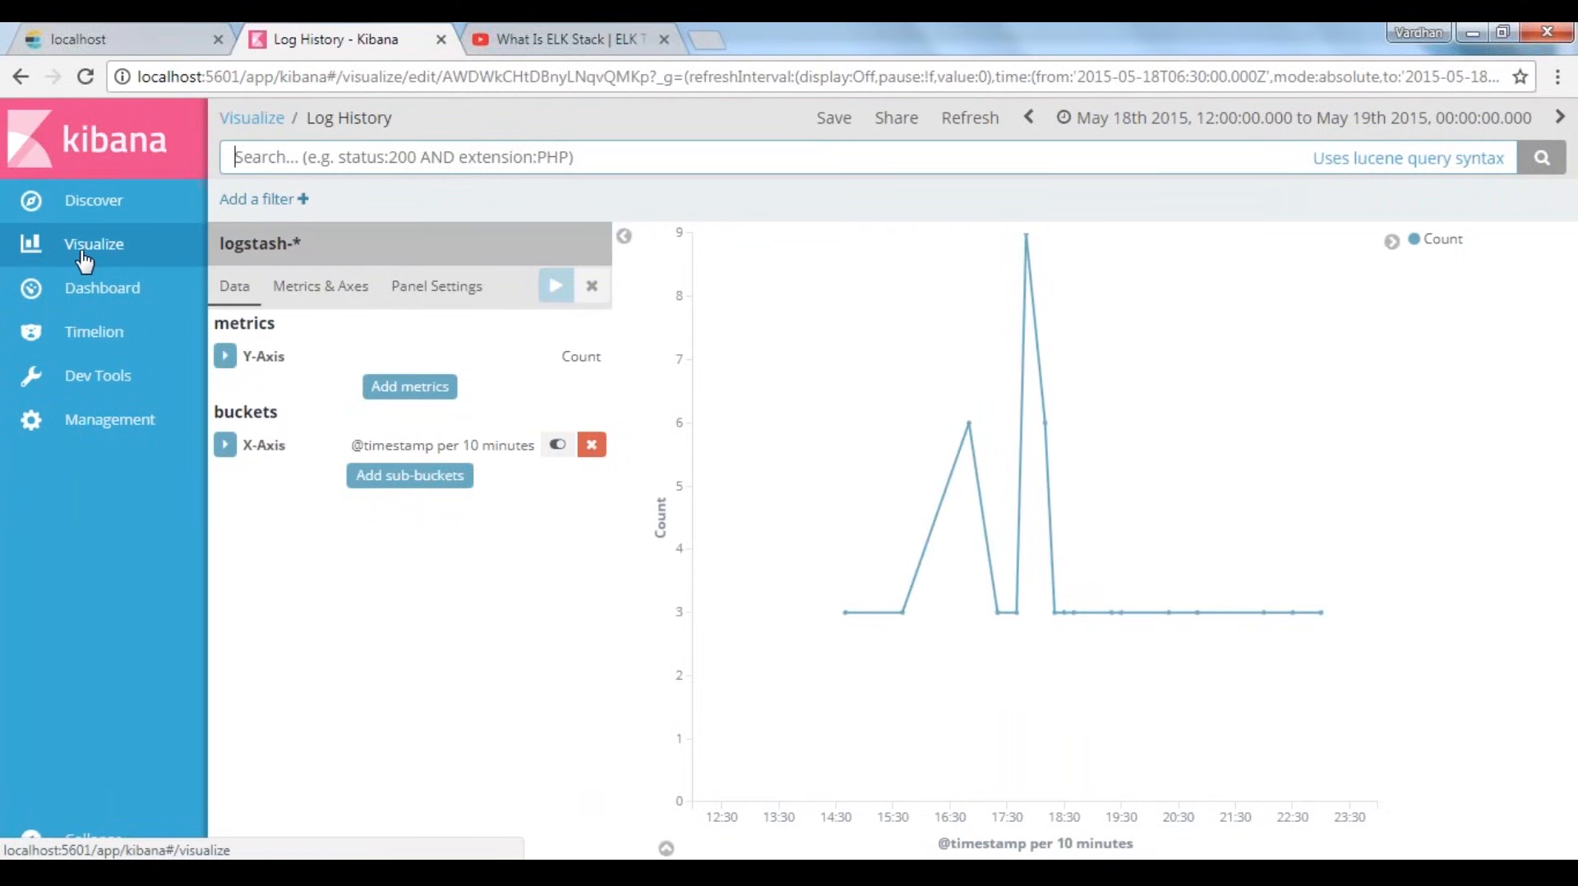
{"action": "left_click", "coordinate": [100, 207]}
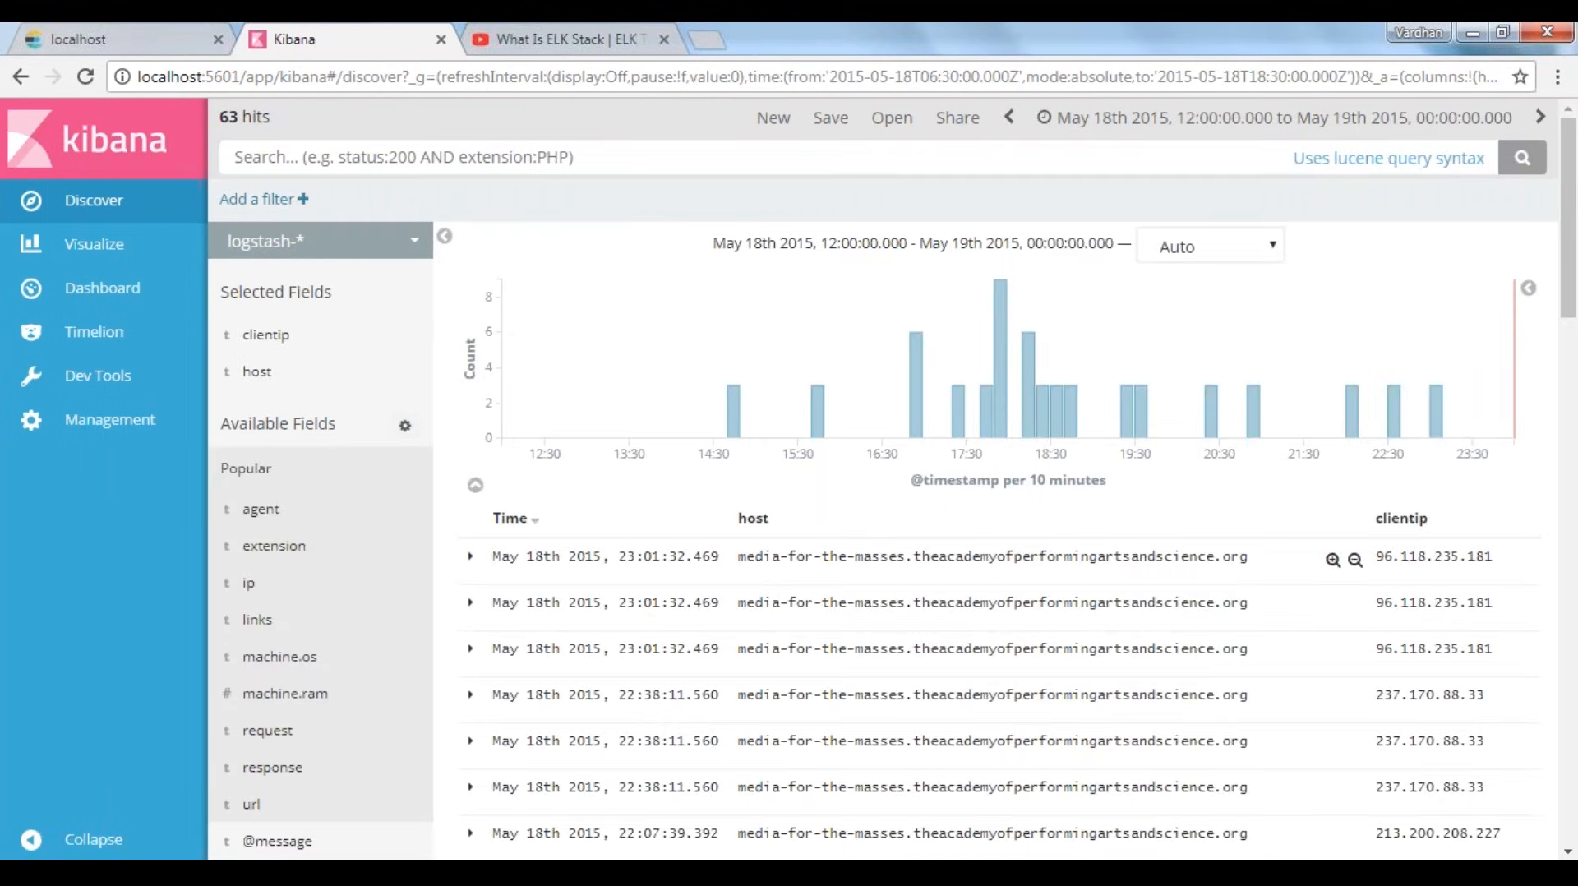
{"action": "mouse_move", "coordinate": [387, 335]}
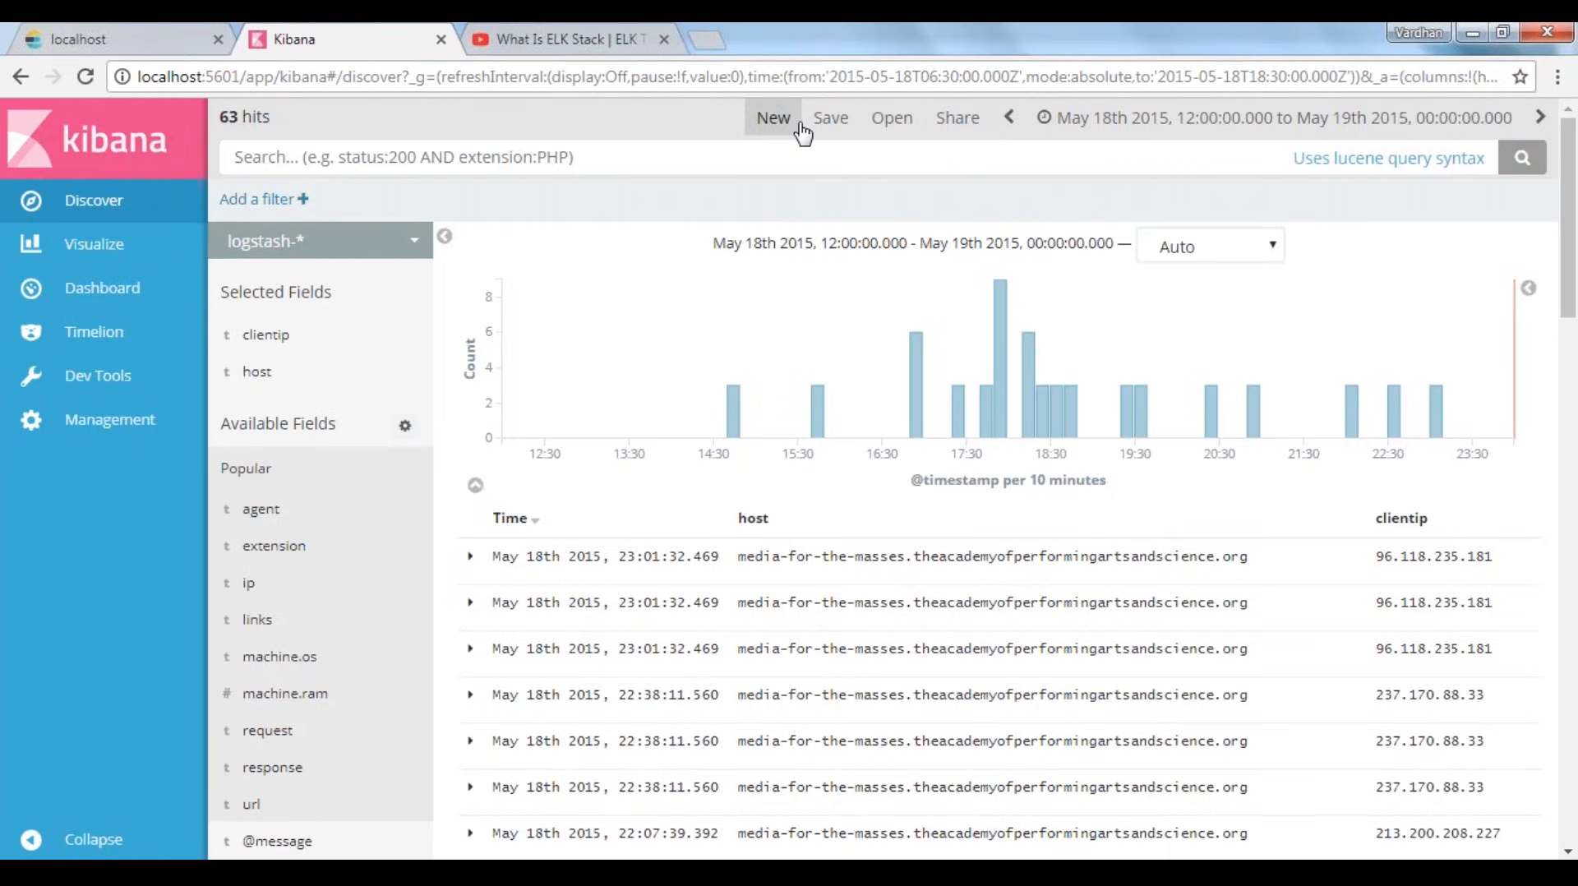
{"action": "left_click", "coordinate": [279, 246]}
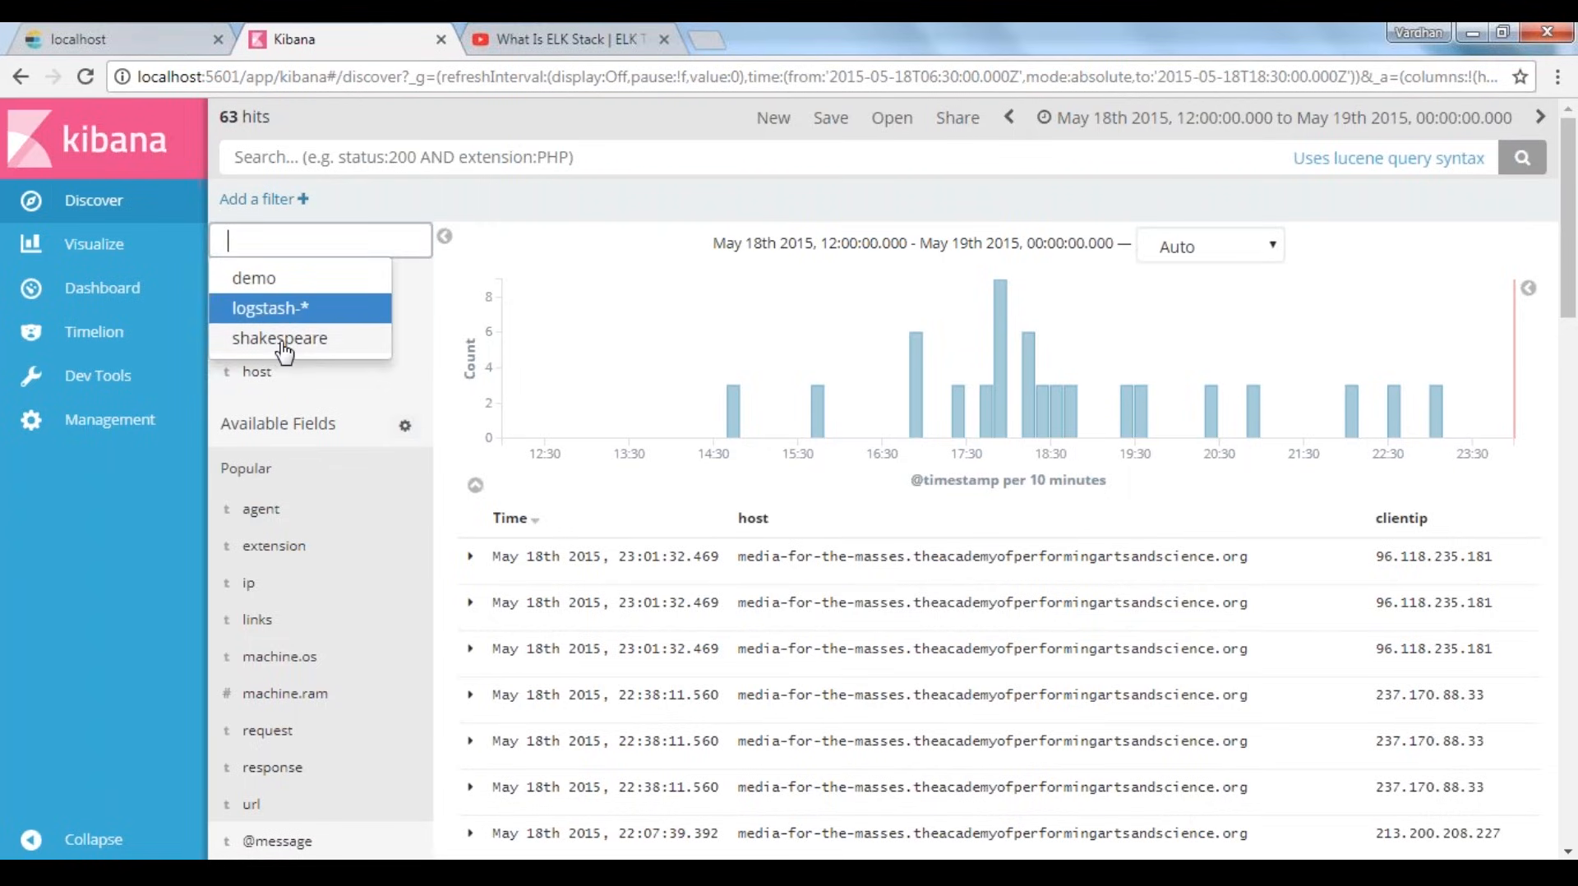
{"action": "left_click", "coordinate": [271, 311]}
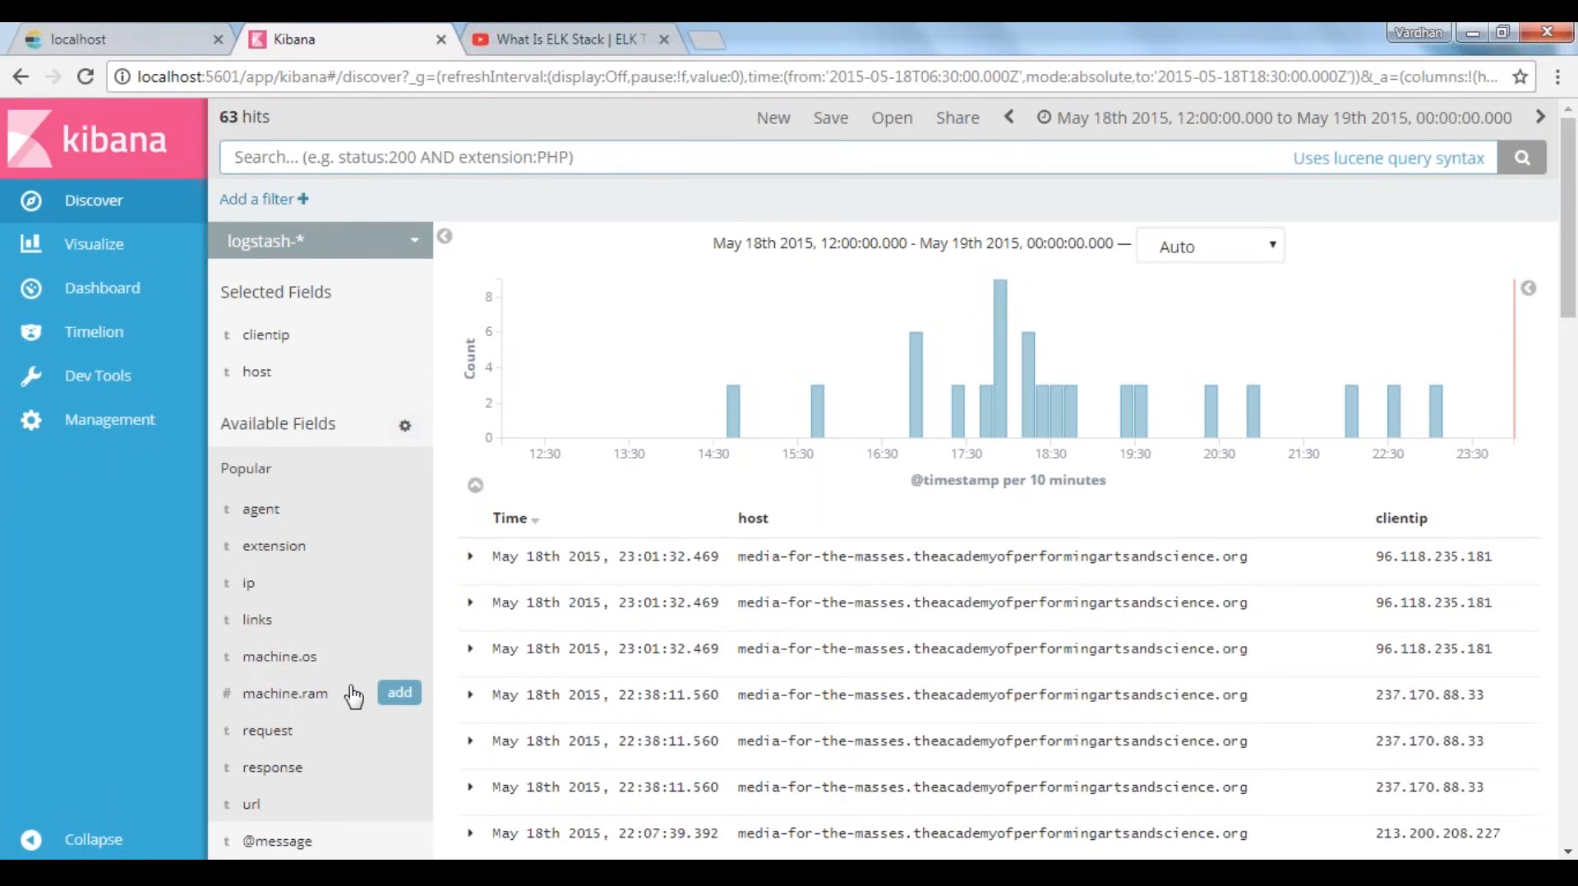
Add the response field as a column in the logstash-* document table
{"action": "scroll", "coordinate": [354, 696], "scroll_direction": "down", "scroll_amount": 1}
{"action": "scroll", "coordinate": [341, 698], "scroll_direction": "down", "scroll_amount": 2}
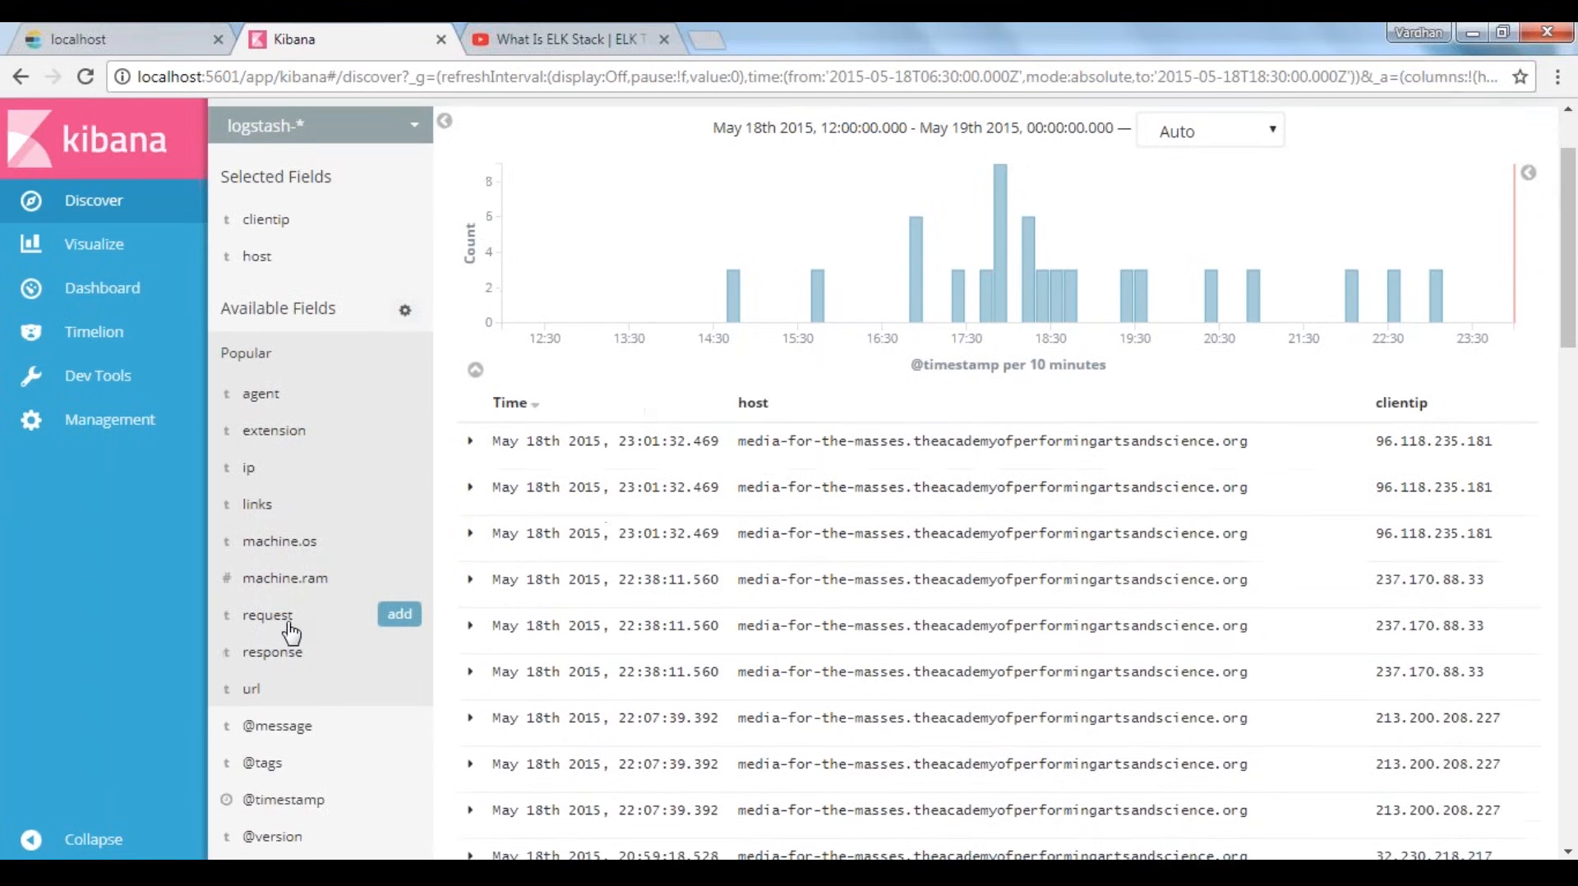
{"action": "left_click", "coordinate": [399, 651]}
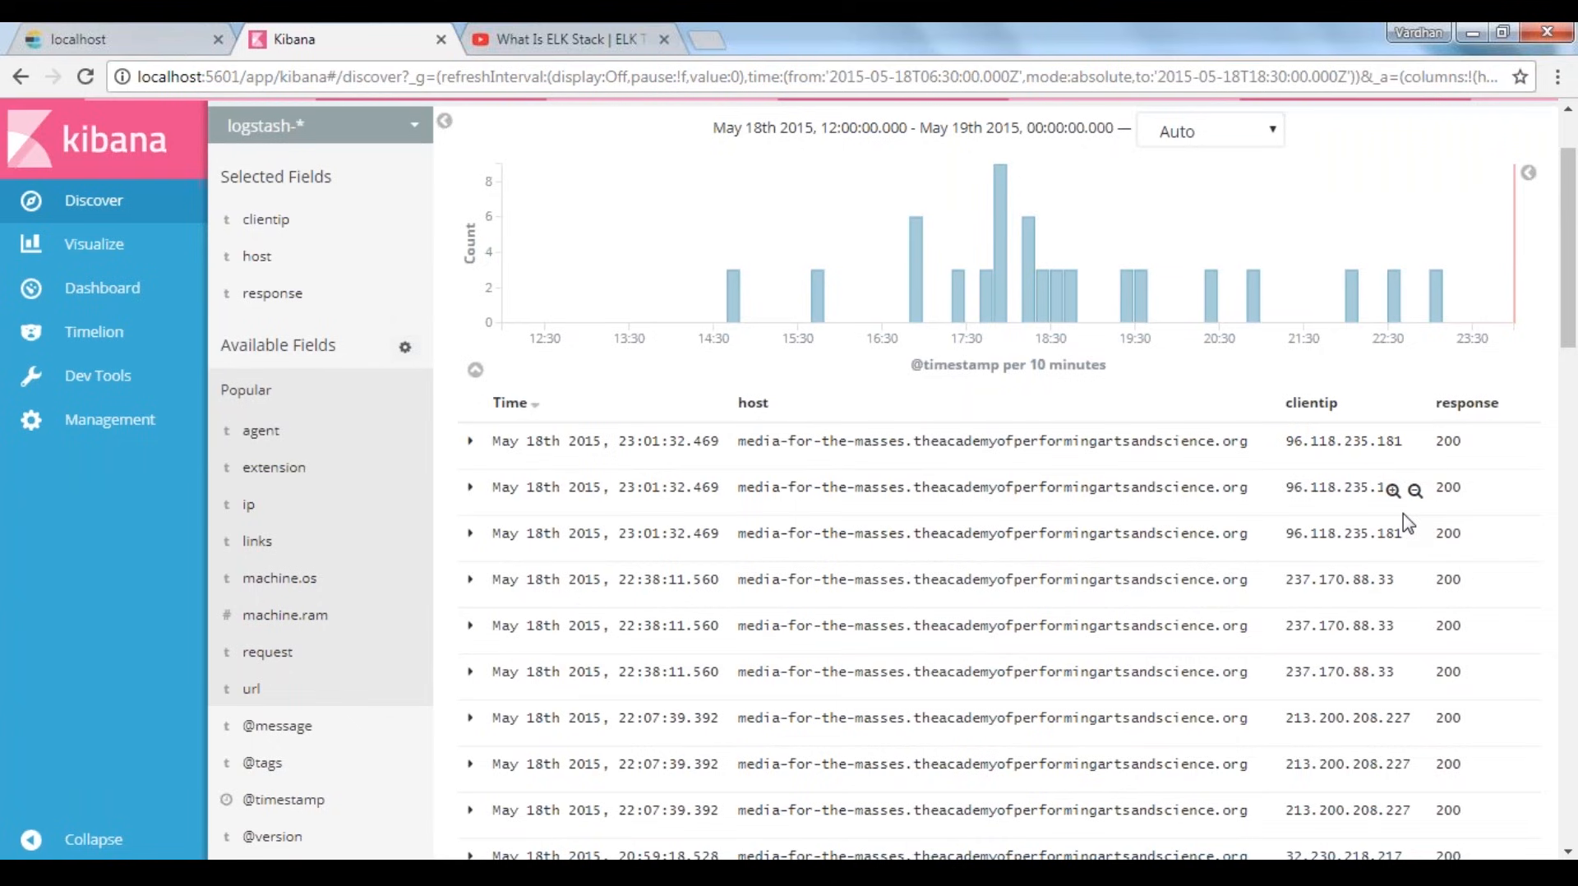
Examine the response codes across all the listed log entries
{"action": "scroll", "coordinate": [1407, 523], "scroll_direction": "down", "scroll_amount": 1}
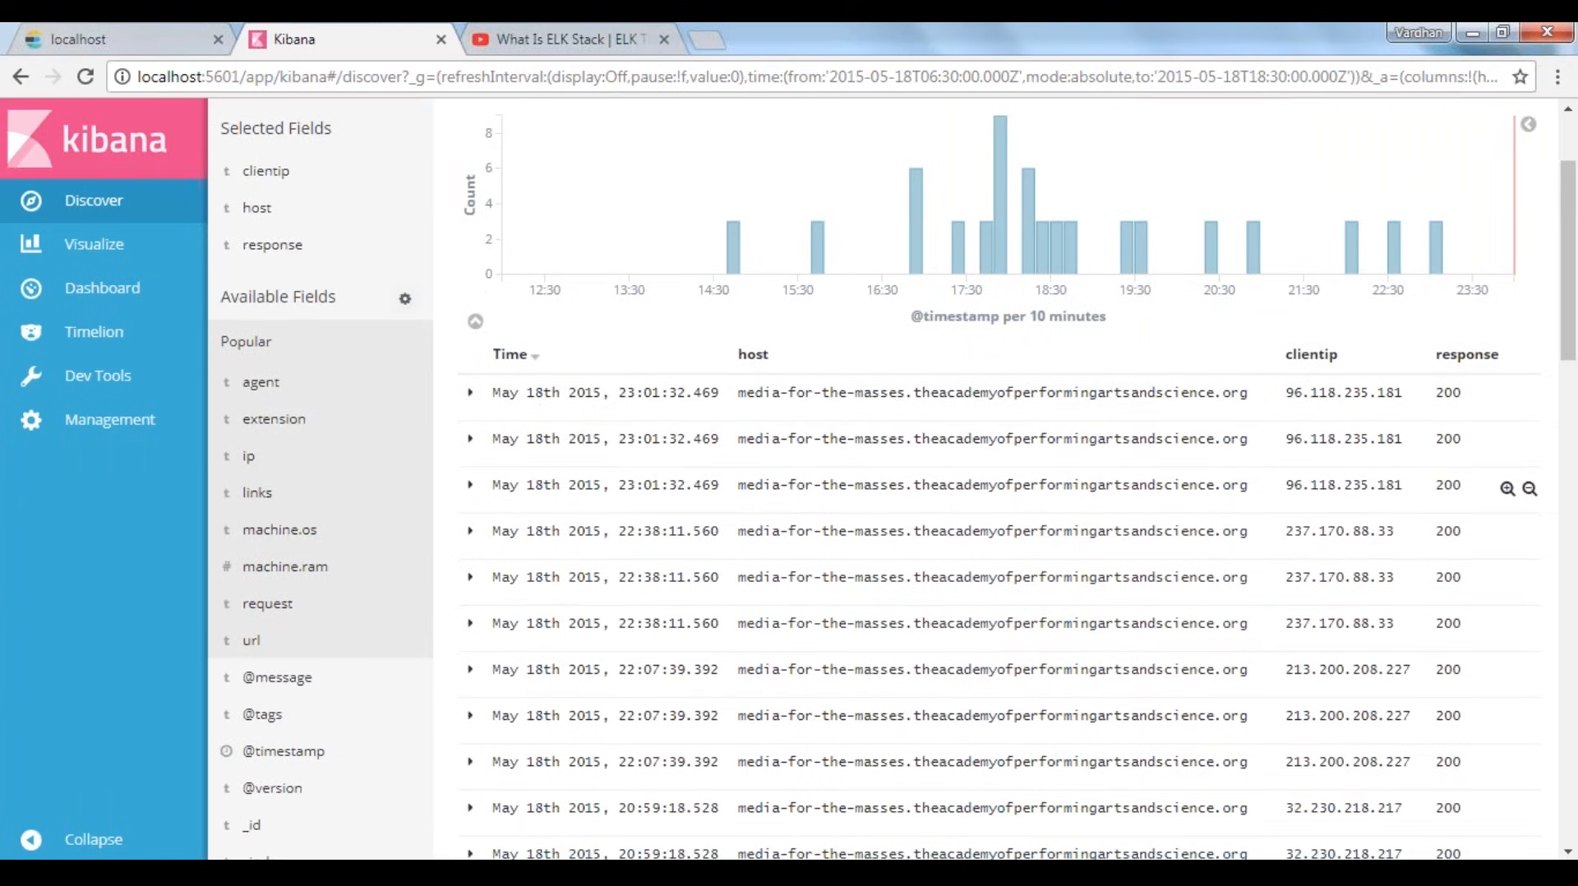
{"action": "scroll", "coordinate": [1447, 575], "scroll_direction": "down", "scroll_amount": 5}
{"action": "scroll", "coordinate": [1427, 847], "scroll_direction": "down", "scroll_amount": 15}
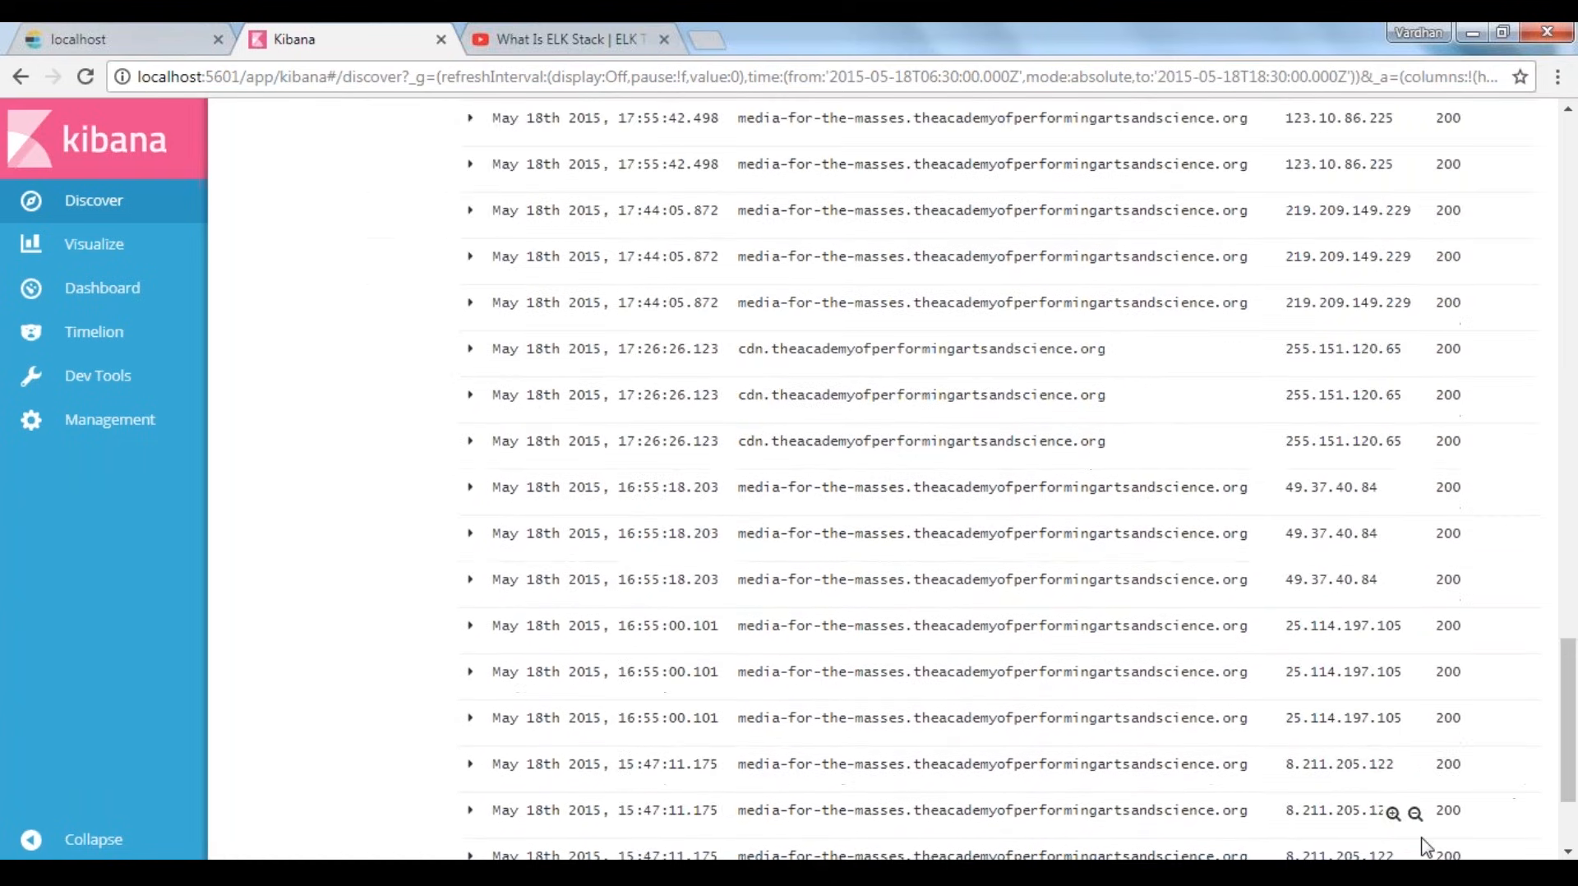
{"action": "scroll", "coordinate": [1426, 847], "scroll_direction": "down", "scroll_amount": 2}
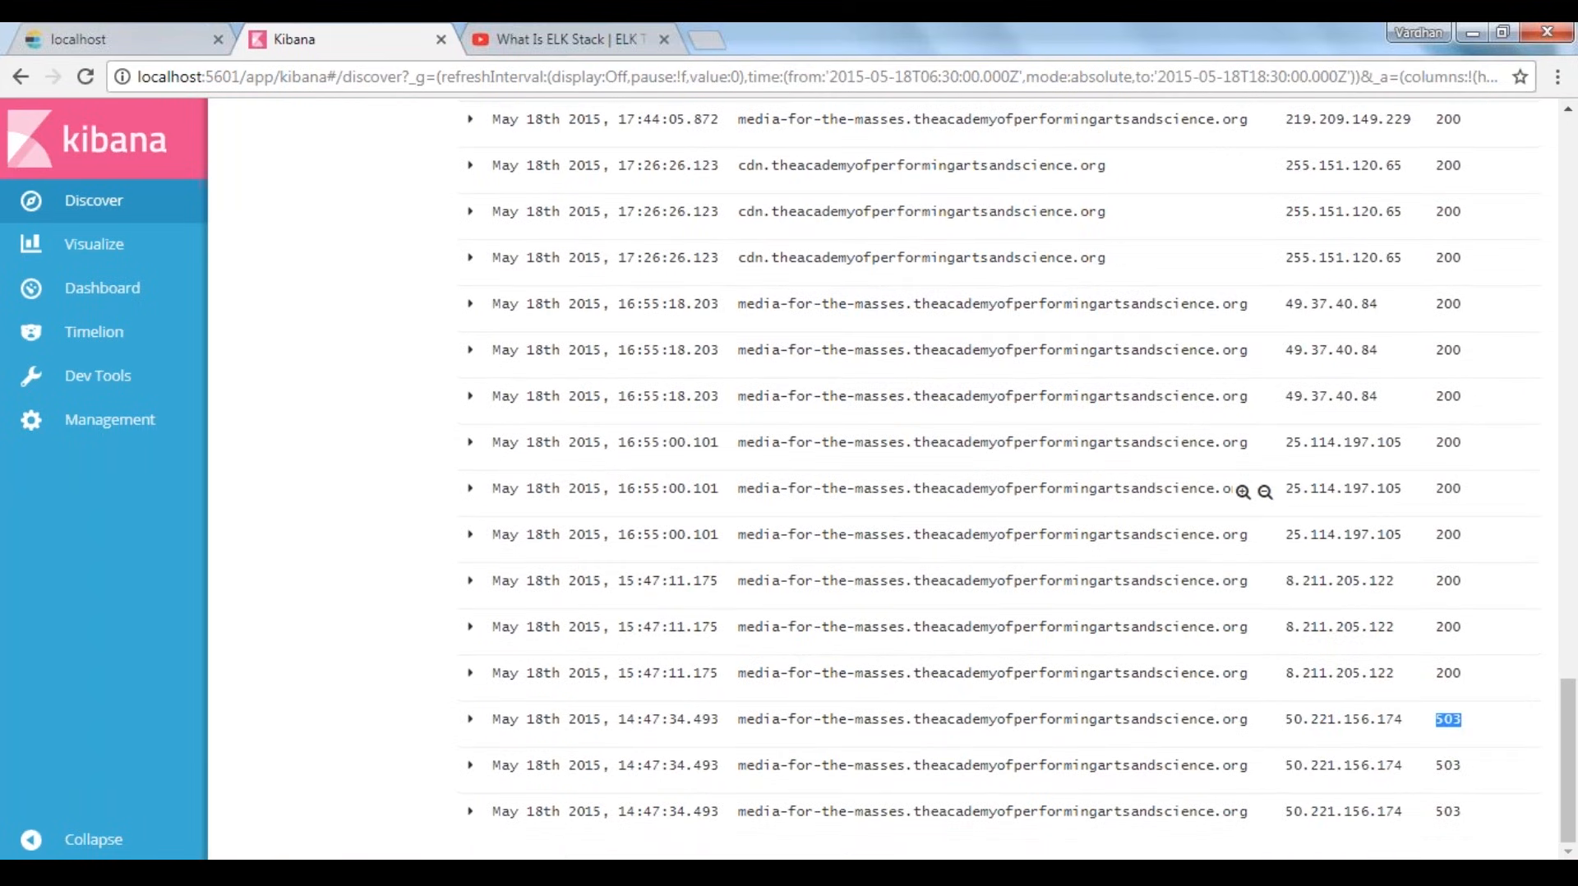
{"action": "scroll", "coordinate": [1068, 488], "scroll_direction": "up", "scroll_amount": 5}
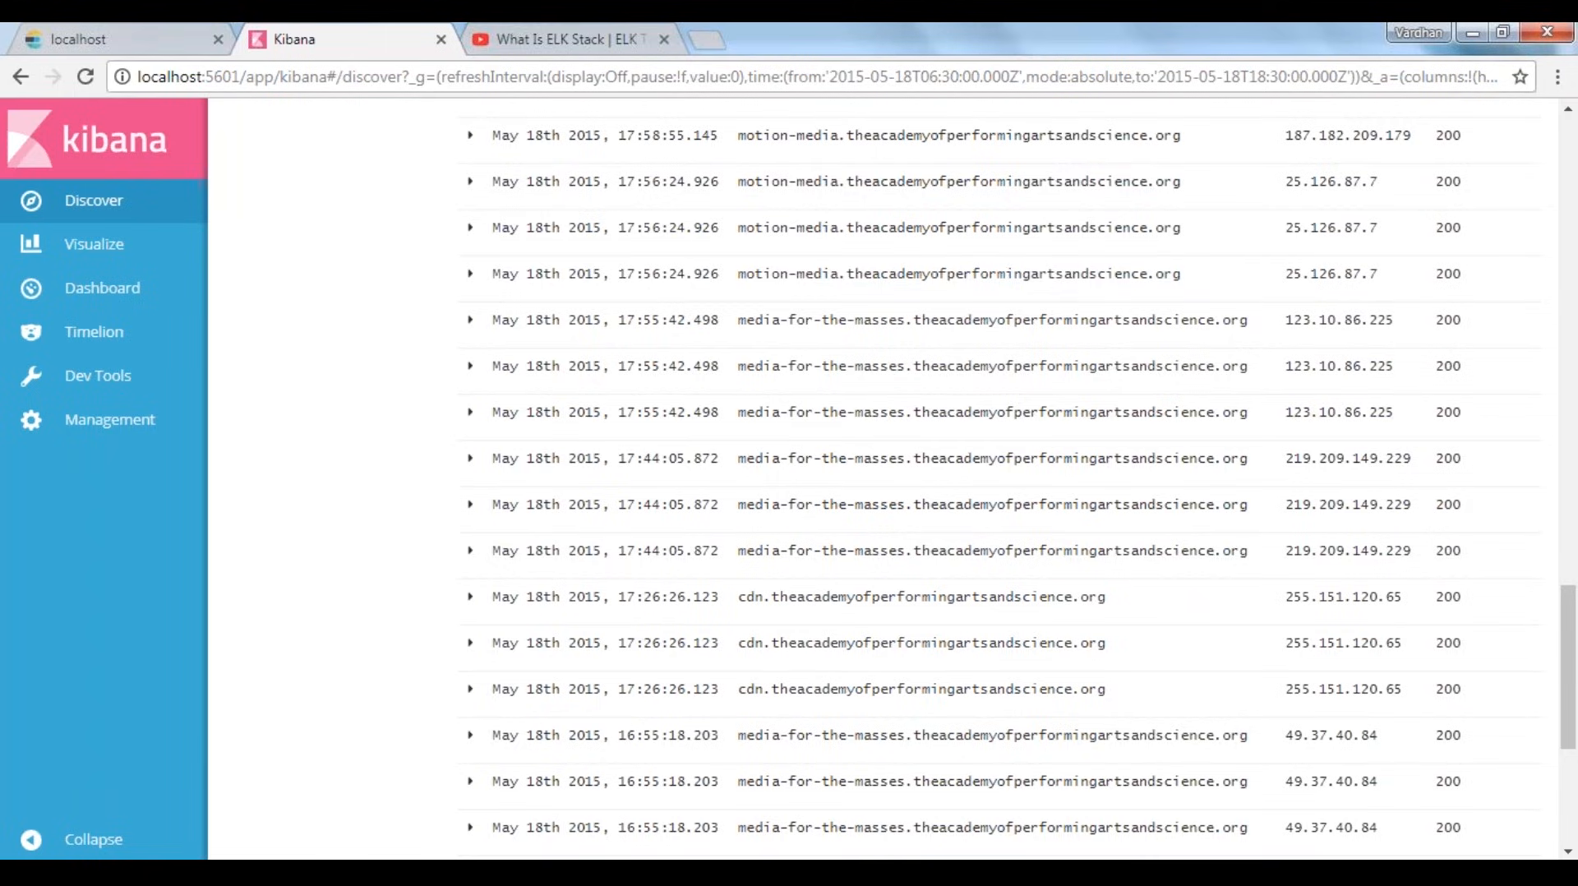
{"action": "scroll", "coordinate": [1068, 476], "scroll_direction": "up", "scroll_amount": 10}
{"action": "scroll", "coordinate": [1249, 465], "scroll_direction": "up", "scroll_amount": 3}
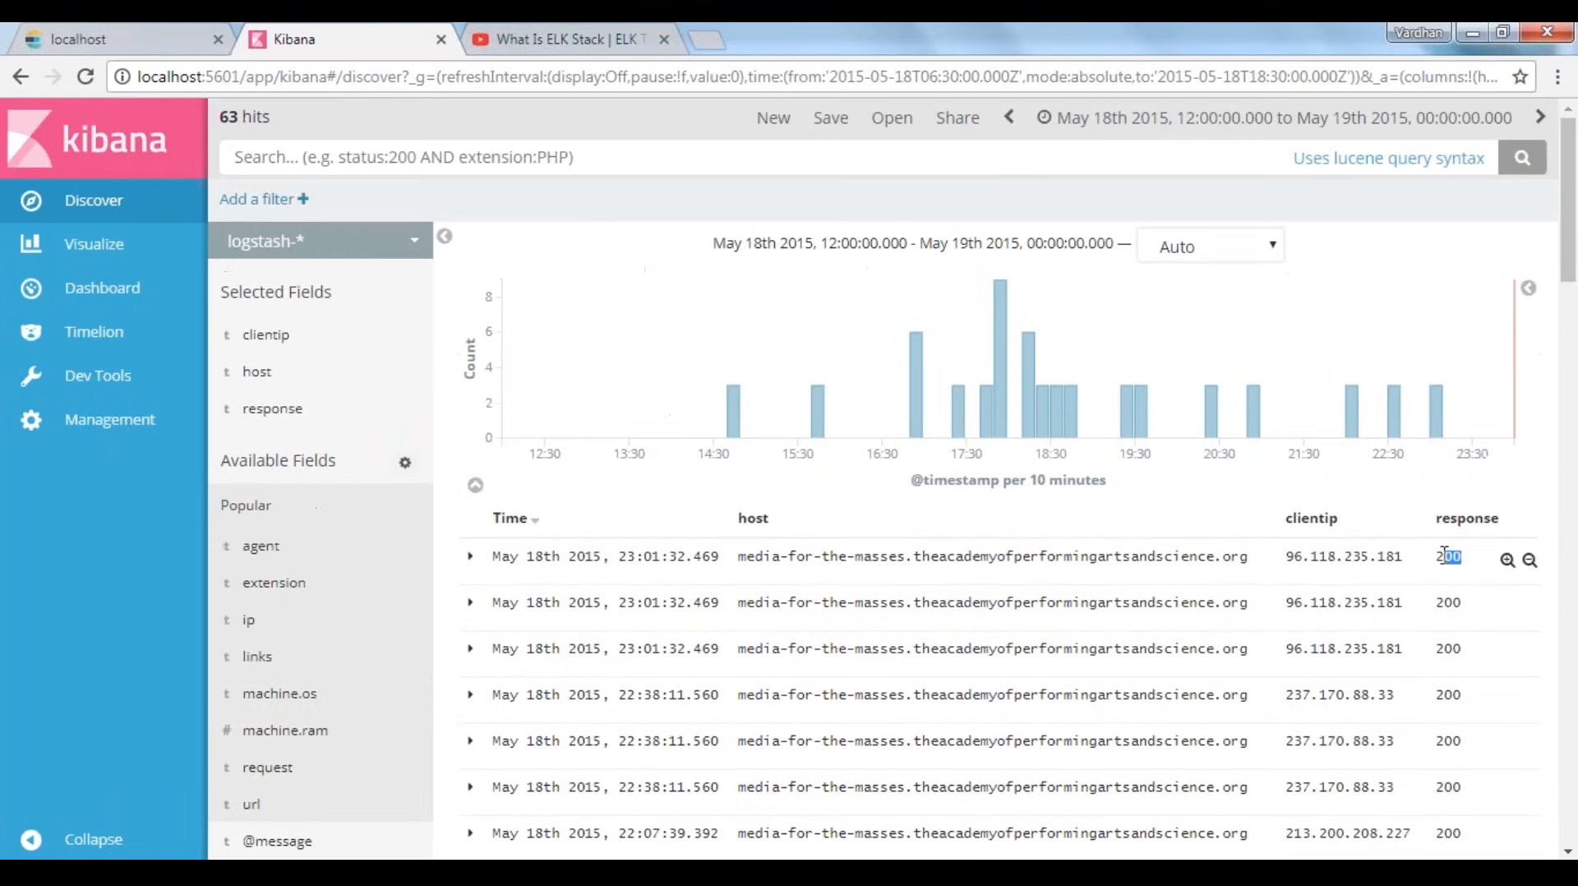
Start a new filter with the field response.keyword, the operator "is" and the value 200
{"action": "left_click", "coordinate": [280, 207]}
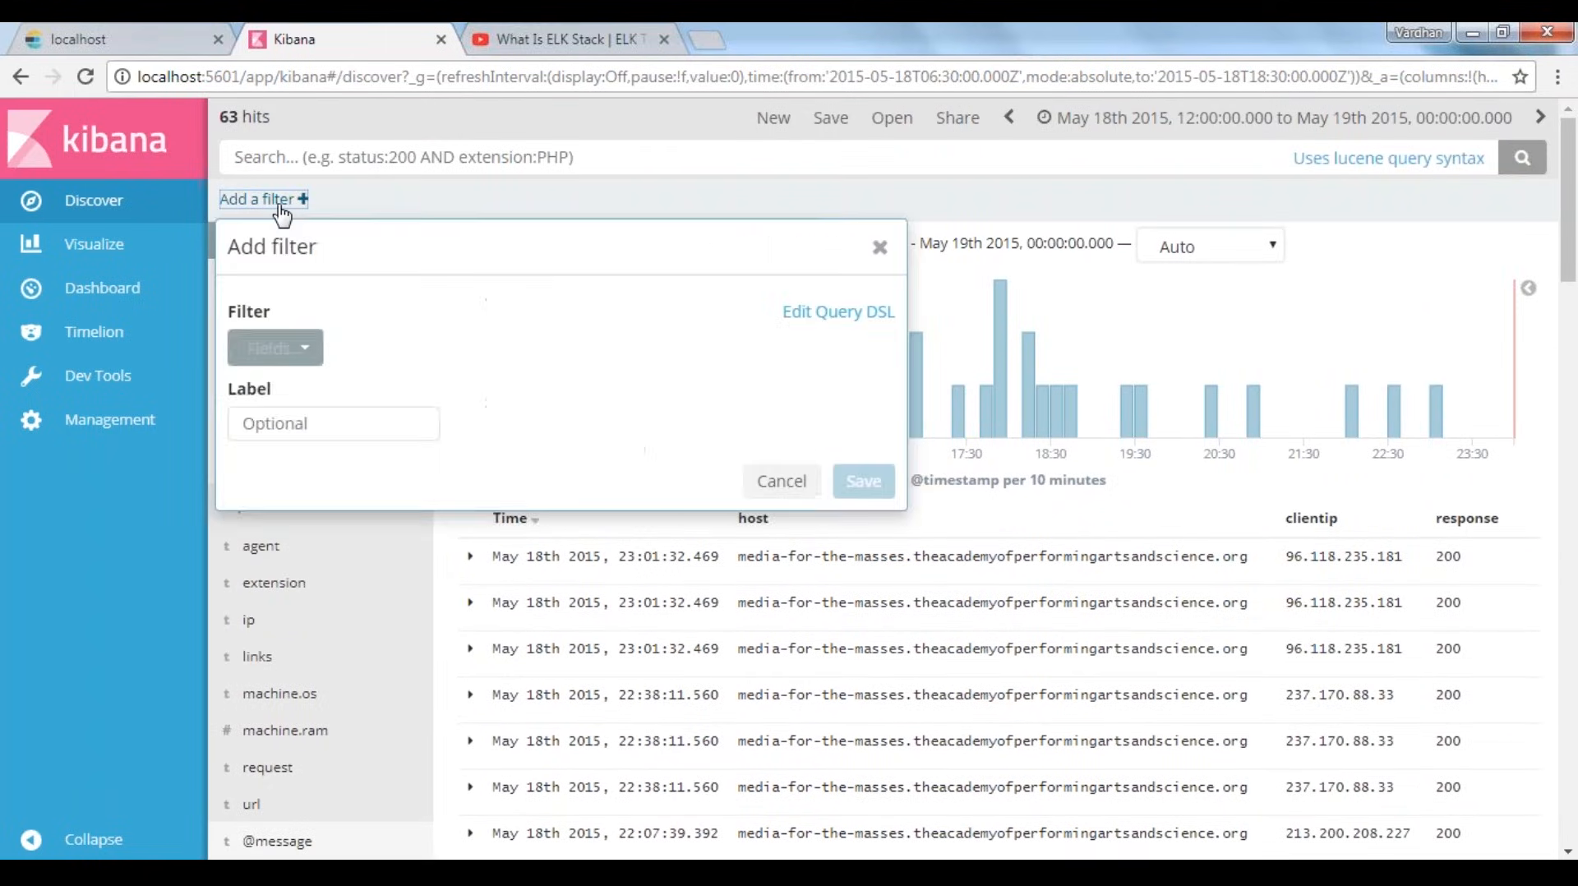
{"action": "type", "text": "respo"}
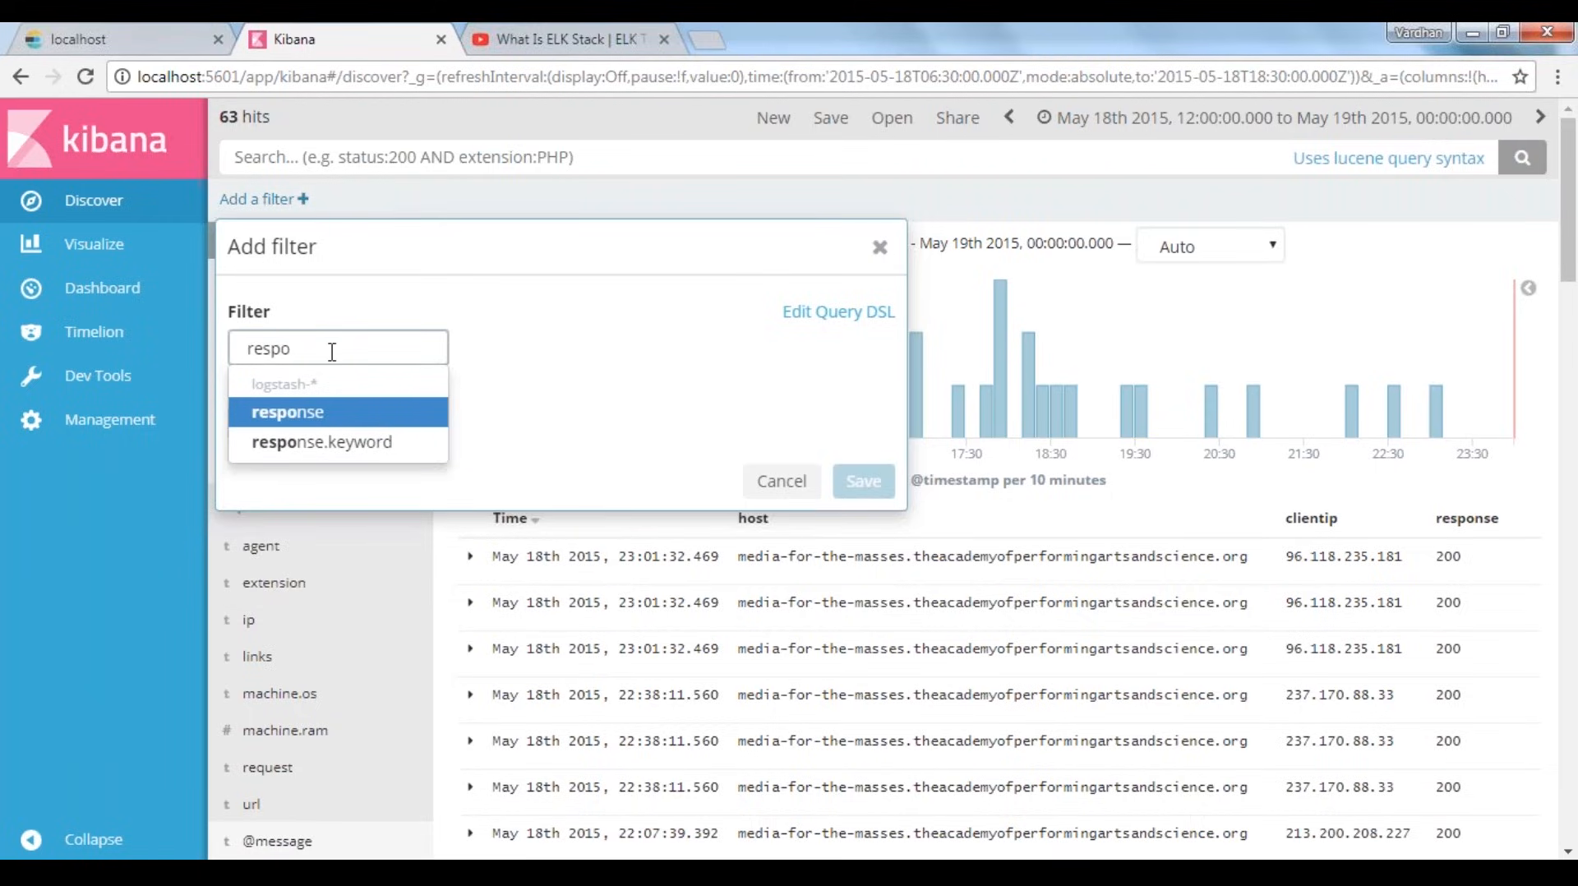
{"action": "key", "text": "Down"}
{"action": "key", "text": "Return"}
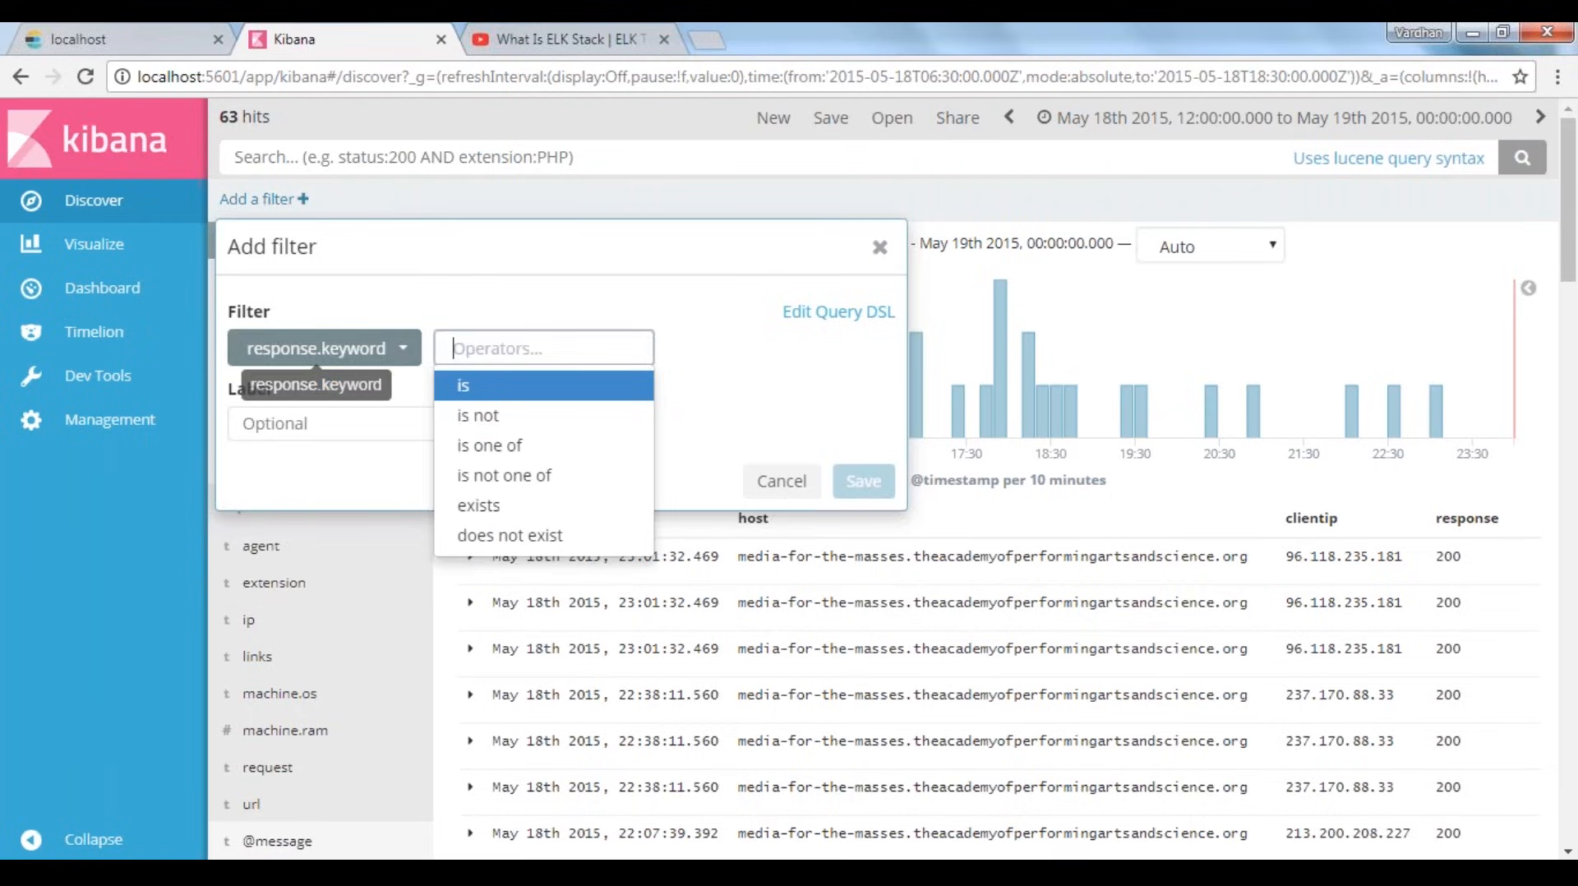
{"action": "left_click", "coordinate": [465, 386]}
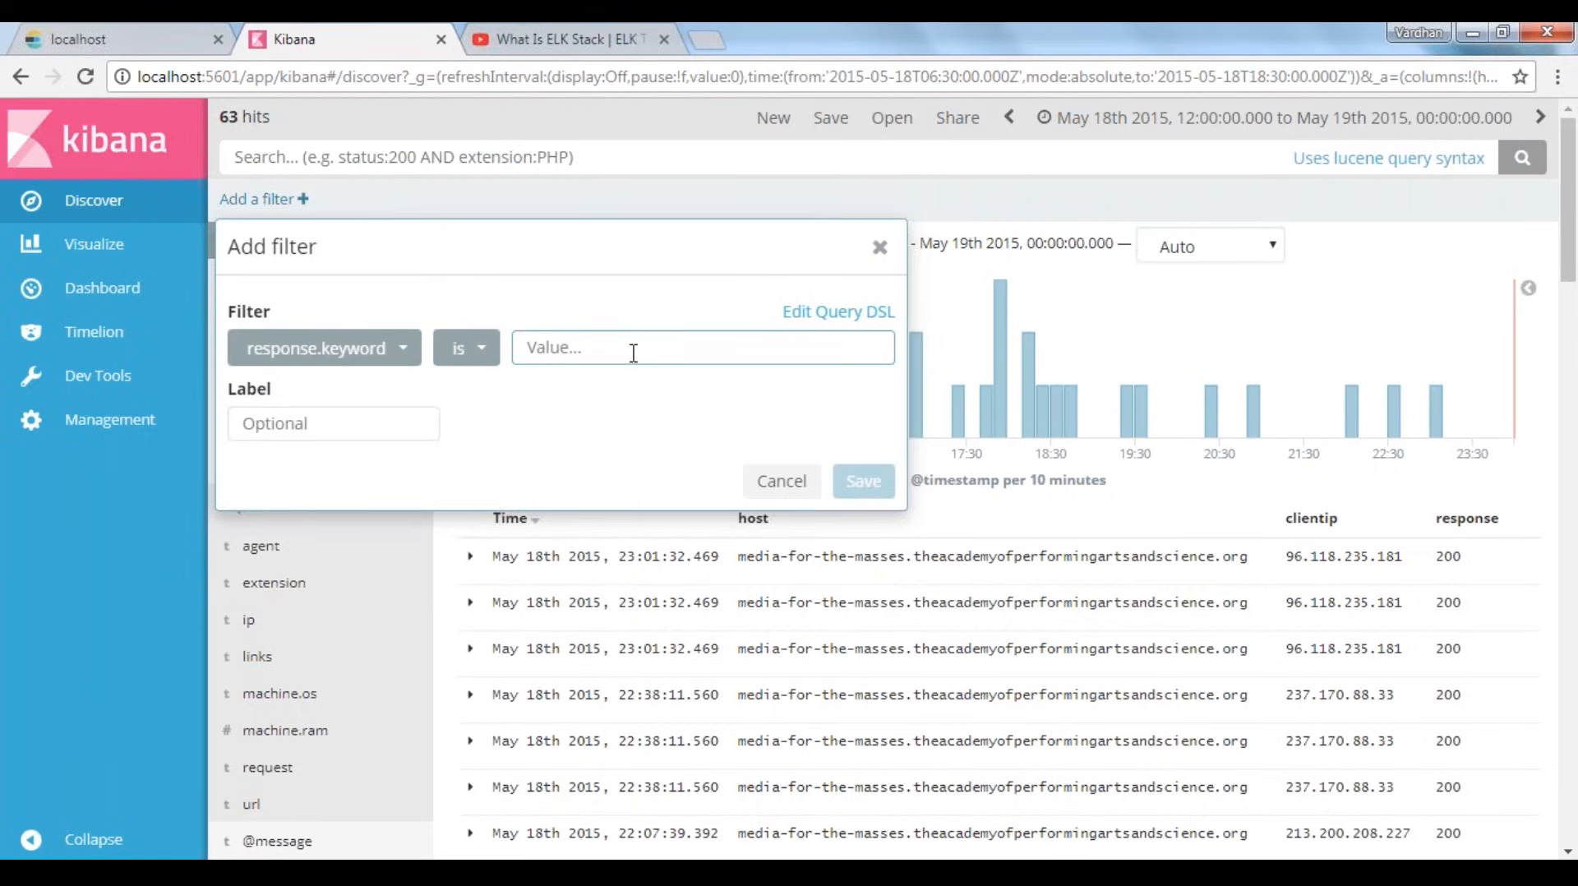
{"action": "type", "text": "200"}
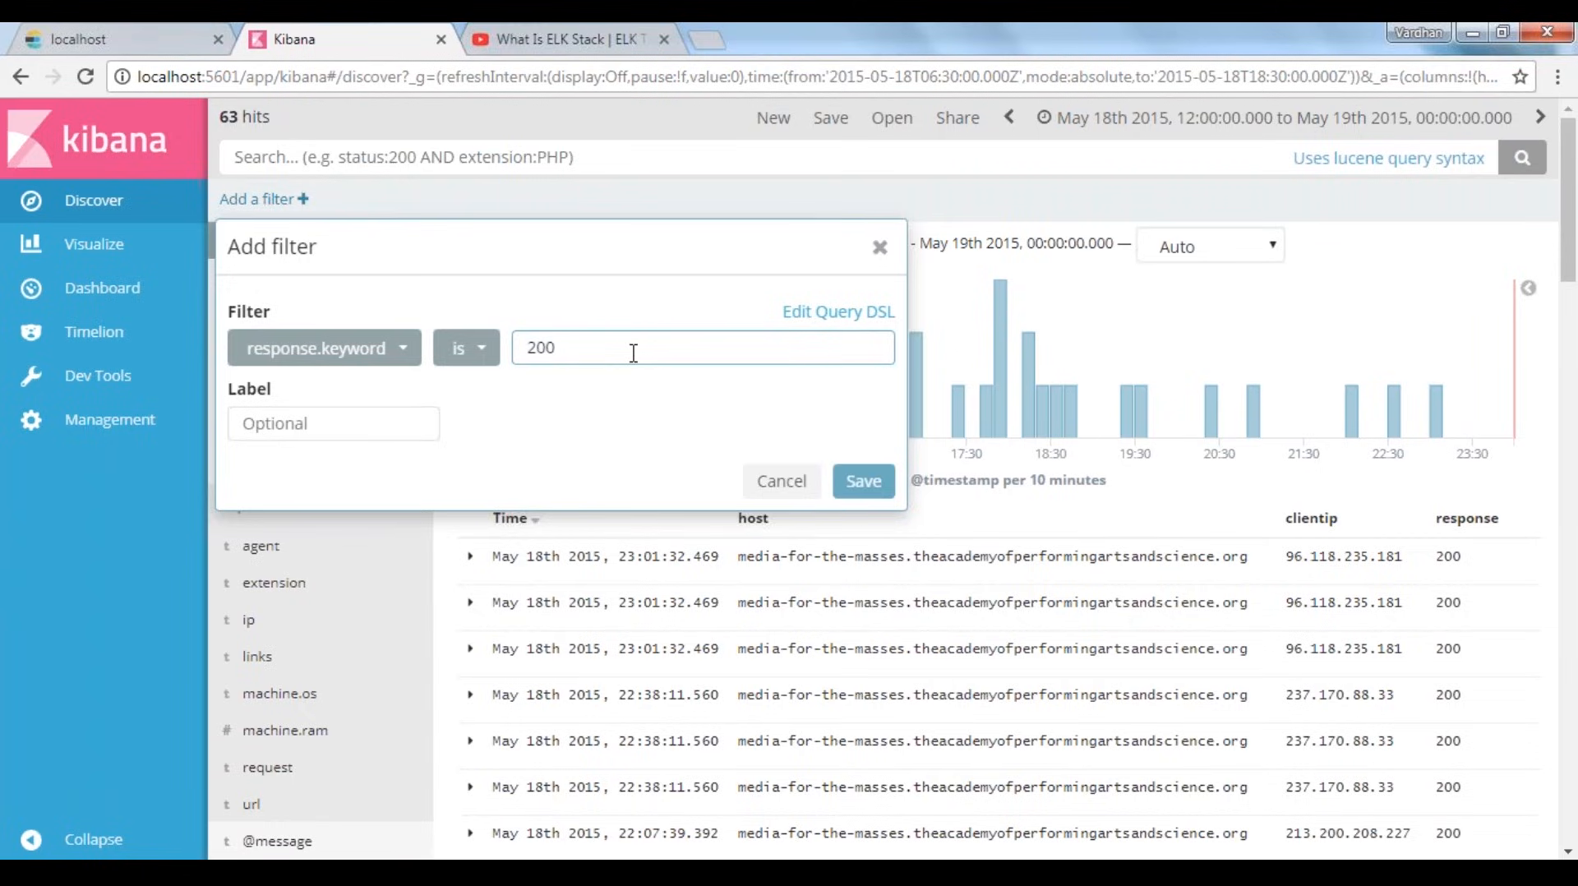
Label the filter "Successful Response" and save it
{"action": "left_click", "coordinate": [355, 419]}
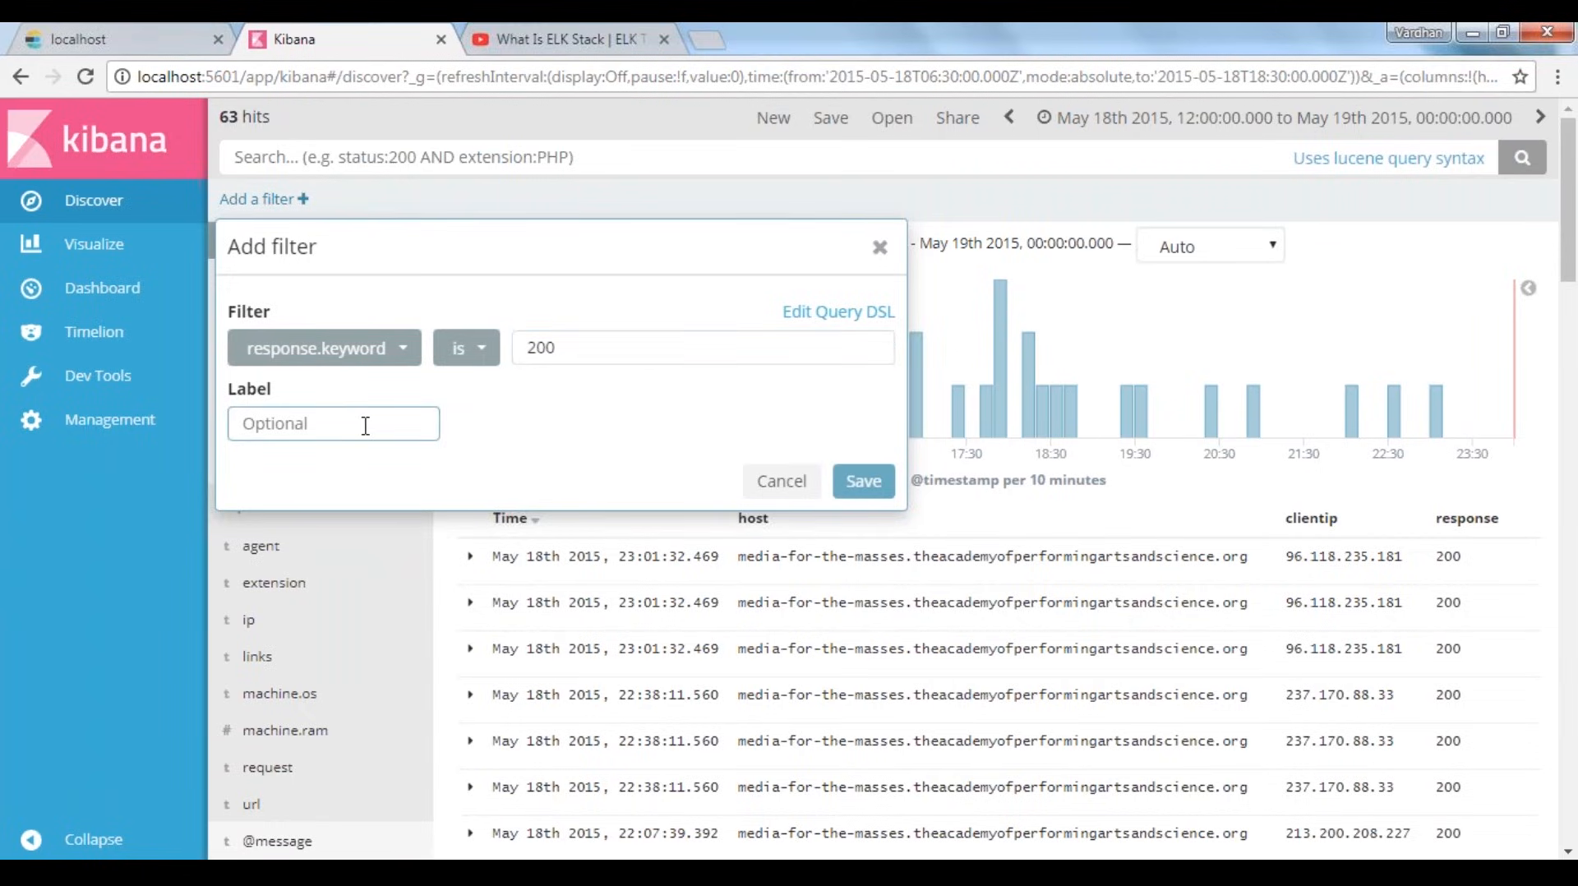
{"action": "type", "text": "Succesfull Response"}
{"action": "left_click", "coordinate": [271, 423]}
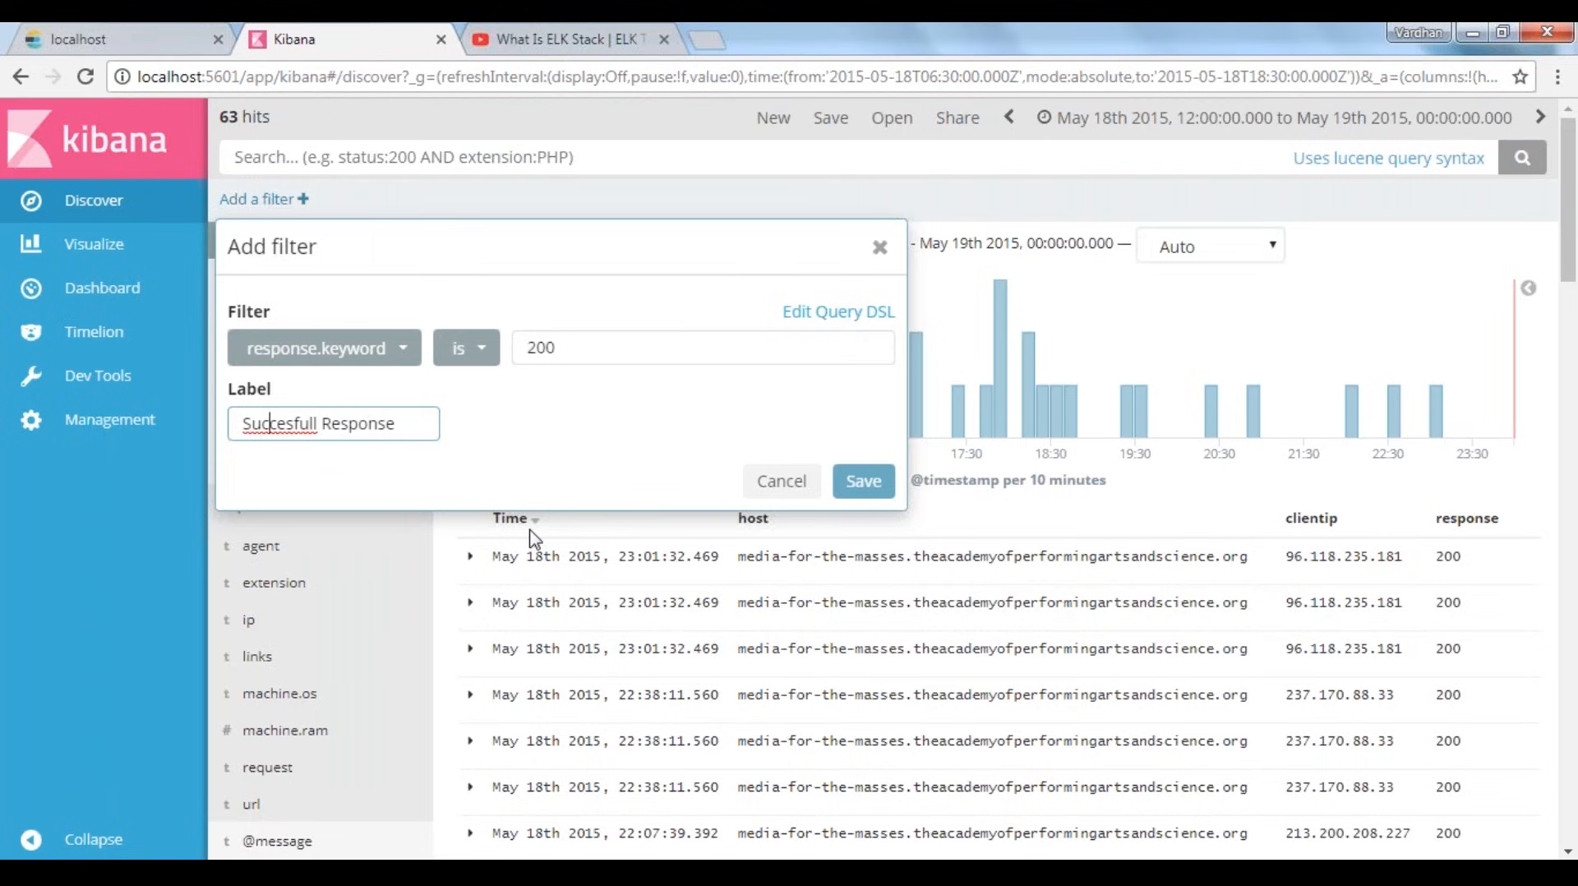
{"action": "key", "text": "BackSpace"}
{"action": "key", "text": "Right"}
{"action": "key", "text": "Right"}
{"action": "key", "text": "Right"}
{"action": "key", "text": "Right"}
{"action": "key", "text": "Right"}
{"action": "key", "text": "Right"}
{"action": "key", "text": "Right"}
{"action": "key", "text": "BackSpace"}
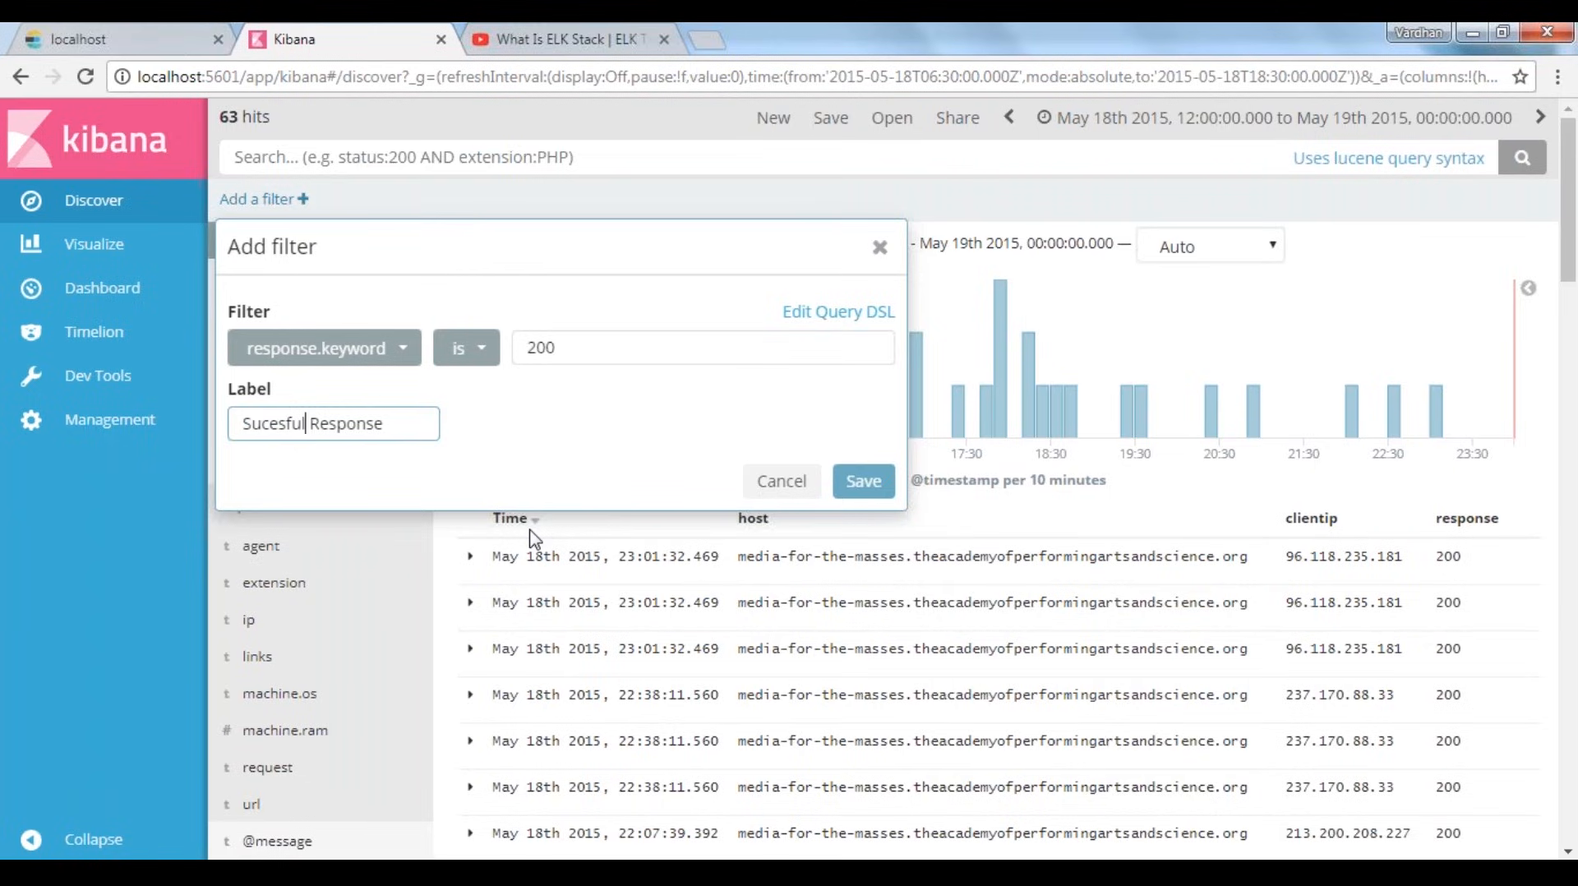
{"action": "key", "text": "Left"}
{"action": "key", "text": "Left"}
{"action": "key", "text": "Left"}
{"action": "key", "text": "Left"}
{"action": "key", "text": "Left"}
{"action": "type", "text": "c"}
{"action": "left_click", "coordinate": [290, 425]}
{"action": "type", "text": "s"}
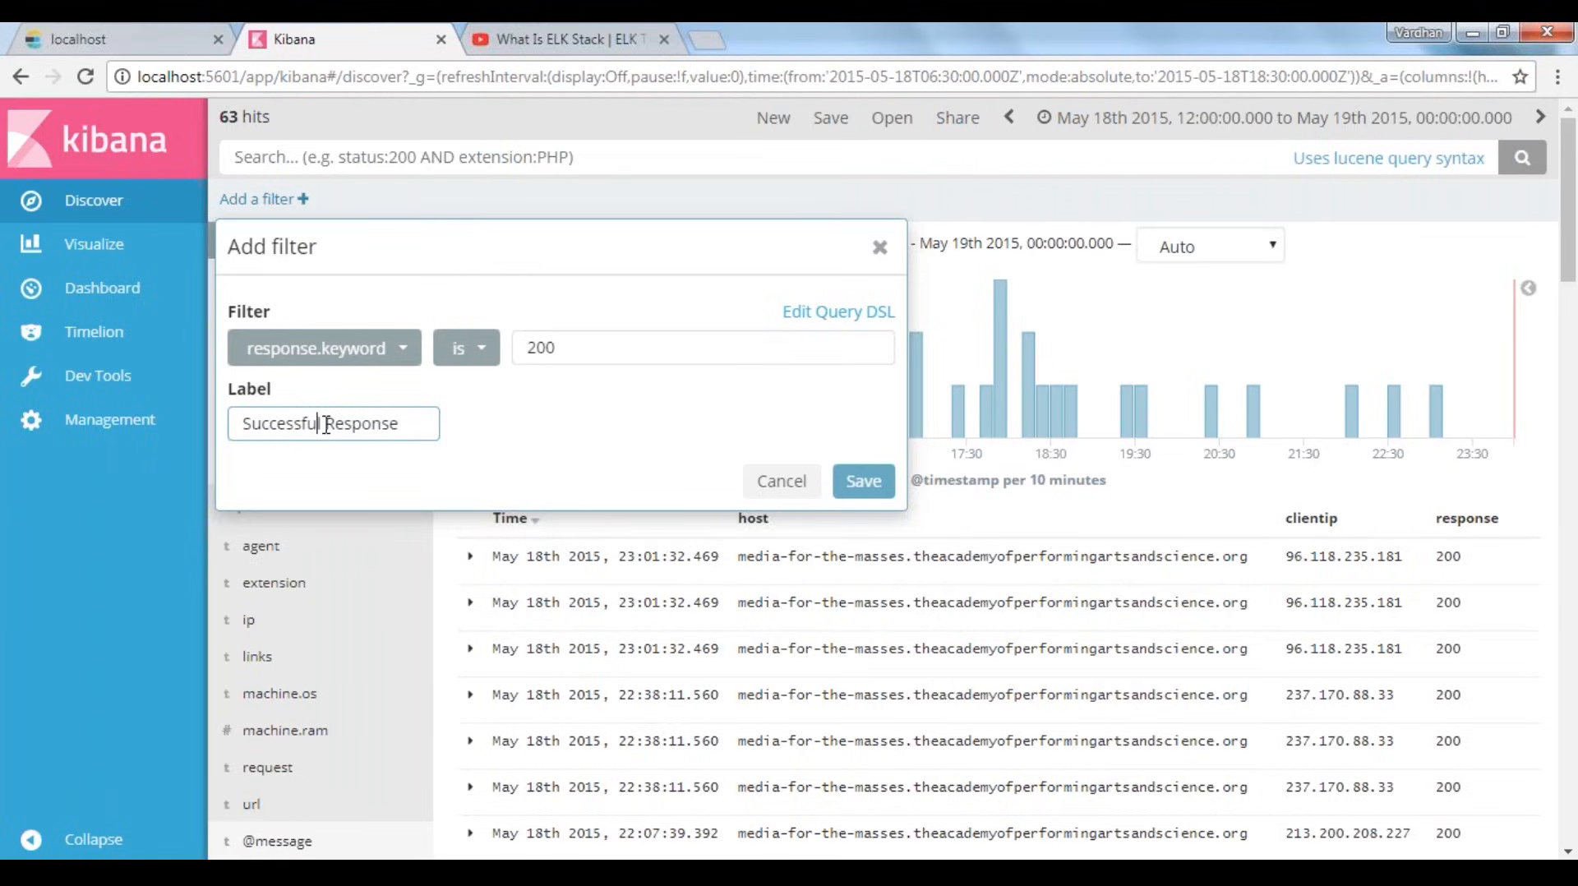
{"action": "left_click", "coordinate": [338, 423]}
{"action": "key", "text": "End"}
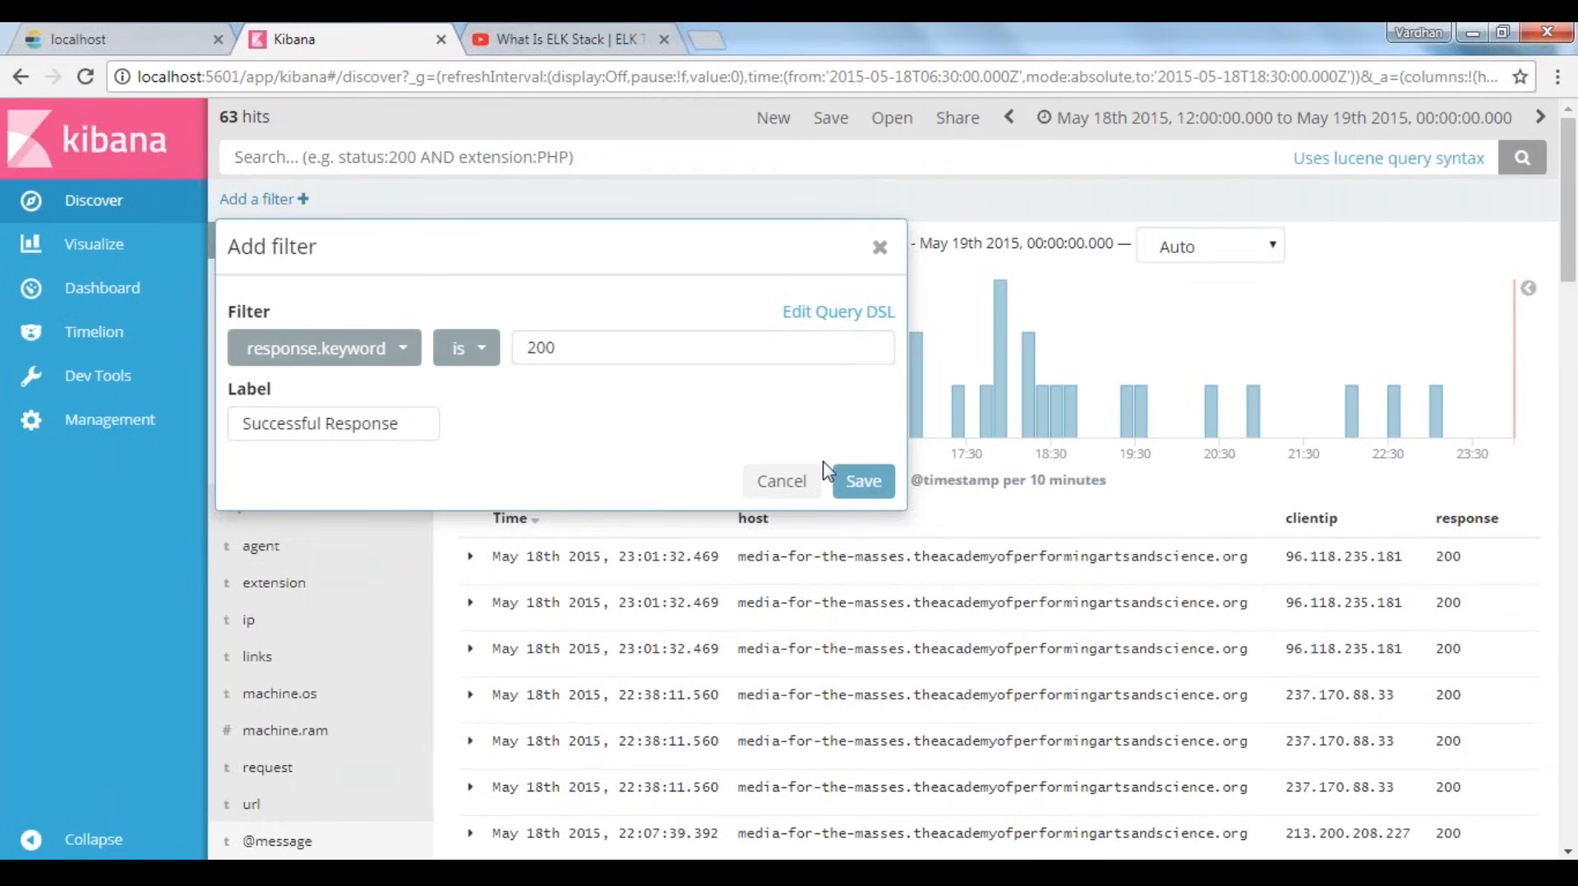
{"action": "left_click", "coordinate": [863, 484]}
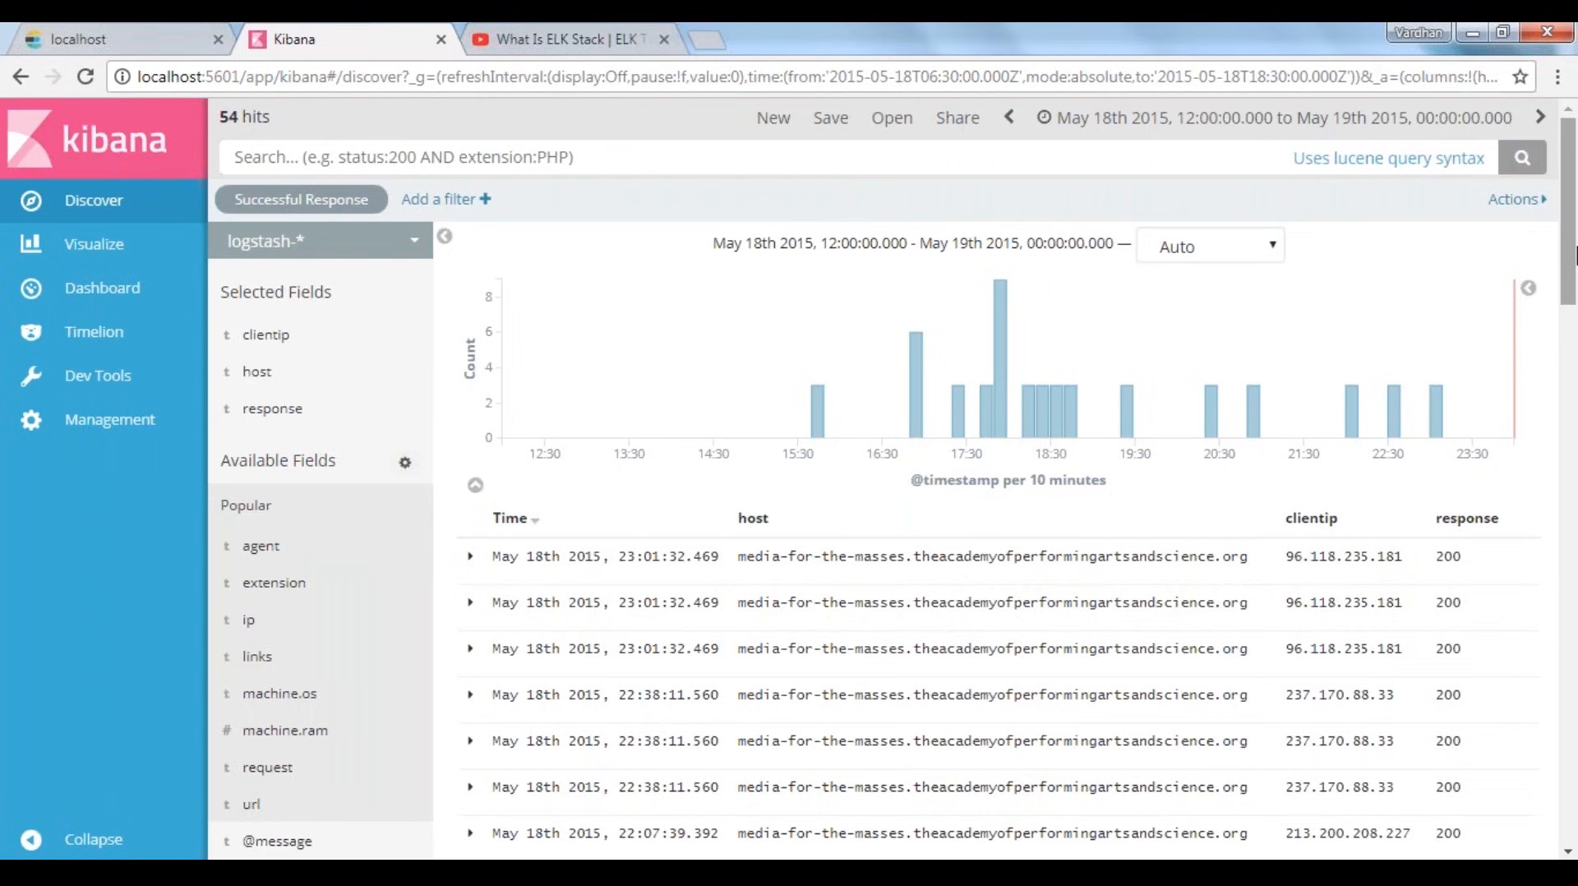
Review the filtered log entries and save the search as "Successful Responses: 200"
{"action": "scroll", "coordinate": [1575, 271], "scroll_direction": "down", "scroll_amount": 1}
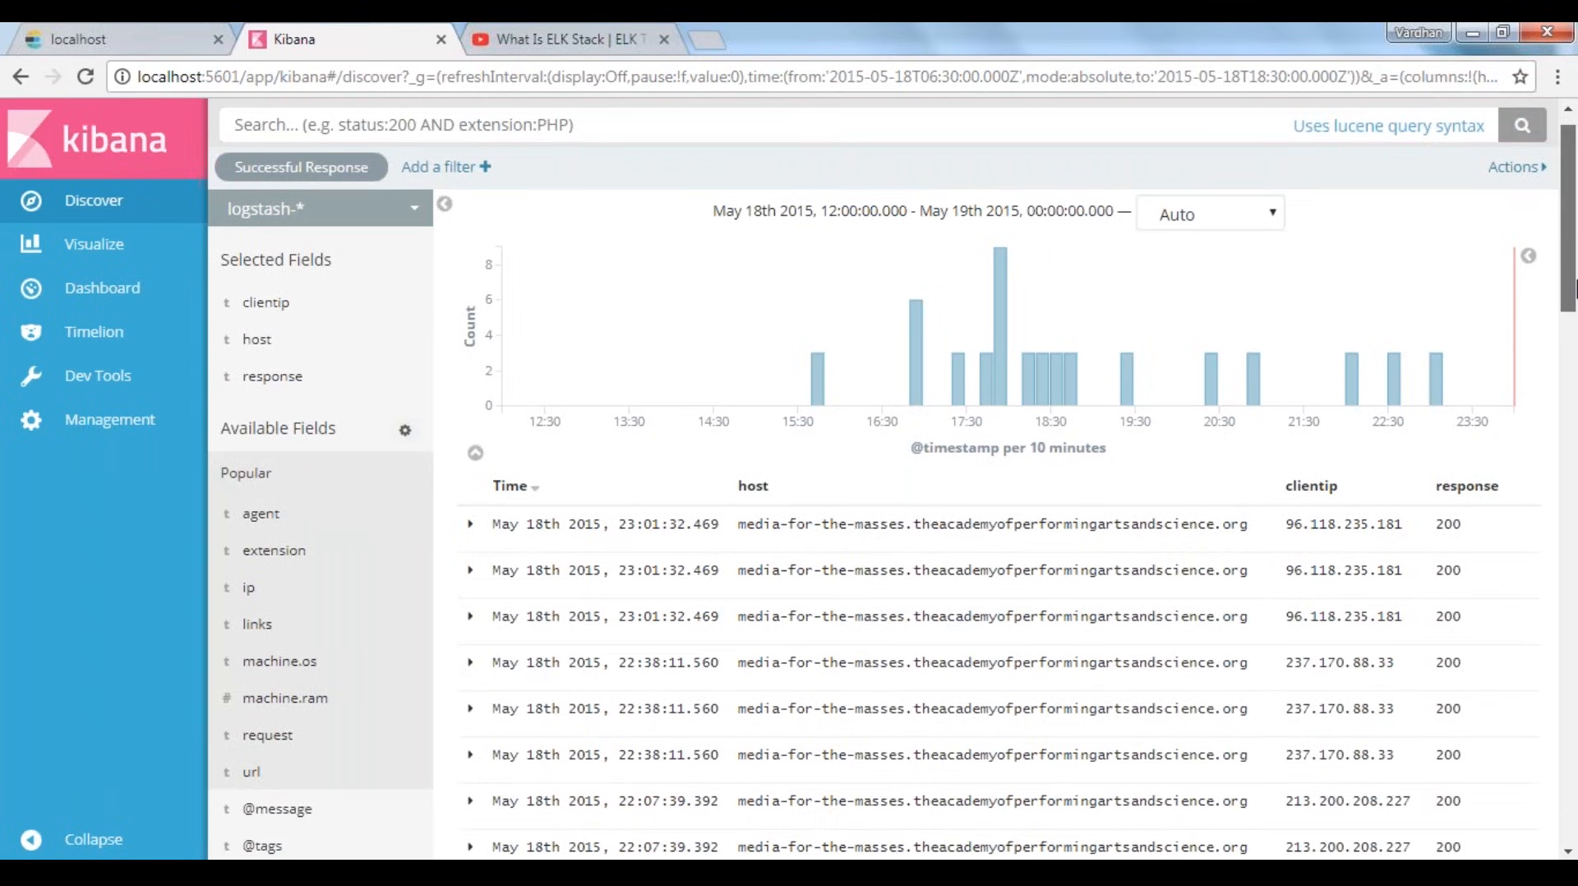
{"action": "left_click_drag", "start_coordinate": [1576, 288], "coordinate": [1136, 817]}
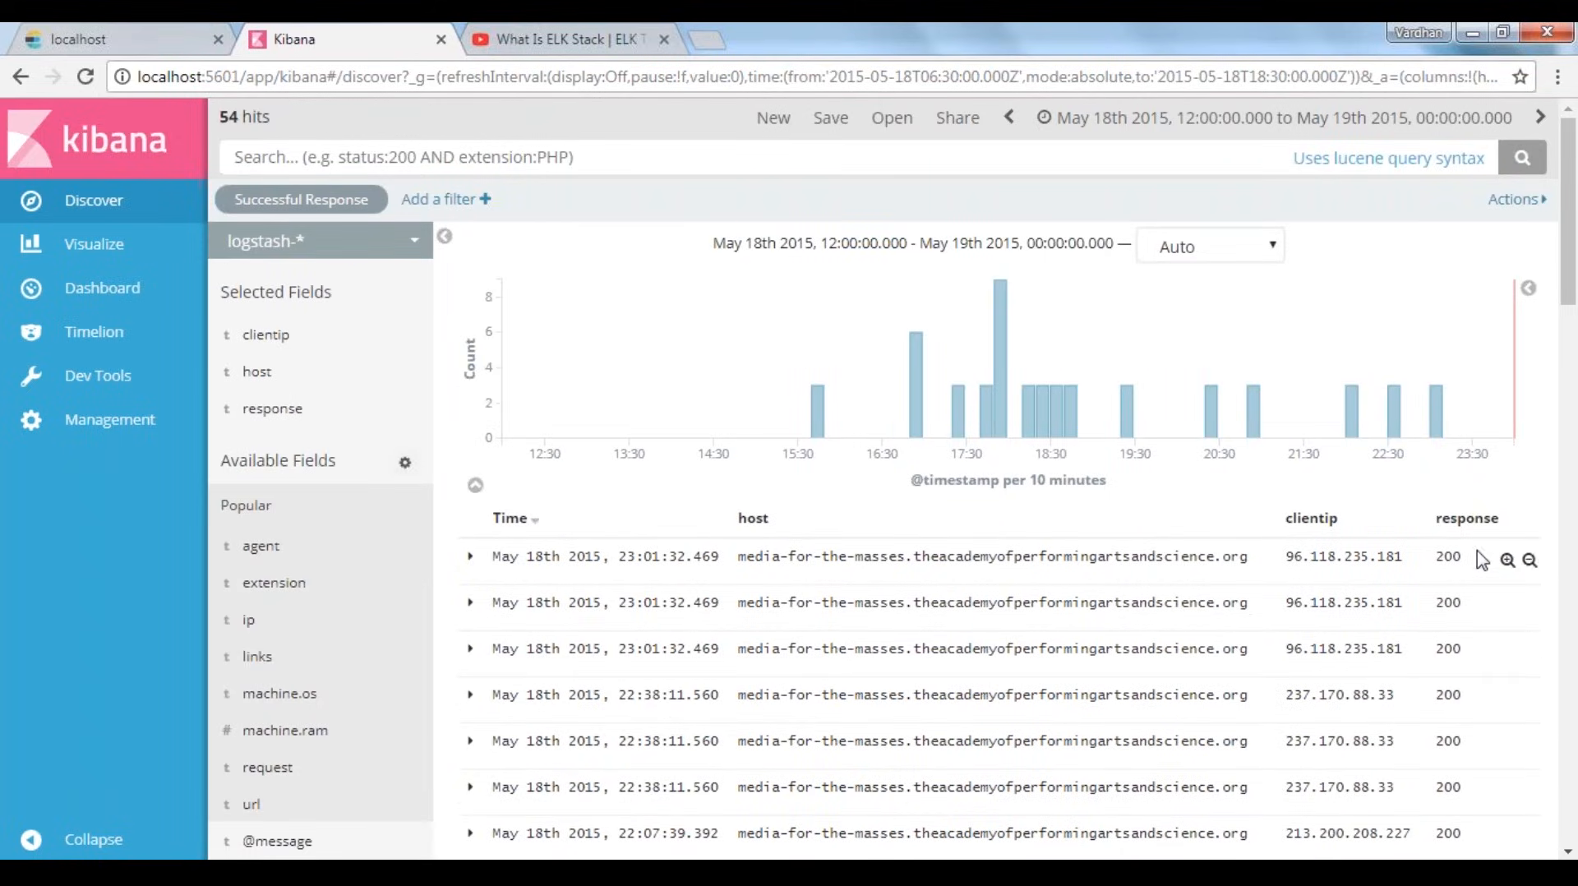
{"action": "double_click", "coordinate": [1446, 557]}
{"action": "left_click", "coordinate": [643, 205]}
{"action": "left_click", "coordinate": [834, 122]}
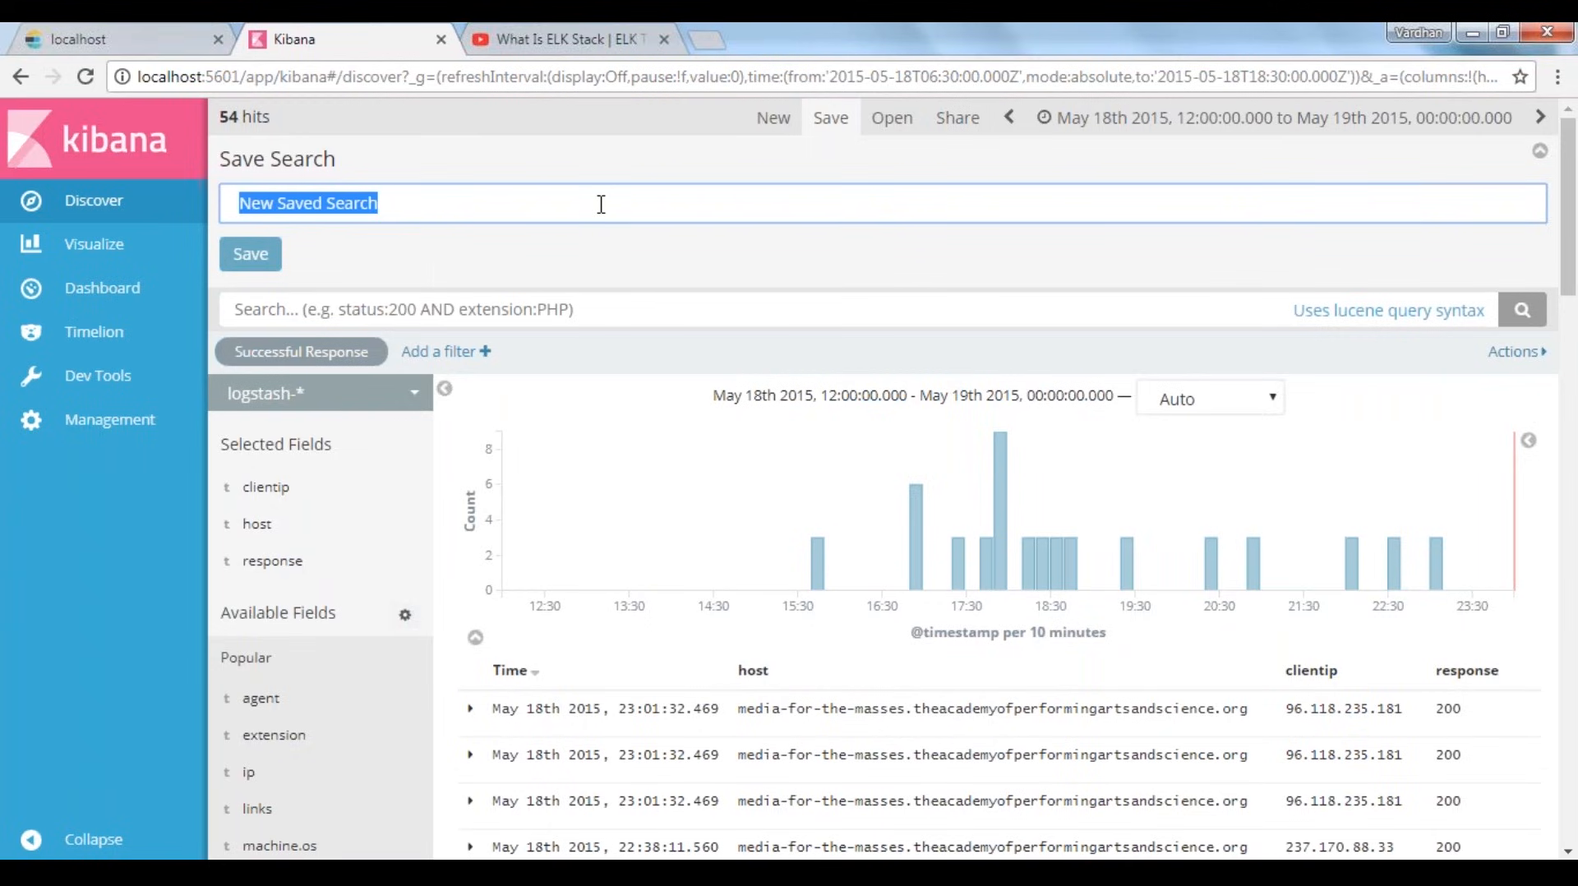
{"action": "type", "text": "Successful Responses"}
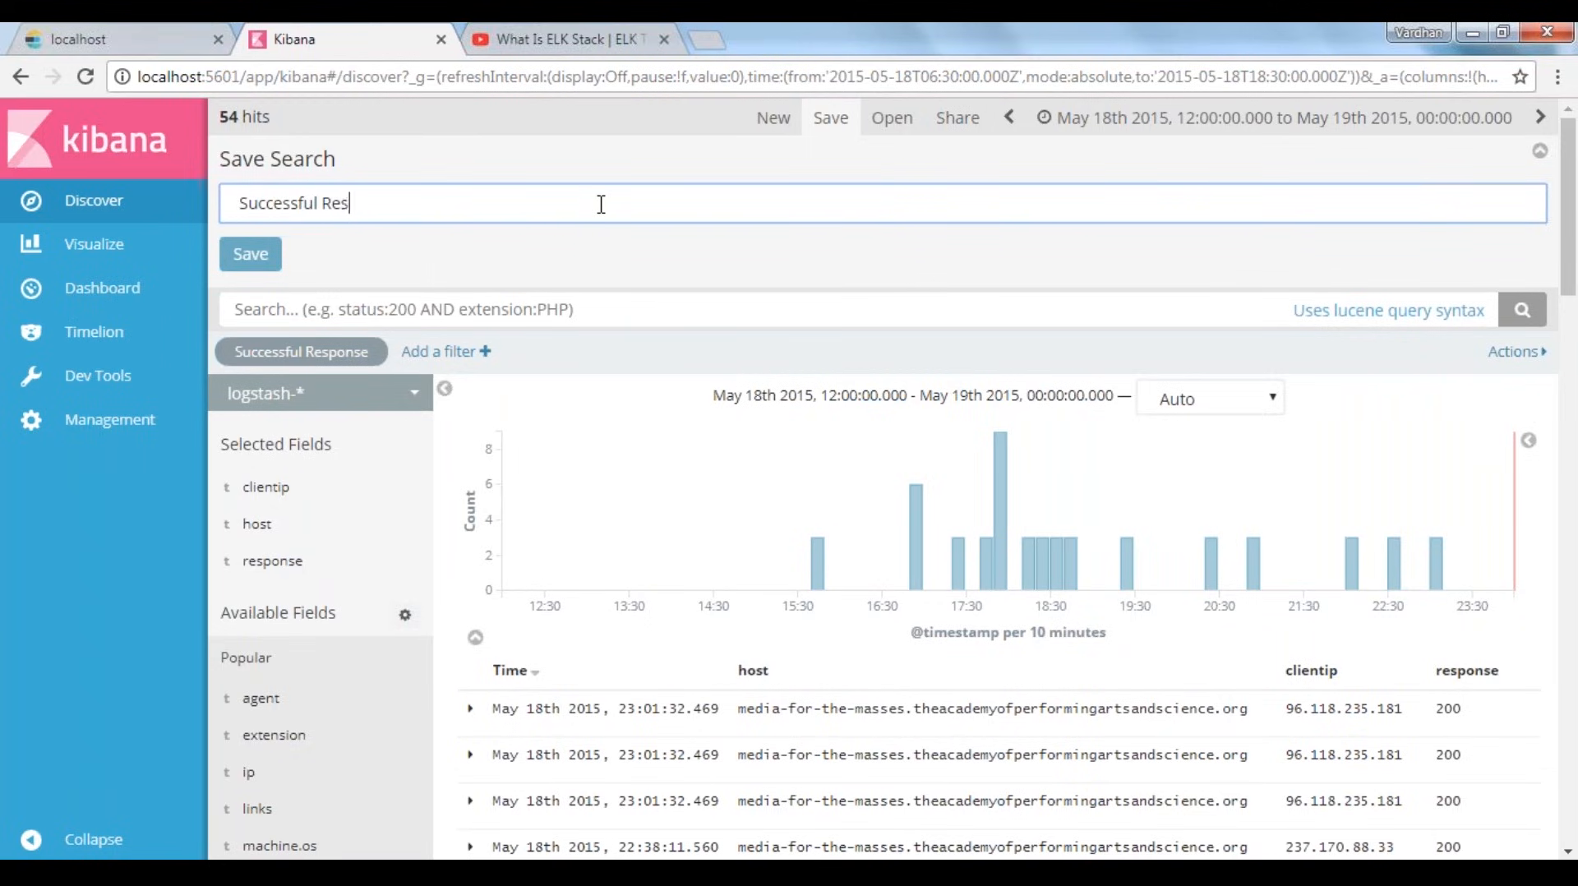
{"action": "type", "text": ": 200"}
{"action": "left_click", "coordinate": [254, 266]}
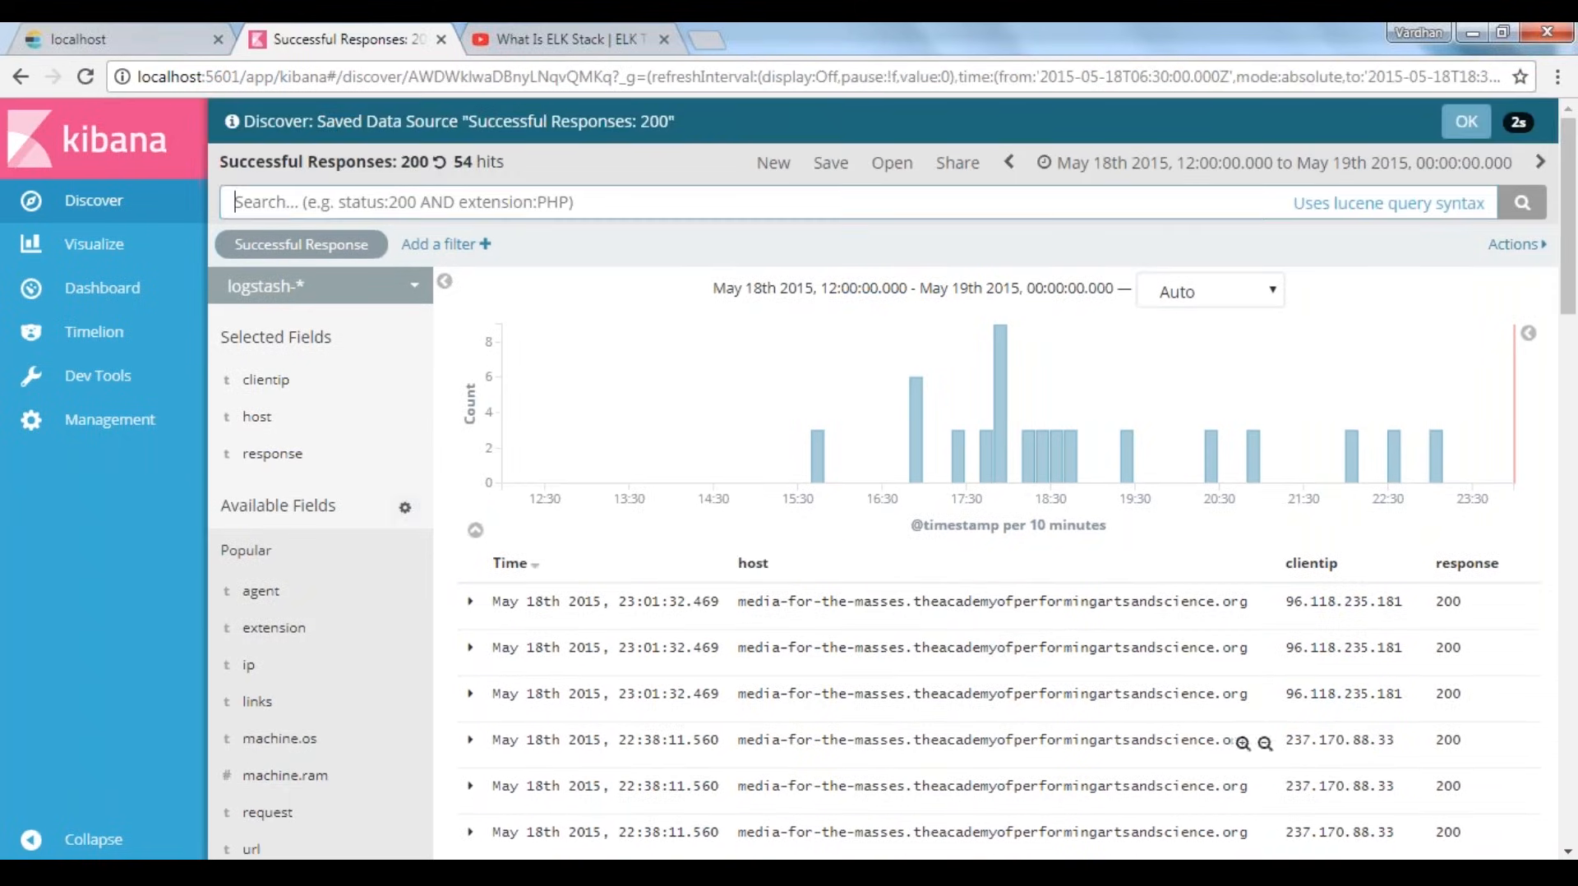
{"action": "left_click_drag", "start_coordinate": [847, 693], "coordinate": [1081, 696]}
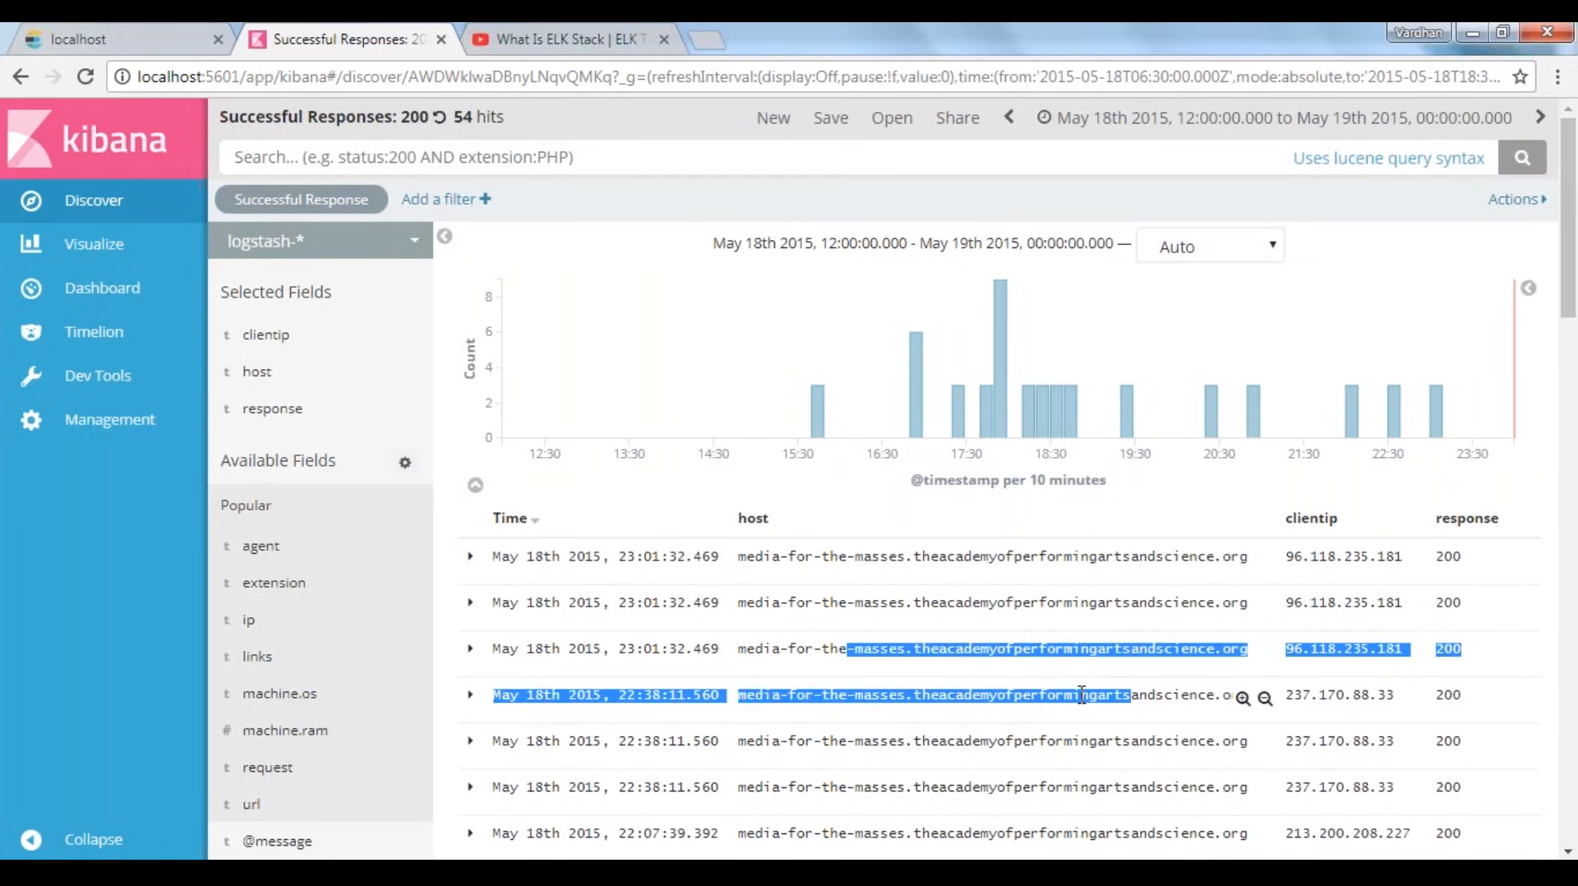
{"action": "left_click", "coordinate": [1081, 695]}
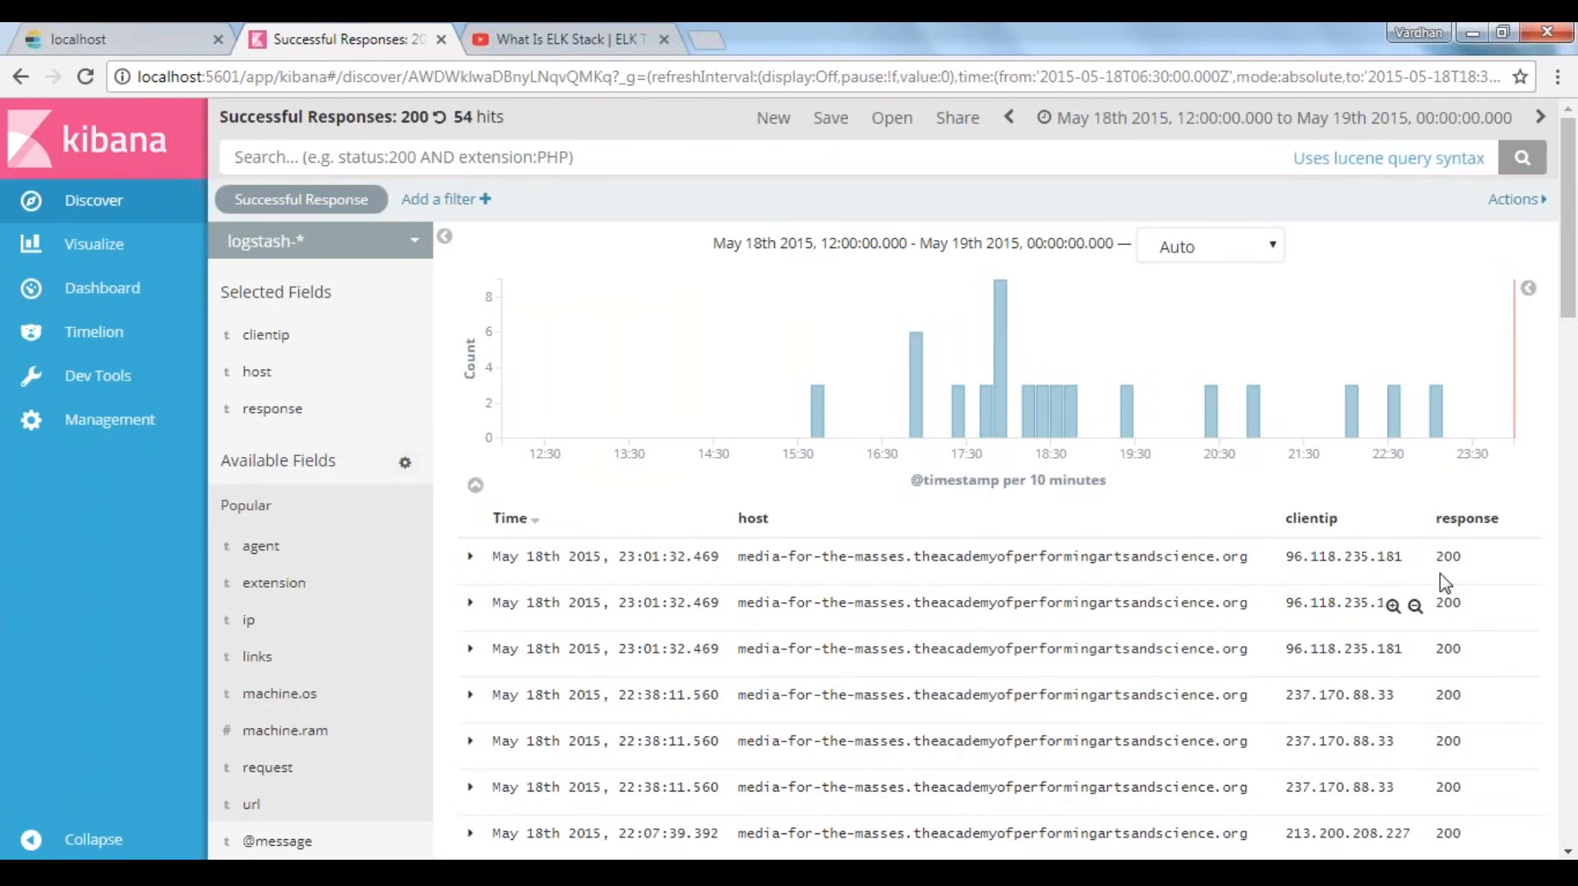
Reopen the saved search "Successful Responses: 200" and switch to the saved search "Speaker Filter"
{"action": "left_click", "coordinate": [895, 119]}
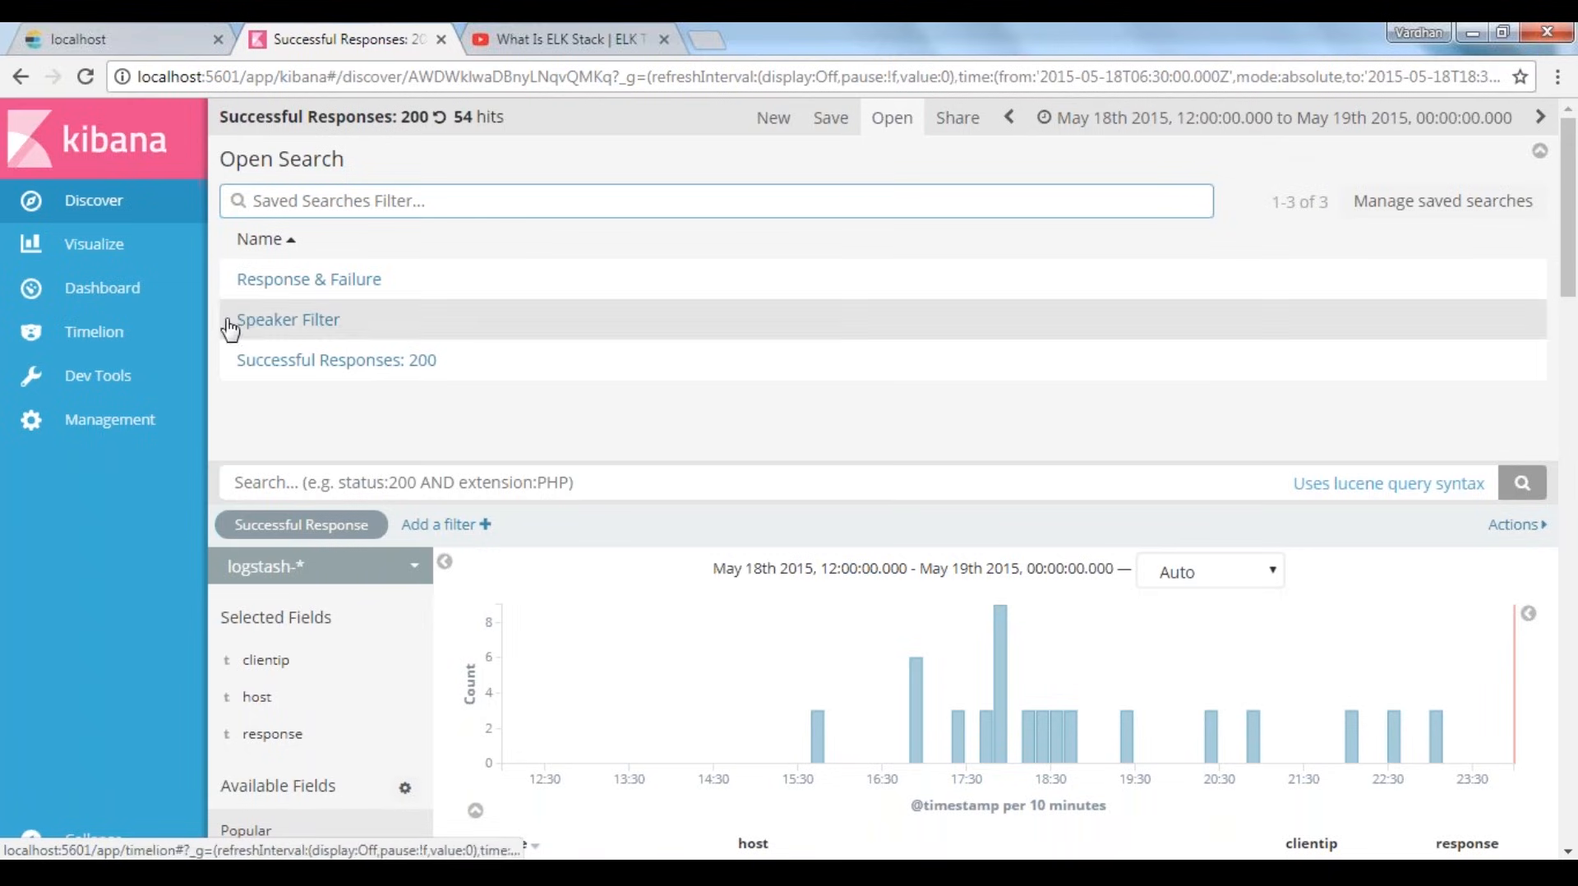
{"action": "left_click", "coordinate": [296, 374]}
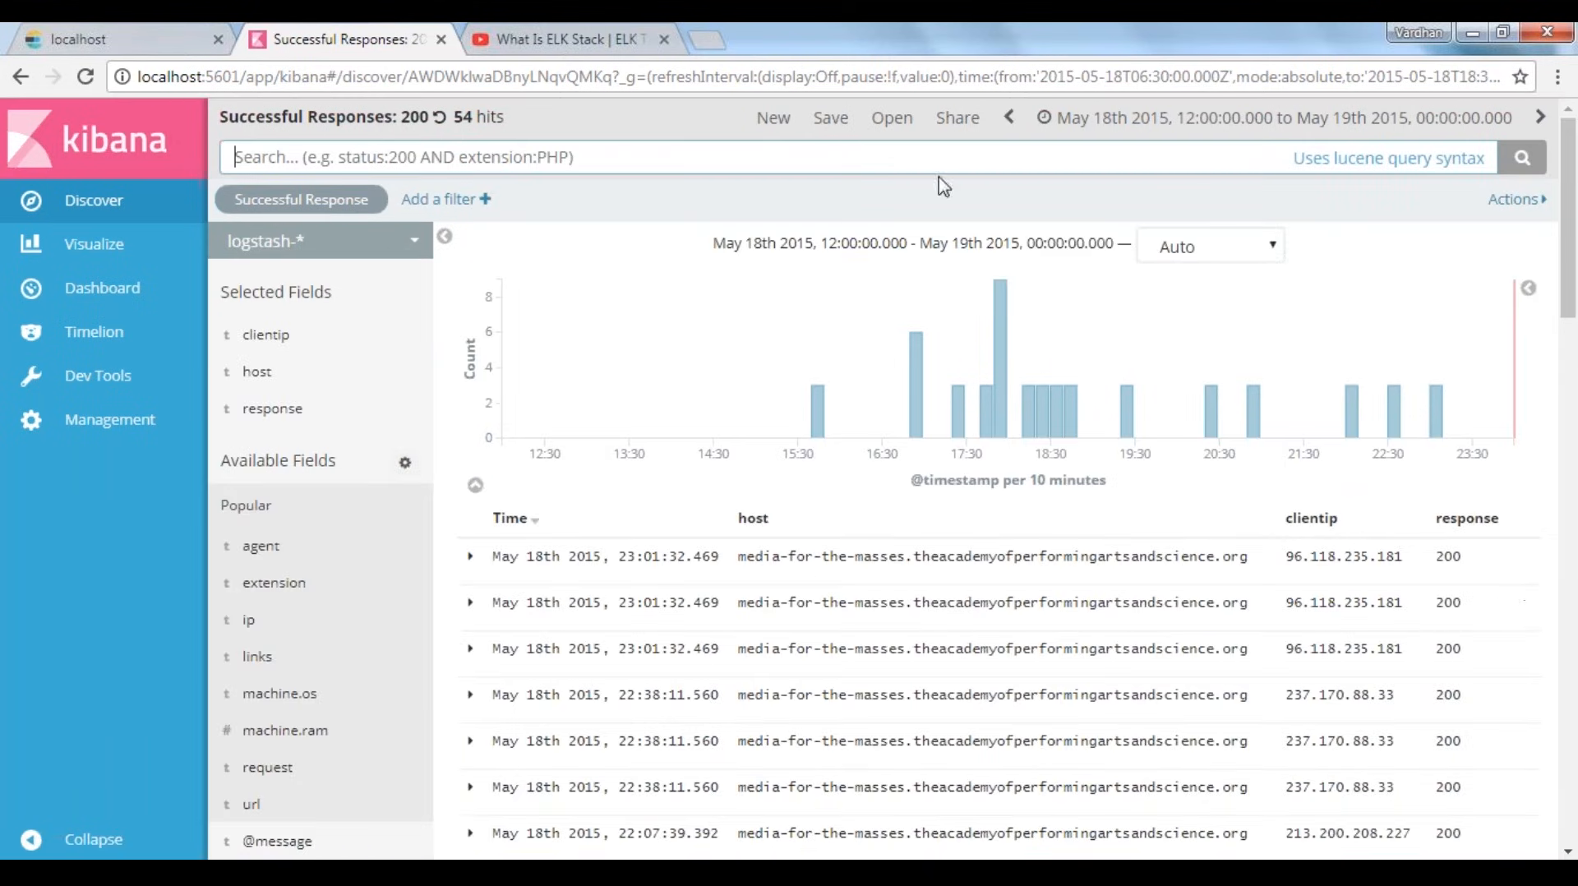
{"action": "left_click", "coordinate": [894, 120]}
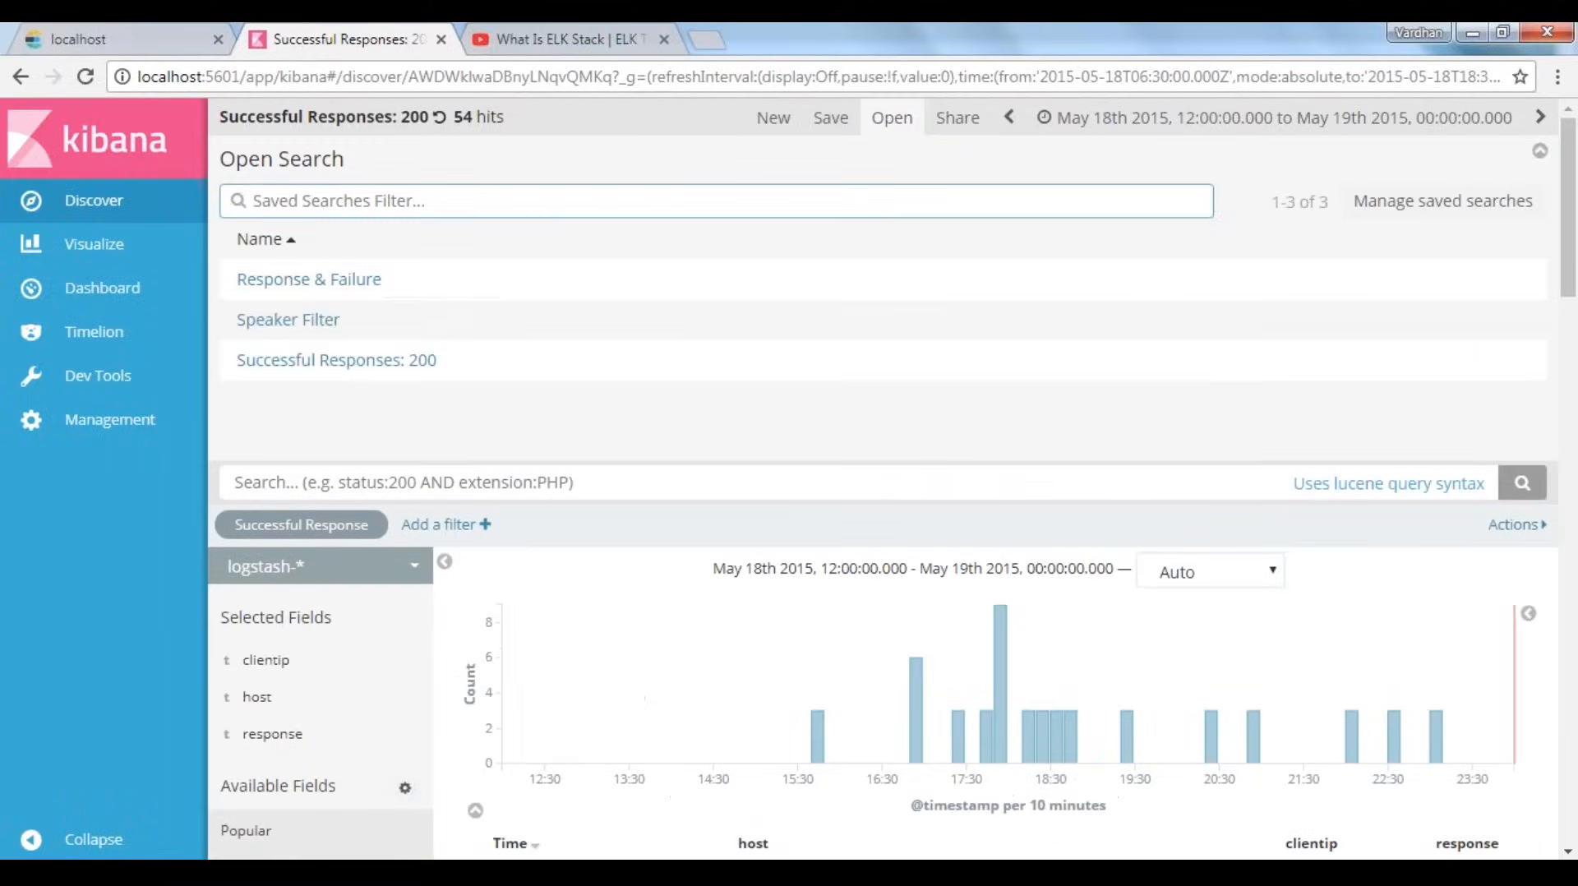
{"action": "left_click", "coordinate": [317, 337]}
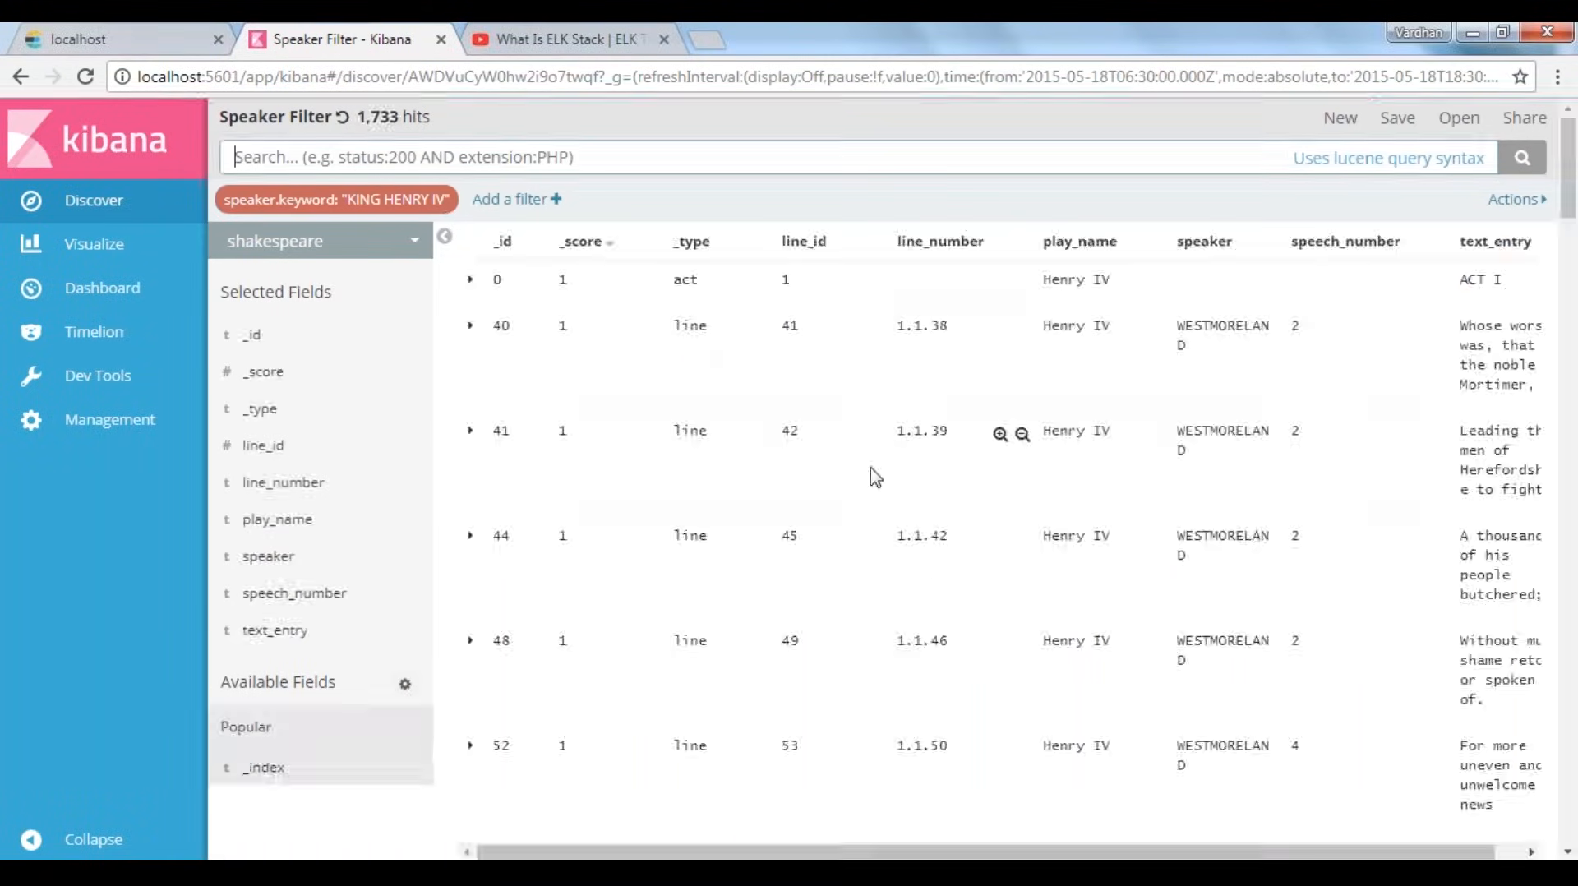
{"action": "mouse_move", "coordinate": [261, 210]}
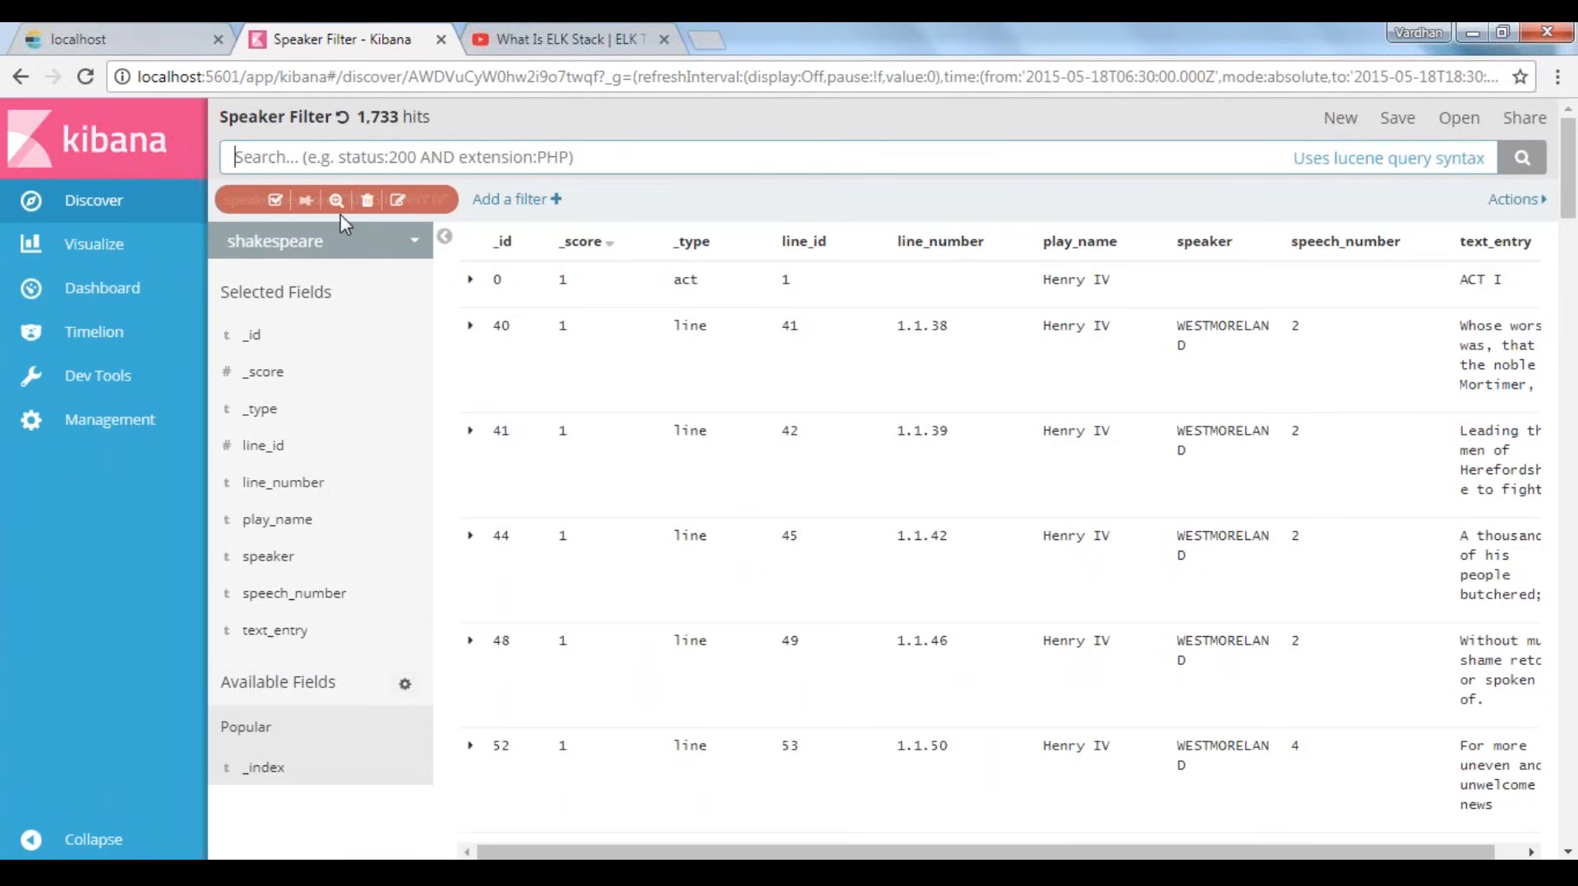
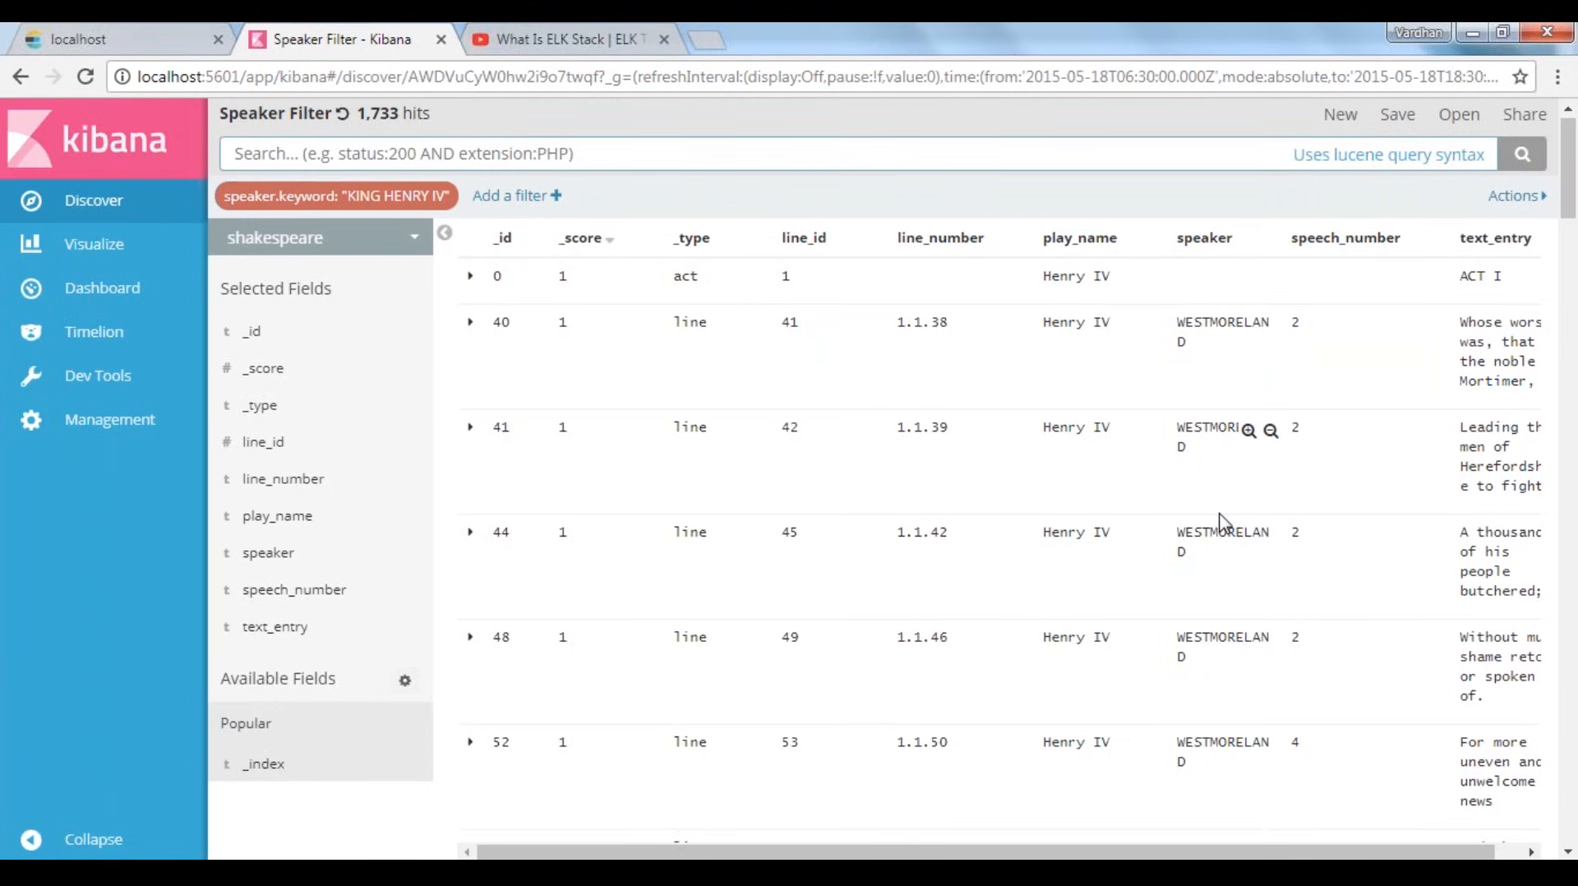
Switch from the current search to the saved search "Response & Failure"
{"action": "scroll", "coordinate": [1222, 521], "scroll_direction": "down", "scroll_amount": 10}
{"action": "scroll", "coordinate": [1249, 654], "scroll_direction": "up", "scroll_amount": 10}
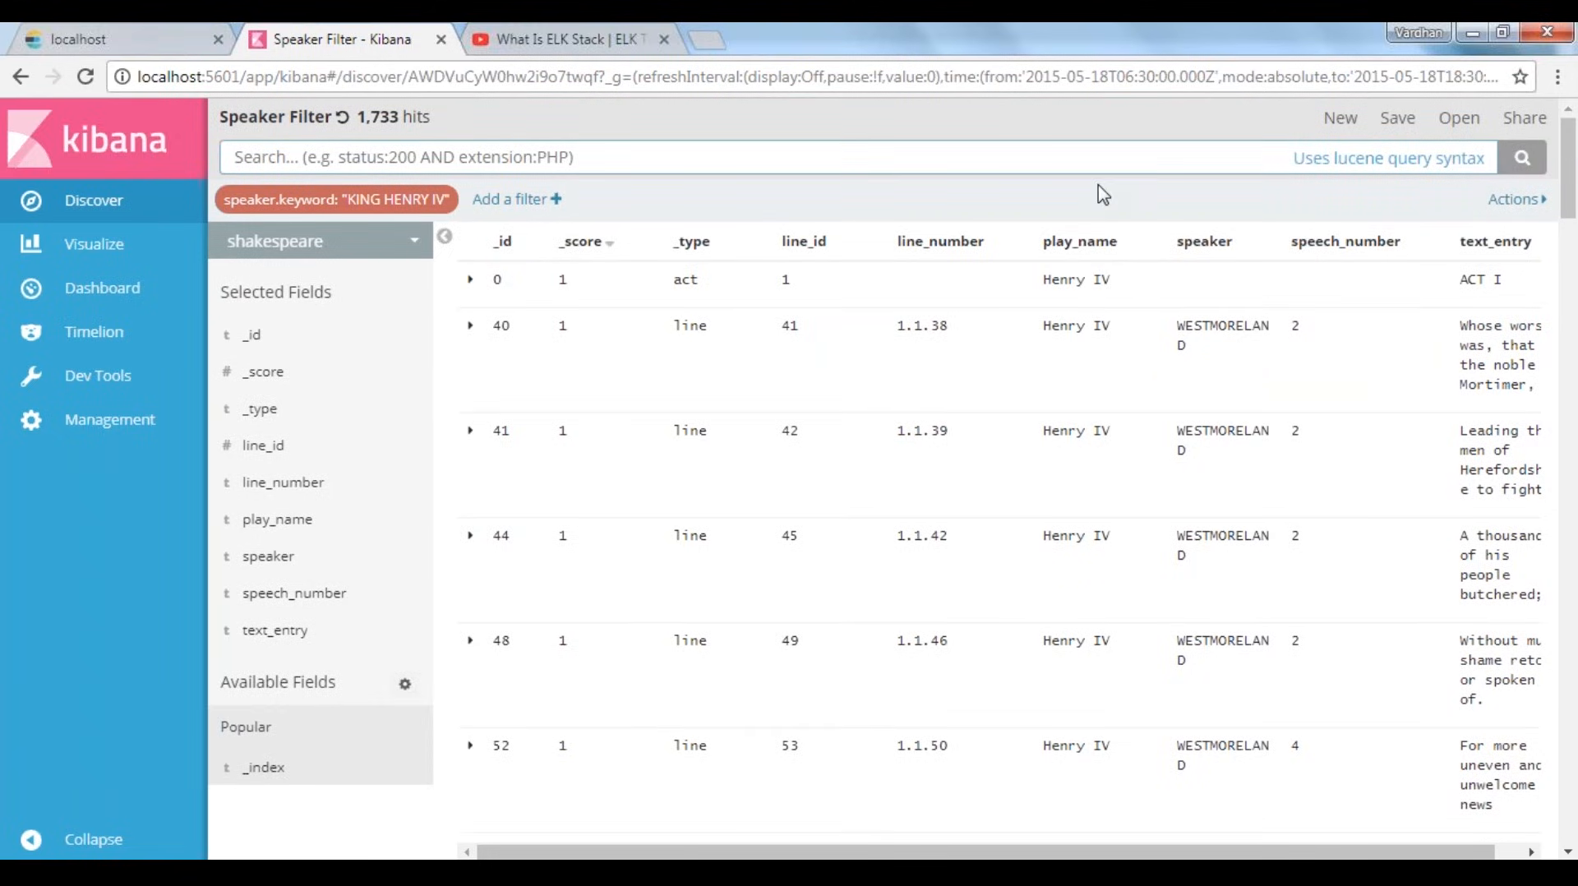
{"action": "left_click", "coordinate": [1454, 120]}
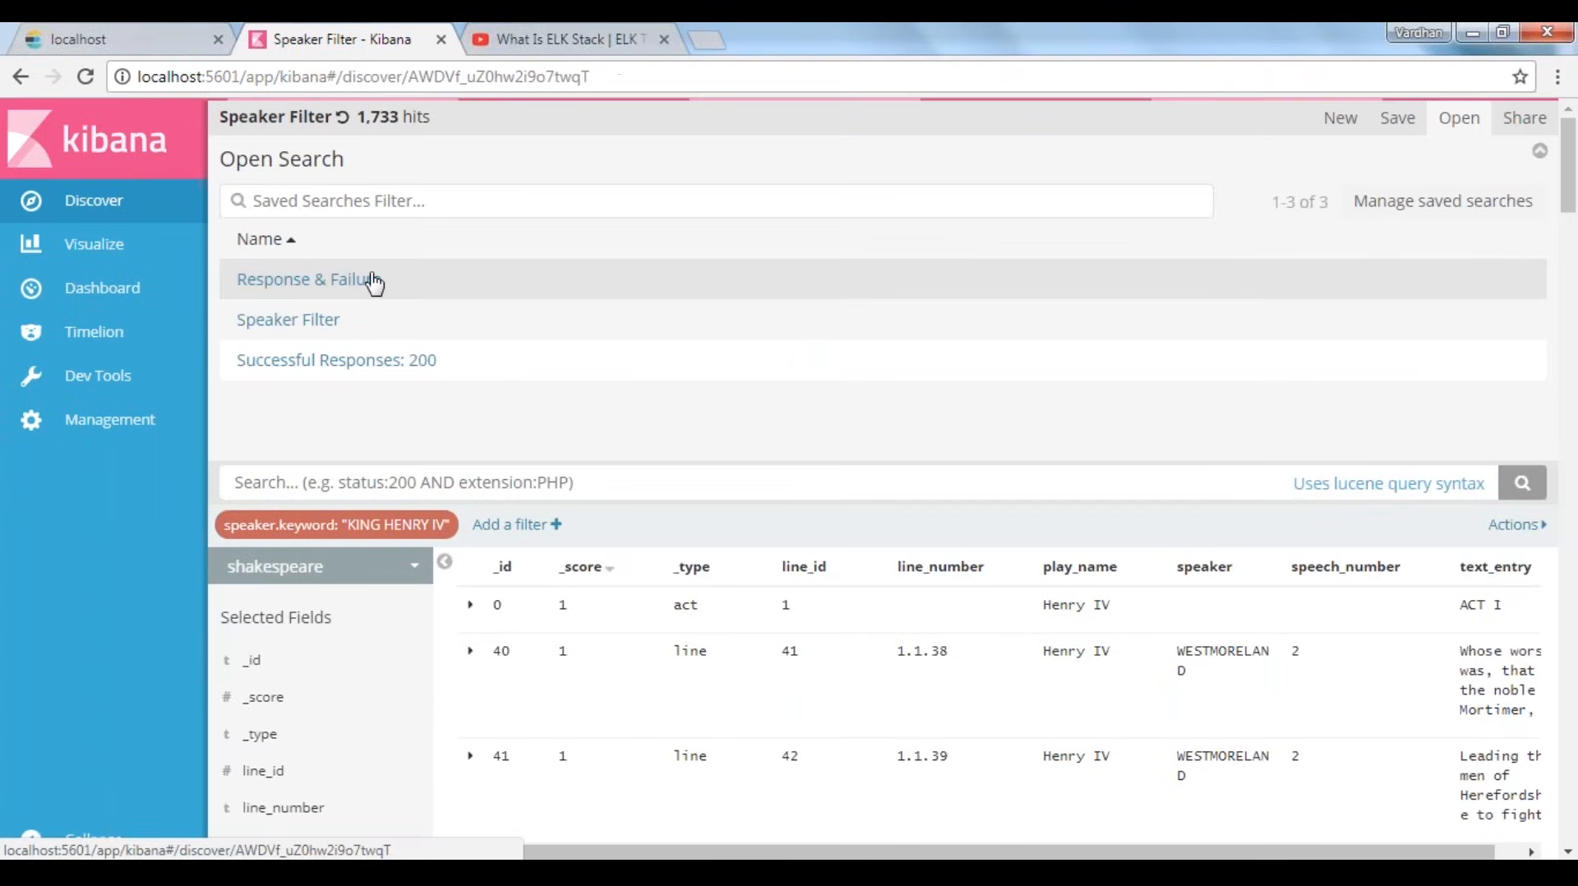
{"action": "left_click", "coordinate": [374, 283]}
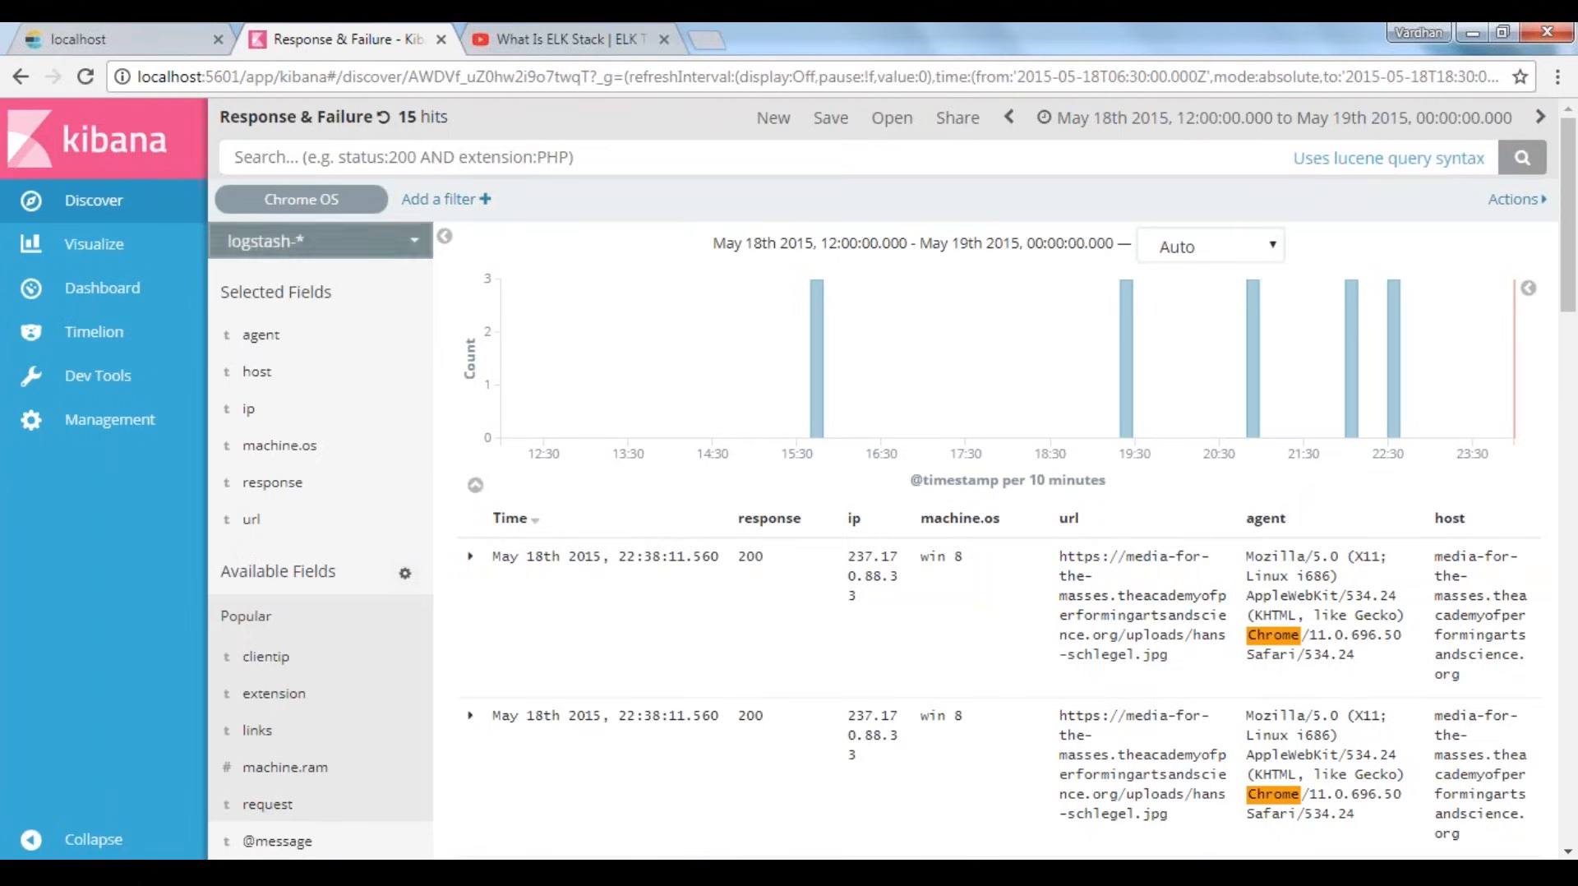
{"action": "mouse_move", "coordinate": [360, 212]}
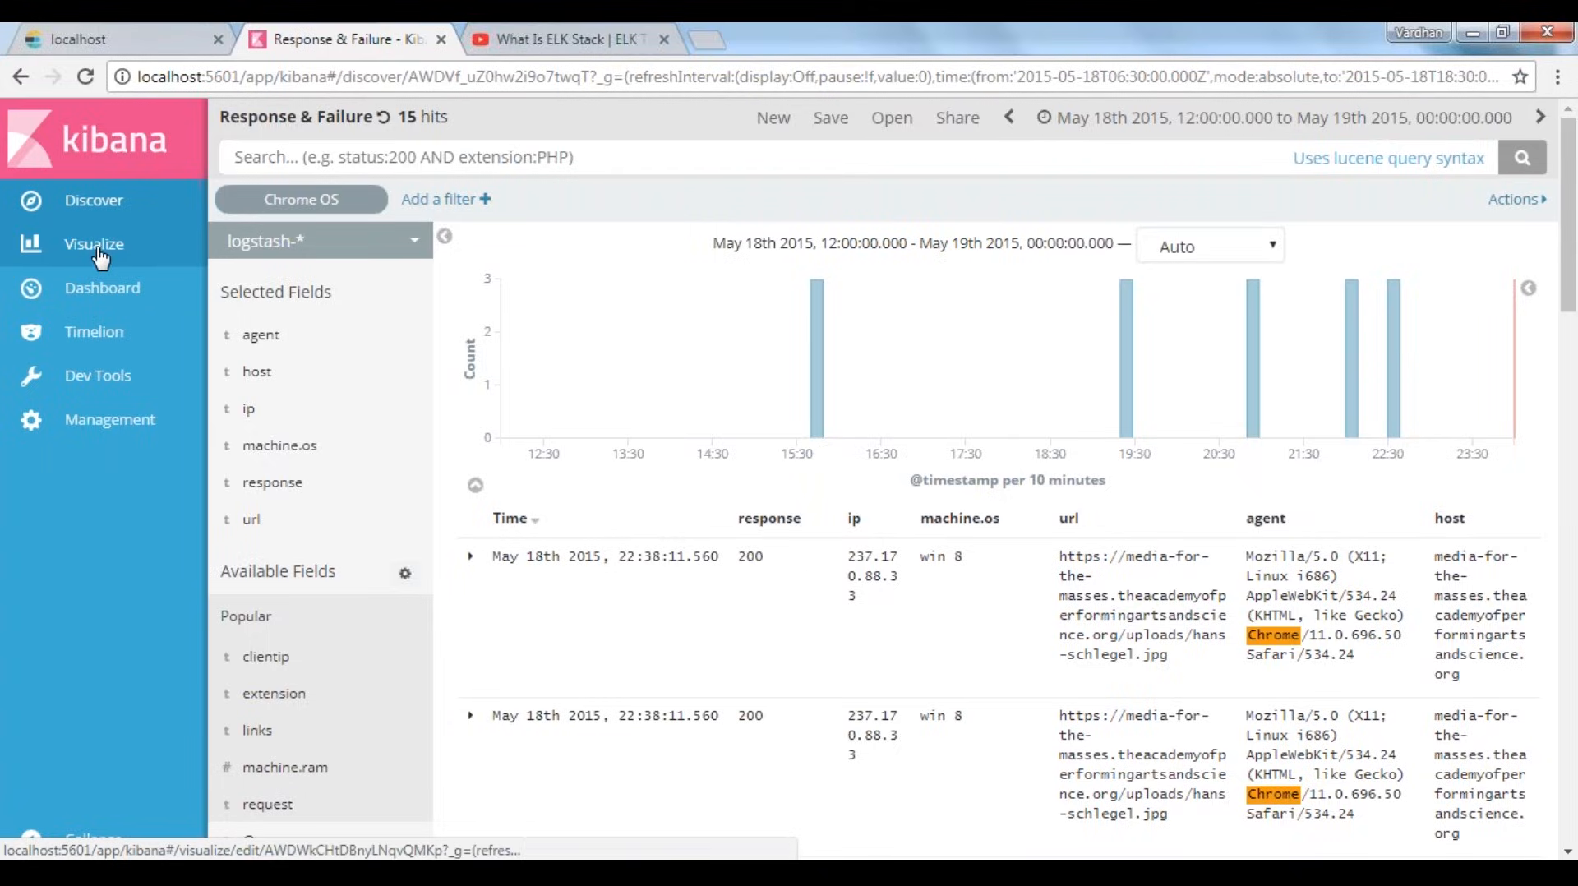
Create a new dashboard and bring up the saved visualizations that can be added to it
{"action": "left_click", "coordinate": [107, 288]}
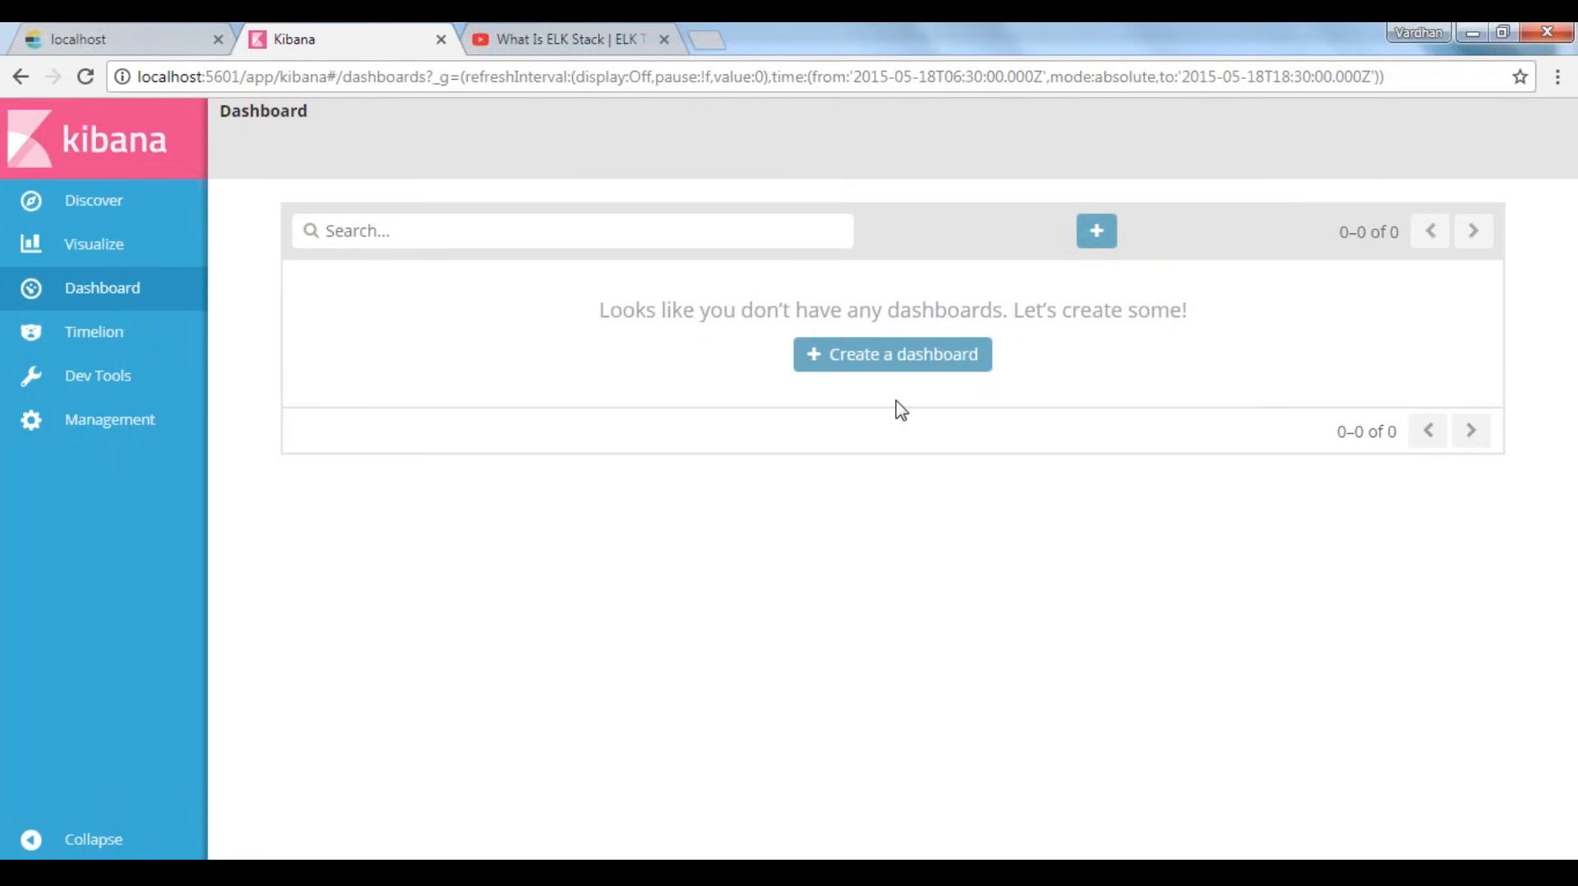
{"action": "left_click", "coordinate": [893, 354]}
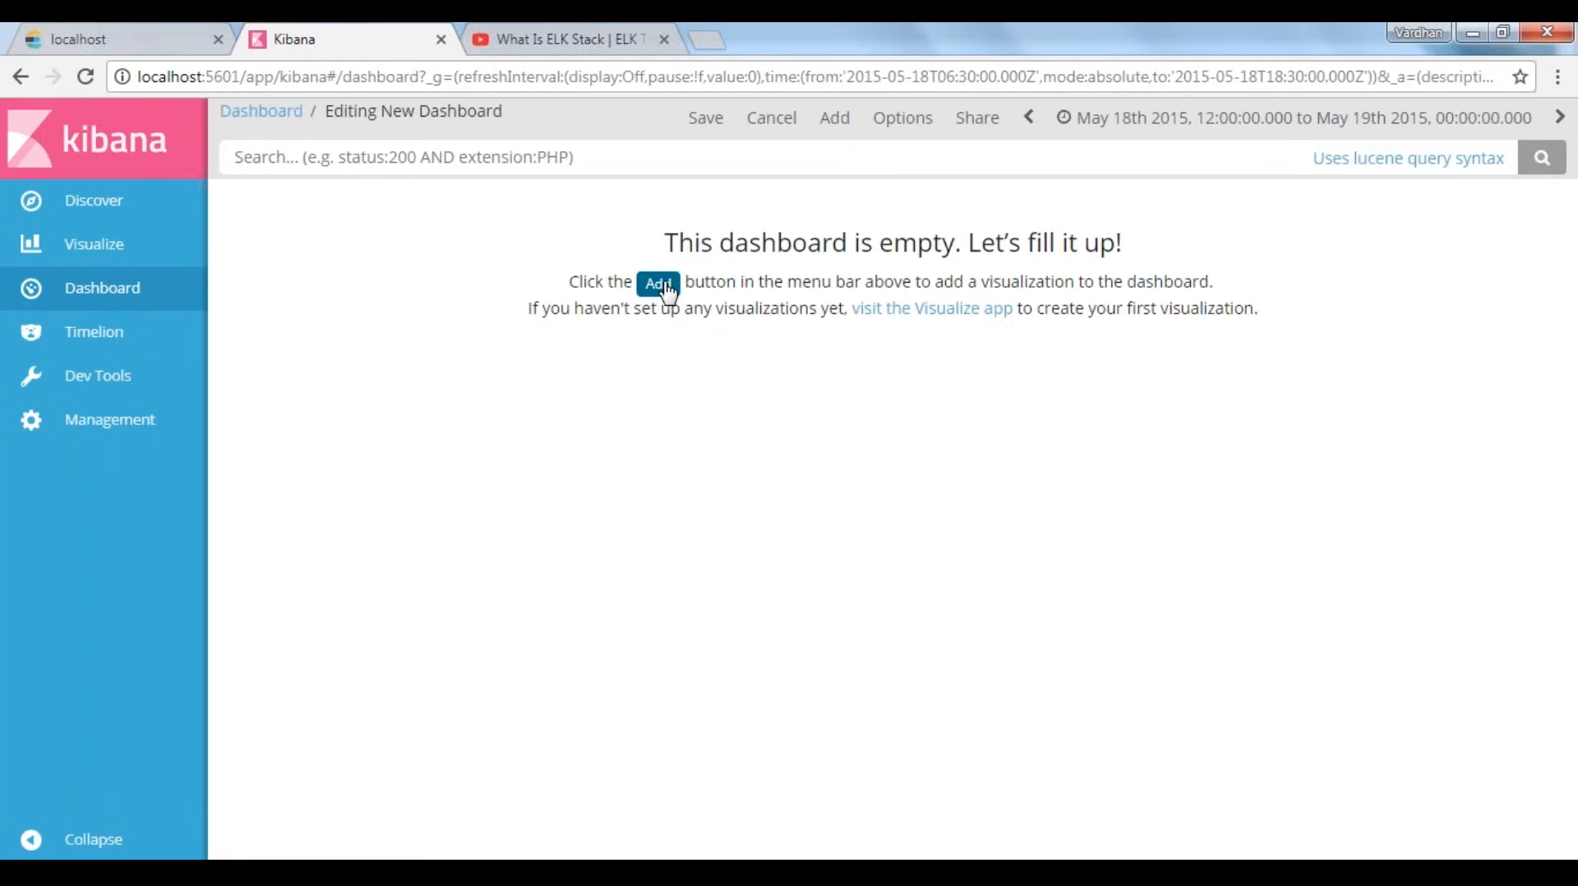
{"action": "left_click", "coordinate": [655, 280]}
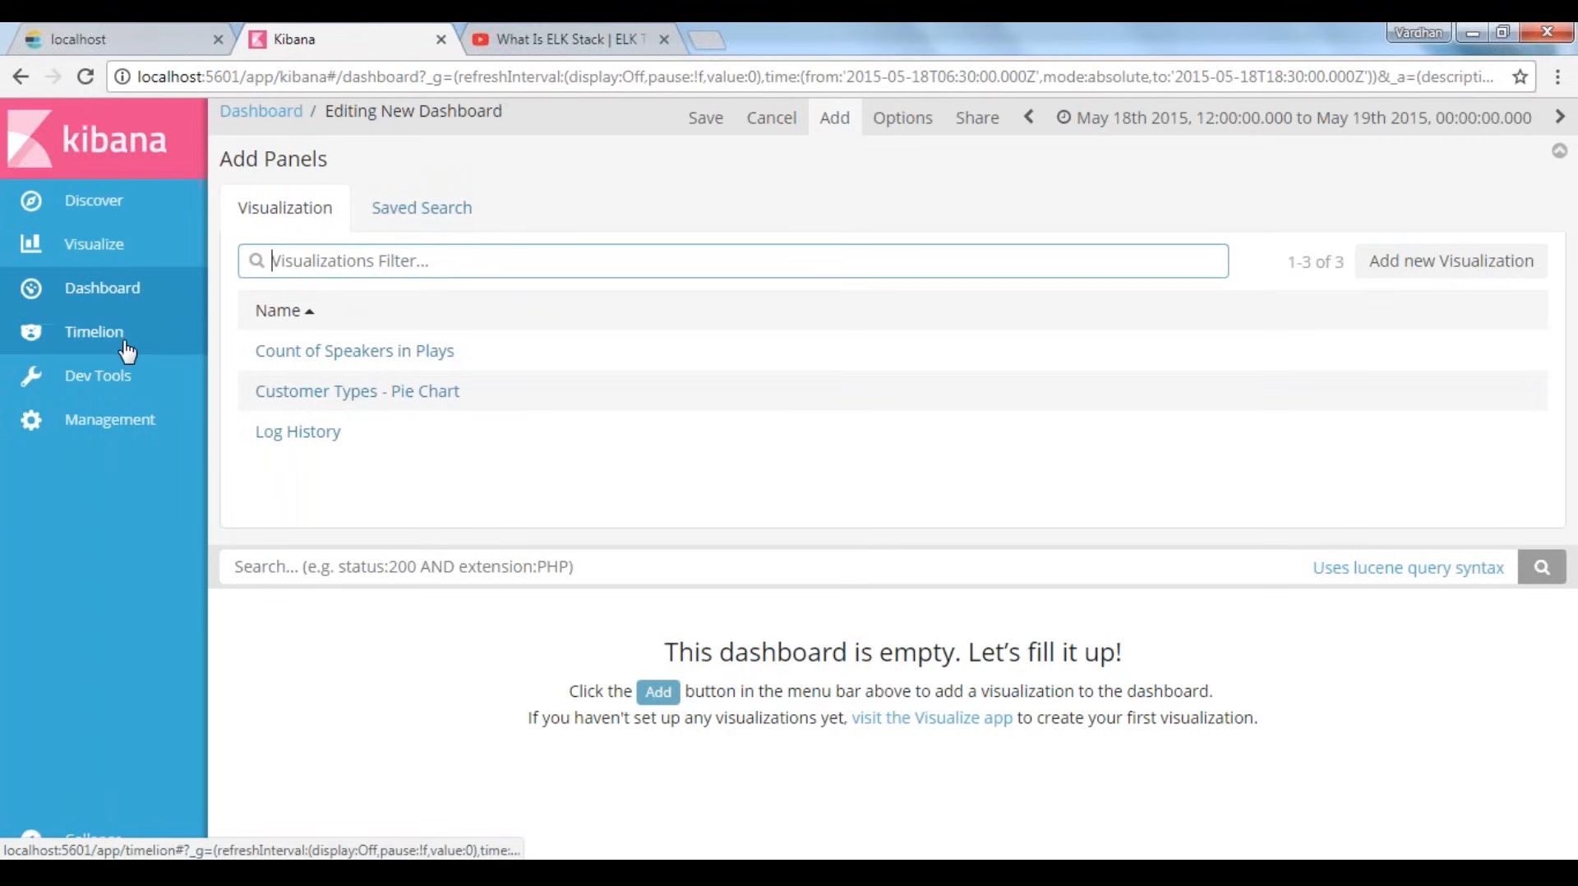
Add the visualizations "Count of Speakers in Plays", "Customer Types - Pie Chart" and "Log History" to the dashboard
{"action": "left_click", "coordinate": [359, 353]}
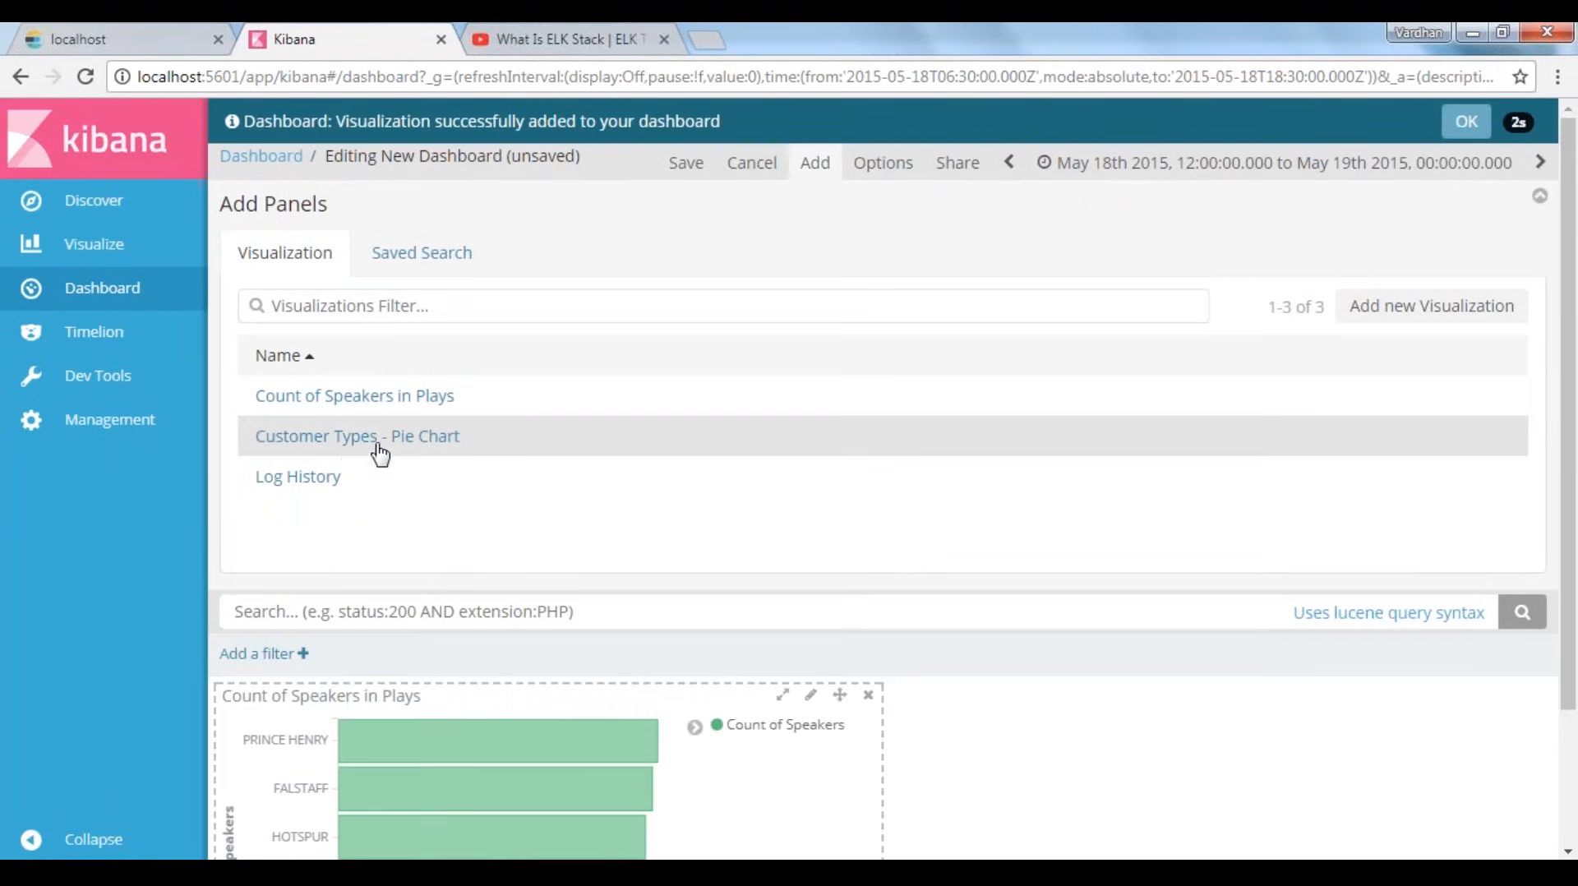
{"action": "left_click", "coordinate": [379, 454]}
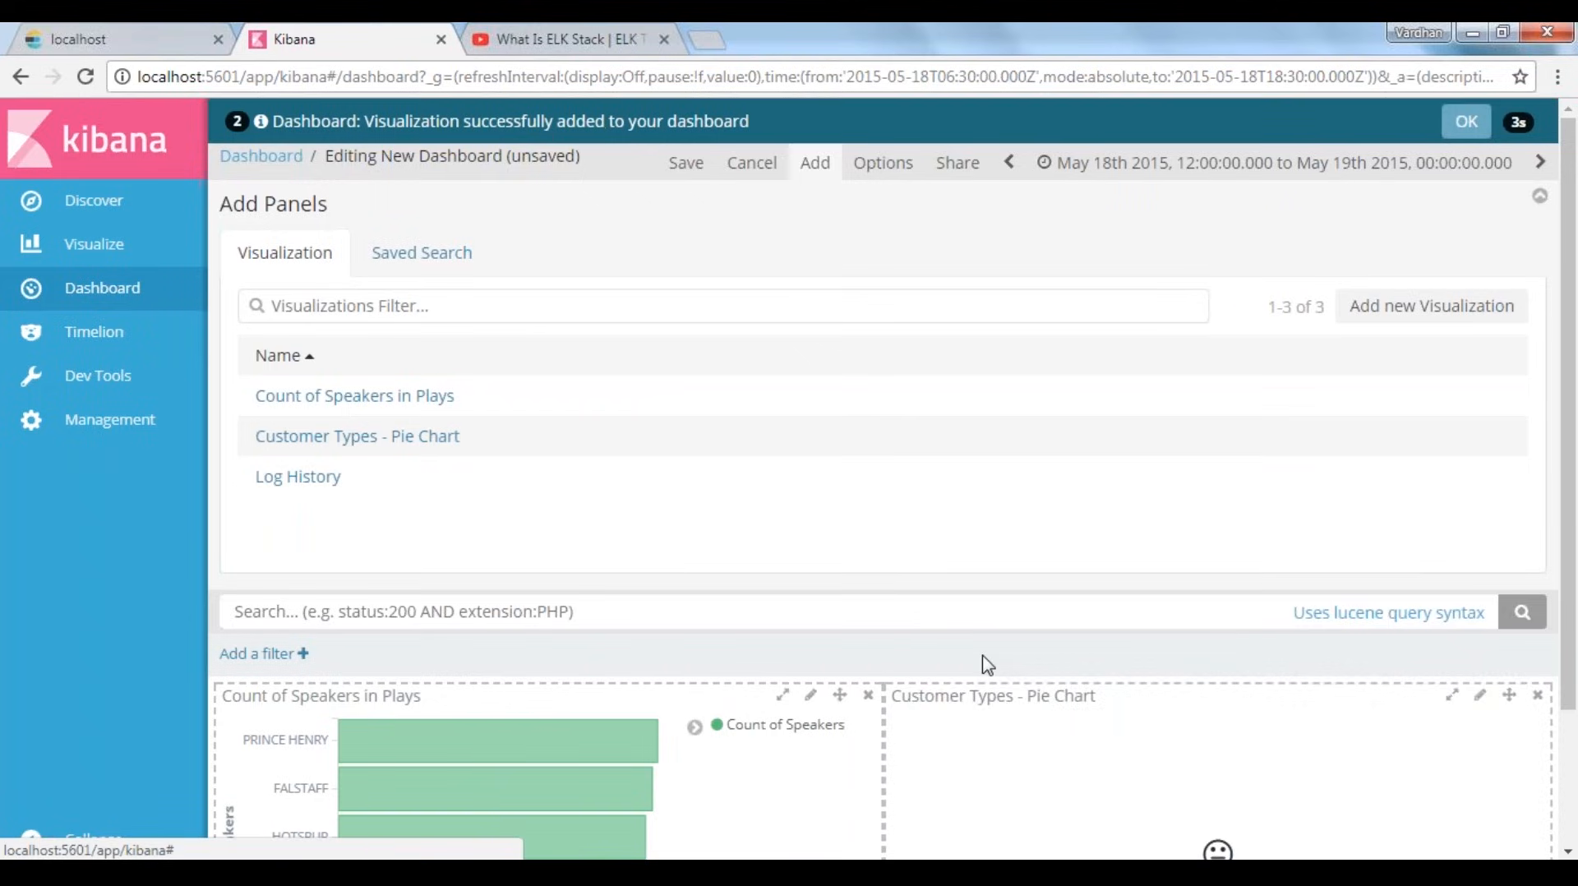
{"action": "scroll", "coordinate": [983, 658], "scroll_direction": "down", "scroll_amount": 2}
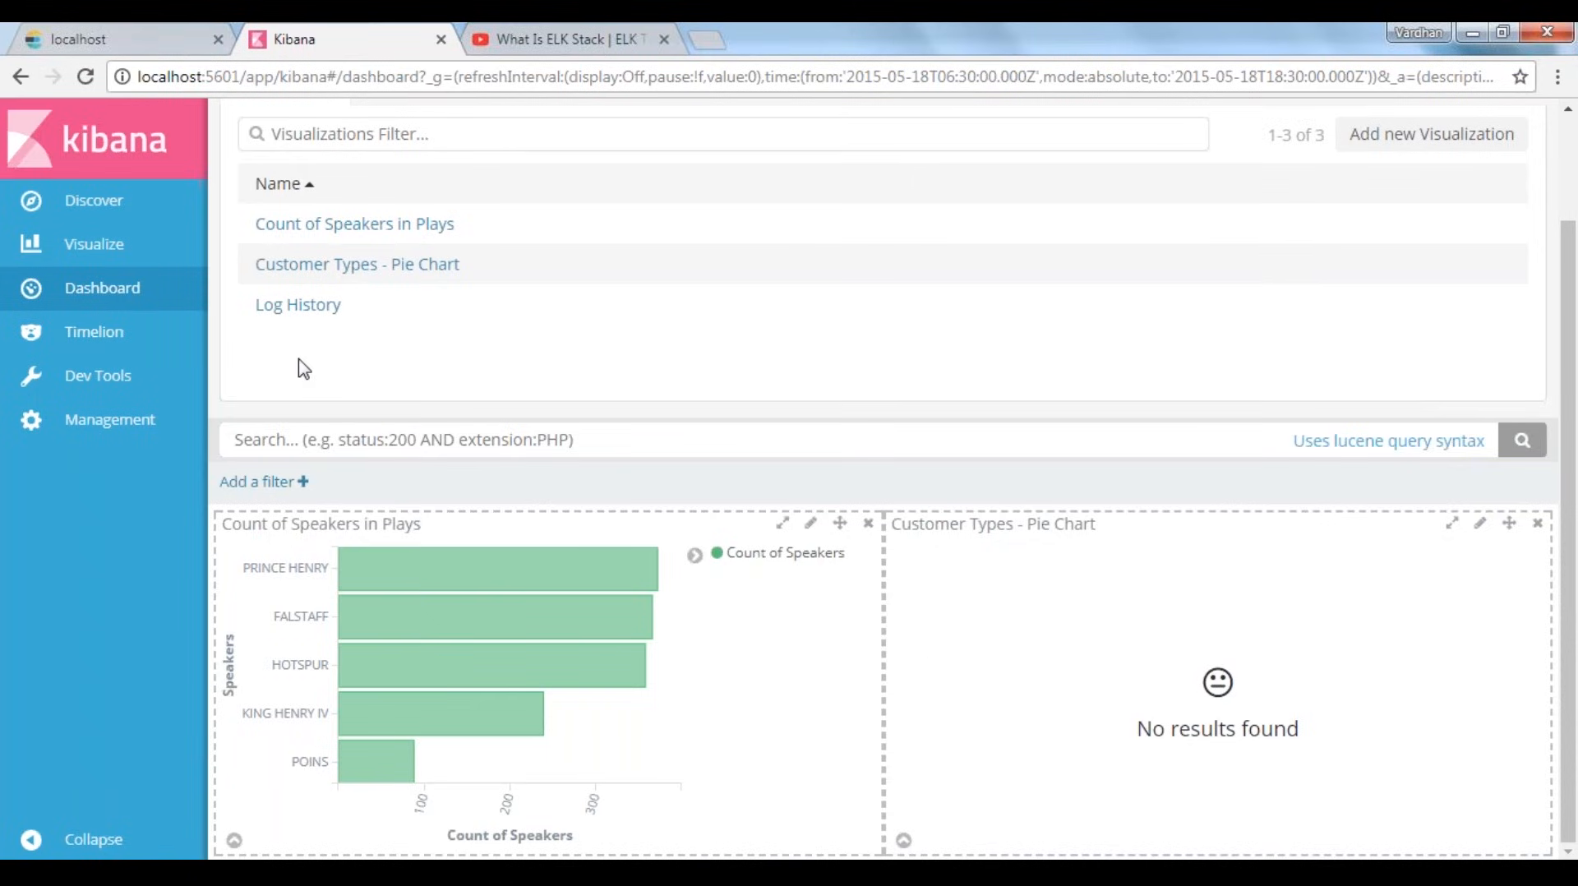
{"action": "left_click", "coordinate": [309, 312]}
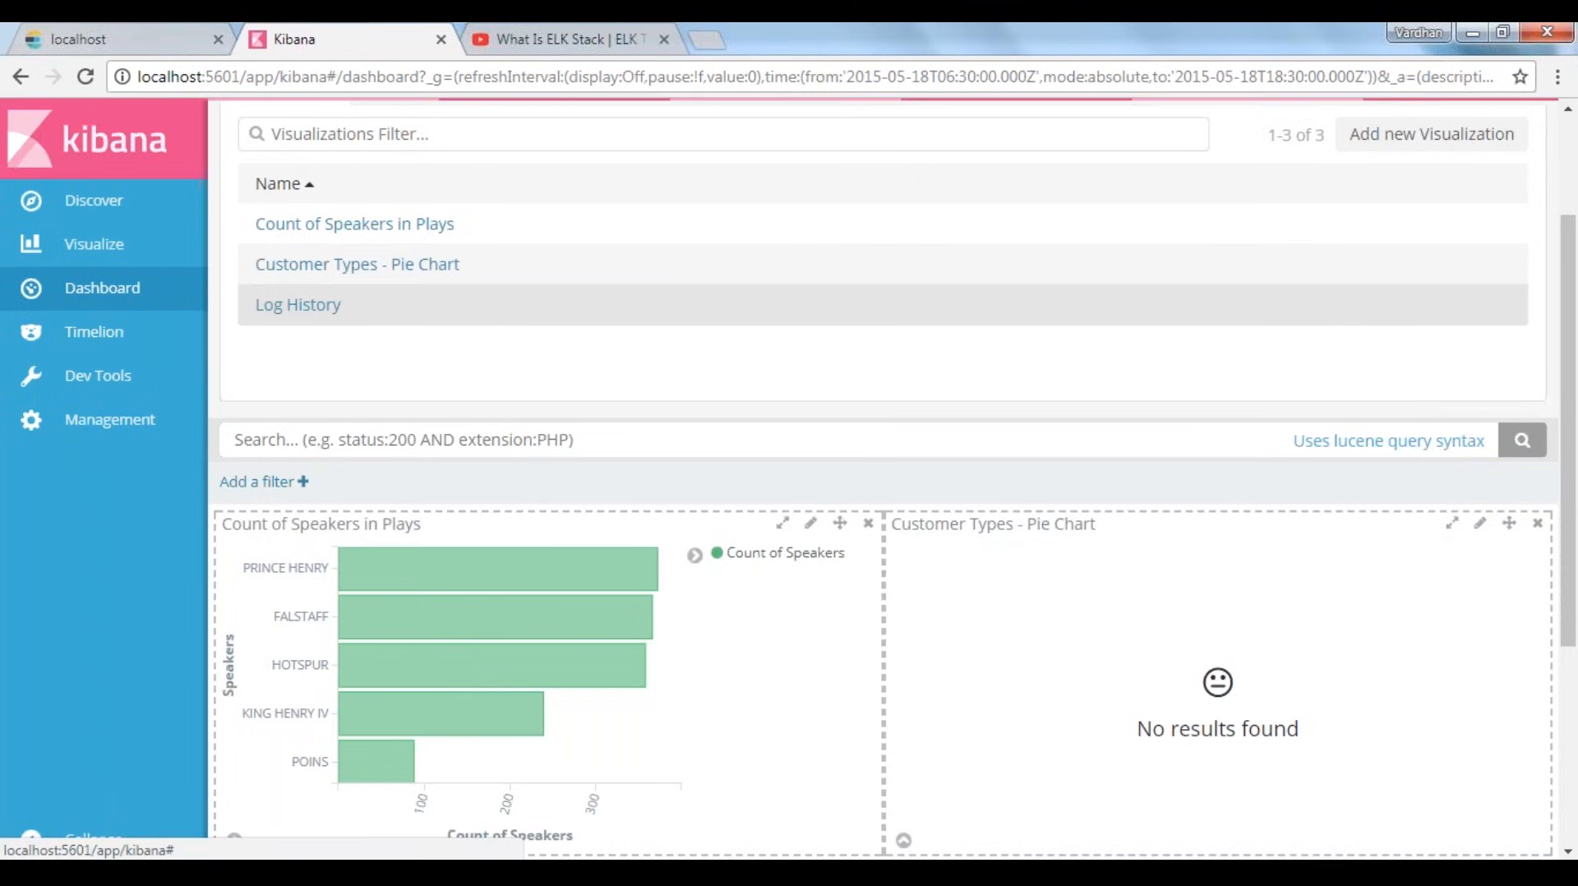
{"action": "scroll", "coordinate": [852, 679], "scroll_direction": "down", "scroll_amount": 4}
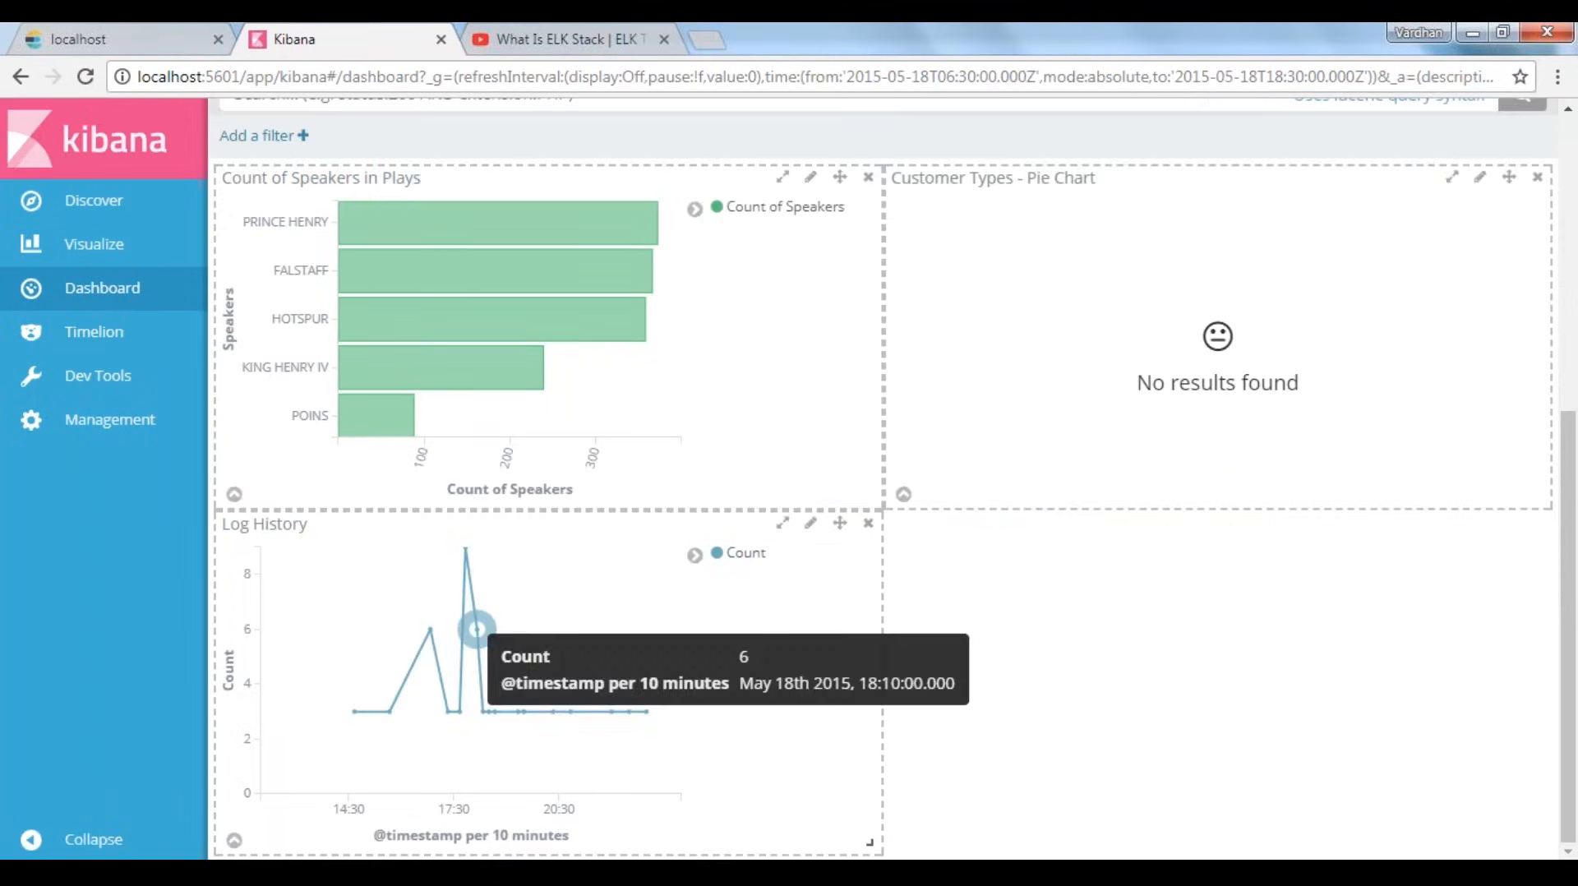
{"action": "scroll", "coordinate": [782, 521], "scroll_direction": "up", "scroll_amount": 2}
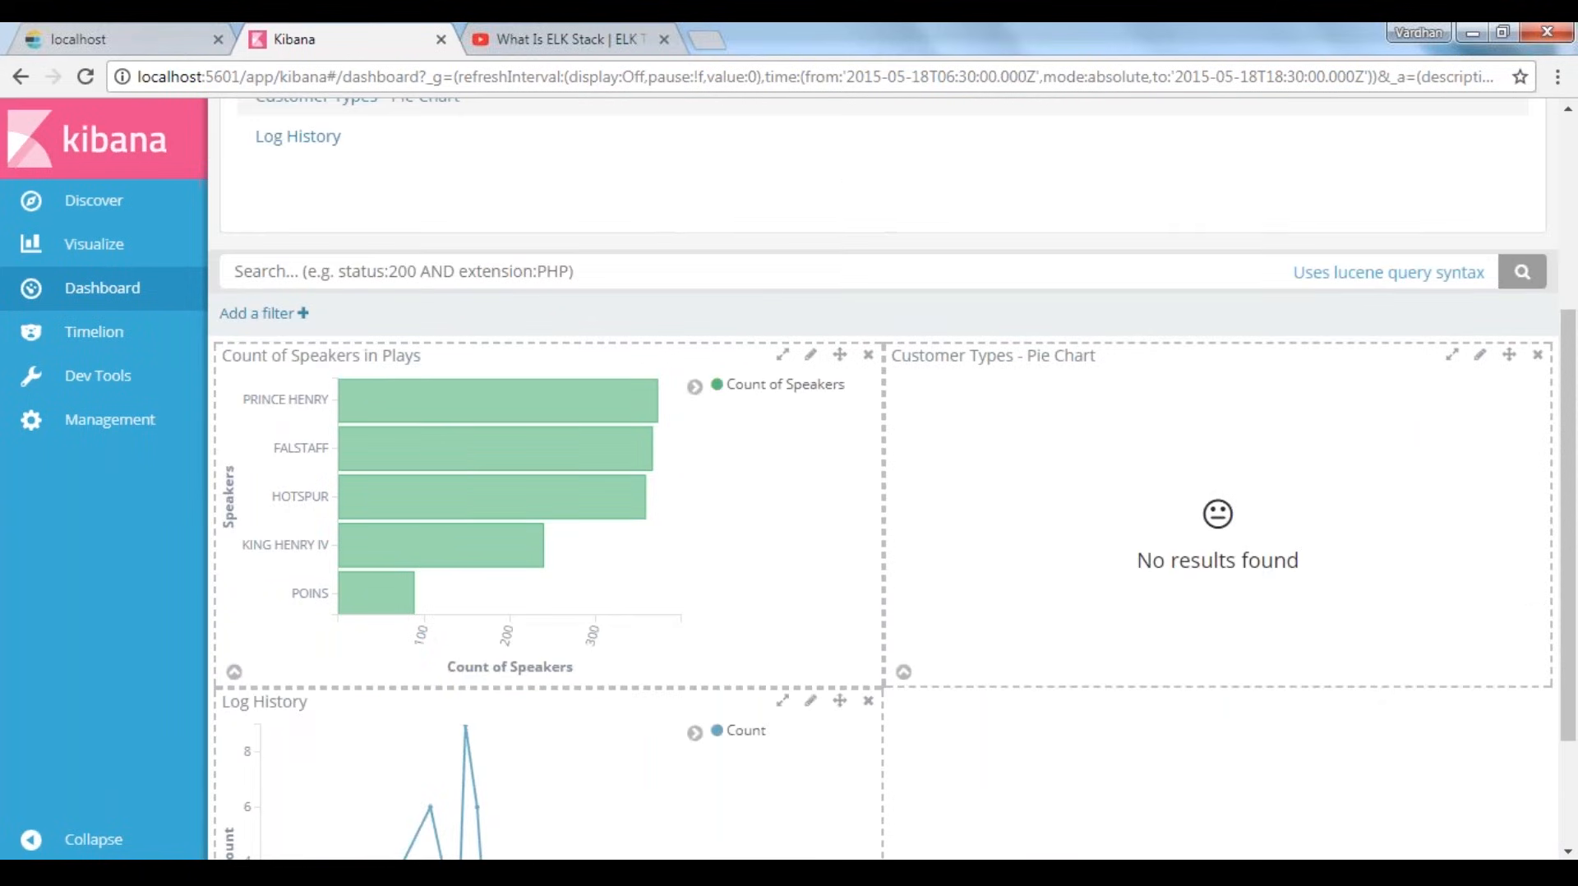
Add the saved searches "Speaker Filter" and "Successful Responses: 200" to the dashboard
{"action": "scroll", "coordinate": [782, 493], "scroll_direction": "up", "scroll_amount": 3}
{"action": "left_click", "coordinate": [421, 207]}
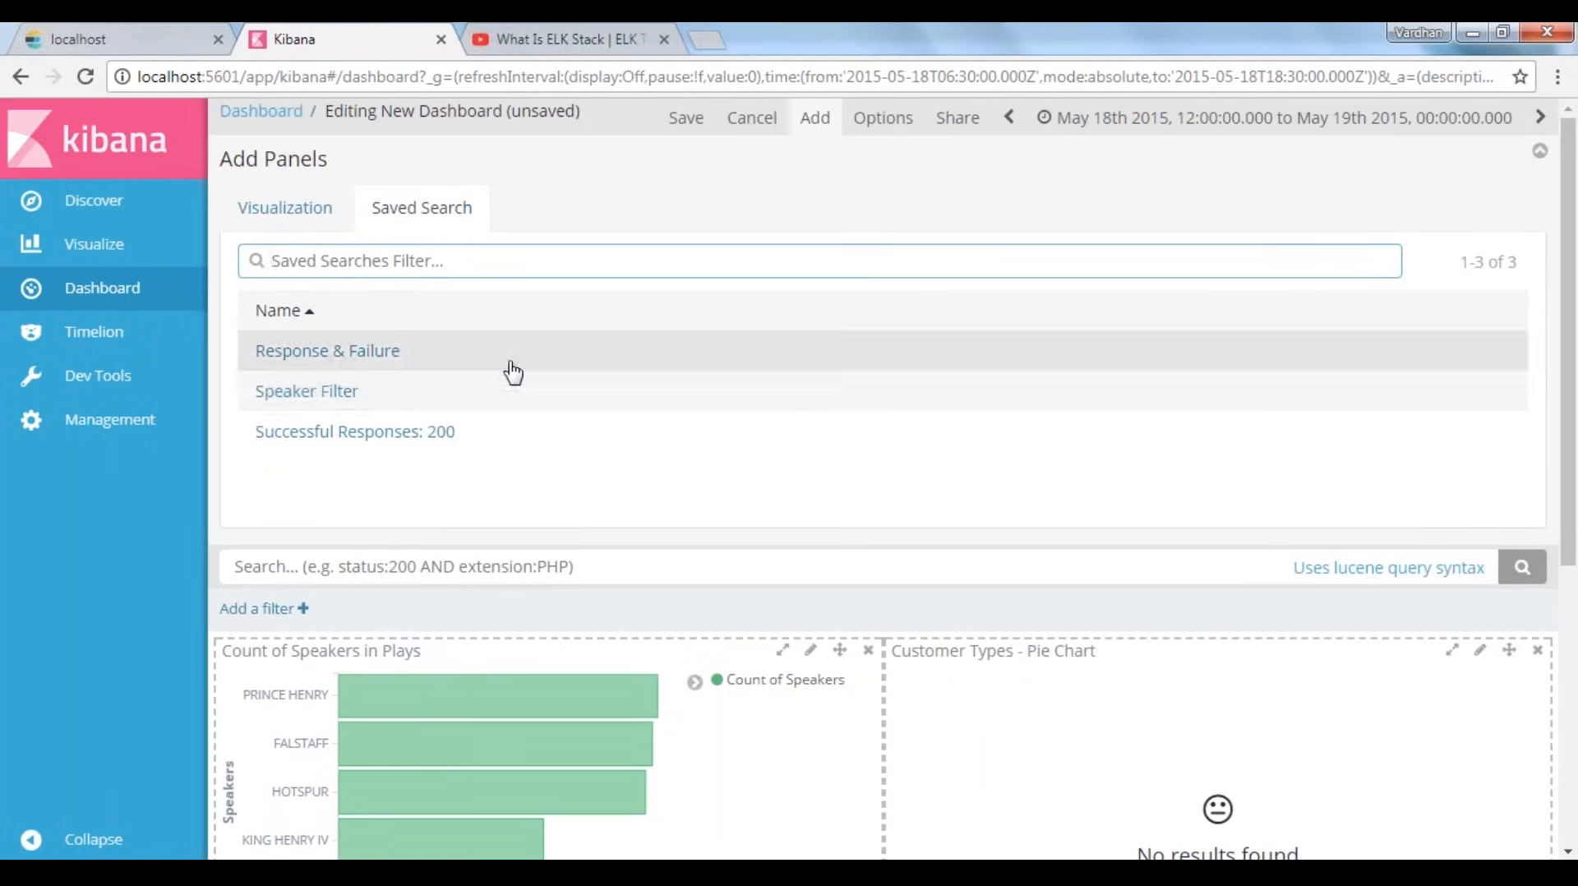
{"action": "scroll", "coordinate": [343, 450], "scroll_direction": "down", "scroll_amount": 1}
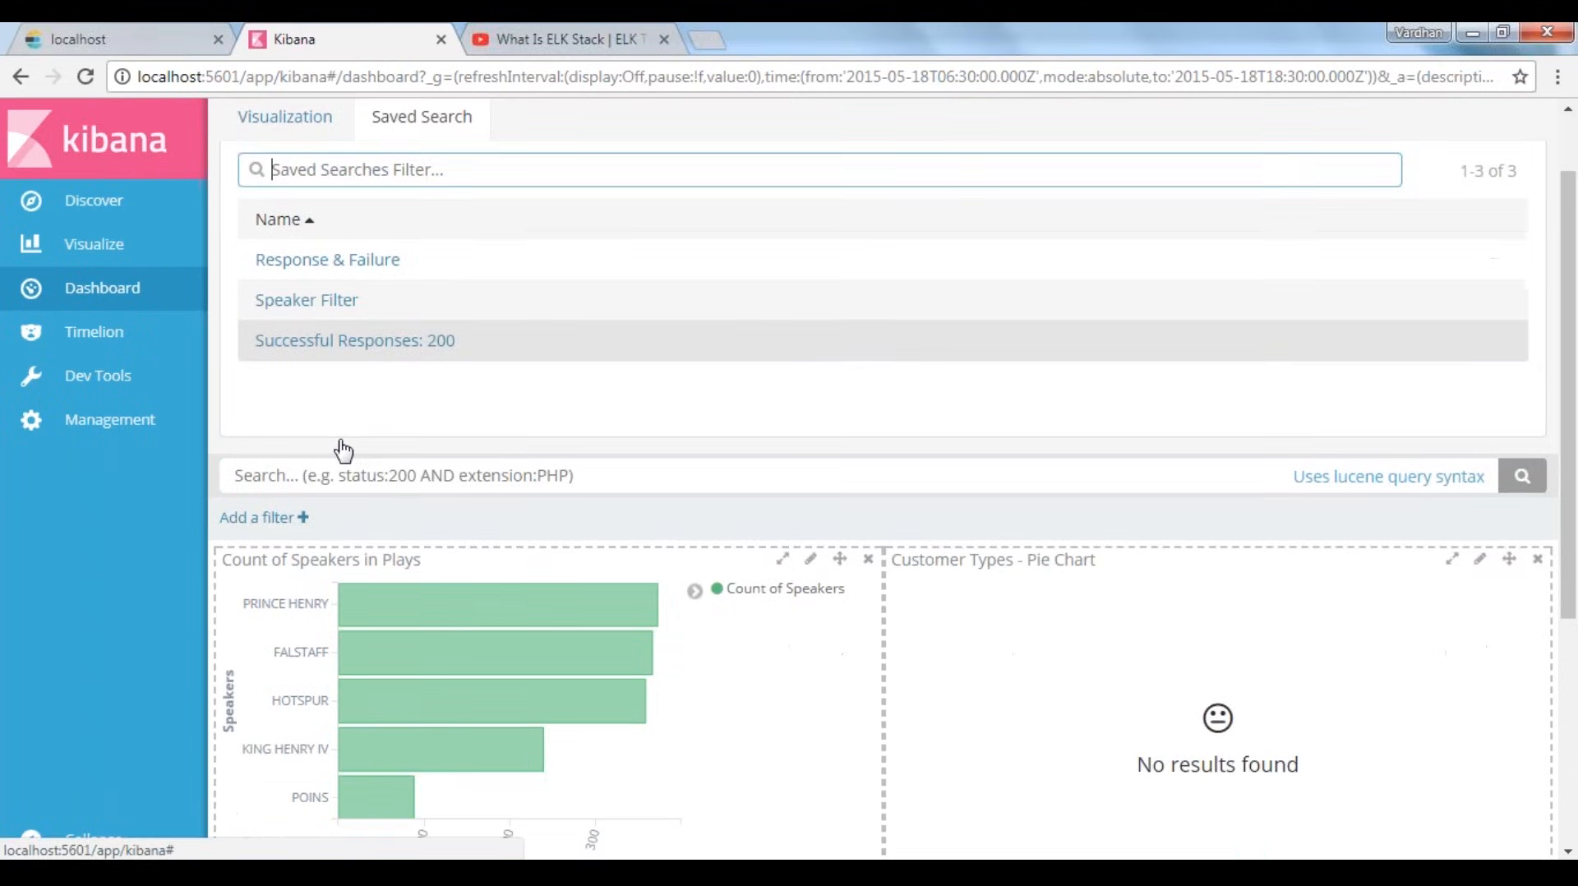
{"action": "scroll", "coordinate": [444, 299], "scroll_direction": "down", "scroll_amount": 1}
{"action": "left_click", "coordinate": [403, 287]}
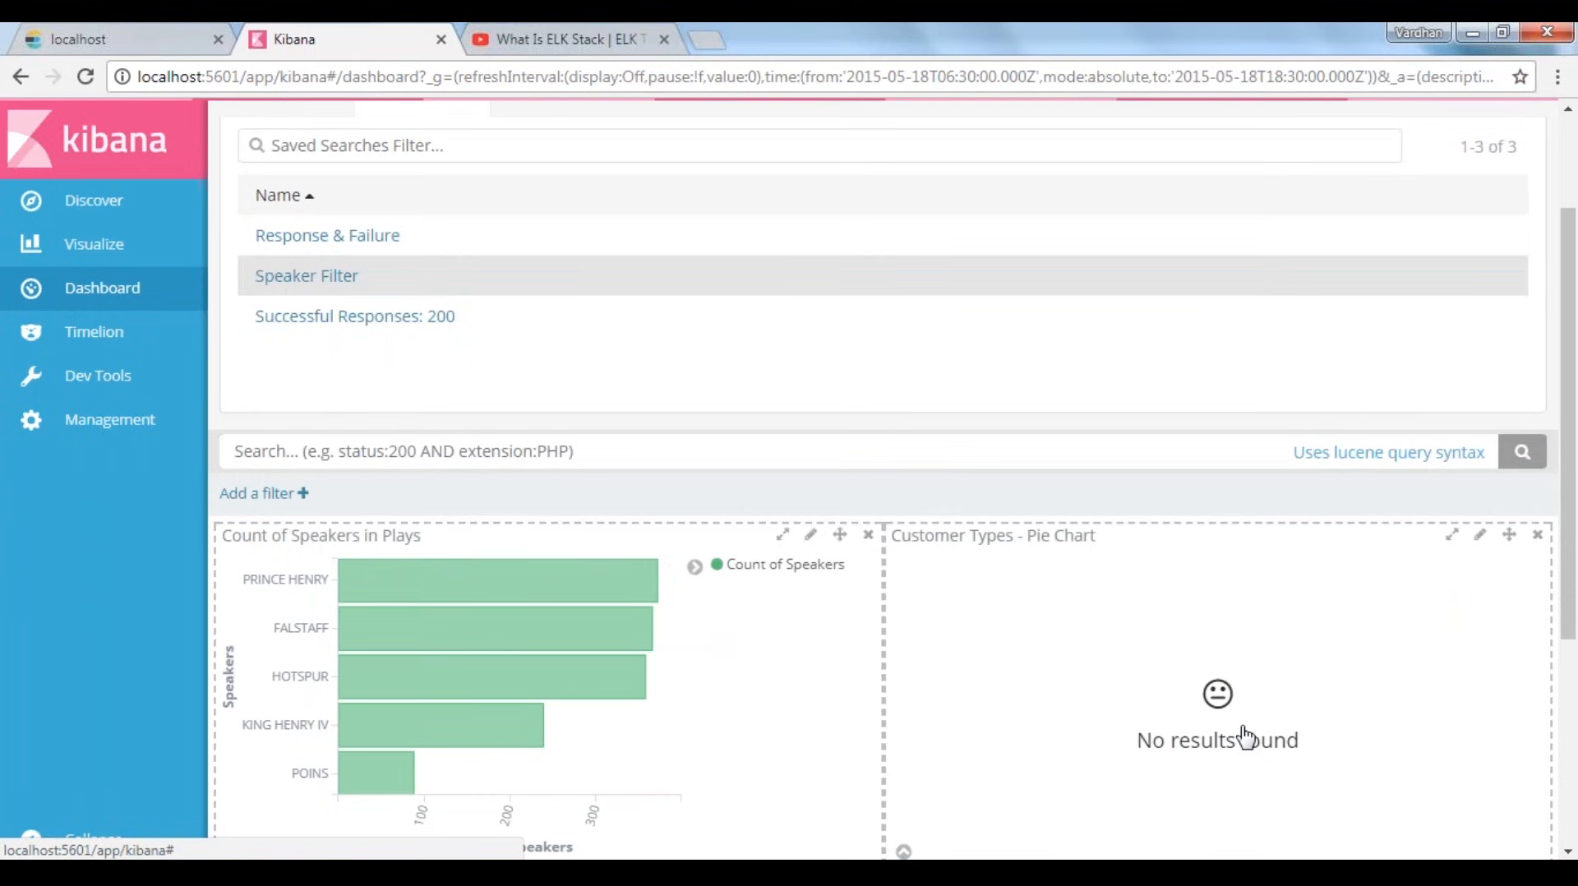
{"action": "scroll", "coordinate": [1028, 731], "scroll_direction": "down", "scroll_amount": 4}
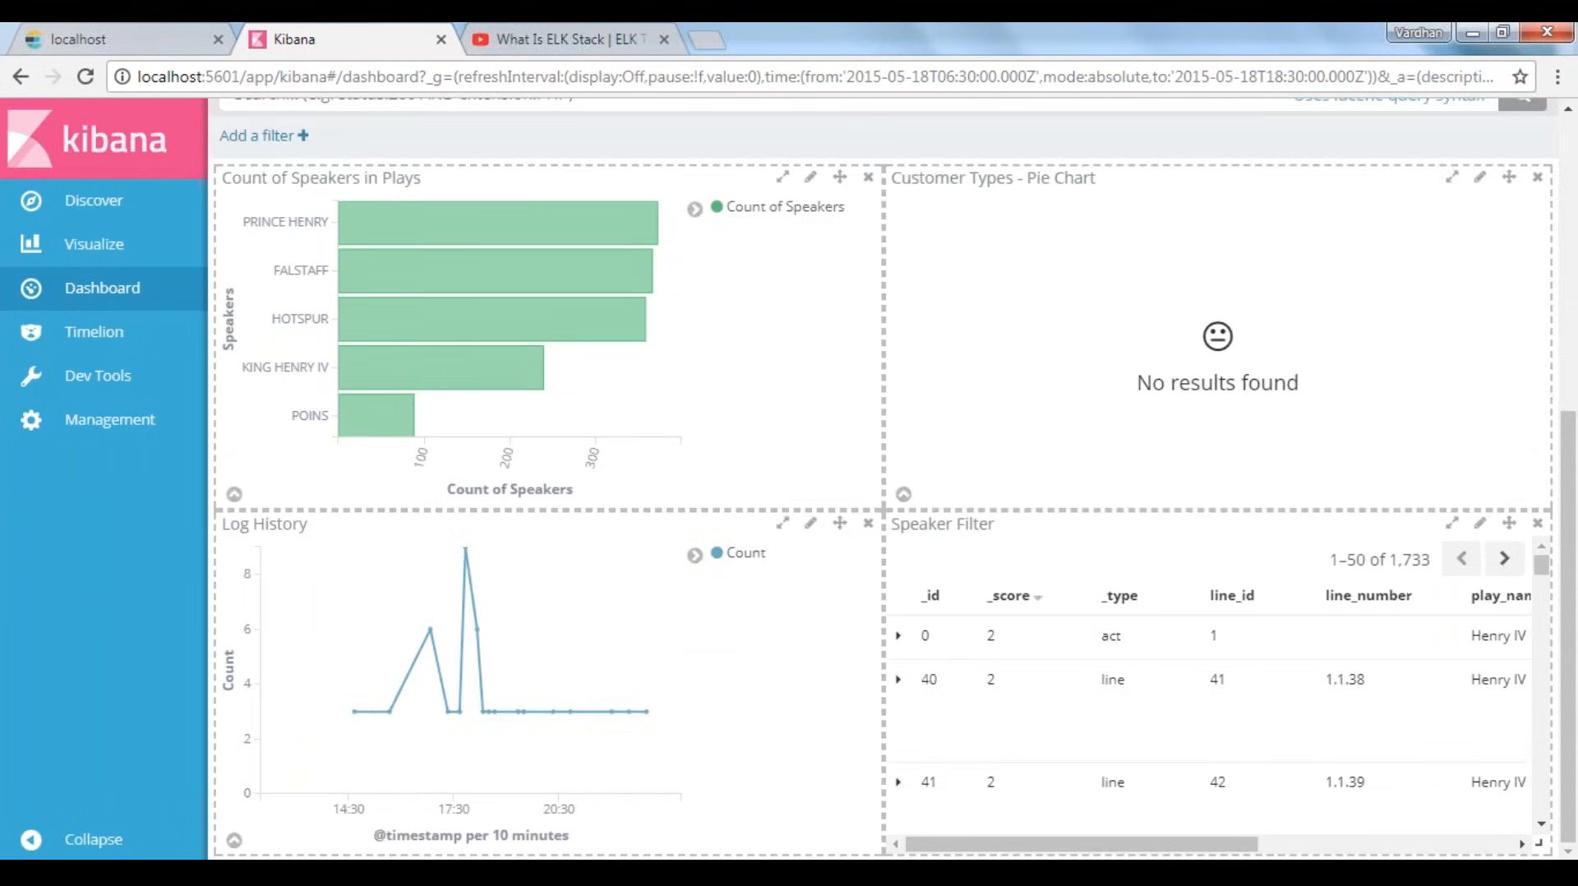
{"action": "scroll", "coordinate": [363, 493], "scroll_direction": "up", "scroll_amount": 6}
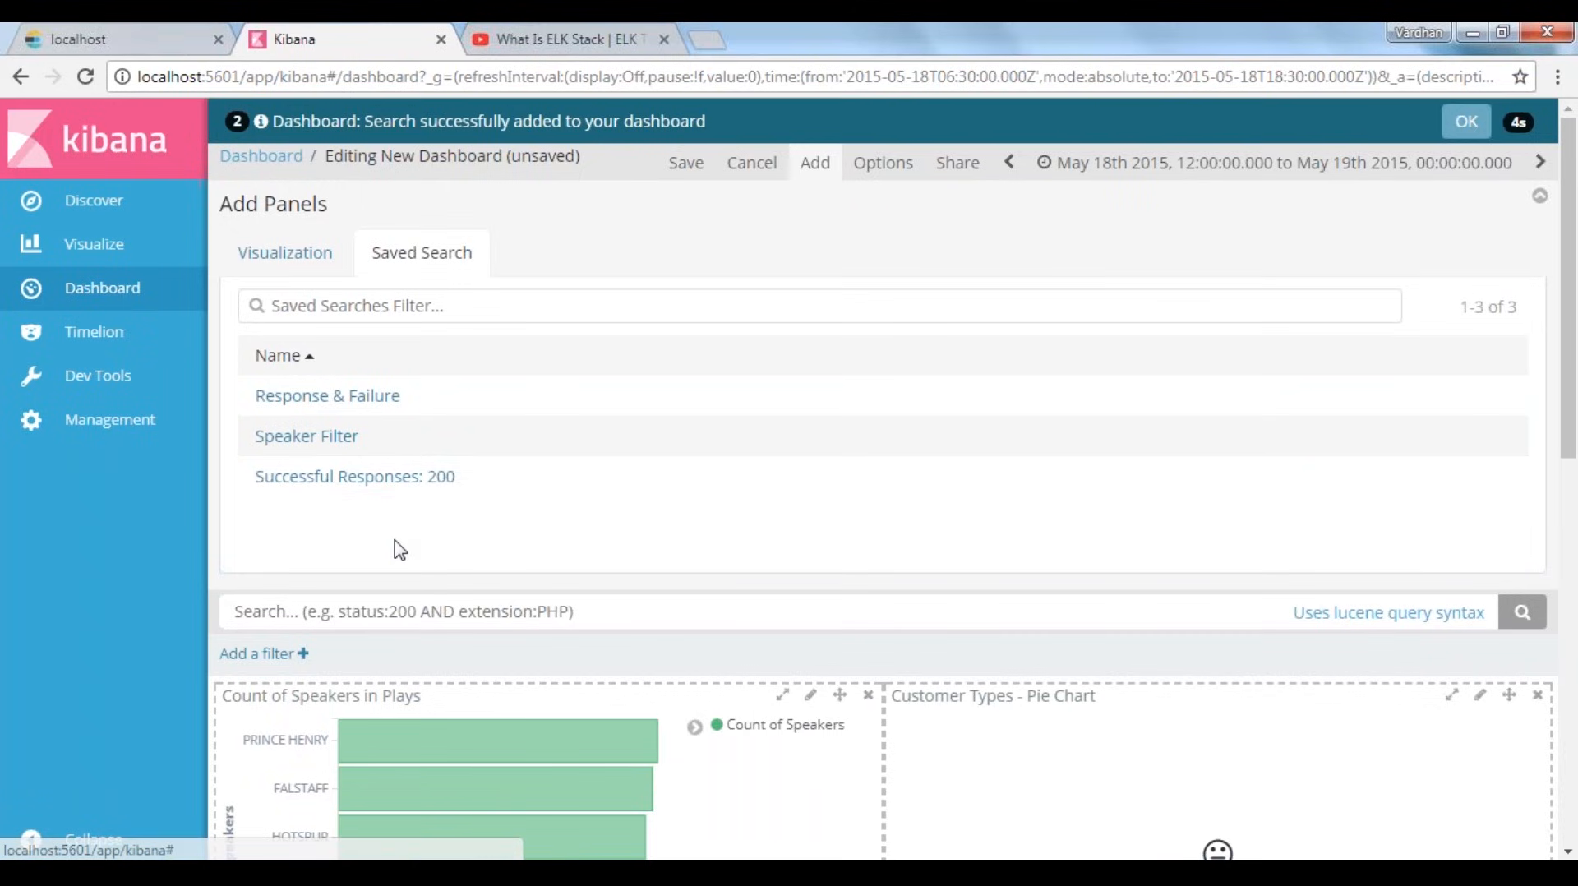
{"action": "scroll", "coordinate": [1202, 764], "scroll_direction": "down", "scroll_amount": 6}
{"action": "scroll", "coordinate": [1203, 764], "scroll_direction": "down", "scroll_amount": 5}
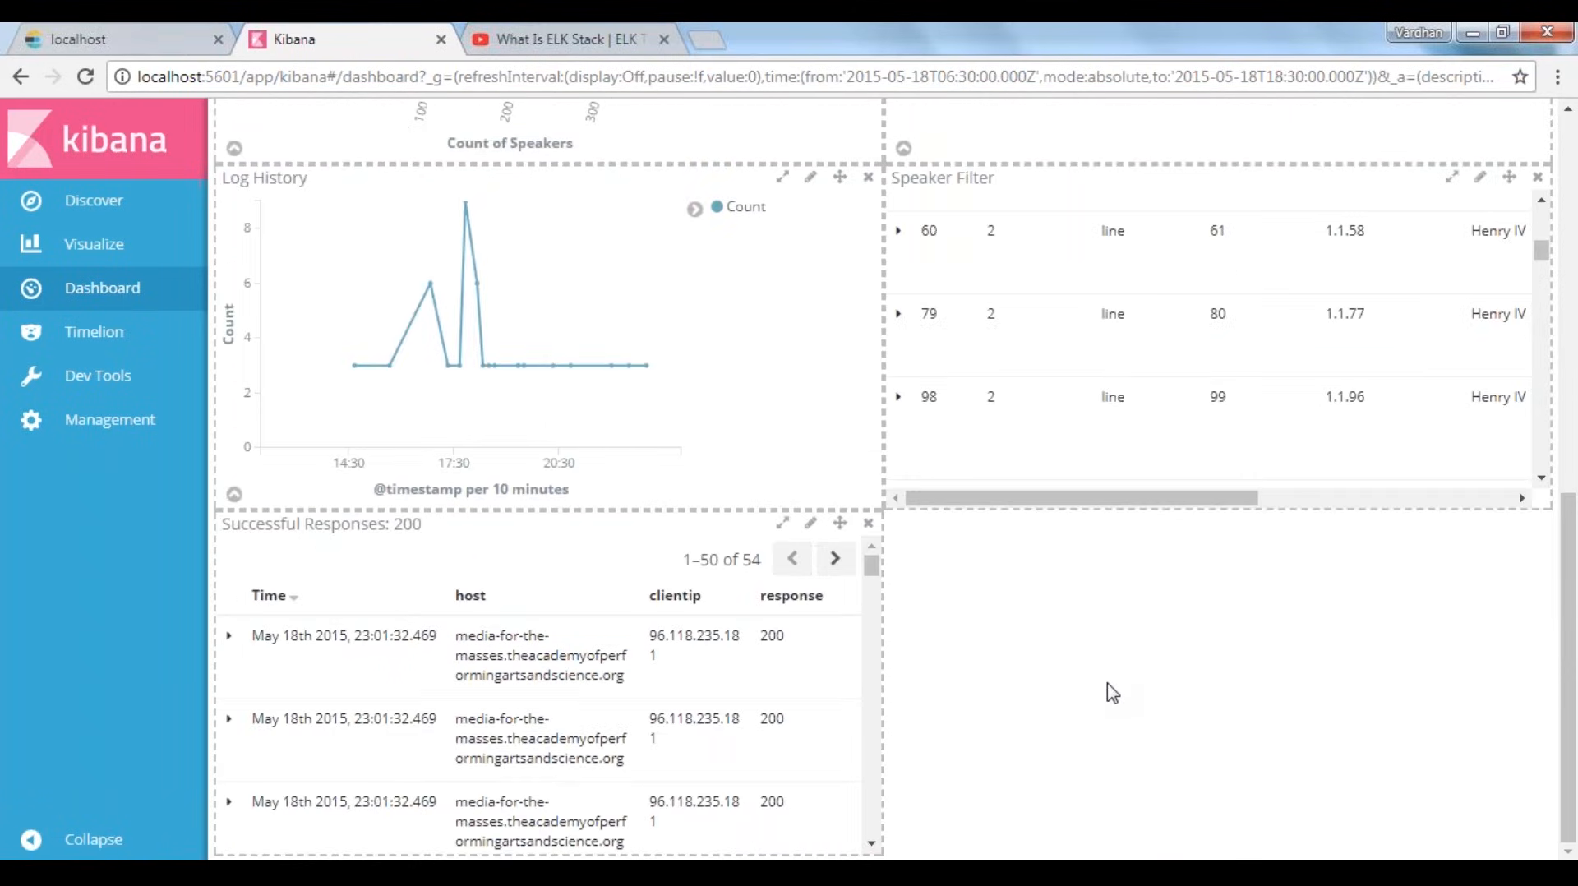
{"action": "scroll", "coordinate": [1113, 692], "scroll_direction": "up", "scroll_amount": 10}
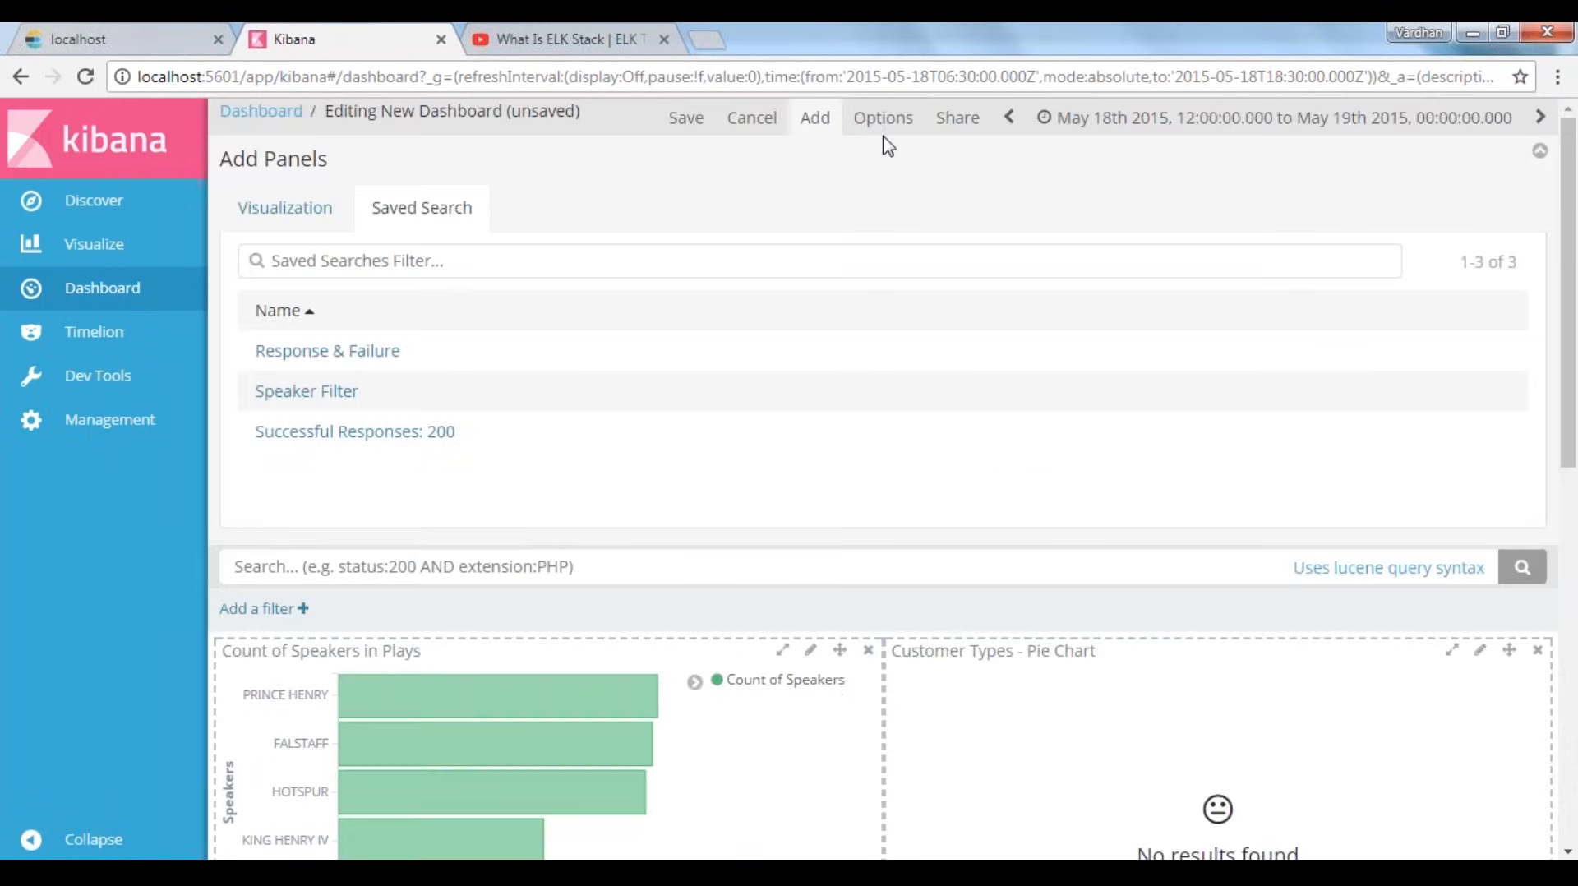
Save the dashboard with the title "My Dashboard"
{"action": "left_click", "coordinate": [680, 127]}
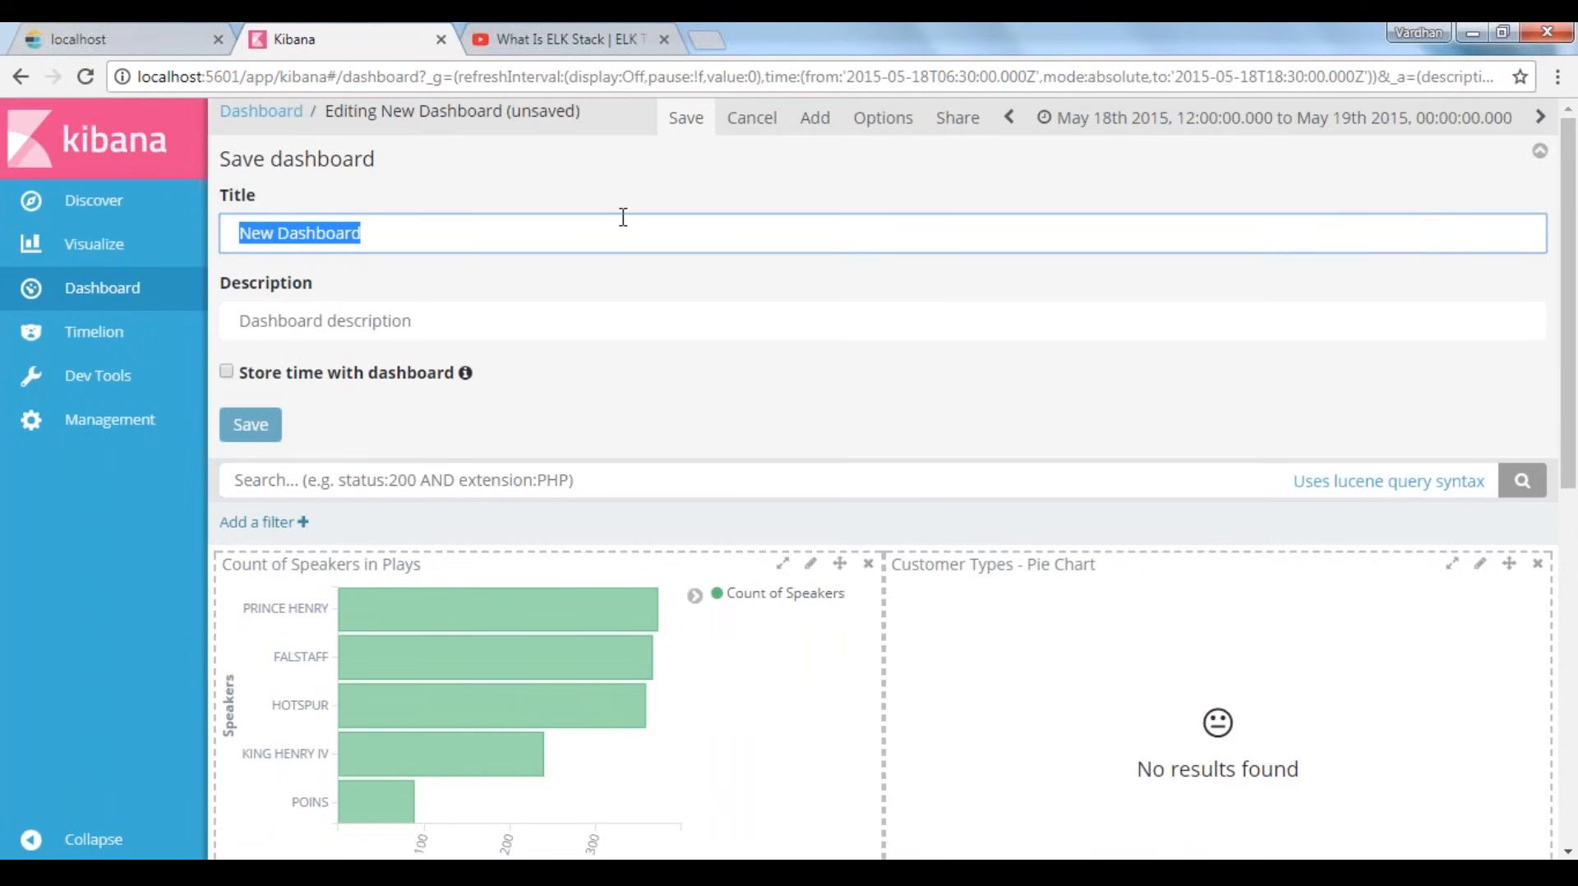
{"action": "type", "text": "My"}
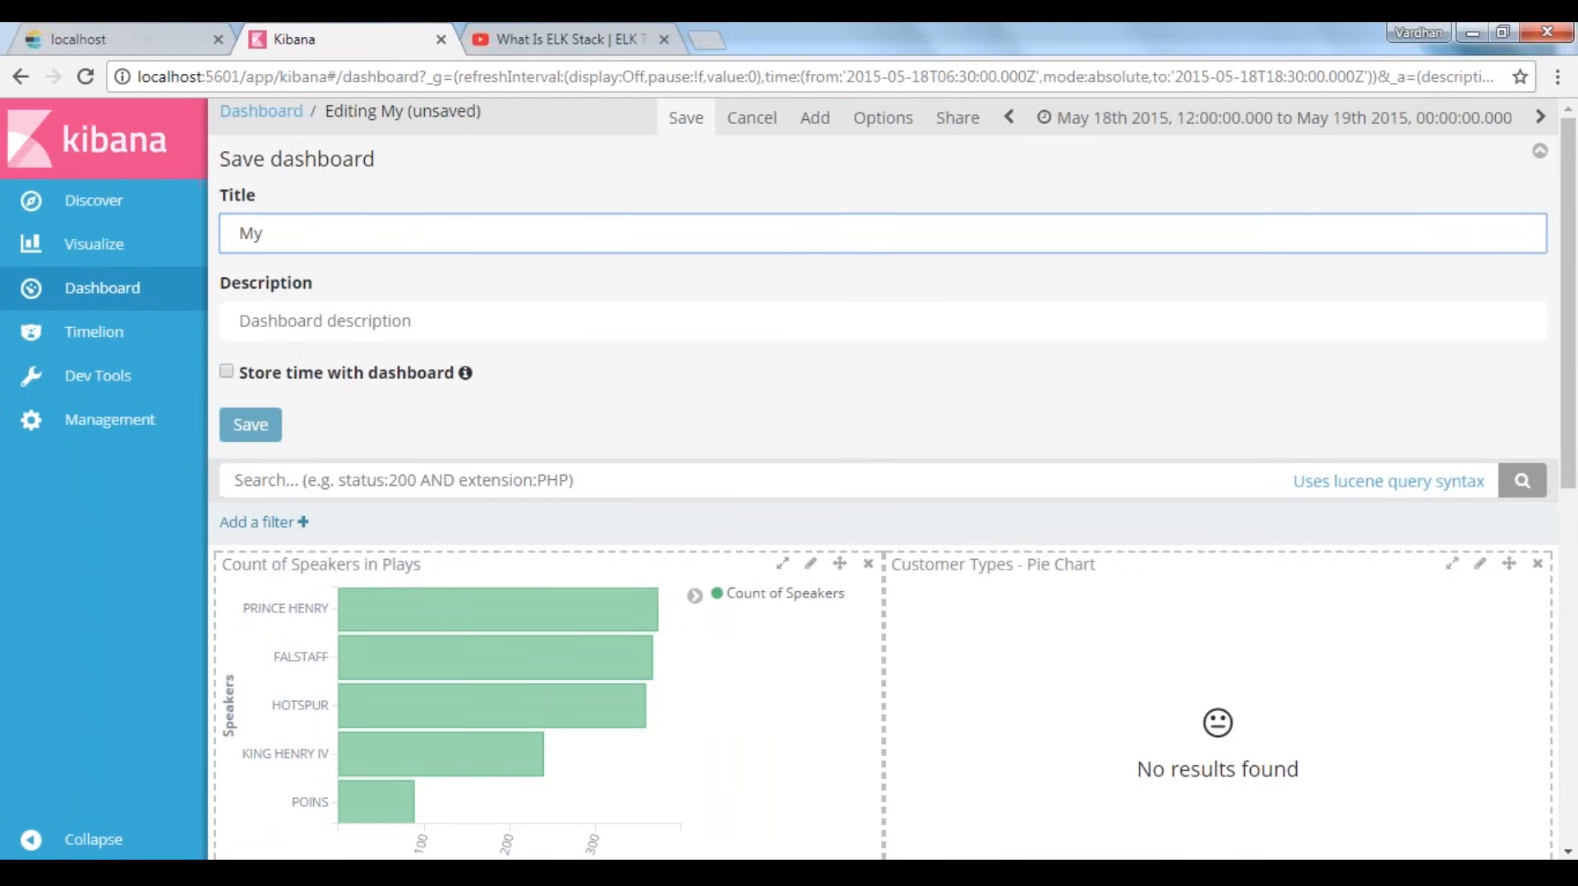
{"action": "type", "text": " Dashboard"}
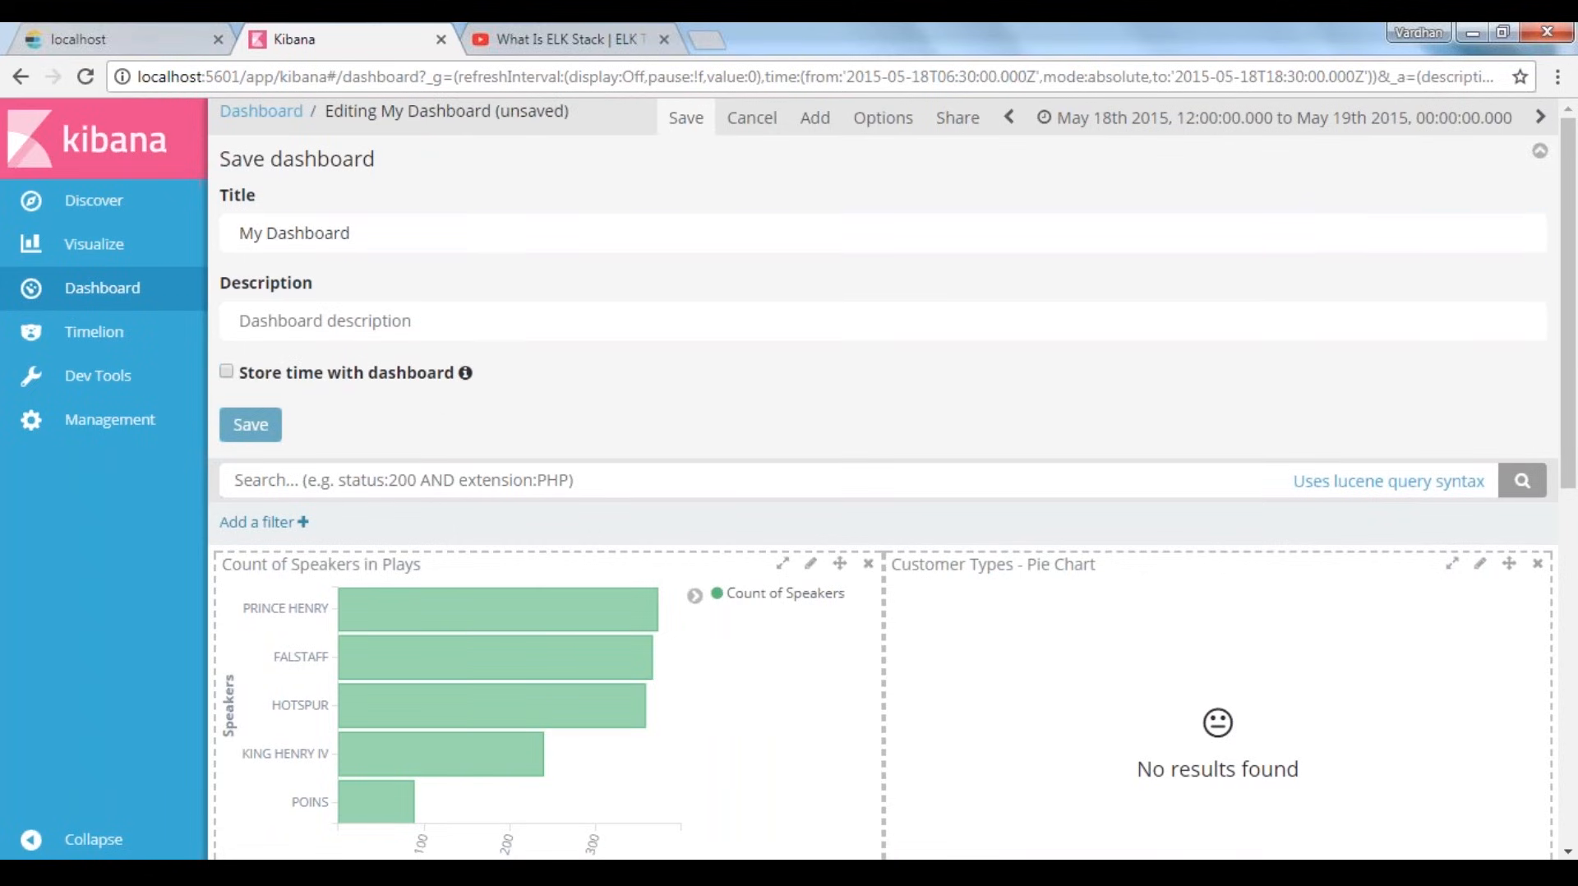
{"action": "left_click", "coordinate": [251, 424]}
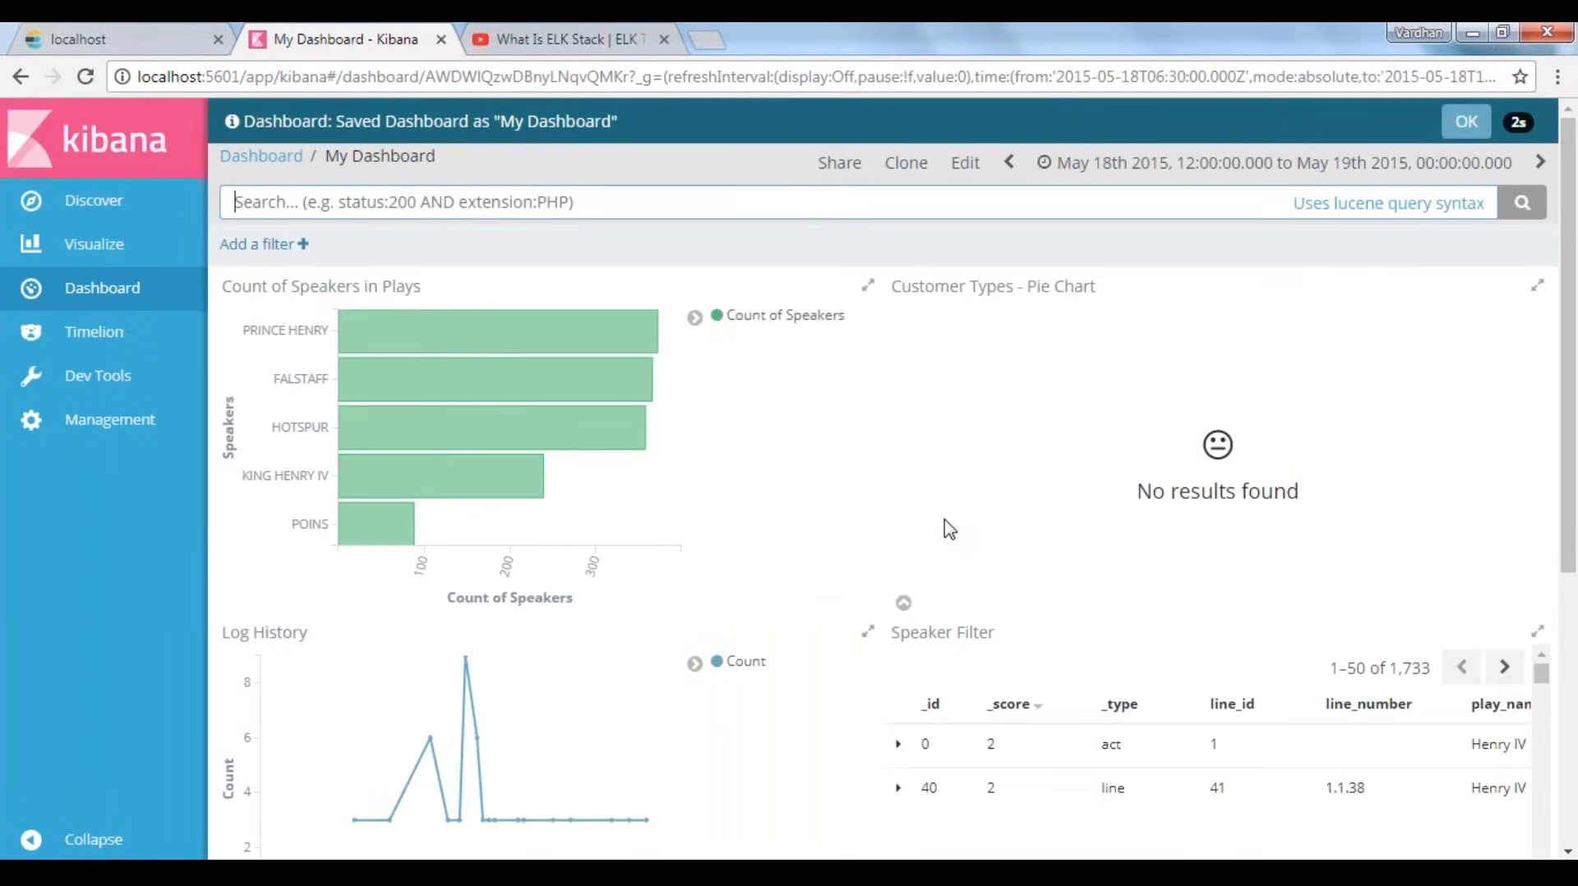
Review all panels of the saved dashboard, including the Successful Responses table and the Customer Types pie chart
{"action": "scroll", "coordinate": [949, 528], "scroll_direction": "down", "scroll_amount": 1}
{"action": "scroll", "coordinate": [949, 528], "scroll_direction": "down", "scroll_amount": 4}
{"action": "scroll", "coordinate": [934, 658], "scroll_direction": "up", "scroll_amount": 5}
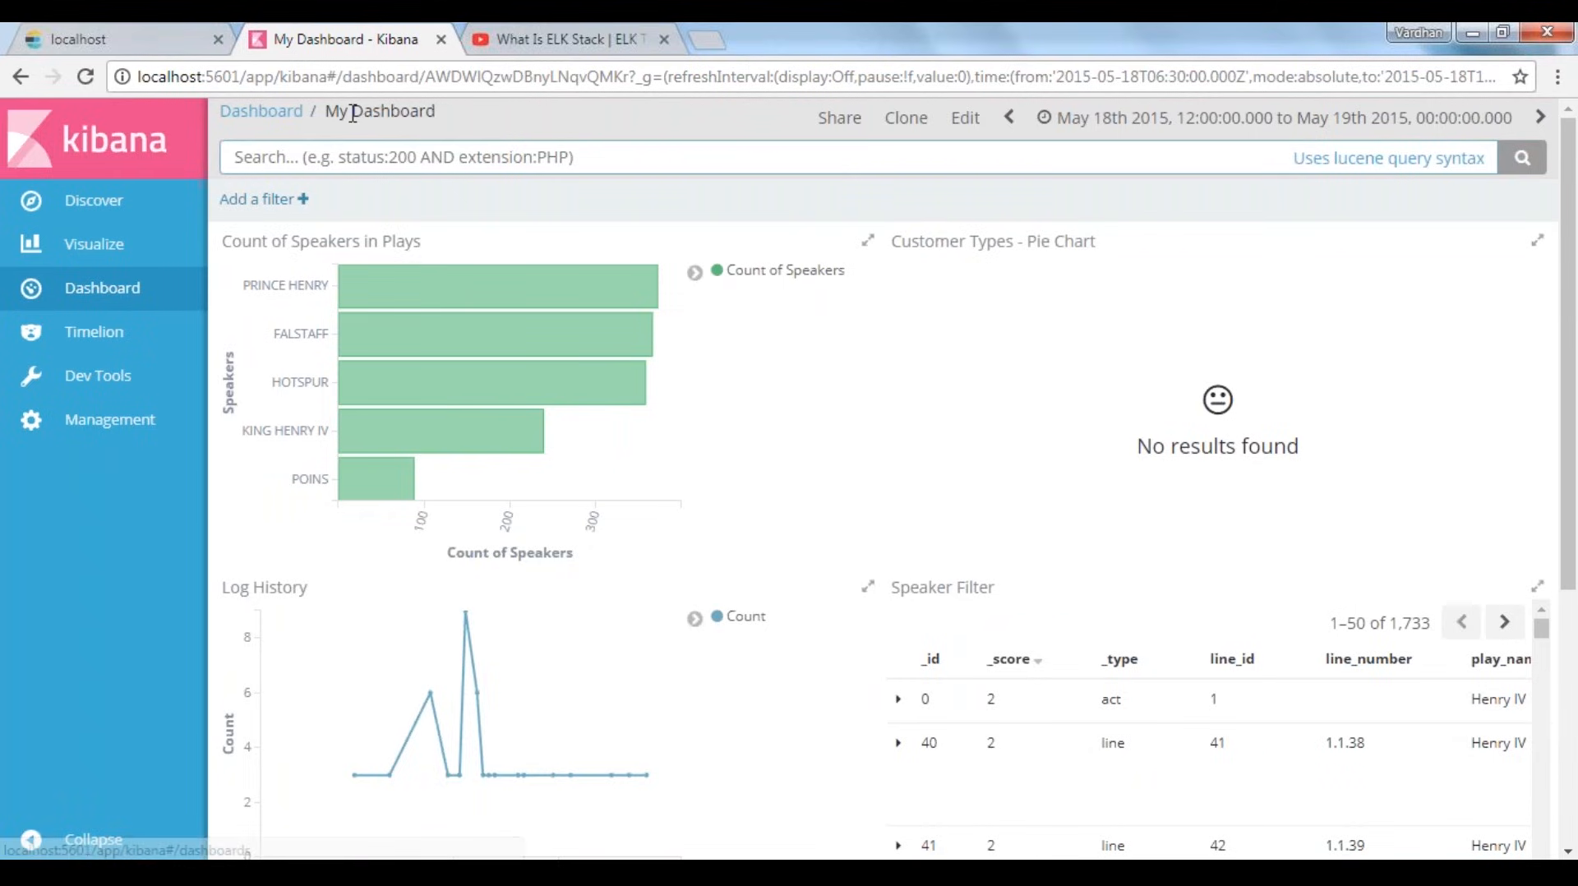
{"action": "left_click_drag", "start_coordinate": [326, 113], "coordinate": [493, 116]}
{"action": "left_click", "coordinate": [739, 361]}
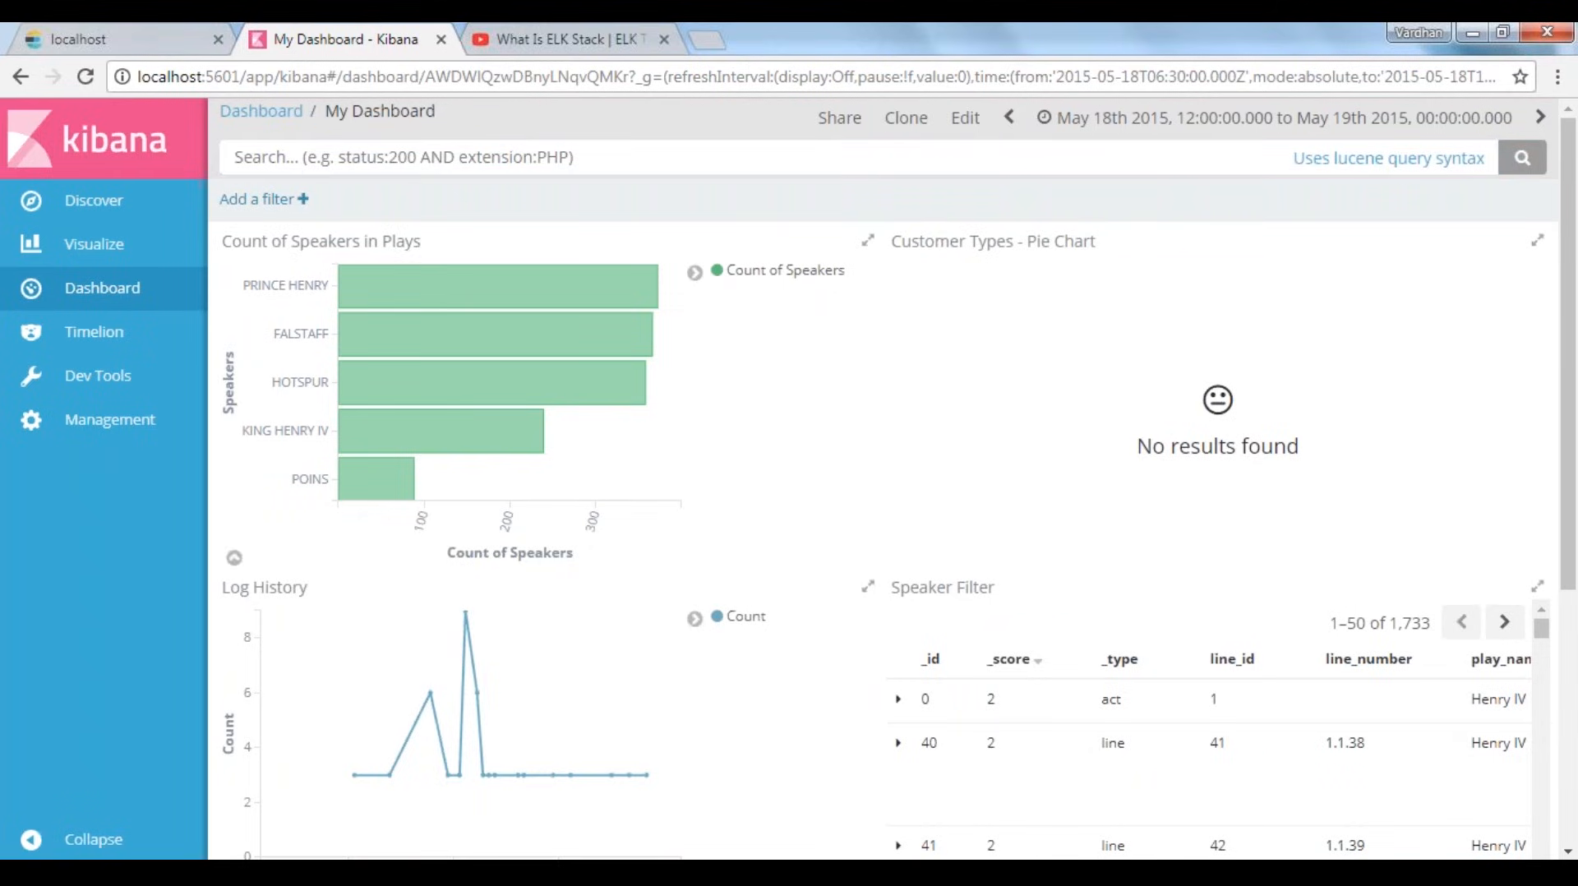
{"action": "scroll", "coordinate": [1268, 595], "scroll_direction": "down", "scroll_amount": 1}
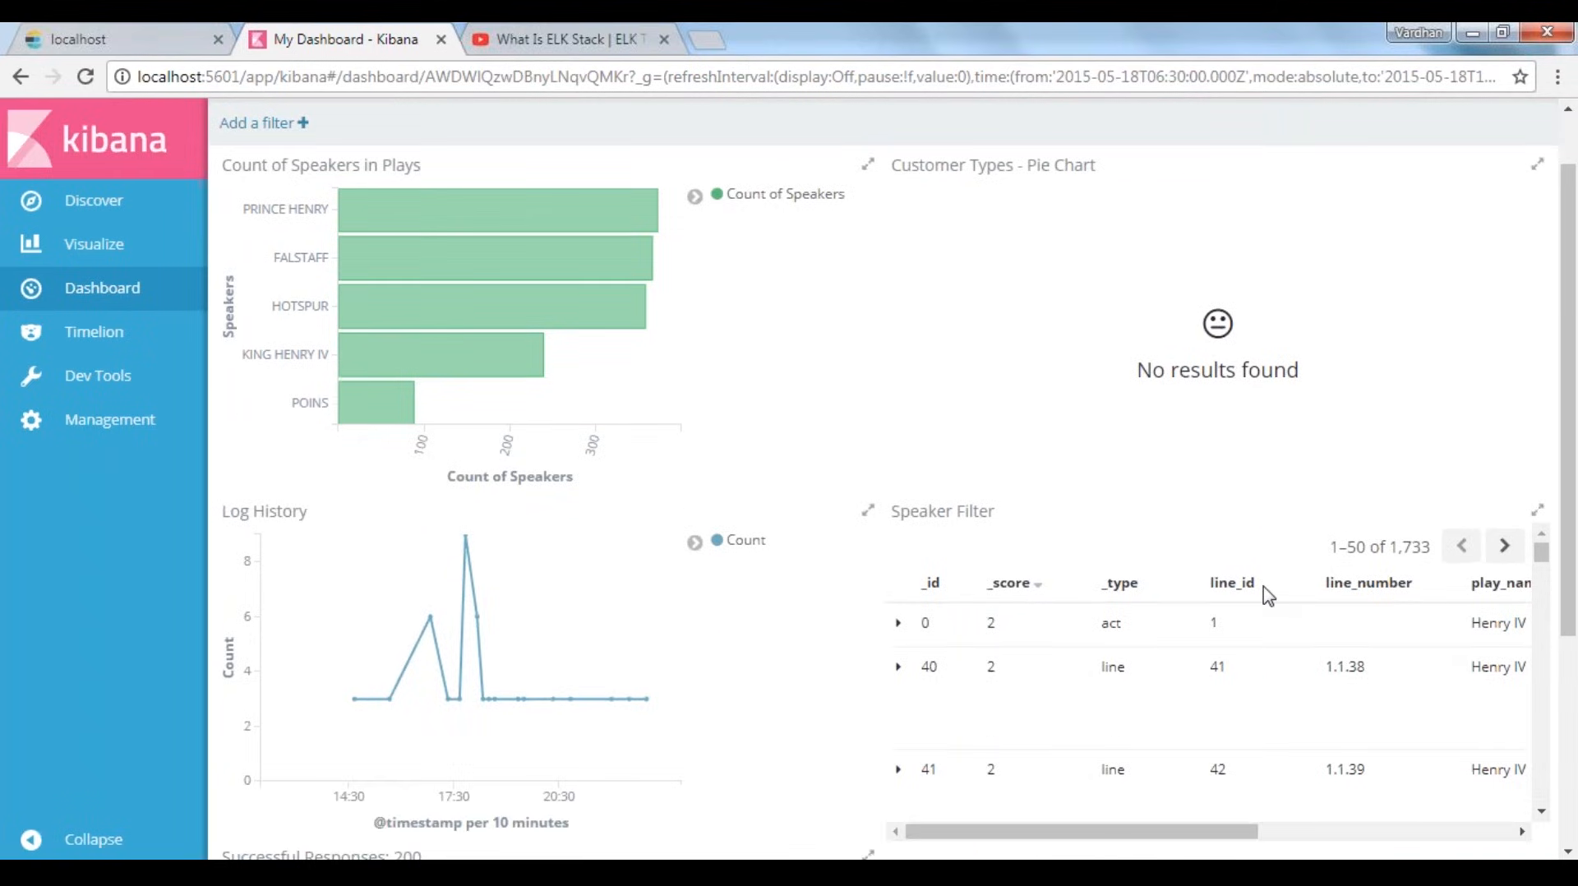
{"action": "scroll", "coordinate": [1268, 596], "scroll_direction": "down", "scroll_amount": 5}
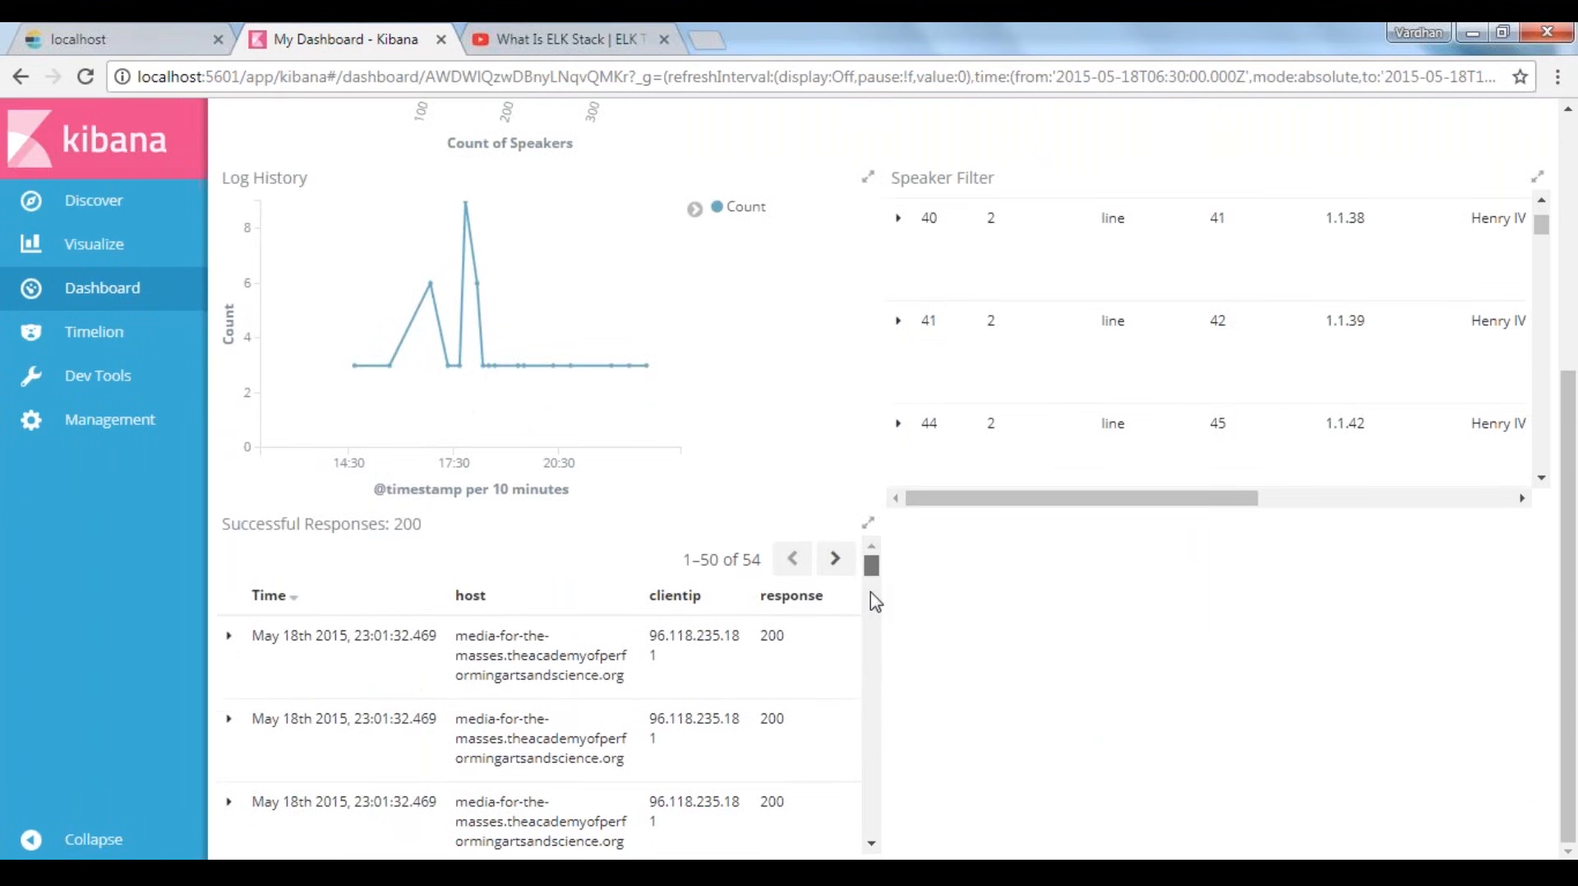
{"action": "mouse_move", "coordinate": [870, 592]}
{"action": "left_mouse_down"}
{"action": "mouse_move", "coordinate": [871, 612]}
{"action": "mouse_move", "coordinate": [871, 568]}
{"action": "left_mouse_up"}
{"action": "scroll", "coordinate": [1052, 732], "scroll_direction": "up", "scroll_amount": 1}
{"action": "scroll", "coordinate": [1052, 731], "scroll_direction": "up", "scroll_amount": 4}
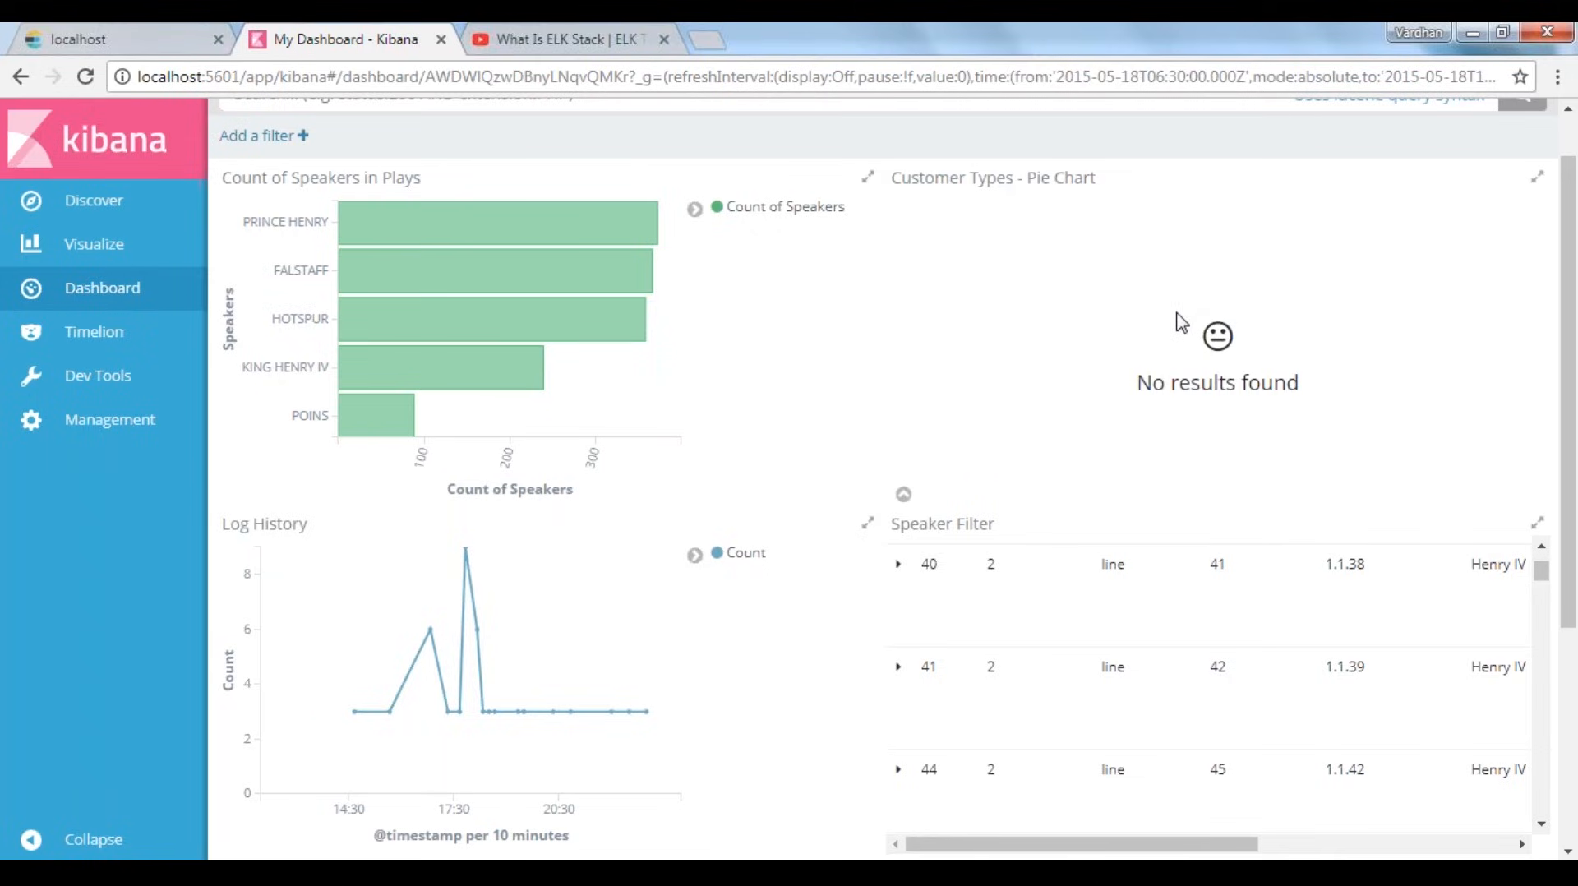
{"action": "left_click_drag", "start_coordinate": [910, 179], "coordinate": [1077, 179]}
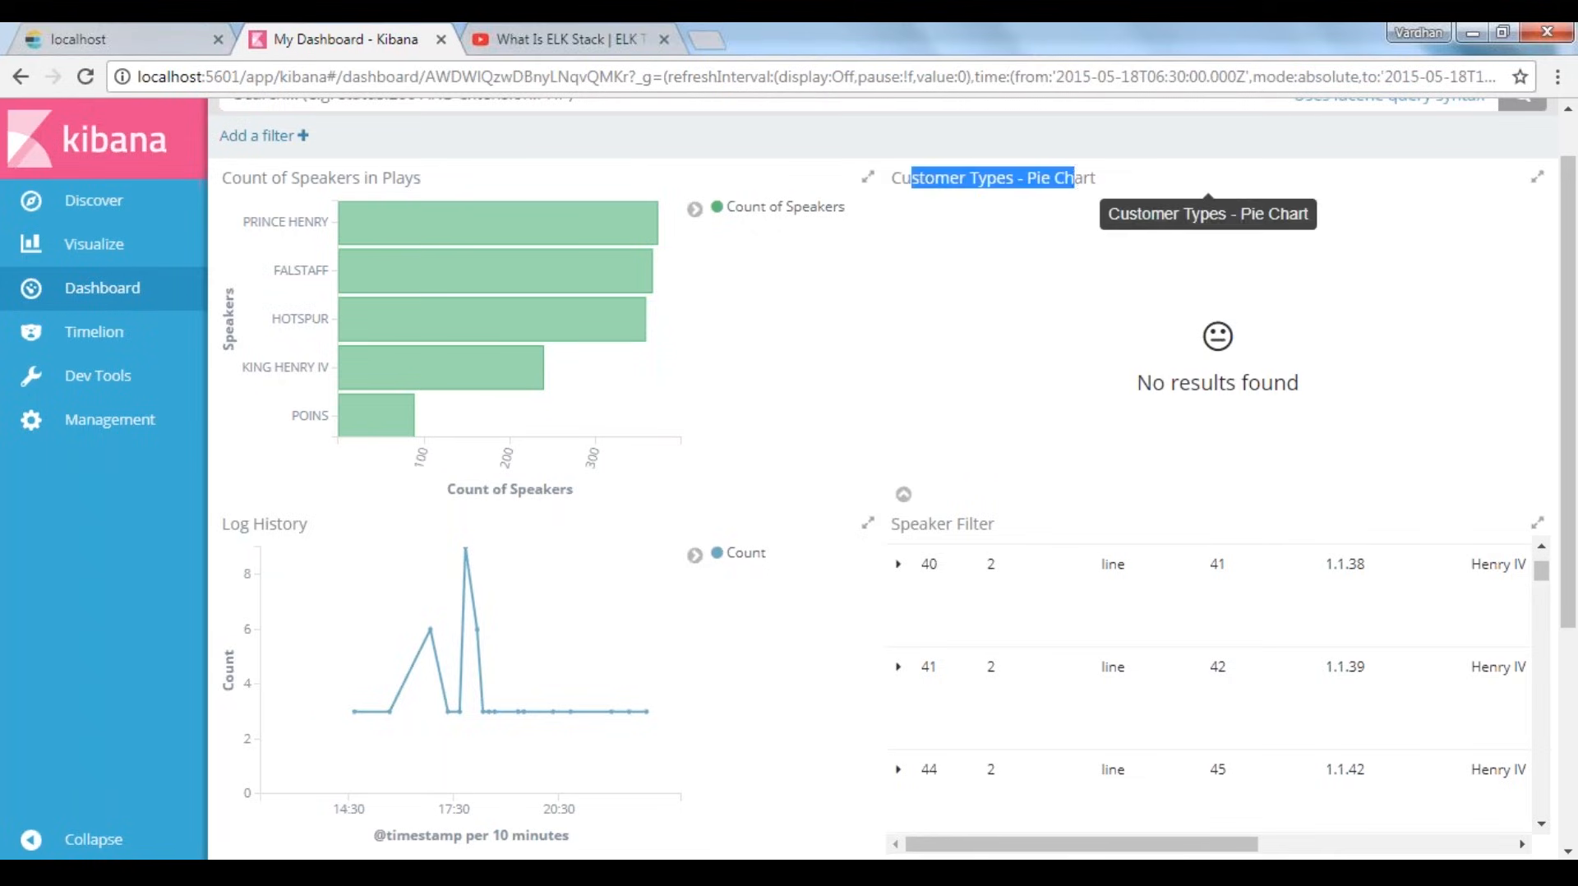
{"action": "left_click", "coordinate": [1243, 338]}
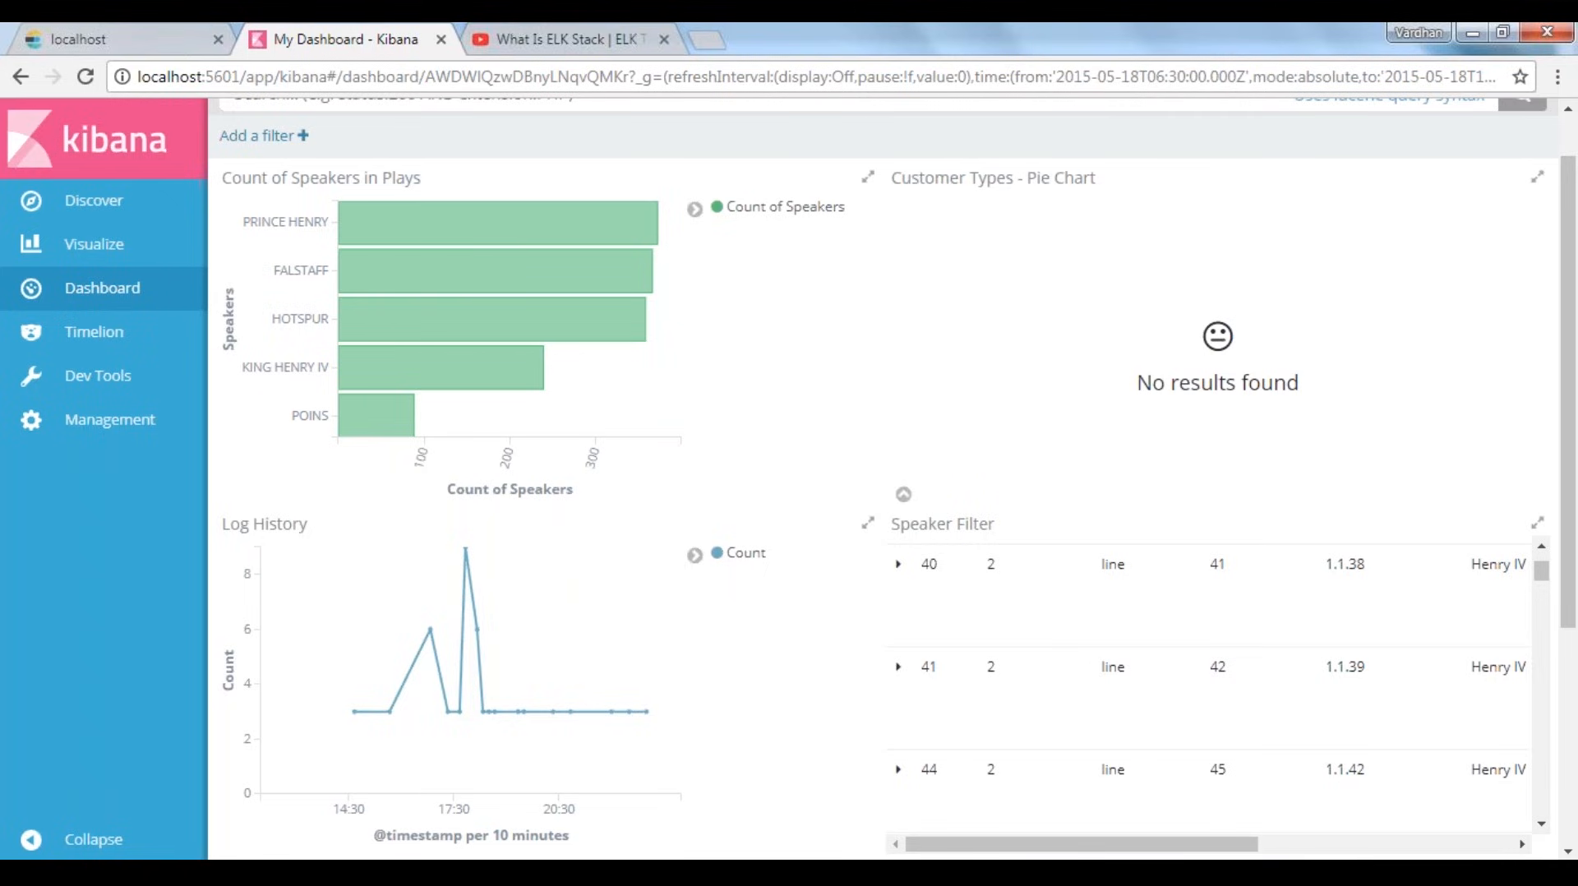
Set the dashboard's time range to the last 5 years and check the updated panels
{"action": "scroll", "coordinate": [1426, 130], "scroll_direction": "up", "scroll_amount": 1}
{"action": "left_click", "coordinate": [1425, 129]}
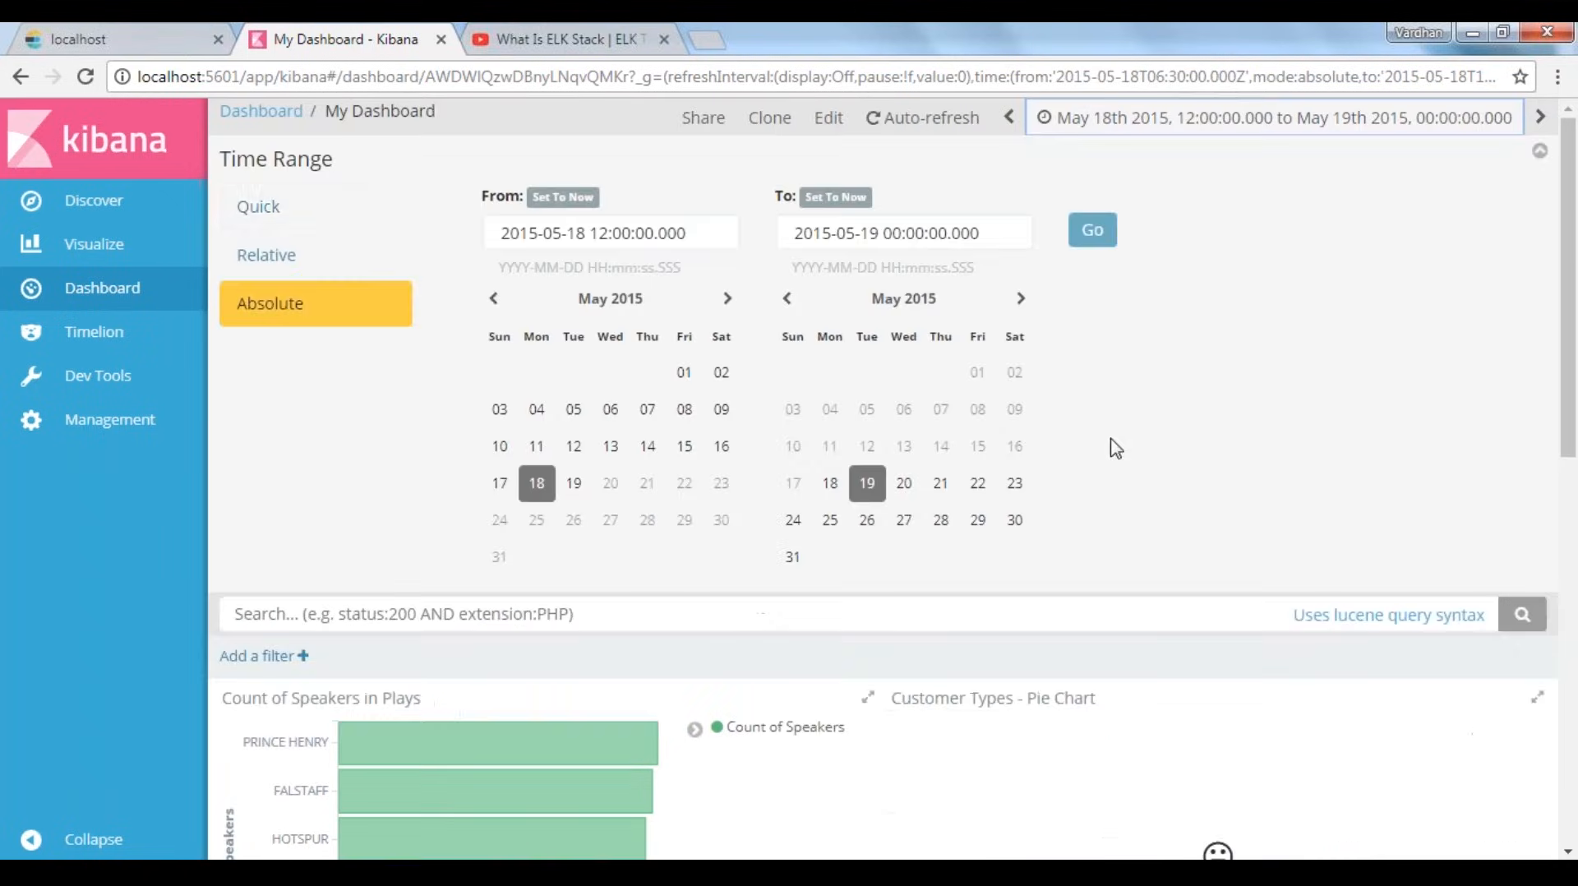
{"action": "left_click", "coordinate": [276, 219]}
{"action": "left_click", "coordinate": [994, 352]}
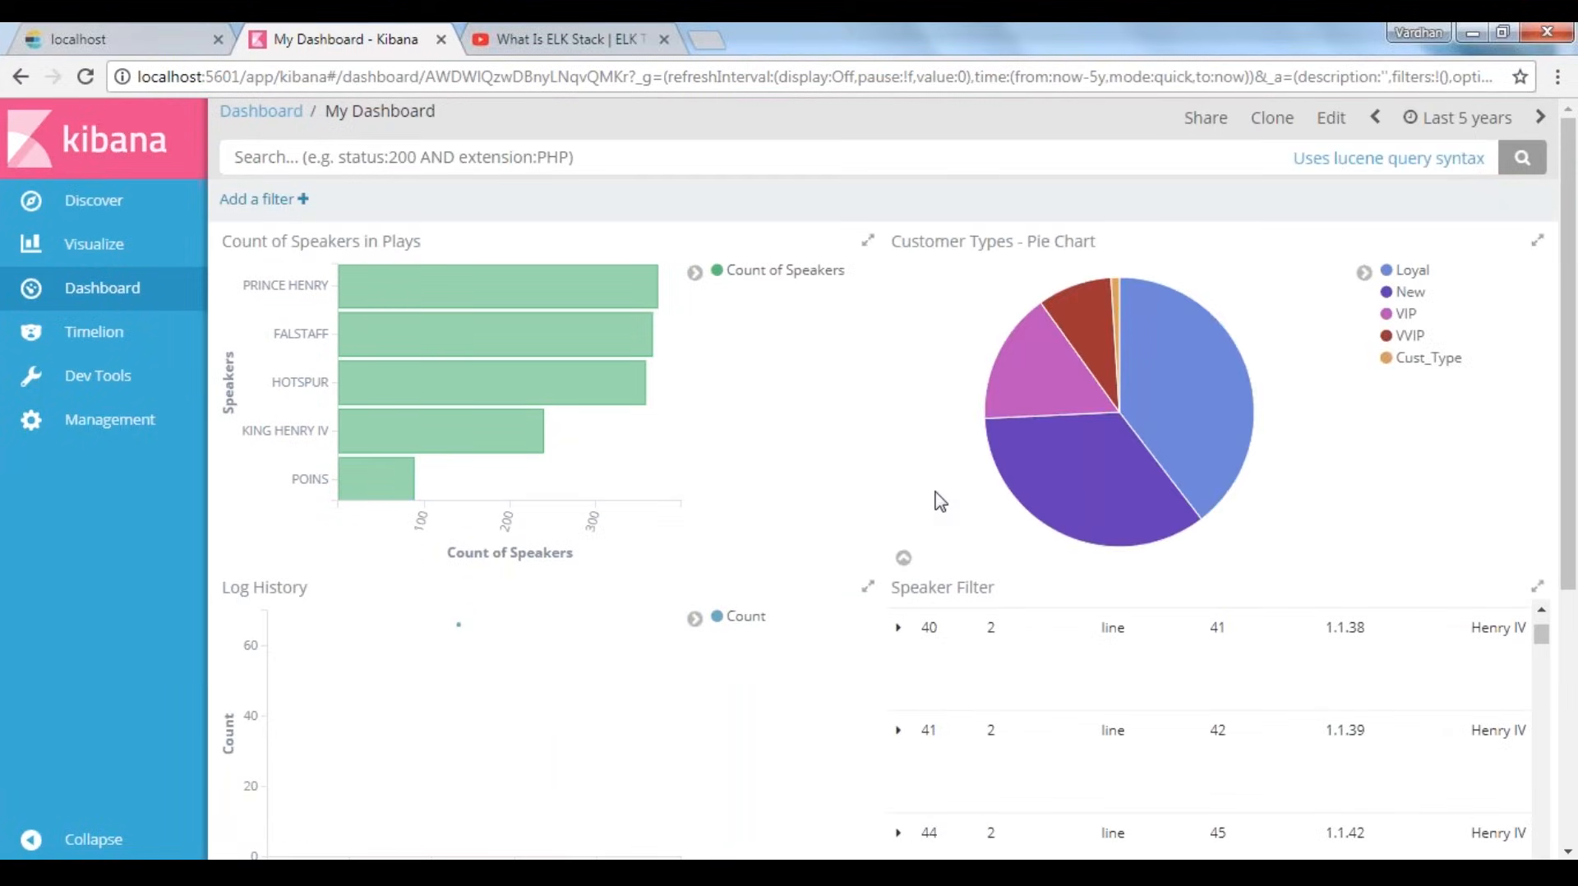
{"action": "scroll", "coordinate": [907, 532], "scroll_direction": "down", "scroll_amount": 5}
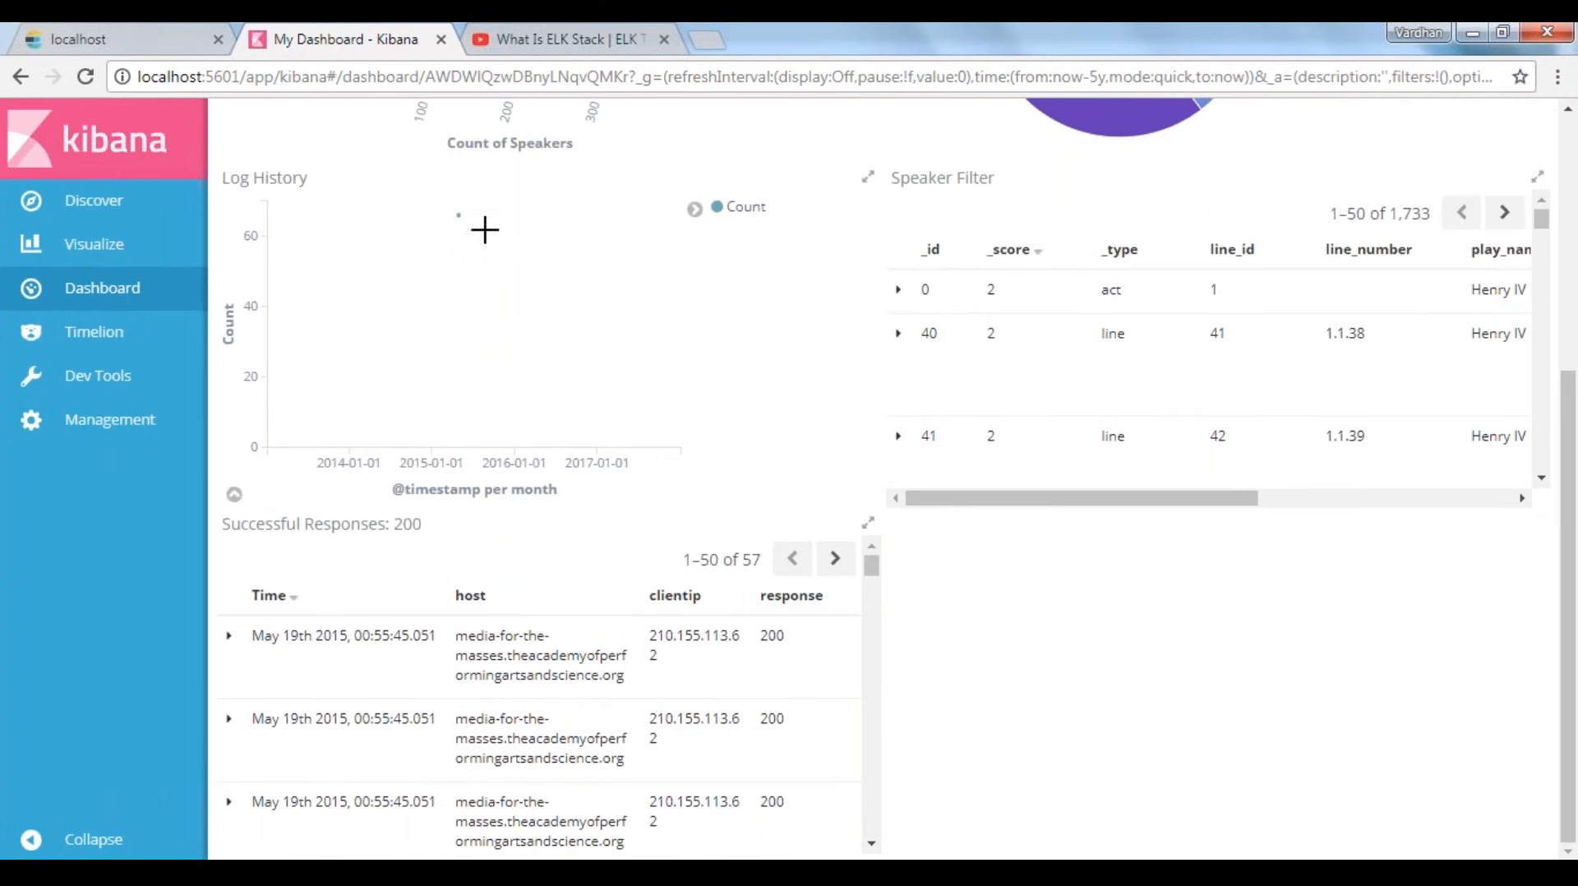
{"action": "mouse_move", "coordinate": [460, 218]}
{"action": "scroll", "coordinate": [1134, 764], "scroll_direction": "up", "scroll_amount": 5}
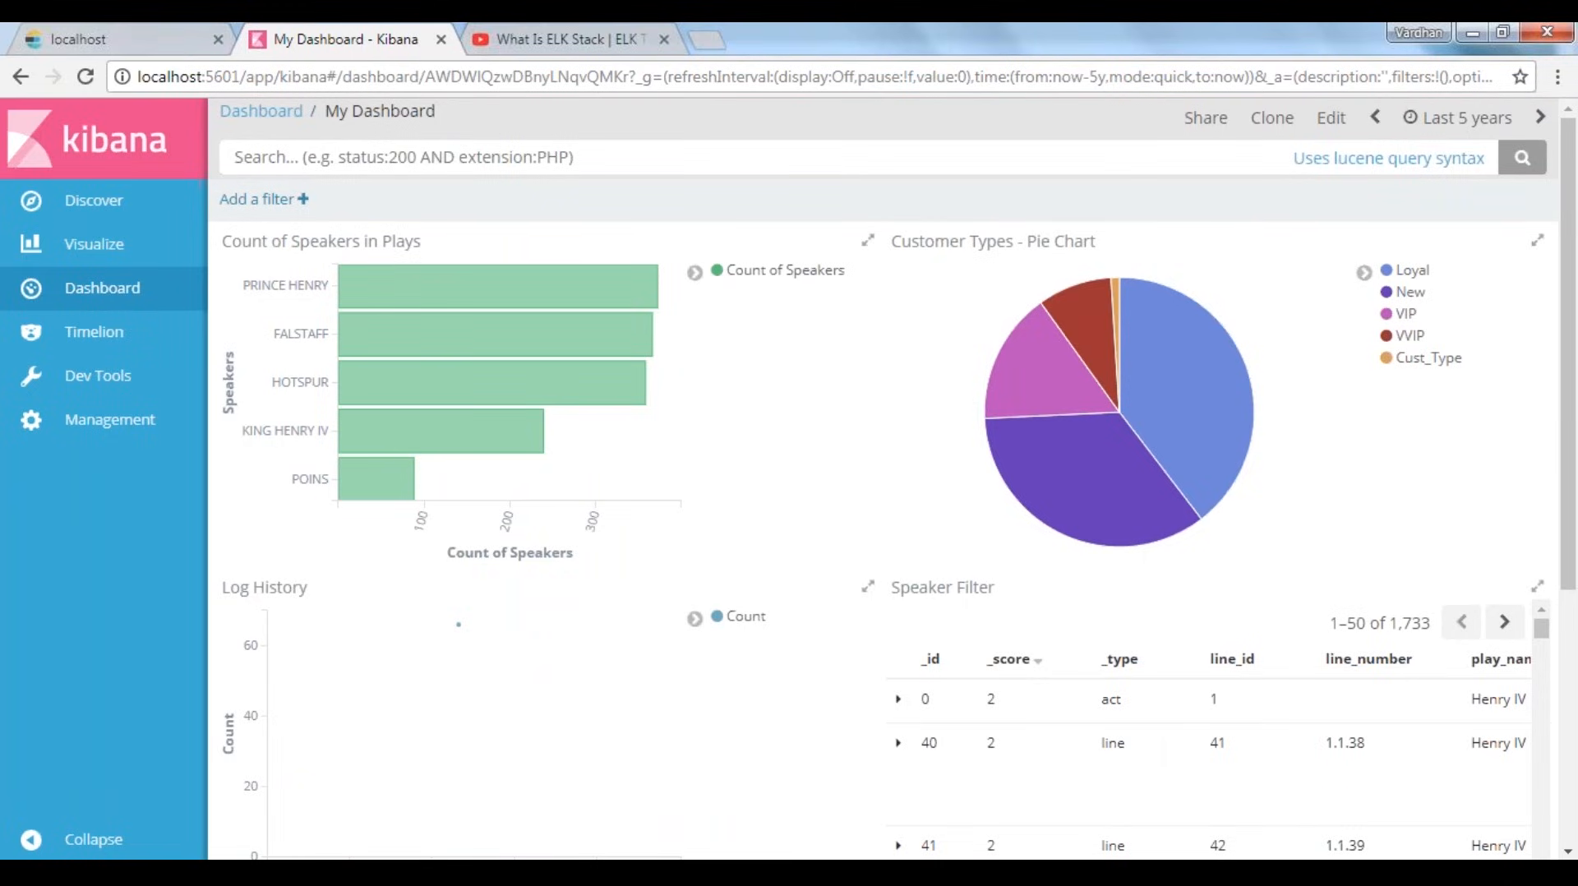
Open the dashboard's sharing options and inspect the embedded iframe code for the saved dashboard
{"action": "left_click", "coordinate": [1199, 122]}
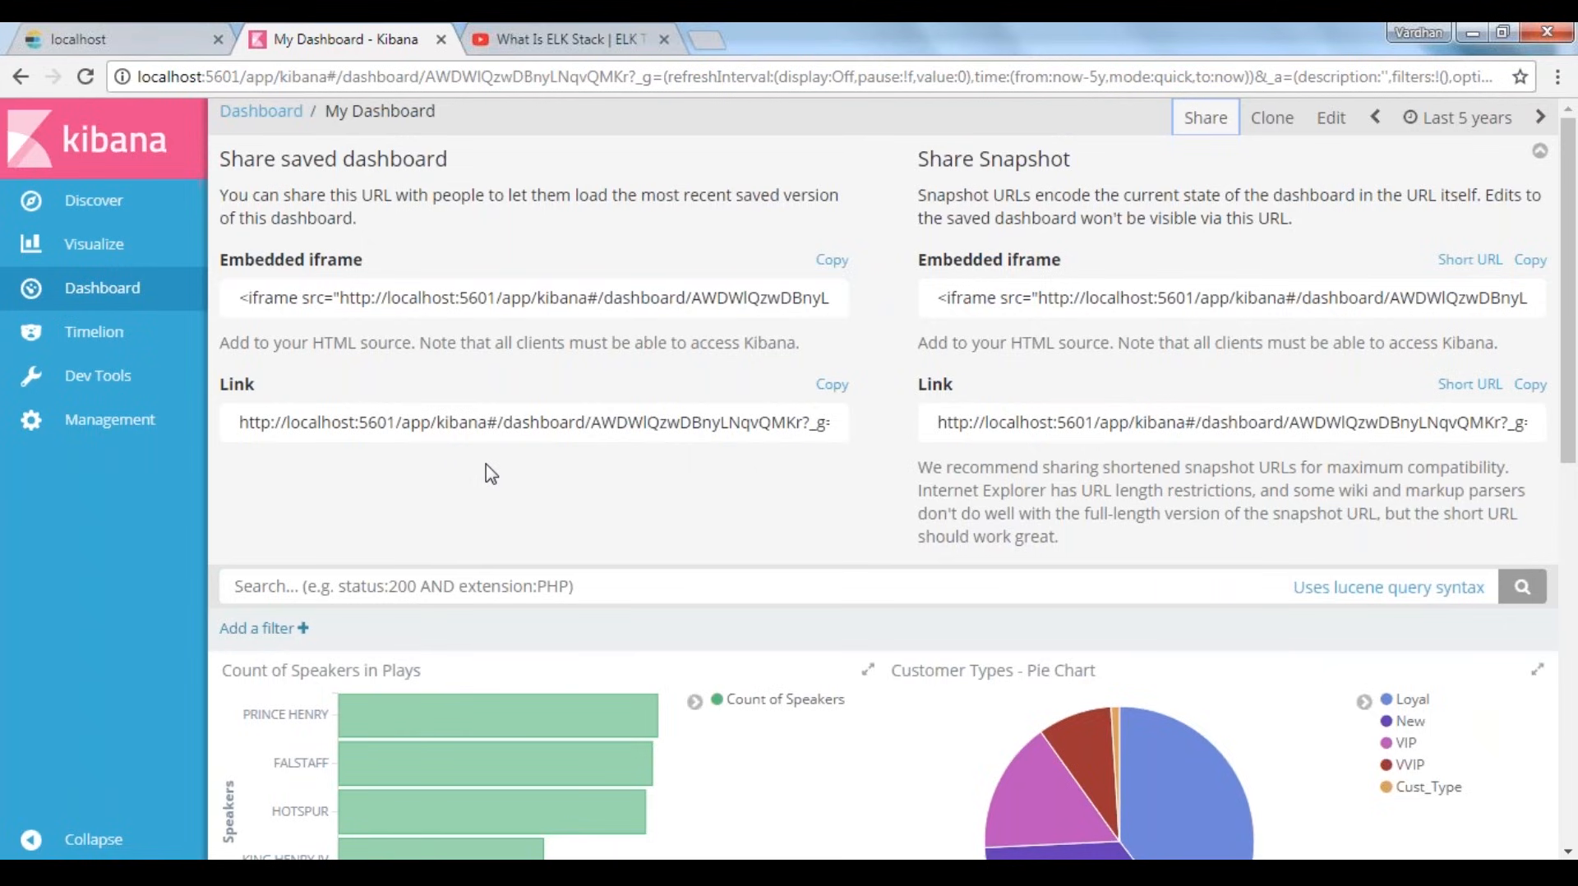
{"action": "left_click", "coordinate": [384, 298]}
{"action": "left_click_drag", "start_coordinate": [236, 297], "coordinate": [488, 297]}
{"action": "left_click", "coordinate": [653, 471]}
{"action": "left_click_drag", "start_coordinate": [239, 299], "coordinate": [629, 518]}
{"action": "left_click", "coordinate": [628, 513]}
Copy the share link of the saved dashboard
{"action": "triple_click", "coordinate": [433, 423]}
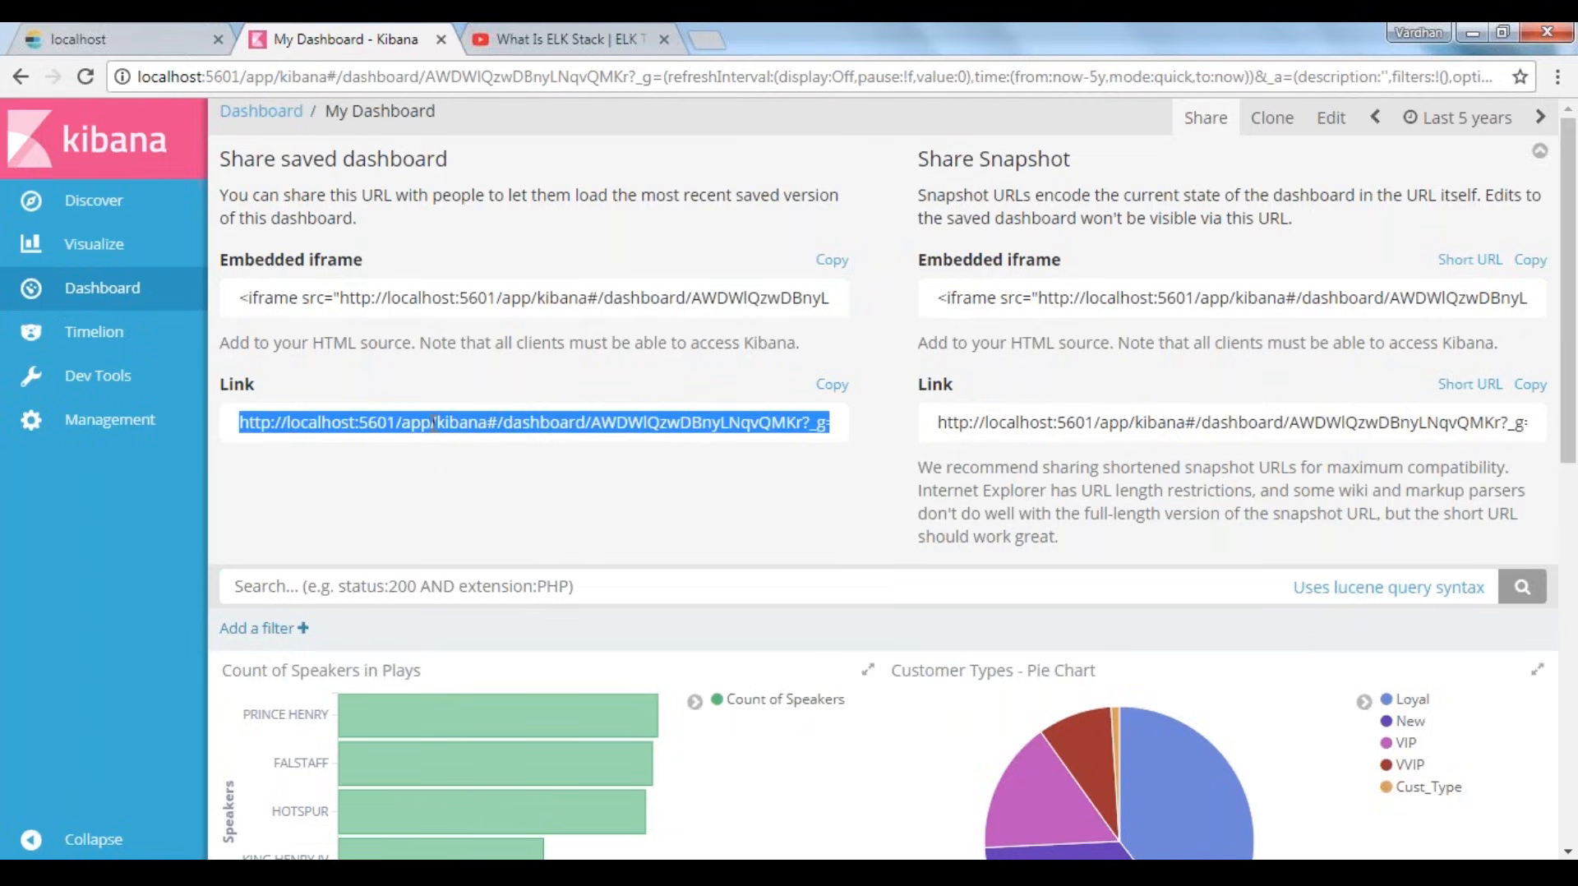
{"action": "right_click", "coordinate": [433, 423]}
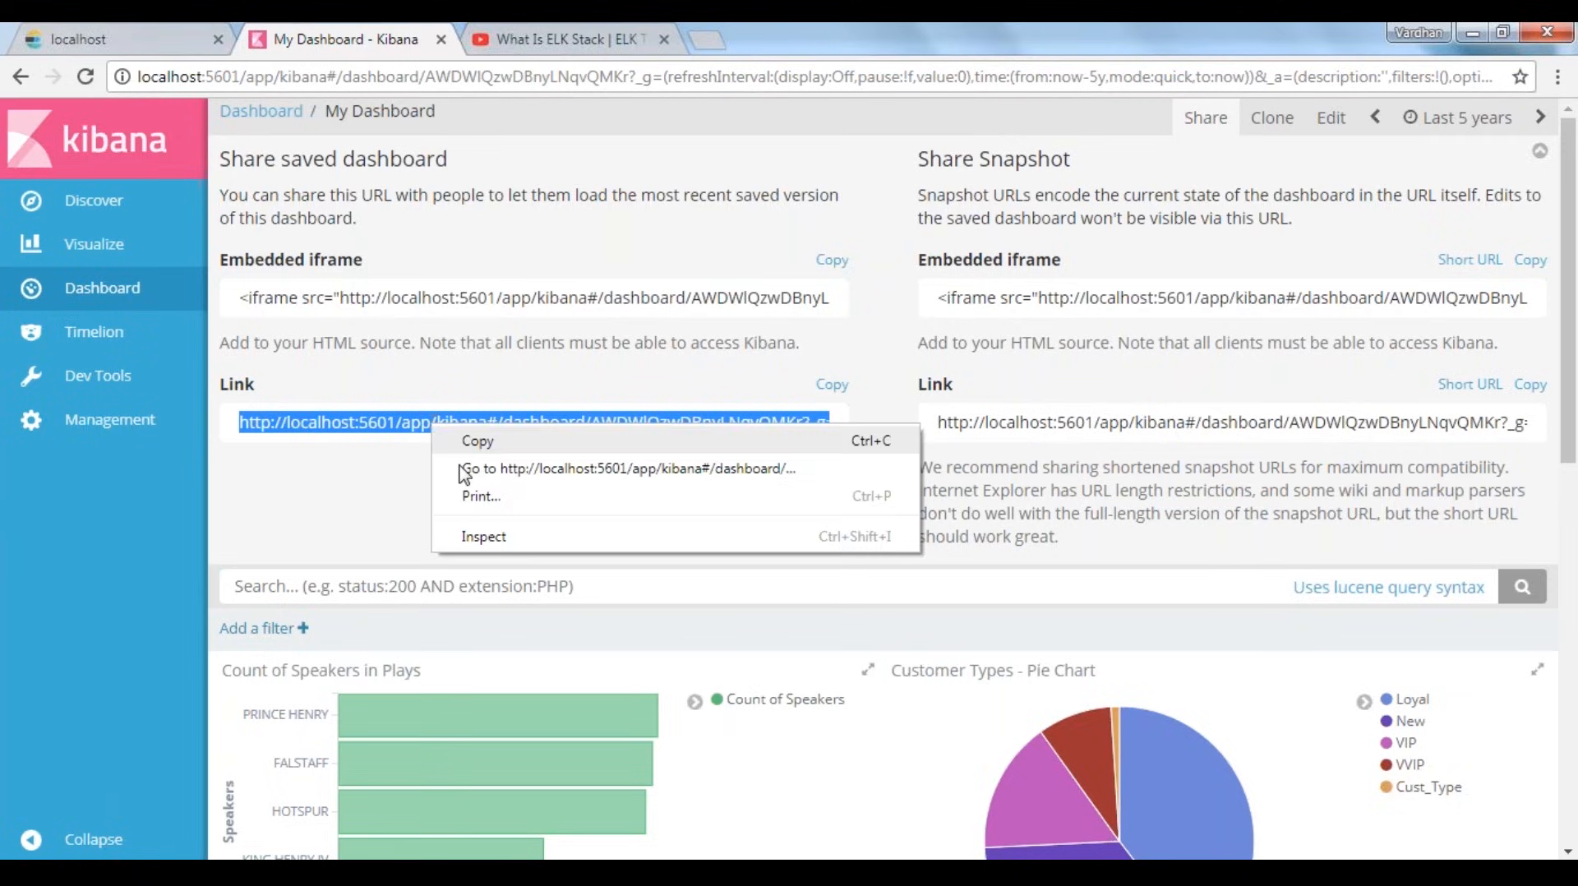
{"action": "left_click", "coordinate": [477, 441]}
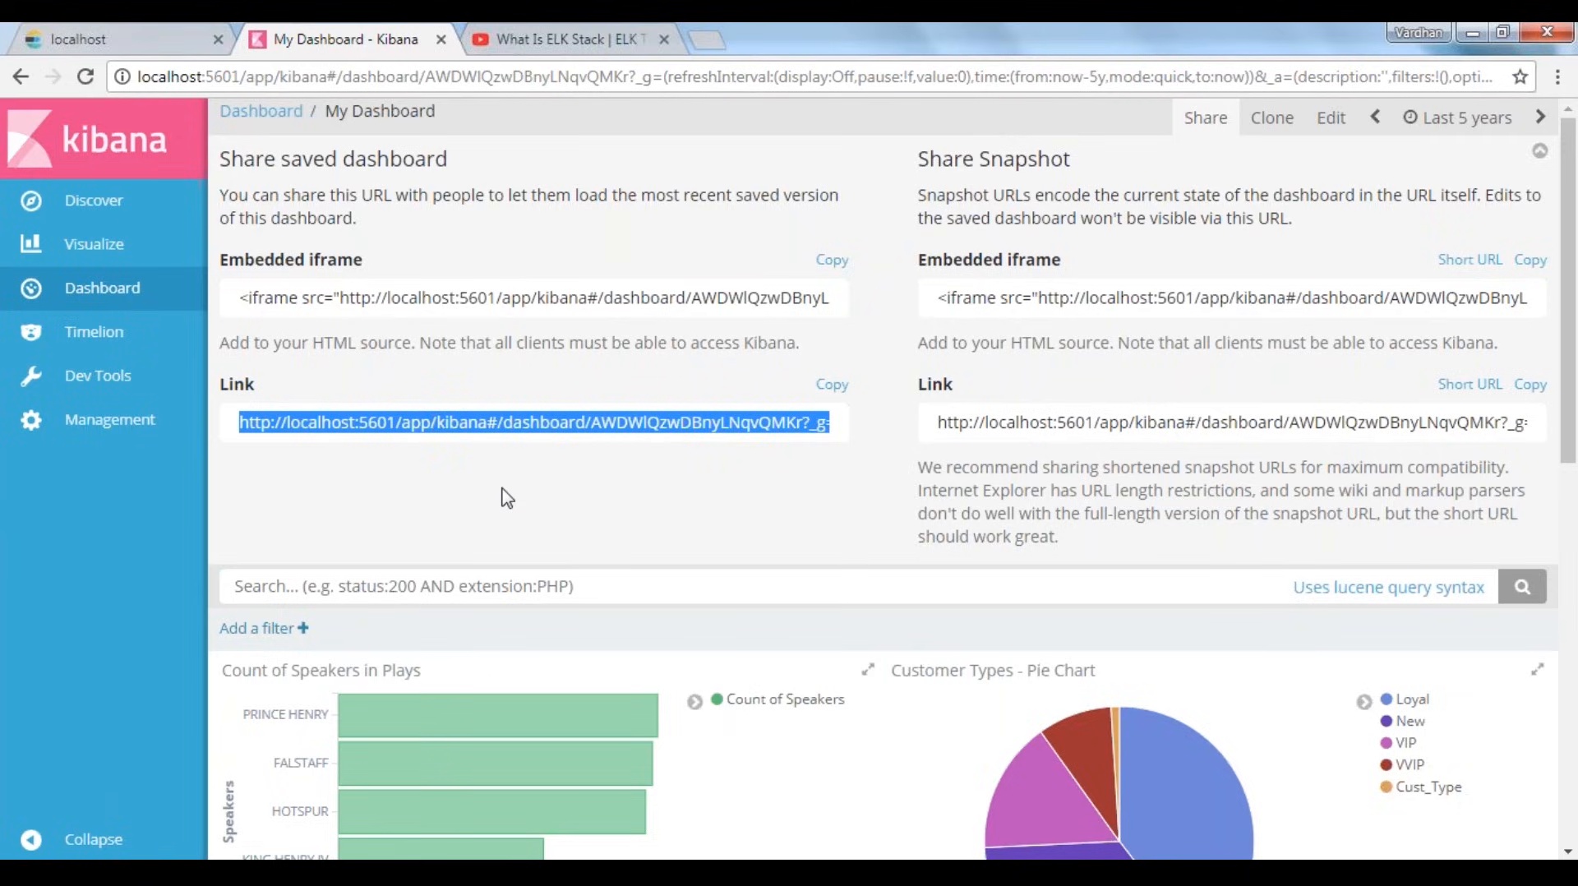
{"action": "left_click", "coordinate": [319, 426]}
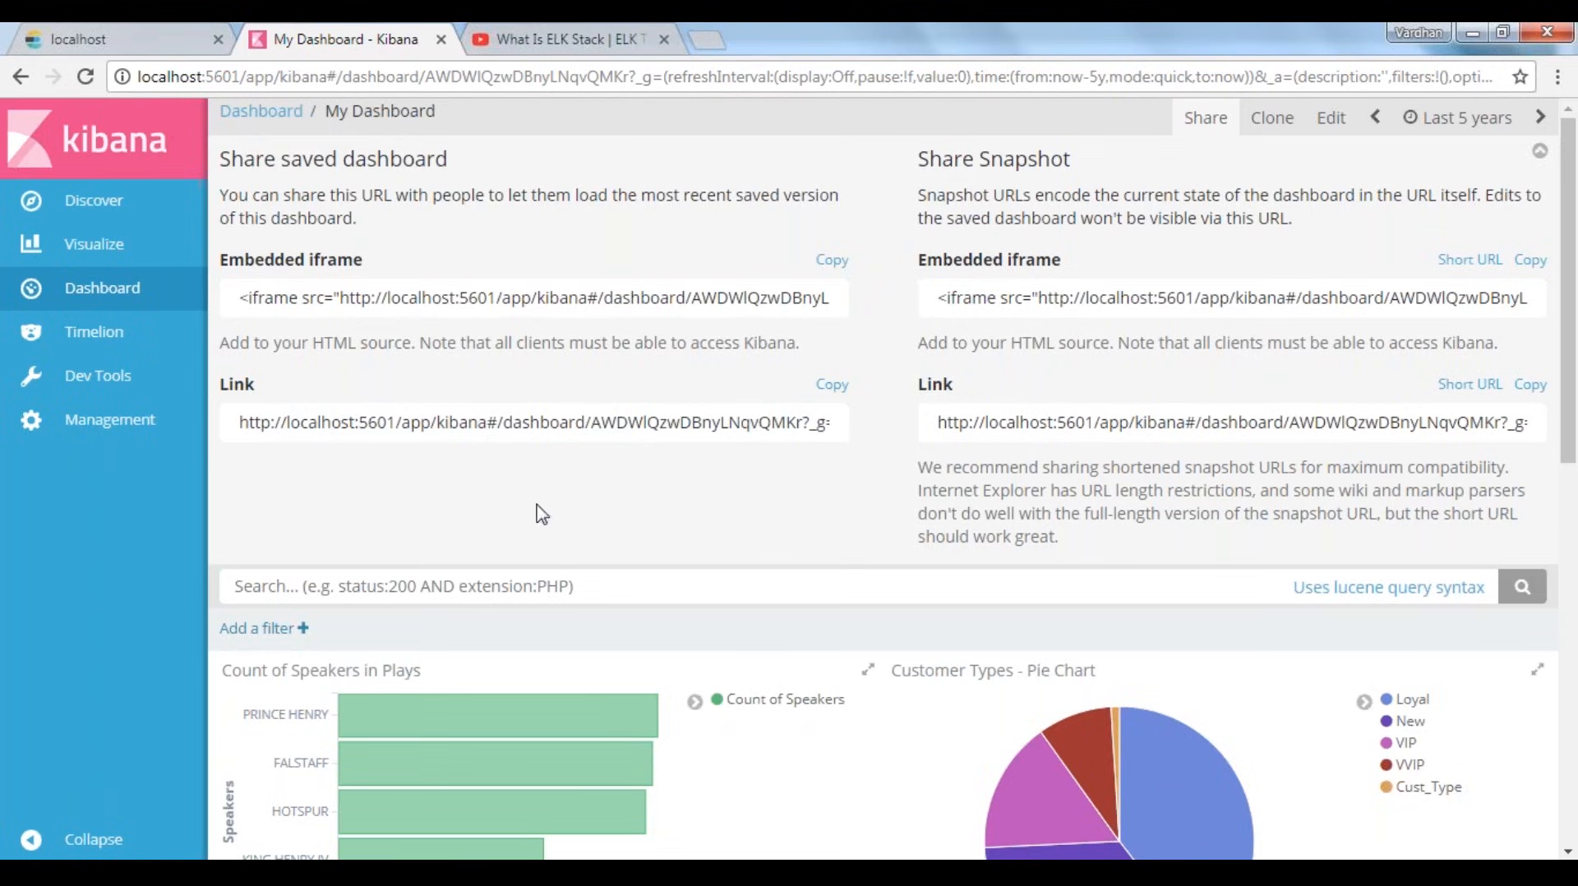
Load the copied dashboard link in a new incognito browser window
{"action": "key", "text": "ctrl+shift+n"}
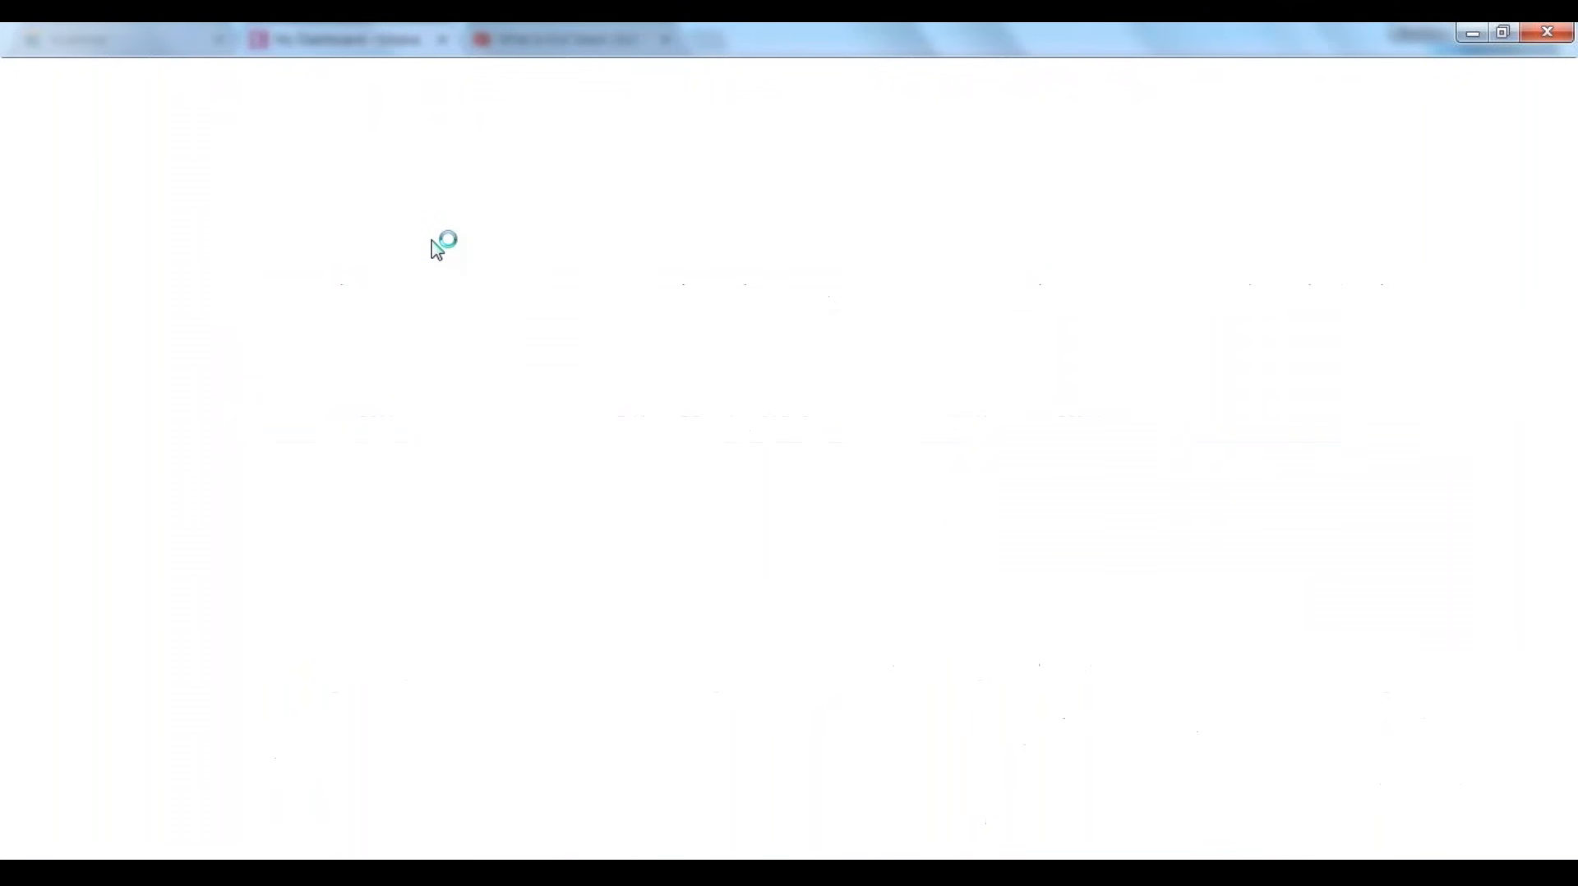
{"action": "key", "text": "ctrl+v"}
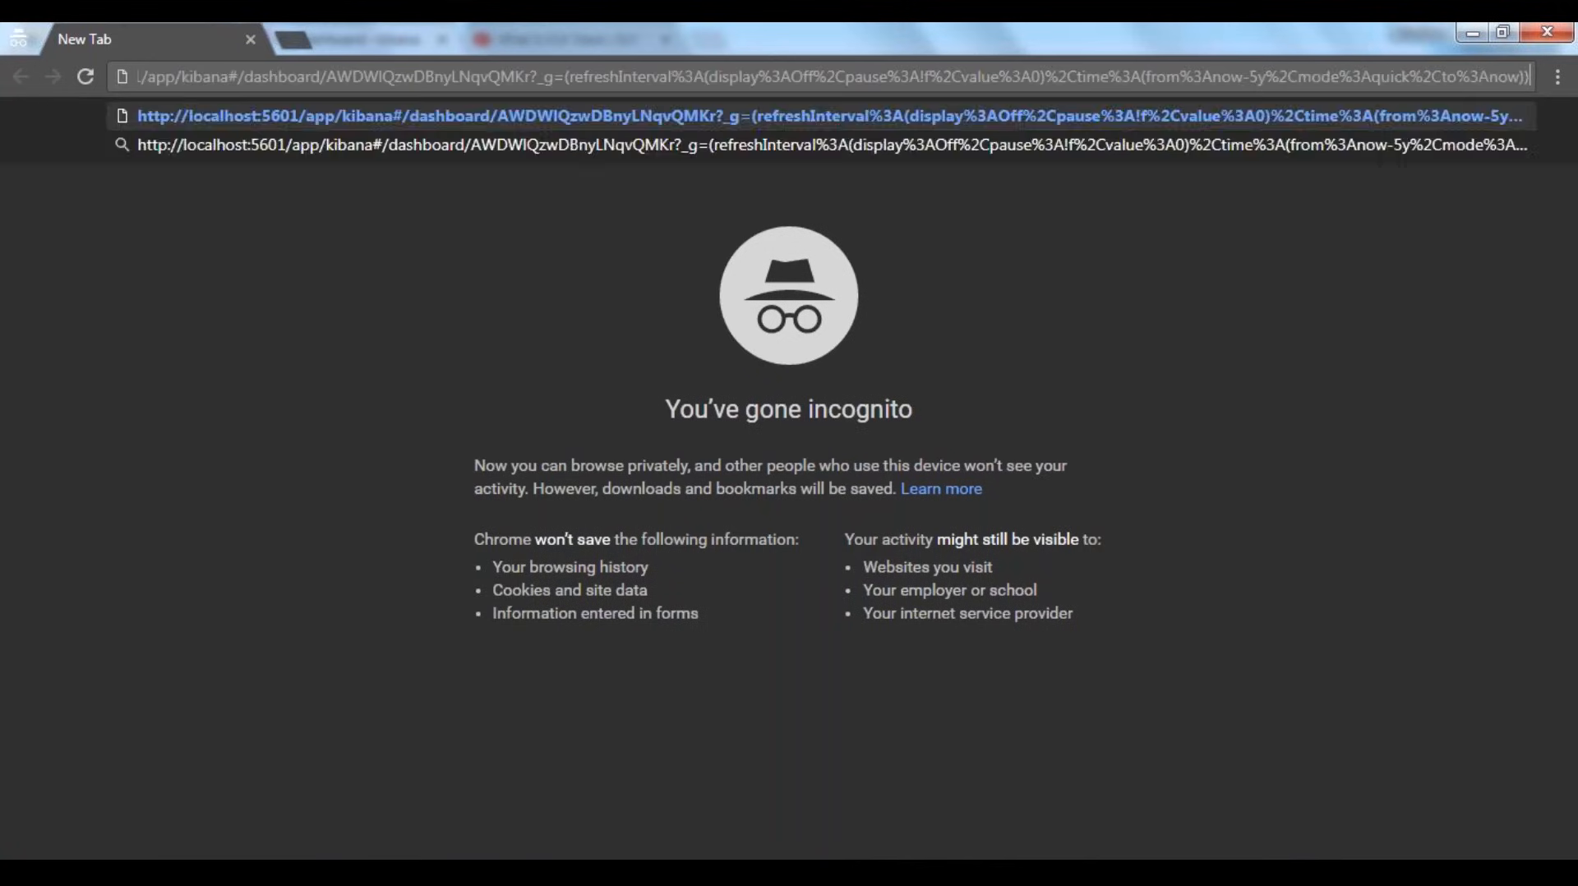
{"action": "key", "text": "Return"}
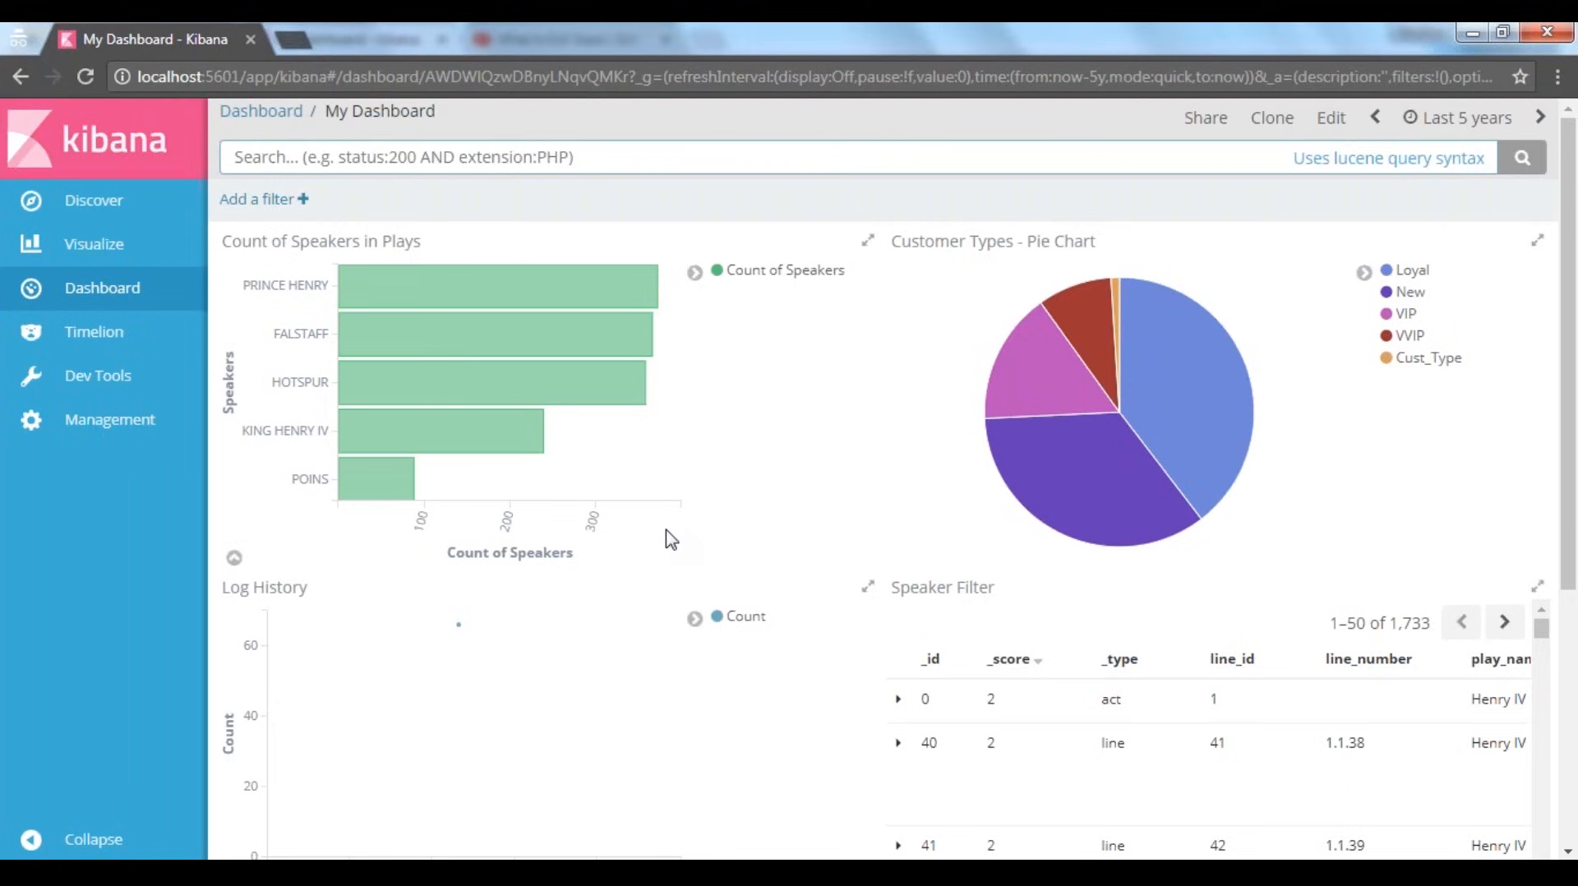
Review the shared dashboard's panels, including the further columns of the Speaker Filter table and the PRINCE HENRY bar
{"action": "scroll", "coordinate": [671, 539], "scroll_direction": "down", "scroll_amount": 1}
{"action": "scroll", "coordinate": [672, 540], "scroll_direction": "down", "scroll_amount": 3}
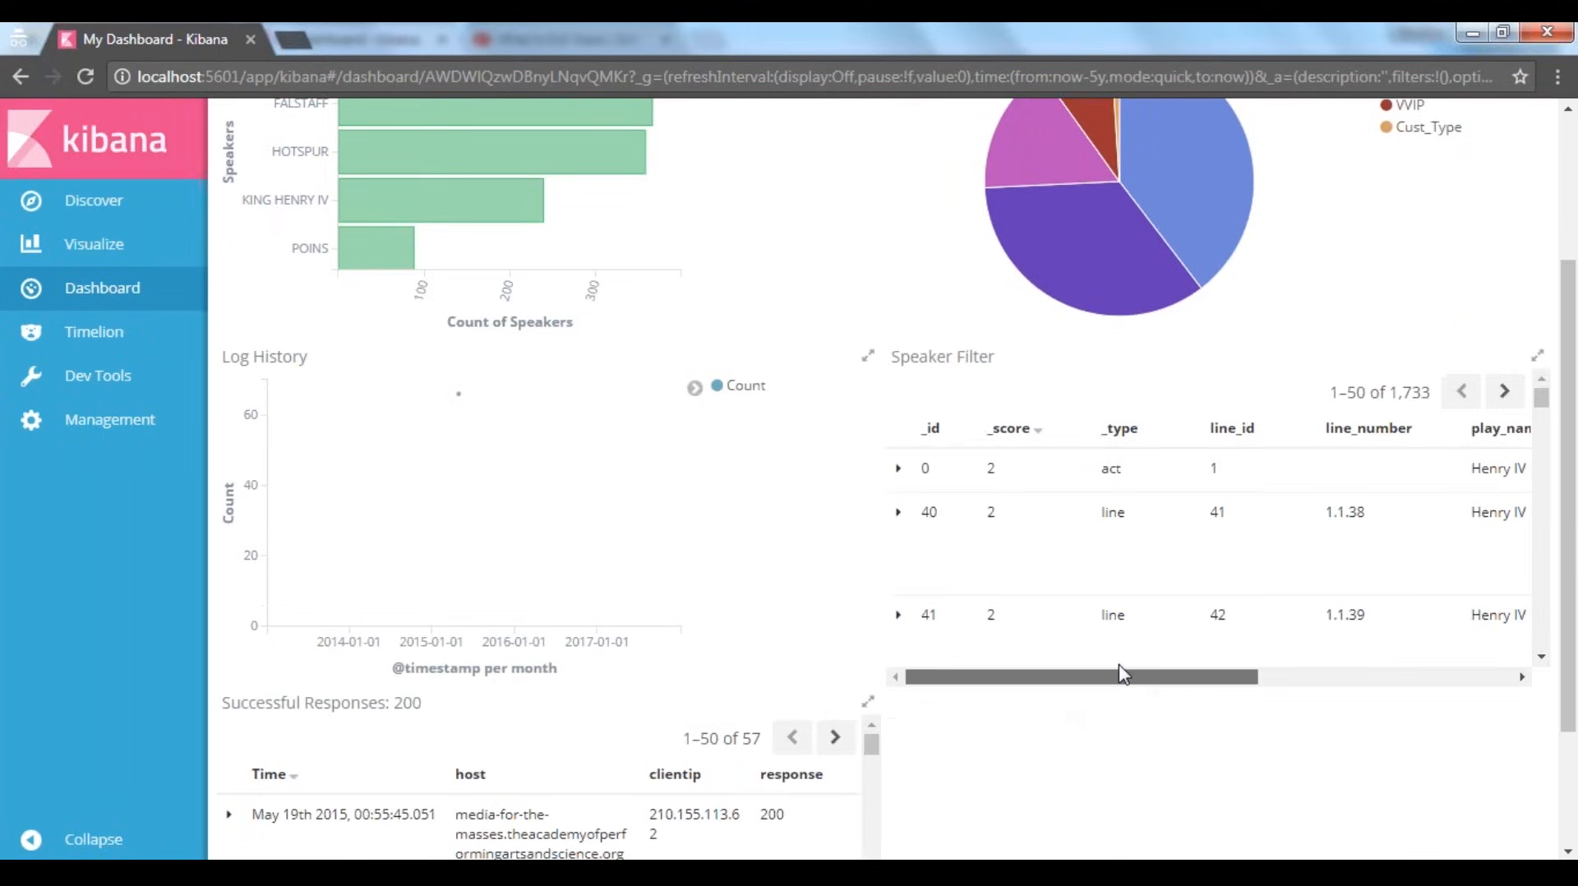
{"action": "left_click_drag", "start_coordinate": [1119, 669], "coordinate": [1157, 670]}
{"action": "scroll", "coordinate": [902, 776], "scroll_direction": "up", "scroll_amount": 3}
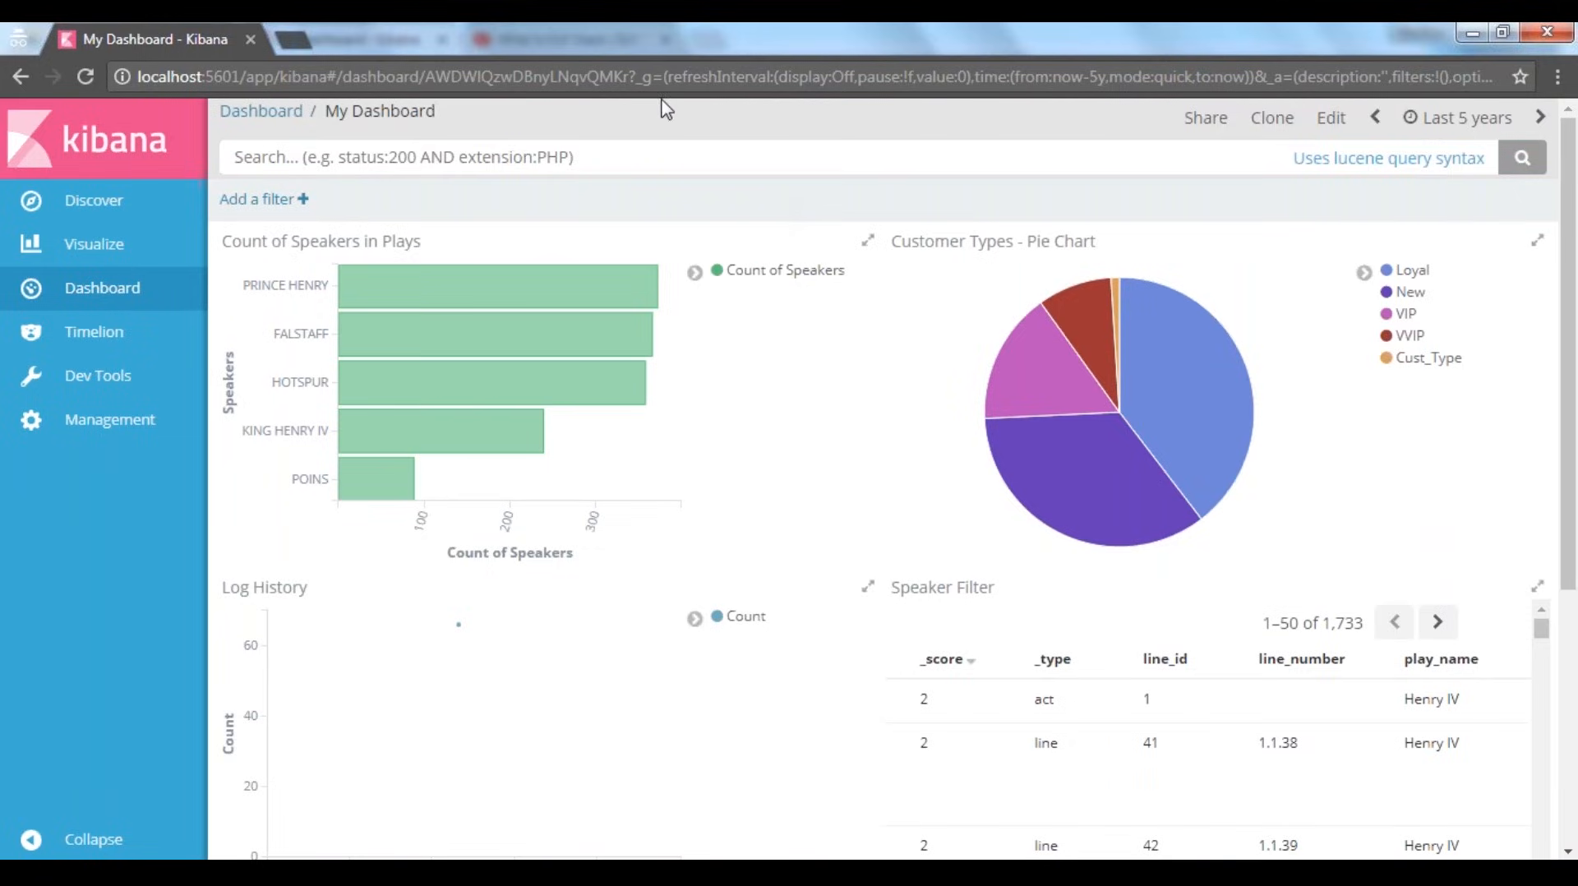
{"action": "mouse_move", "coordinate": [477, 294]}
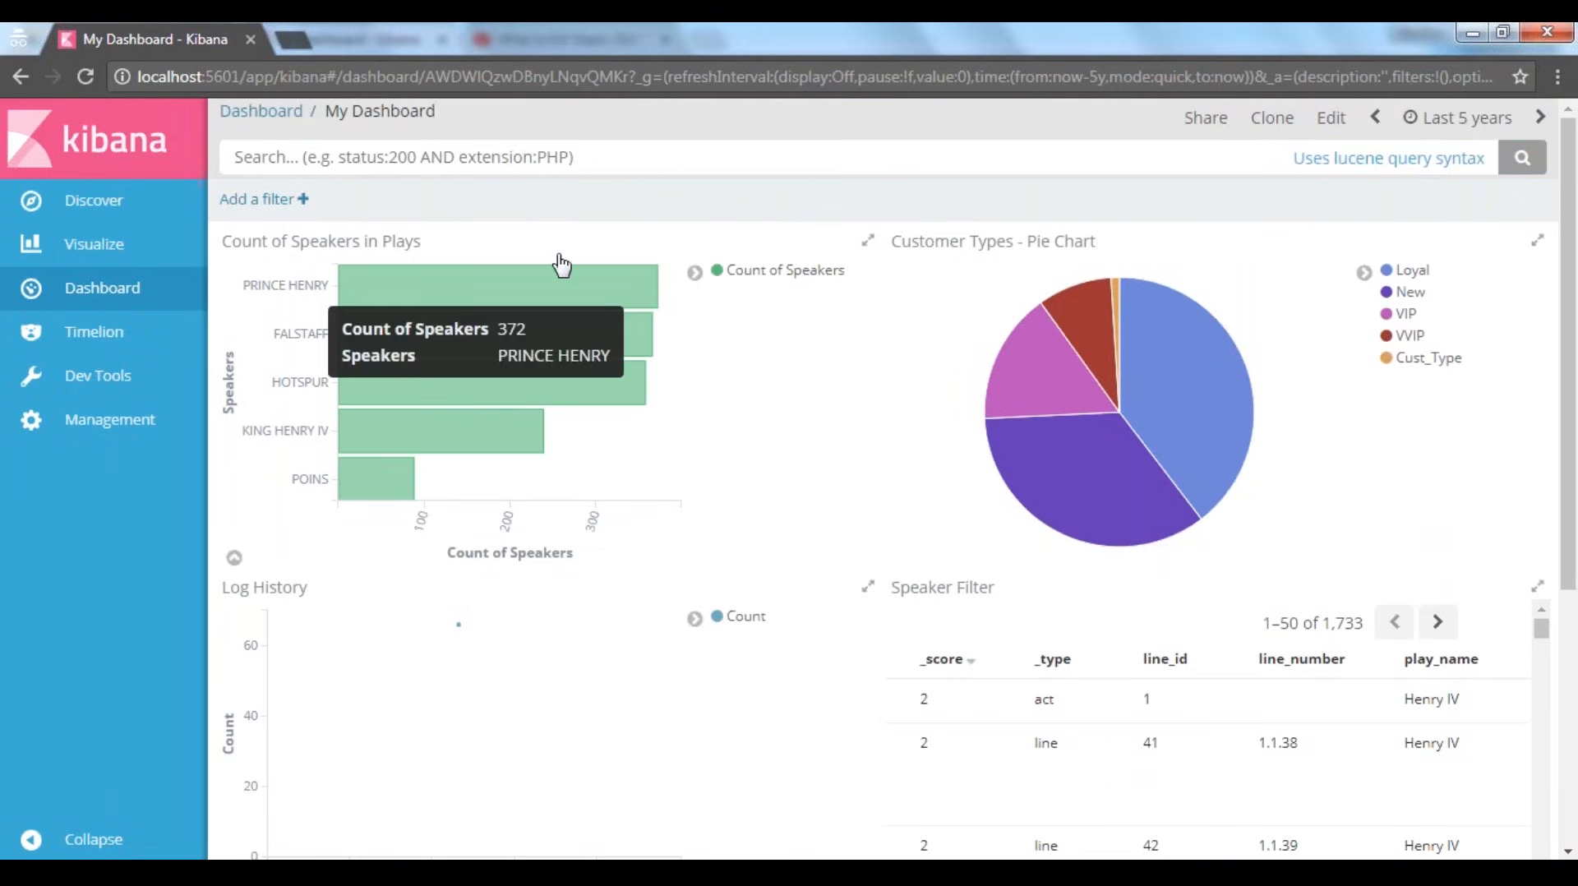
{"action": "left_click", "coordinate": [604, 873]}
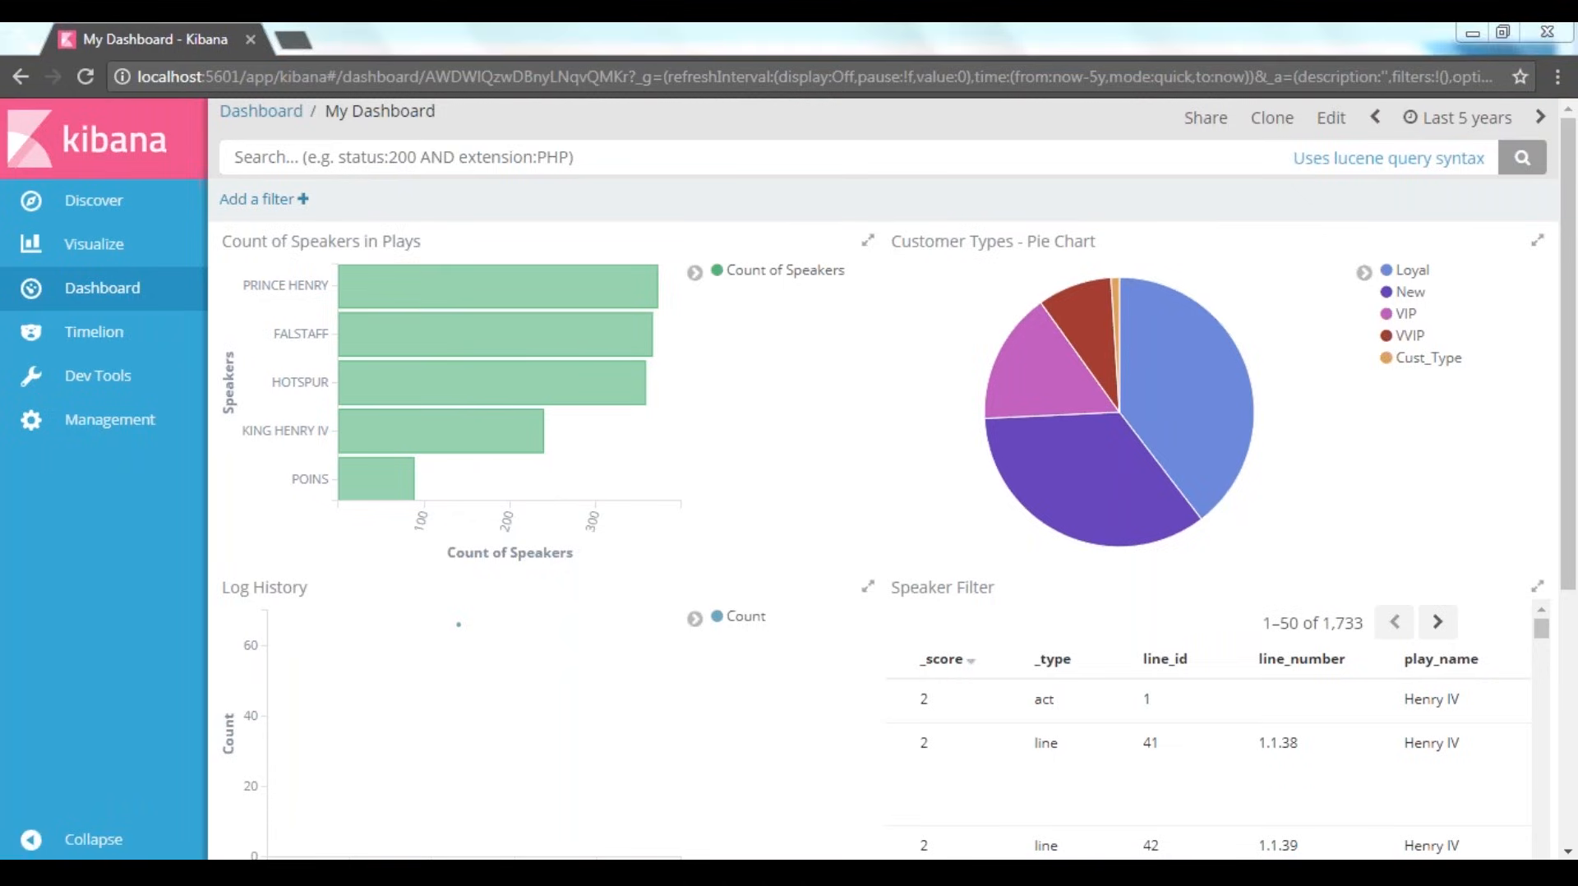
{"action": "mouse_move", "coordinate": [604, 873]}
{"action": "left_click", "coordinate": [723, 764]}
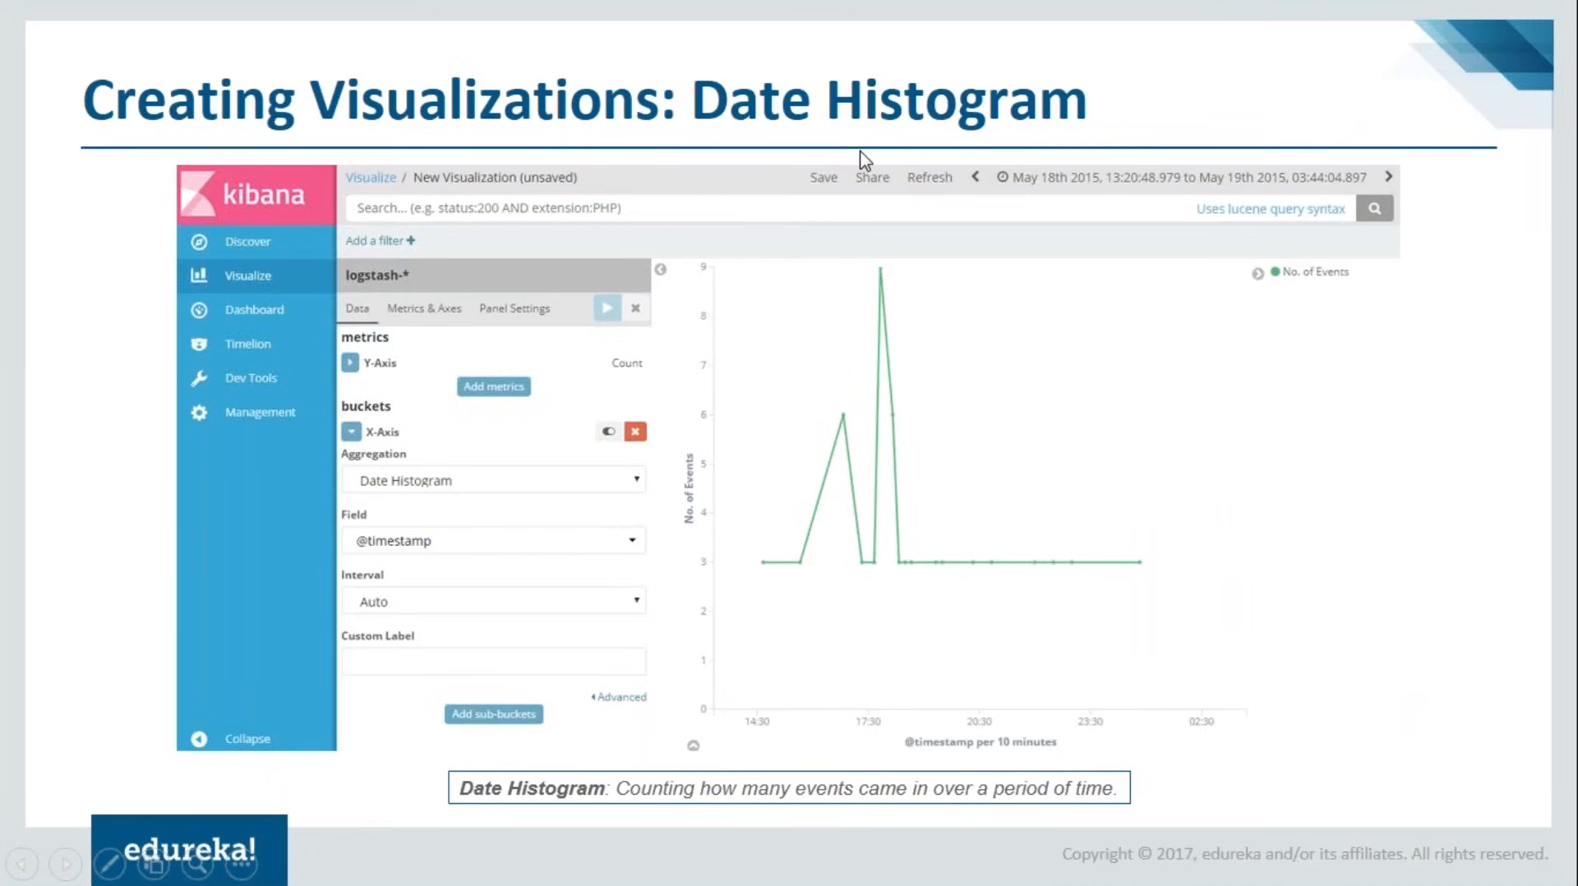
{"action": "left_click", "coordinate": [681, 318]}
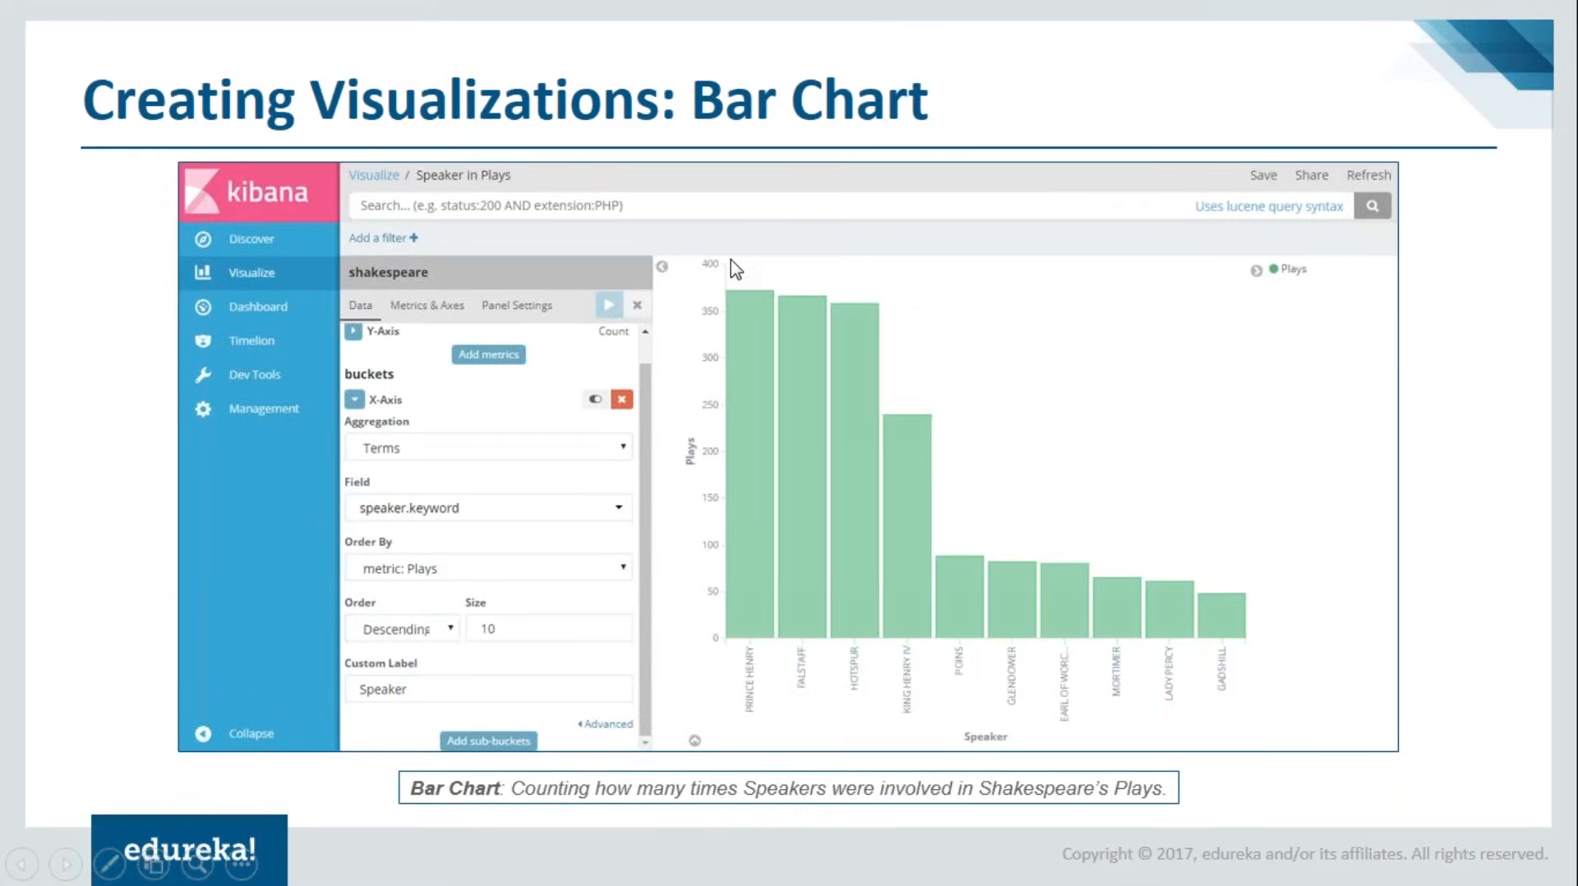
{"action": "key", "text": "Left"}
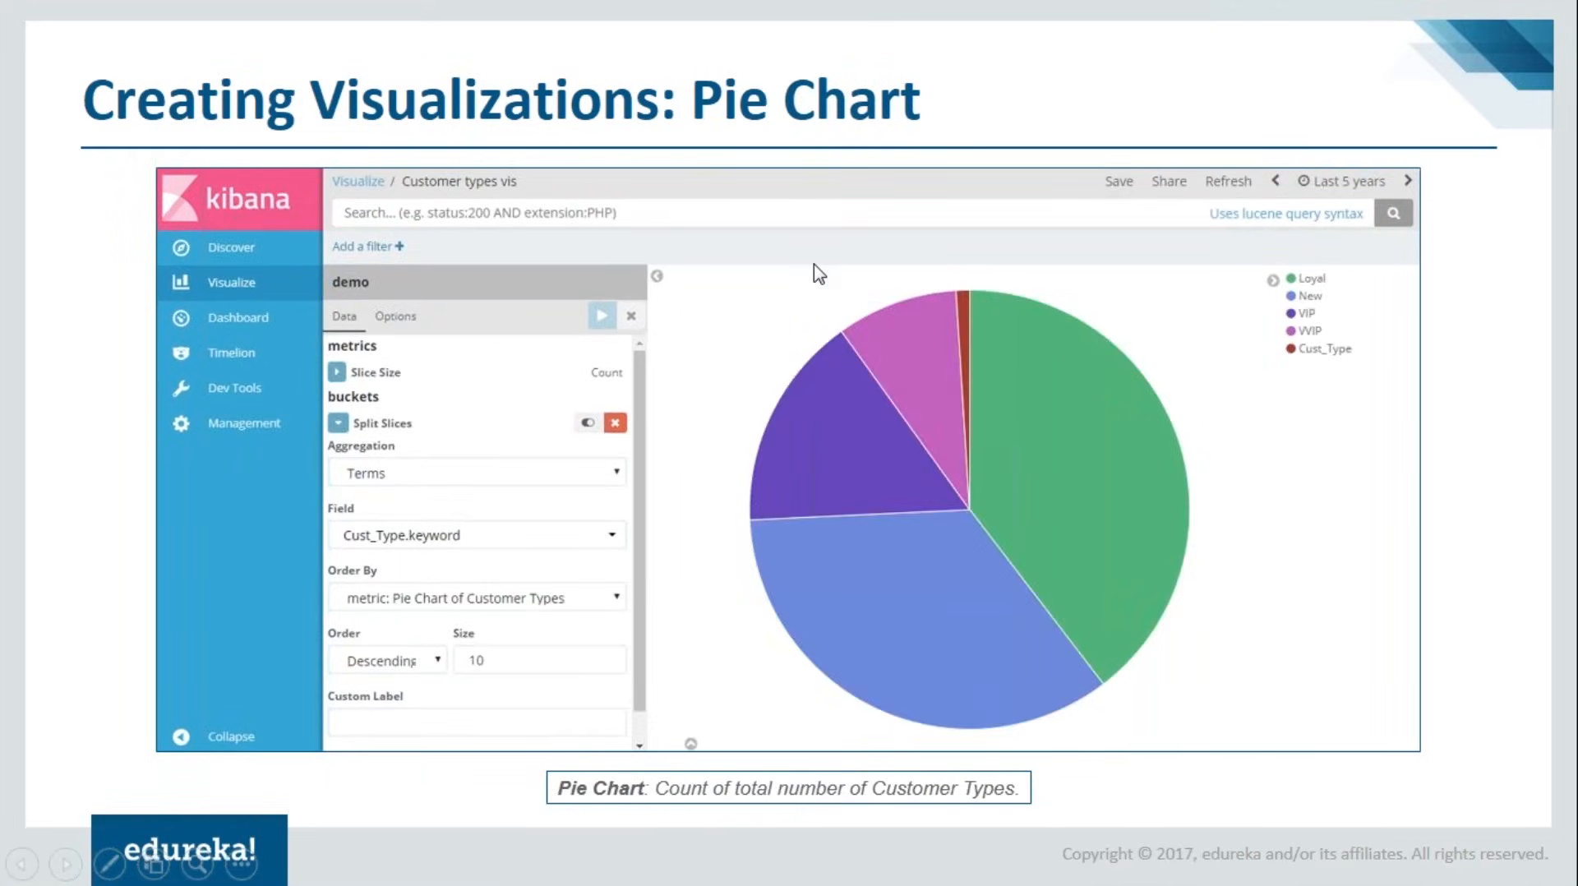
{"action": "key", "text": "Left"}
{"action": "key", "text": "Right"}
{"action": "key", "text": "Right"}
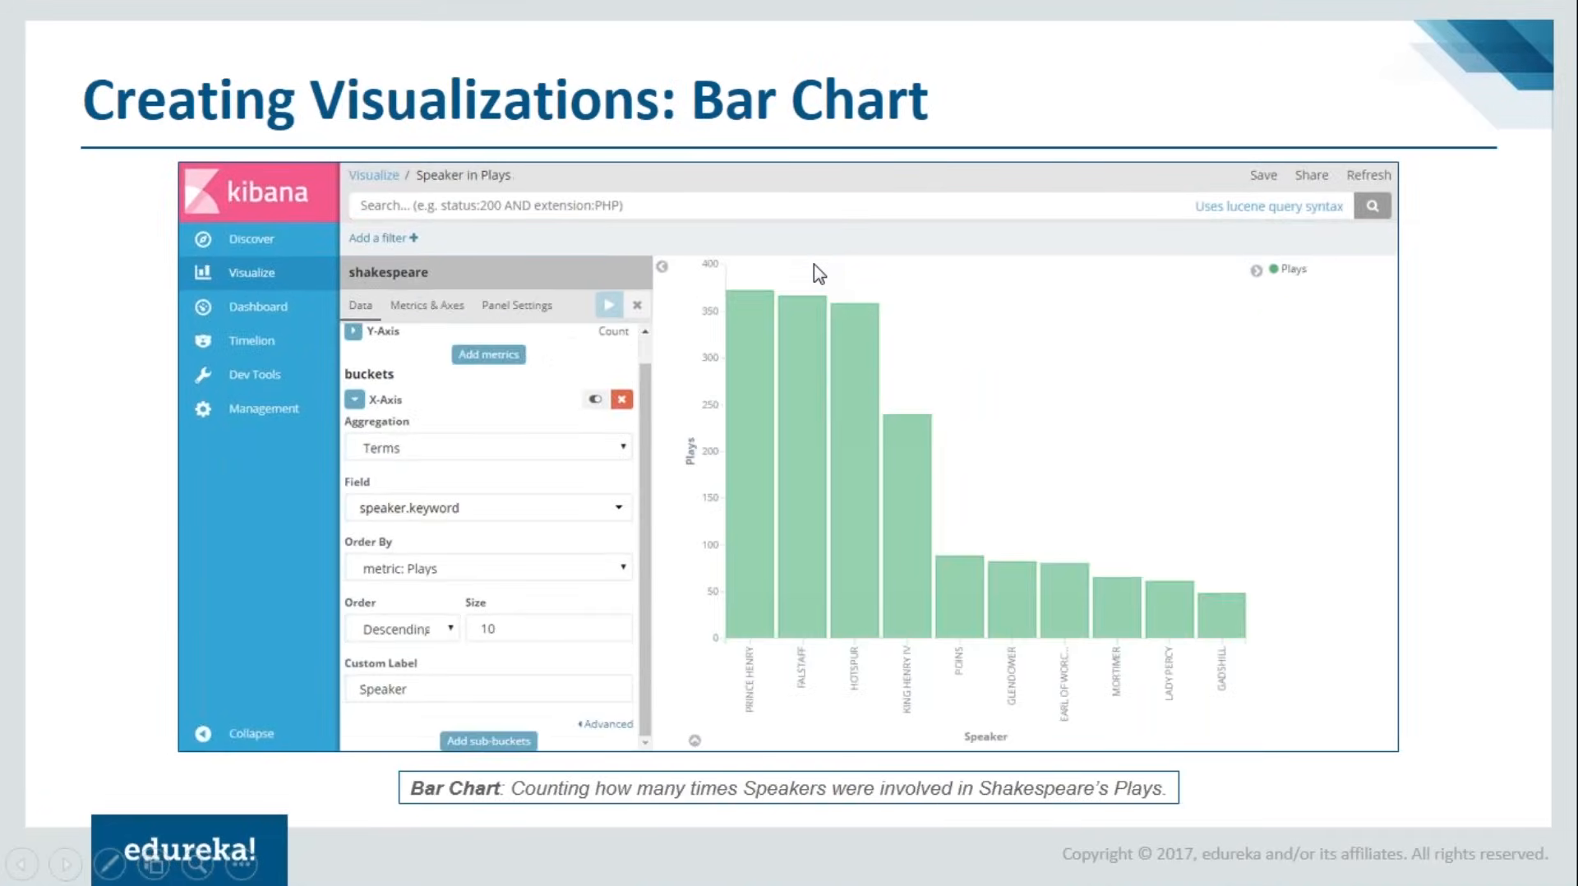
{"action": "key", "text": "Right"}
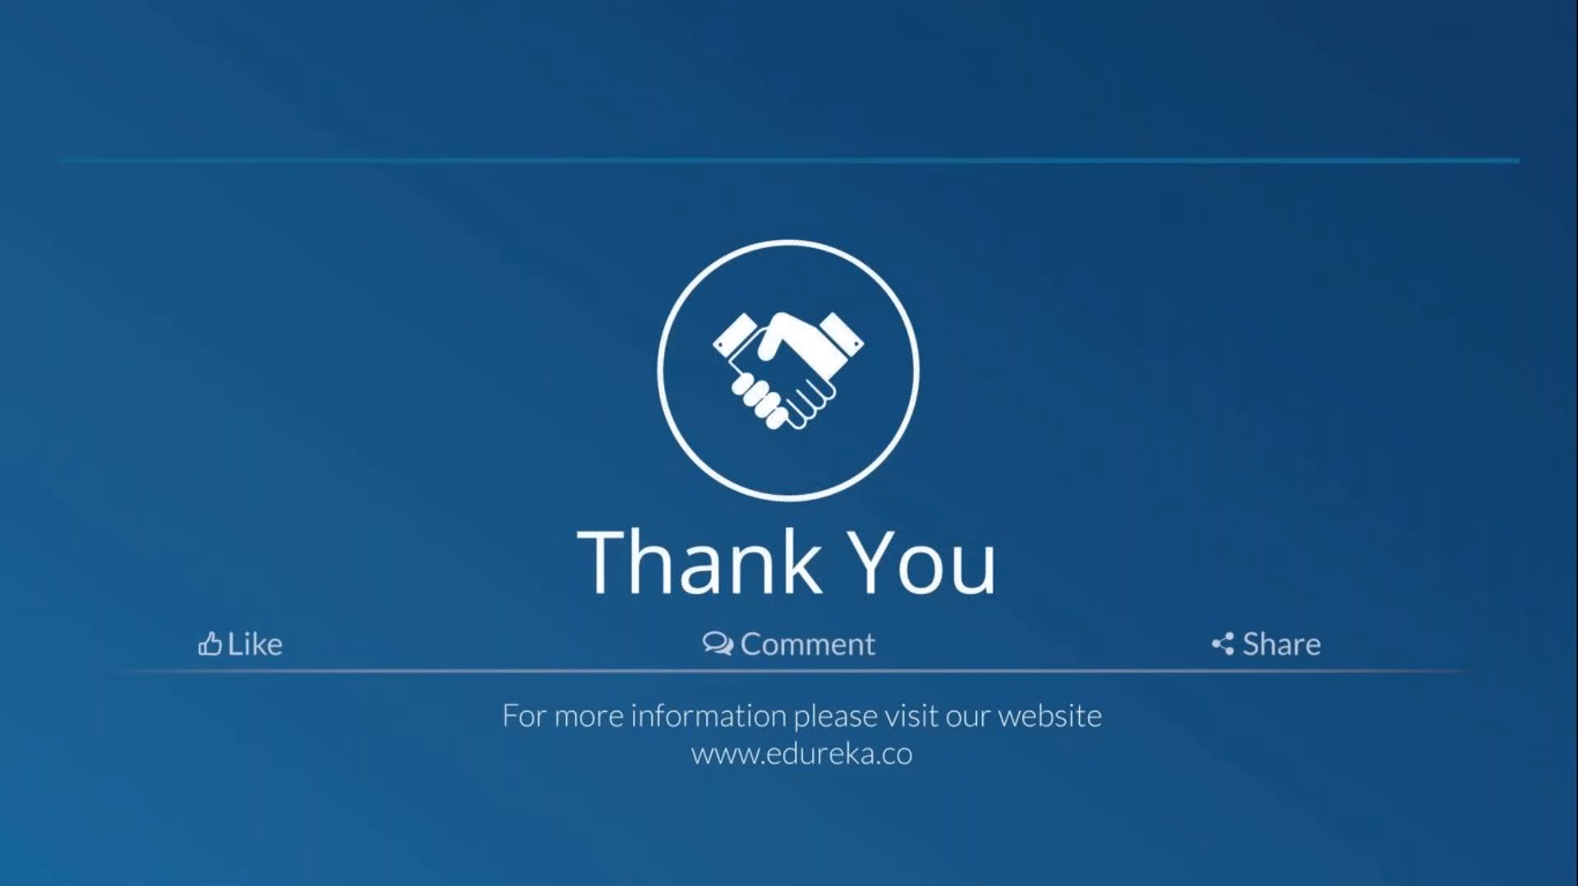